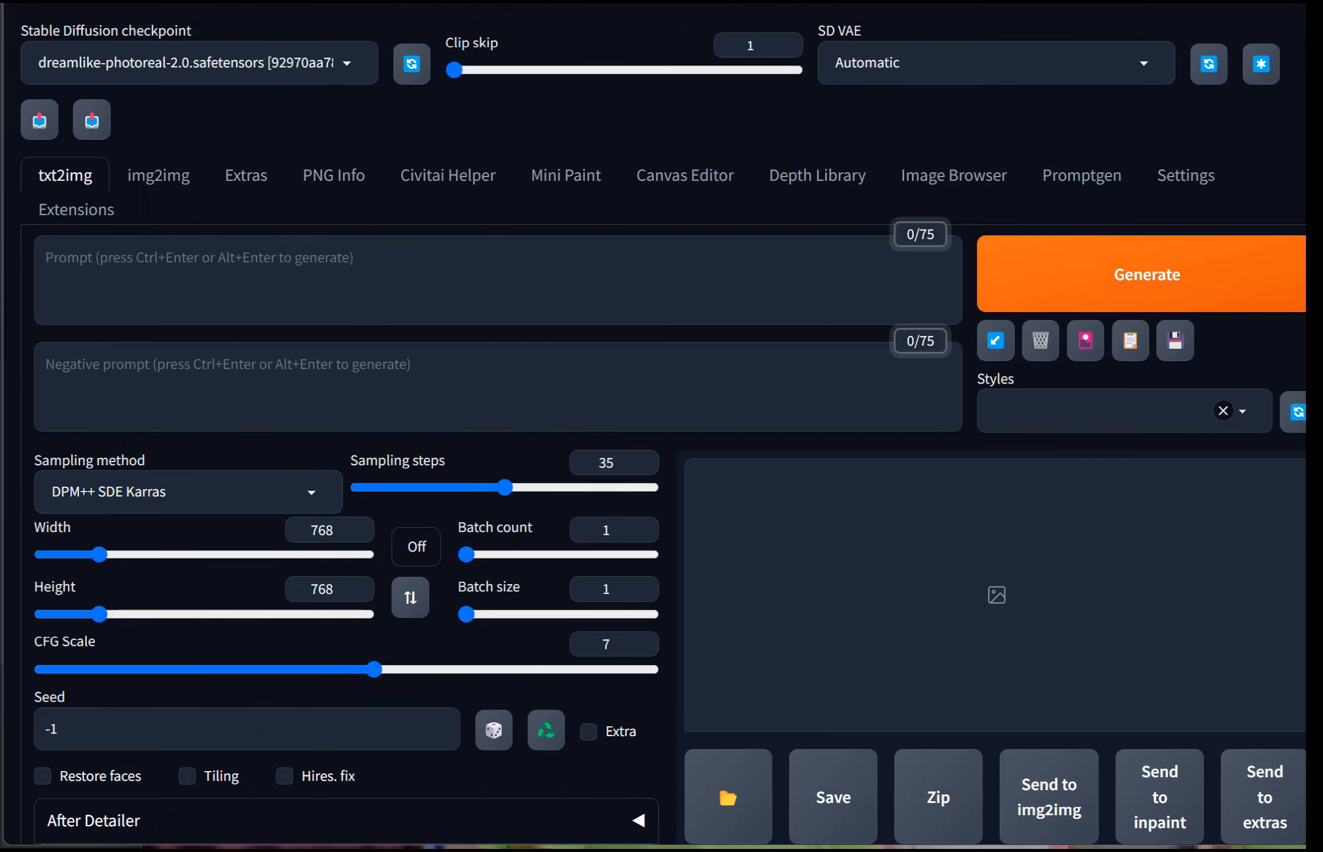
# Step: Inspect the children's festival photo in the image viewer, zooming in on the faces and back out
pyautogui.hotkey('alt', 'Tab')
pyautogui.moveTo(972, 50); pyautogui.dragTo(783, 2)
pyautogui.click(902, 2)
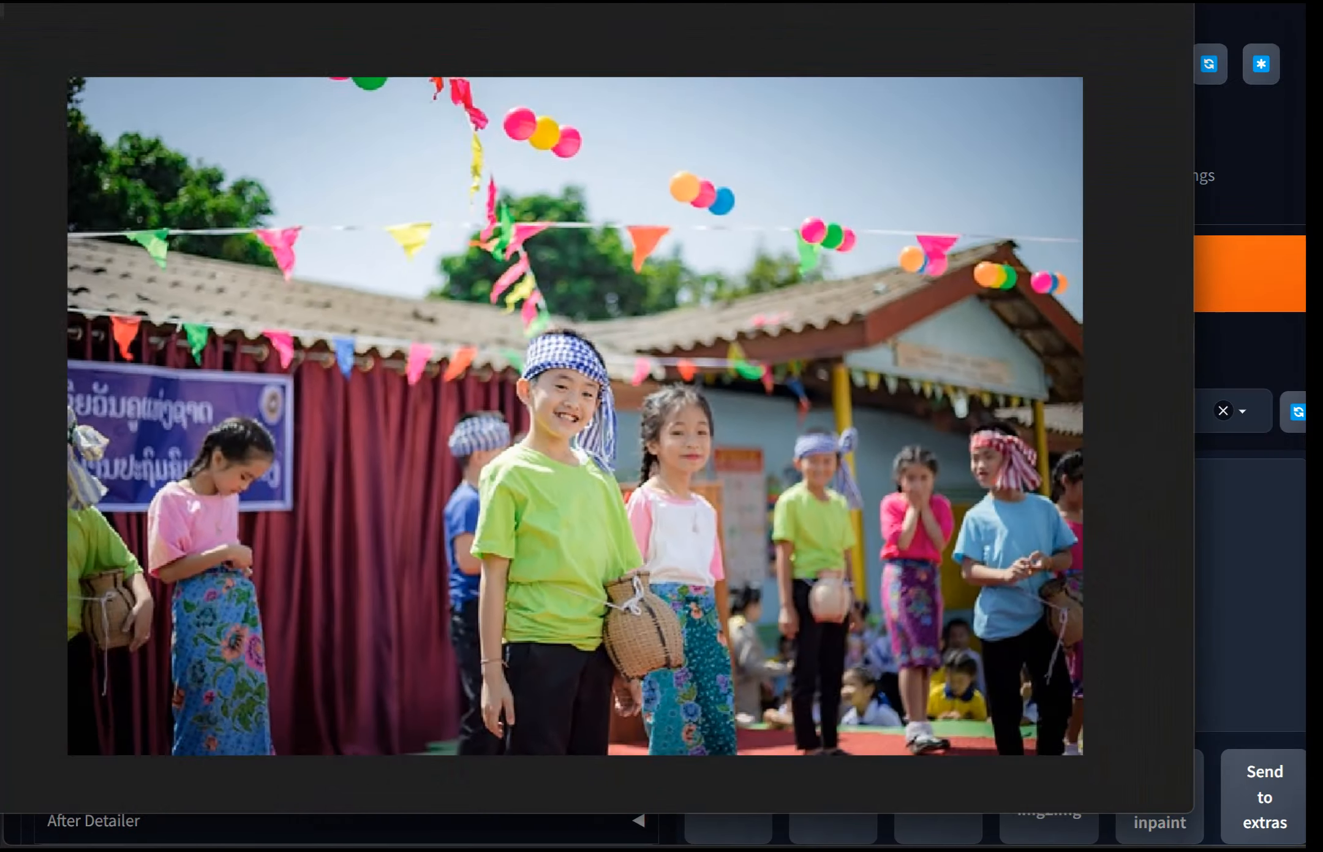
pyautogui.scroll(-4, 575, 415)
pyautogui.scroll(-1, 573, 415)
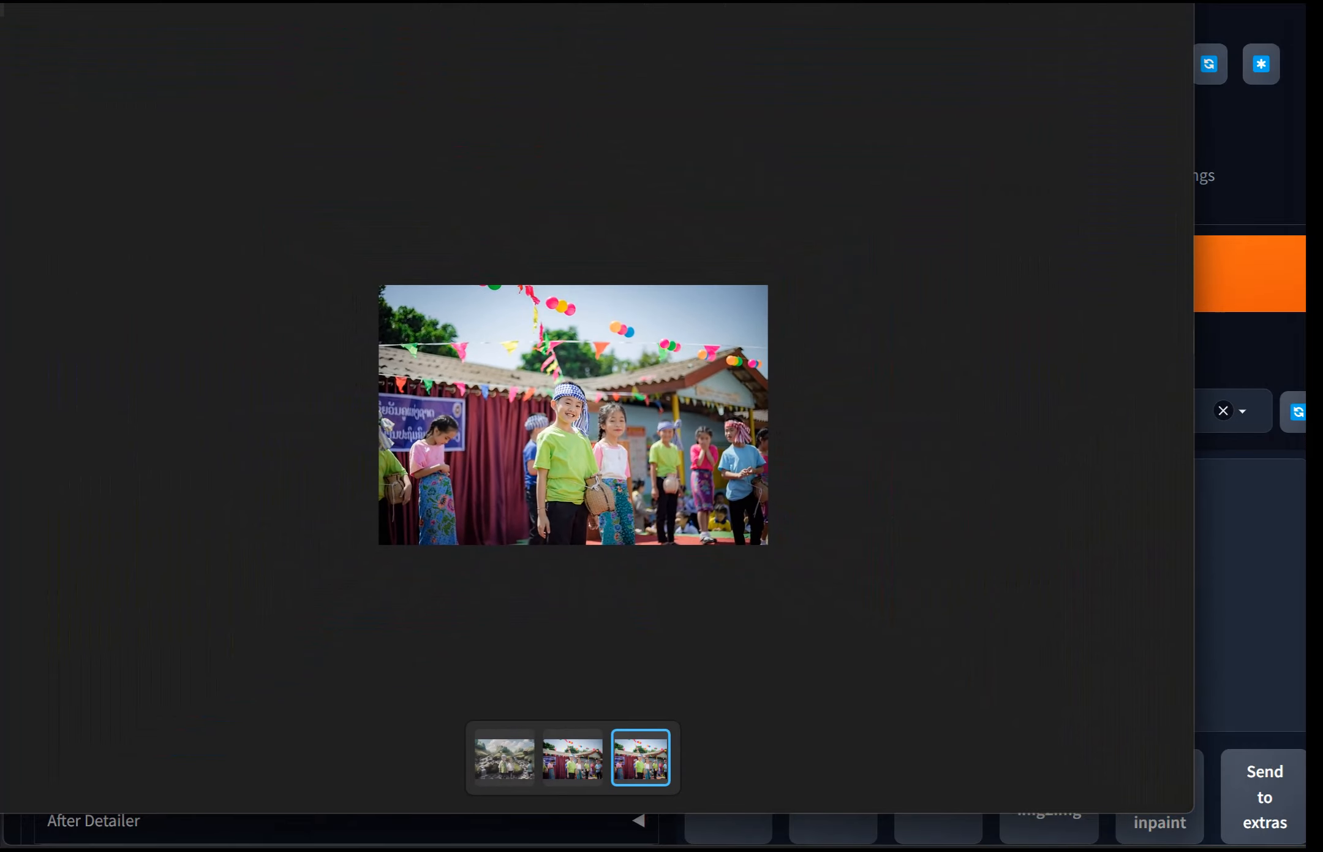
pyautogui.scroll(5, 574, 415)
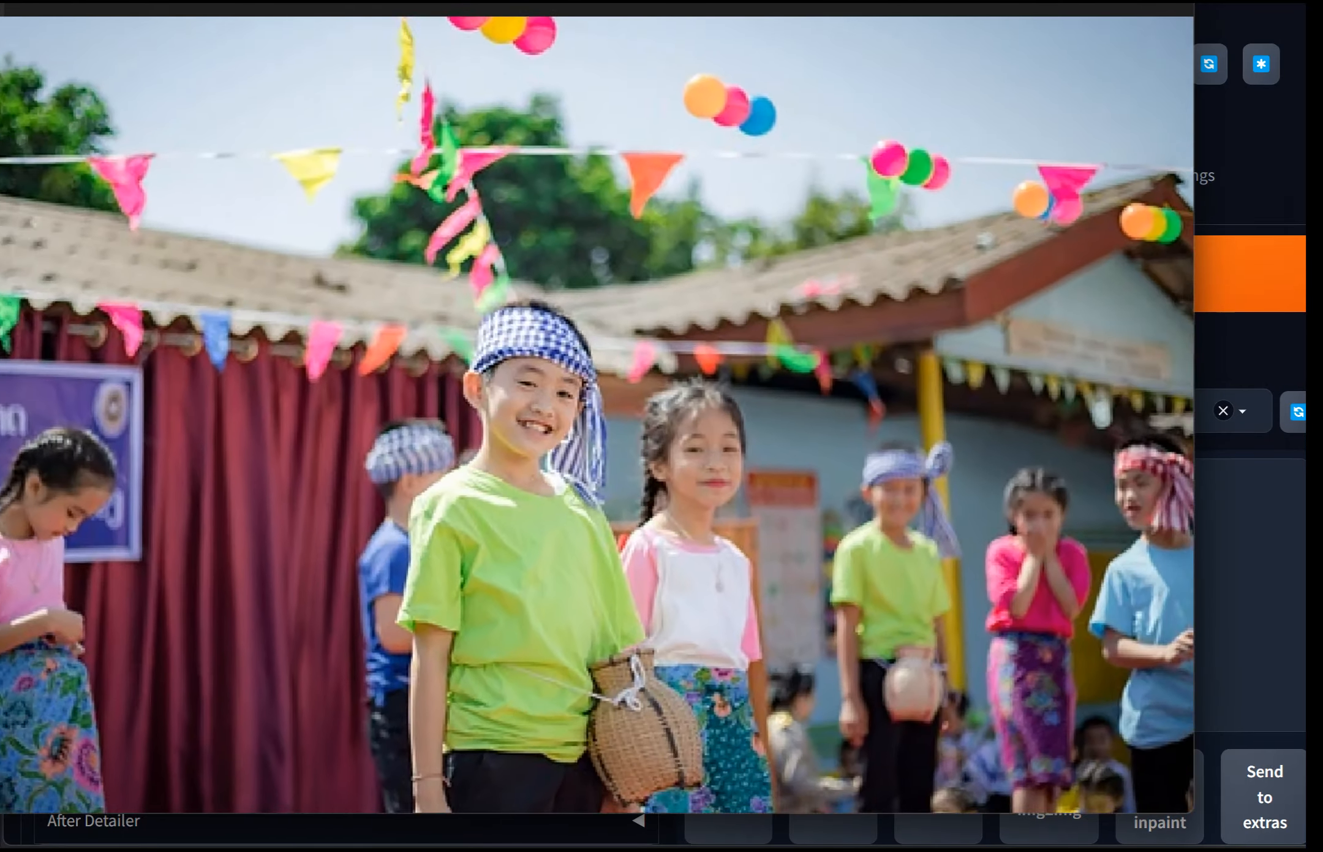
pyautogui.scroll(5, 579, 412)
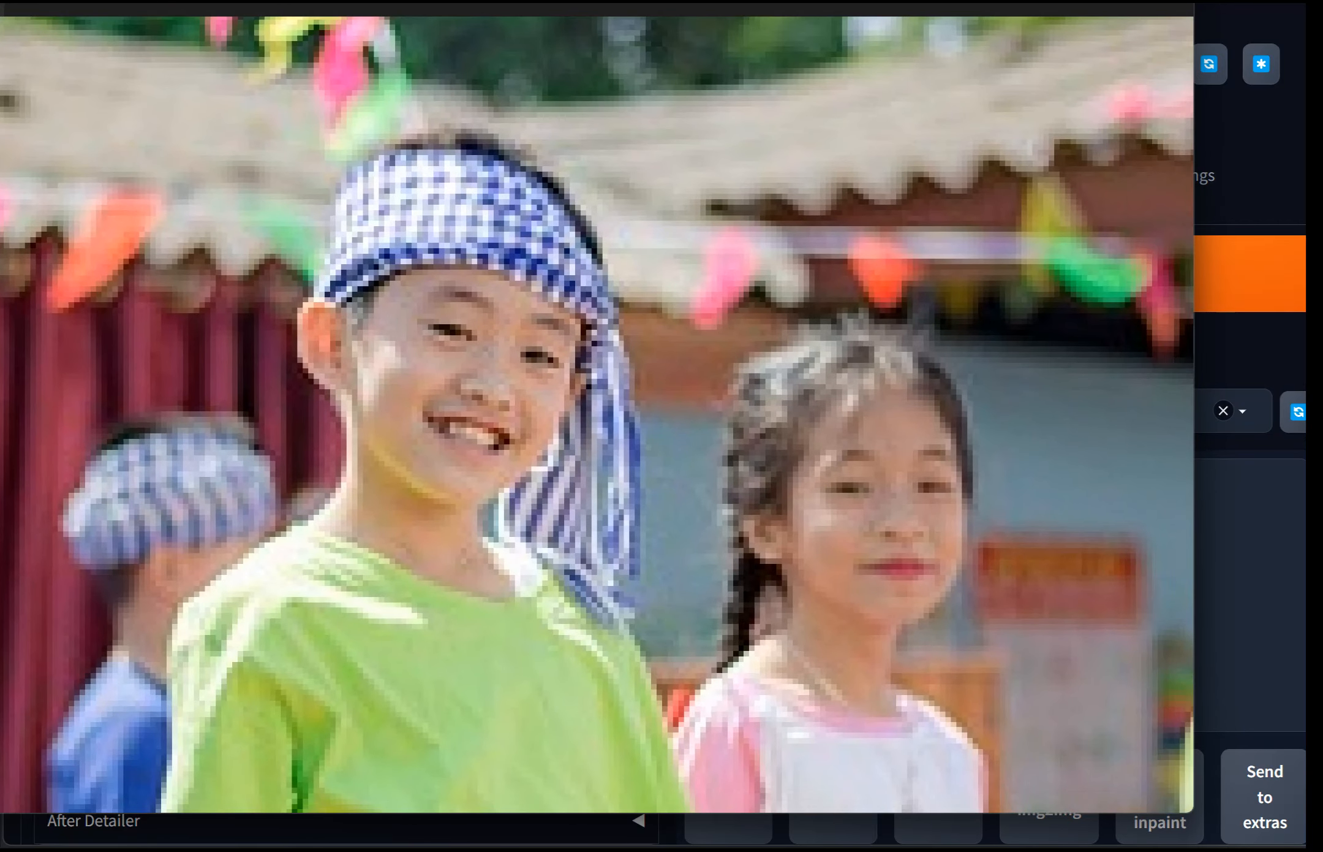
pyautogui.scroll(-6, 588, 410)
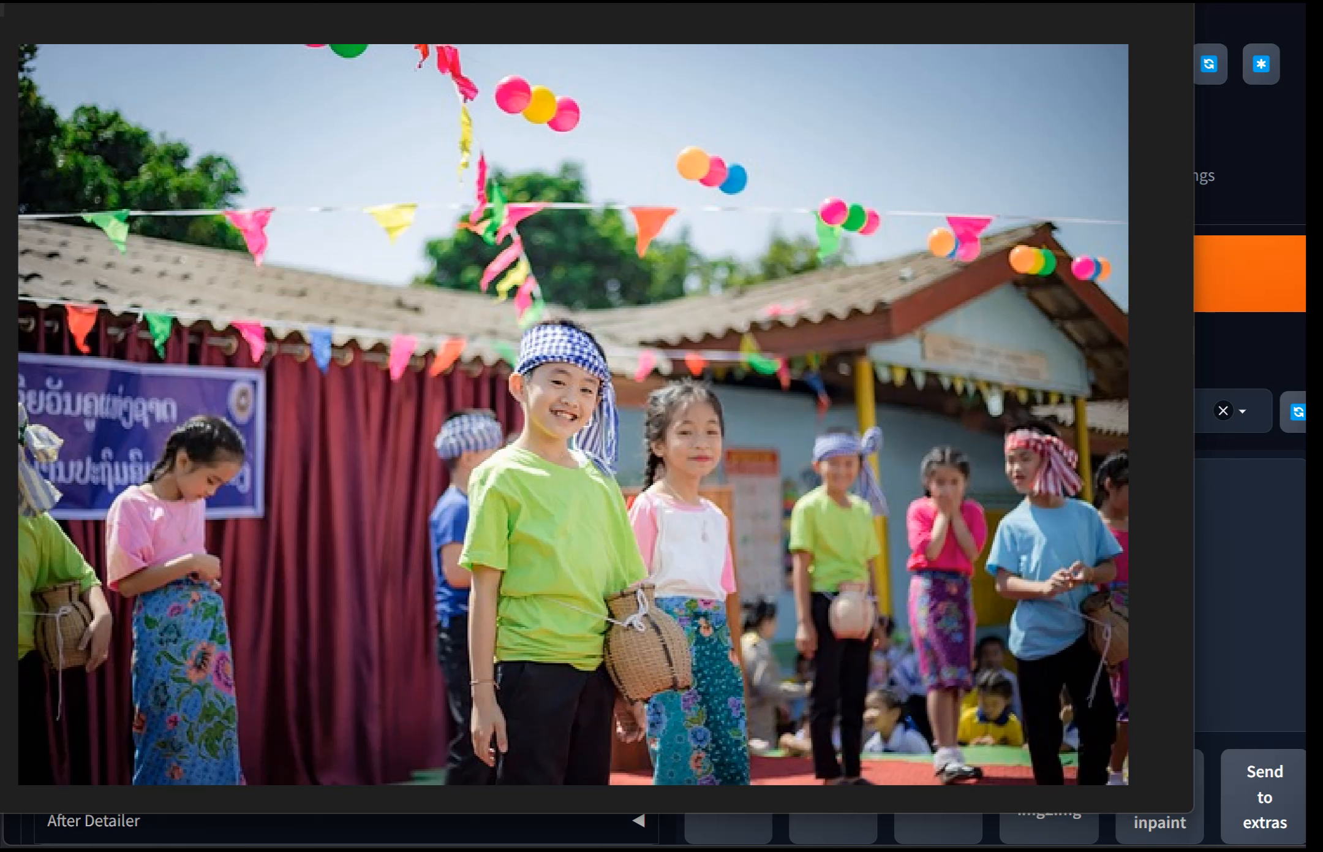
pyautogui.press('Escape')
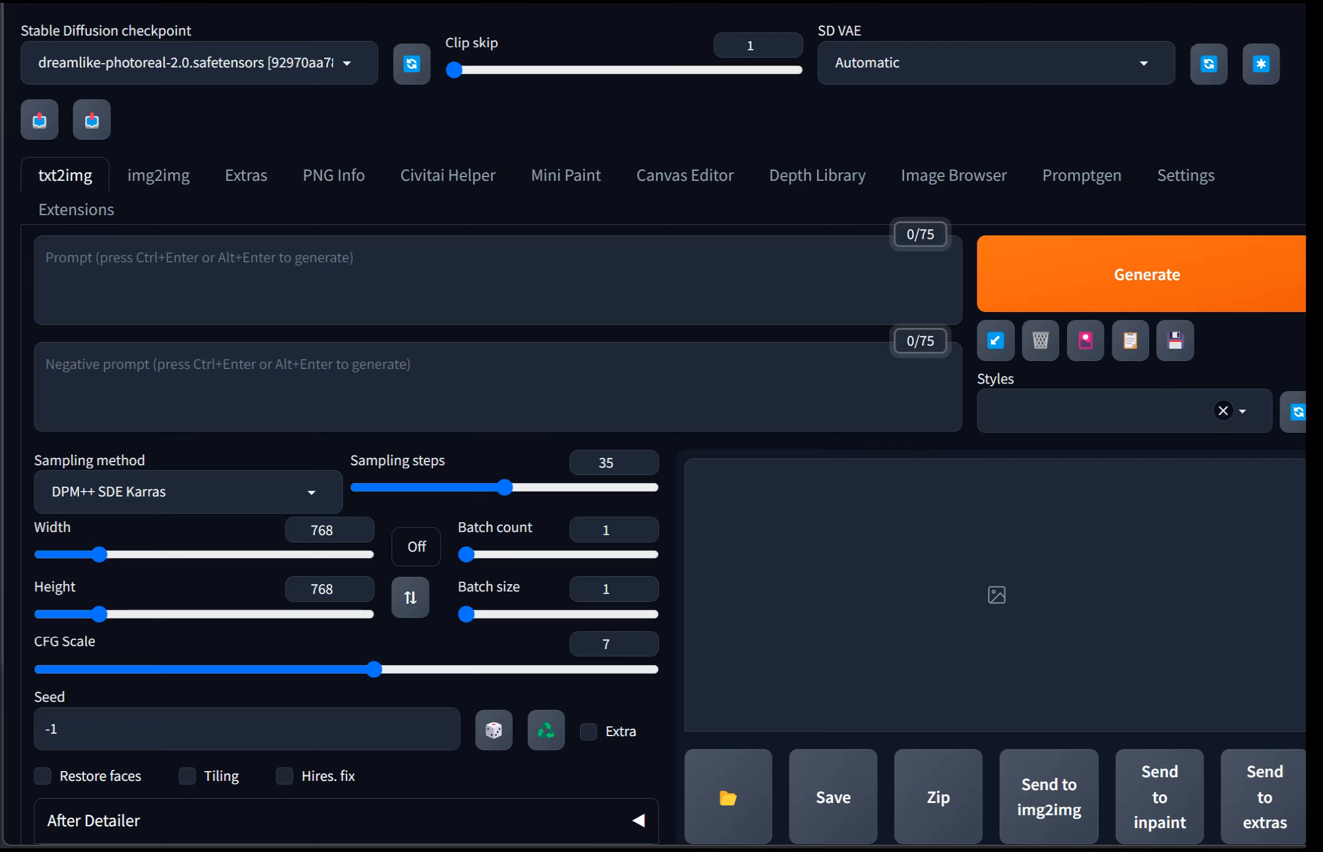
# Step: Open the img2img tab and load the children's festival photo as the input image
pyautogui.click(158, 175)
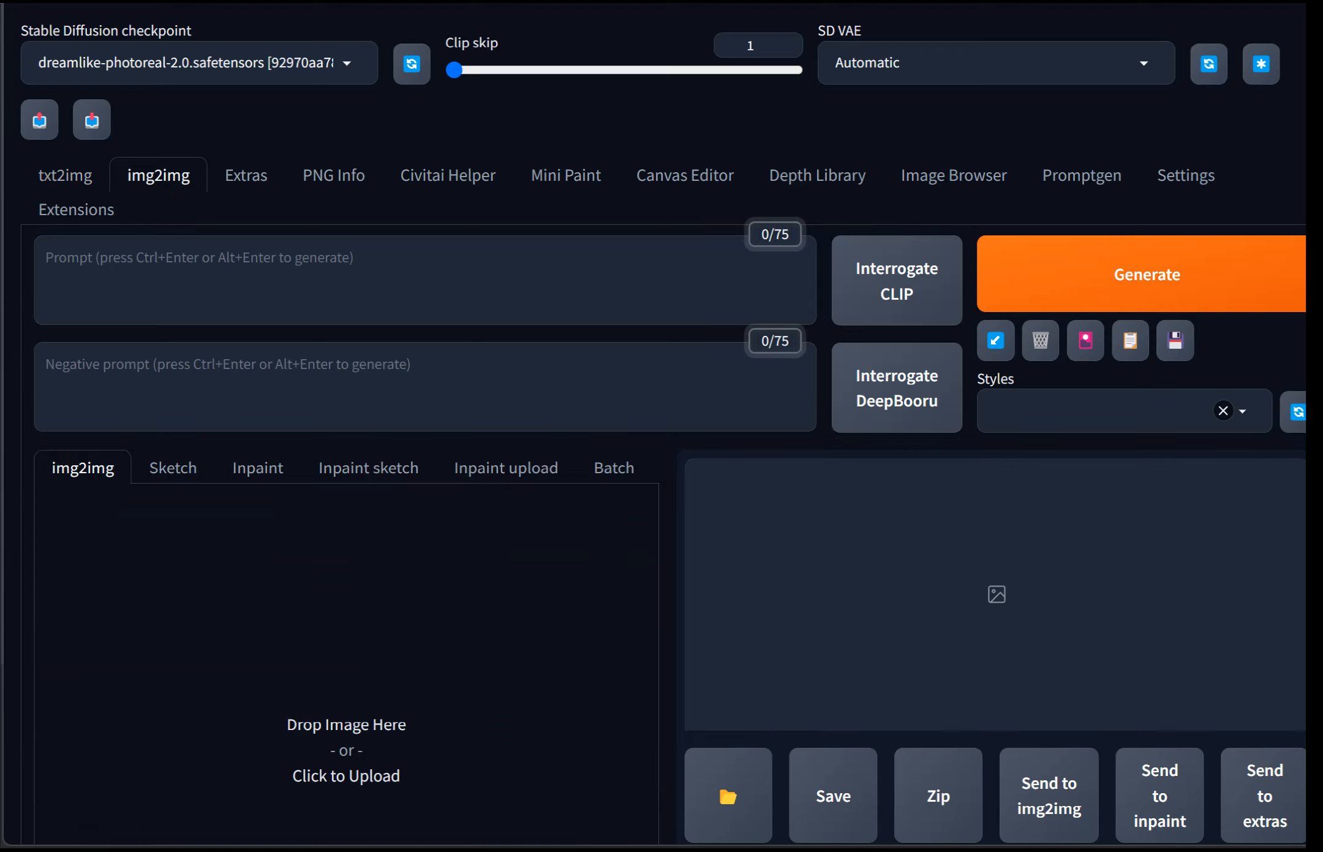
pyautogui.scroll(-4, 664, 423)
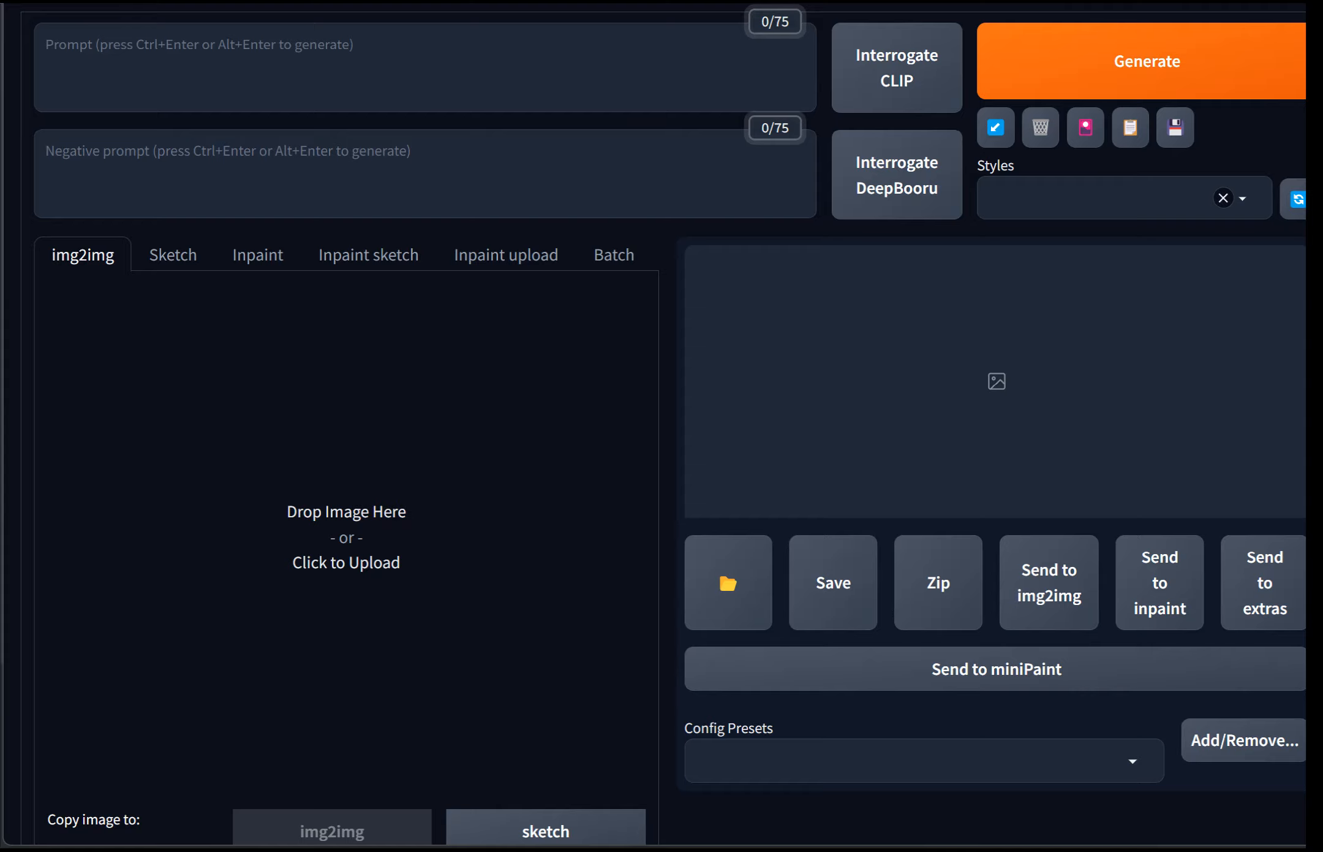
pyautogui.scroll(3, 662, 429)
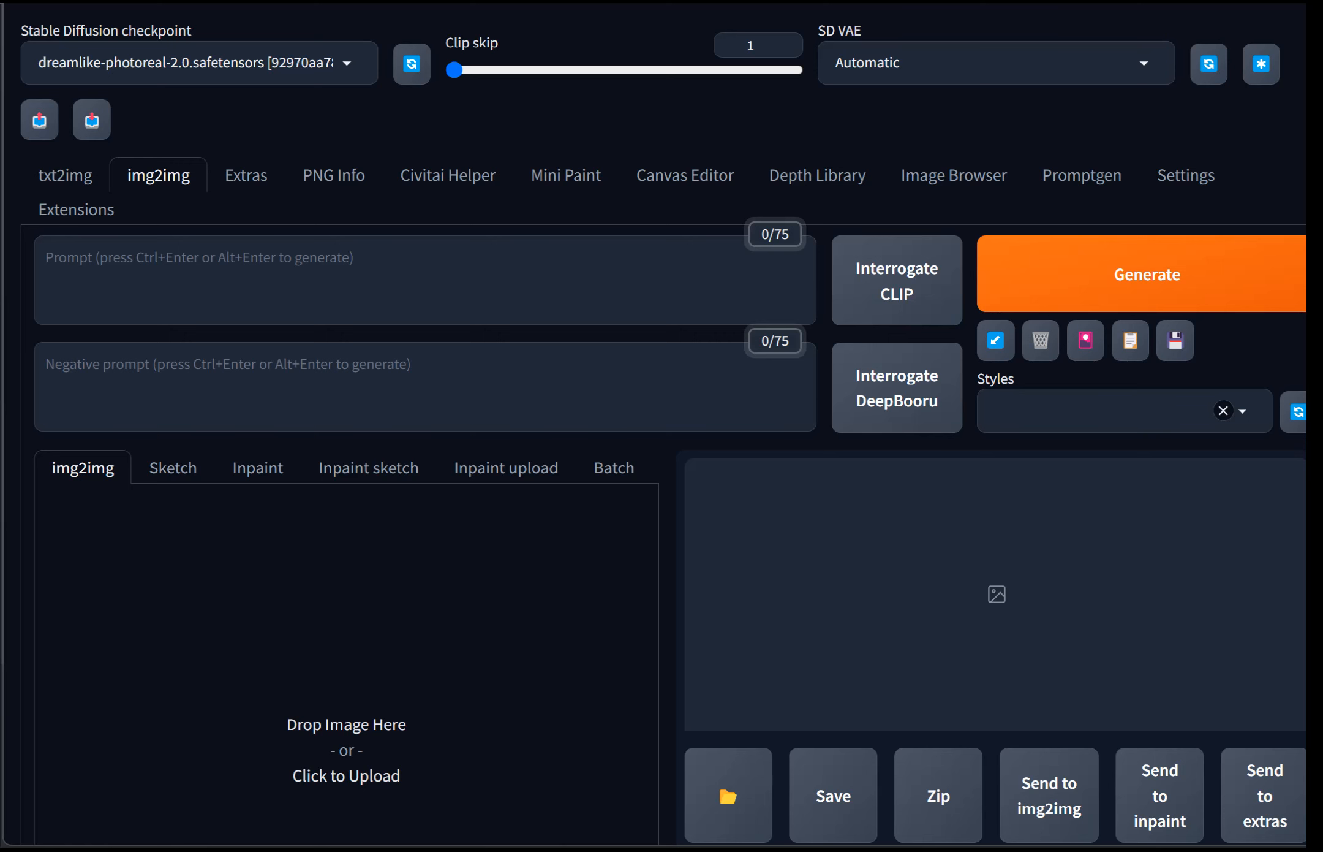
pyautogui.click(199, 63)
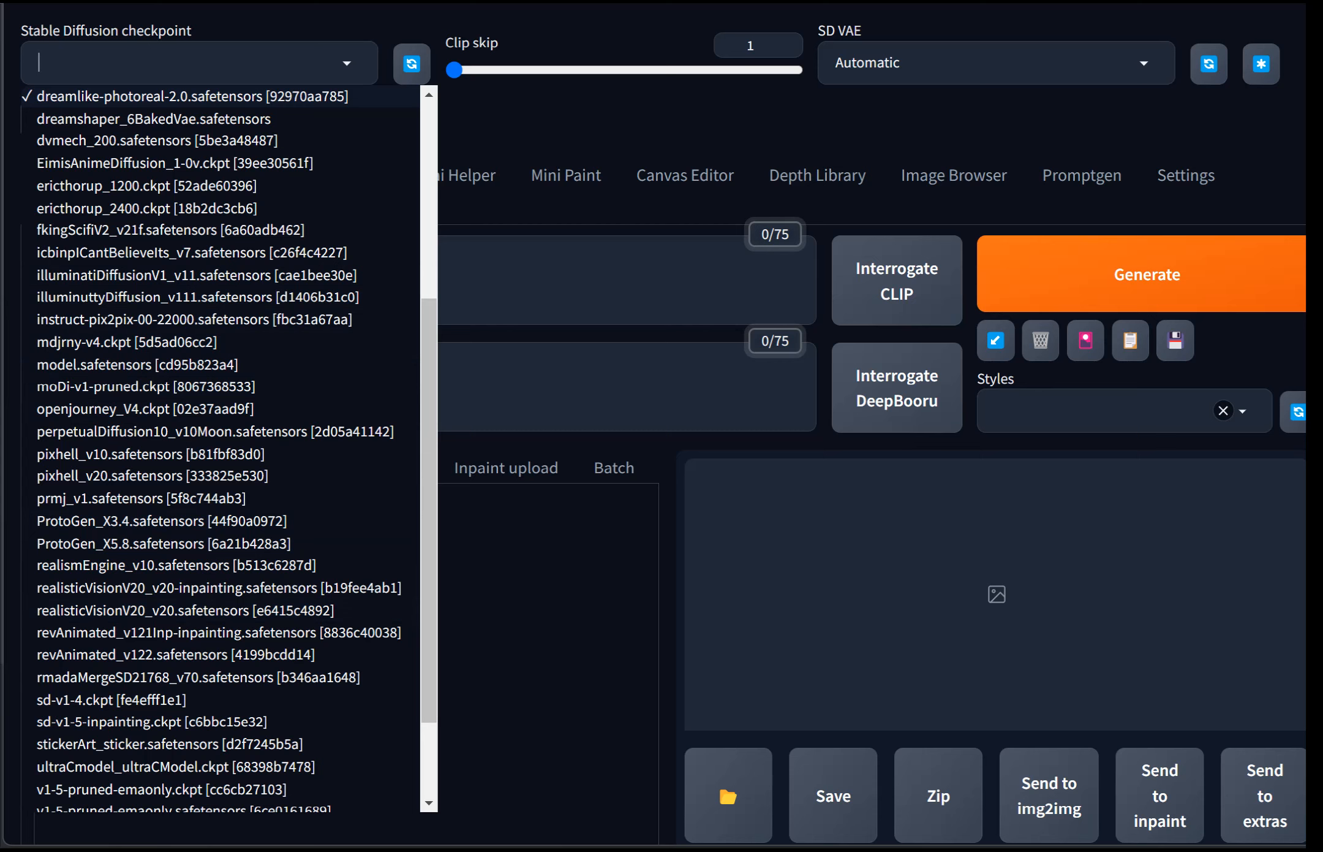
pyautogui.press('Escape')
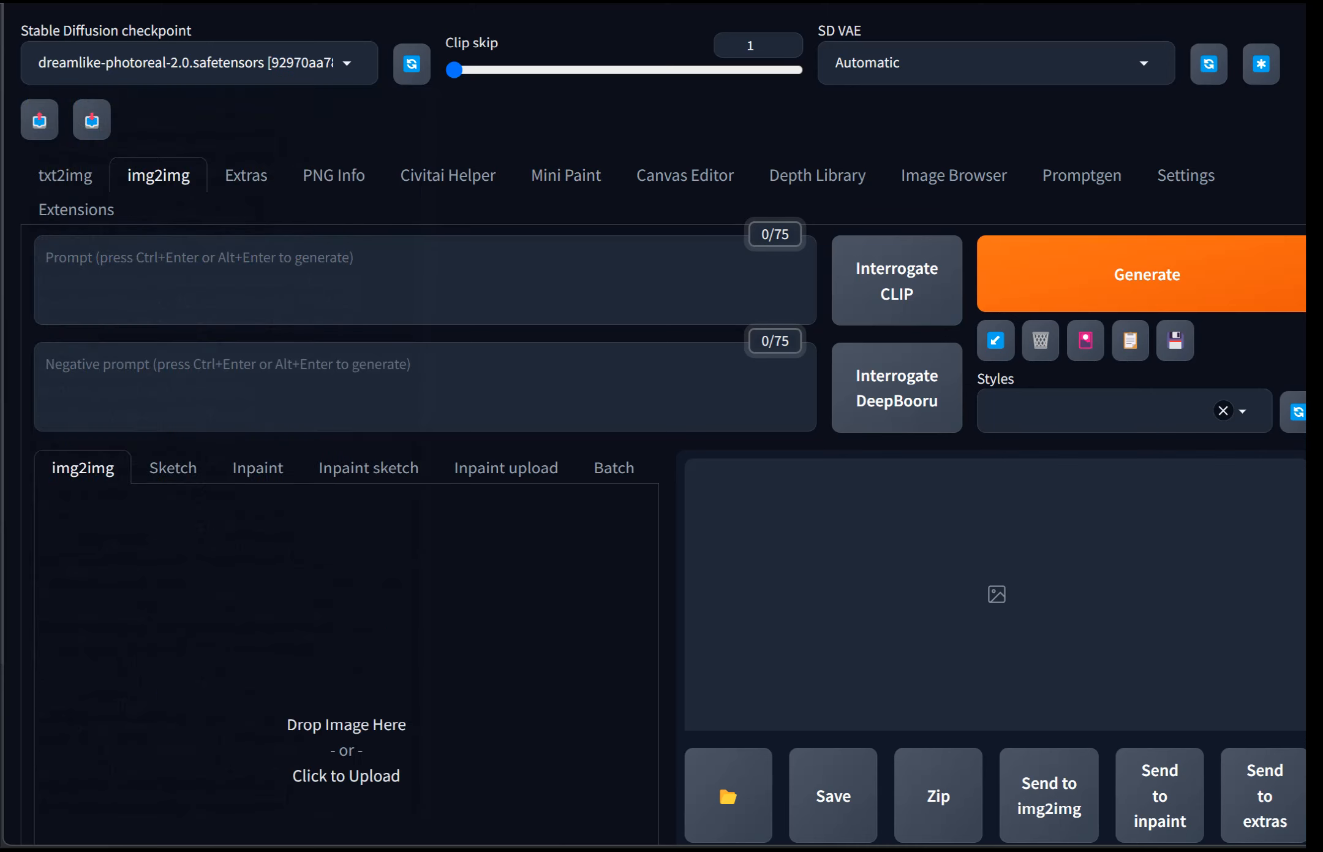
pyautogui.moveTo(153, 848); pyautogui.dragTo(187, 727)
# Step: Generate a prompt describing the photo with Interrogate CLIP
pyautogui.click(897, 280)
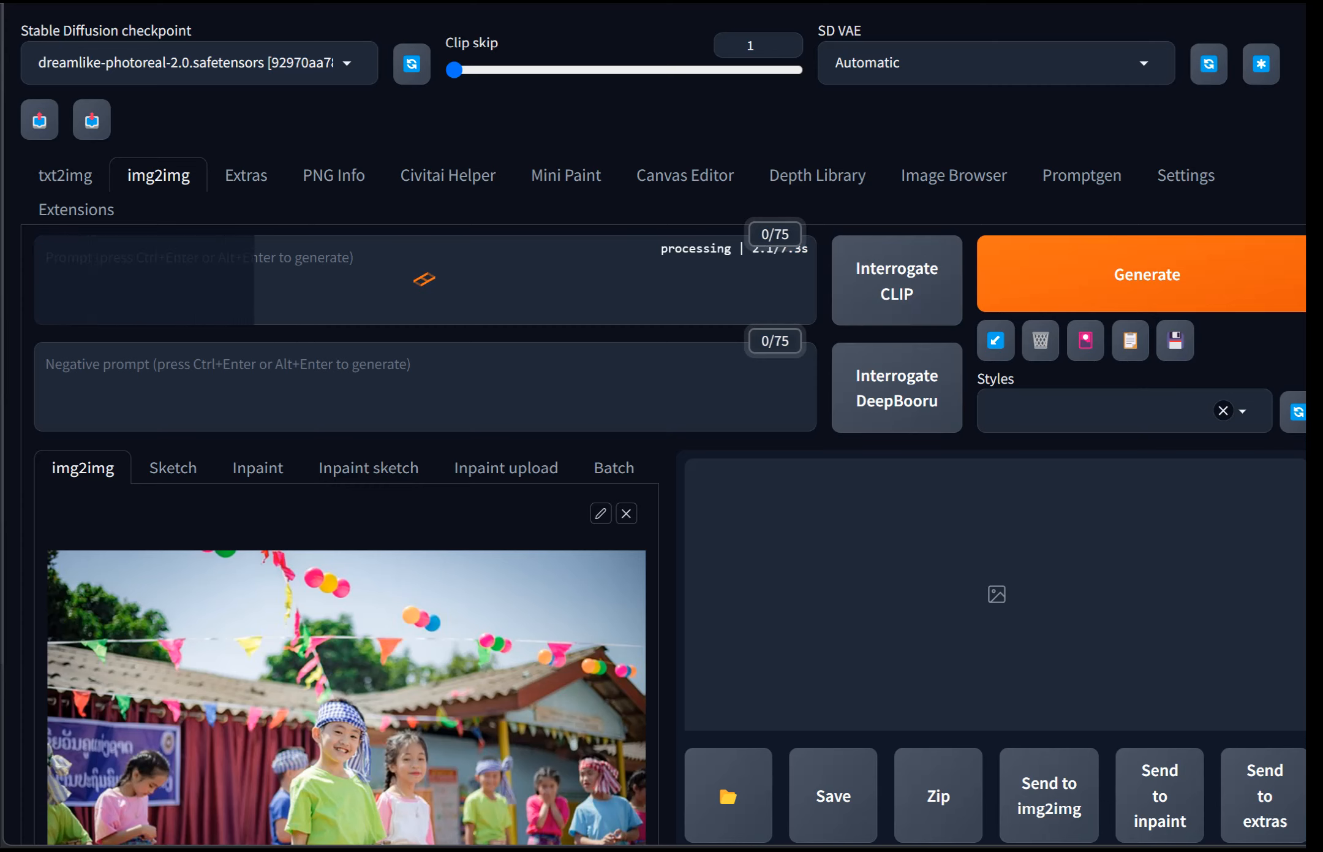
pyautogui.scroll(-3, 663, 428)
pyautogui.scroll(-2, 664, 429)
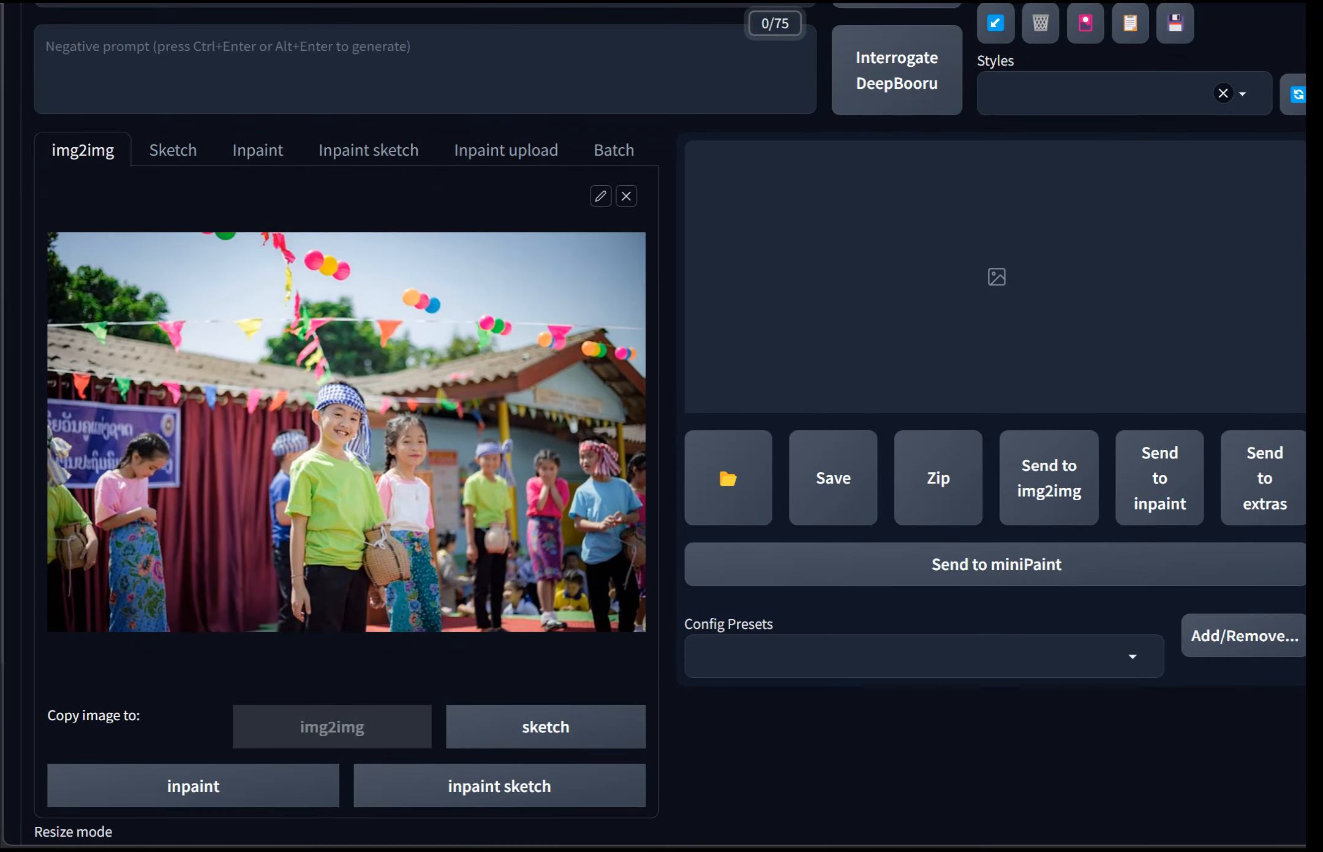
pyautogui.scroll(2, 663, 429)
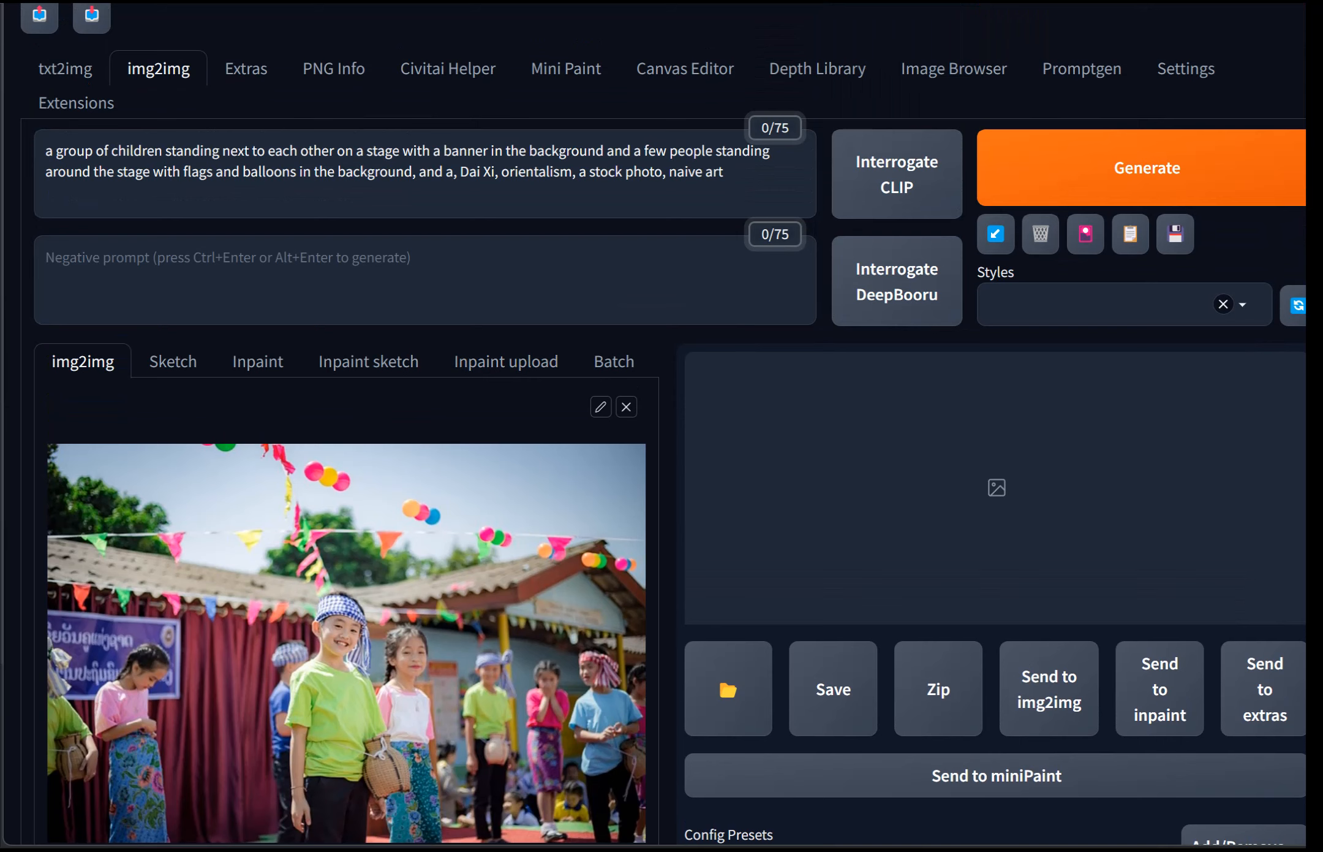
# Step: Apply the "1 – N: General" style to the generation
pyautogui.click(1091, 304)
pyautogui.click(1042, 382)
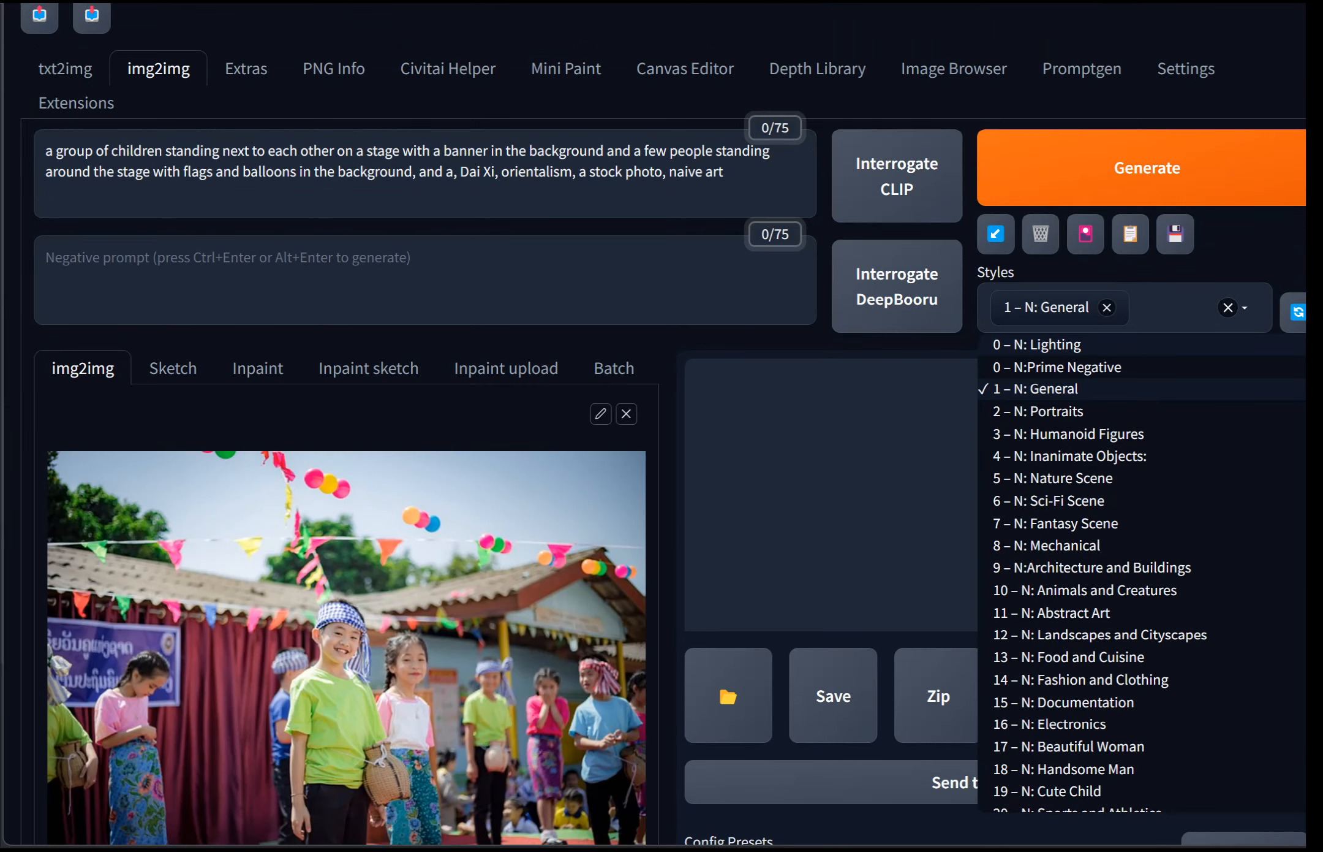
pyautogui.click(426, 280)
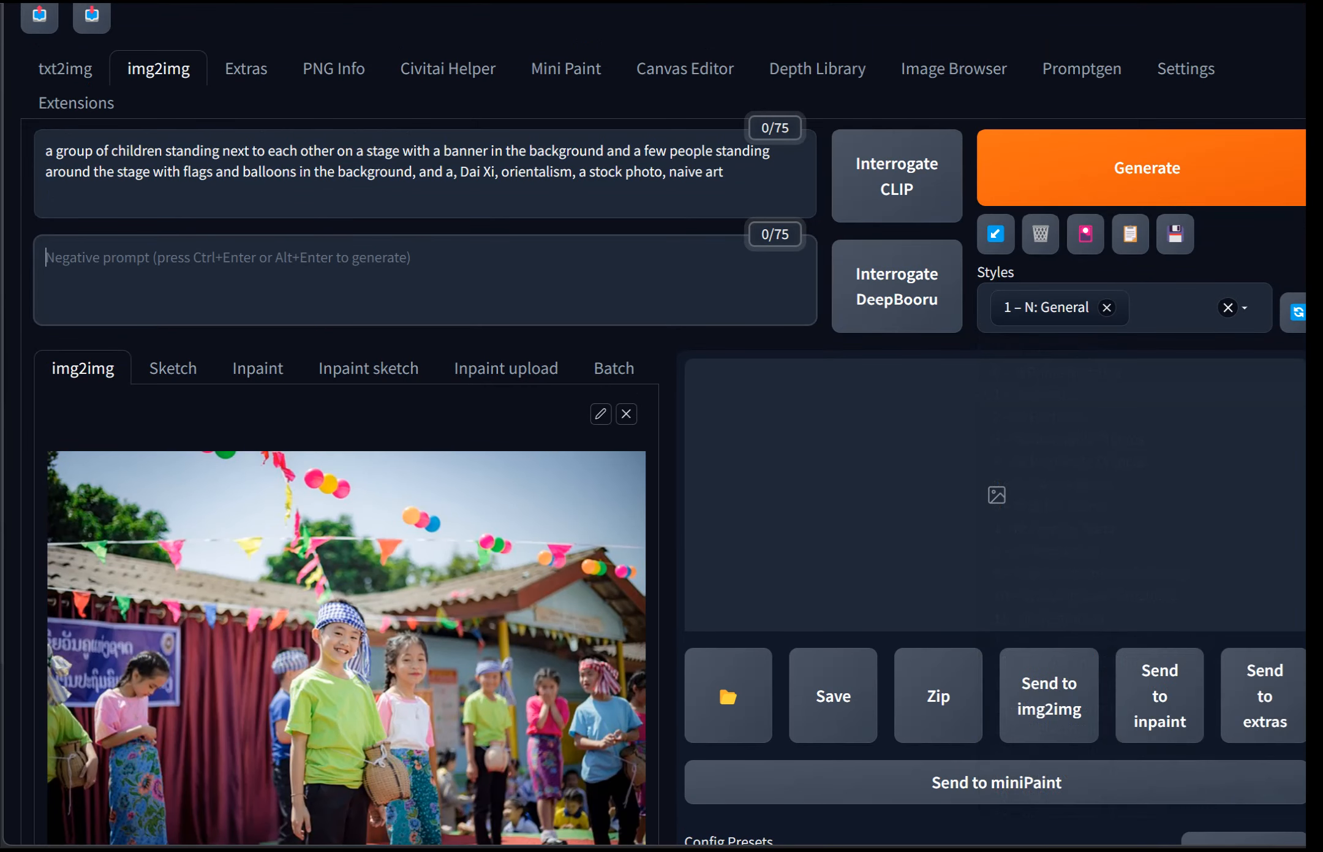
# Step: Set the sampling method to DPM++ SDE Karras
pyautogui.scroll(-6, 662, 426)
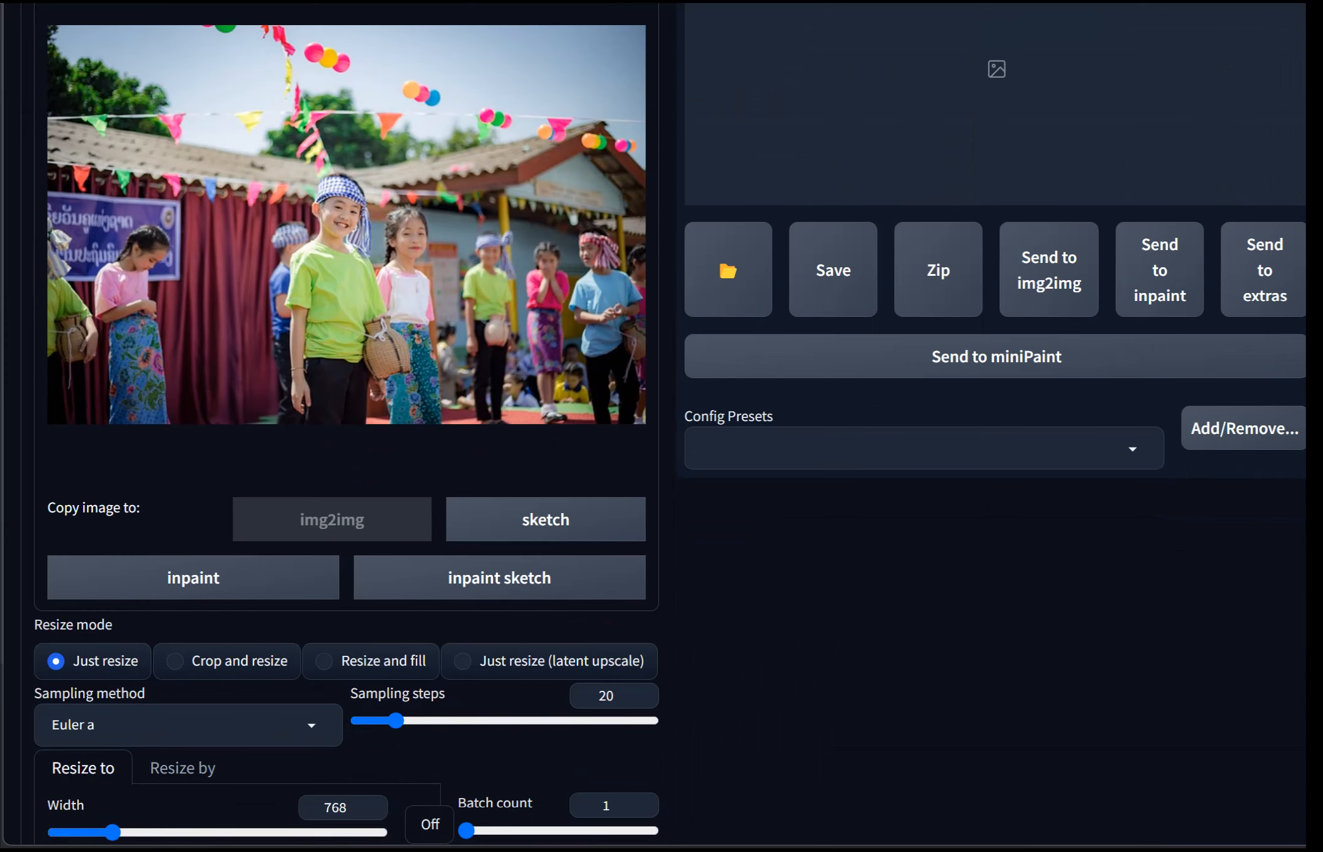
pyautogui.scroll(-3, 661, 425)
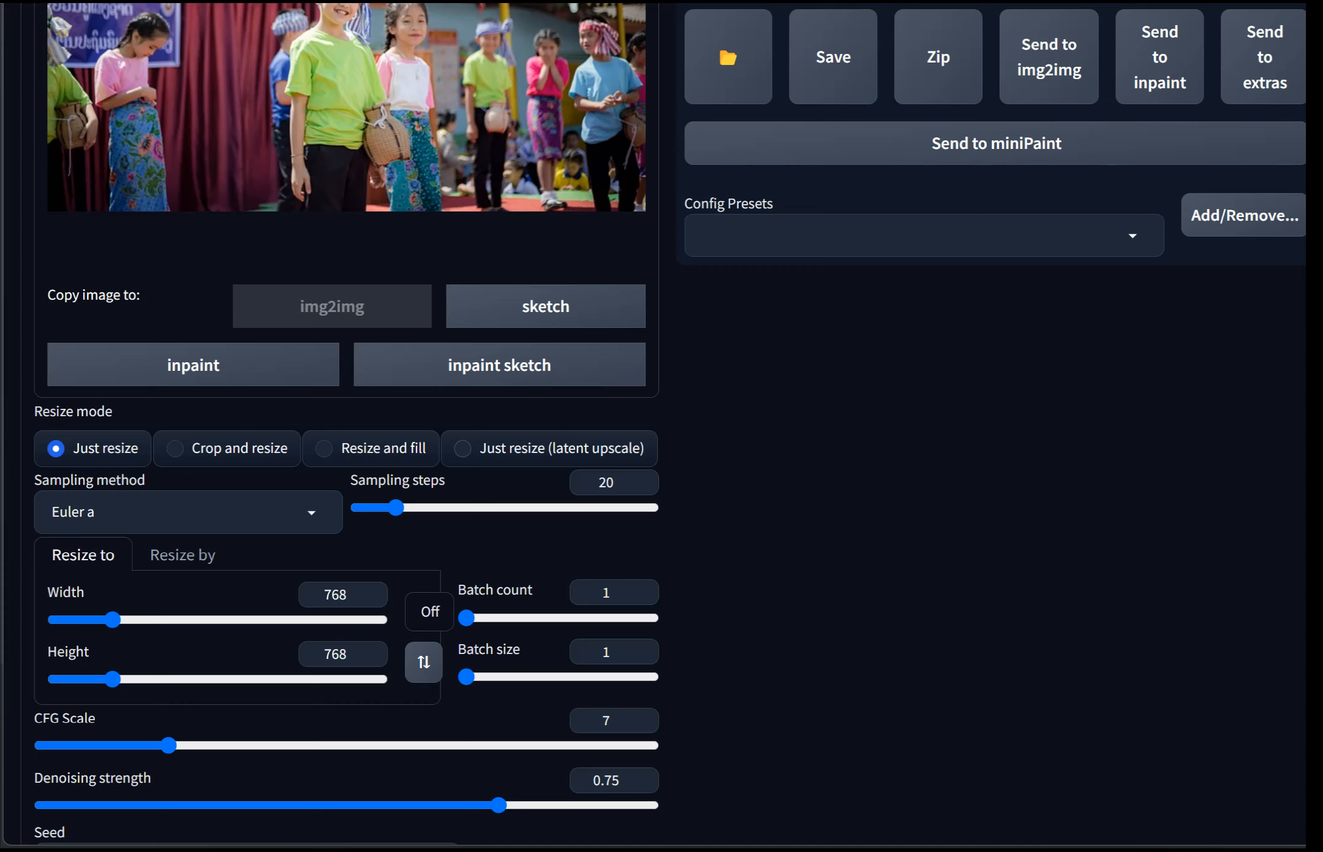
pyautogui.click(188, 512)
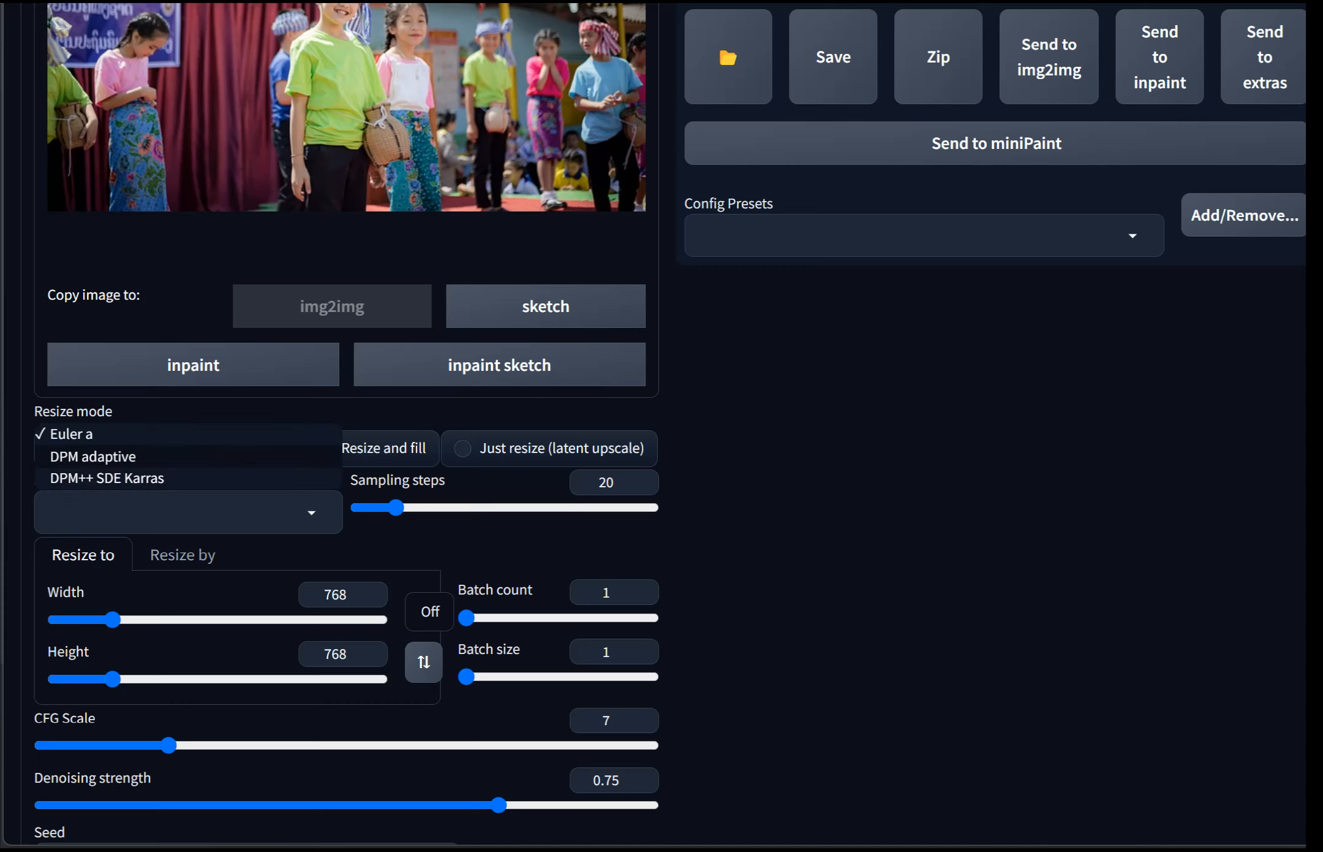
pyautogui.click(107, 478)
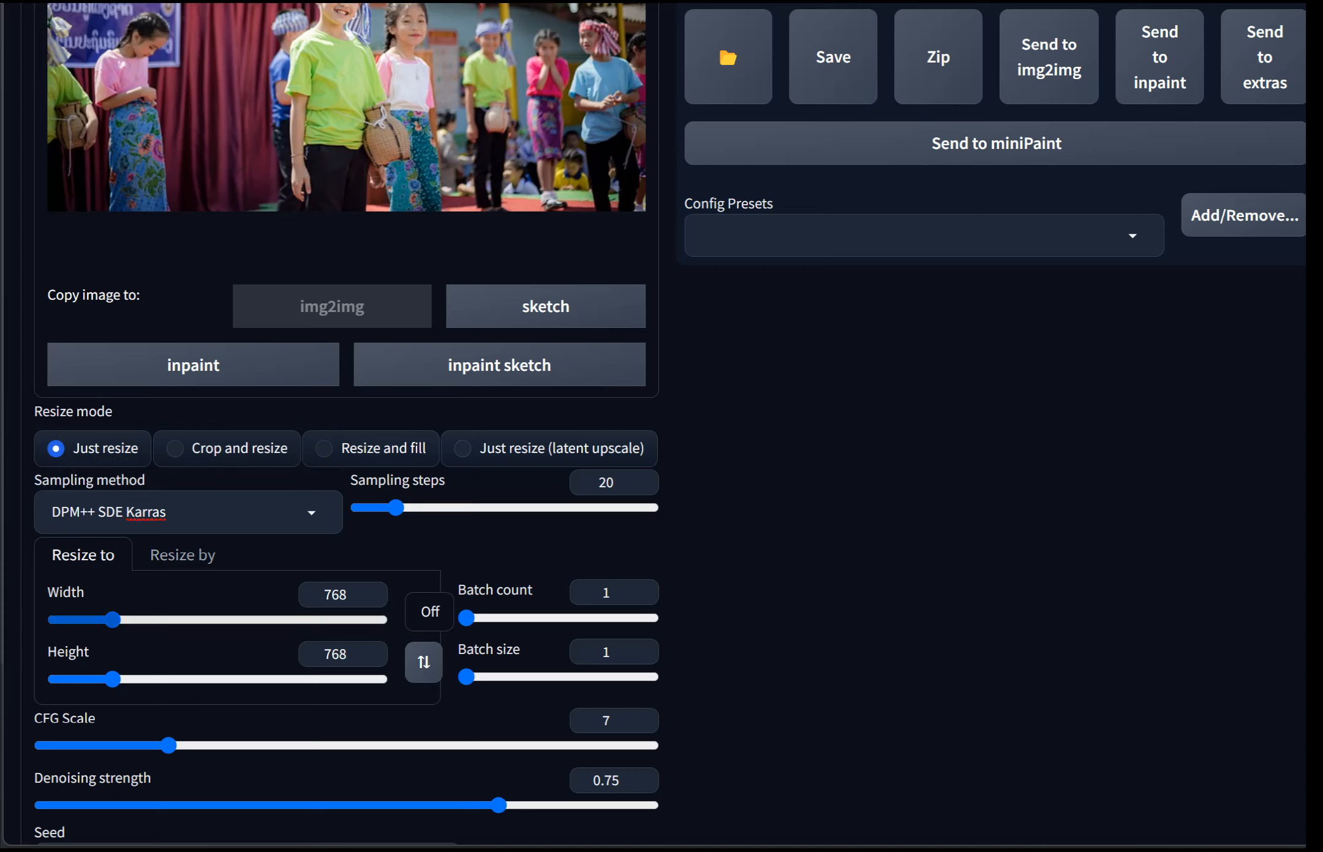
# Step: Set the output width to 640 and the height to 427
pyautogui.click(348, 595)
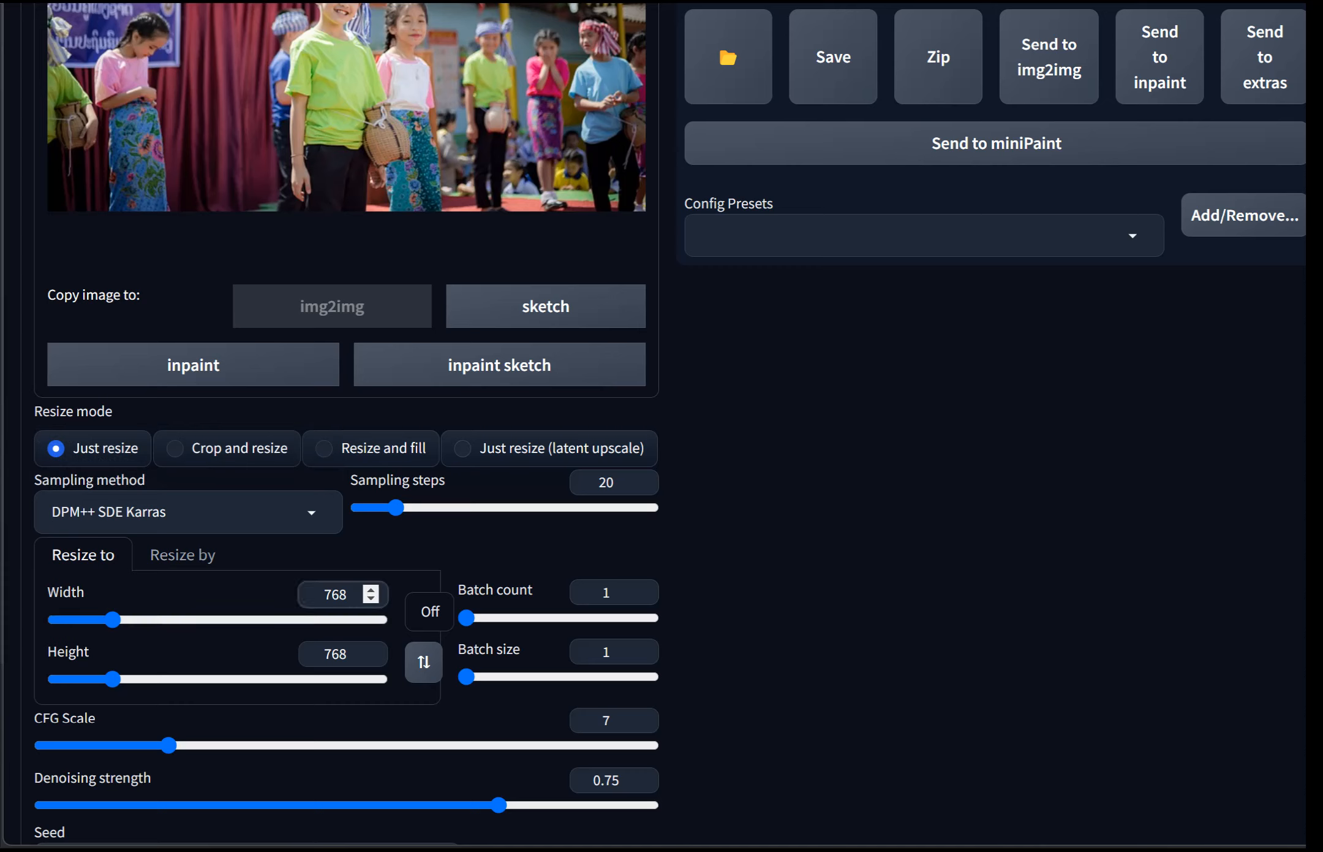
pyautogui.moveTo(348, 595); pyautogui.dragTo(323, 594)
pyautogui.write('640')
pyautogui.moveTo(348, 654); pyautogui.dragTo(322, 654)
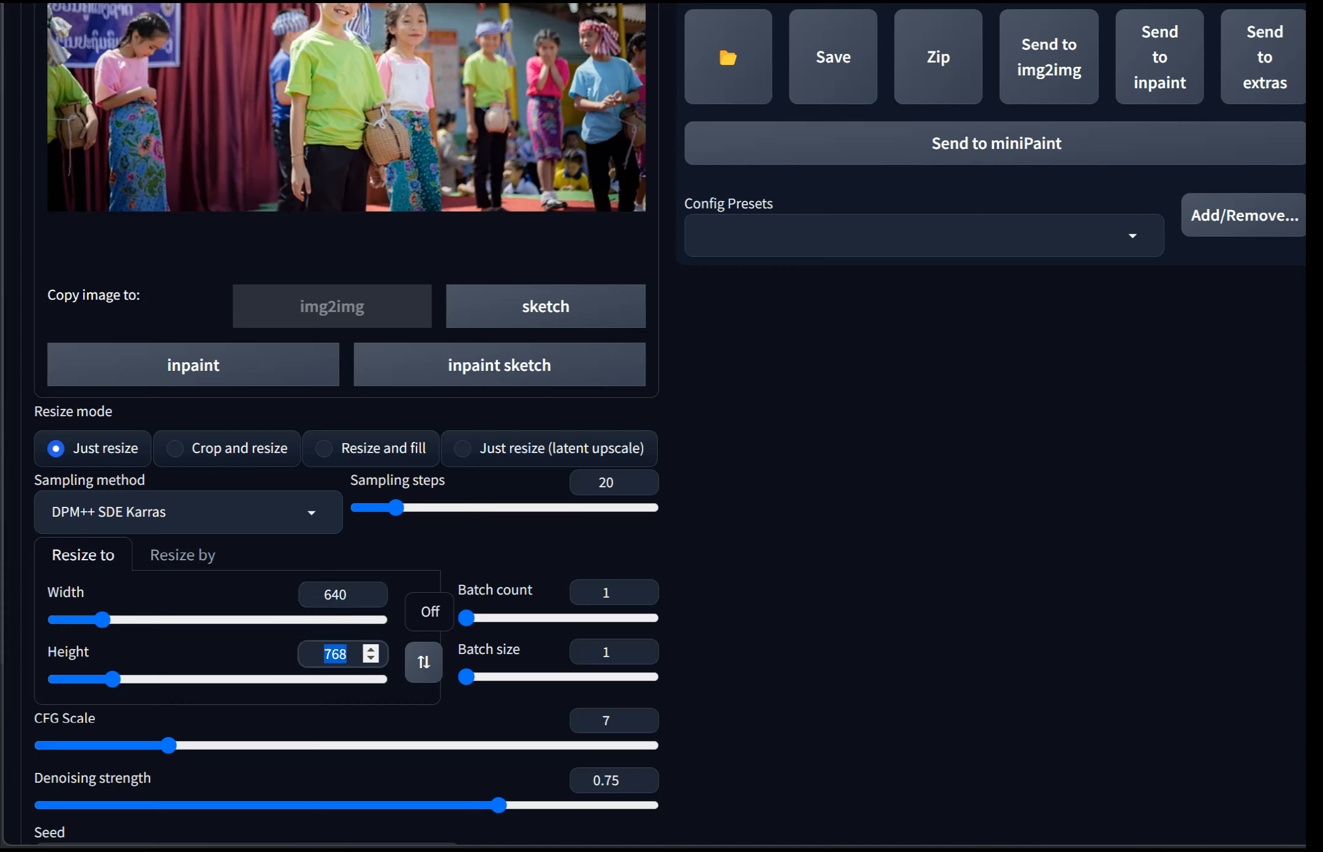
pyautogui.write('427')
pyautogui.click(613, 592)
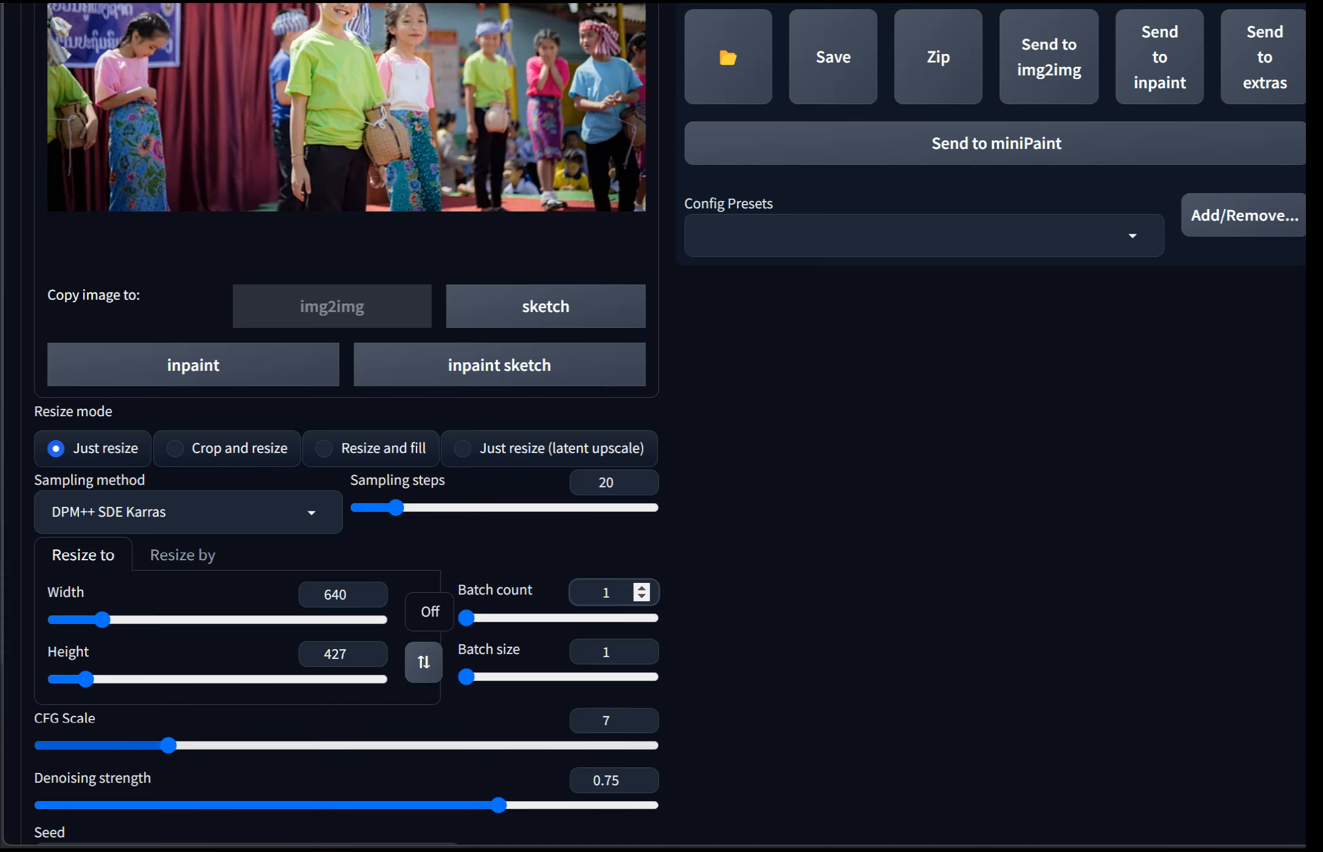
# Step: Set the denoising strength to 0
pyautogui.scroll(2, 662, 429)
pyautogui.scroll(-2, 662, 429)
pyautogui.scroll(1, 662, 429)
pyautogui.scroll(-2, 662, 429)
pyautogui.moveTo(498, 592); pyautogui.dragTo(42, 592)
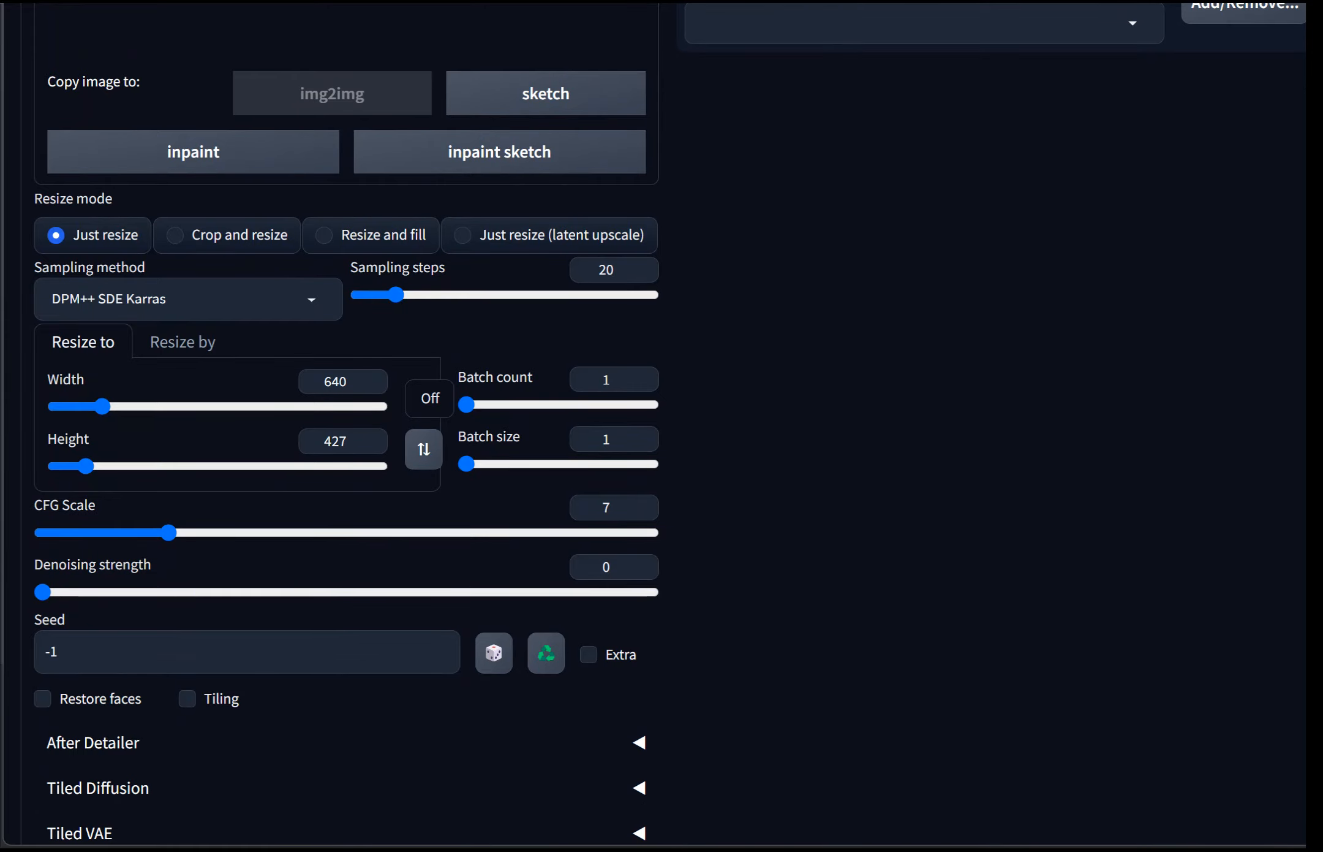
# Step: Generate an image from the photo with the current settings
pyautogui.scroll(12, 662, 428)
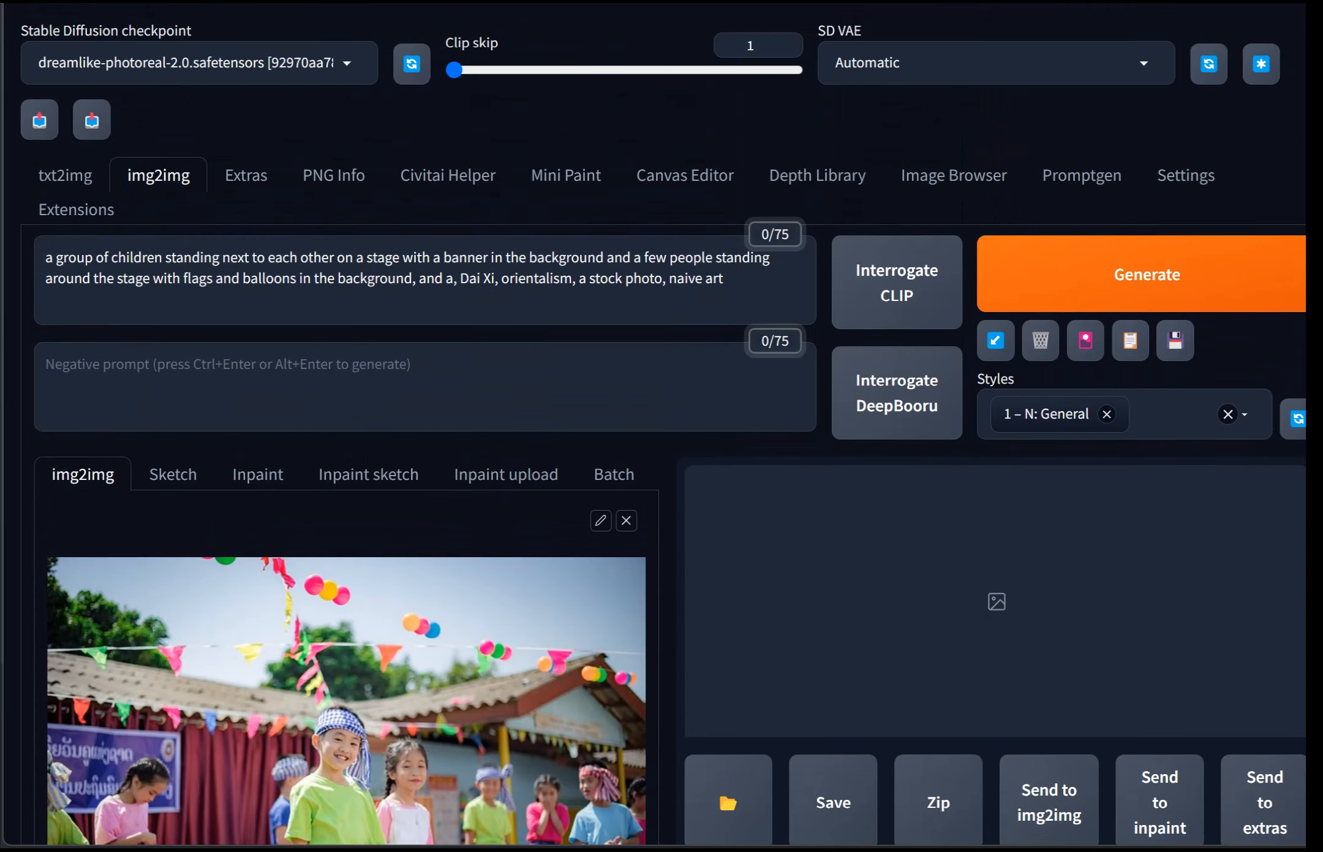
pyautogui.click(1140, 274)
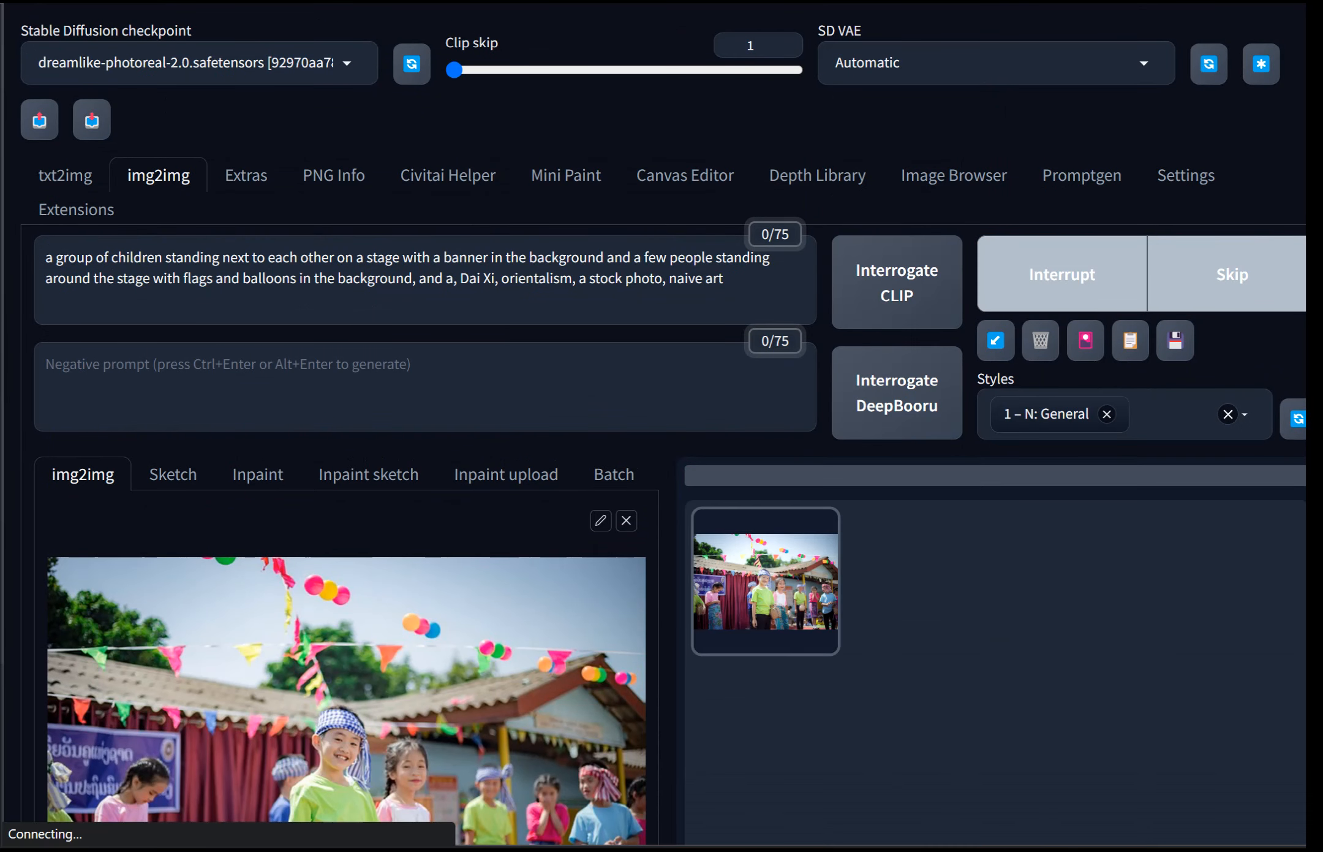
# Step: Examine the generated image at full size and read its generation parameters
pyautogui.scroll(-8, 662, 429)
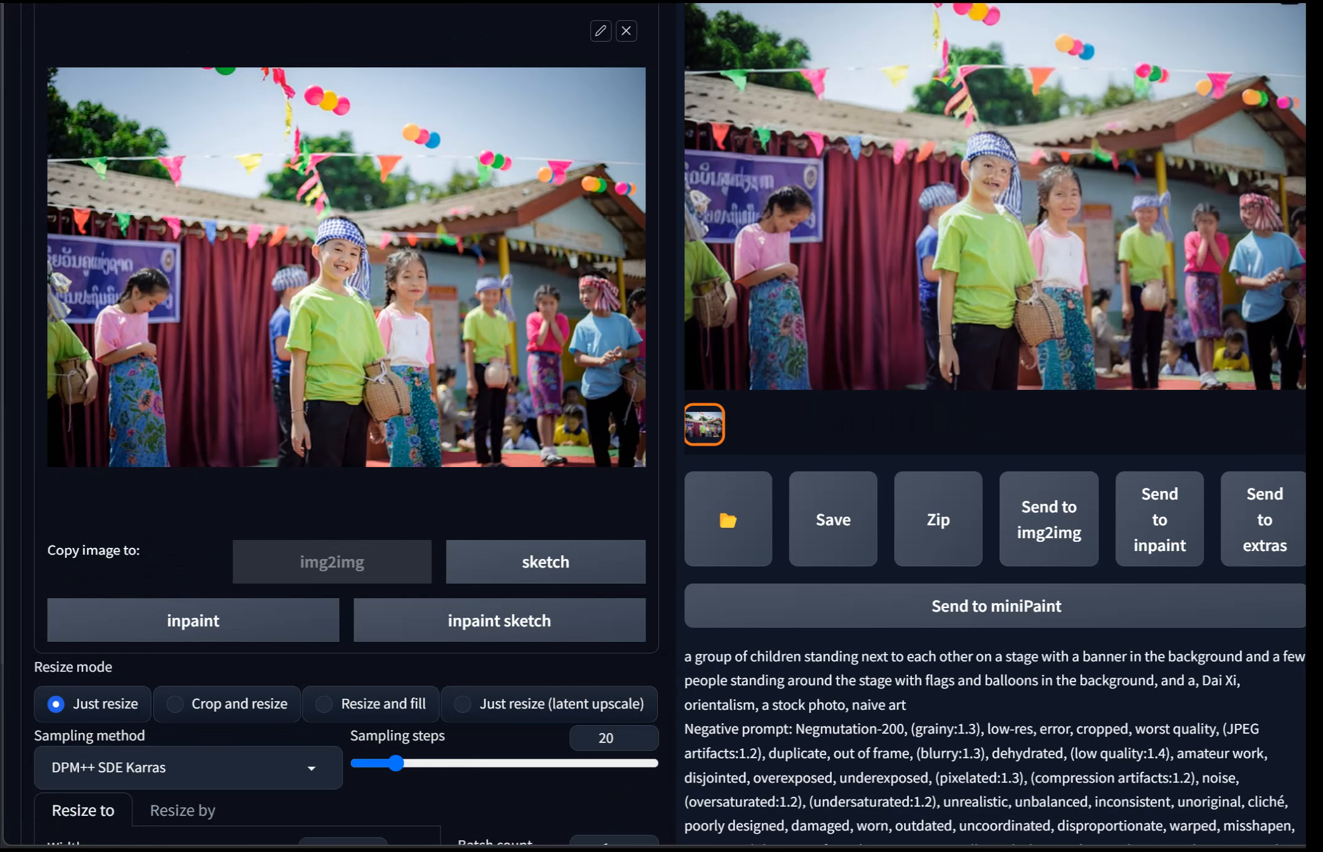
pyautogui.scroll(7, 996, 552)
pyautogui.click(996, 589)
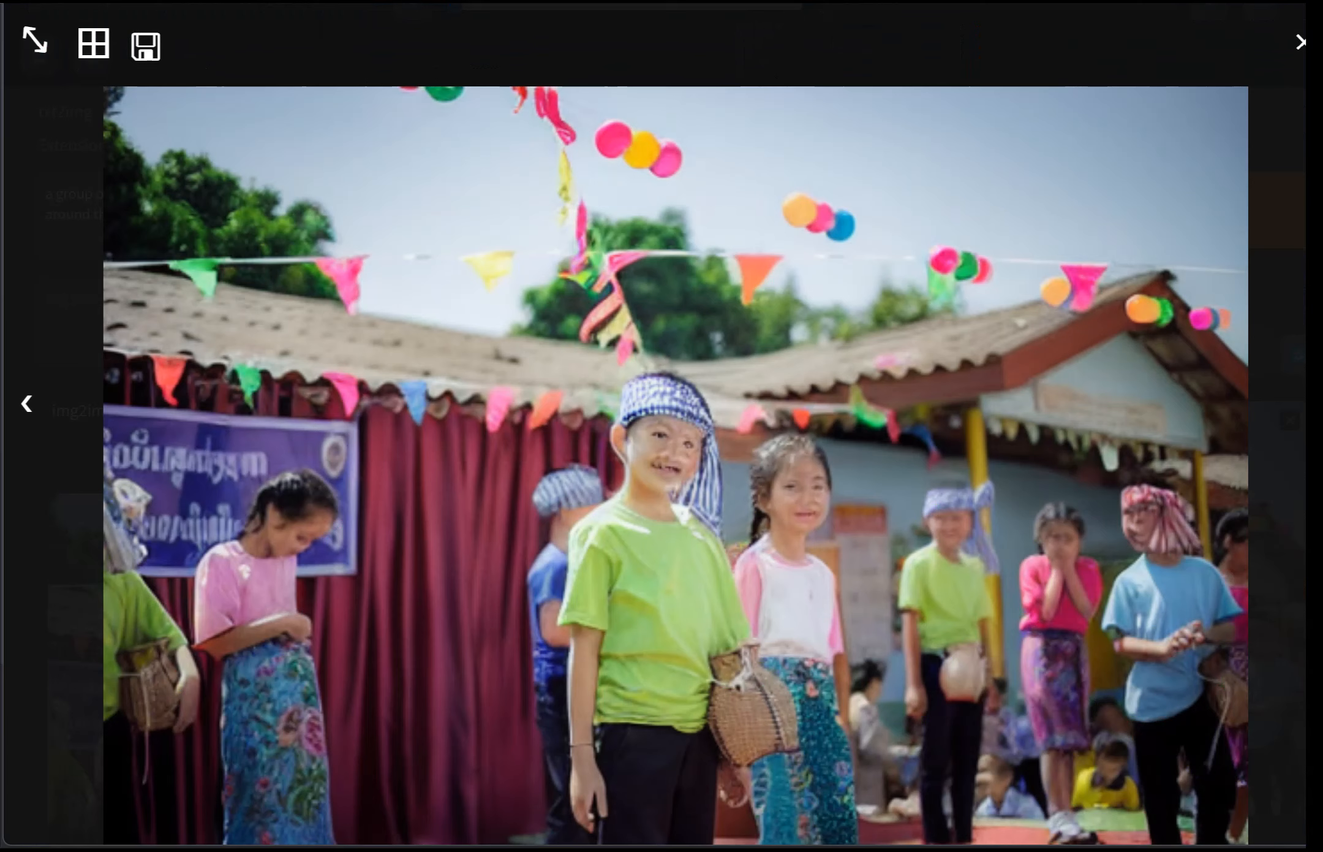
pyautogui.press('Escape')
pyautogui.scroll(-10, 668, 428)
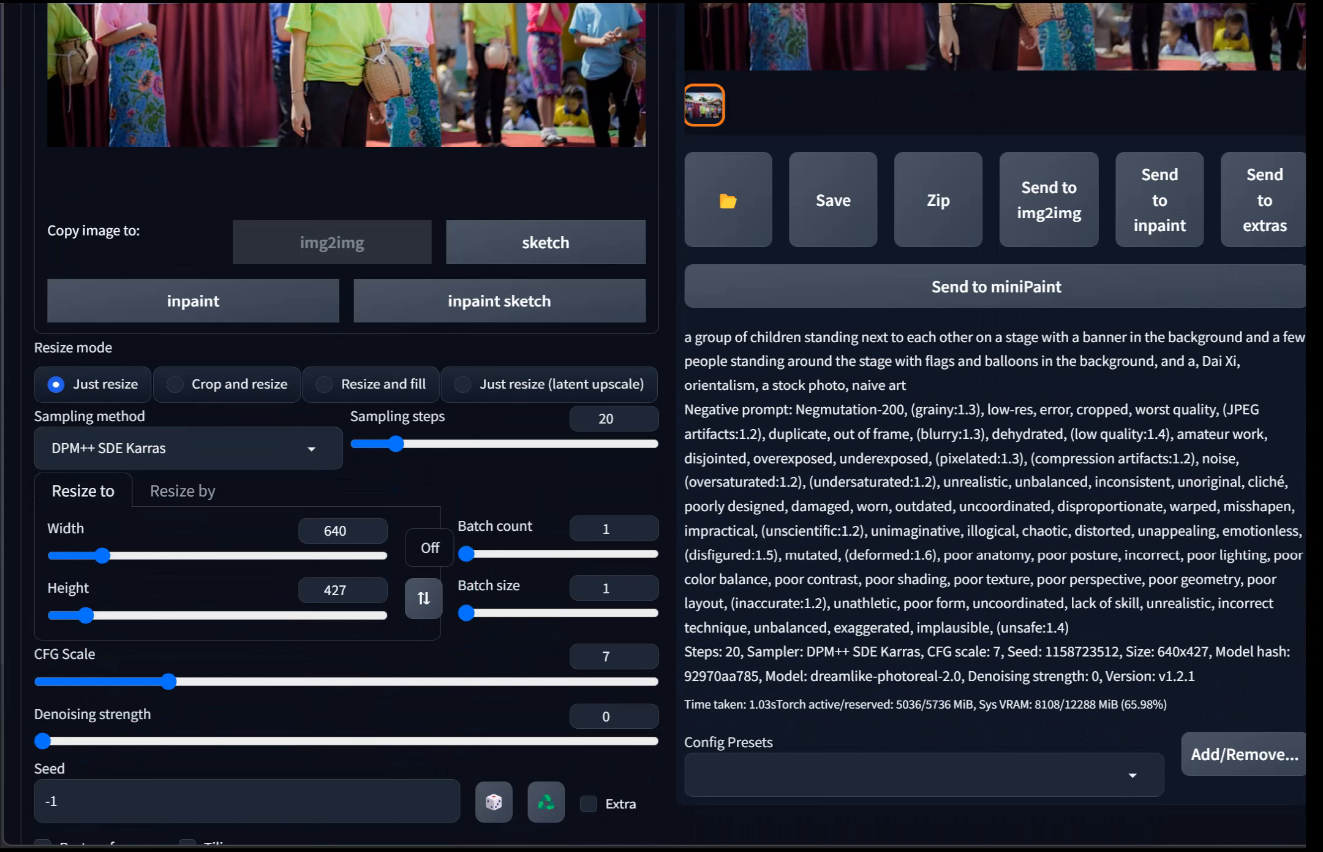
pyautogui.scroll(-2, 662, 429)
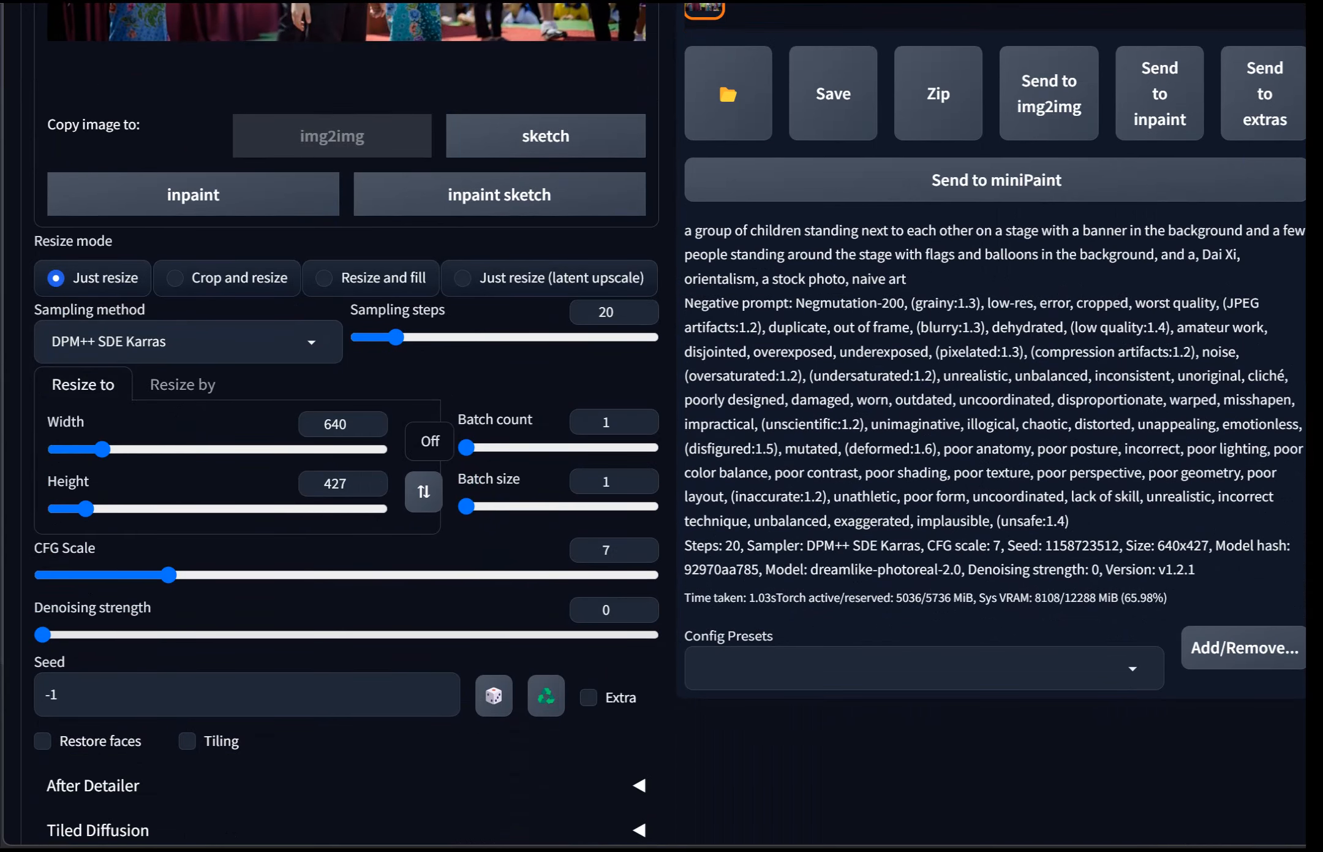
pyautogui.scroll(-7, 662, 428)
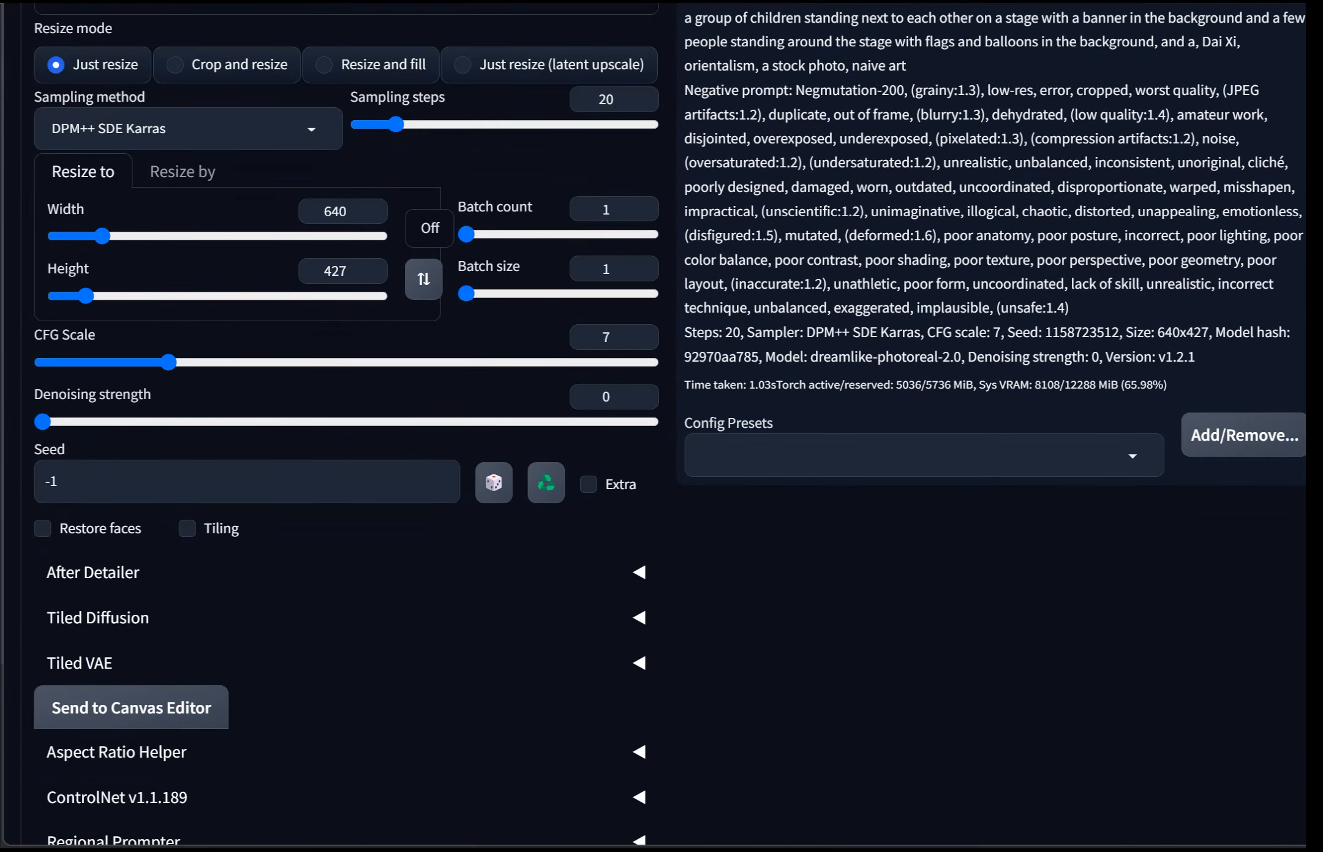
pyautogui.scroll(14, 662, 429)
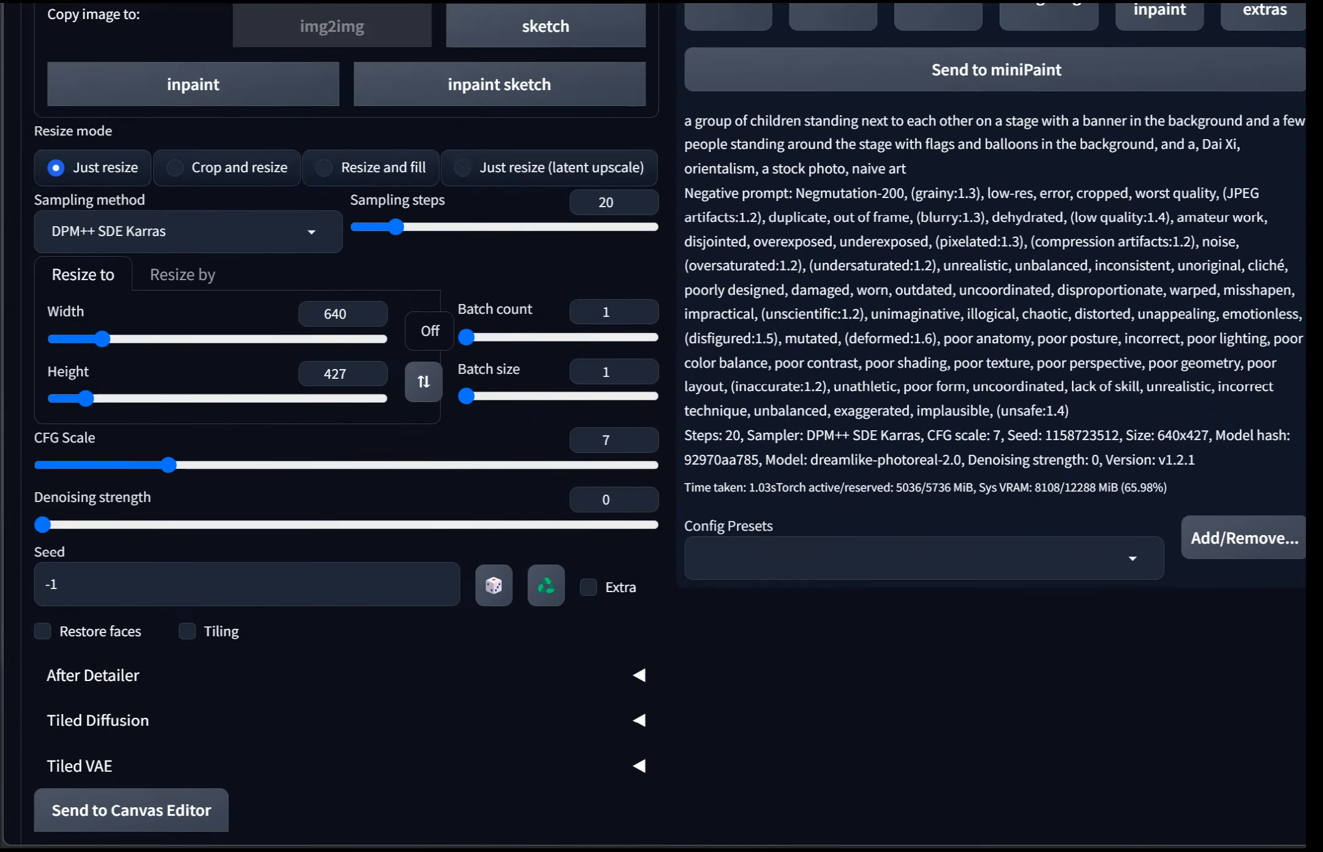
pyautogui.scroll(3, 662, 429)
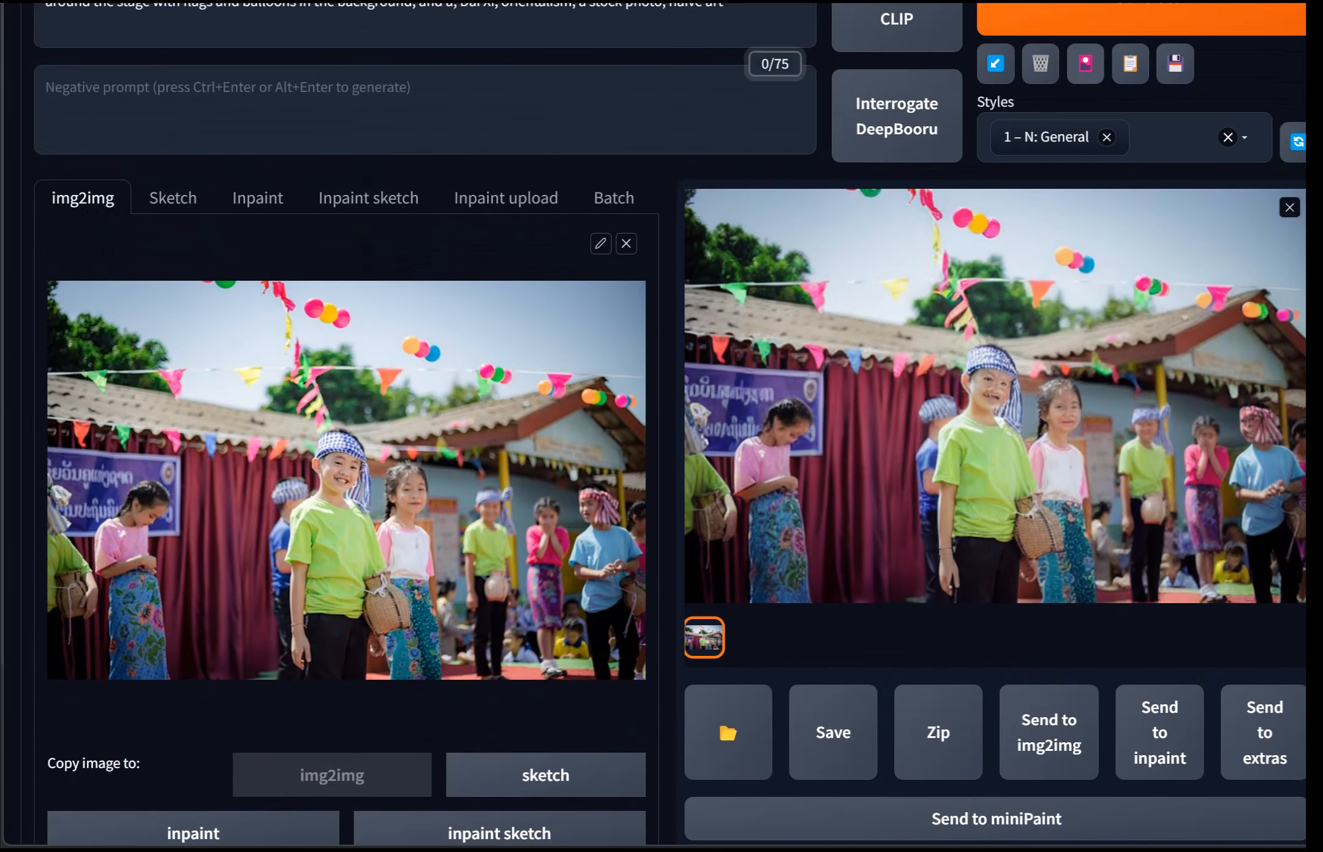
# Step: Generate another image with the same settings
pyautogui.click(1091, 19)
pyautogui.scroll(-9, 662, 429)
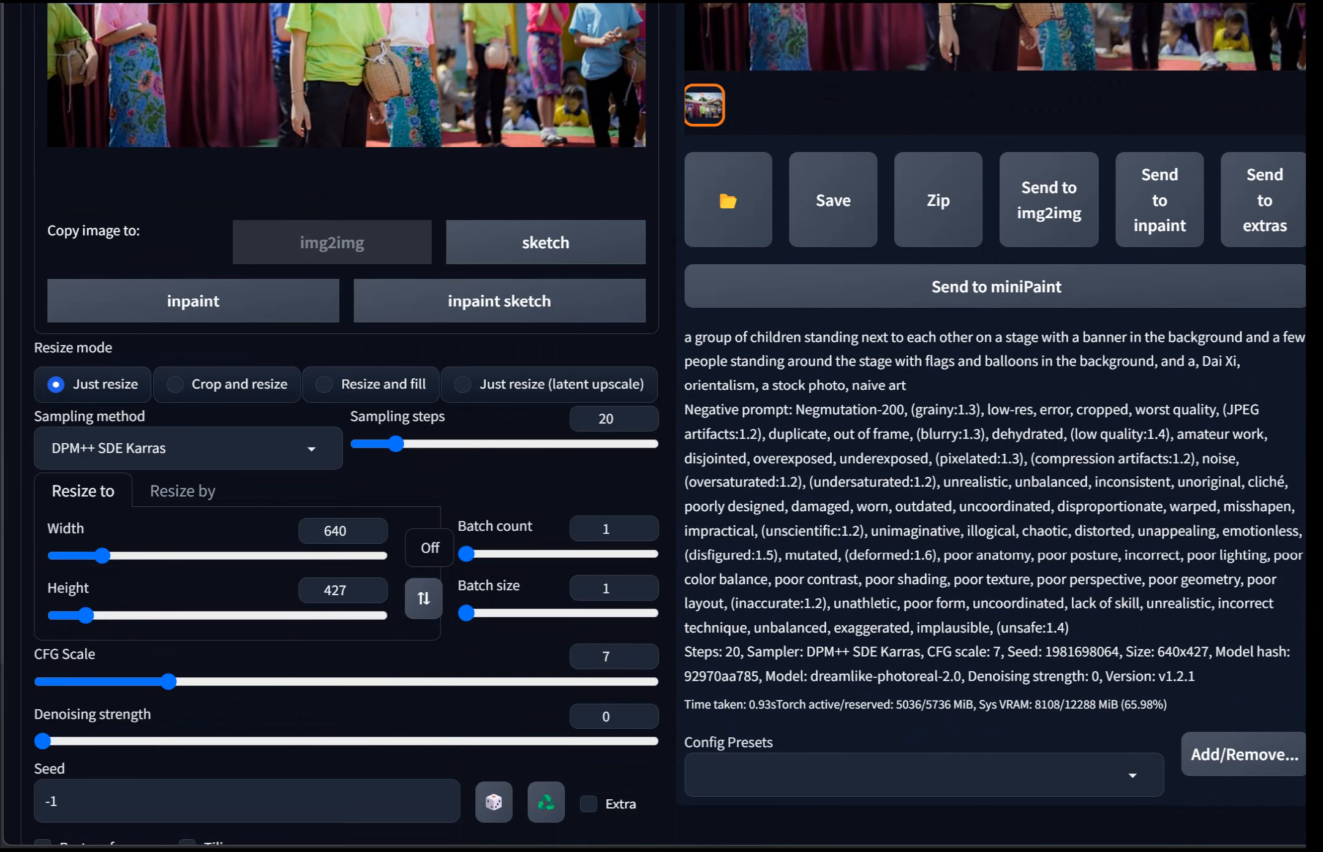
# Step: Double the output size to 1280 × 854 with the Aspect Ratio Helper's +100% option
pyautogui.click(339, 531)
pyautogui.hotkey('ctrl', 'a')
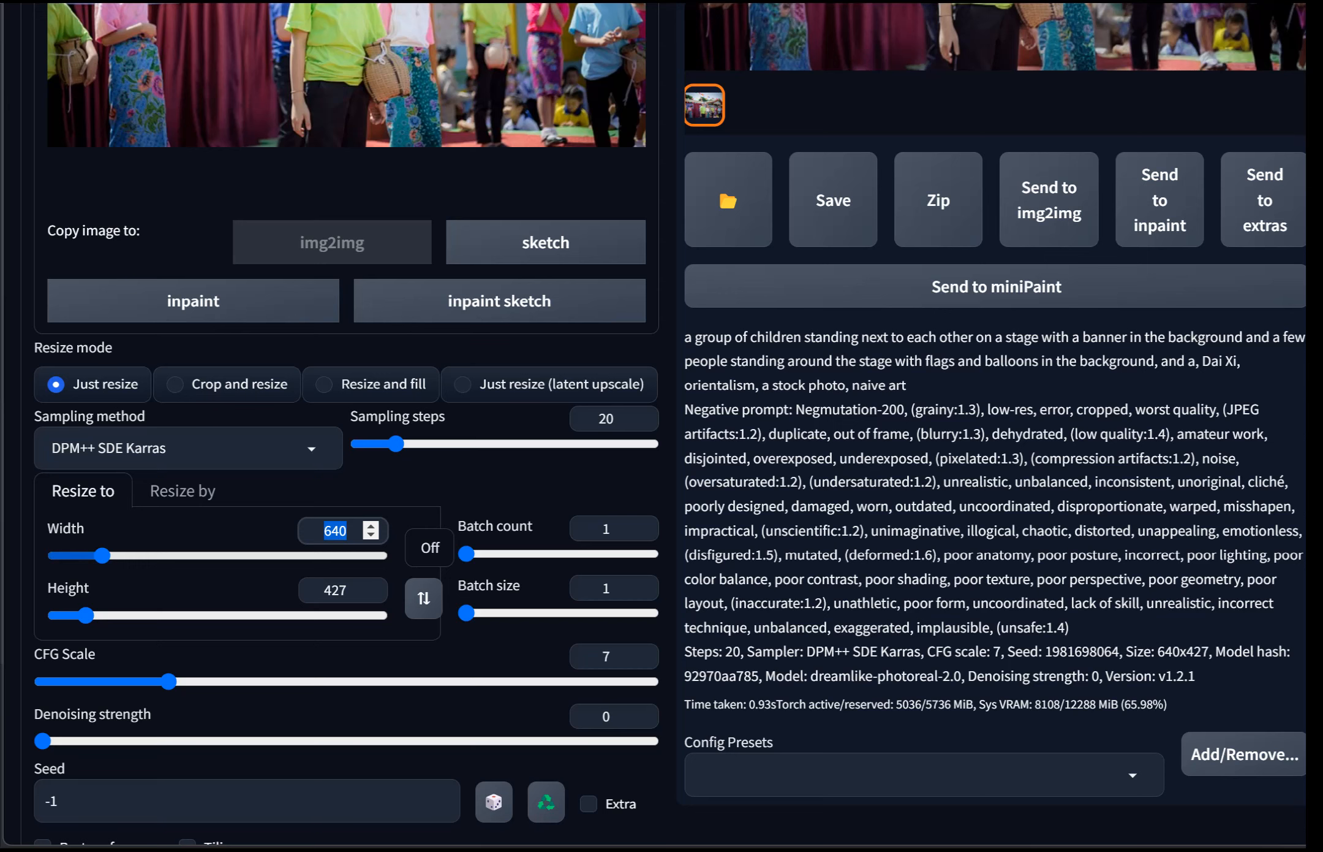
pyautogui.scroll(-3, 661, 429)
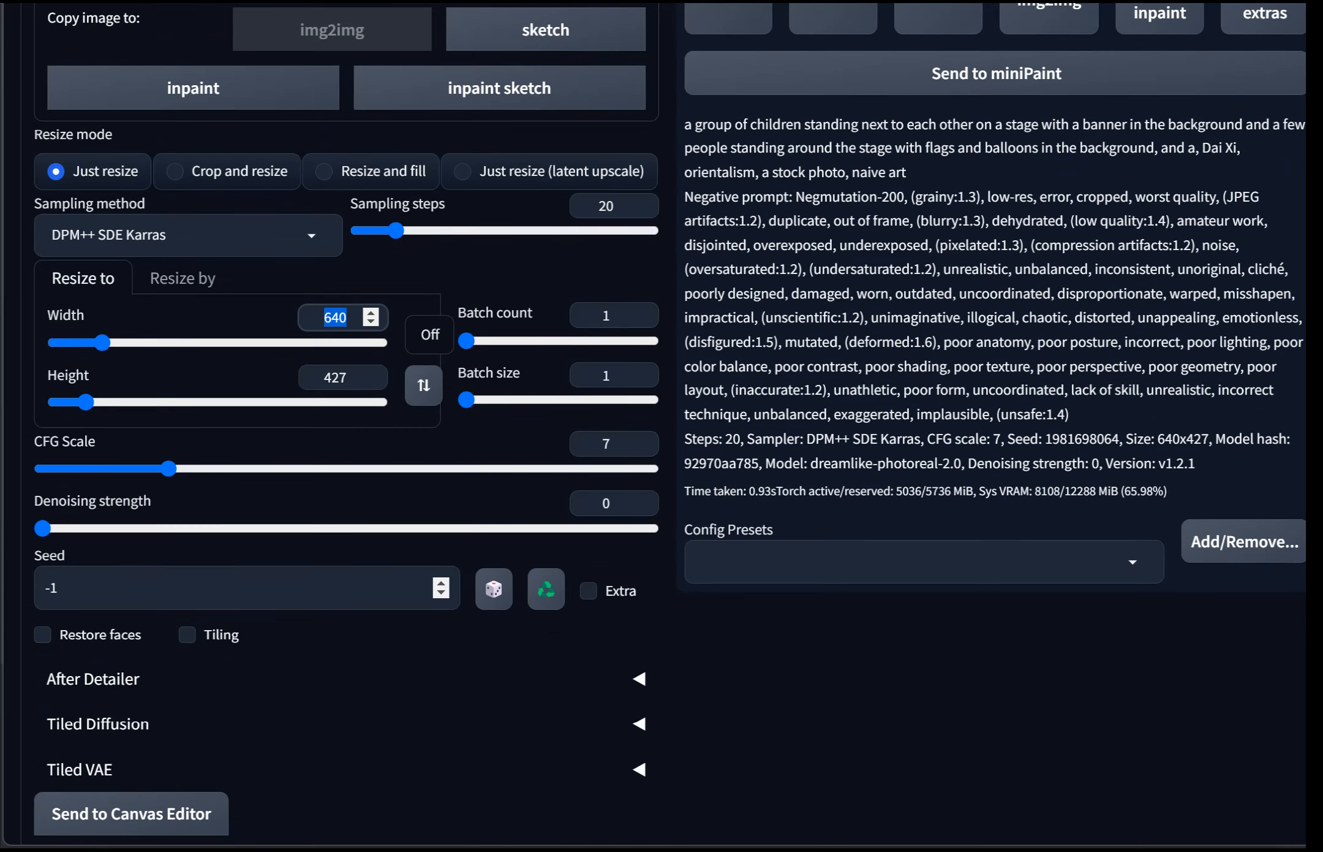
pyautogui.scroll(-5, 662, 429)
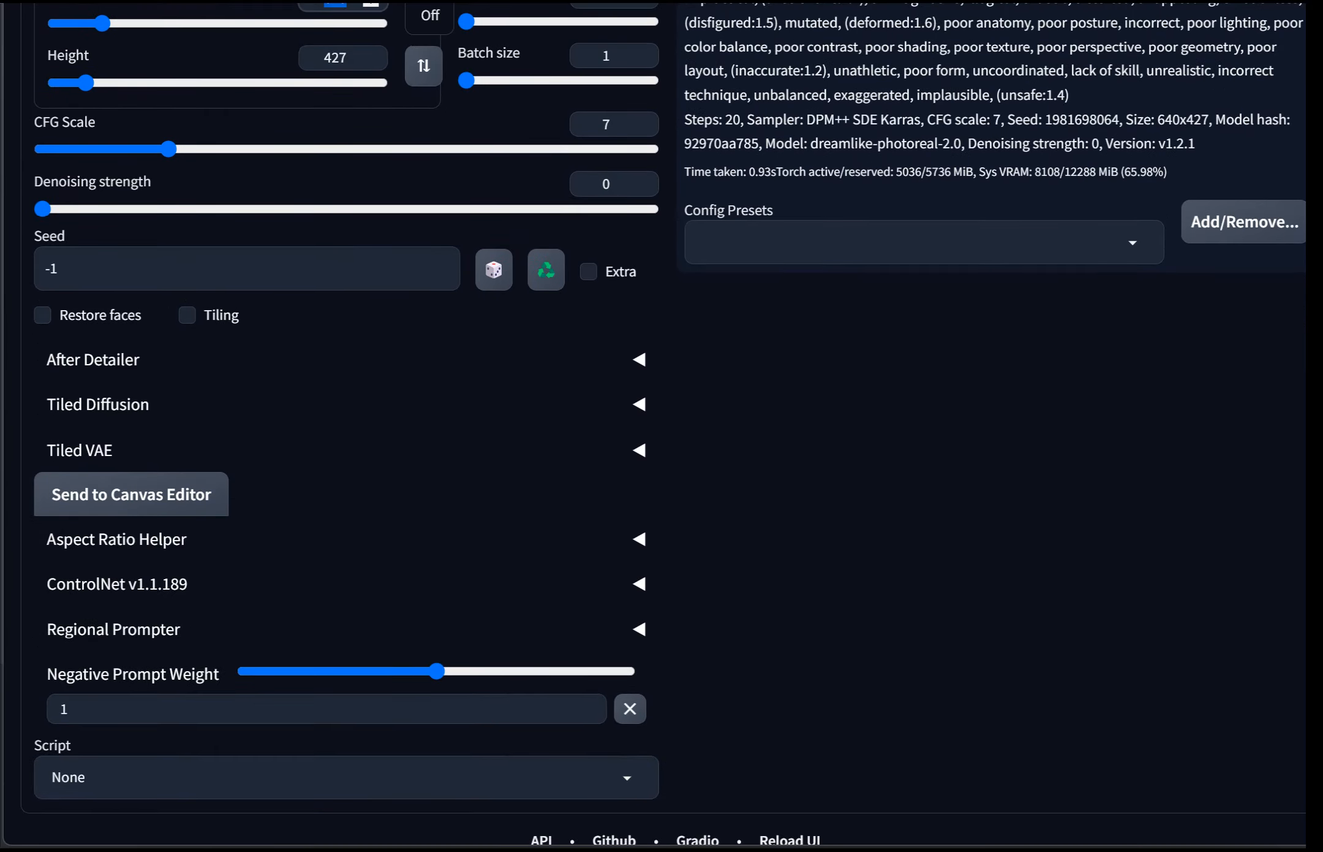
pyautogui.scroll(6, 662, 429)
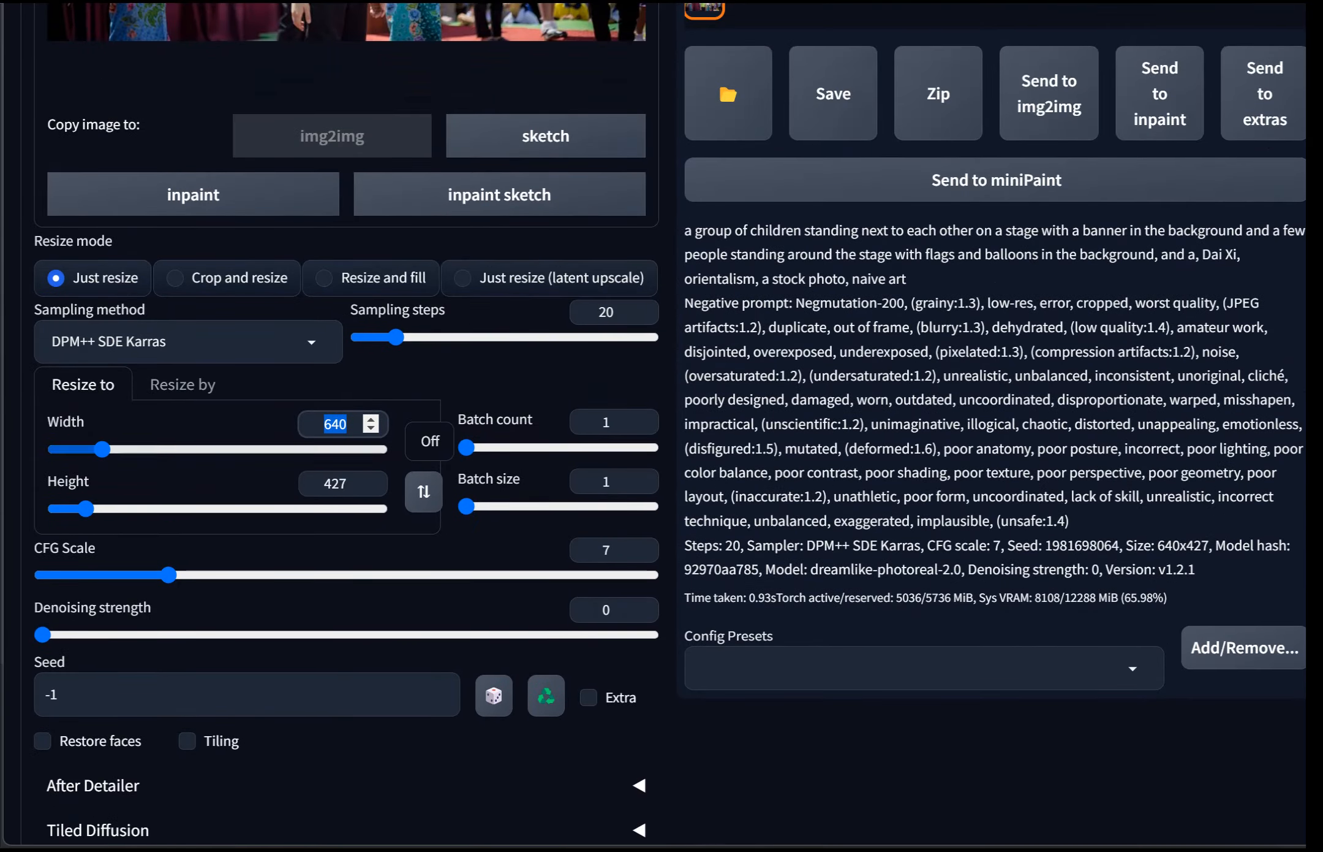
pyautogui.scroll(8, 661, 428)
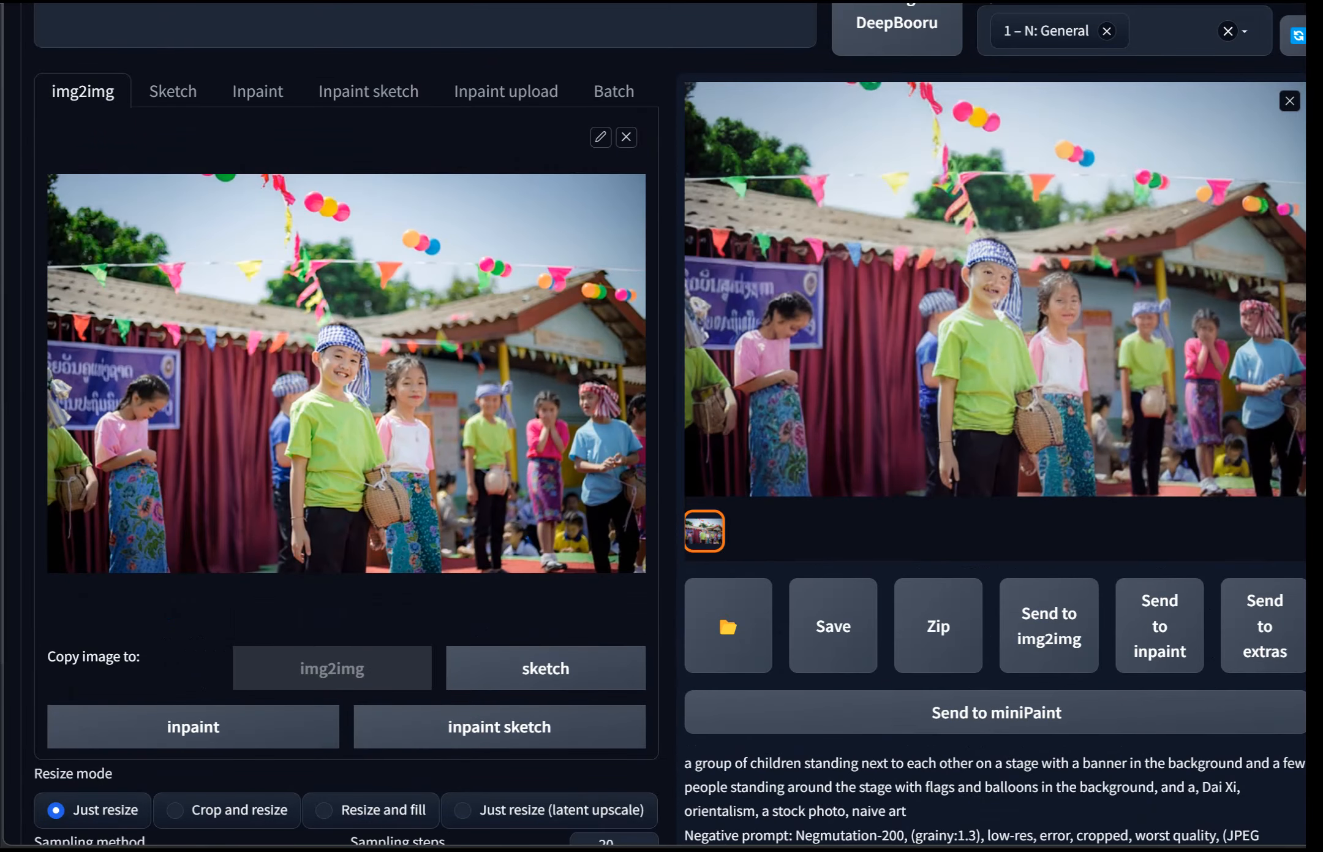
pyautogui.scroll(-14, 662, 429)
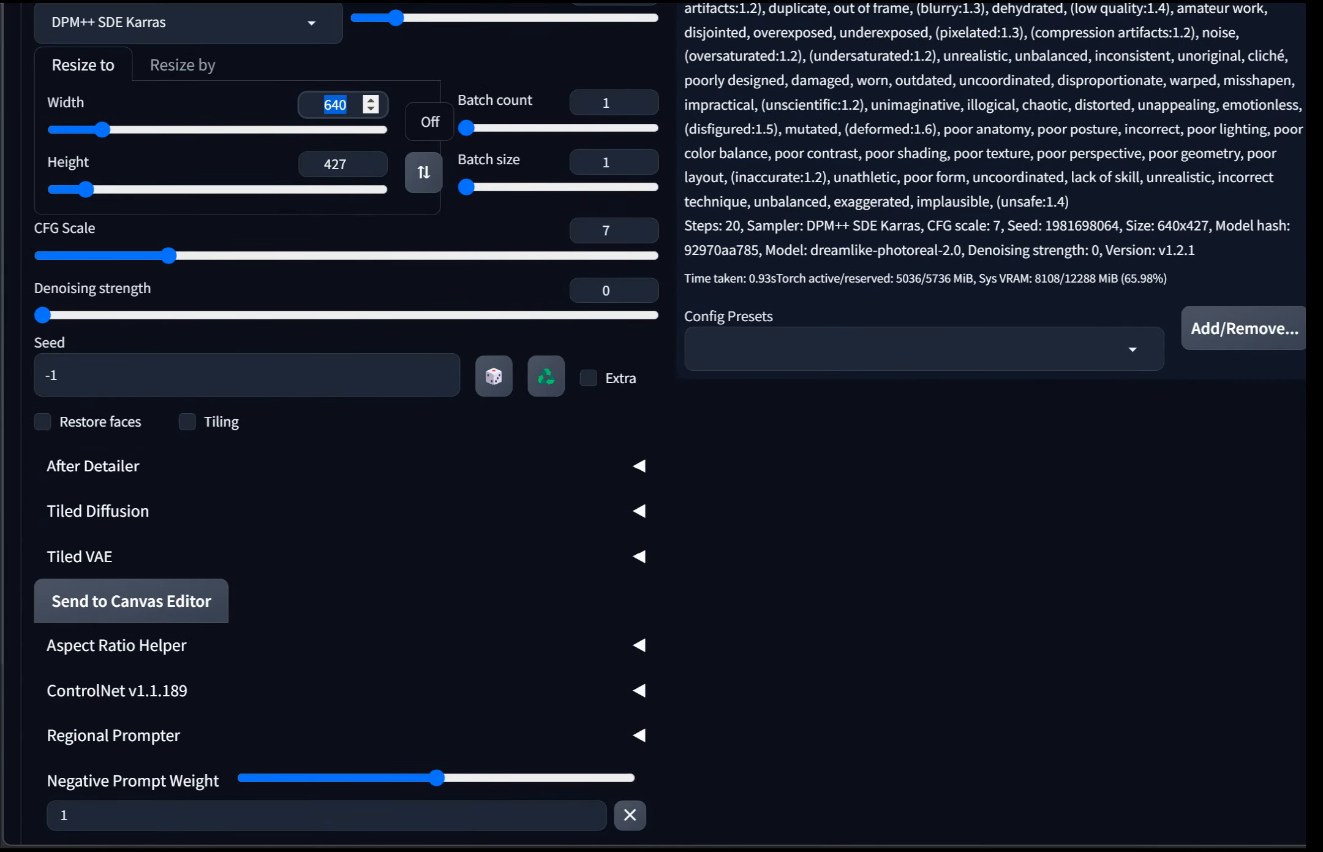
pyautogui.click(116, 646)
pyautogui.scroll(-2, 662, 429)
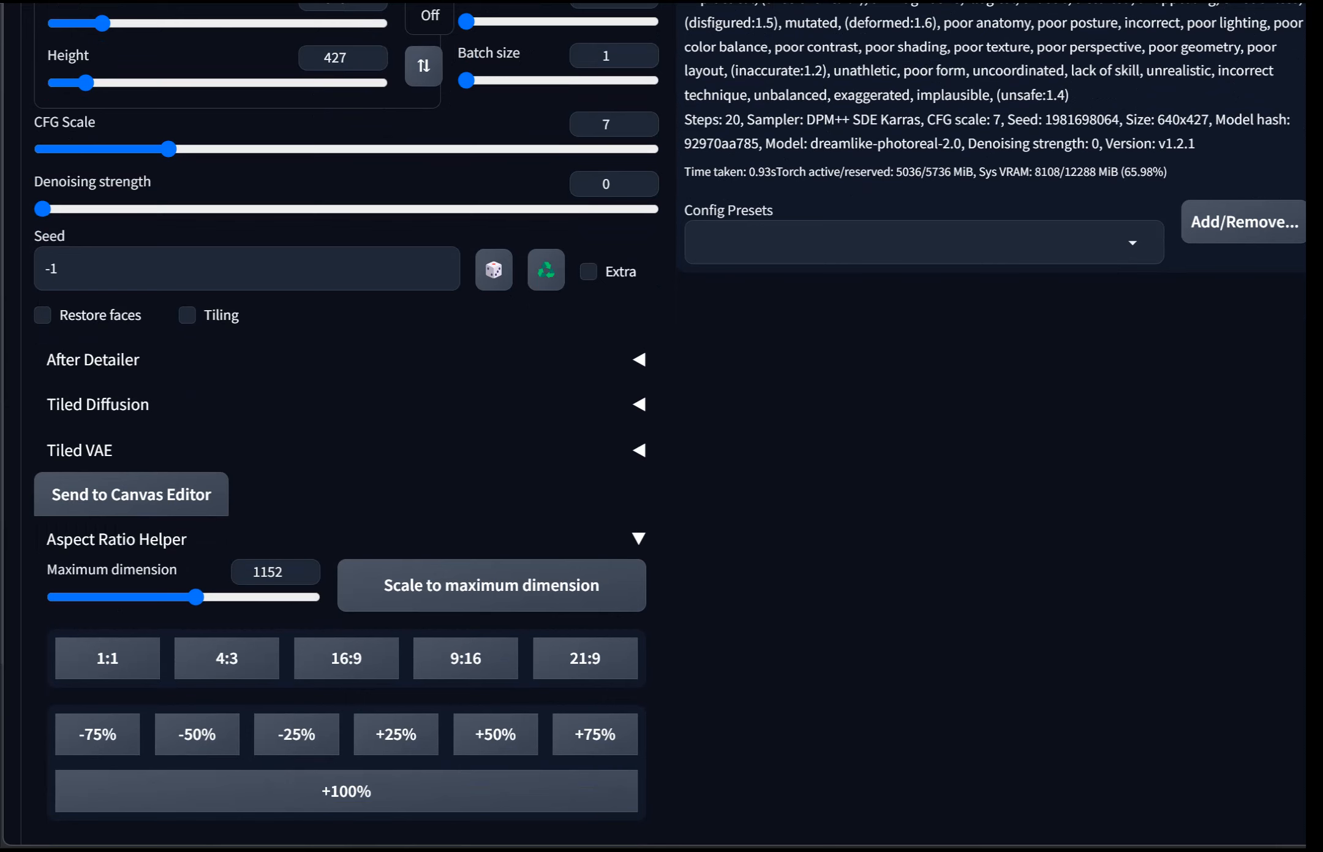
pyautogui.click(346, 790)
# Step: Generate an image at the new size and view it at full size
pyautogui.scroll(5, 343, 378)
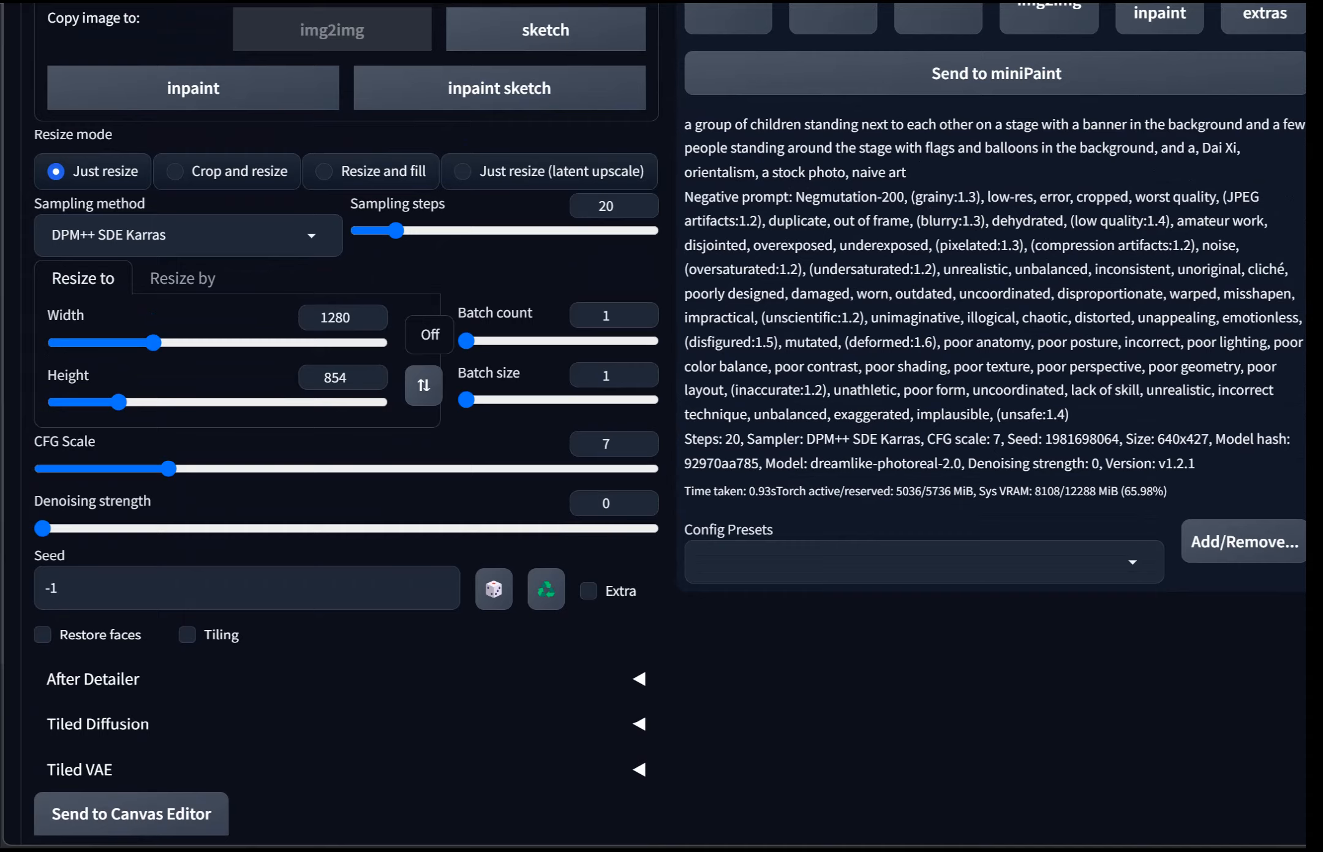
pyautogui.scroll(10, 368, 377)
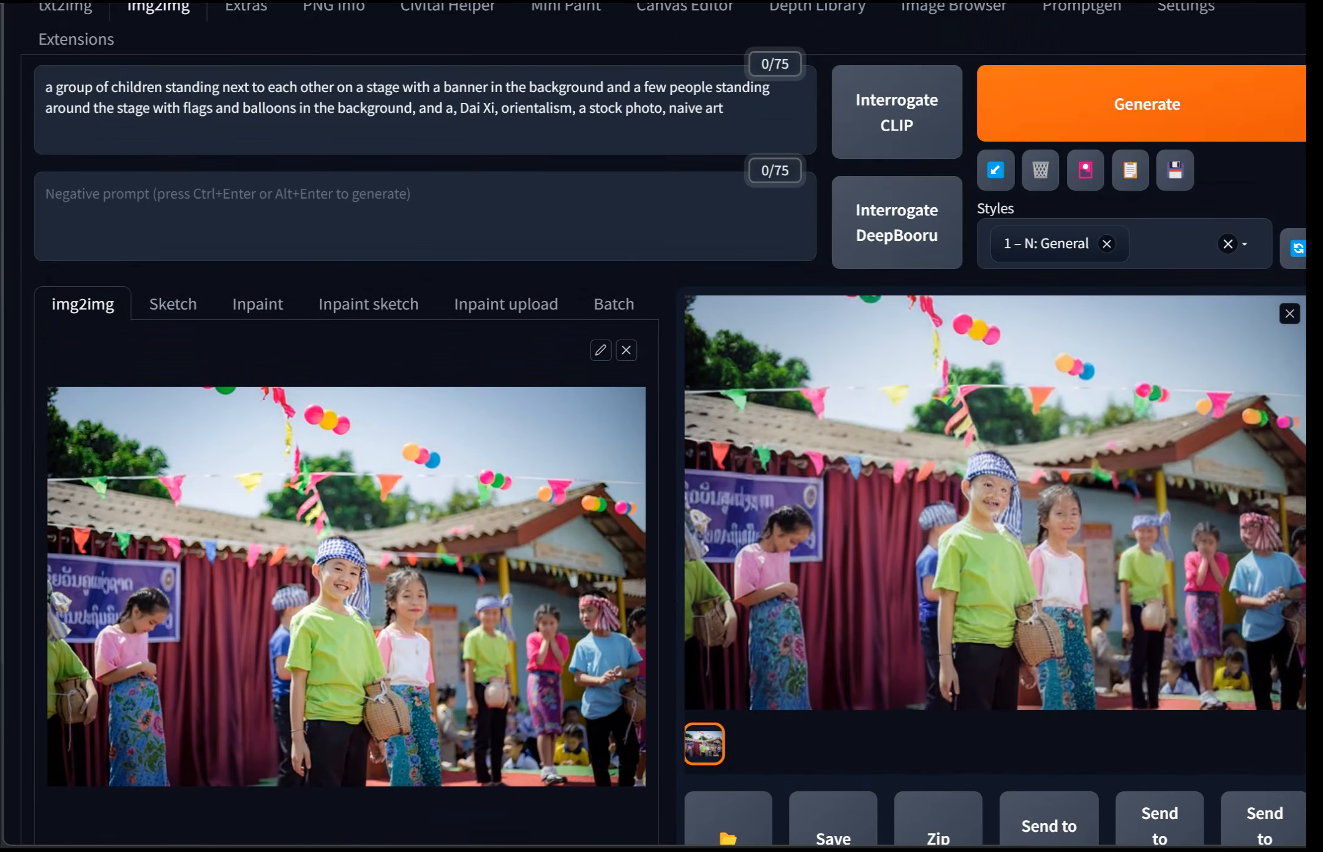
pyautogui.click(1147, 104)
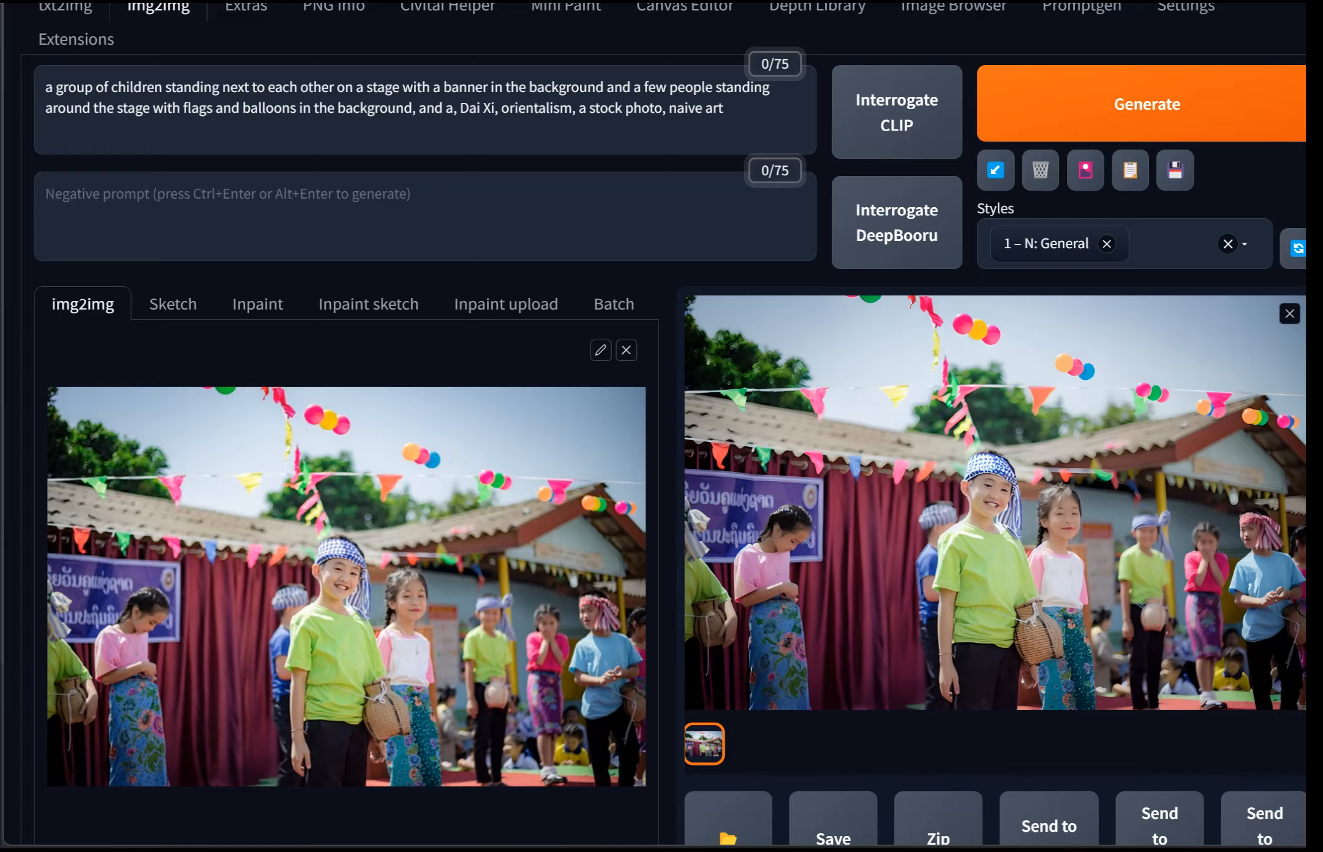
pyautogui.click(995, 502)
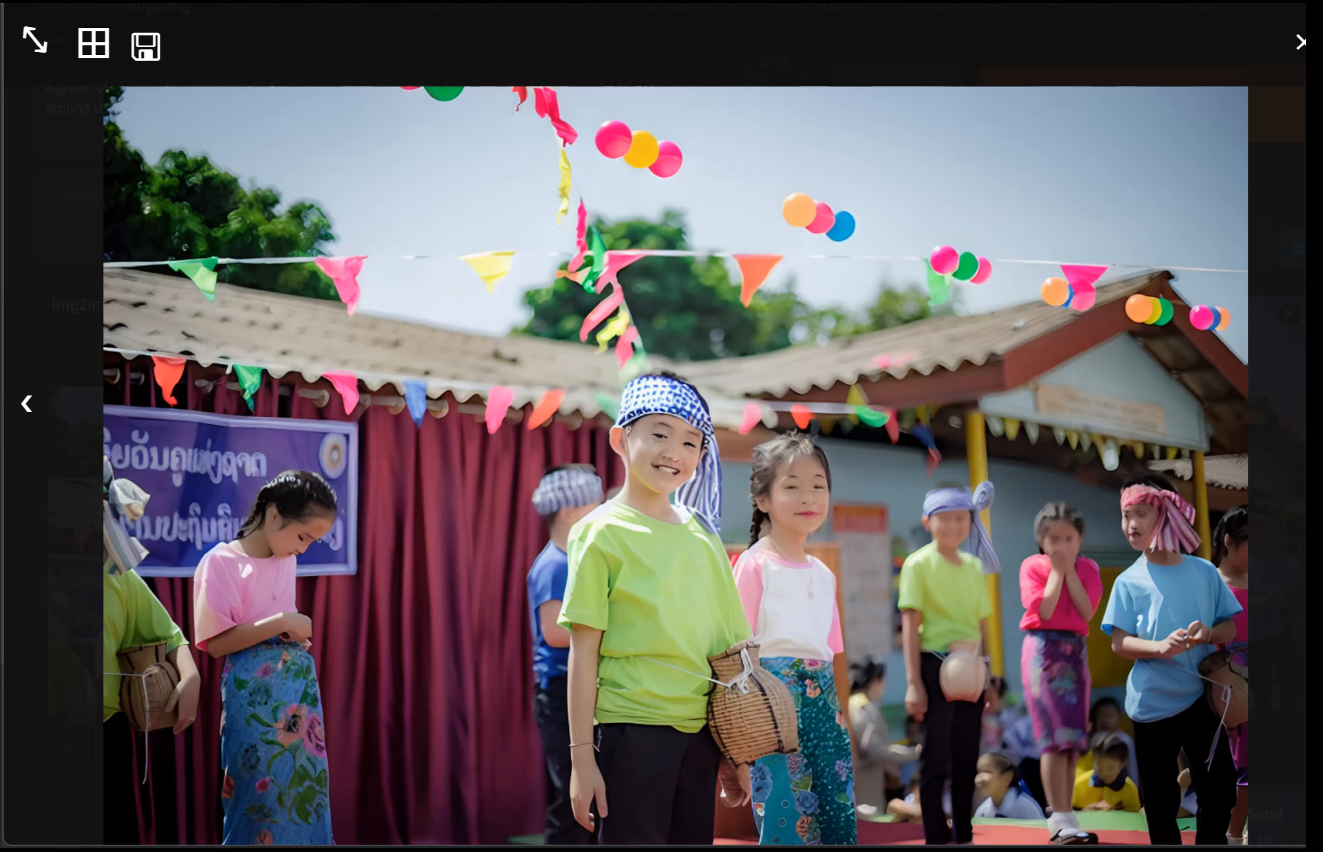
pyautogui.press('Escape')
# Step: Set the sampling steps to 40 and generate a new image
pyautogui.scroll(-5, 661, 426)
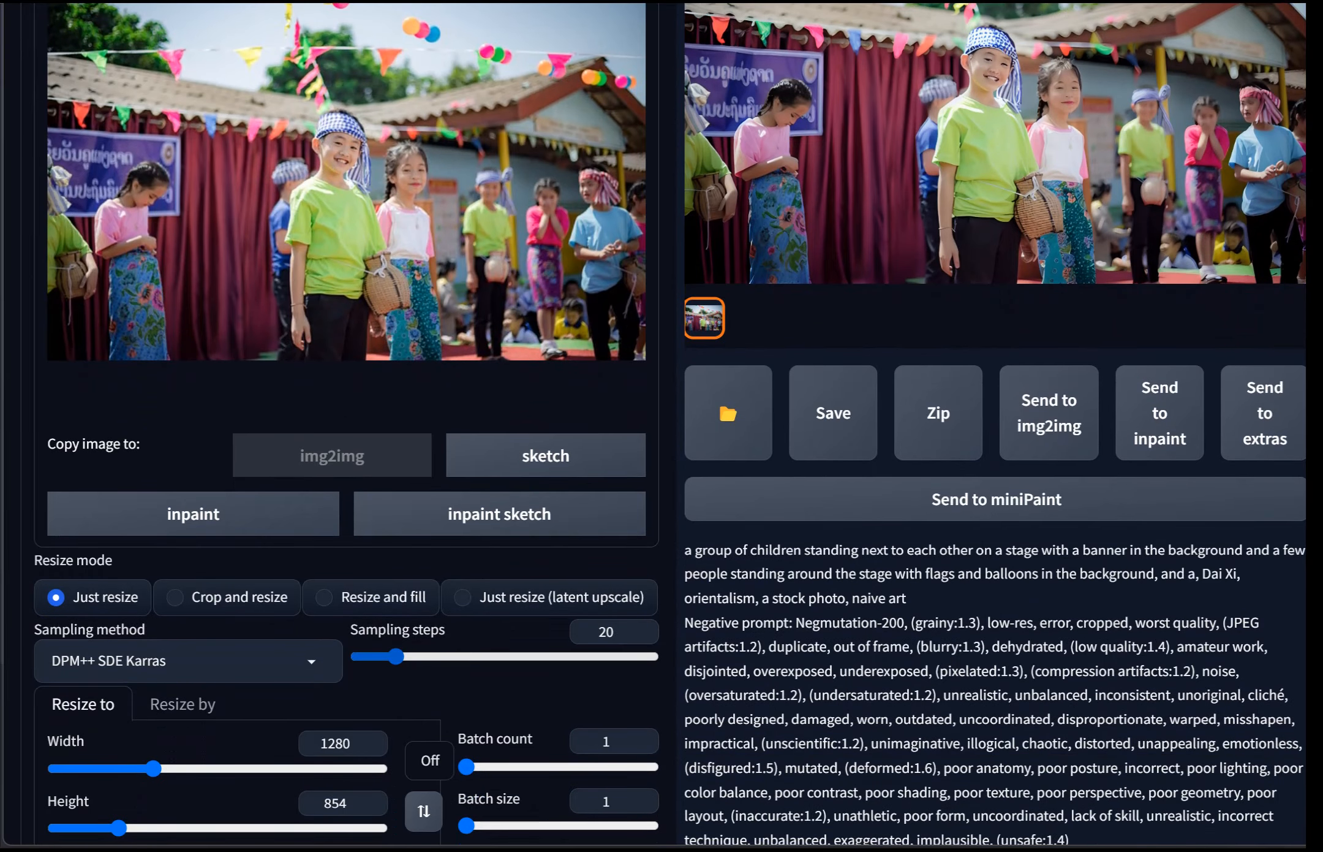
pyautogui.moveTo(396, 656); pyautogui.dragTo(436, 656)
pyautogui.scroll(9, 661, 426)
pyautogui.click(1186, 275)
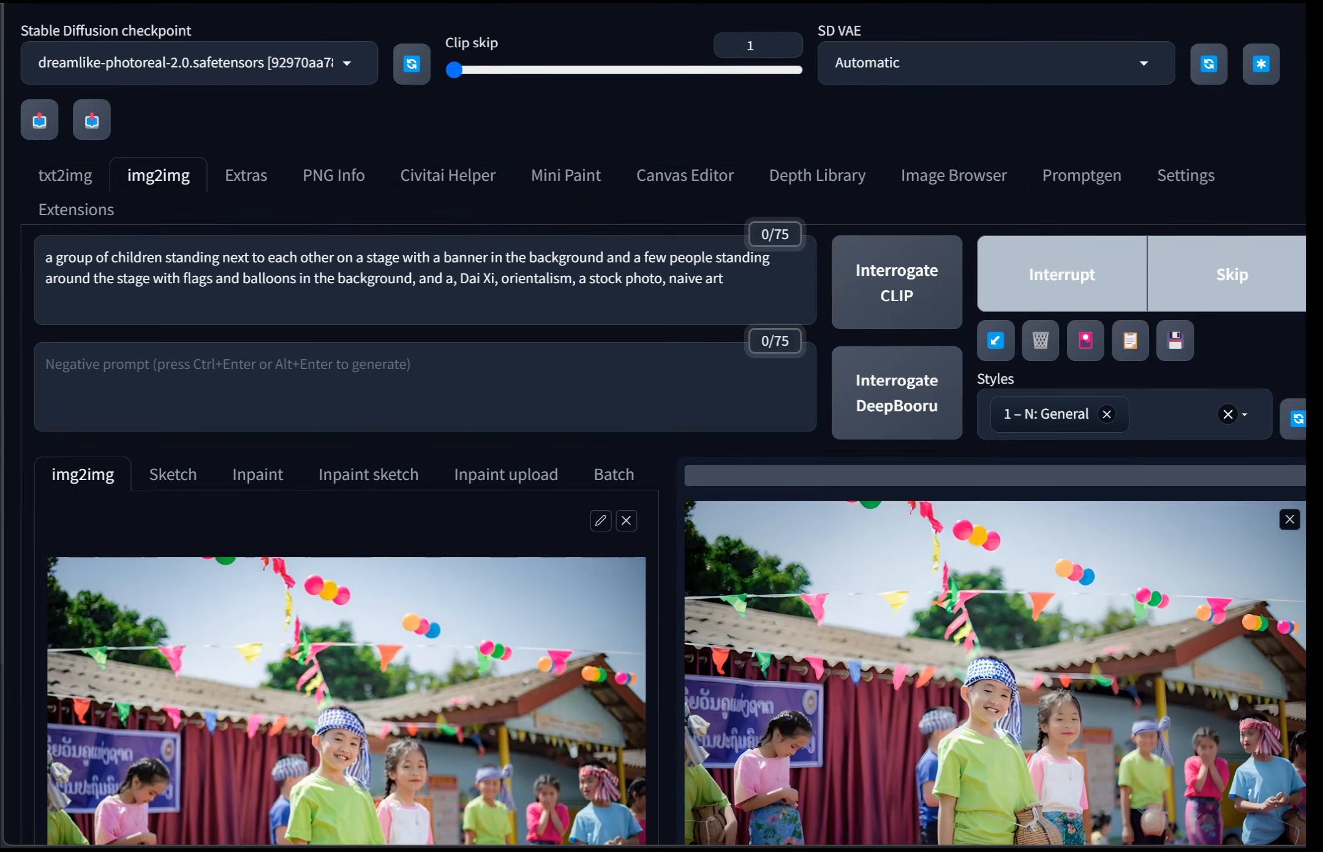
# Step: Examine the new image at full size and its generation parameters
pyautogui.scroll(-5, 667, 429)
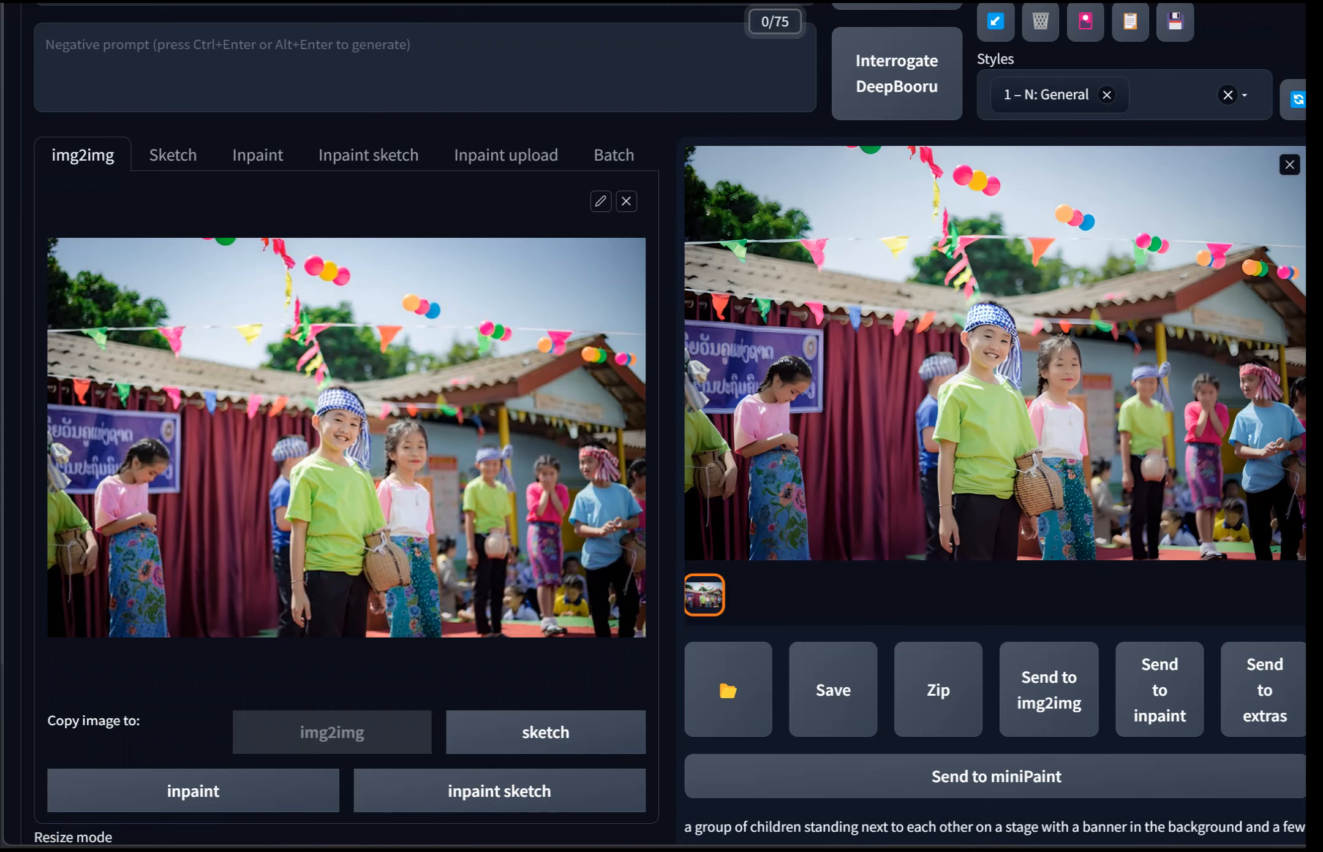
pyautogui.click(995, 353)
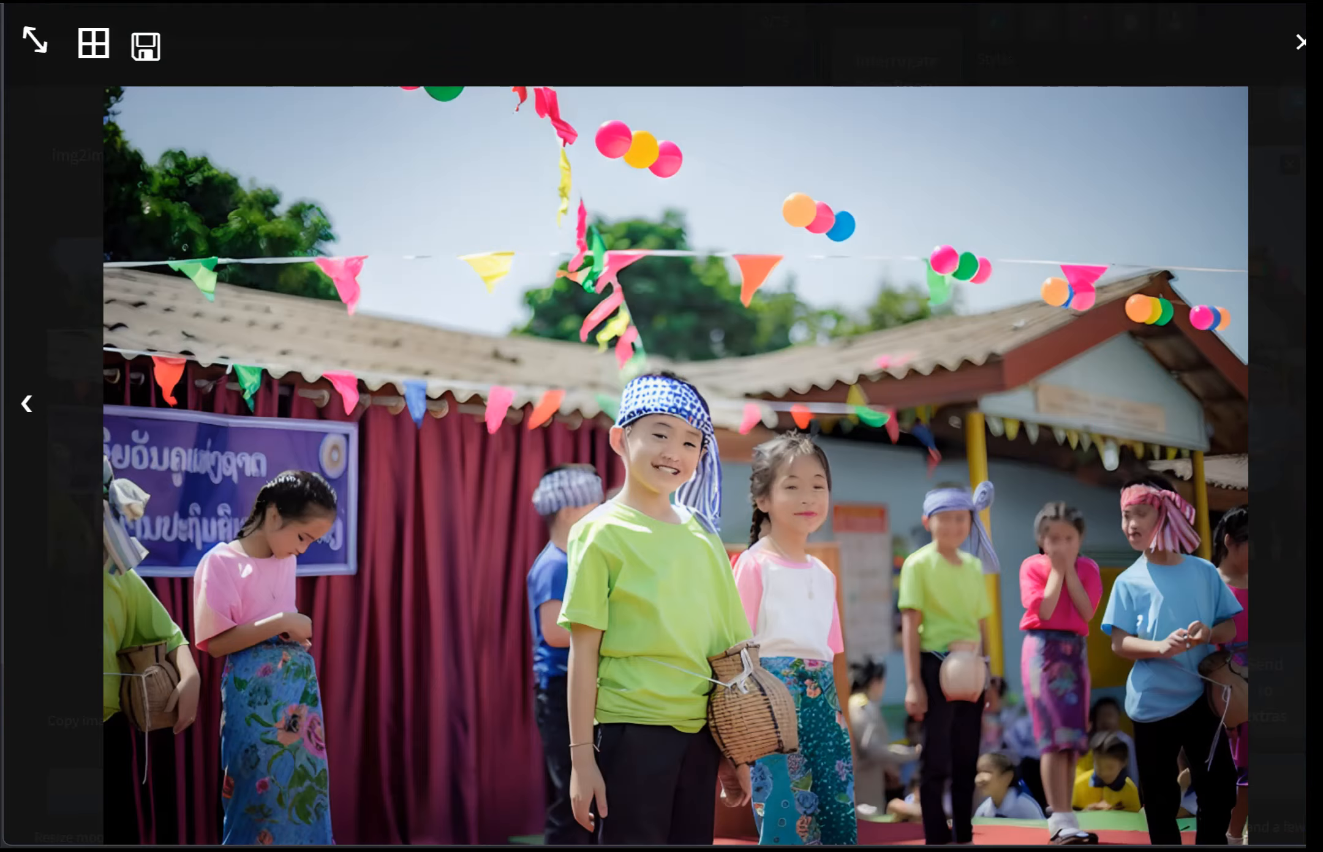
pyautogui.press('Escape')
pyautogui.scroll(-10, 662, 428)
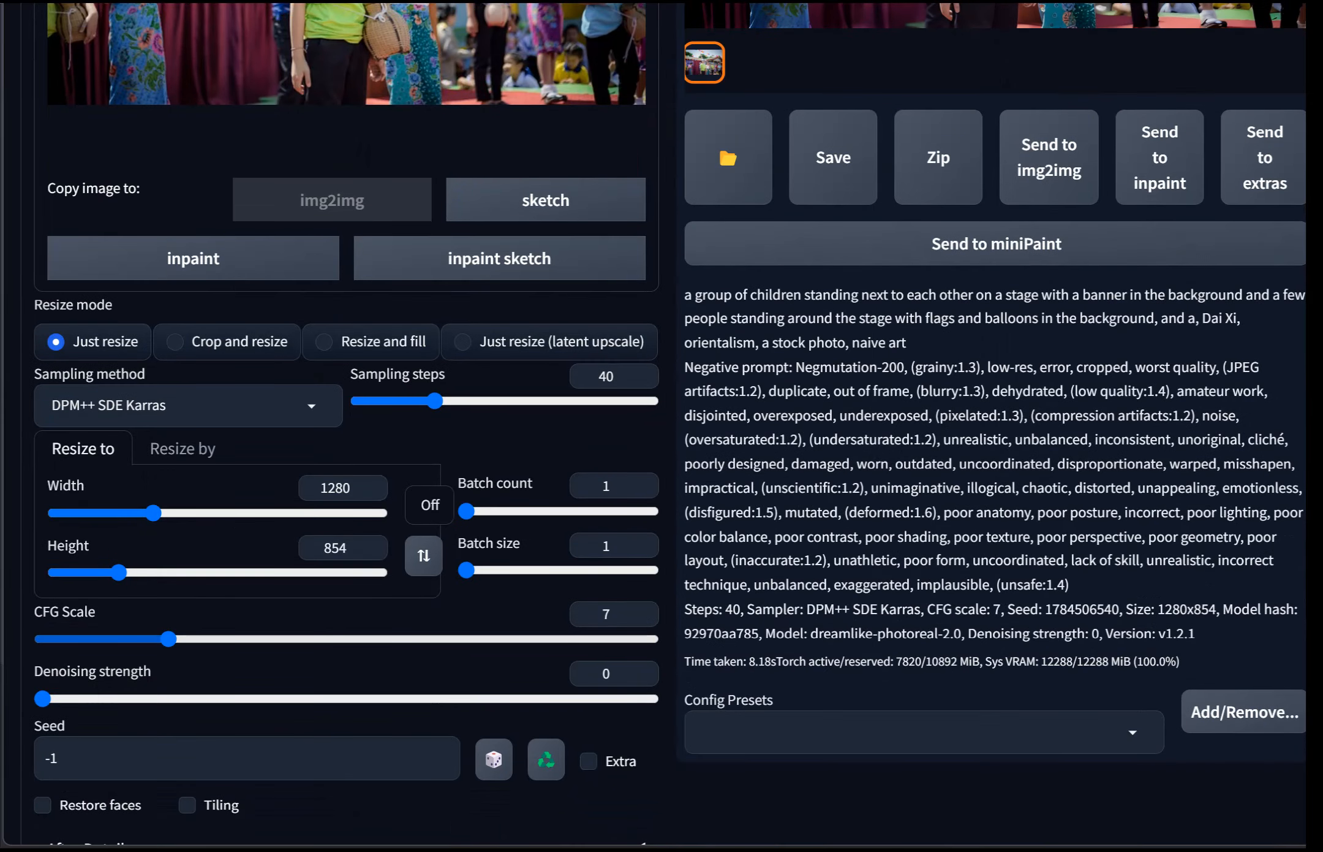
pyautogui.scroll(10, 662, 429)
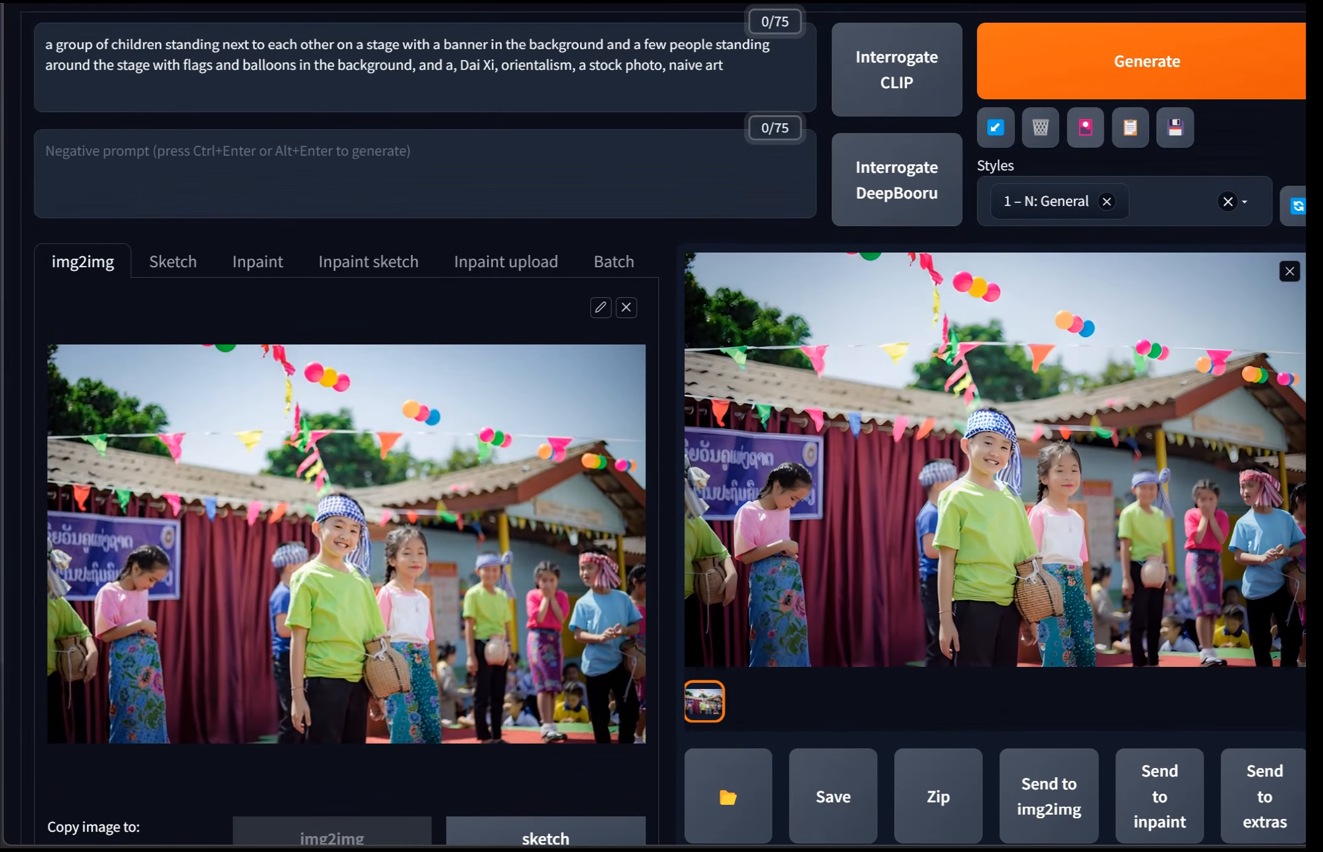
# Step: Generate another image with the same settings and view it at full size
pyautogui.scroll(-7, 662, 429)
pyautogui.scroll(9, 662, 429)
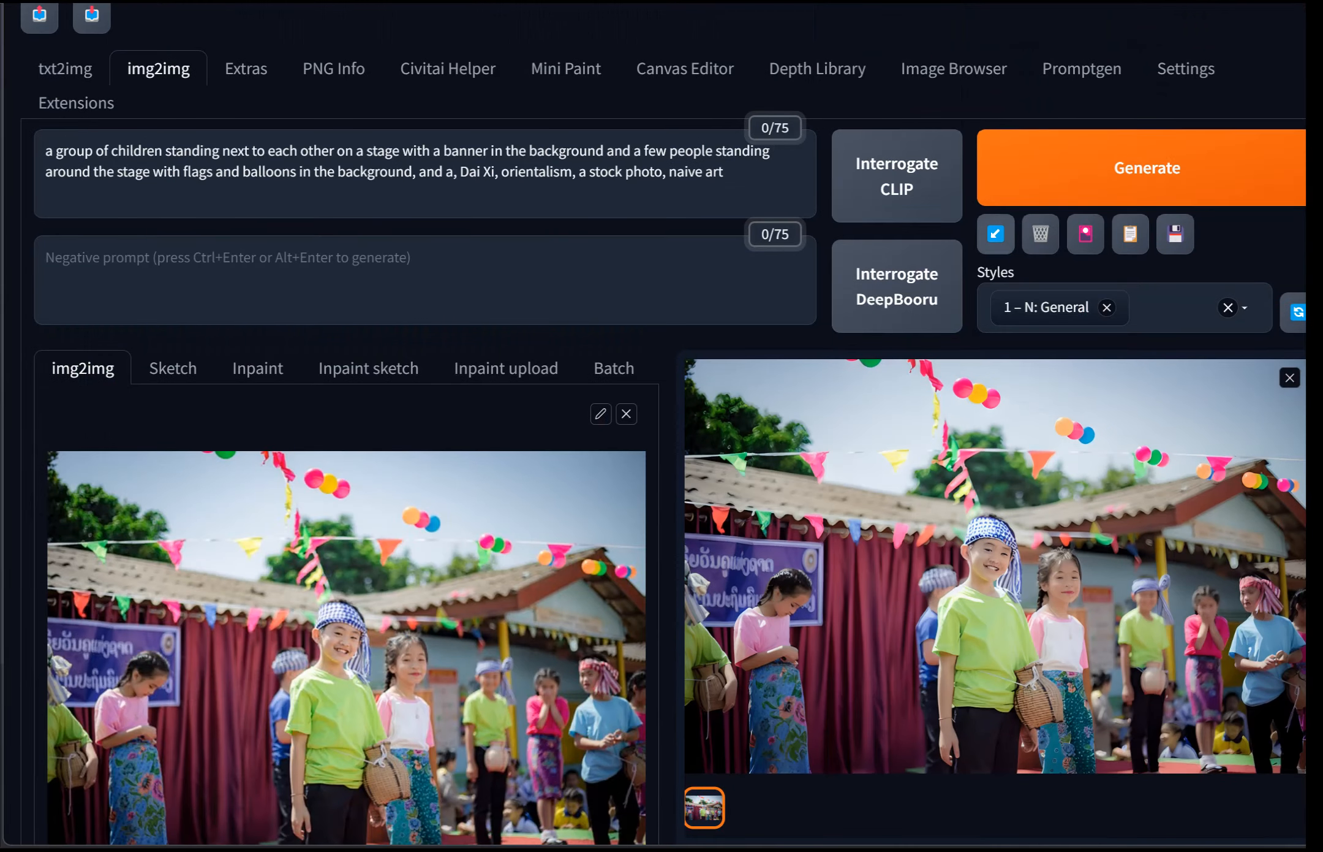
pyautogui.click(1111, 173)
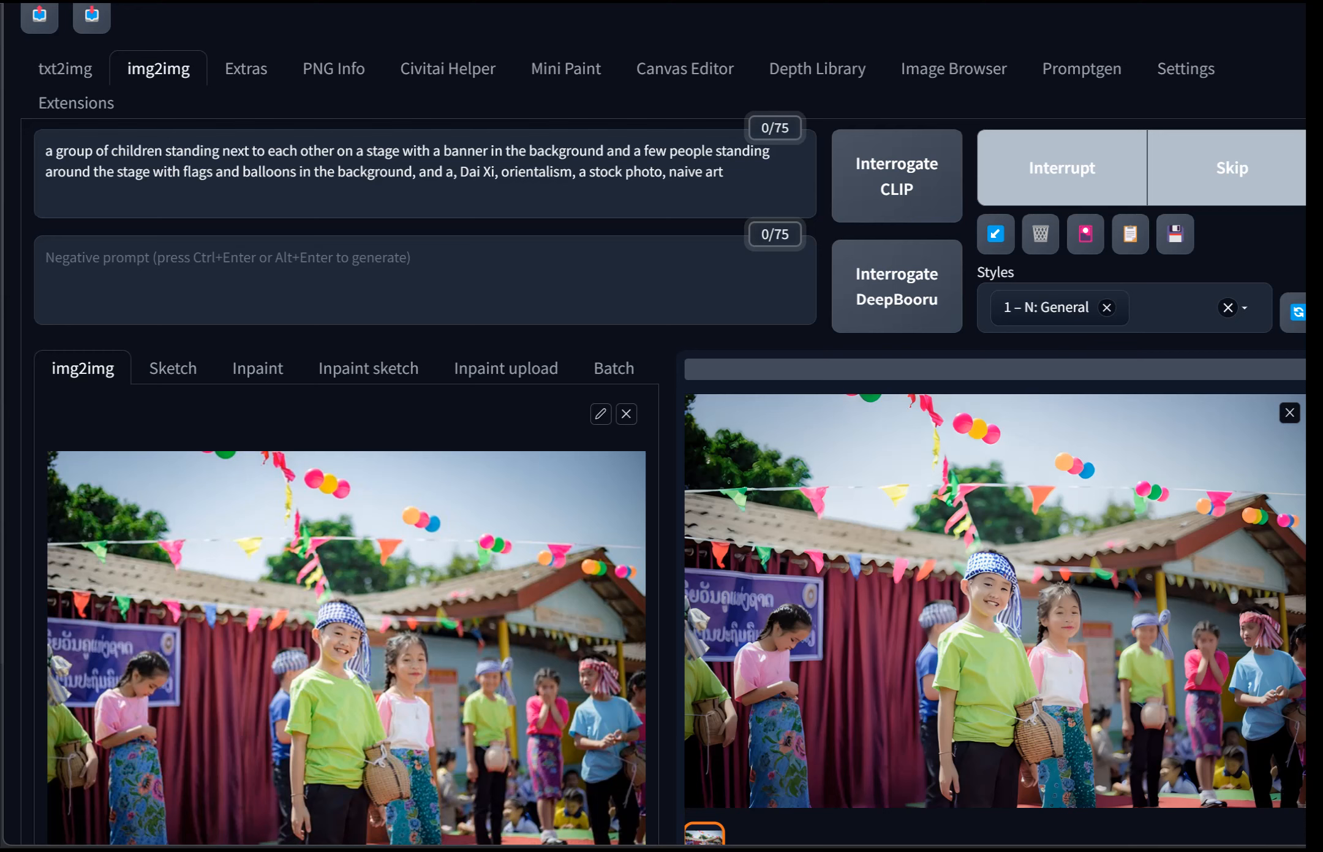
pyautogui.scroll(-2, 662, 429)
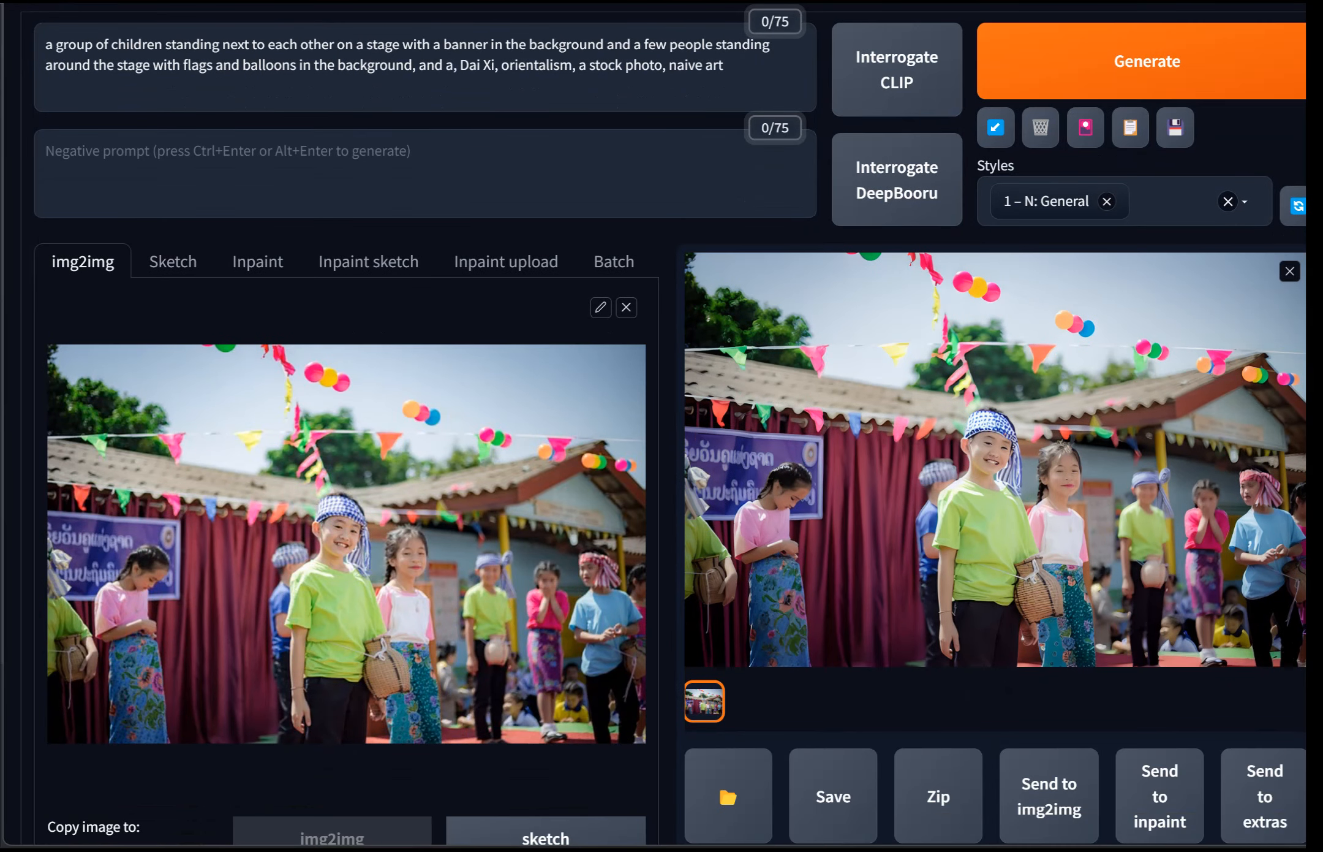
pyautogui.click(995, 459)
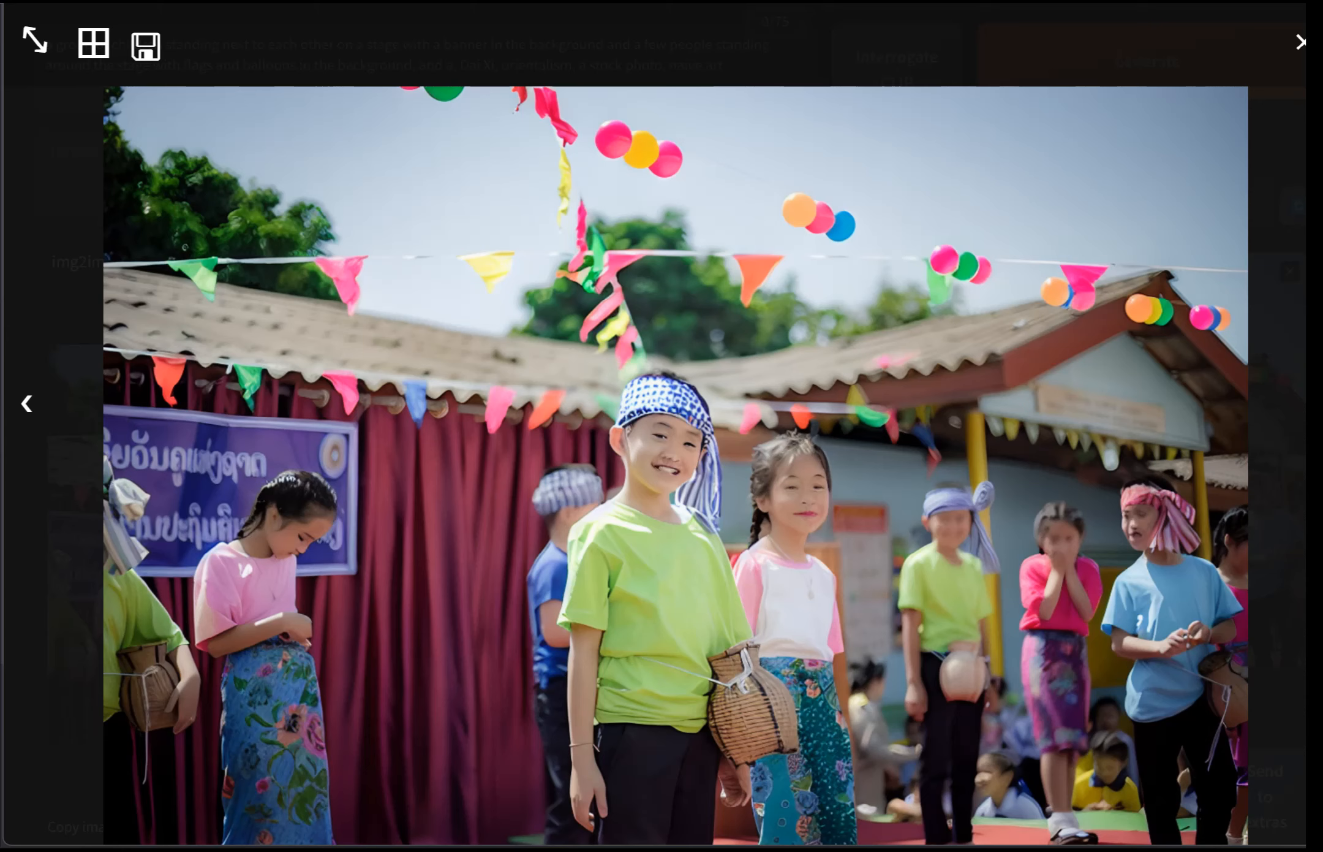
pyautogui.press('Escape')
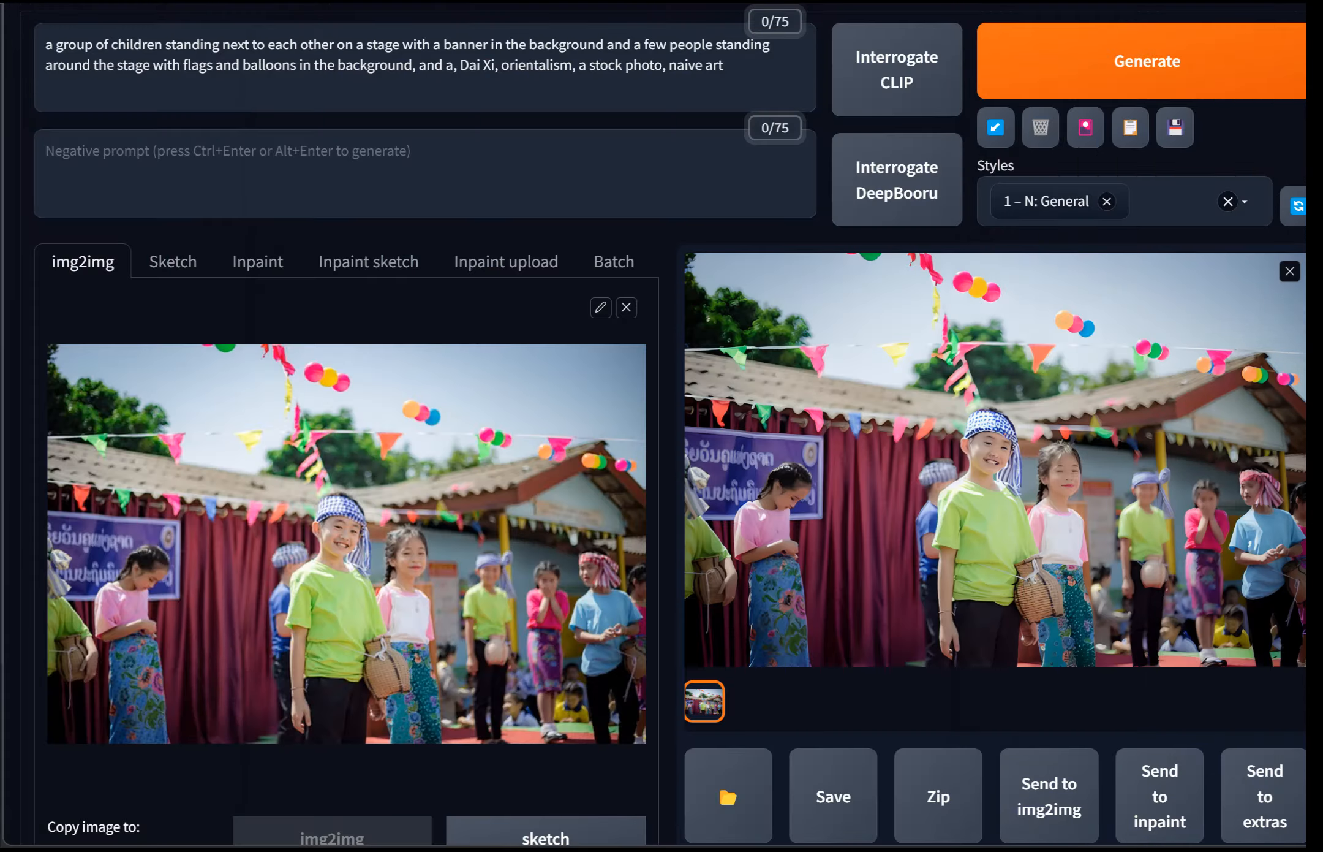
# Step: Load the generated image into the Inpaint canvas
pyautogui.scroll(-5, 670, 423)
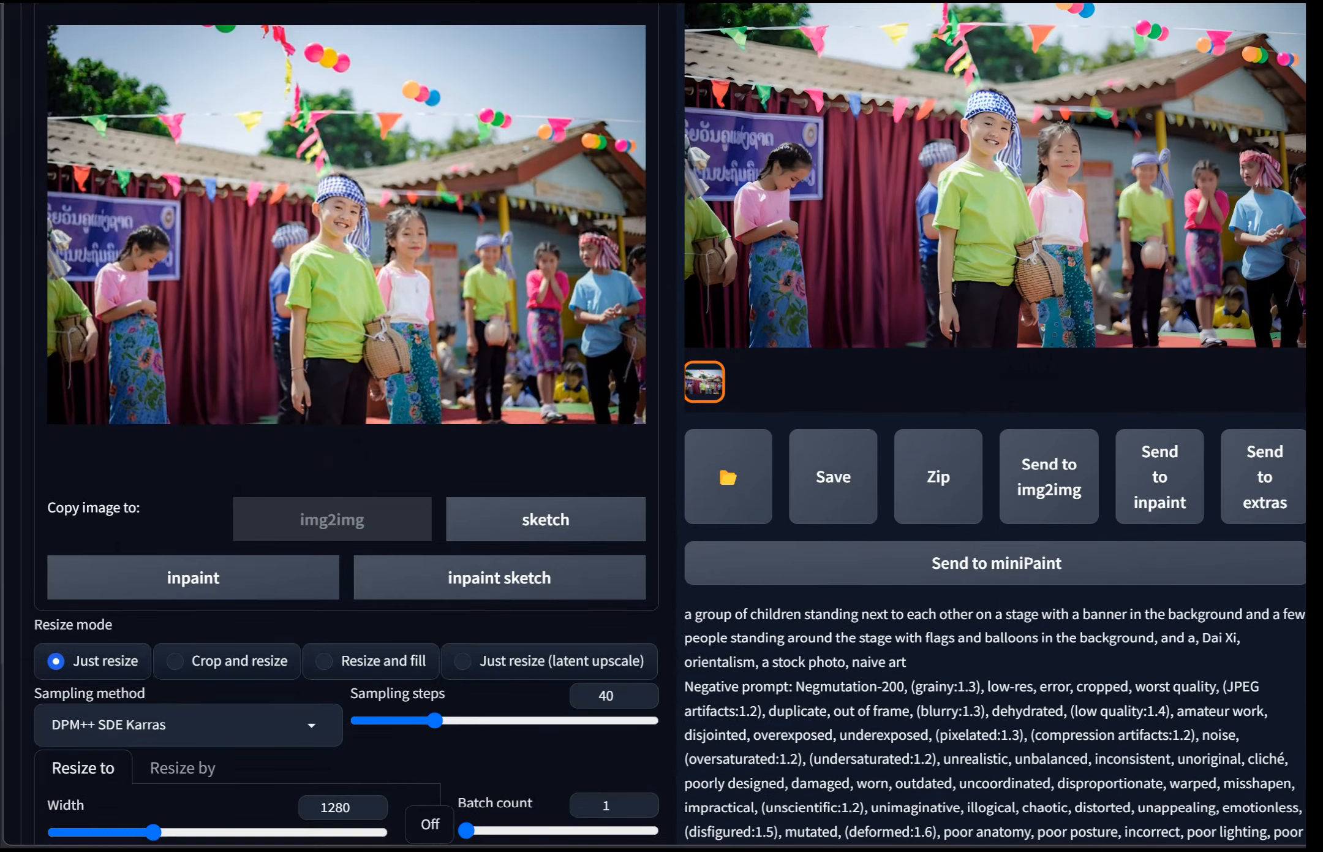
pyautogui.scroll(2, 670, 423)
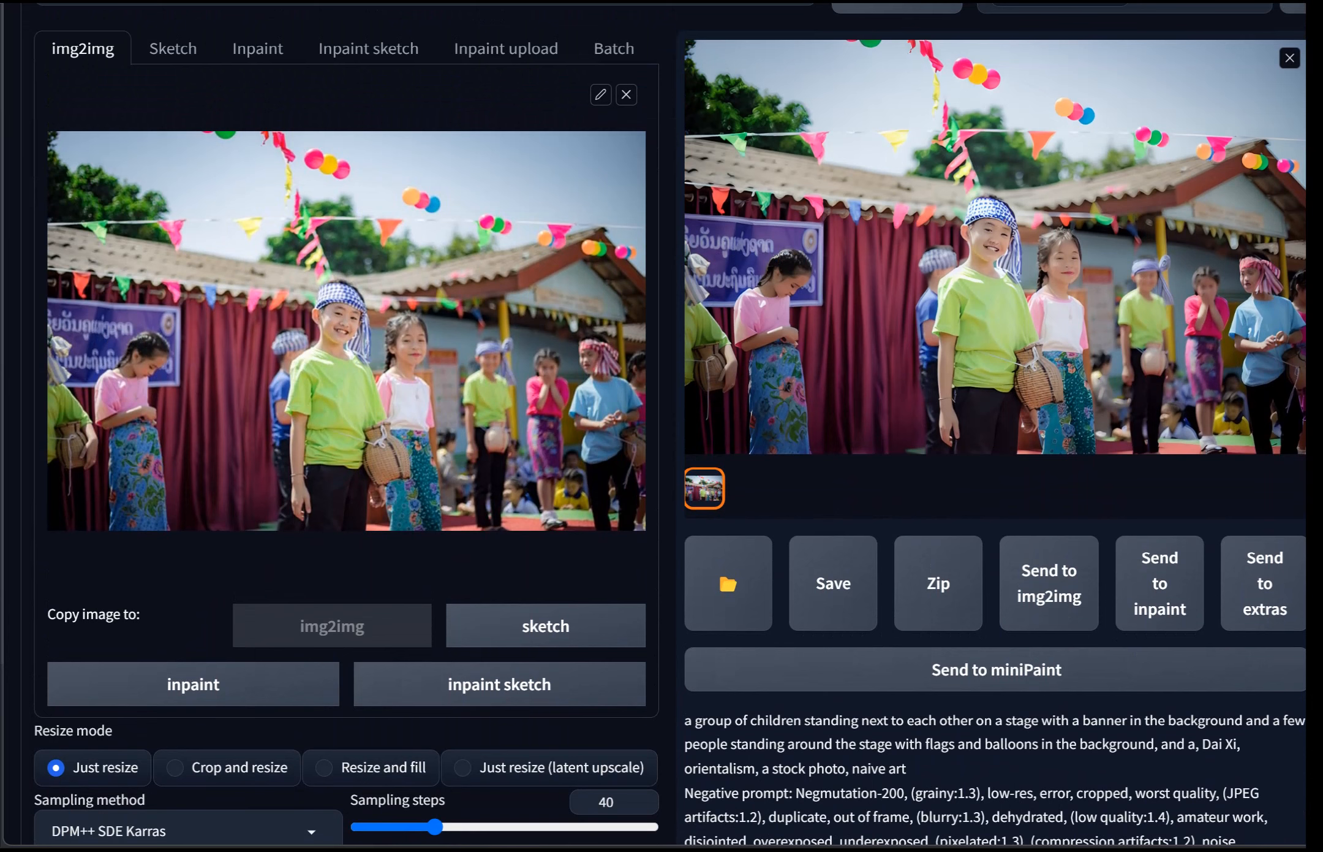
pyautogui.scroll(2, 670, 423)
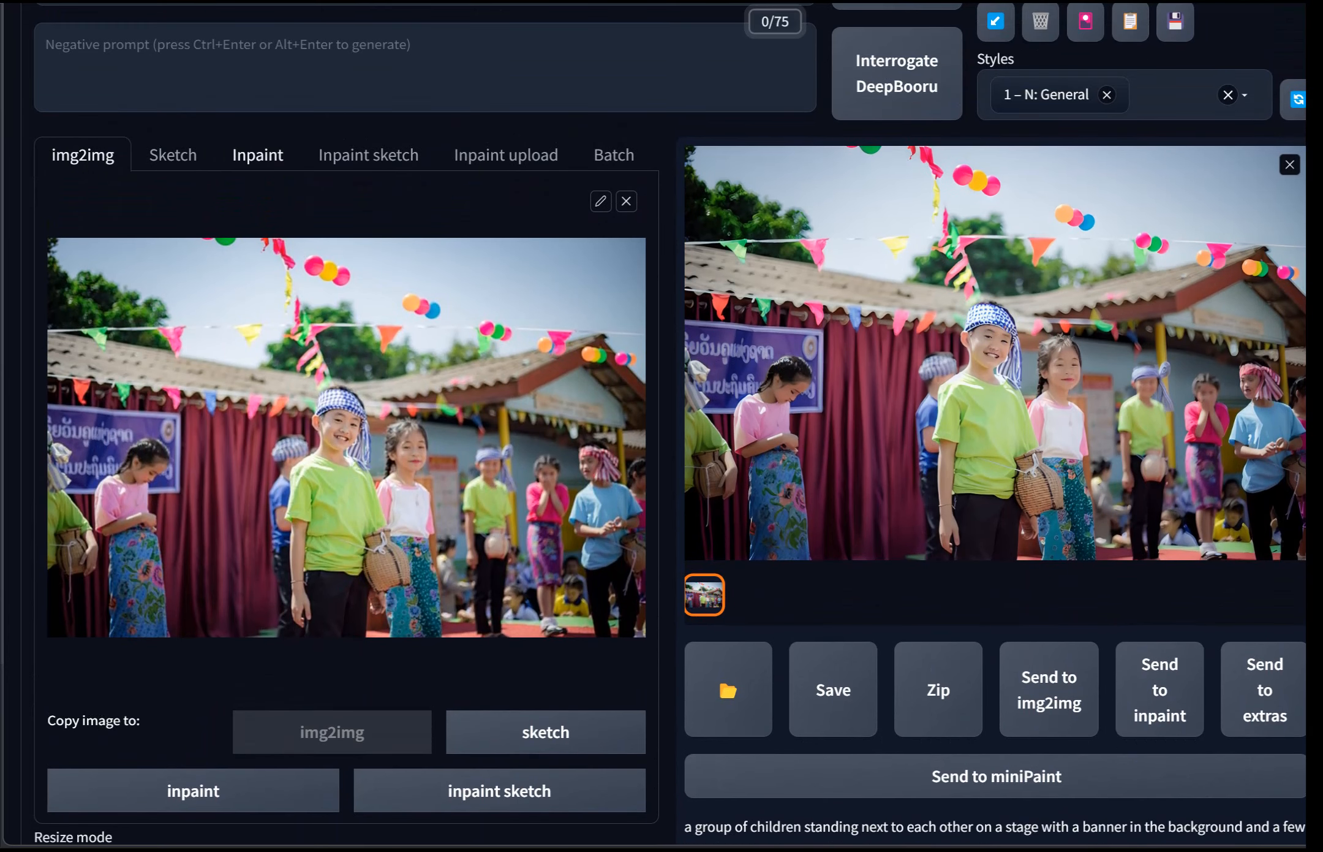
pyautogui.click(258, 155)
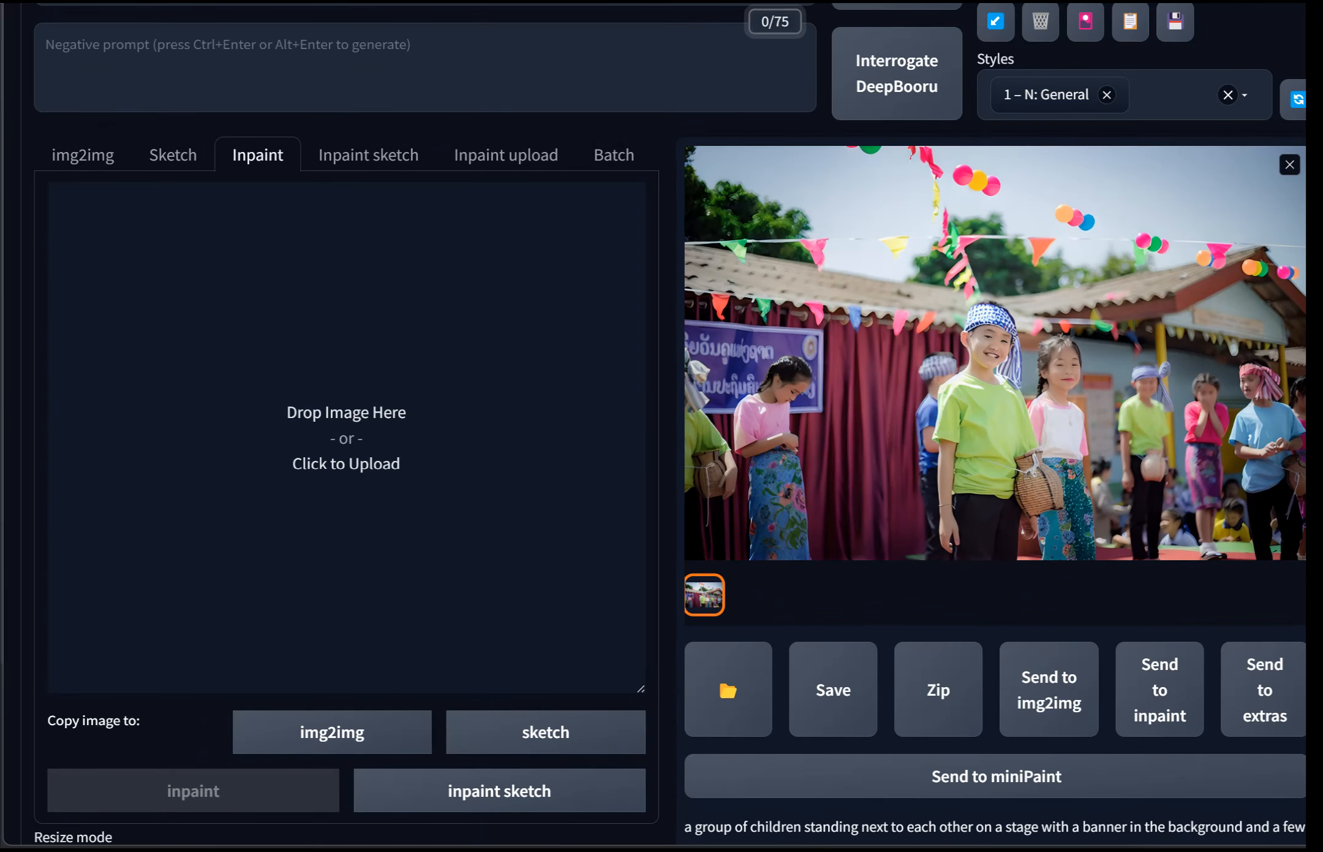
pyautogui.moveTo(711, 478); pyautogui.dragTo(1069, 580)
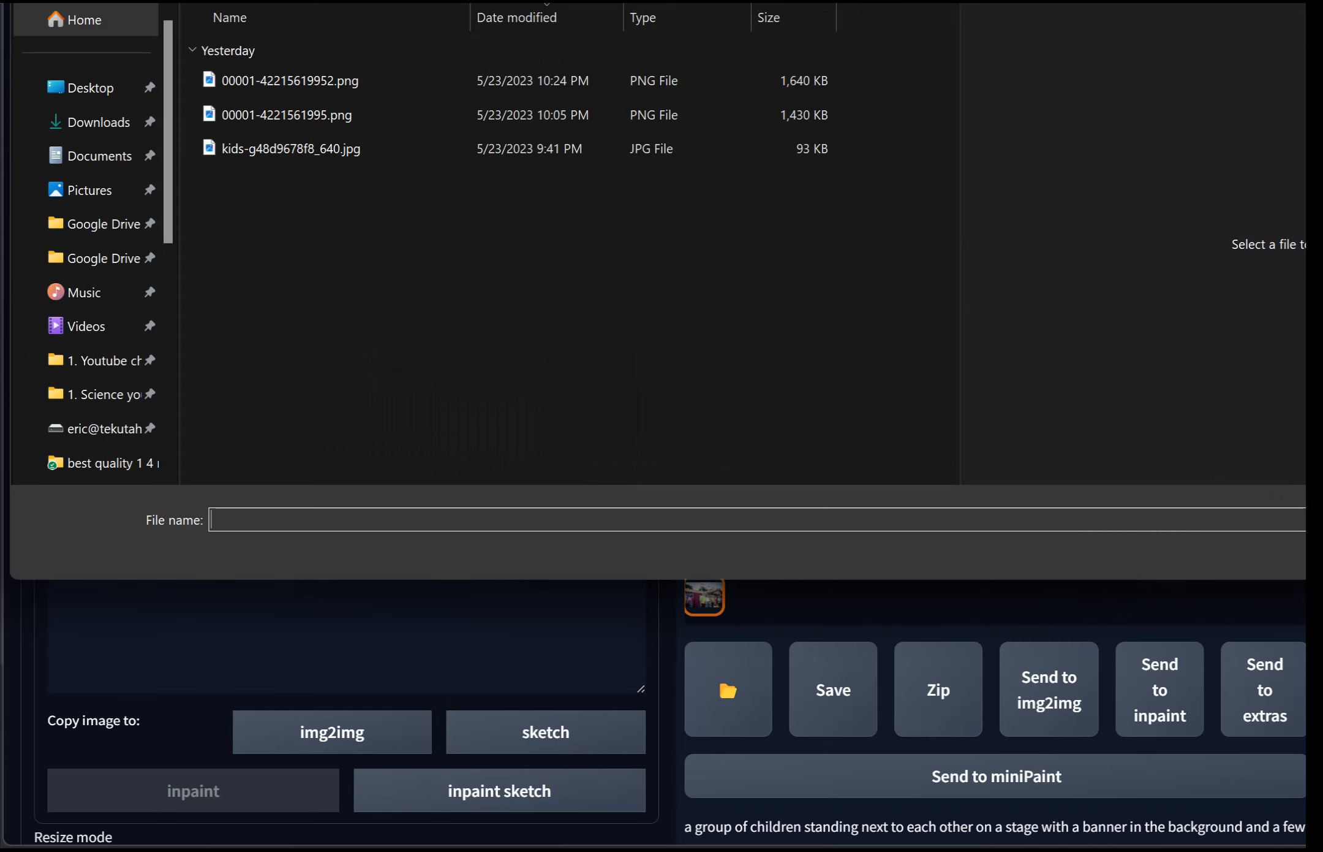
pyautogui.press('Escape')
pyautogui.moveTo(710, 478)
pyautogui.mouseDown()
pyautogui.moveTo(396, 431)
pyautogui.moveTo(429, 437)
pyautogui.mouseUp()
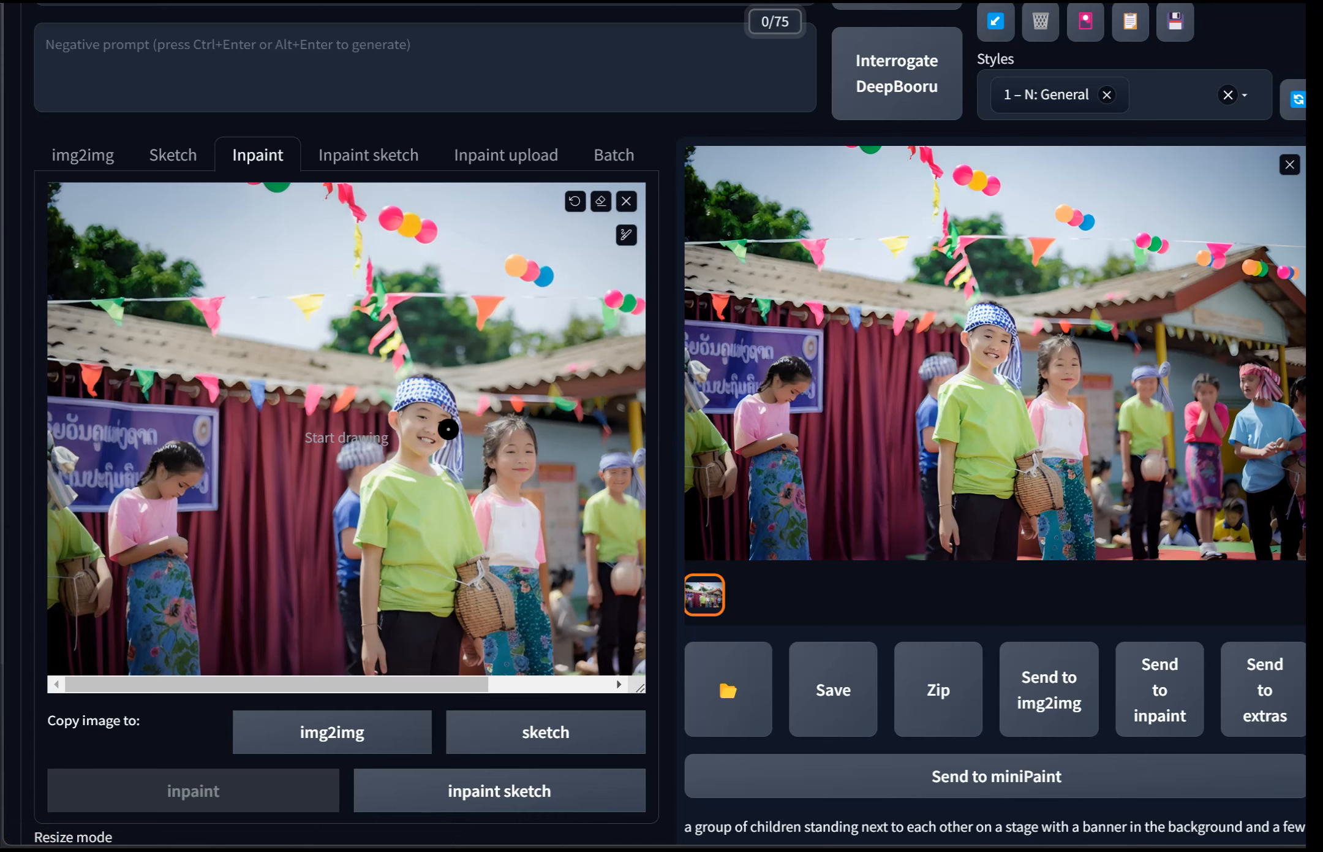
# Step: Enlarge the brush and mask the face of the boy in the green shirt
pyautogui.scroll(-3, 438, 422)
pyautogui.scroll(2, 434, 215)
pyautogui.scroll(-1, 628, 444)
pyautogui.scroll(1, 501, 451)
pyautogui.moveTo(351, 578)
pyautogui.mouseDown()
pyautogui.moveTo(474, 577)
pyautogui.moveTo(361, 578)
pyautogui.moveTo(385, 576)
pyautogui.mouseUp()
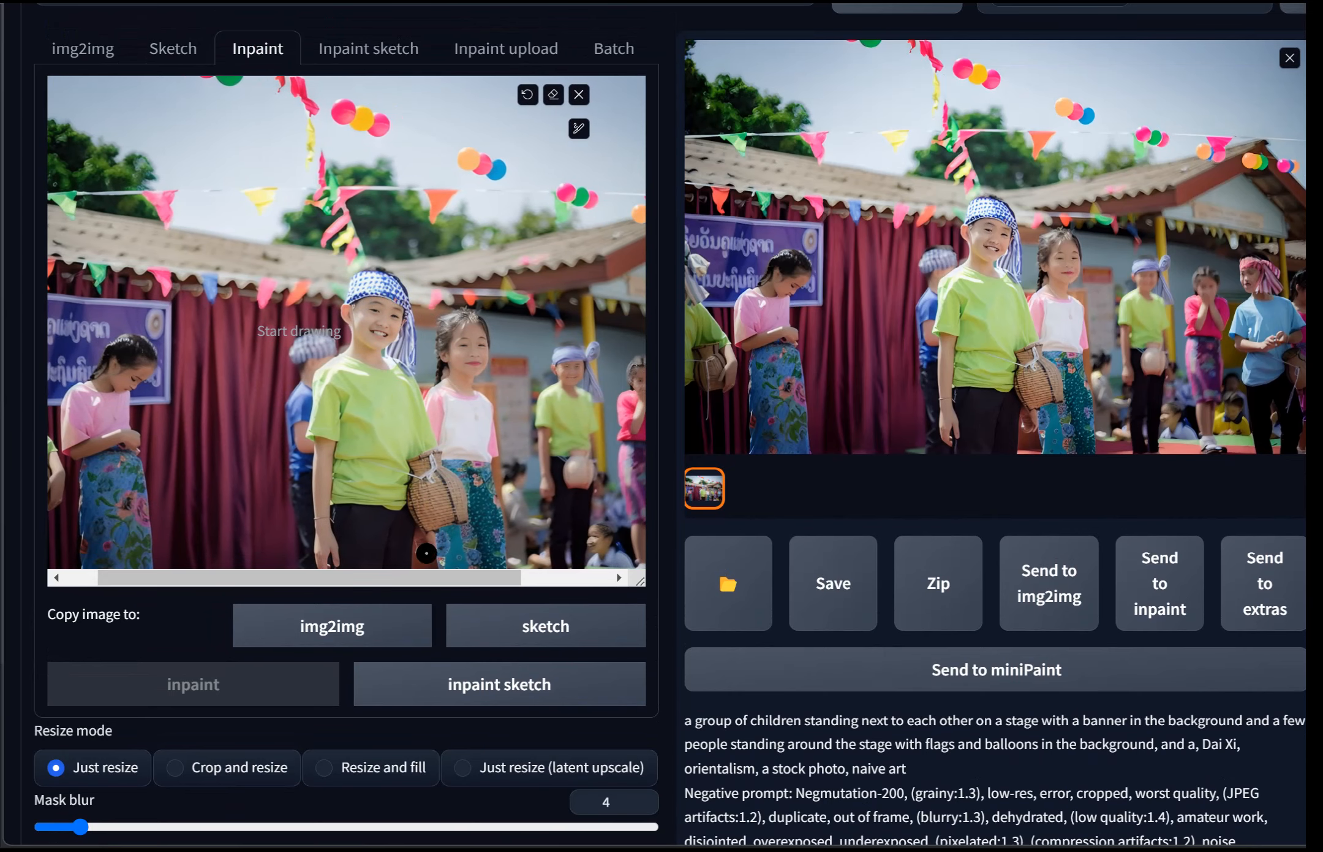
pyautogui.moveTo(328, 576); pyautogui.dragTo(402, 576)
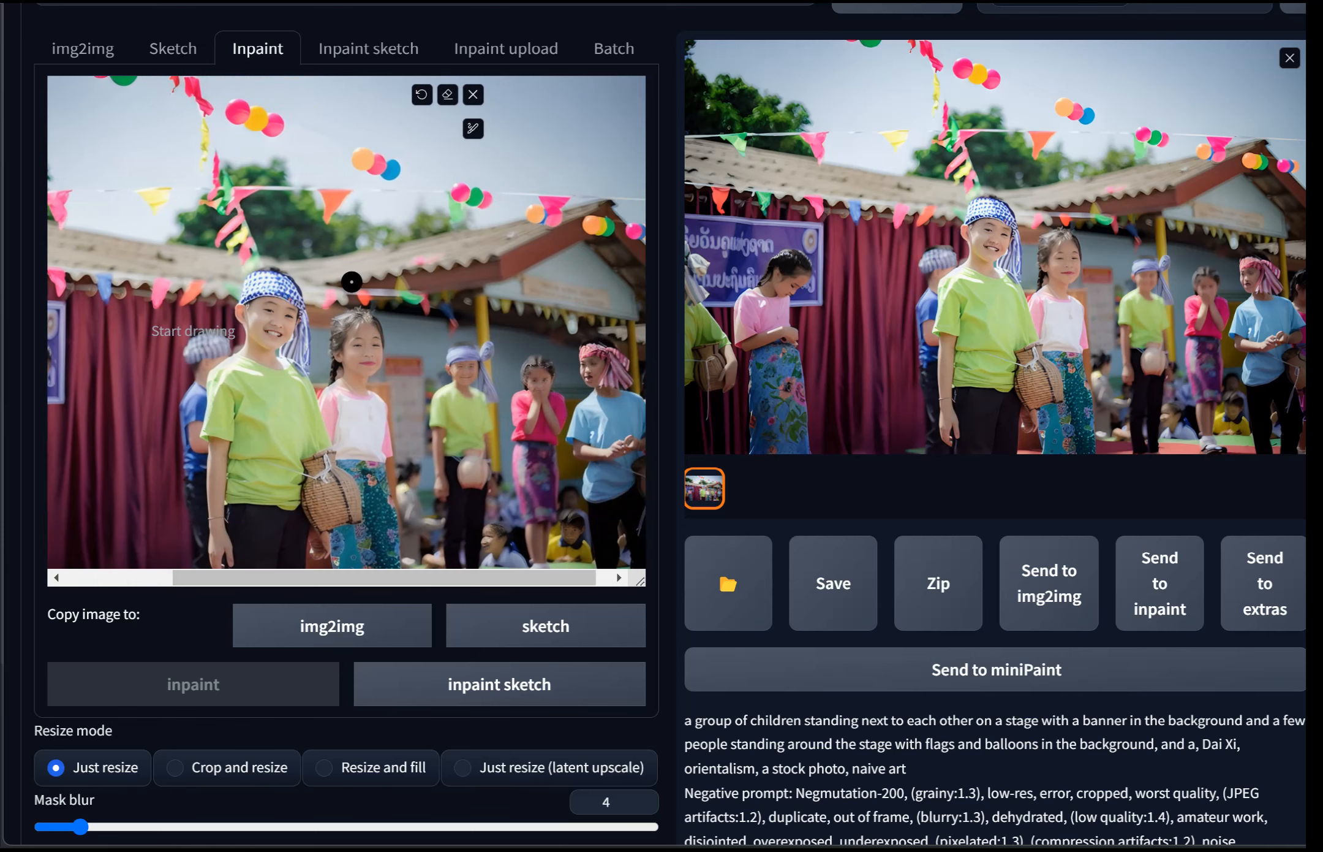
pyautogui.click(465, 131)
pyautogui.moveTo(359, 129); pyautogui.dragTo(375, 129)
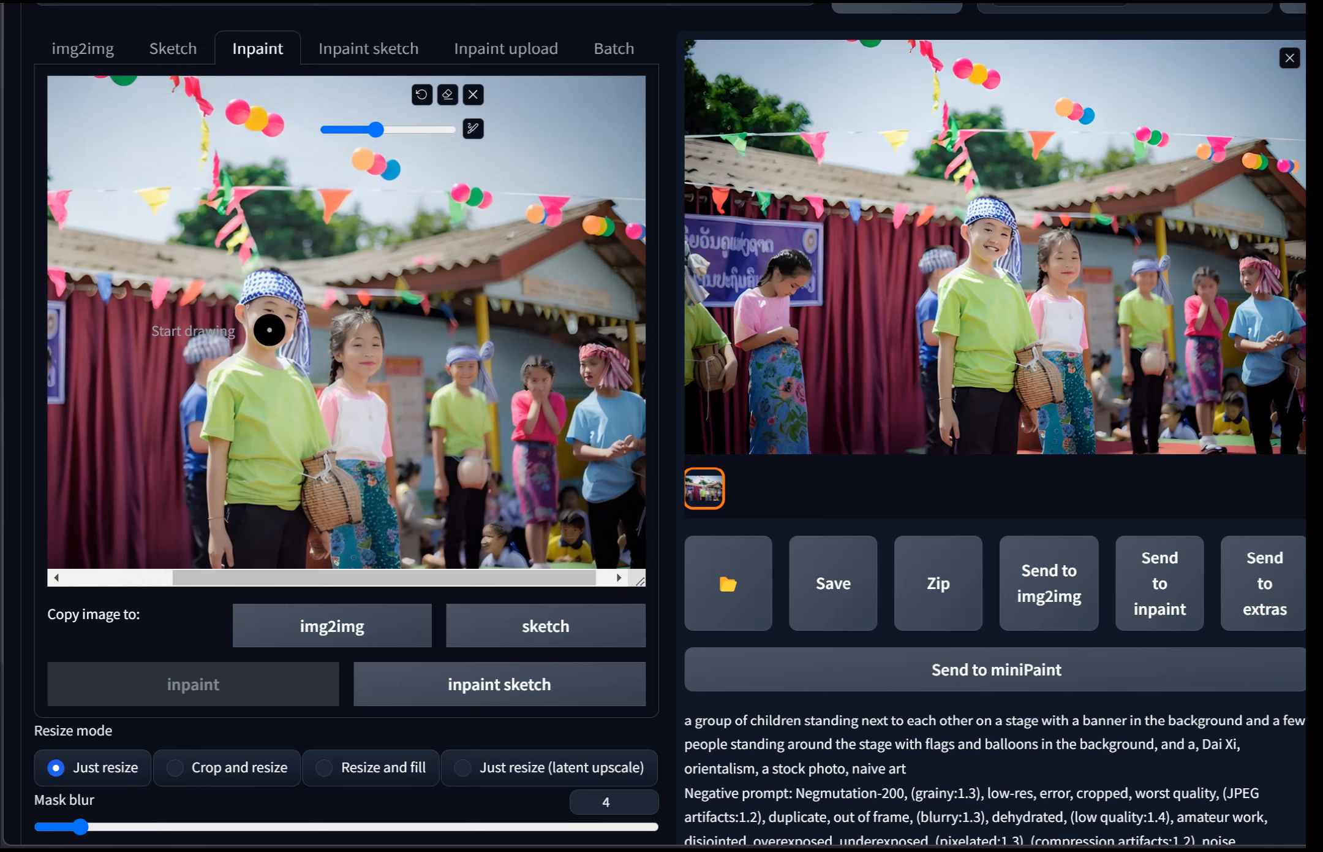
pyautogui.moveTo(272, 329)
pyautogui.mouseDown()
pyautogui.moveTo(284, 300)
pyautogui.moveTo(250, 287)
pyautogui.moveTo(262, 331)
pyautogui.moveTo(274, 320)
pyautogui.mouseUp()
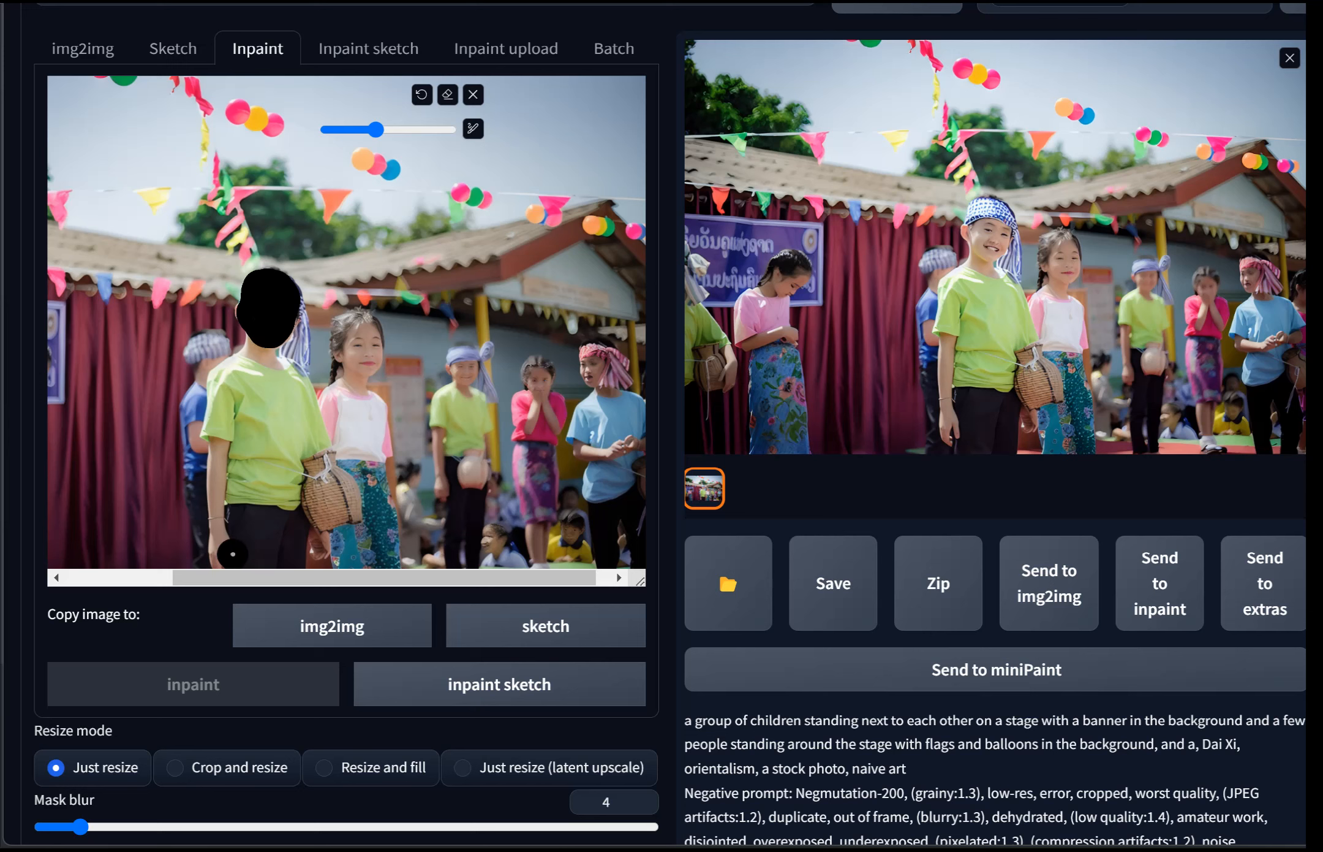
# Step: Mask the face of the girl standing beside him
pyautogui.scroll(-2, 536, 540)
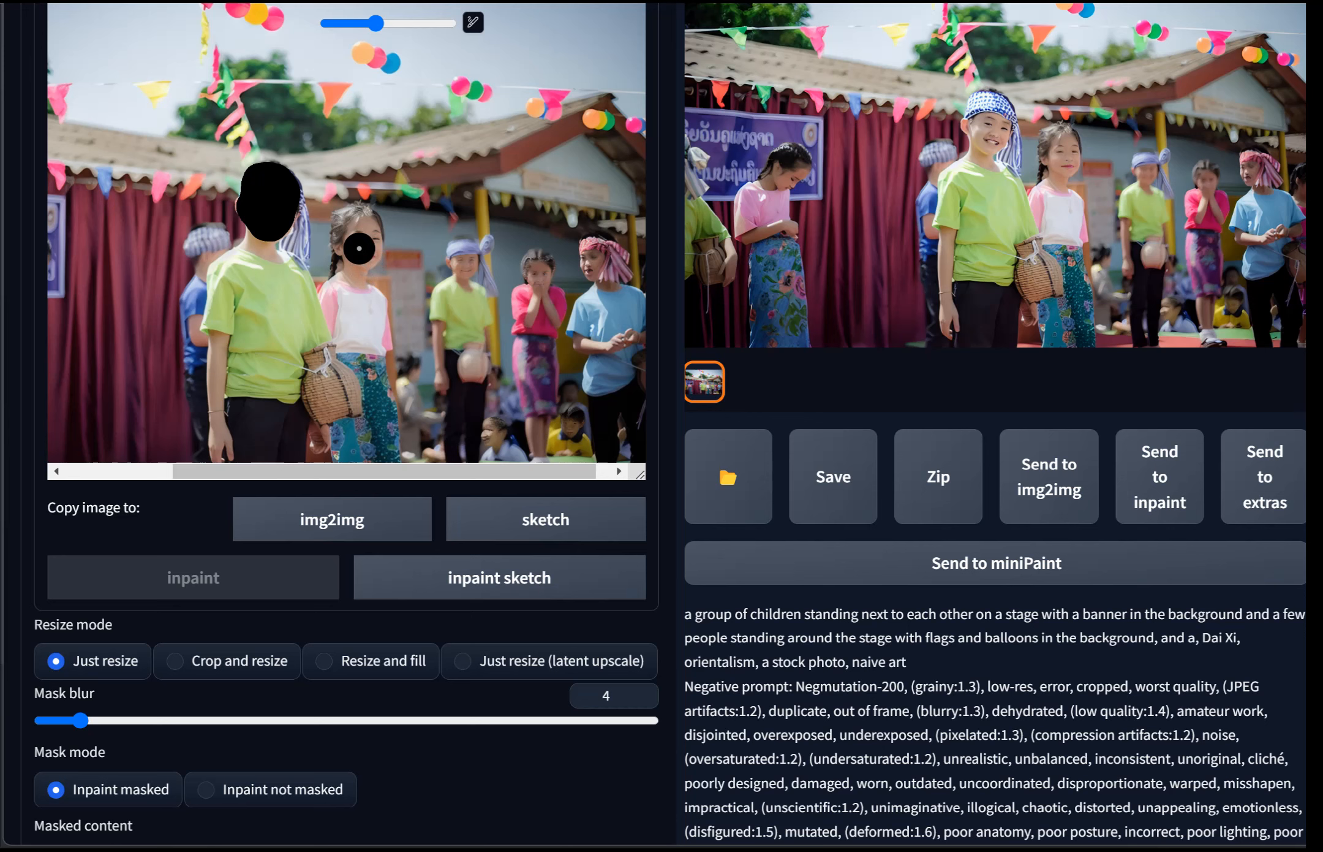
pyautogui.moveTo(360, 253)
pyautogui.mouseDown()
pyautogui.moveTo(351, 221)
pyautogui.moveTo(361, 253)
pyautogui.mouseUp()
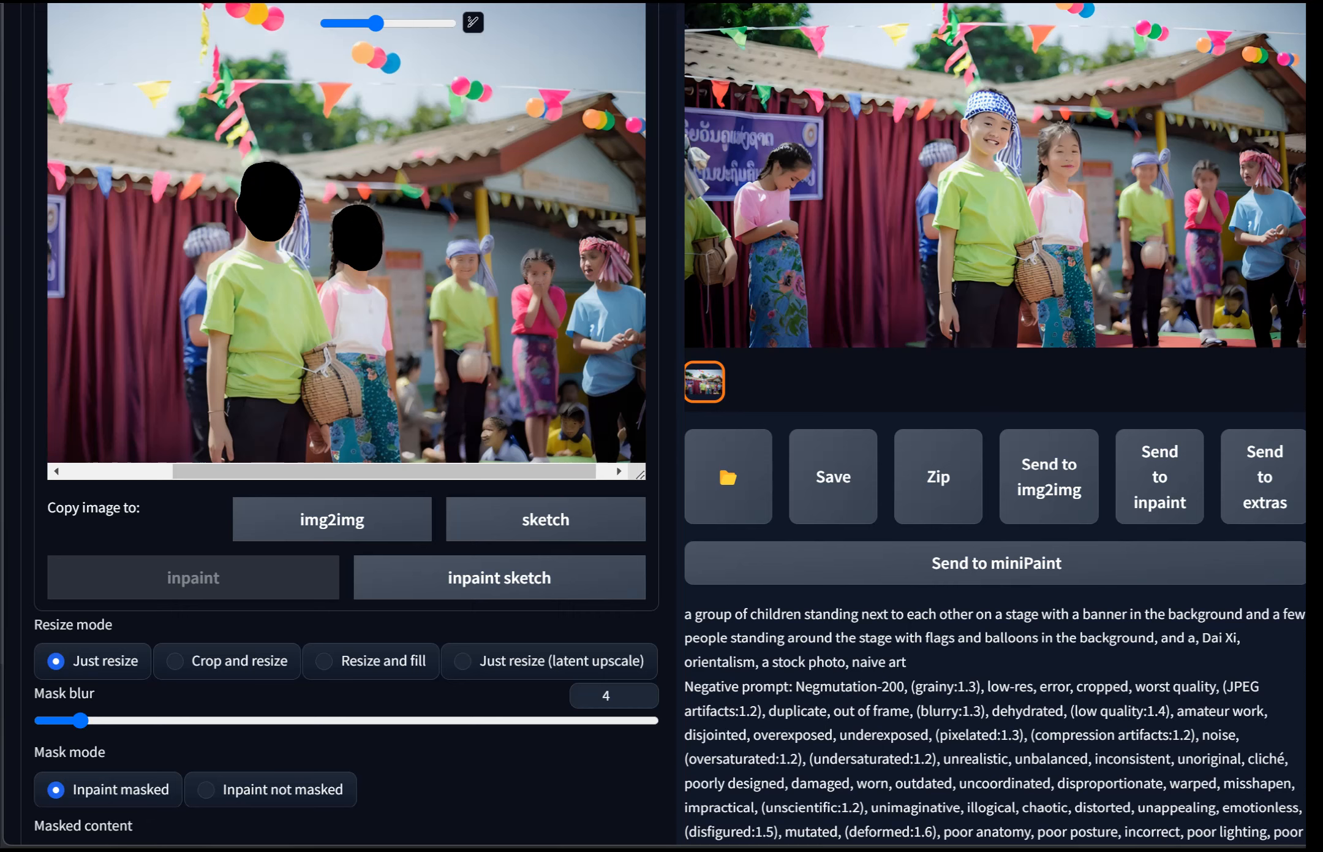
pyautogui.scroll(4, 606, 441)
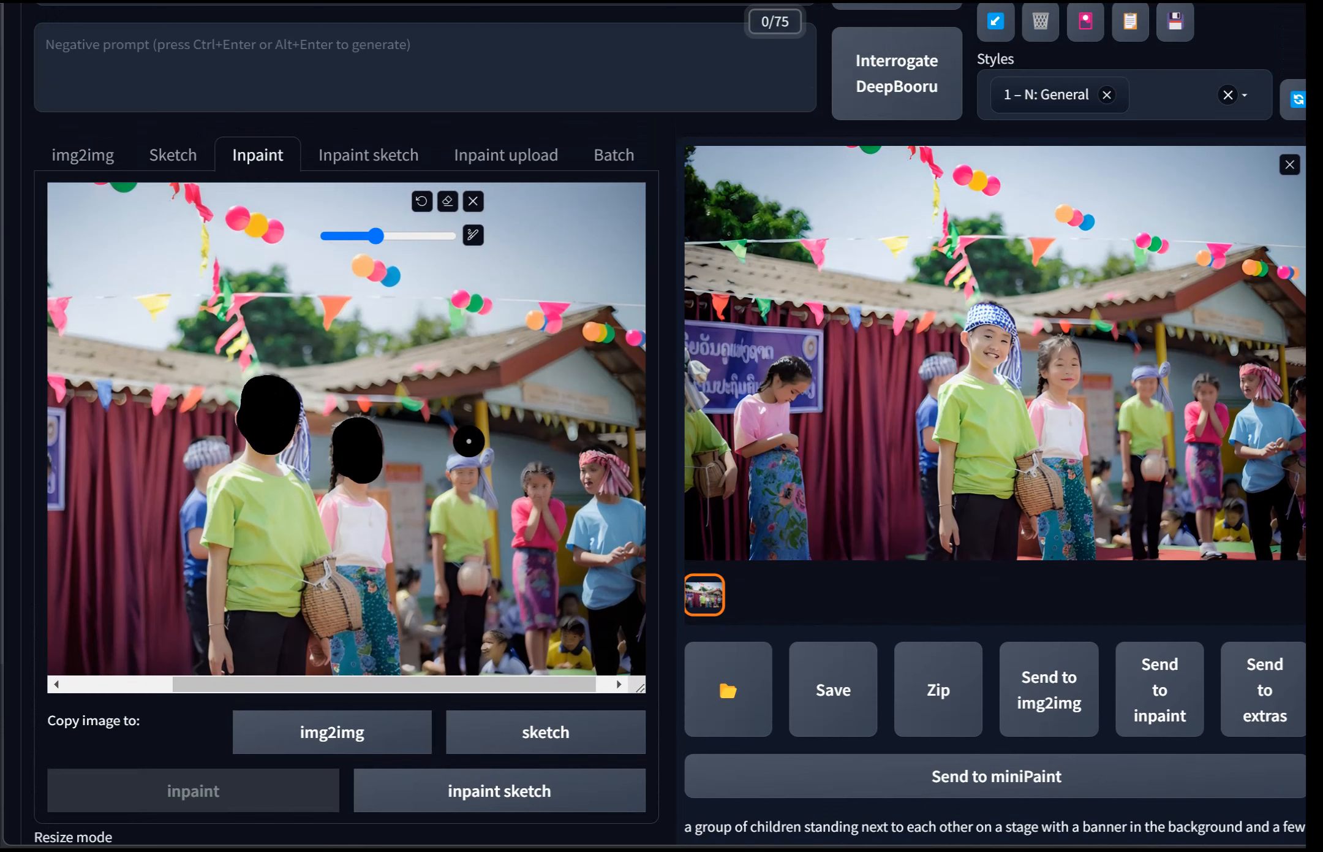
# Step: Switch the Stable Diffusion checkpoint to aZovyaRPGArtistTools_v2Inpaint.safetensors
pyautogui.scroll(3, 501, 405)
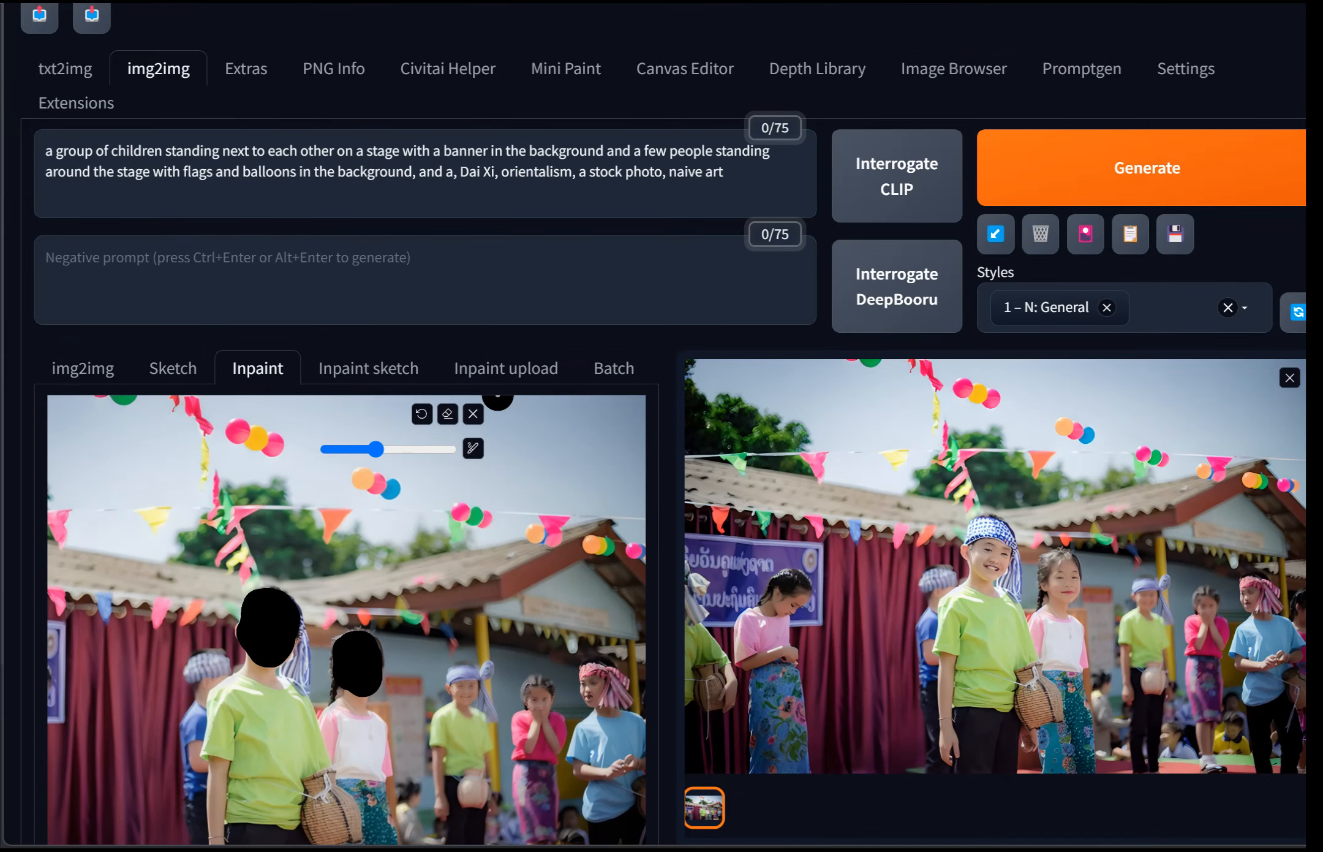
pyautogui.scroll(-4, 498, 399)
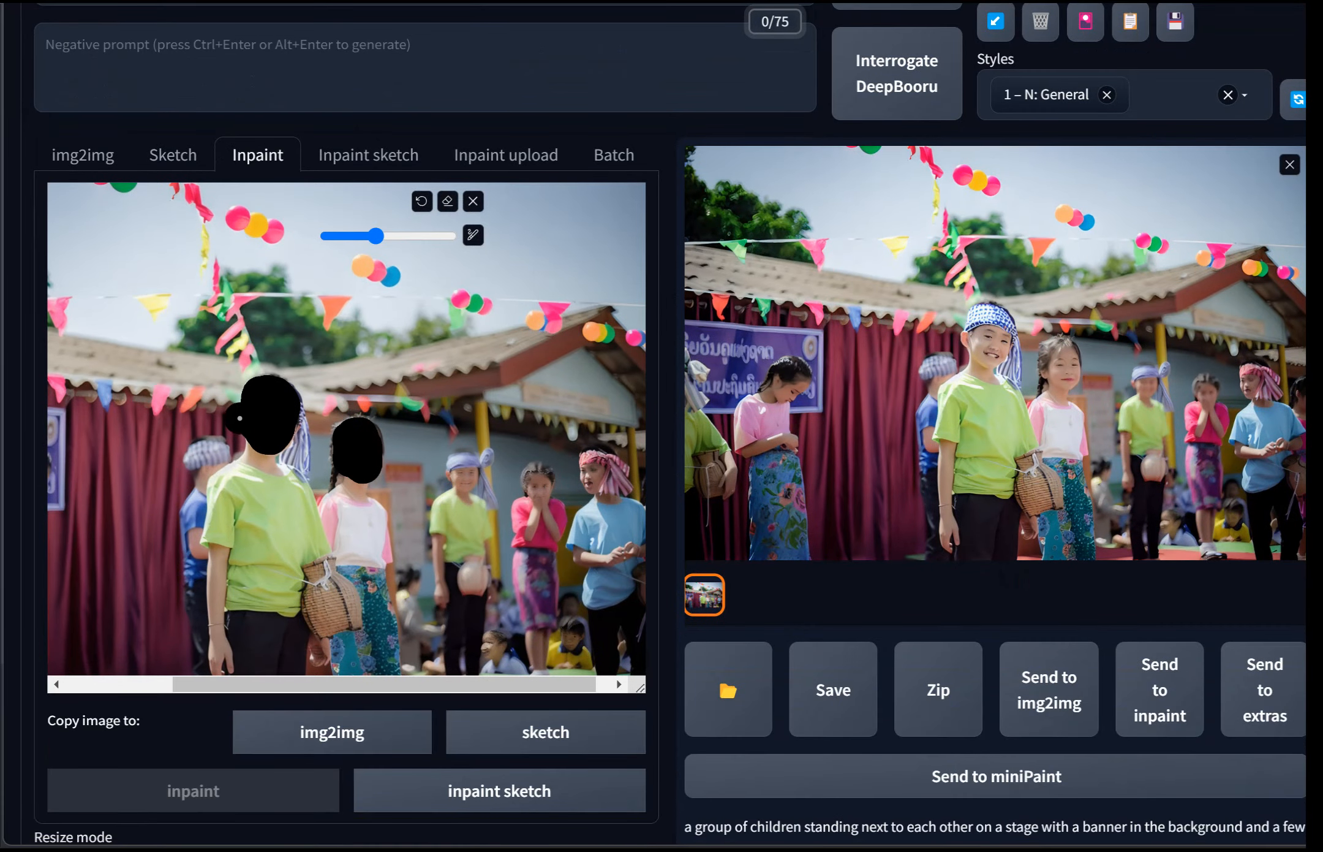
pyautogui.scroll(-4, 281, 464)
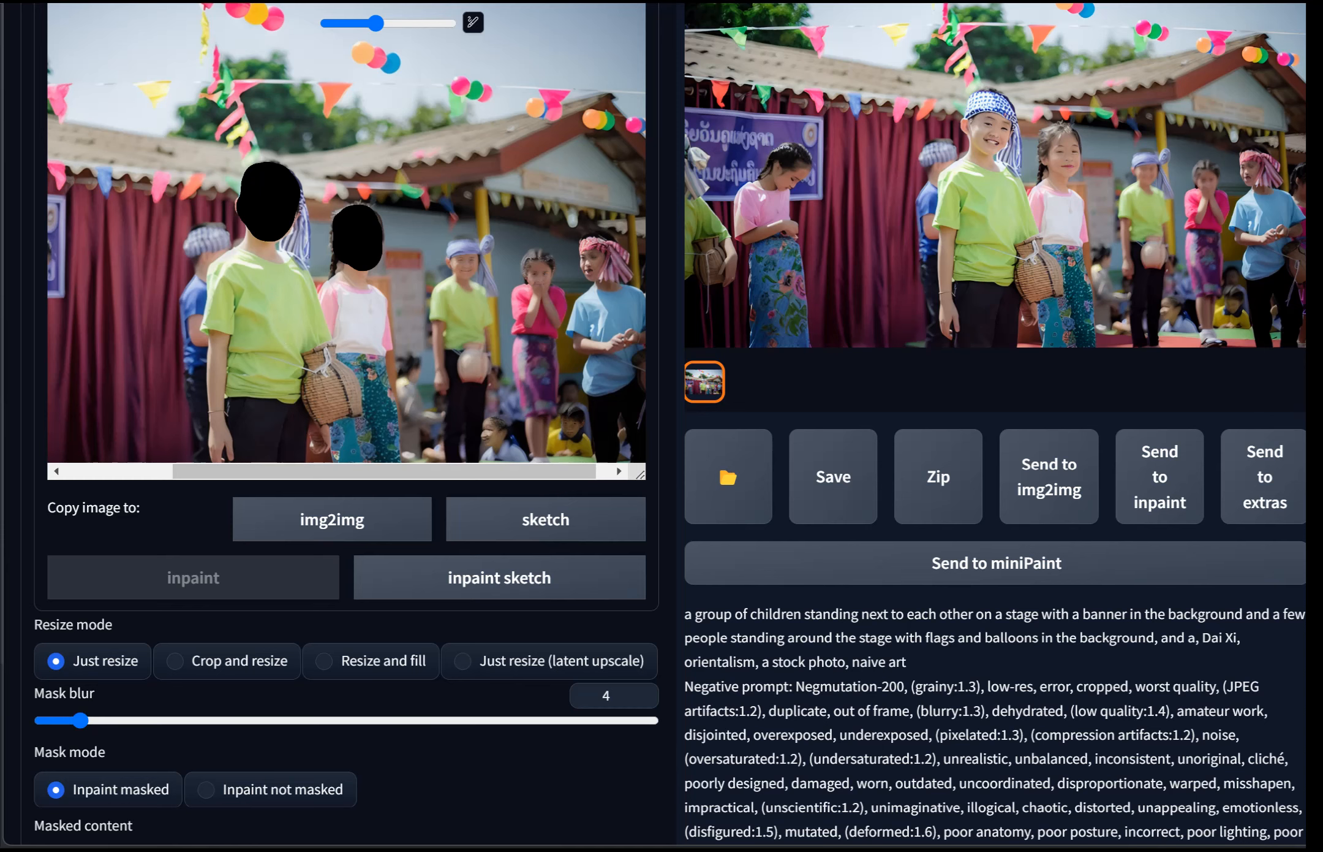
pyautogui.scroll(8, 661, 429)
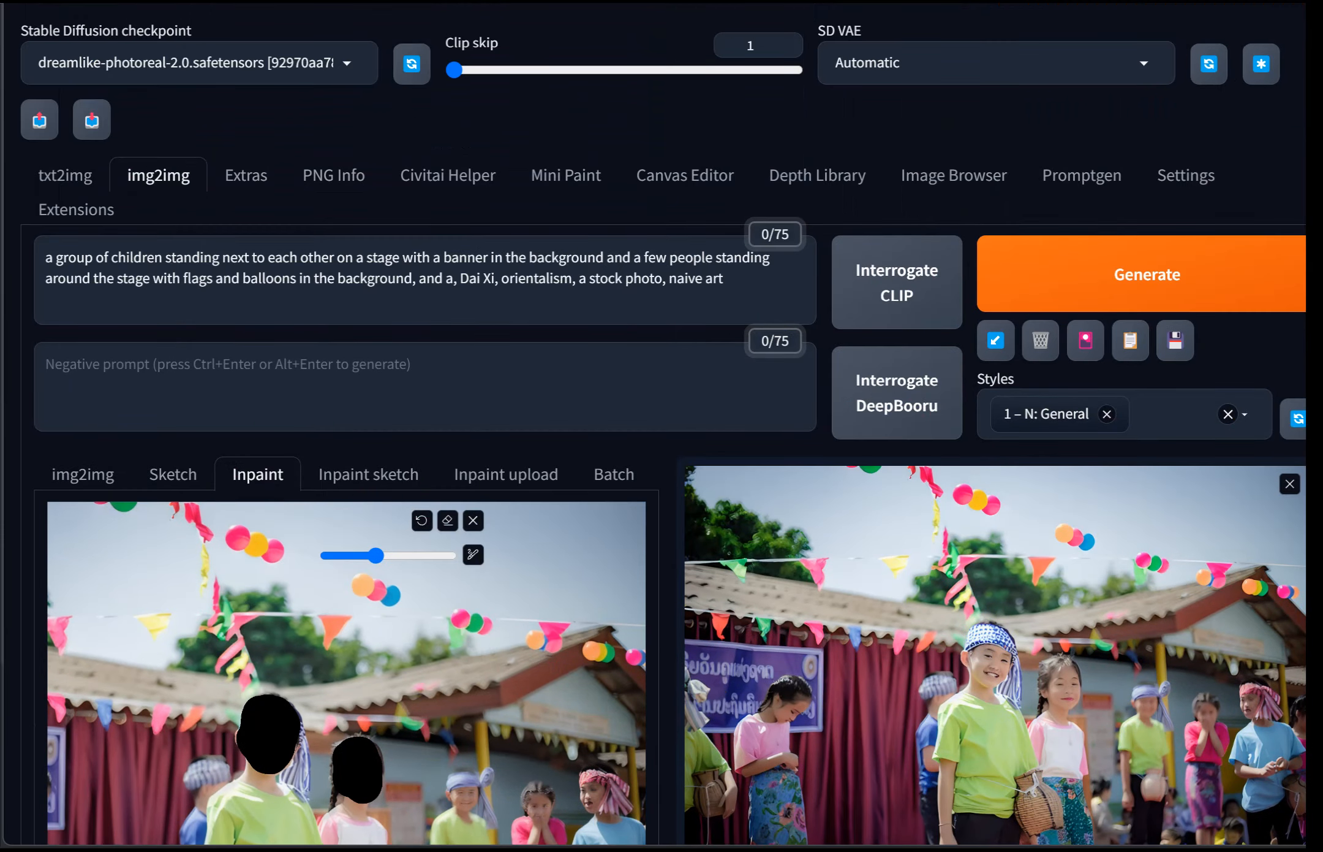
pyautogui.click(199, 63)
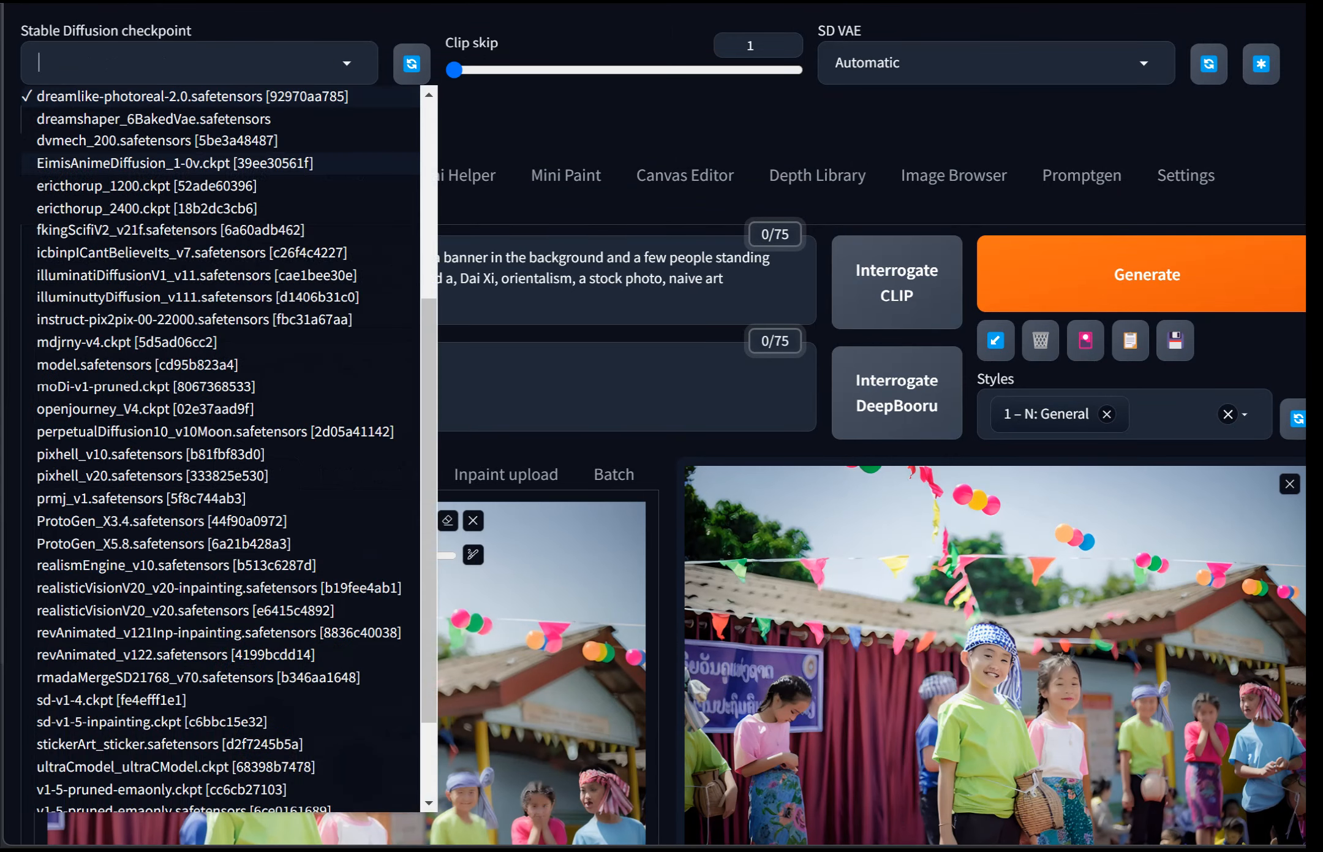
pyautogui.scroll(5, 215, 345)
pyautogui.scroll(1, 215, 345)
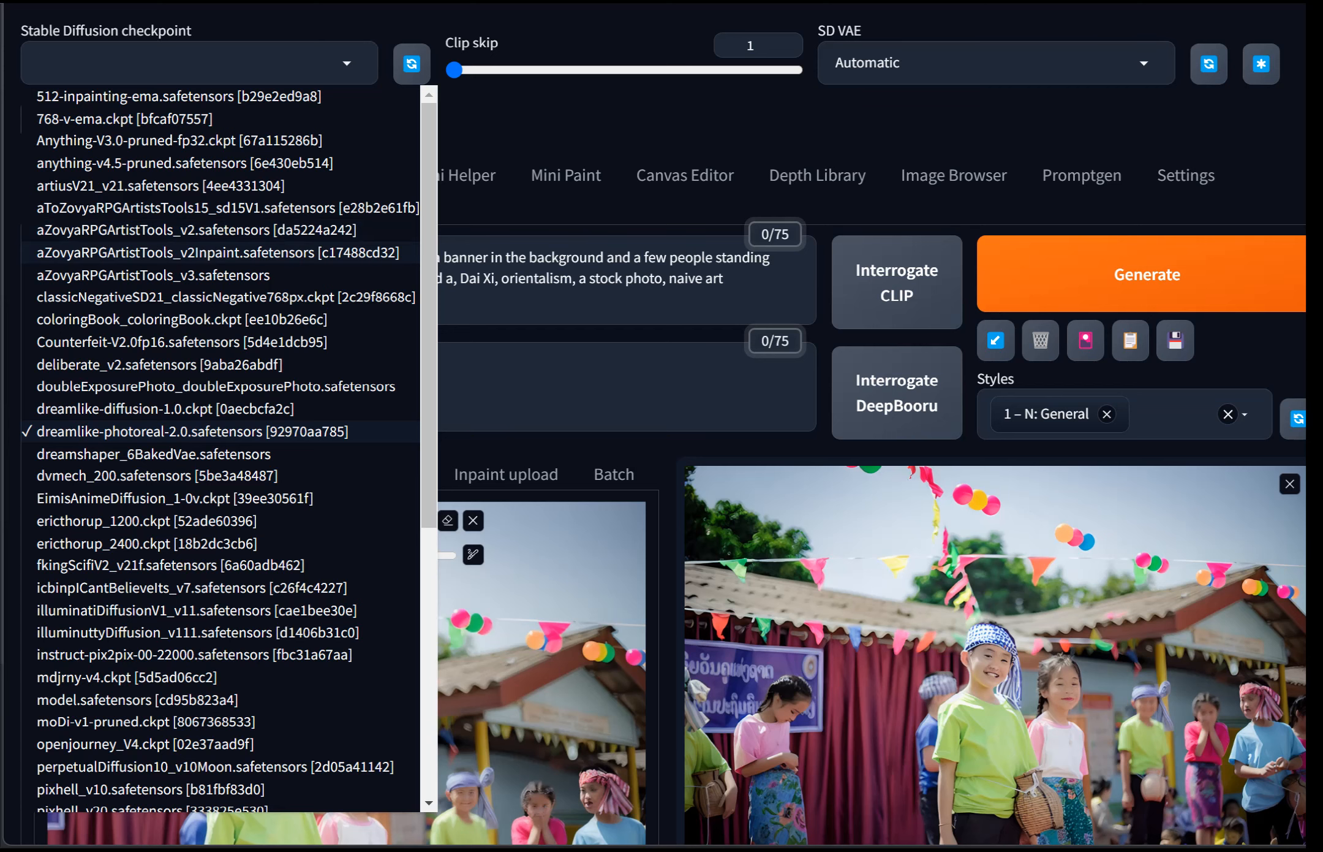
pyautogui.click(217, 252)
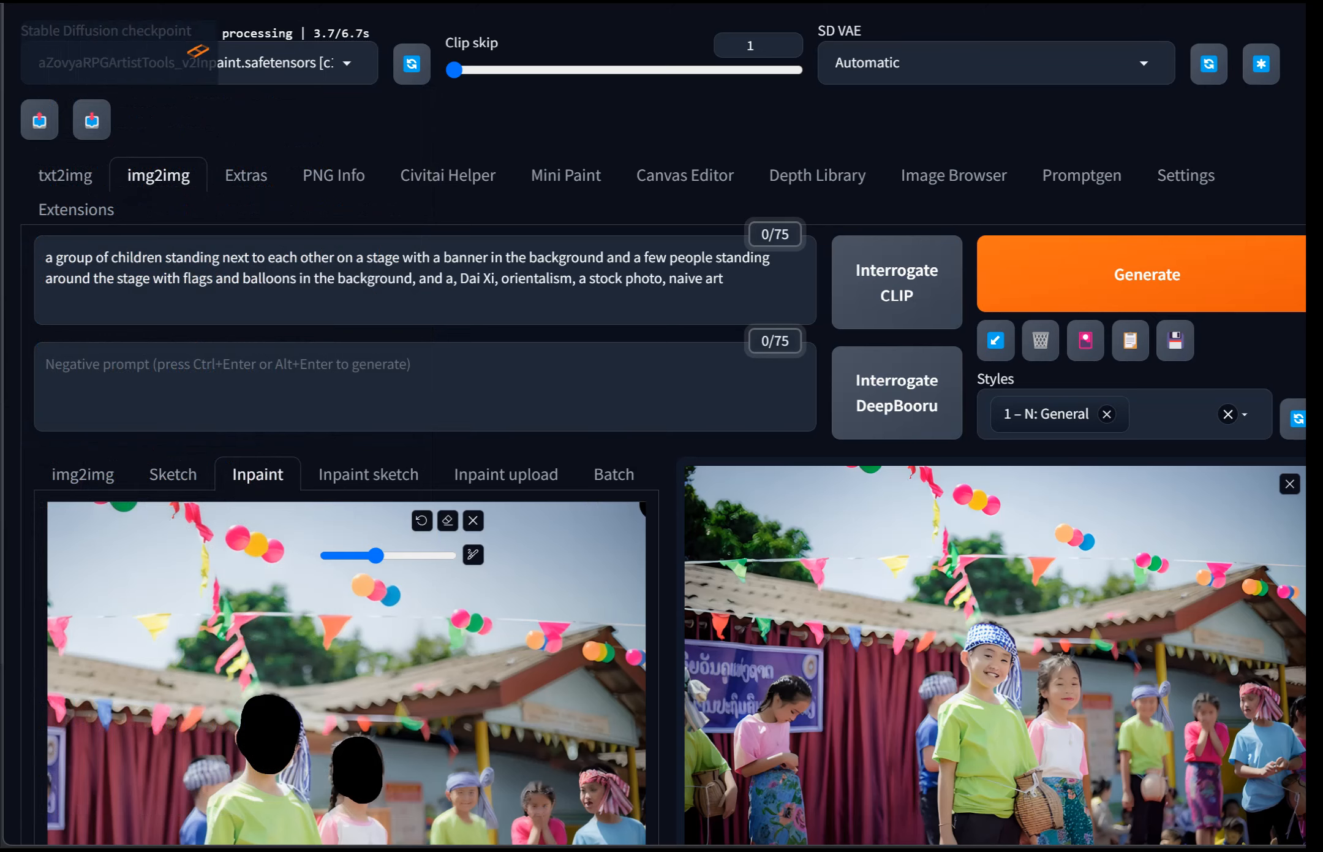
# Step: Set the mask mode to Inpaint not masked
pyautogui.scroll(-3, 661, 490)
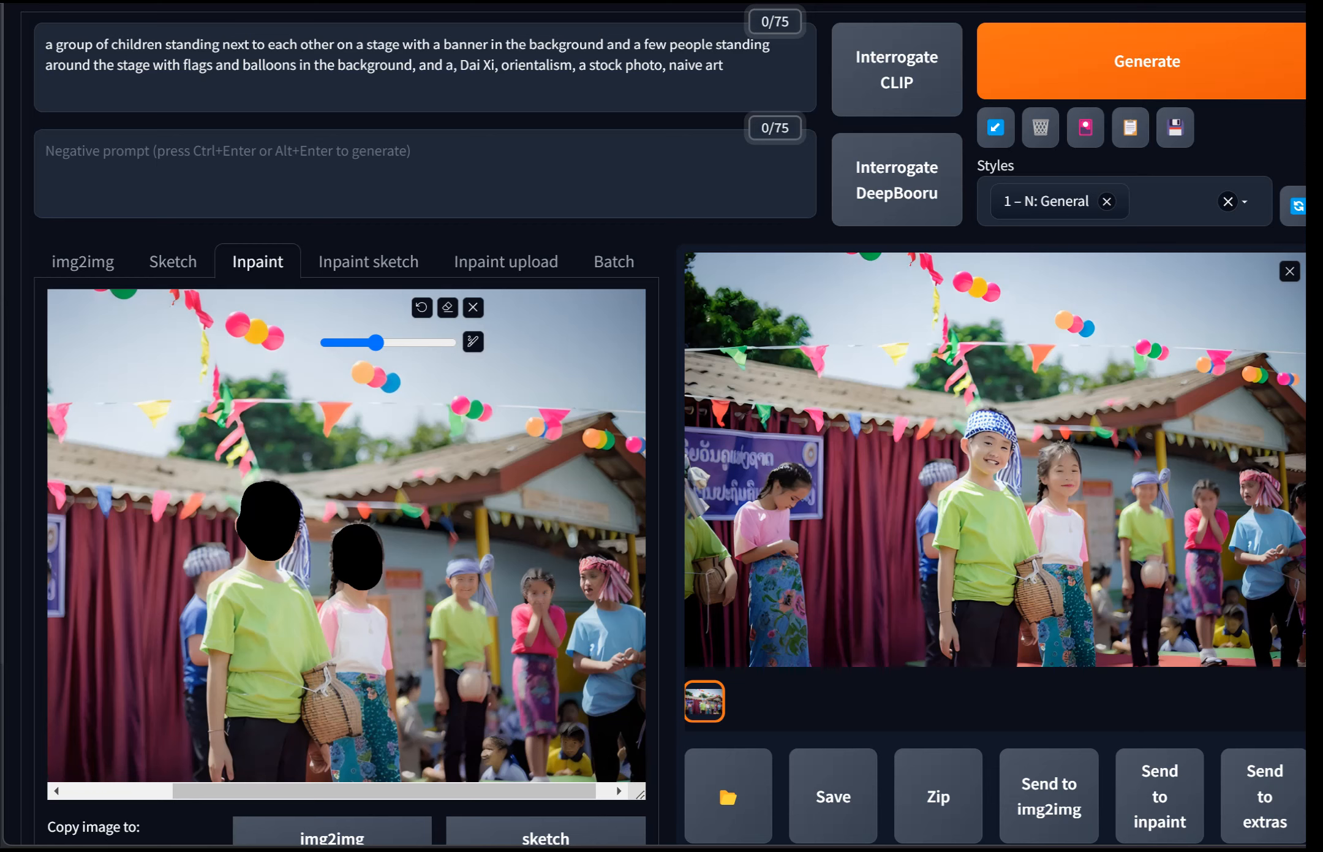
pyautogui.scroll(-5, 380, 105)
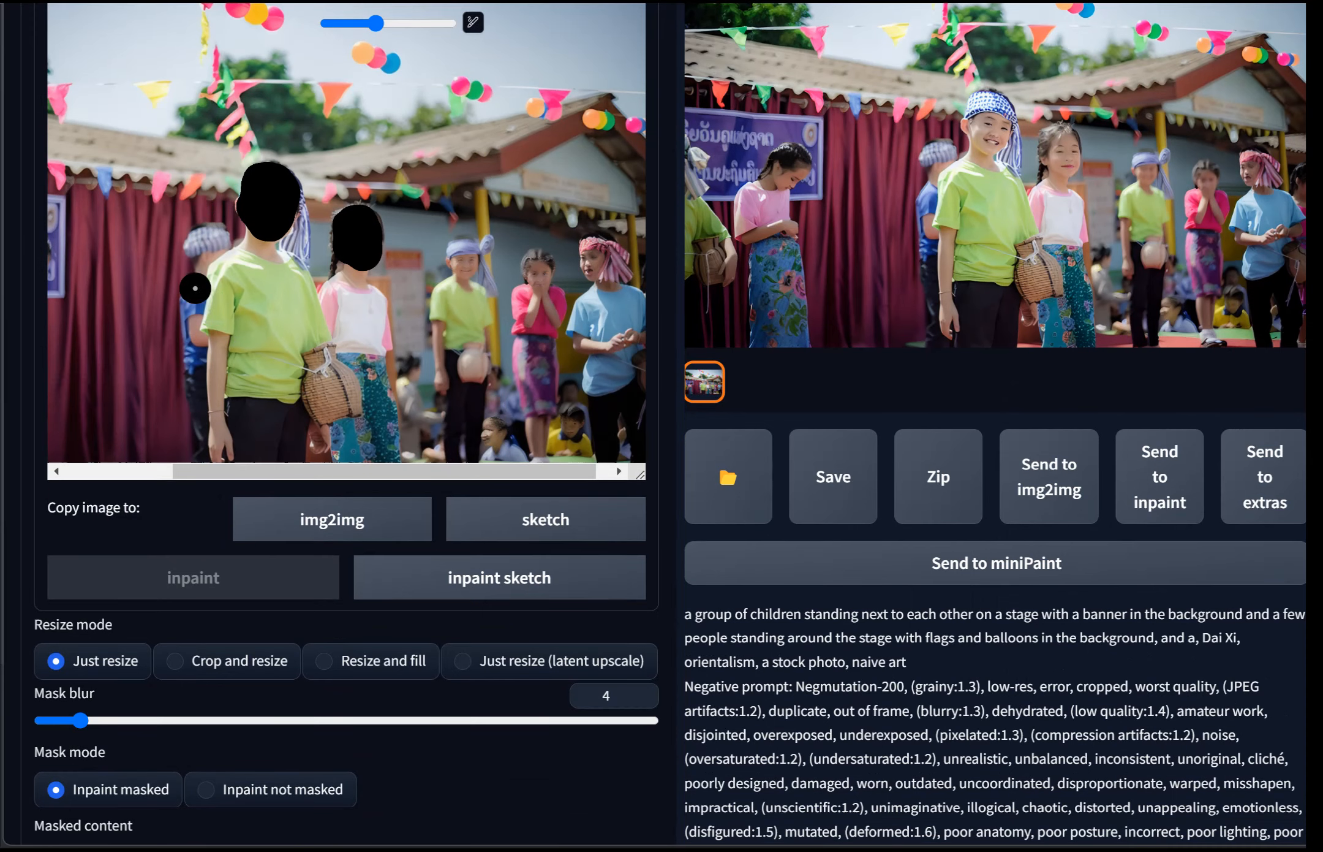
pyautogui.scroll(-3, 662, 429)
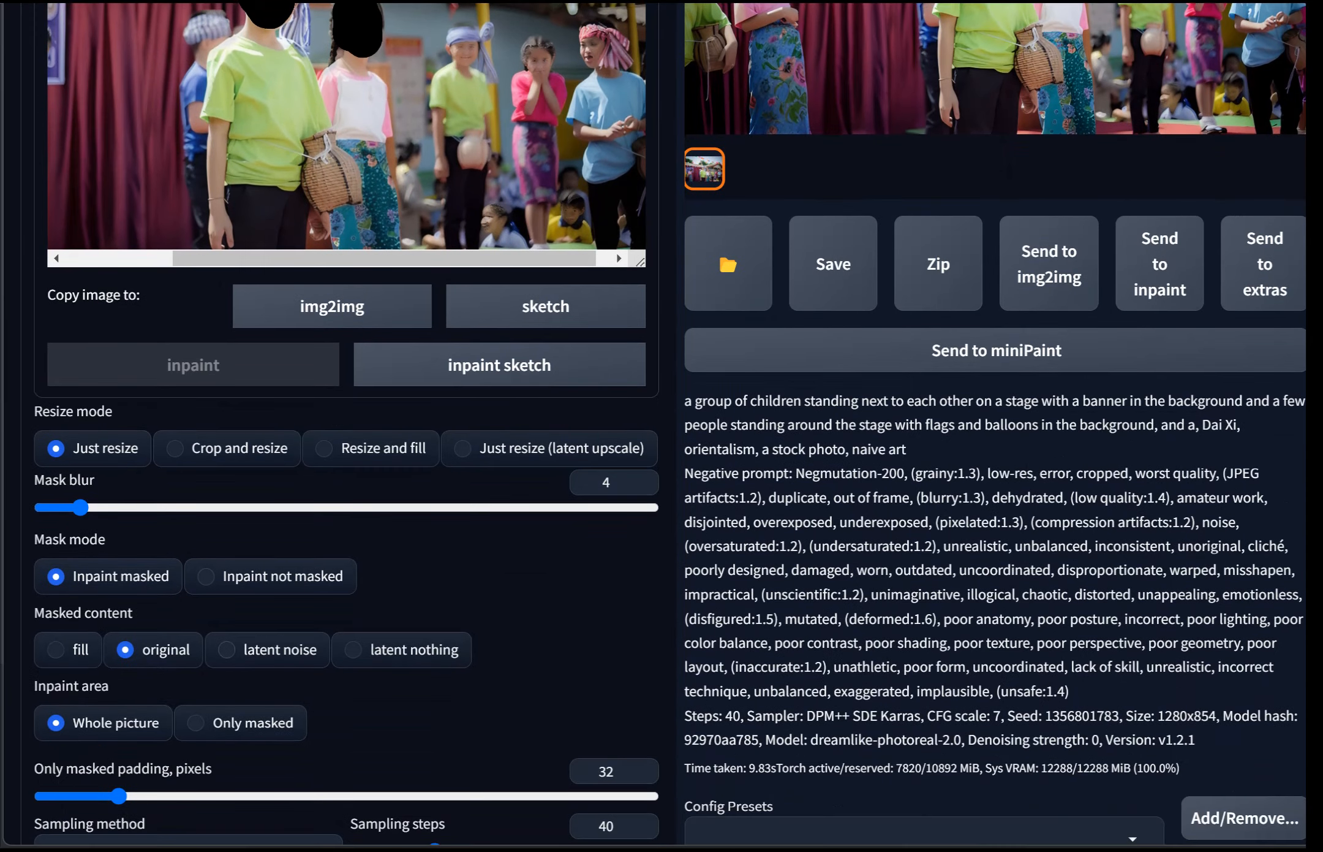
pyautogui.click(270, 575)
# Step: Set the denoising strength to 0.78
pyautogui.scroll(-1, 270, 576)
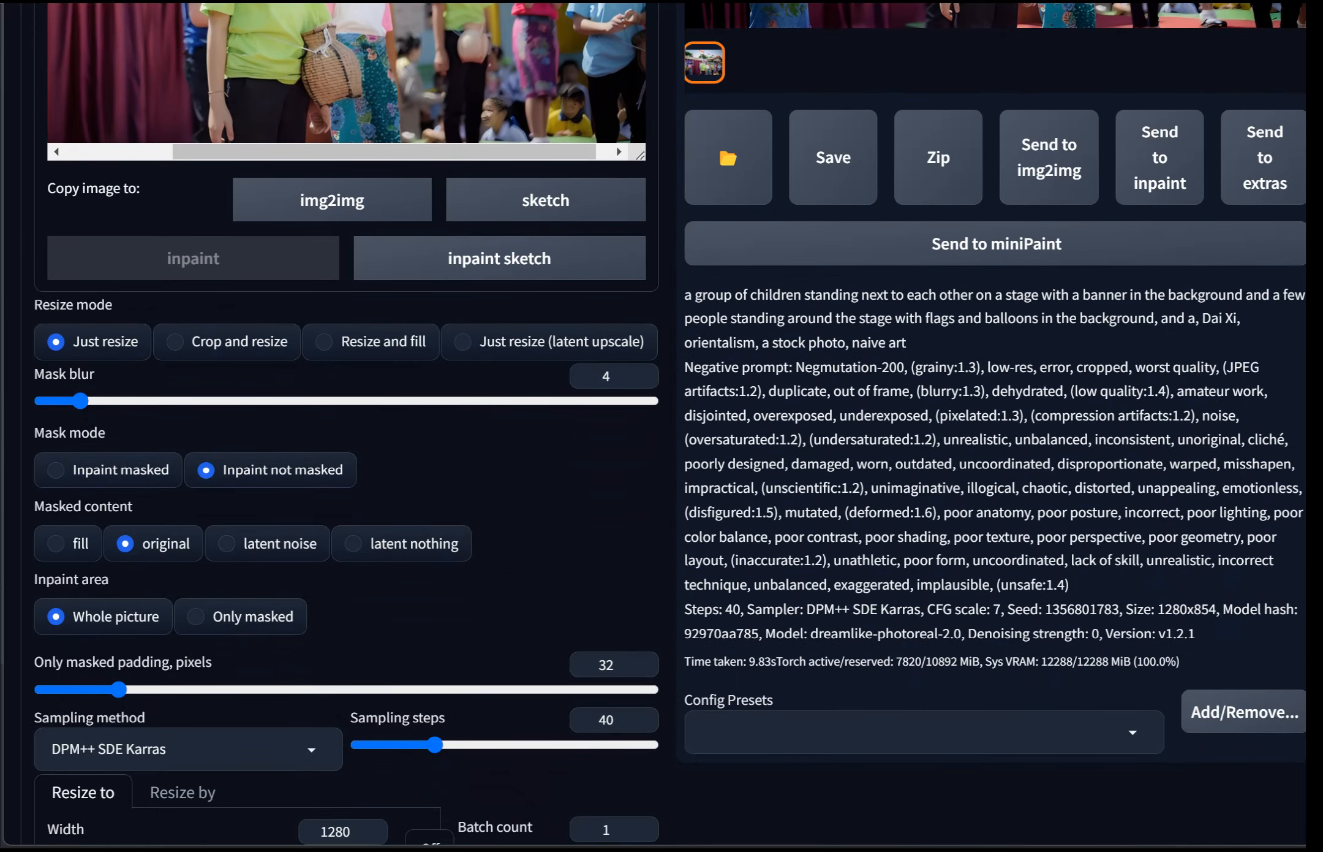
pyautogui.scroll(-1, 661, 425)
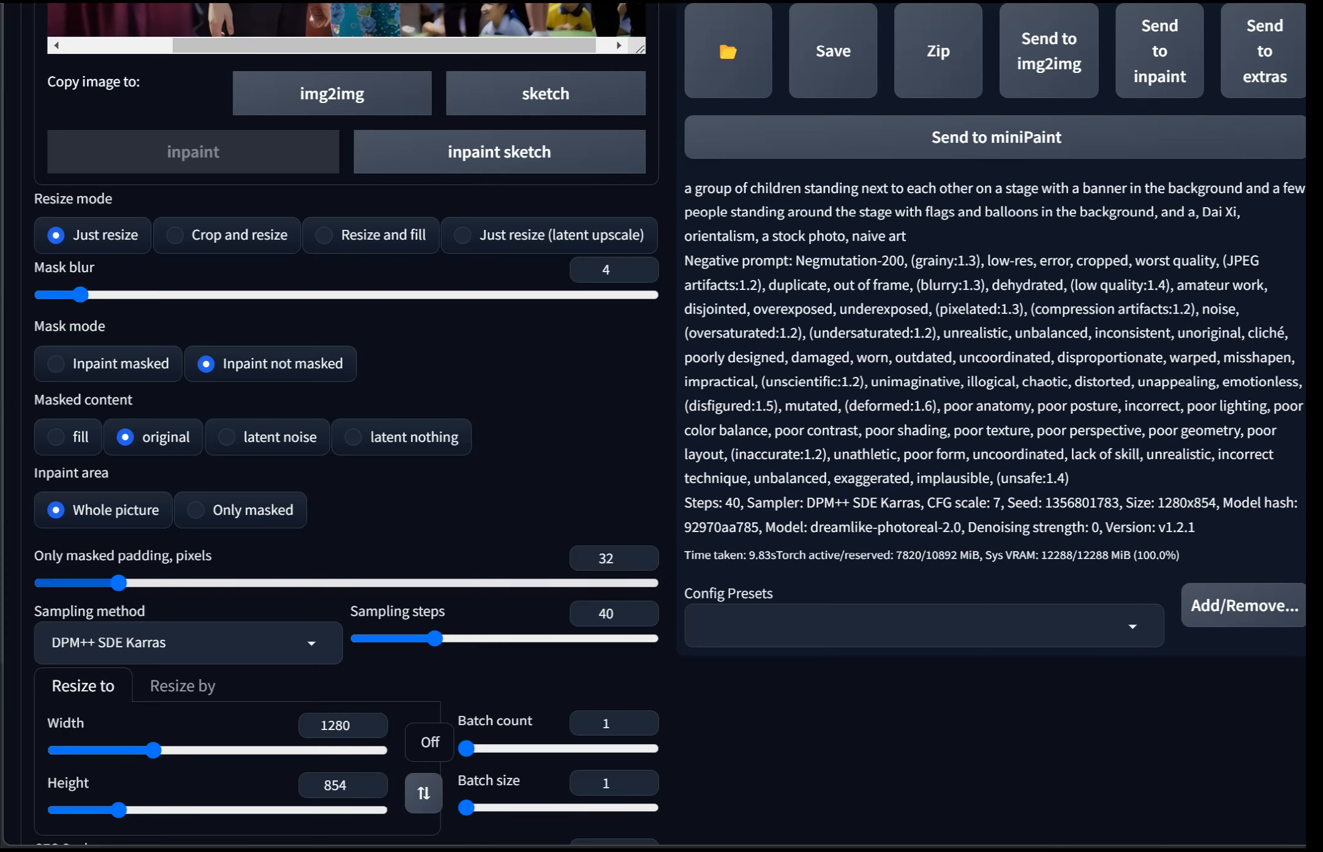
pyautogui.scroll(-4, 662, 426)
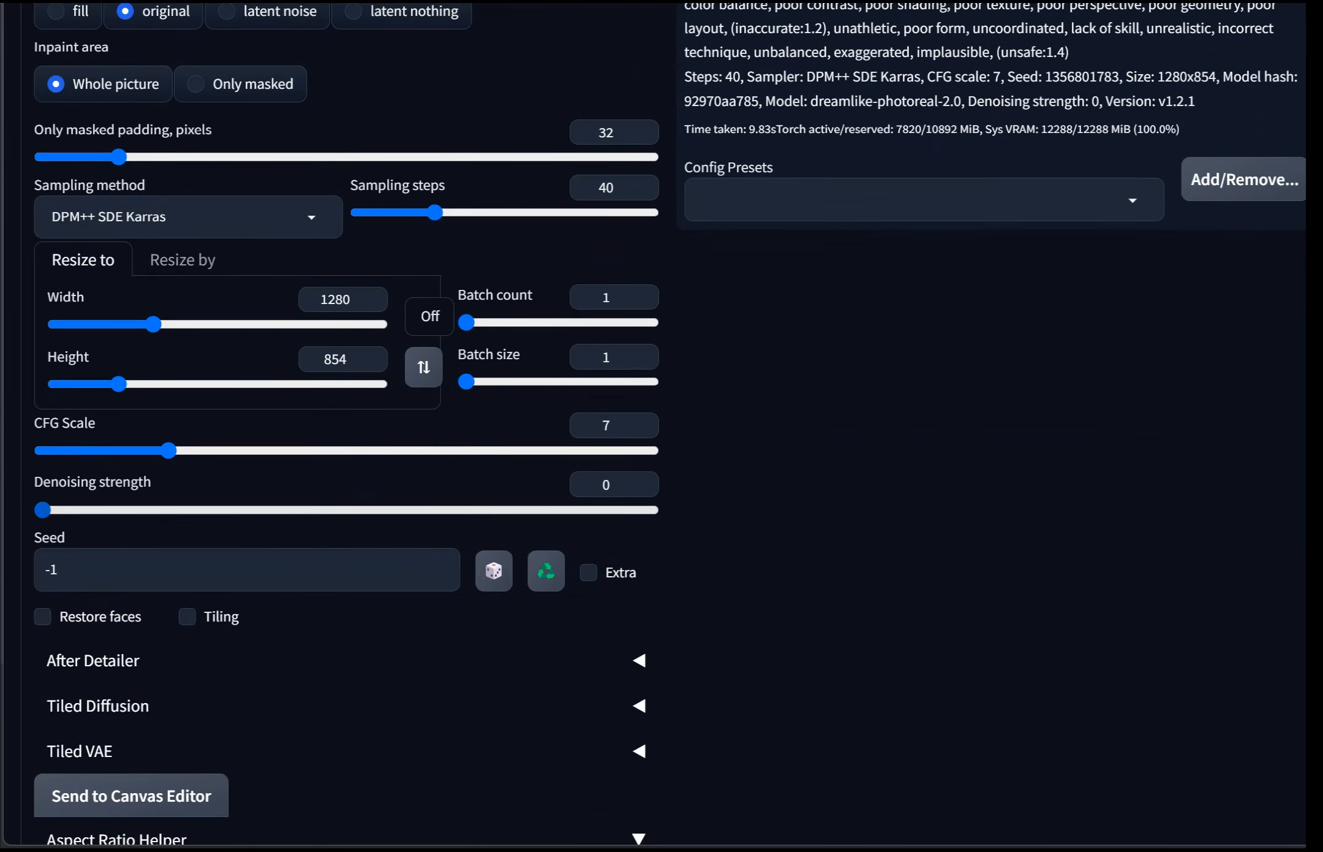
pyautogui.moveTo(42, 510); pyautogui.dragTo(518, 509)
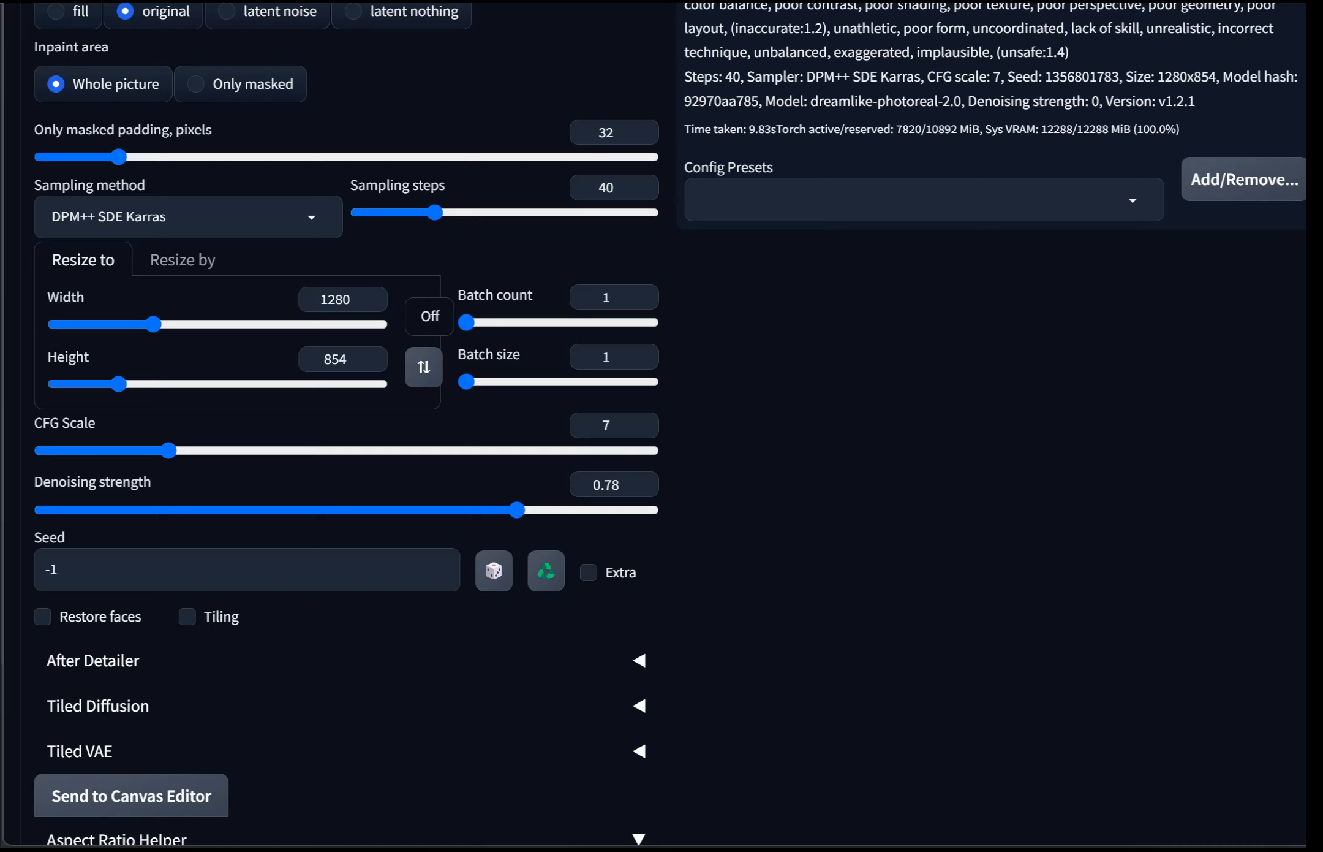
# Step: Set the batch size to 2 and the sampling steps to 20
pyautogui.moveTo(467, 382)
pyautogui.mouseDown()
pyautogui.moveTo(519, 382)
pyautogui.moveTo(493, 382)
pyautogui.mouseUp()
pyautogui.moveTo(434, 213); pyautogui.dragTo(397, 213)
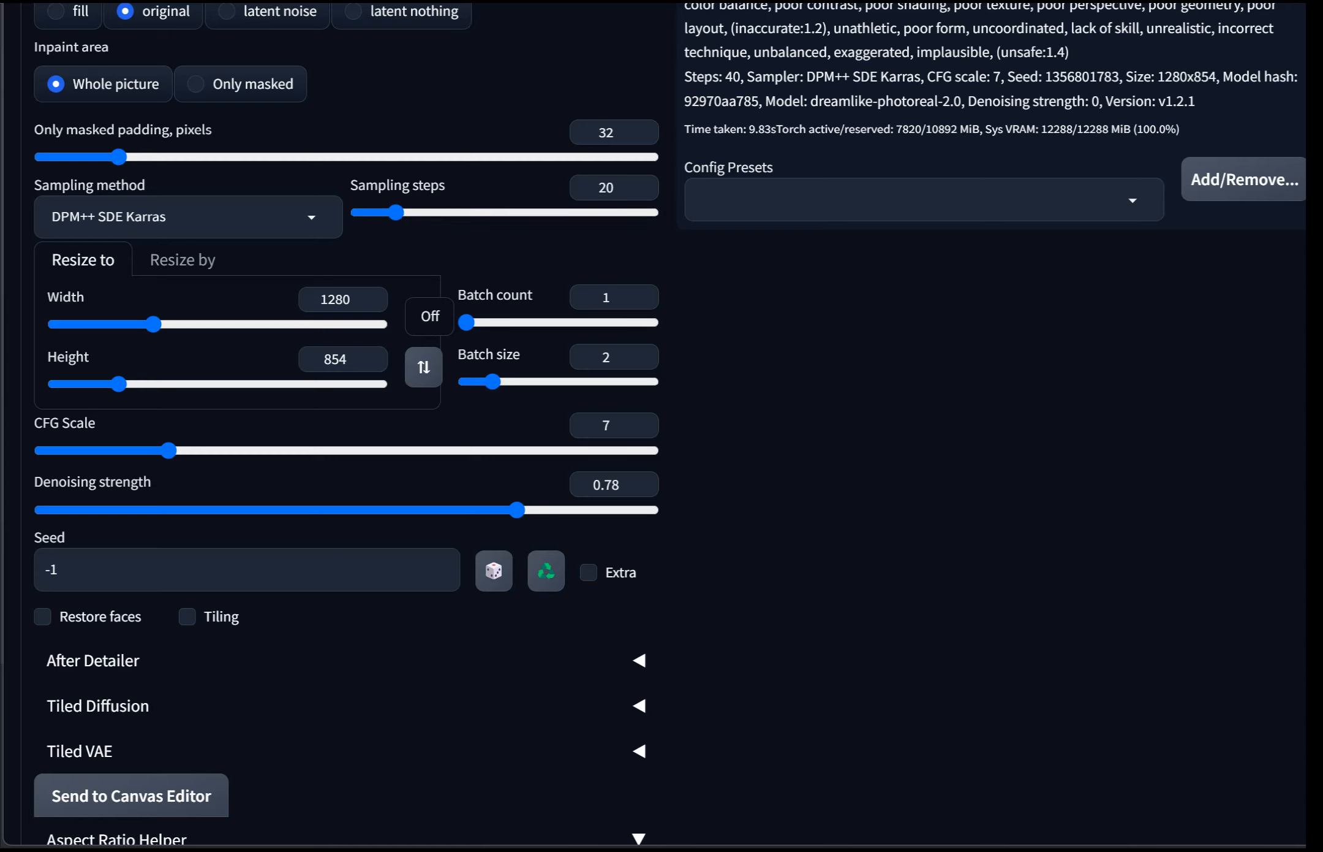
# Step: Change the sampling method to Euler a
pyautogui.scroll(3, 343, 429)
pyautogui.click(184, 429)
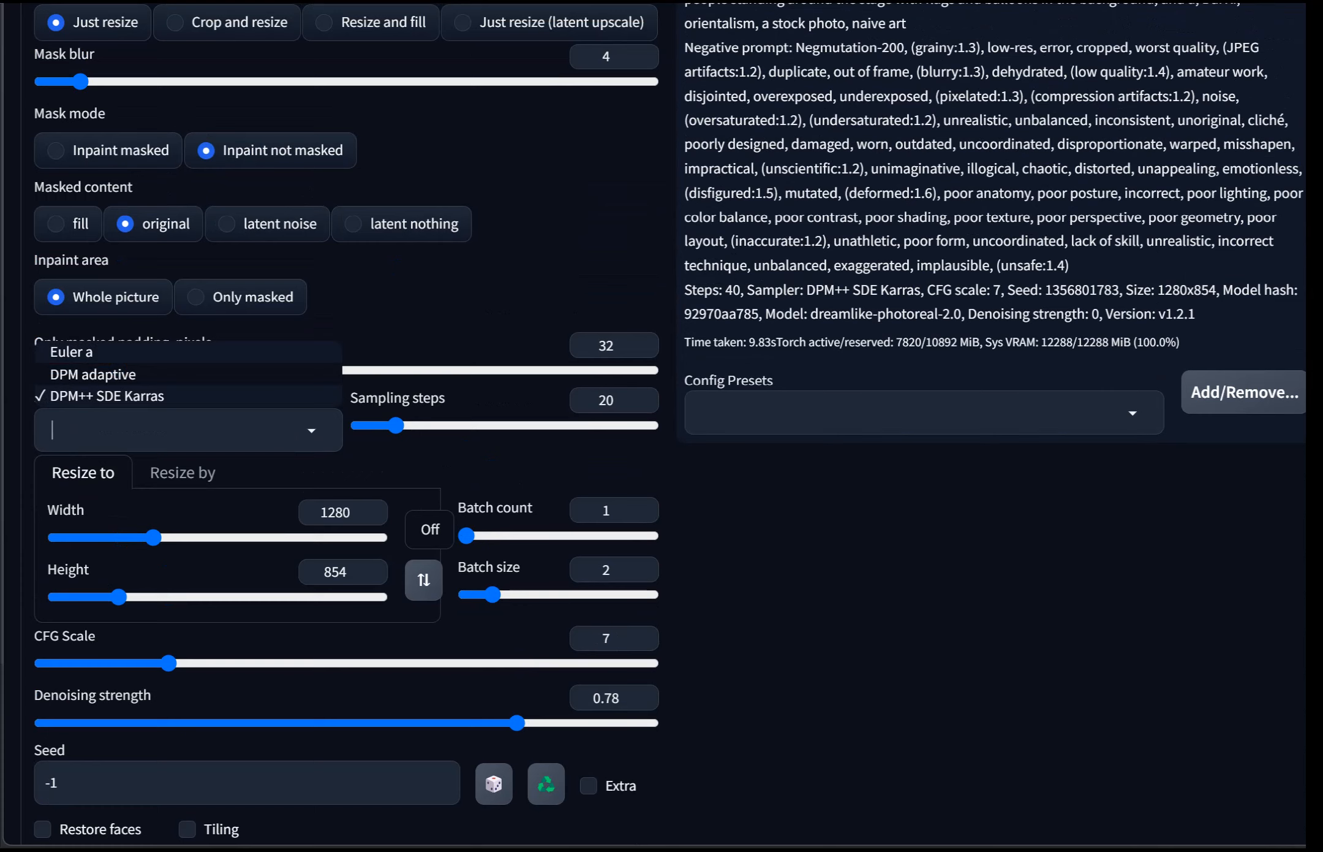
pyautogui.click(72, 352)
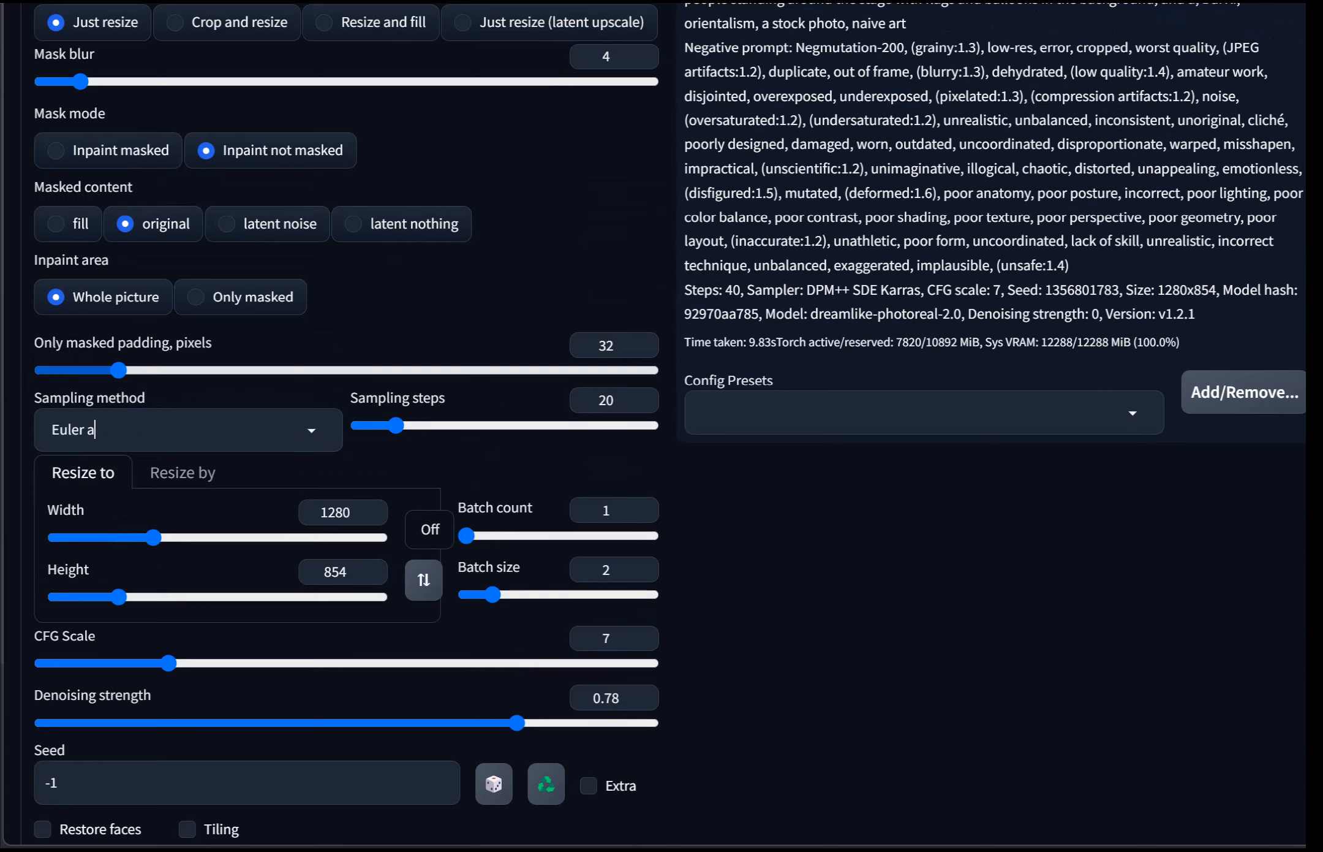
# Step: Generate inpainted images from the masked photo with the new settings
pyautogui.scroll(4, 343, 429)
pyautogui.scroll(10, 661, 429)
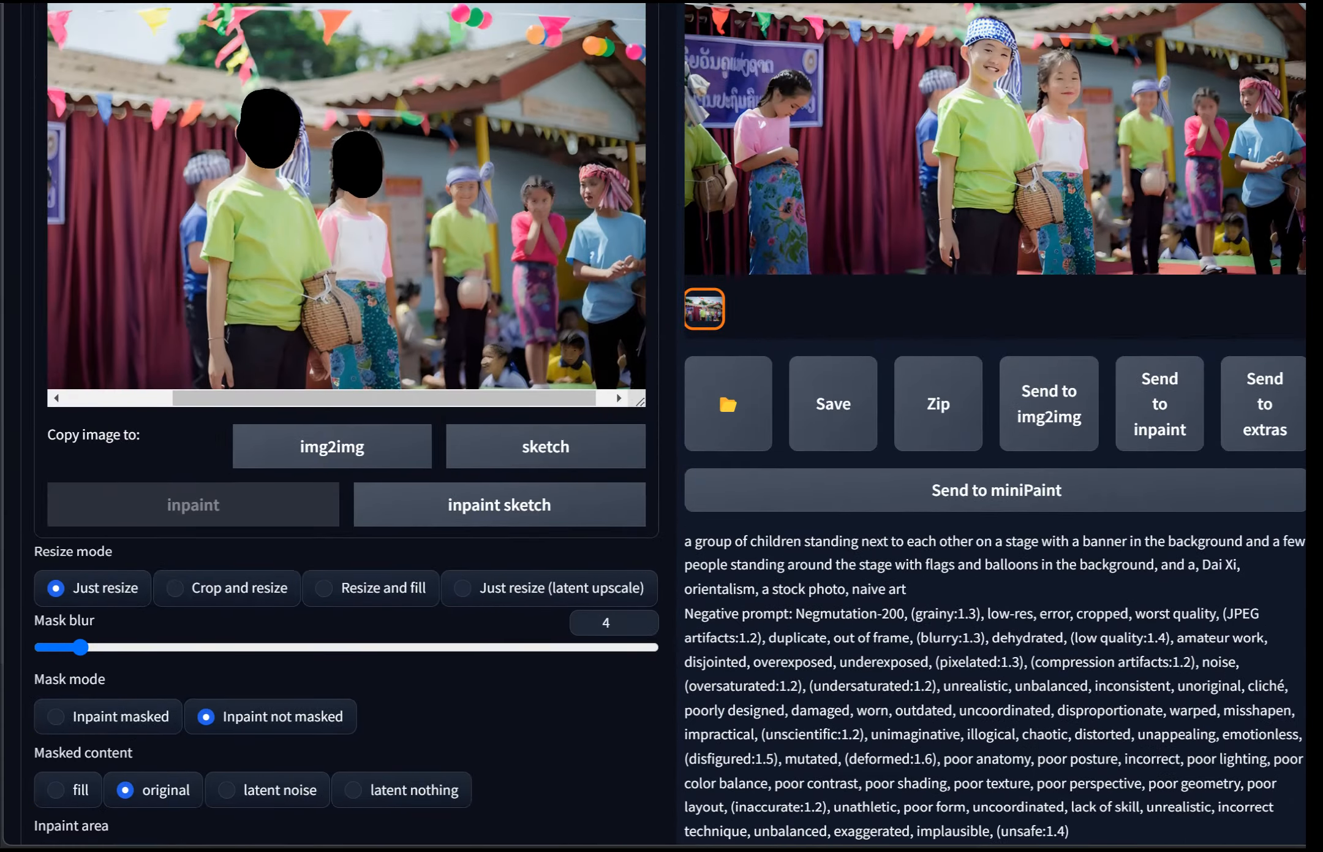
pyautogui.scroll(-5, 349, 579)
pyautogui.moveTo(453, 577); pyautogui.dragTo(341, 578)
pyautogui.scroll(-1, 588, 684)
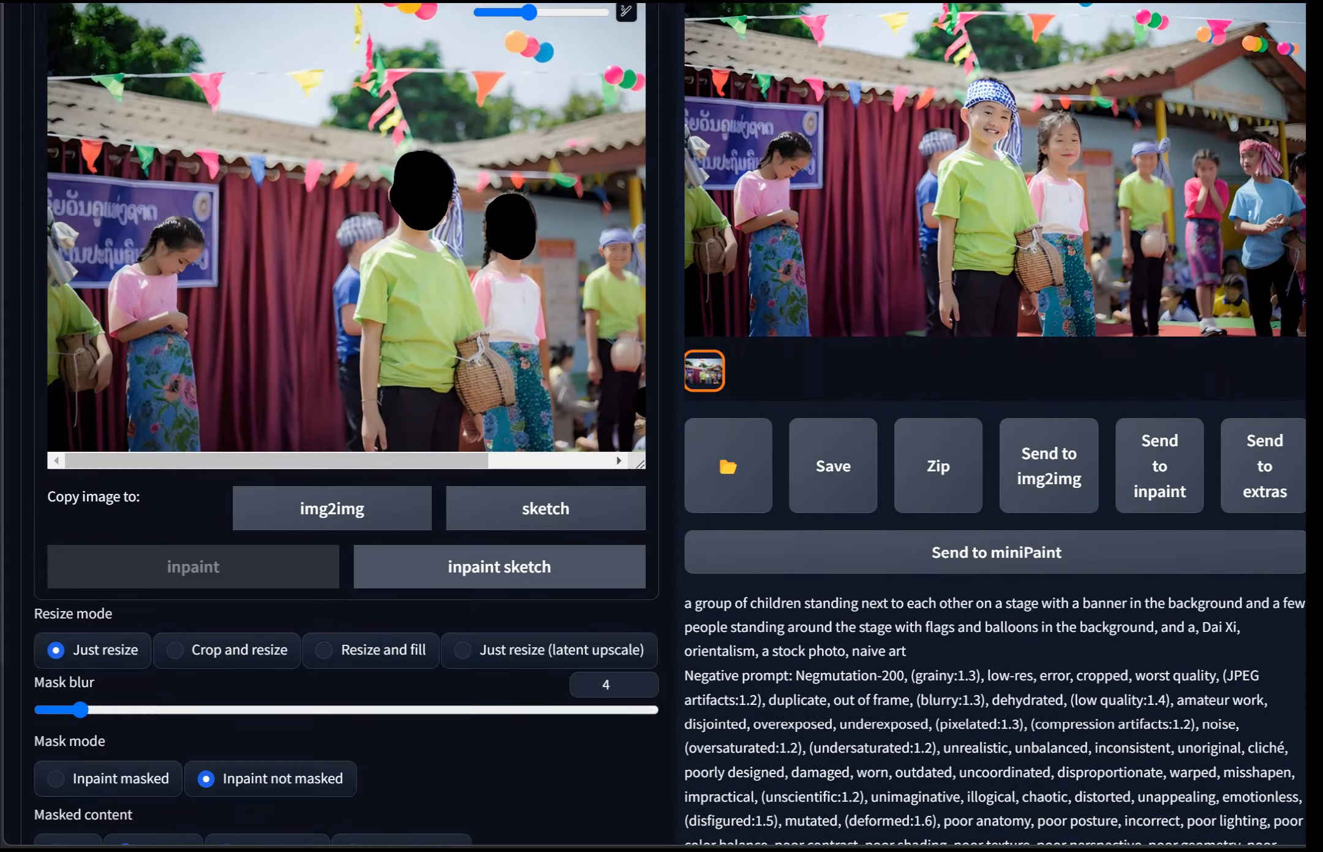
pyautogui.scroll(-1, 662, 429)
pyautogui.scroll(7, 857, 417)
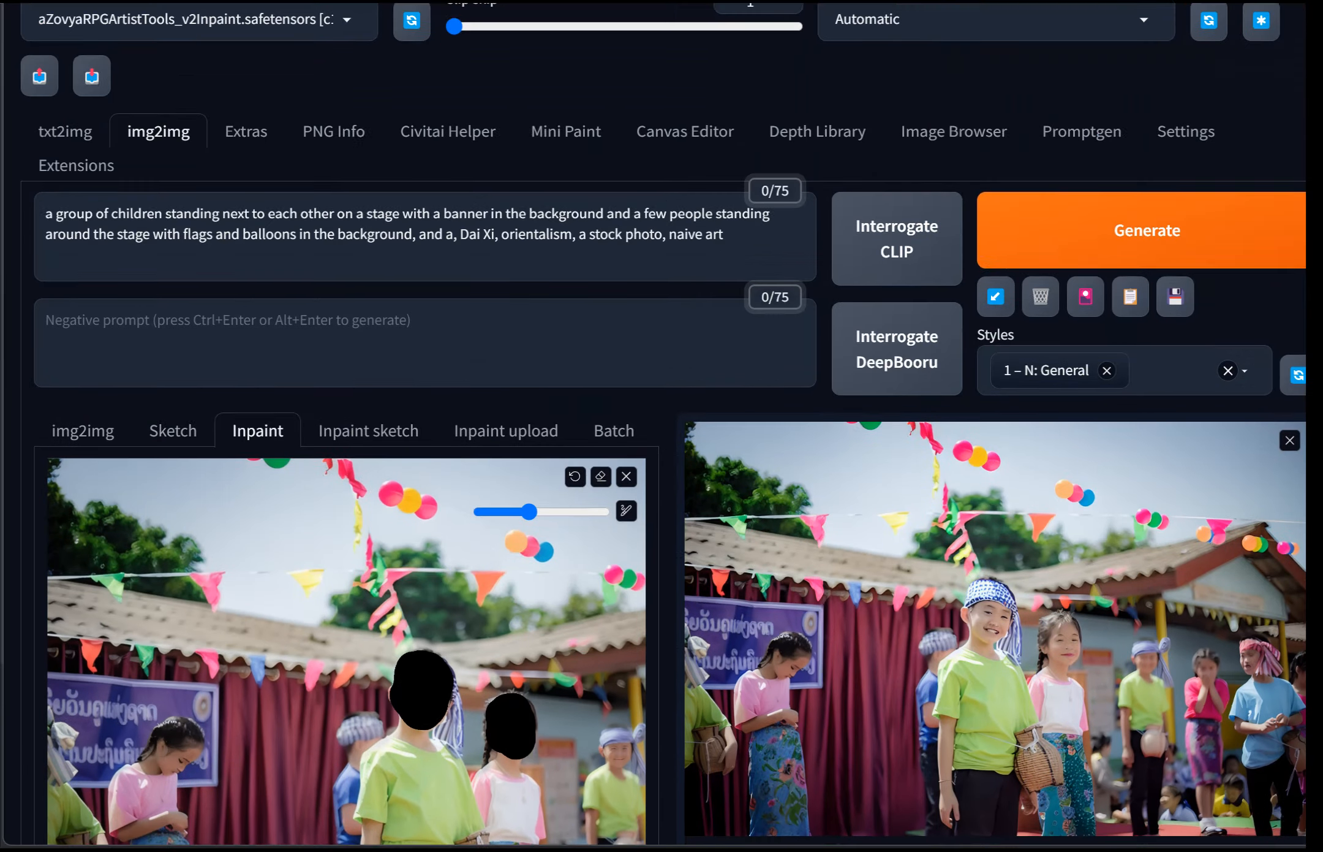
pyautogui.click(1164, 275)
# Step: Review the inpainting settings below the canvas
pyautogui.scroll(-3, 662, 429)
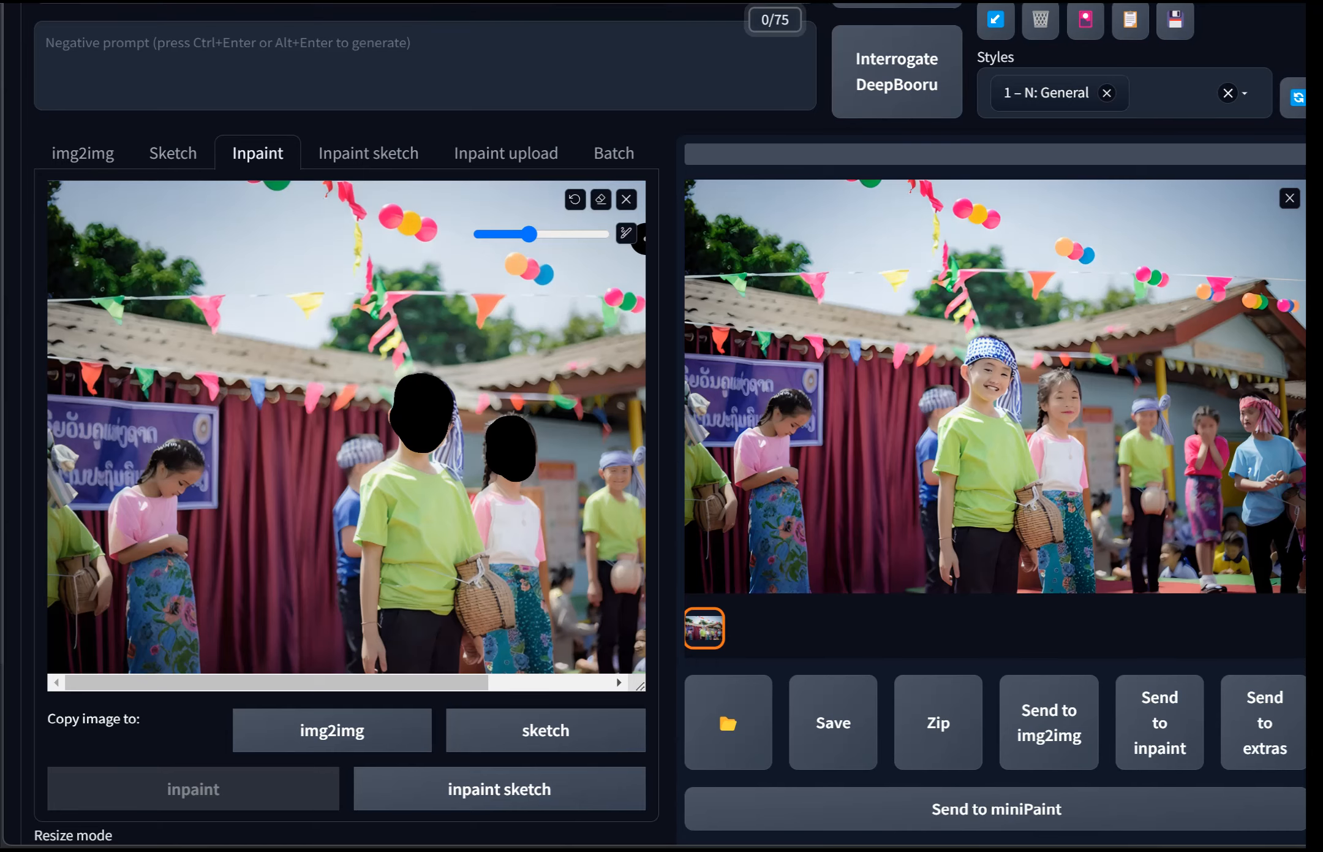
pyautogui.scroll(-9, 670, 423)
pyautogui.scroll(-4, 670, 423)
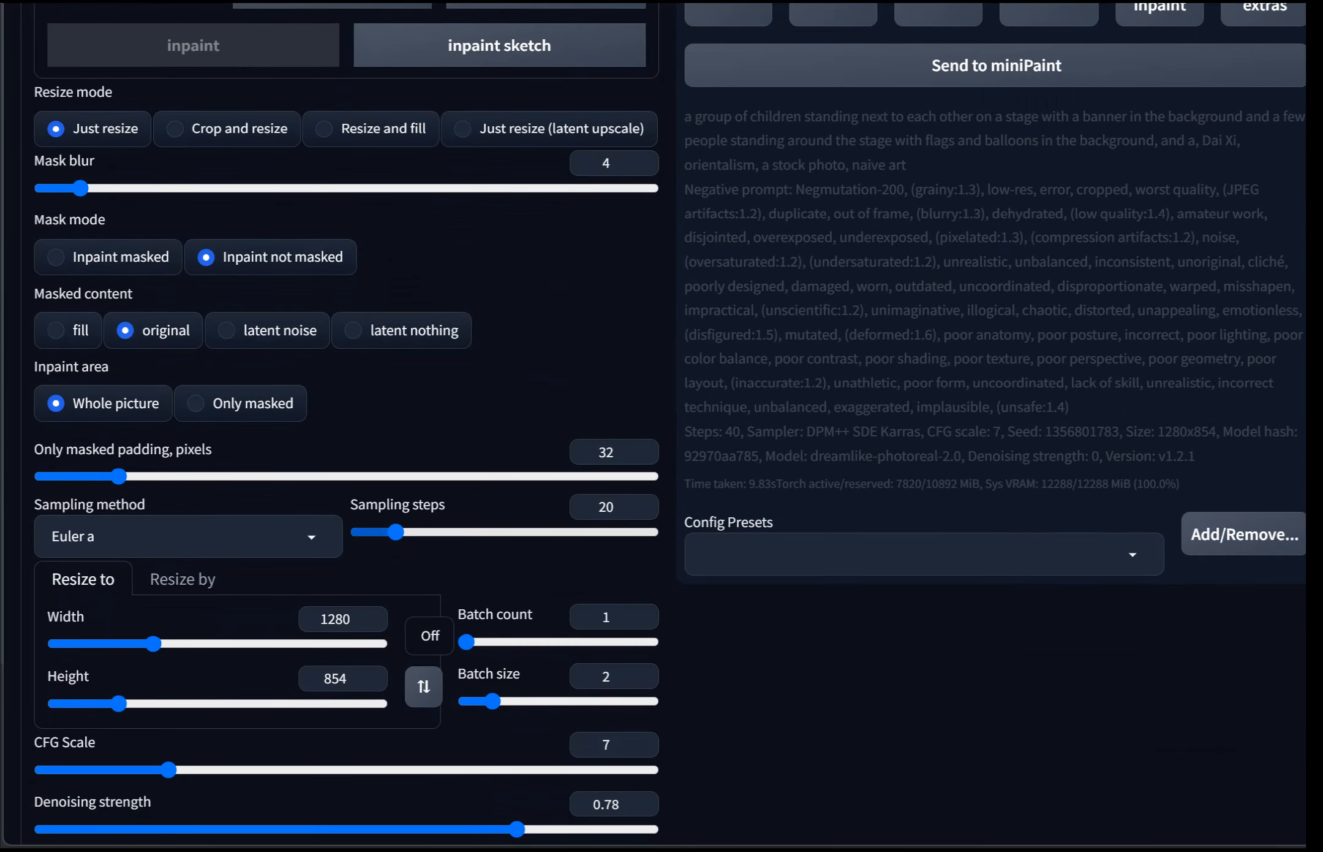
pyautogui.scroll(11, 670, 423)
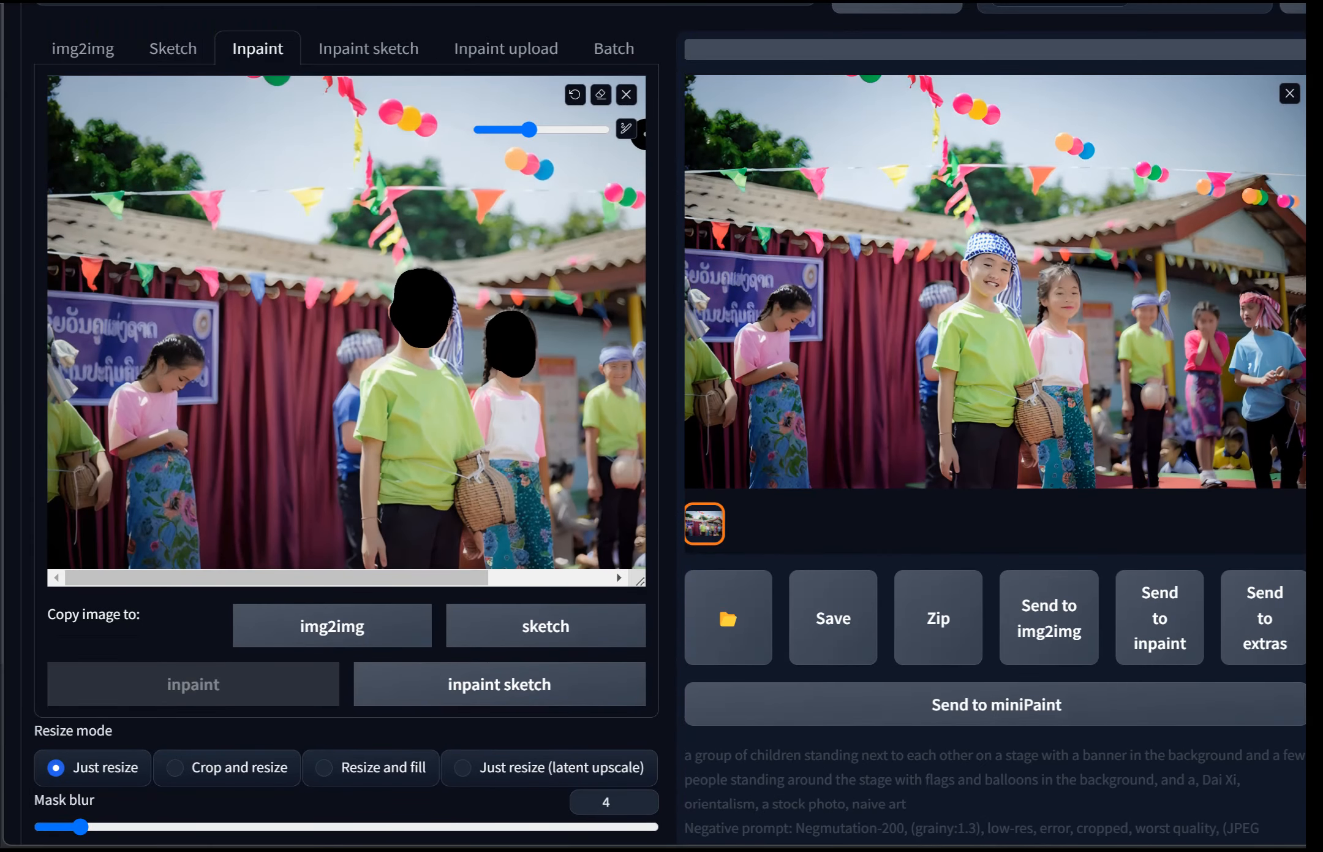
pyautogui.scroll(2, 669, 423)
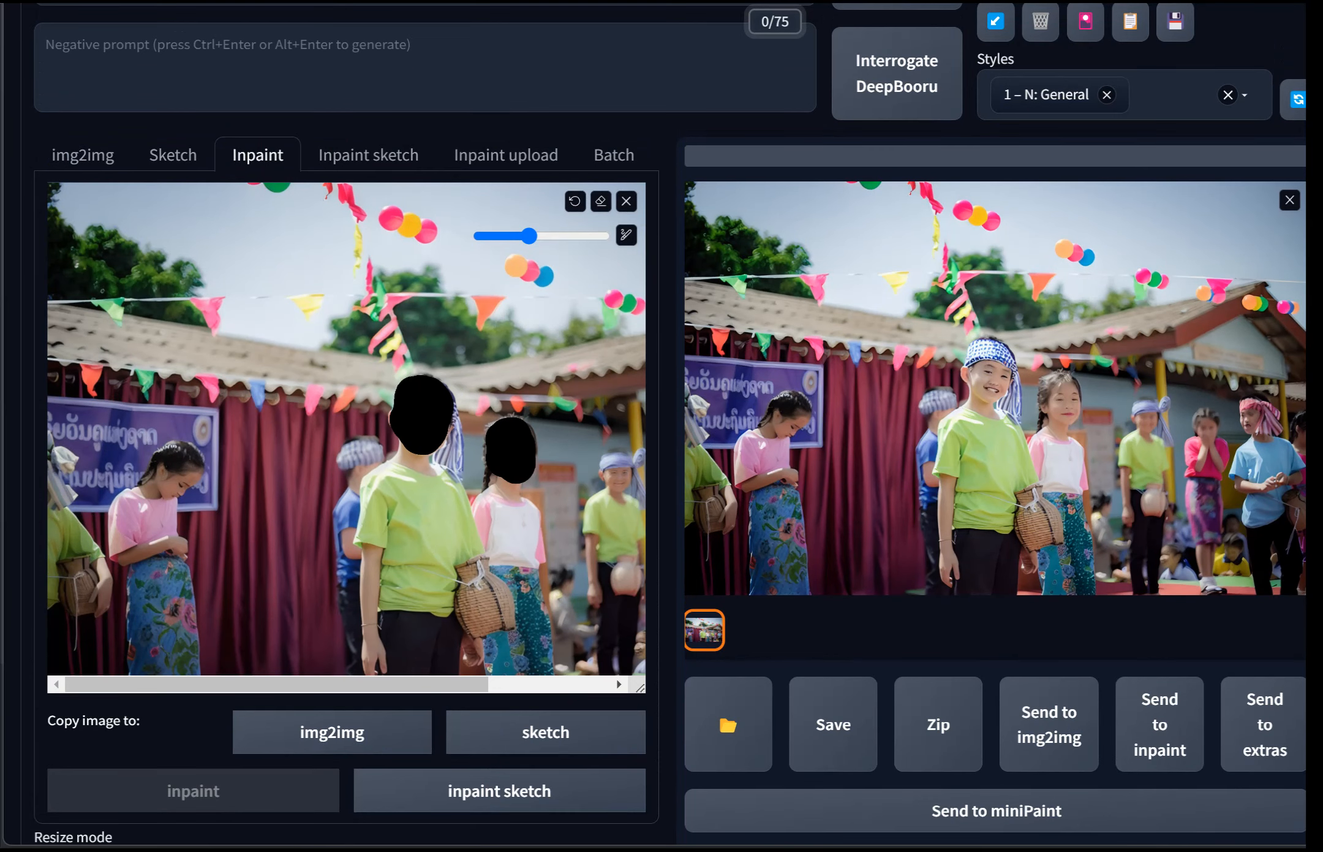
# Step: Switch to the webui console window to check generation progress, then minimize it
pyautogui.hotkey('alt', 'Tab')
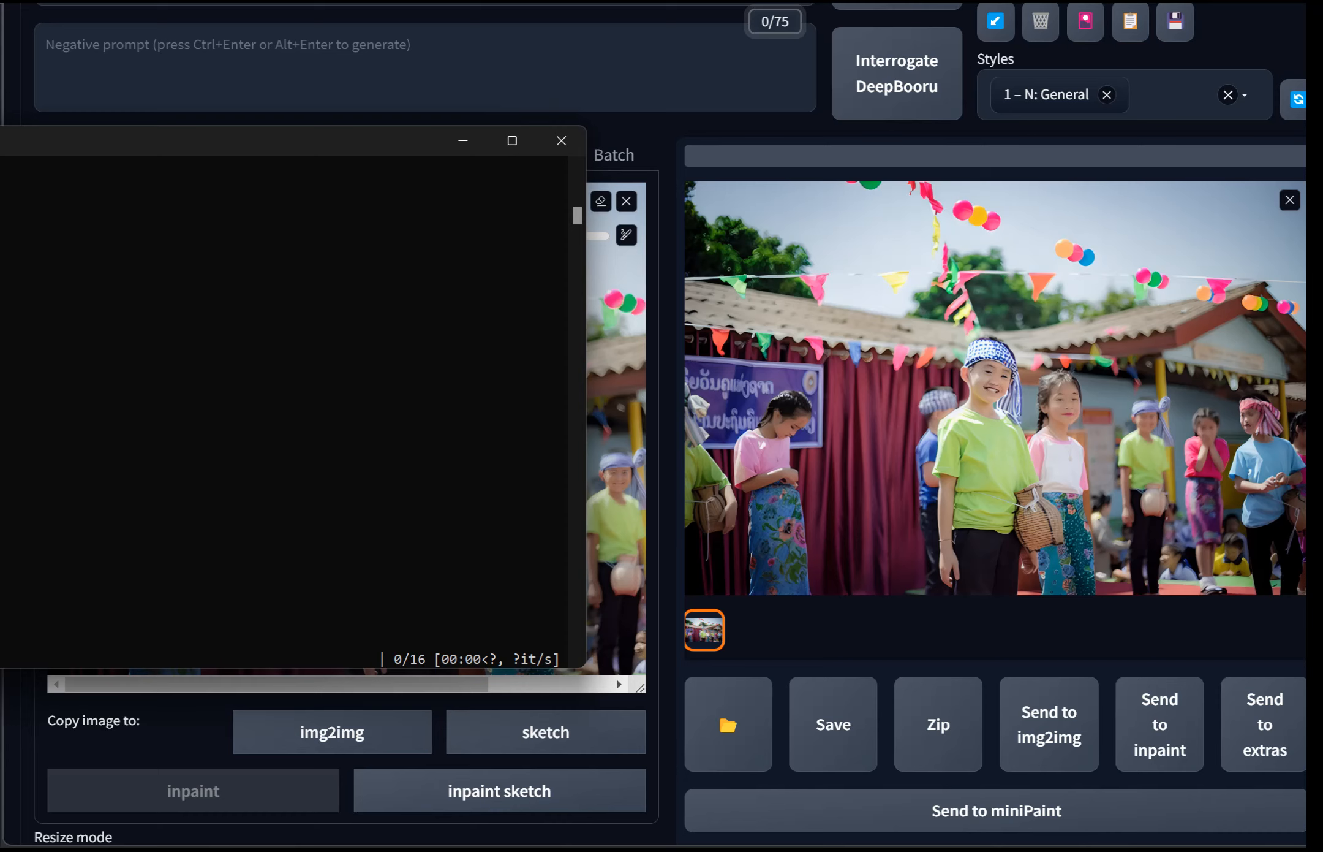
pyautogui.moveTo(5, 146); pyautogui.dragTo(437, 120)
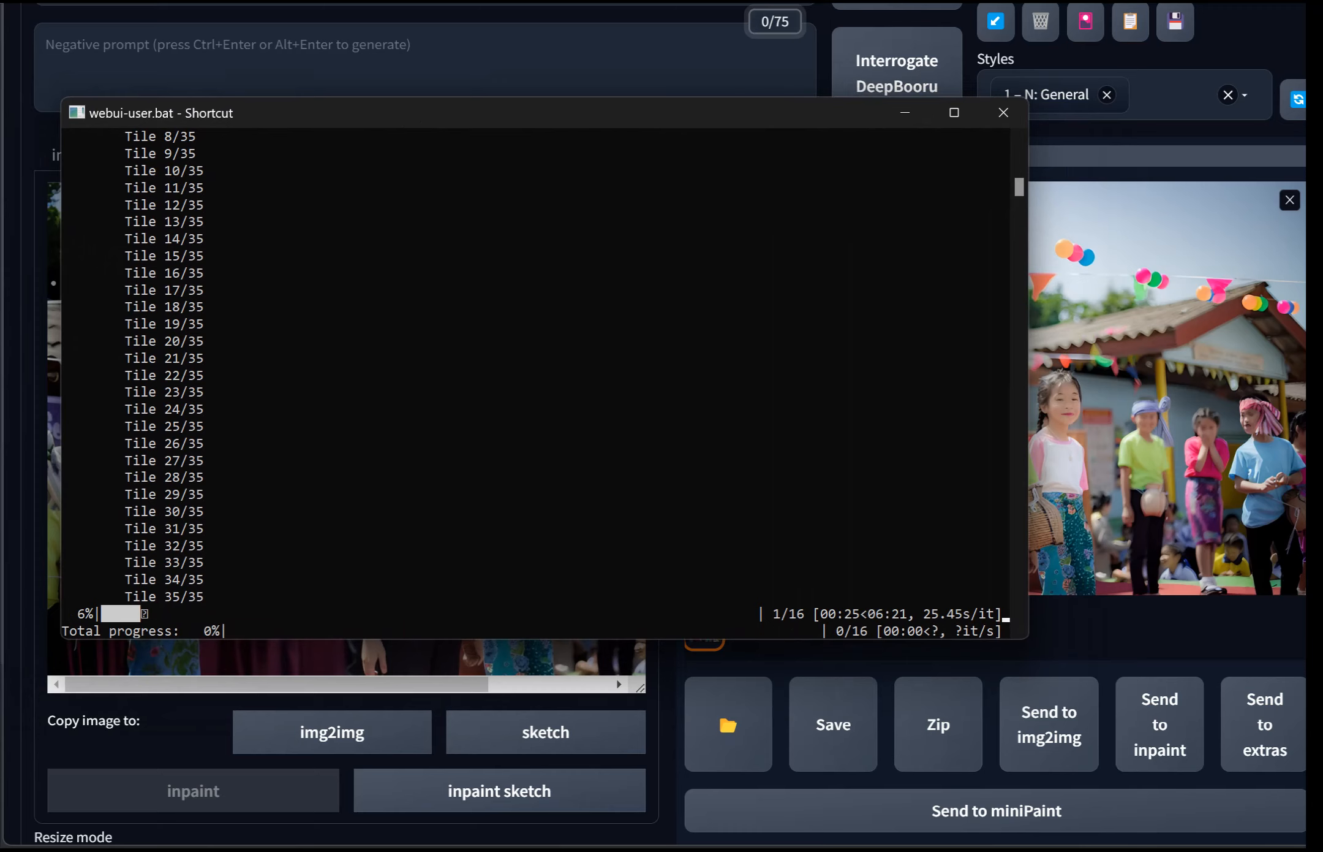
pyautogui.moveTo(273, 119); pyautogui.dragTo(291, 159)
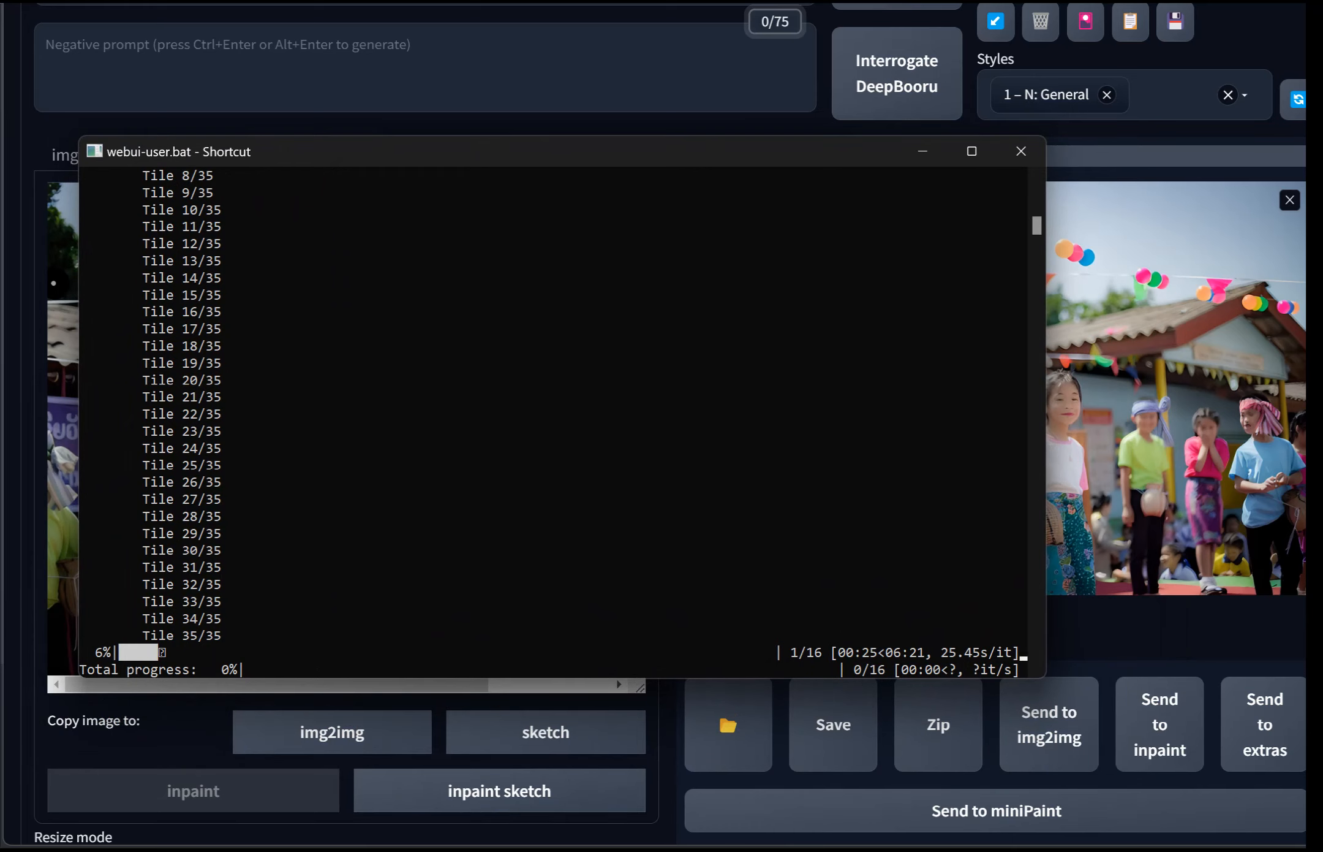
pyautogui.moveTo(575, 153)
pyautogui.mouseDown()
pyautogui.moveTo(602, 176)
pyautogui.moveTo(590, 166)
pyautogui.mouseUp()
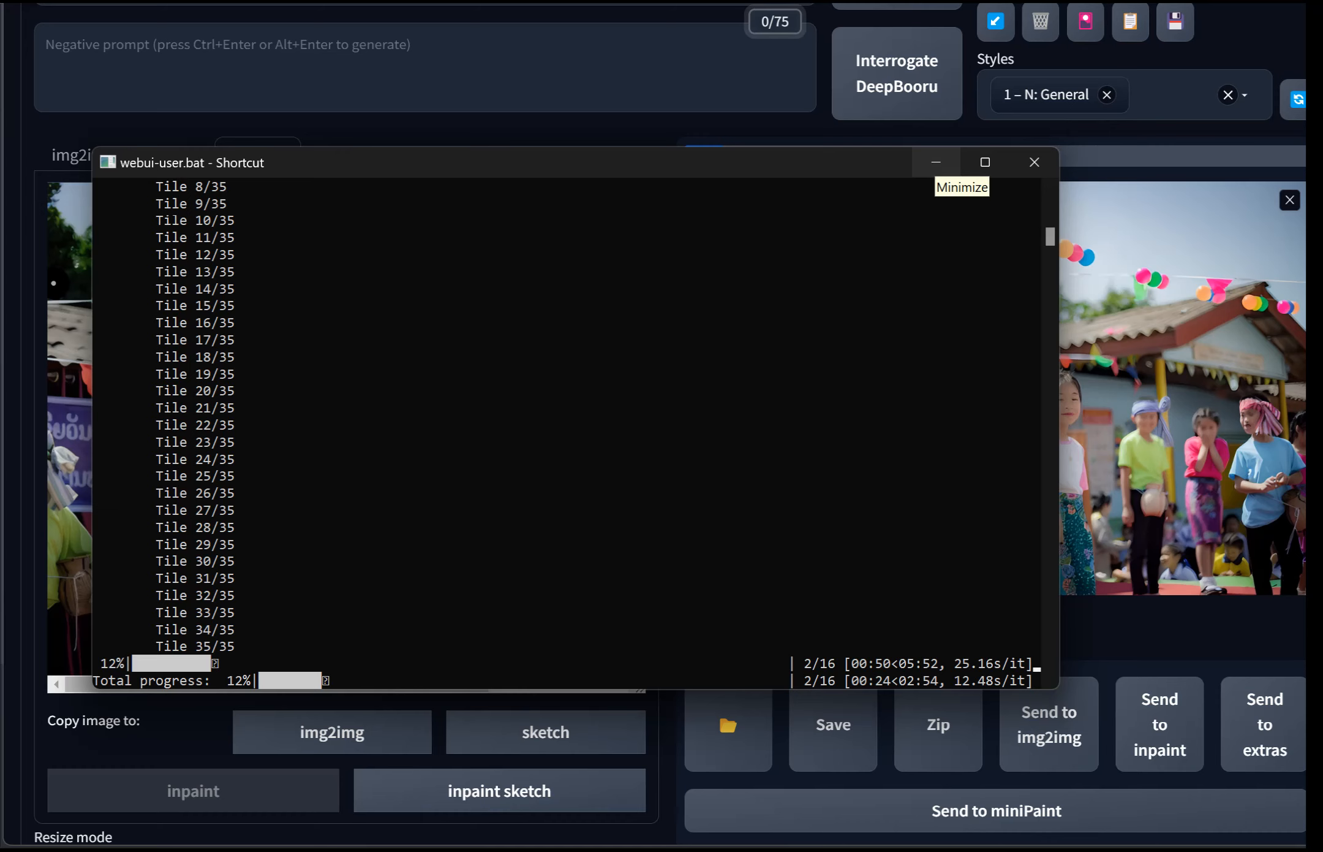
pyautogui.moveTo(870, 169); pyautogui.dragTo(685, 238)
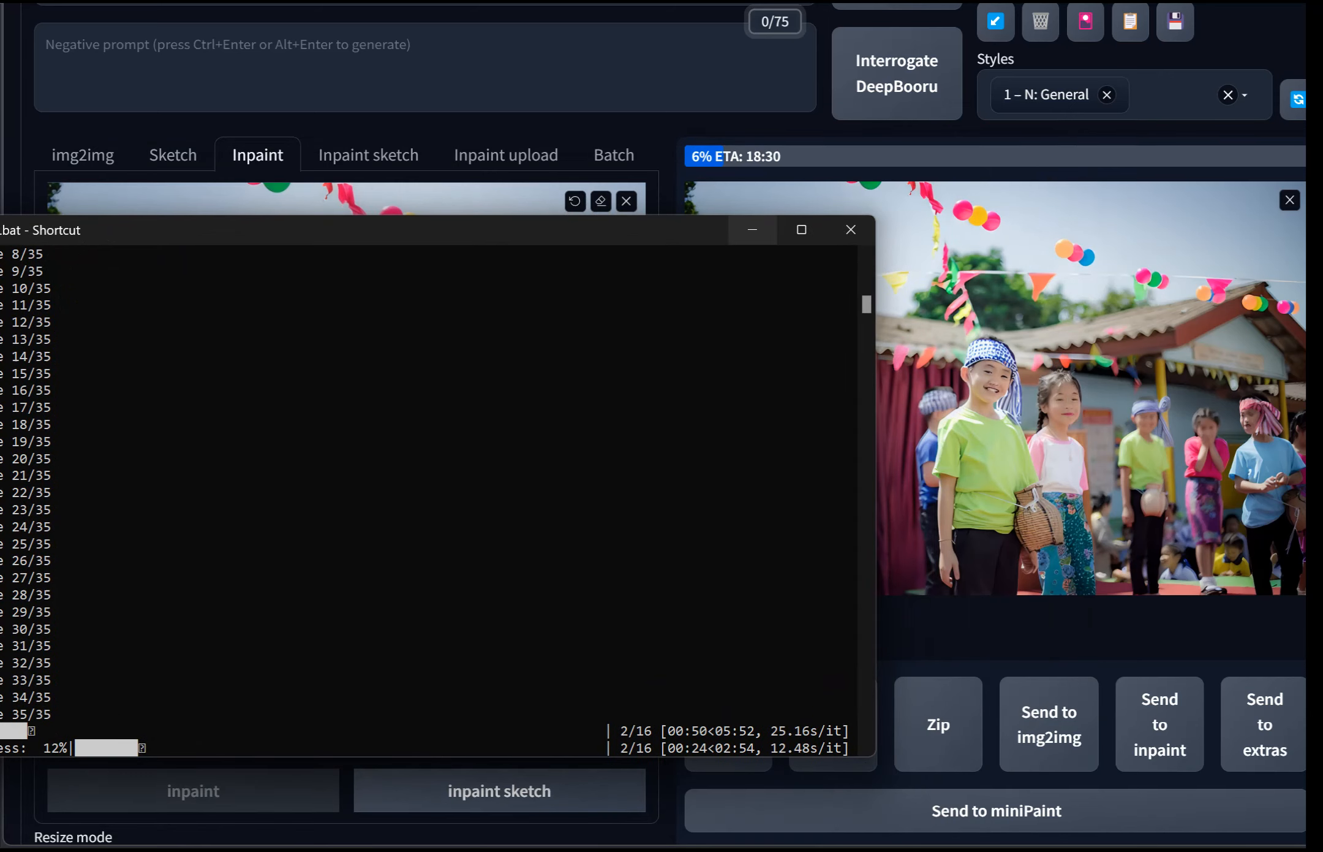
pyautogui.click(753, 229)
# Step: Select the revAnimated_v121Inp-inpainting checkpoint as the Stable Diffusion model
pyautogui.scroll(-10, 753, 229)
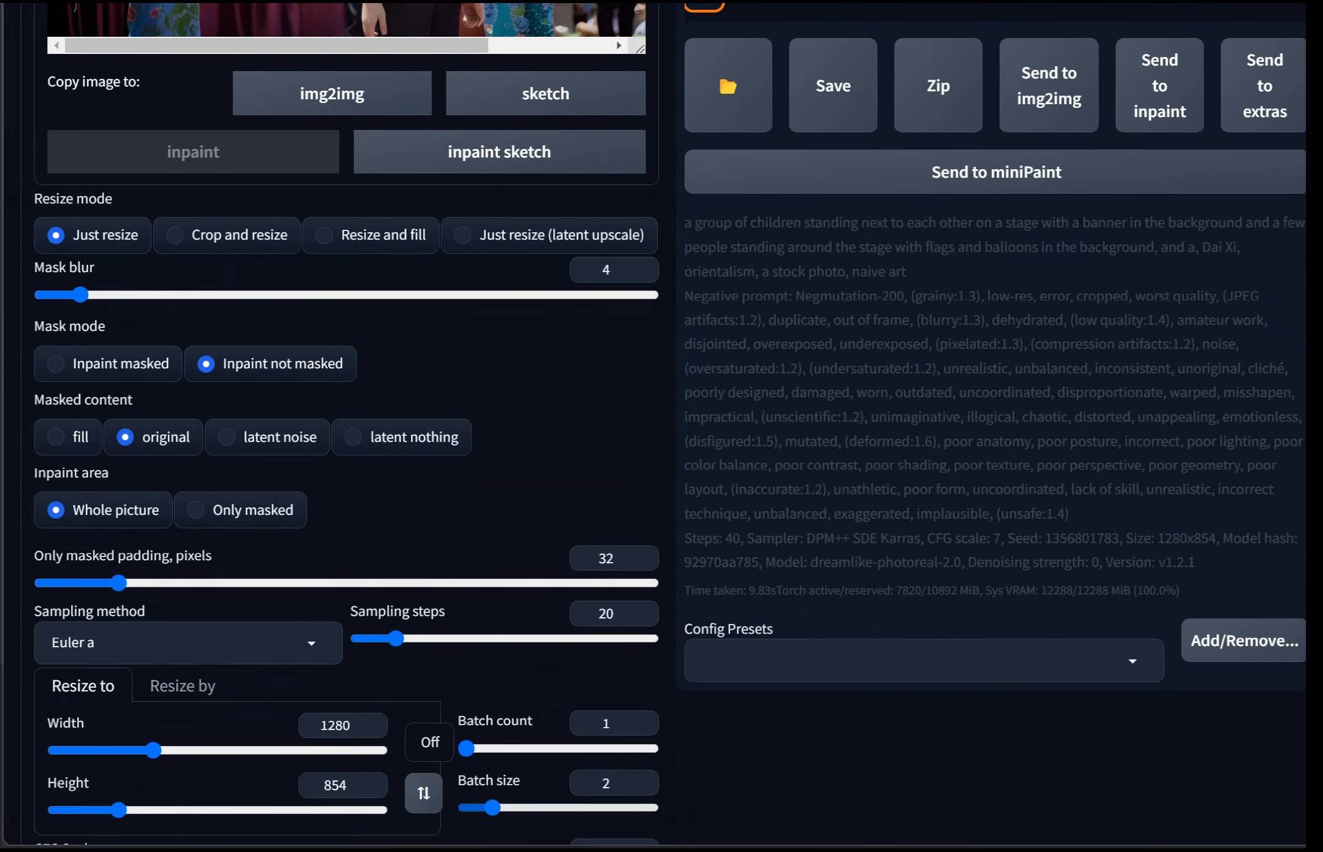
pyautogui.scroll(10, 326, 541)
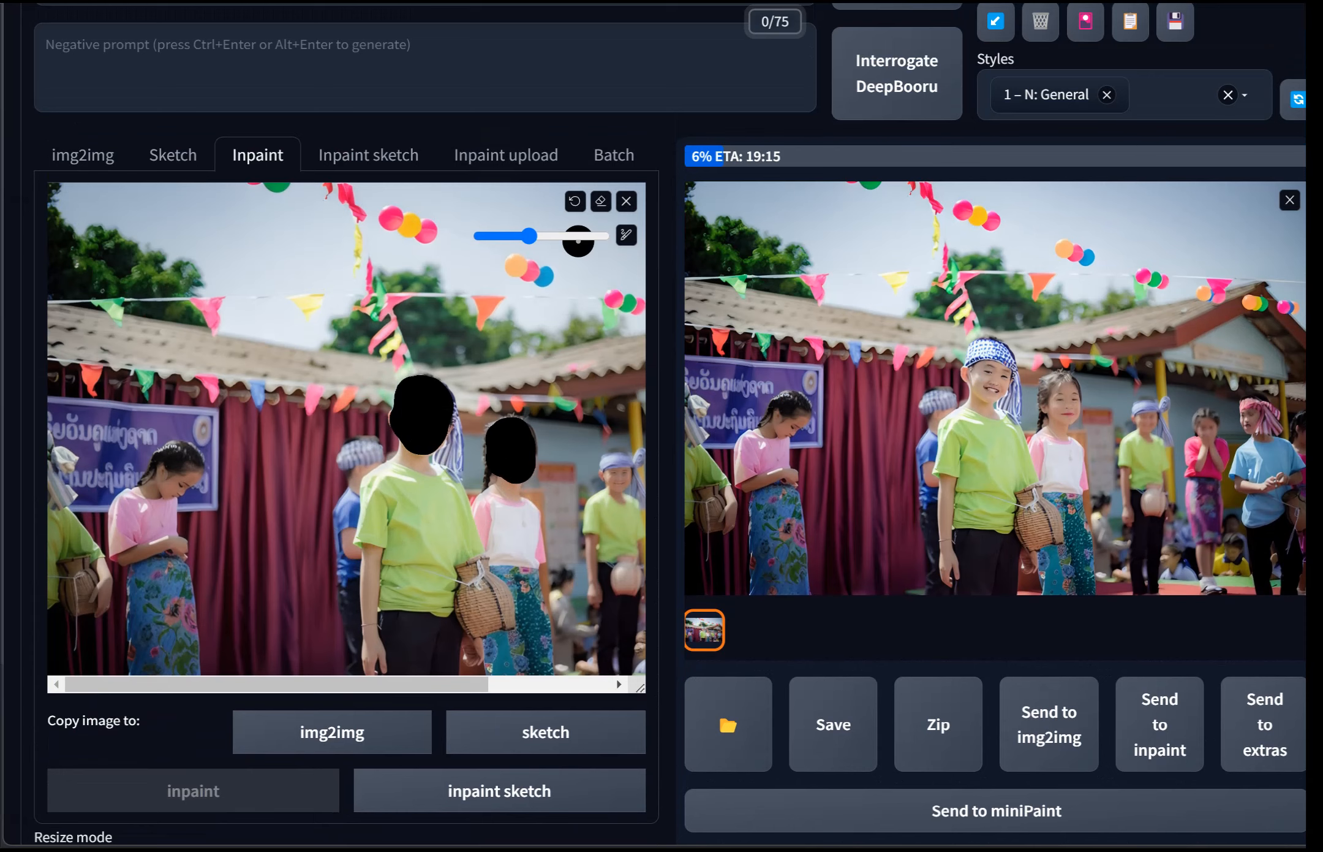
pyautogui.scroll(3, 578, 245)
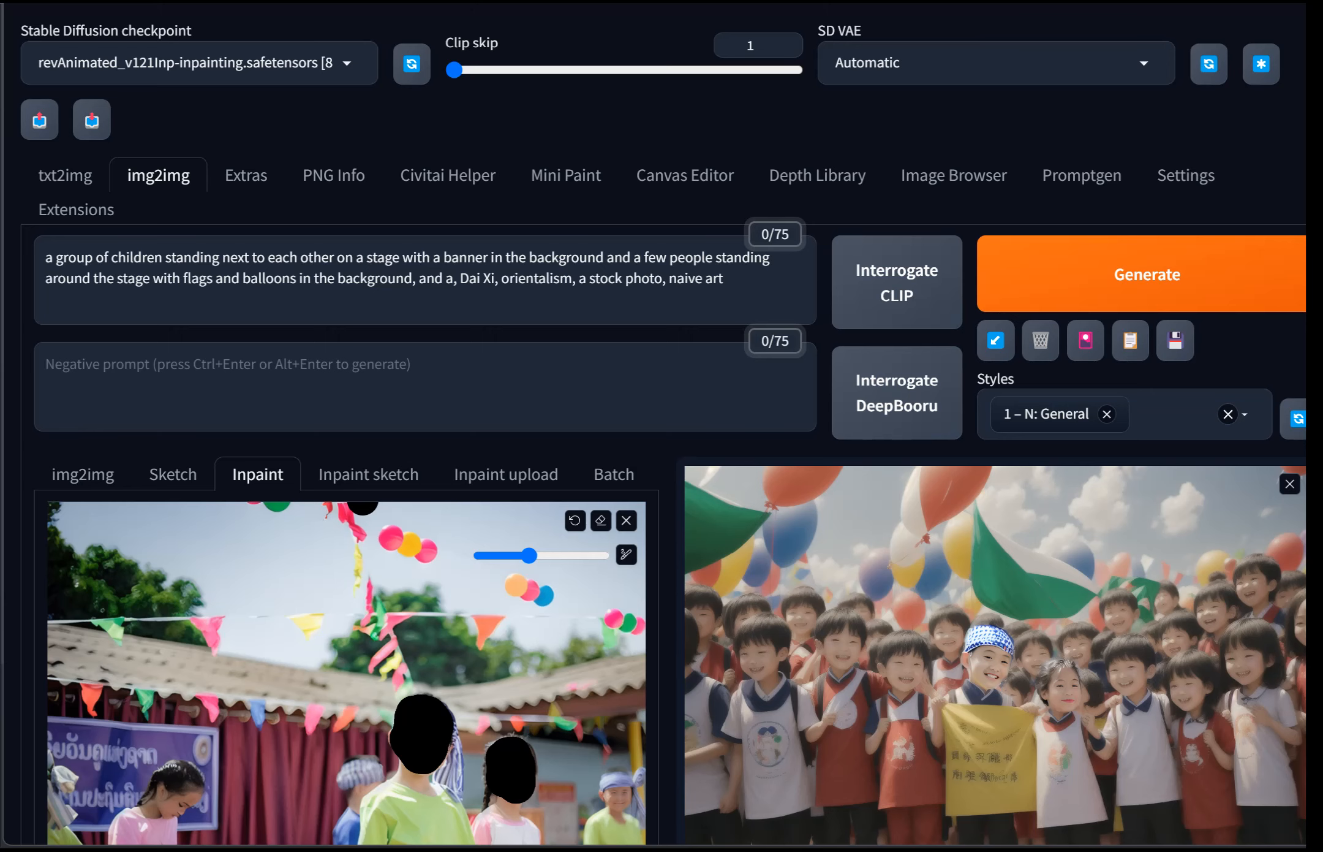
pyautogui.click(200, 62)
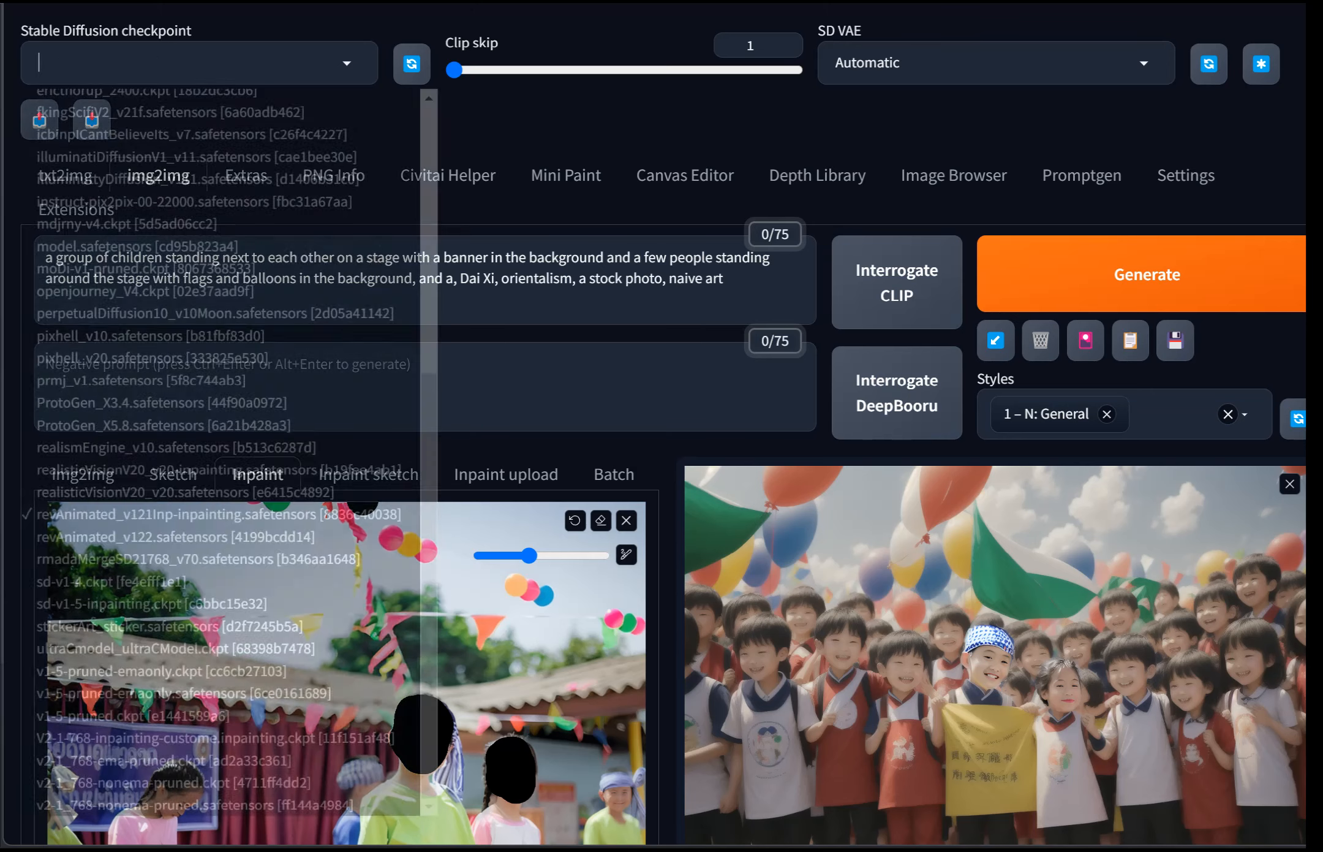
pyautogui.scroll(6, 227, 211)
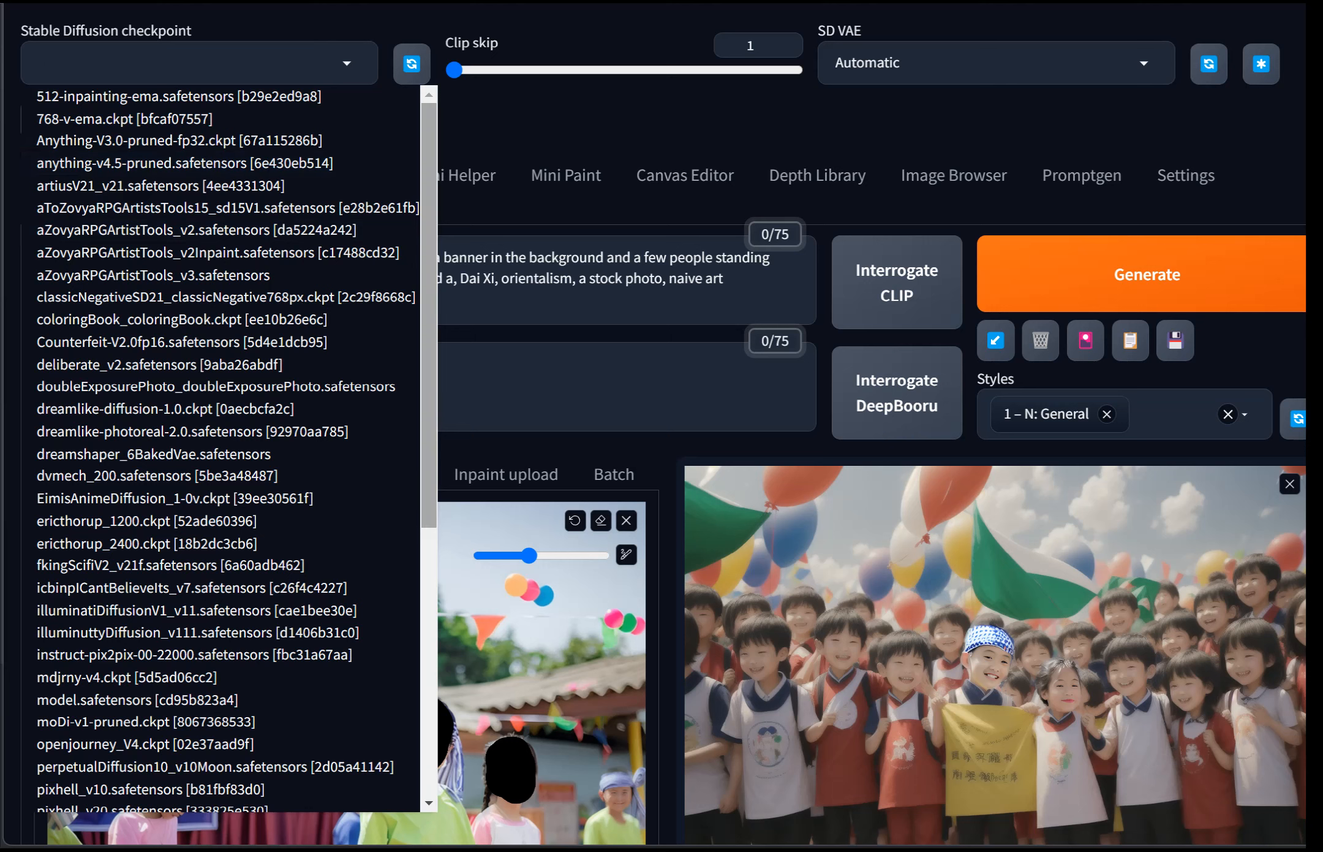
pyautogui.scroll(-1, 236, 450)
pyautogui.scroll(-6, 221, 447)
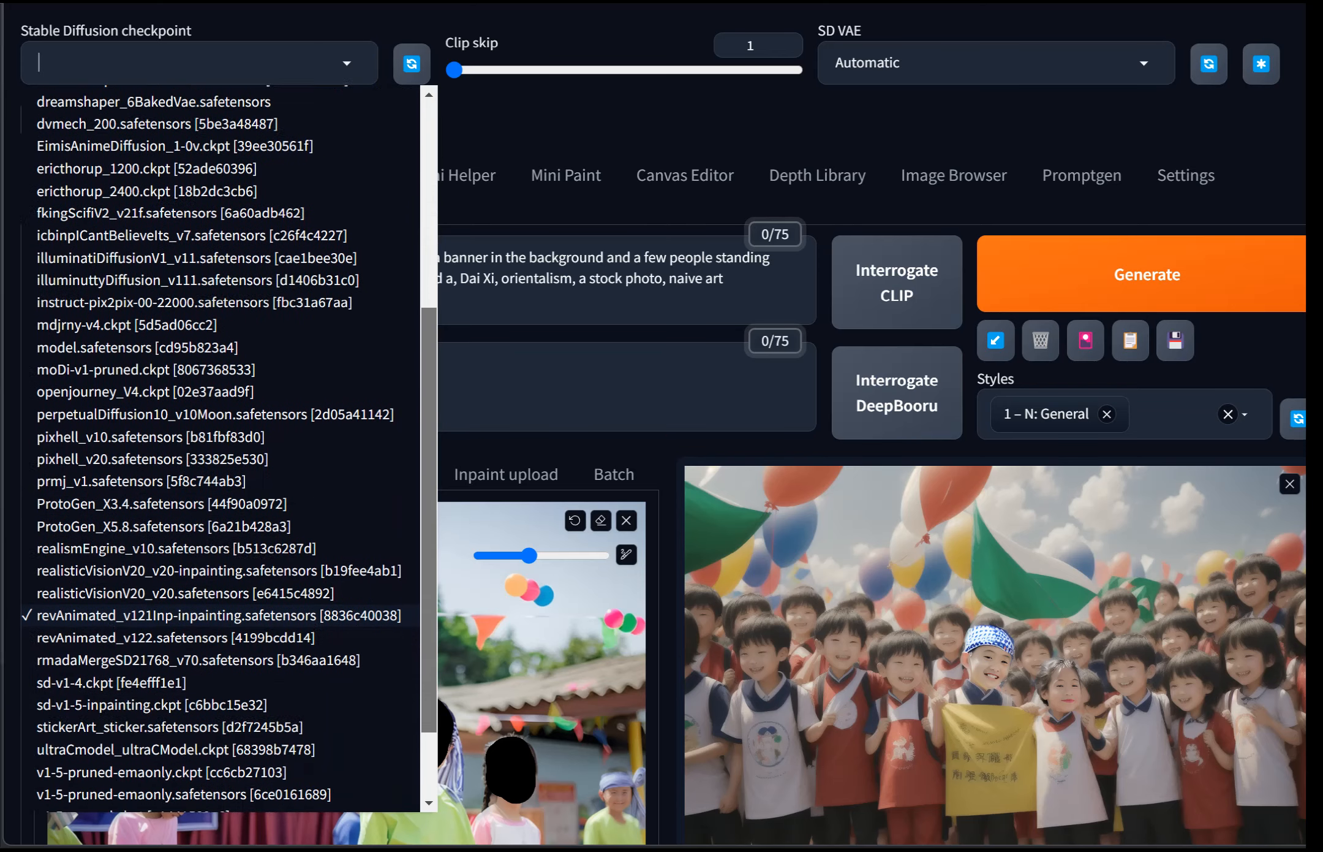
pyautogui.click(218, 550)
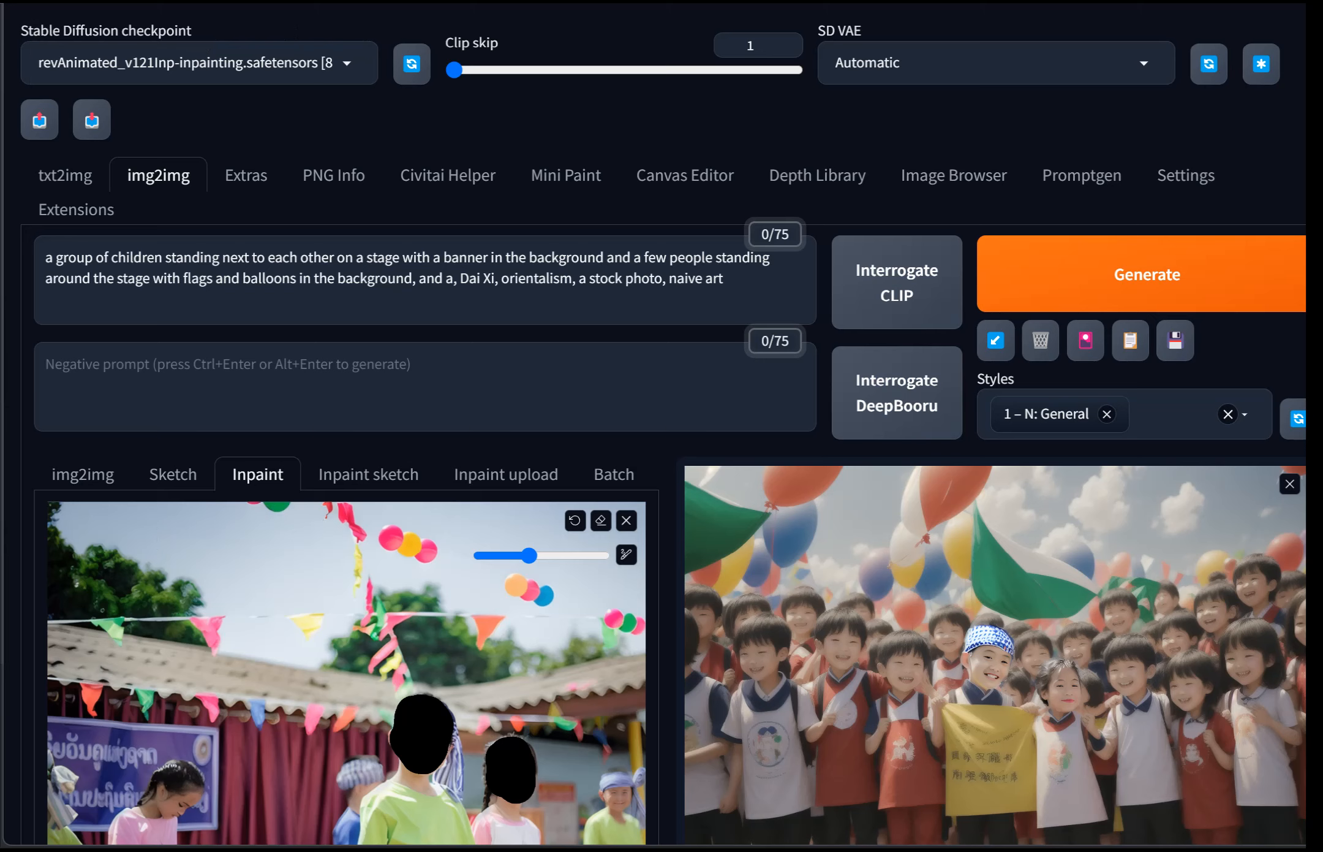
# Step: Replace the prompt with "a boy and girl walking through a neighborhood"
pyautogui.click(724, 279)
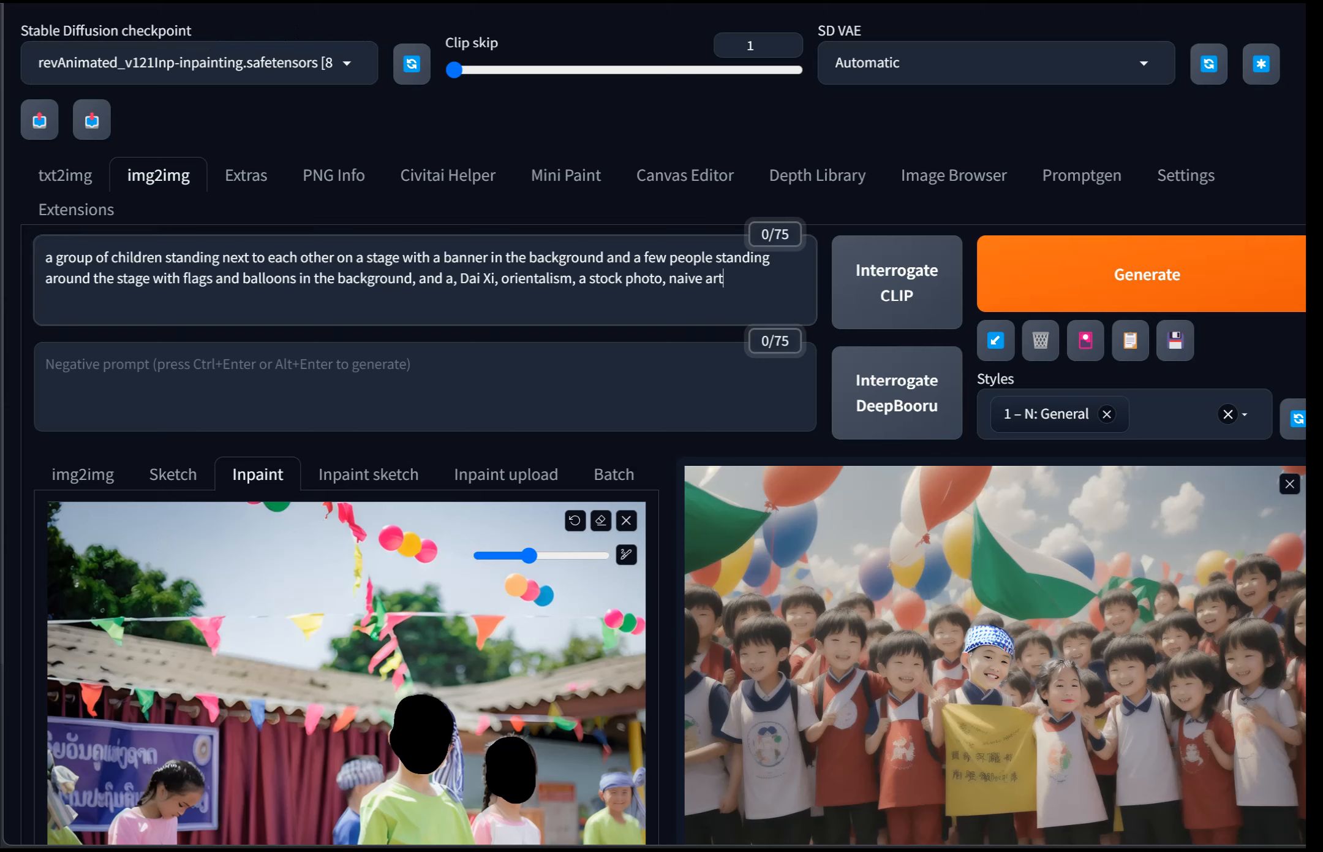
pyautogui.hotkey('ctrl', 'a')
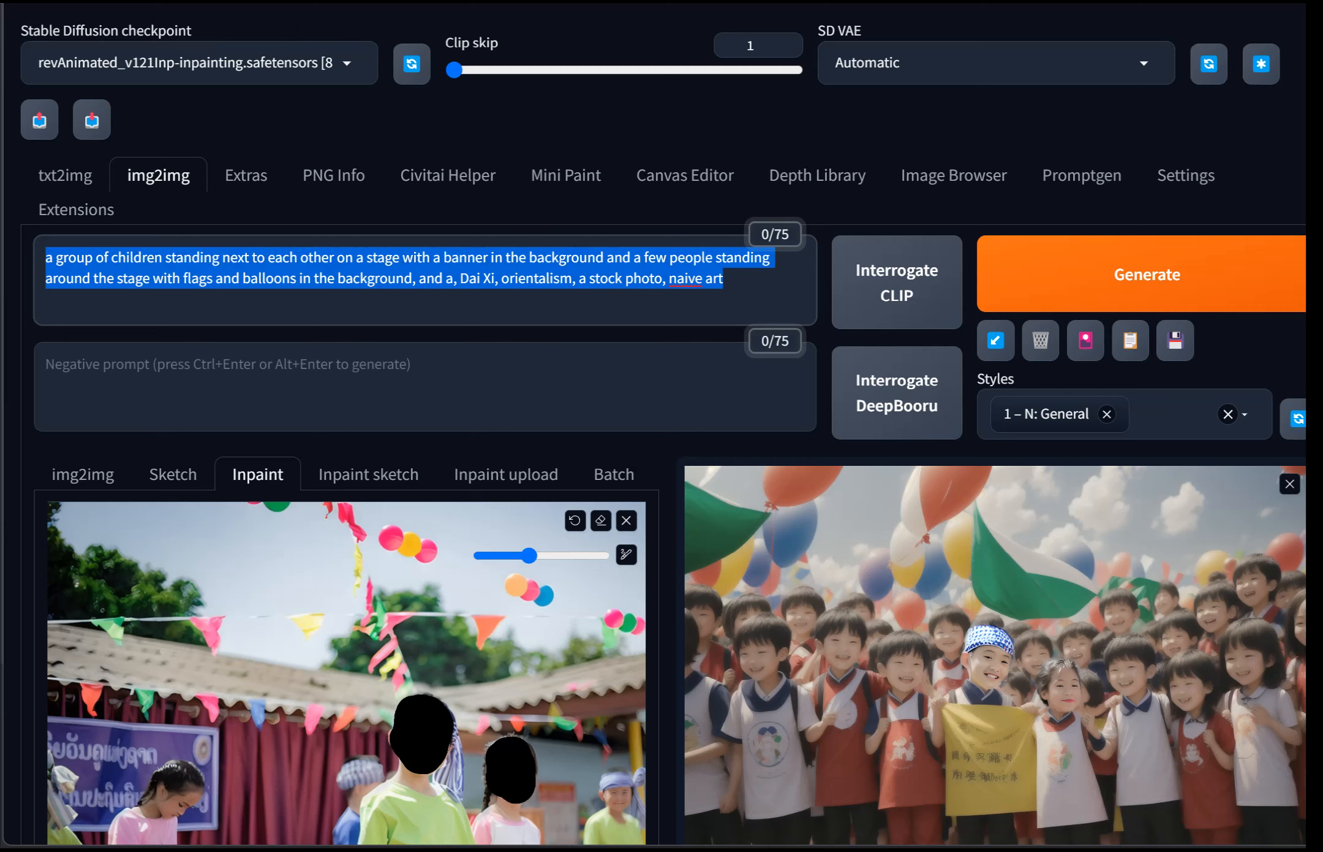
pyautogui.press('BackSpace')
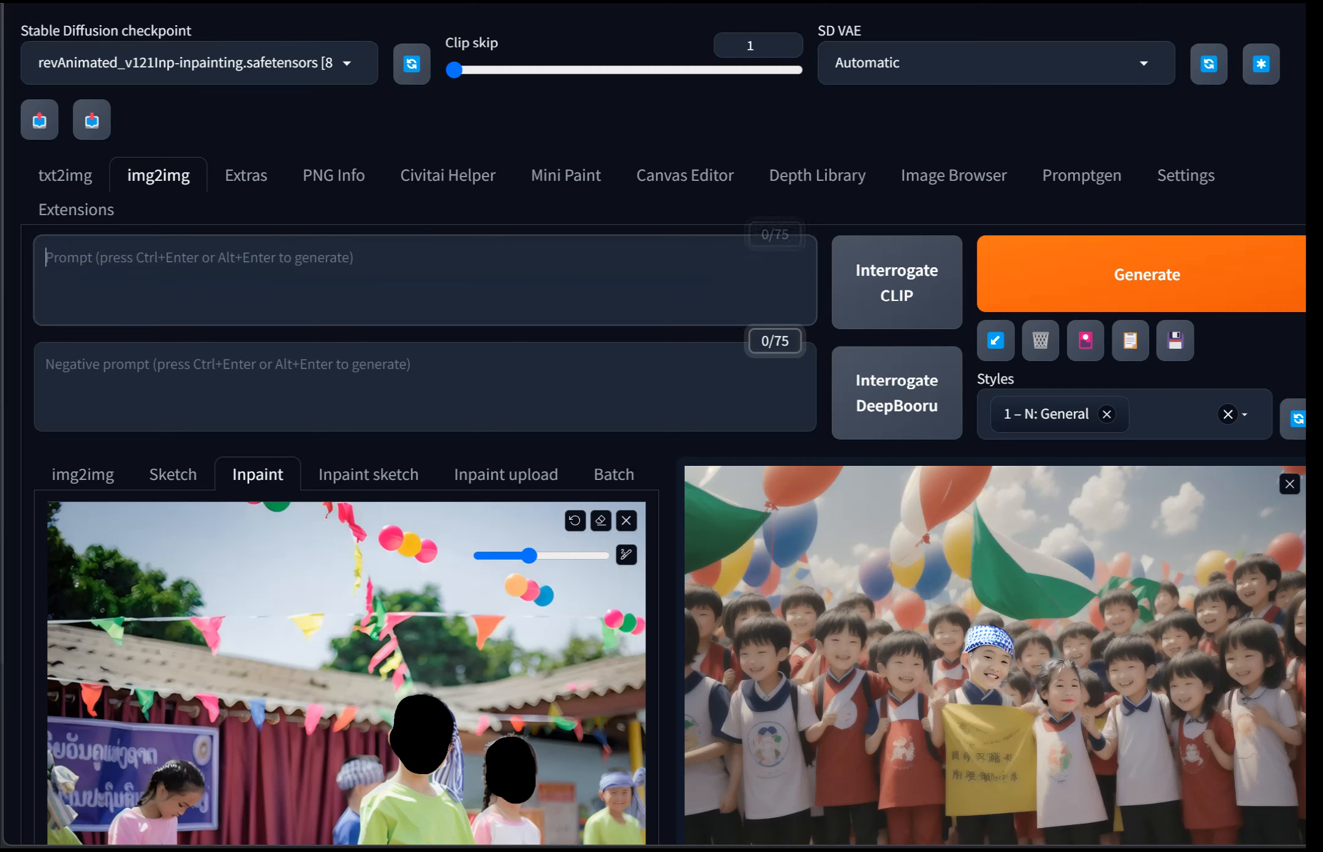
pyautogui.write('a')
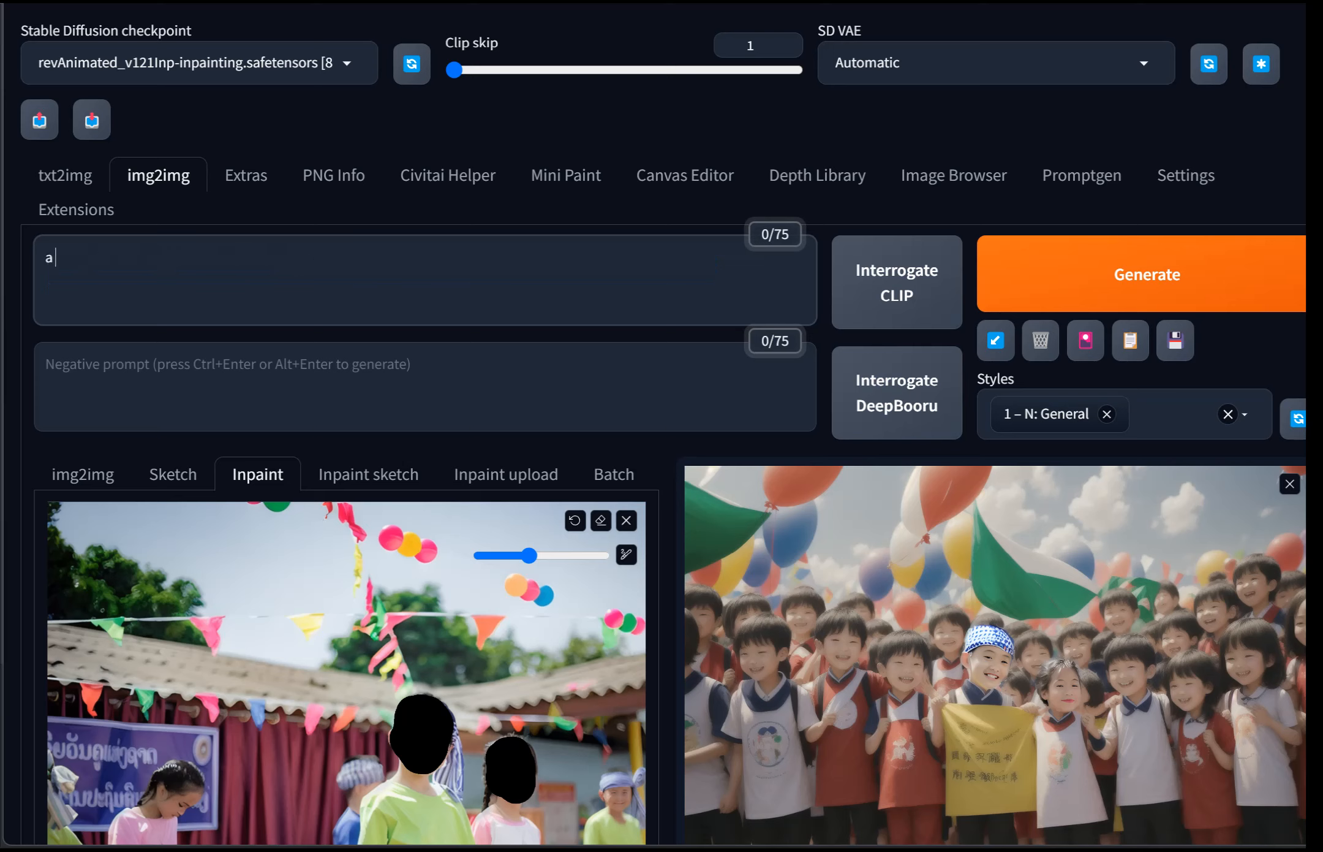
pyautogui.write(' boy and girl walking through ')
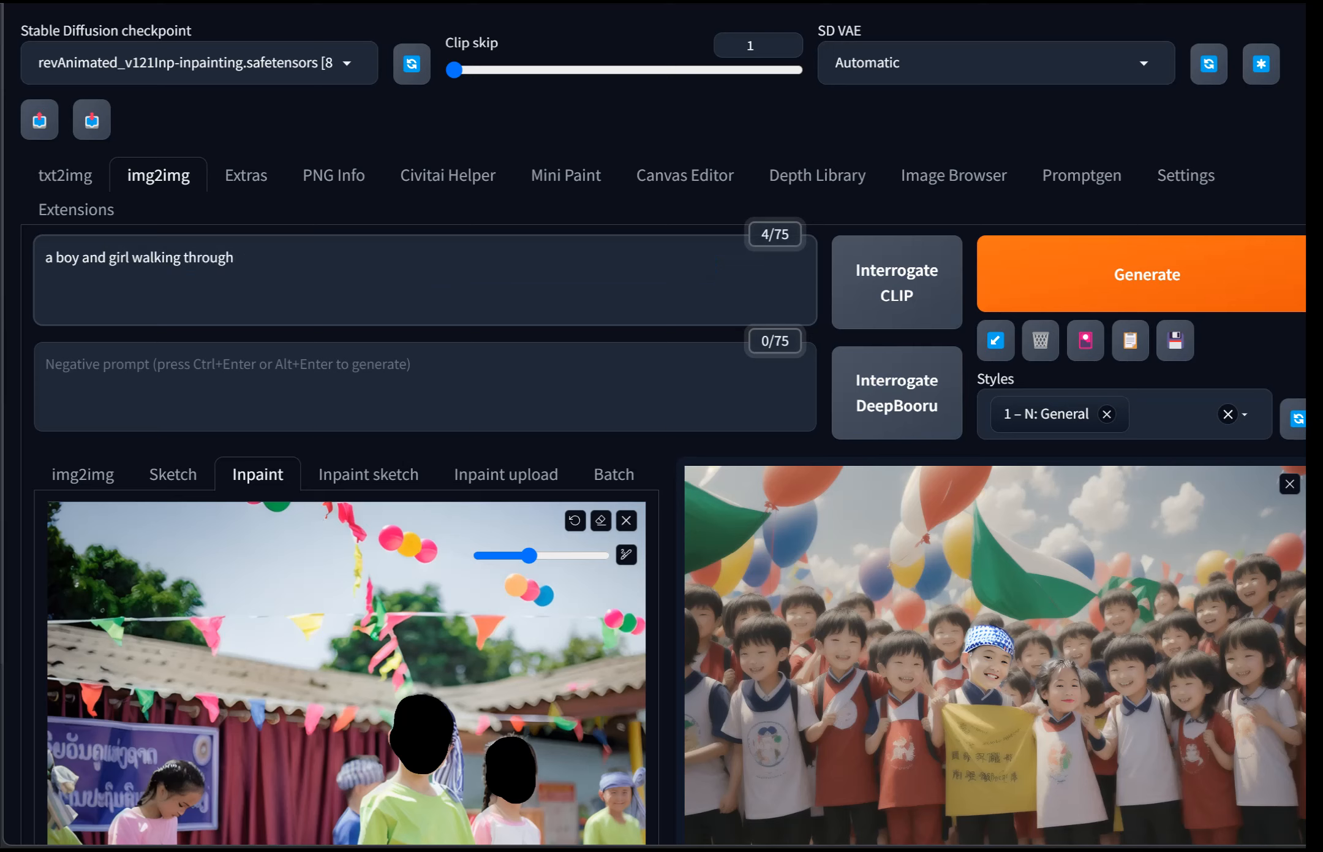
pyautogui.write('a neighborhod')
pyautogui.press('BackSpace')
pyautogui.write('od ')
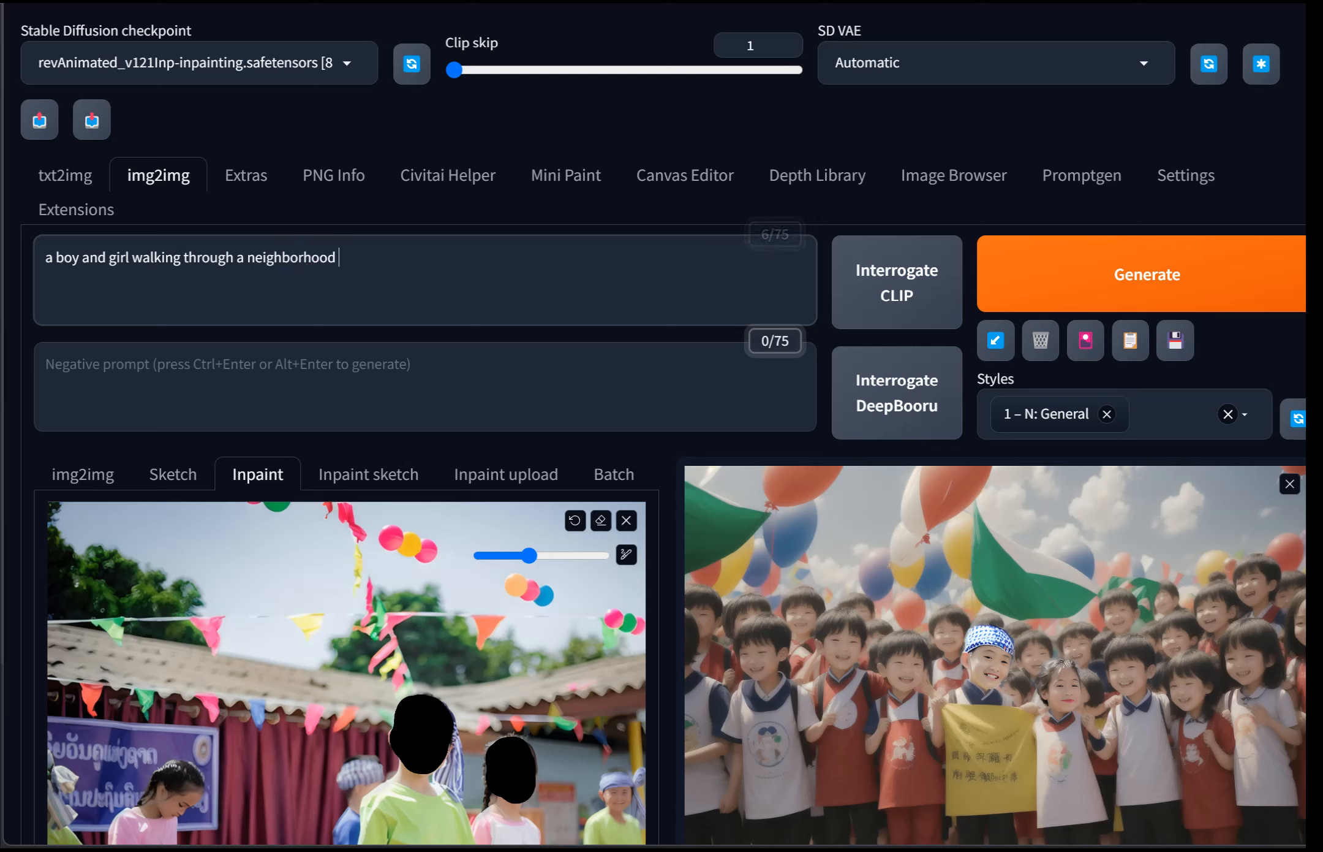
pyautogui.write("on a sunny day, children'storry")
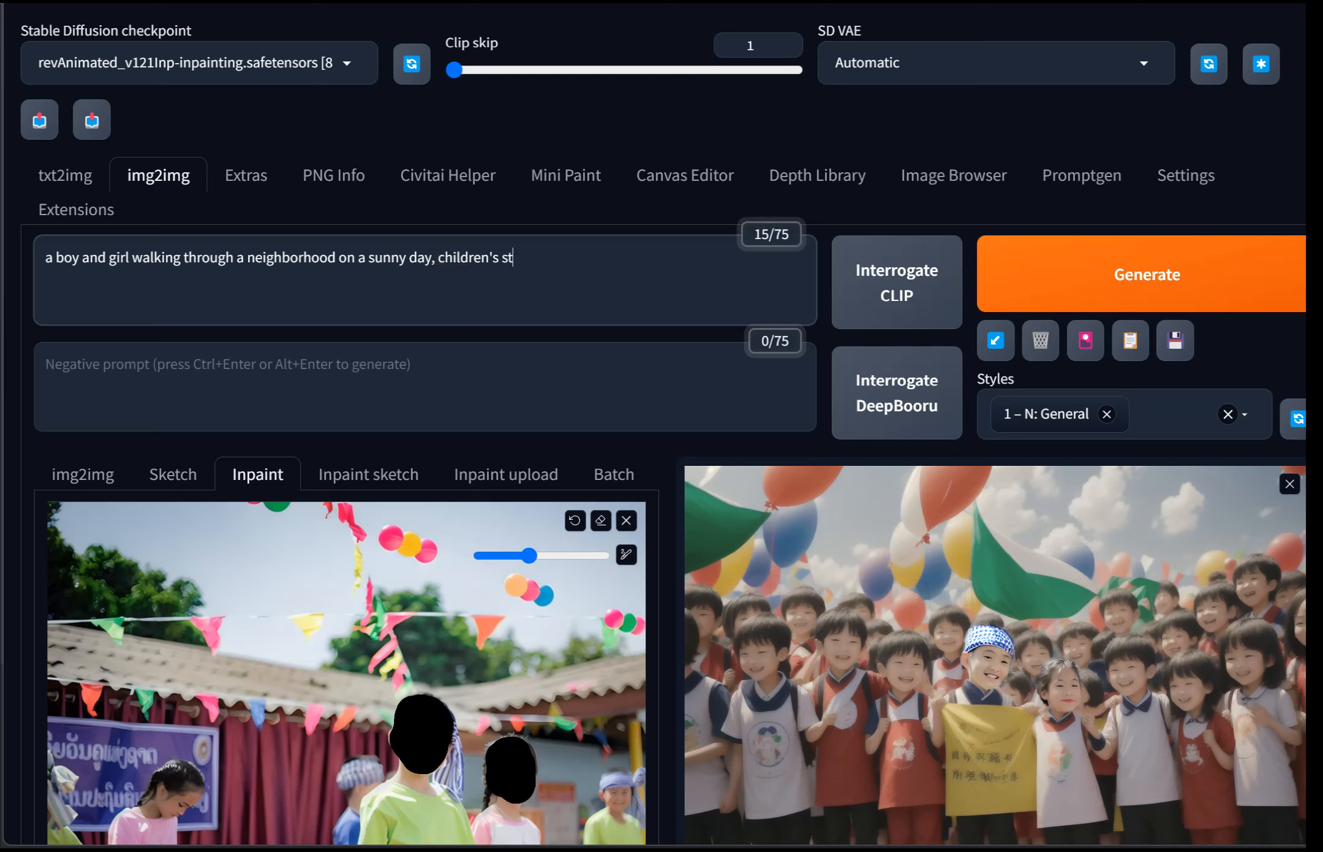
pyautogui.press('BackSpace')
pyautogui.press('BackSpace')
pyautogui.write('ybook illustrat')
pyautogui.press('BackSpace')
pyautogui.write('tion,')
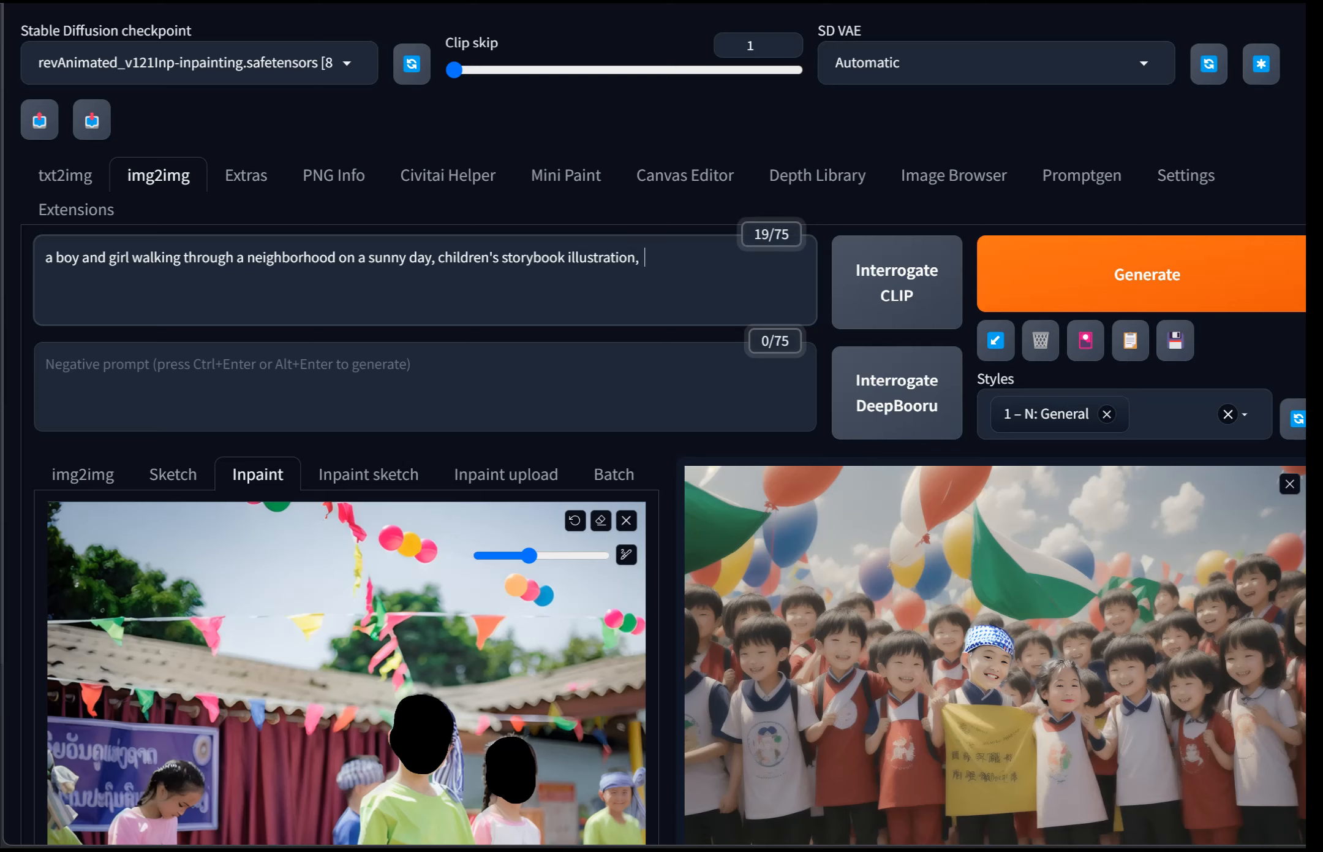
pyautogui.write('digita')
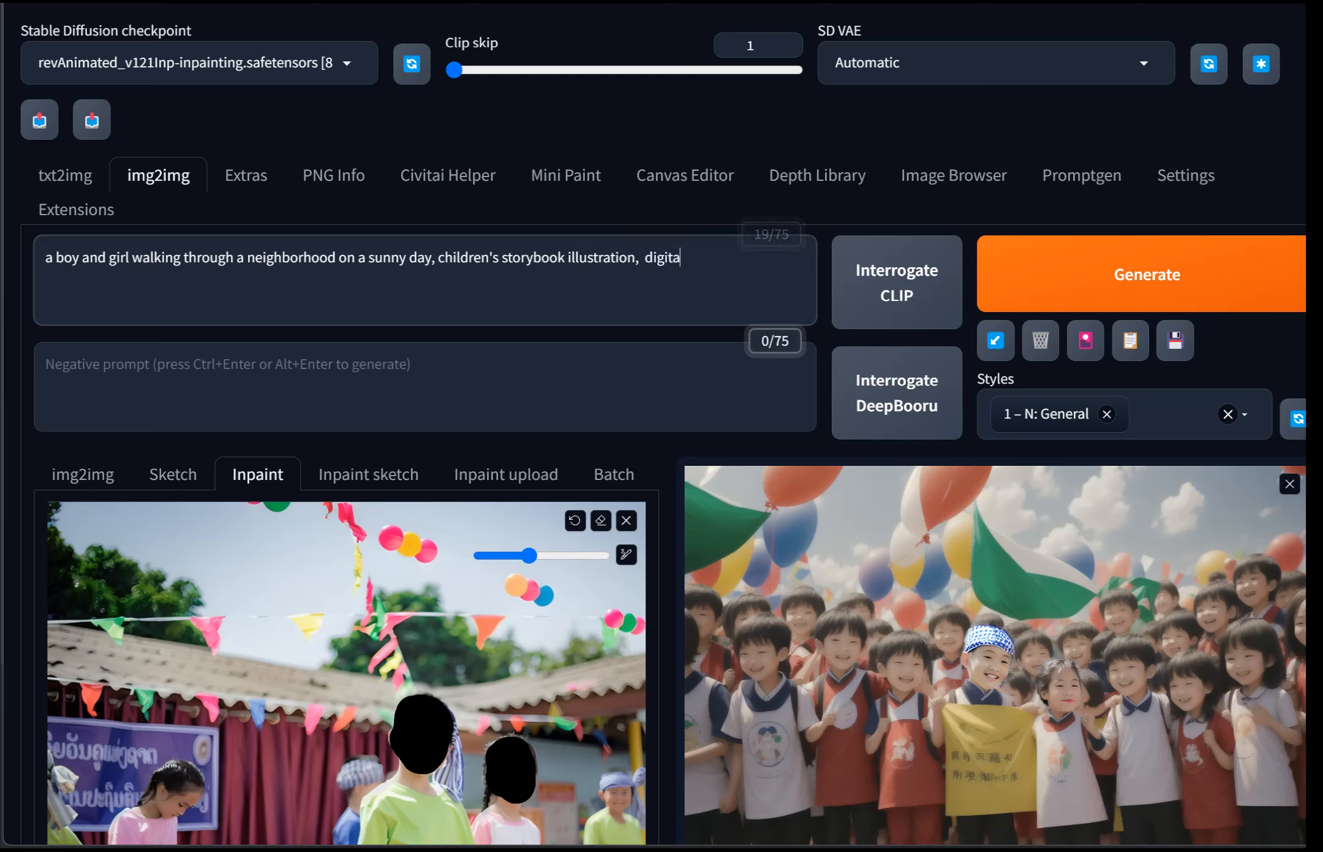
pyautogui.write('l illustration')
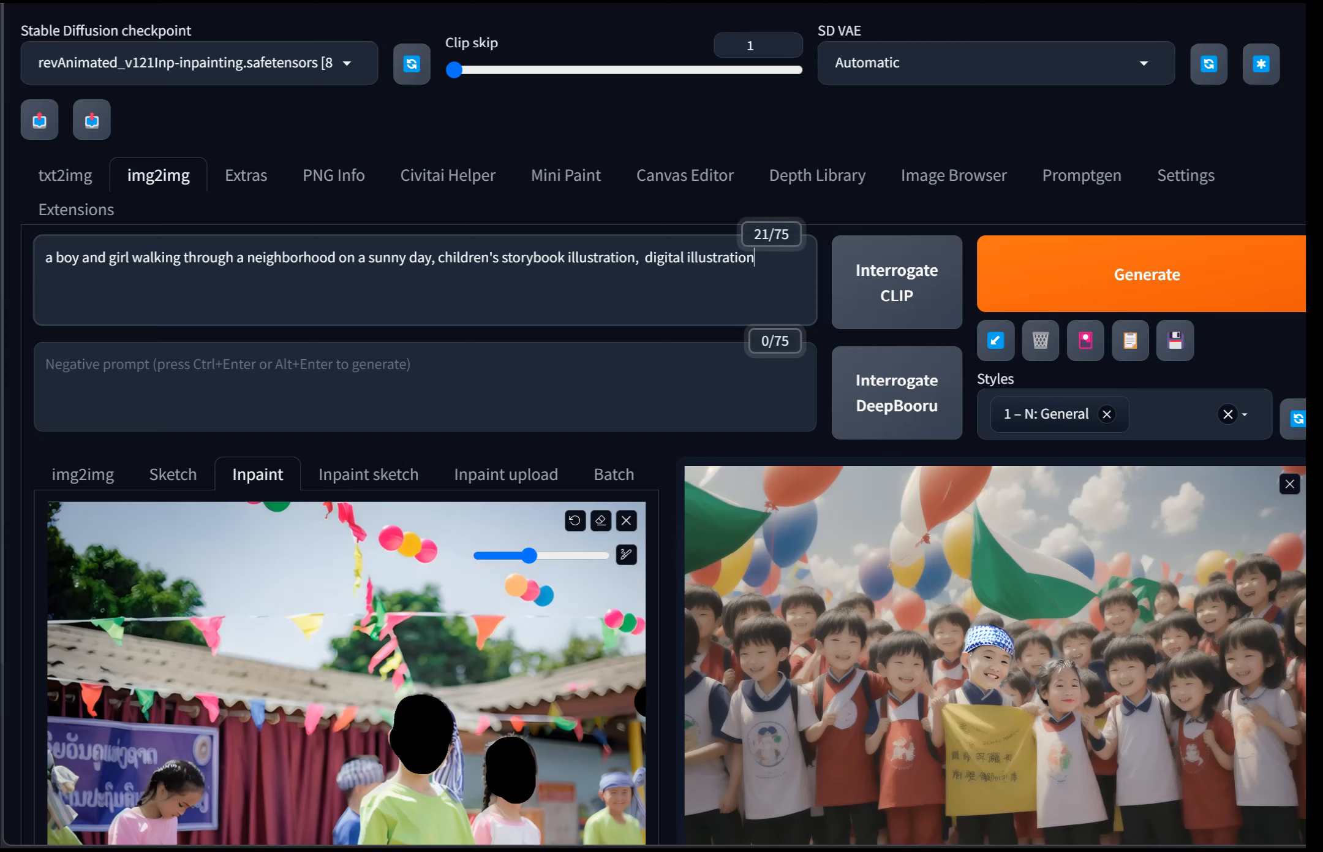
# Step: Generate inpainted images from the masked photo using the new prompt
pyautogui.scroll(-15, 640, 699)
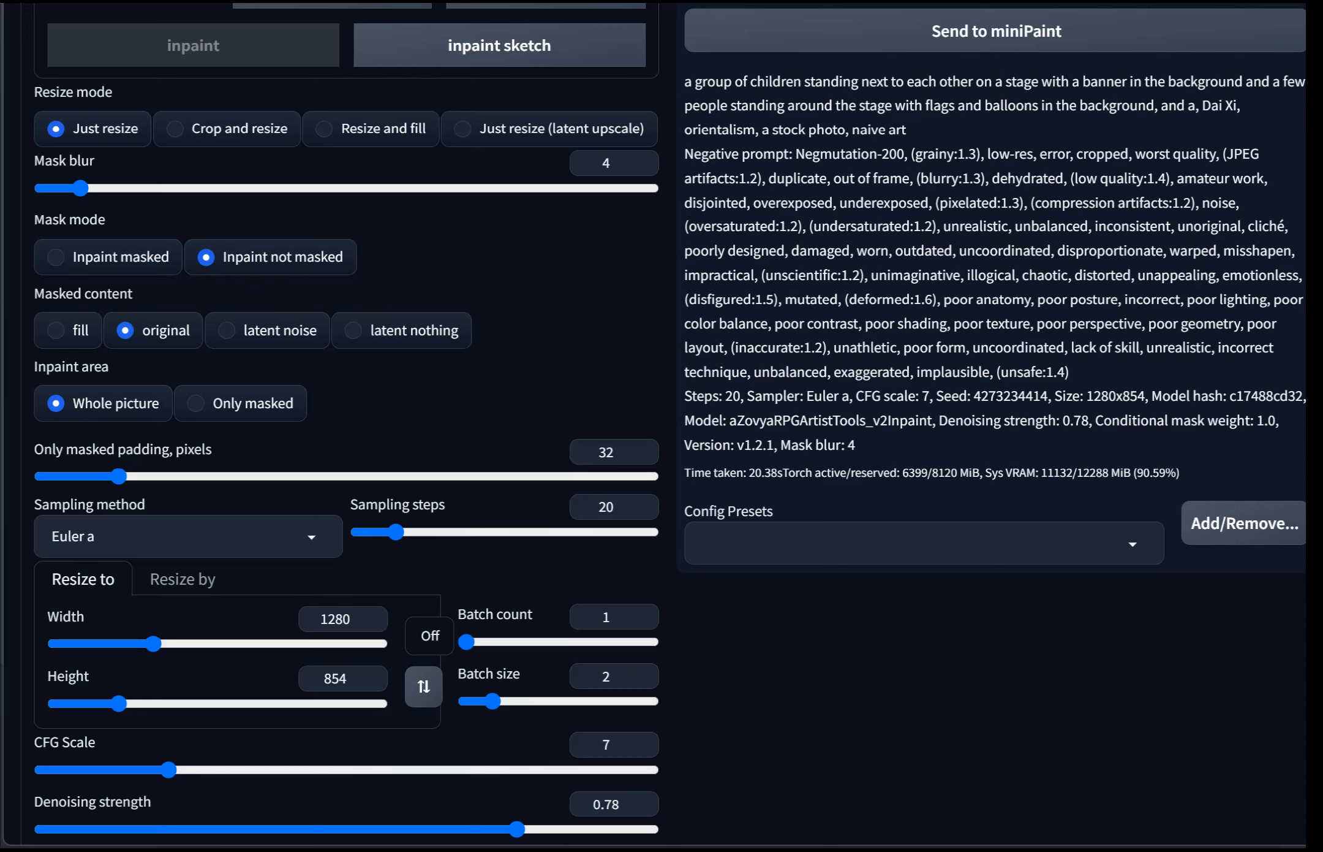
pyautogui.scroll(20, 661, 429)
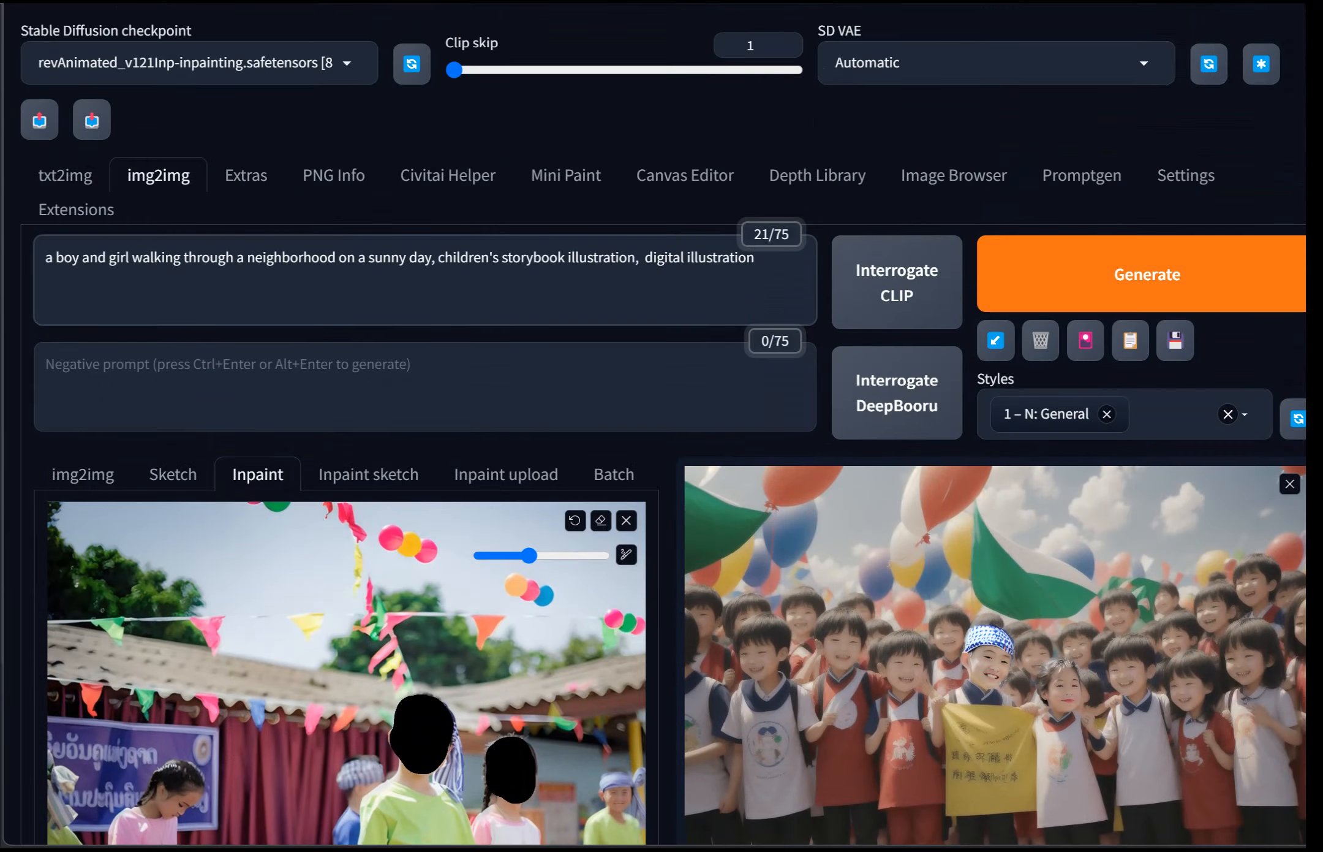
pyautogui.hotkey('ctrl', 'Return')
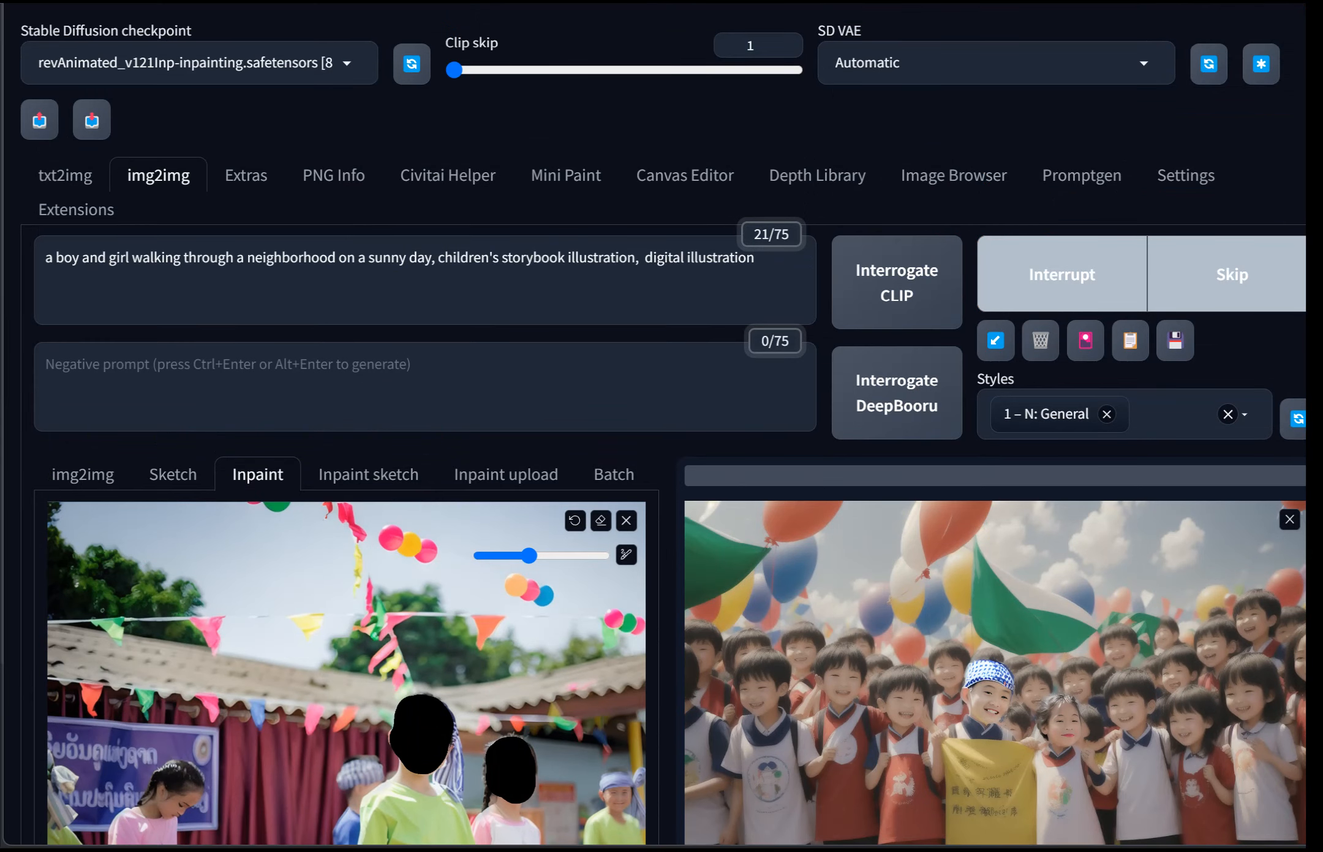
# Step: Examine both generated images in the full-screen preview
pyautogui.scroll(-3, 662, 429)
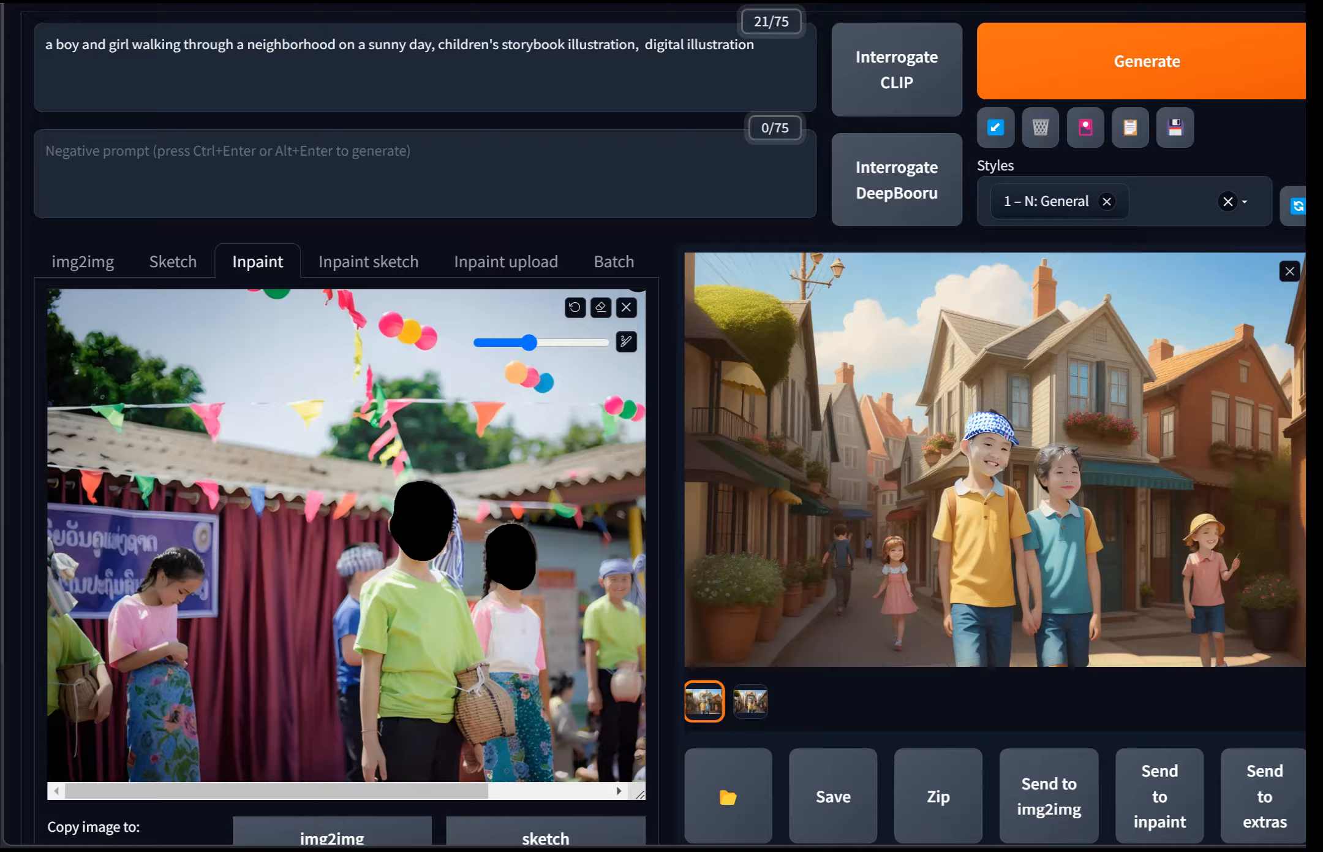
pyautogui.click(996, 459)
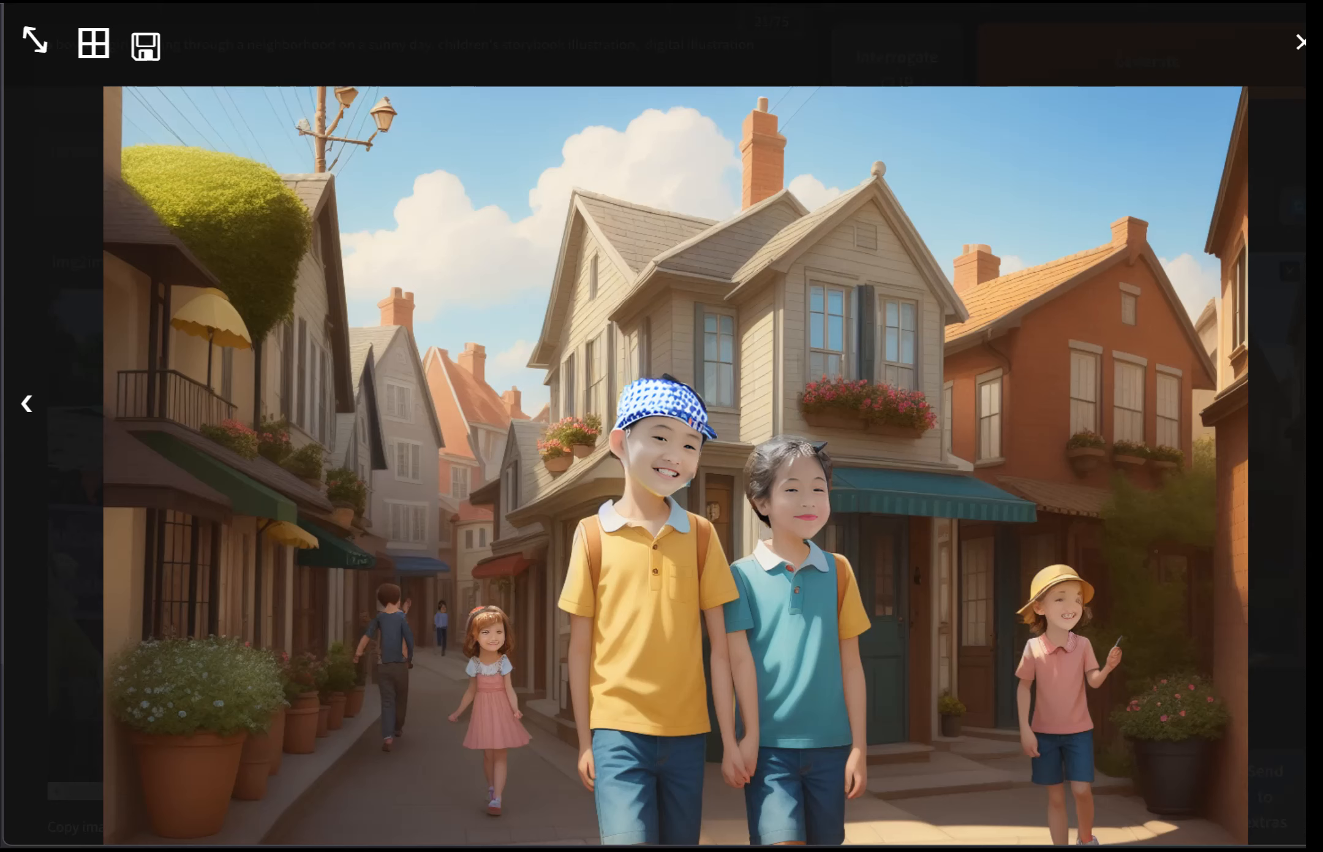
pyautogui.press('Right')
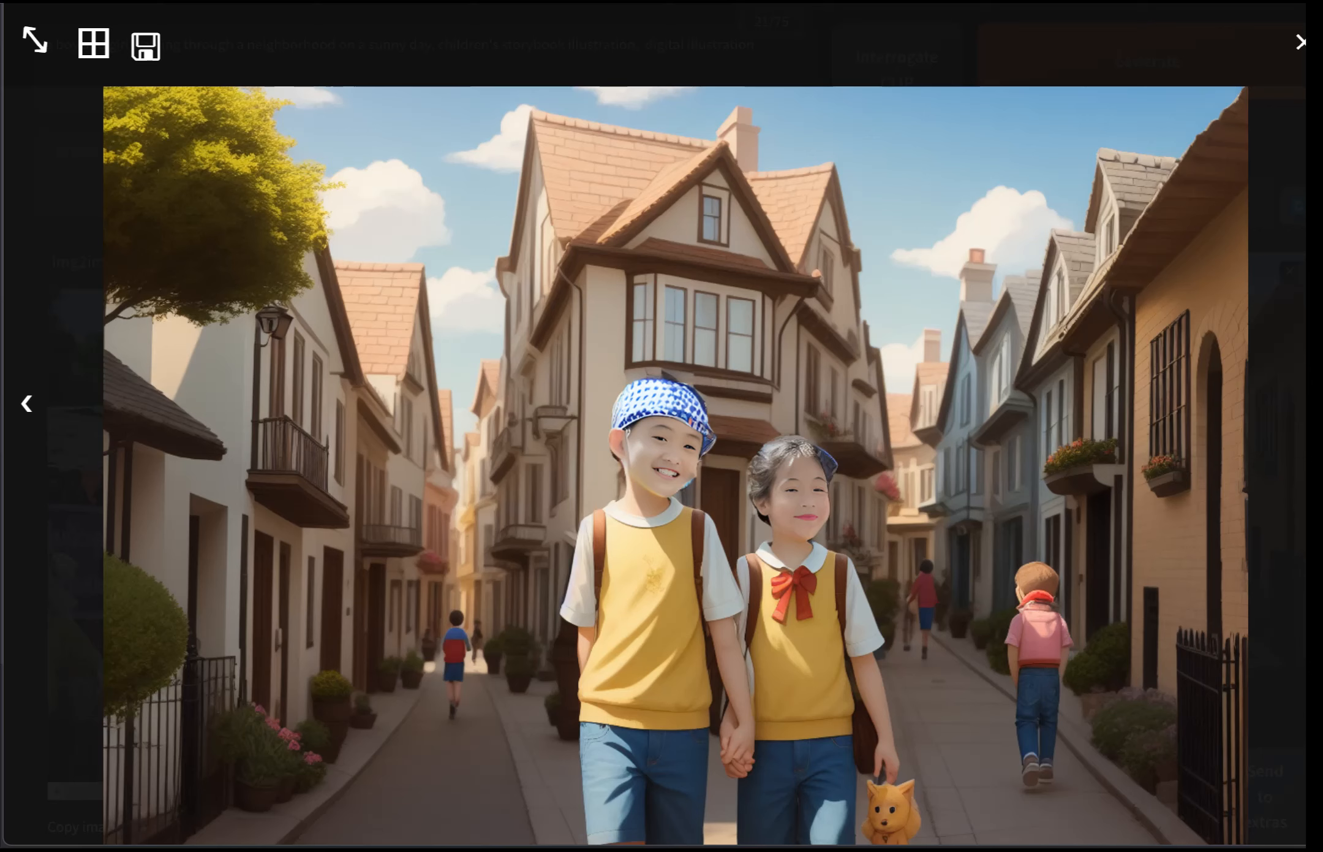
pyautogui.scroll(-2, 510, 531)
pyautogui.click(509, 532)
pyautogui.scroll(-10, 520, 575)
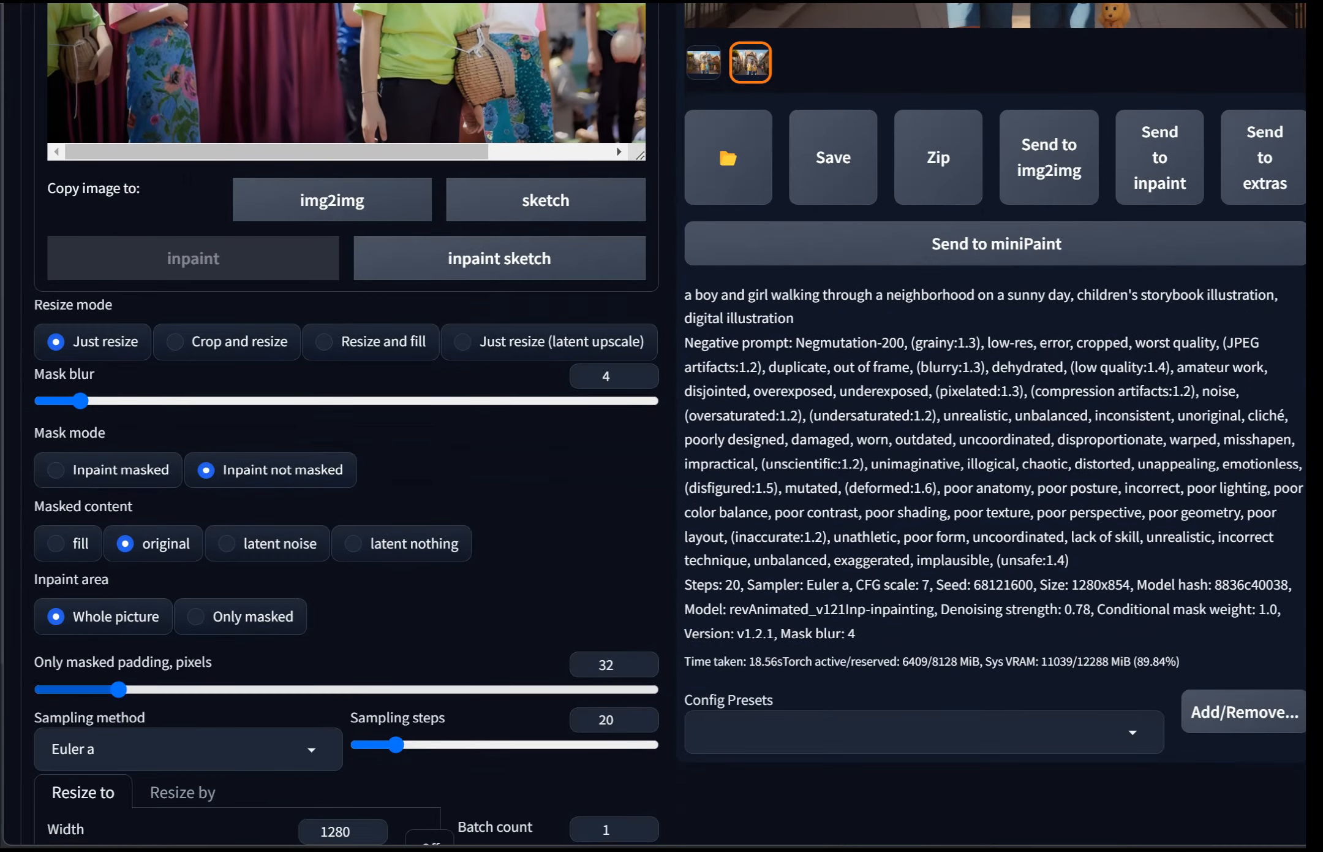
pyautogui.scroll(10, 670, 427)
pyautogui.scroll(3, 613, 570)
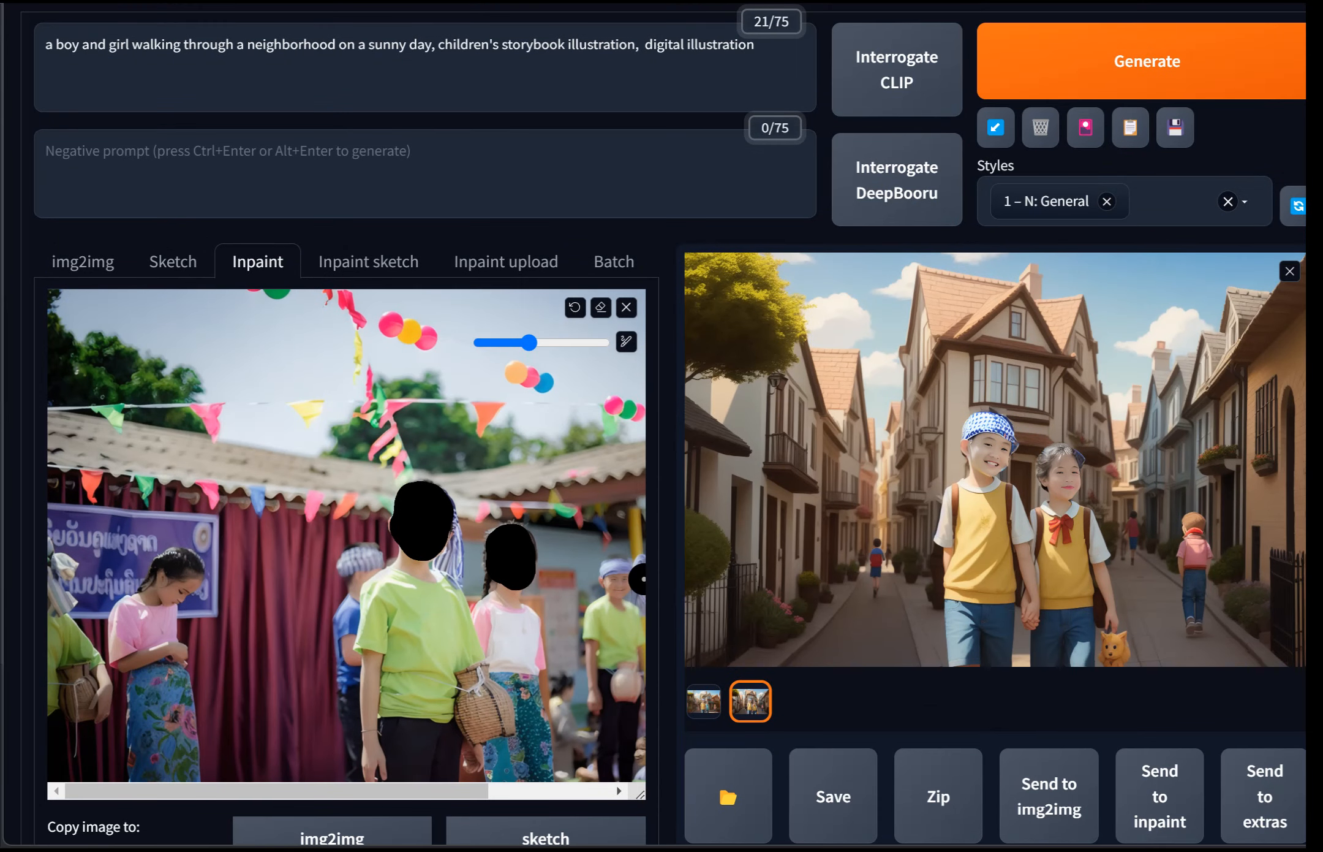
pyautogui.click(993, 478)
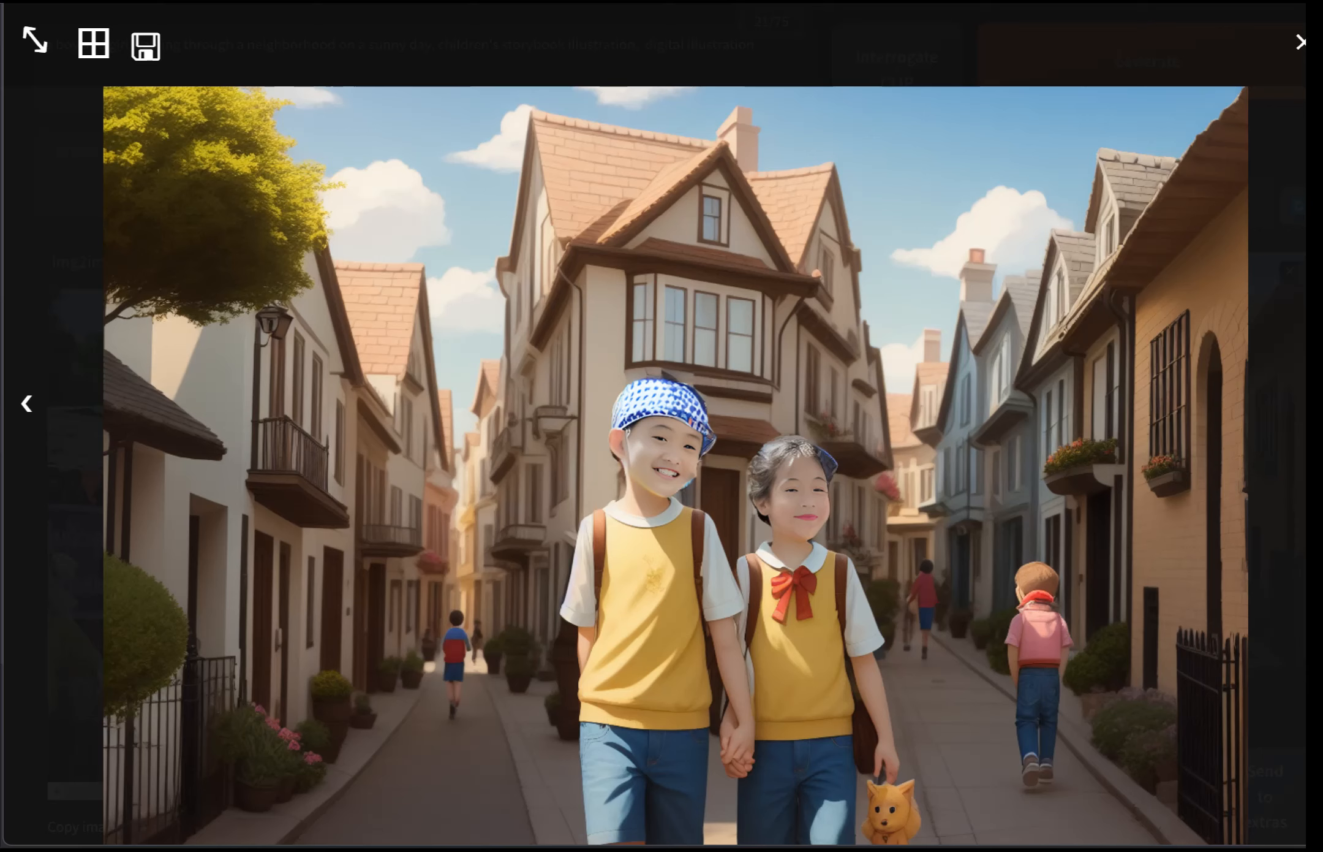
pyautogui.press('Escape')
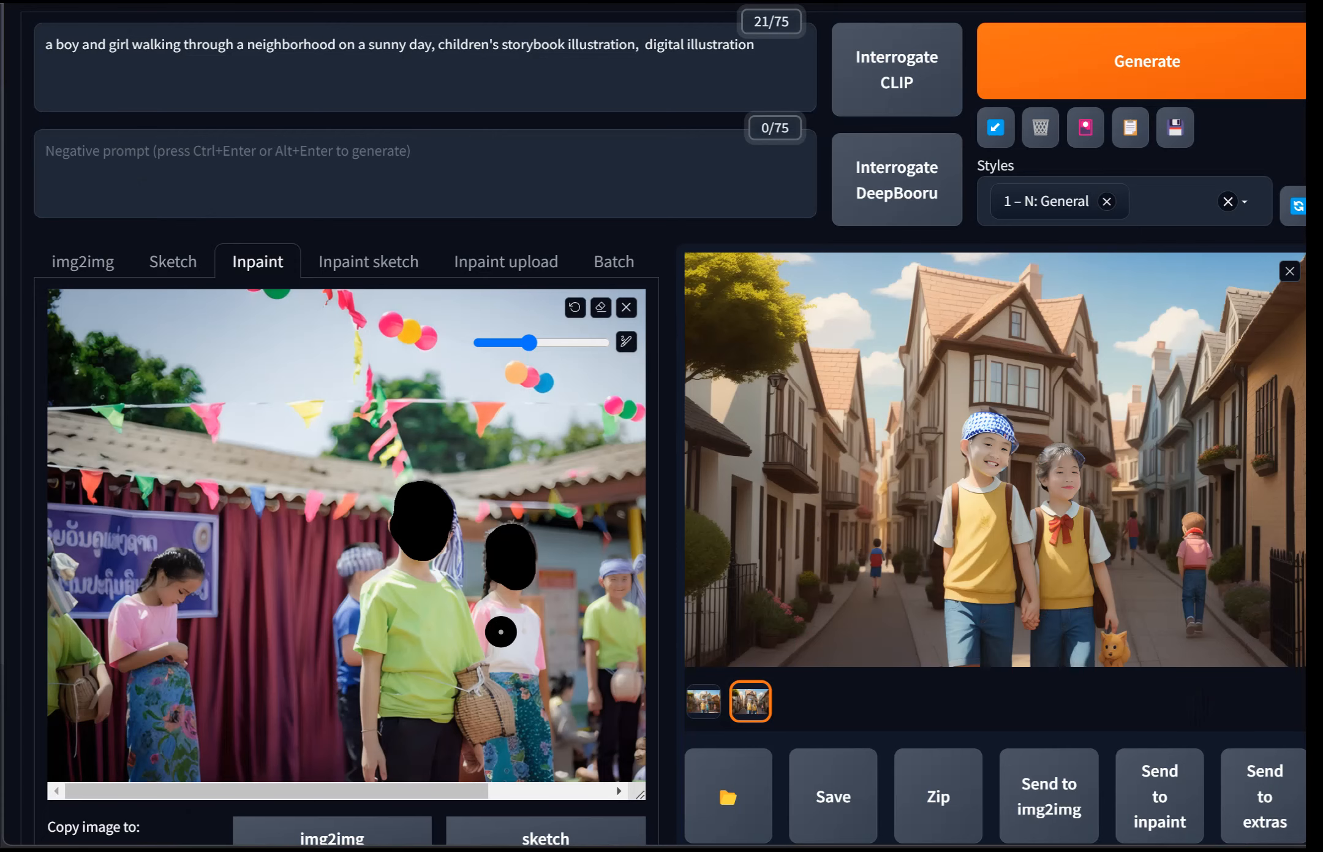
# Step: Set the mask blur to 12 and generate a new batch of inpainted images
pyautogui.scroll(-4, 352, 615)
pyautogui.scroll(-2, 348, 392)
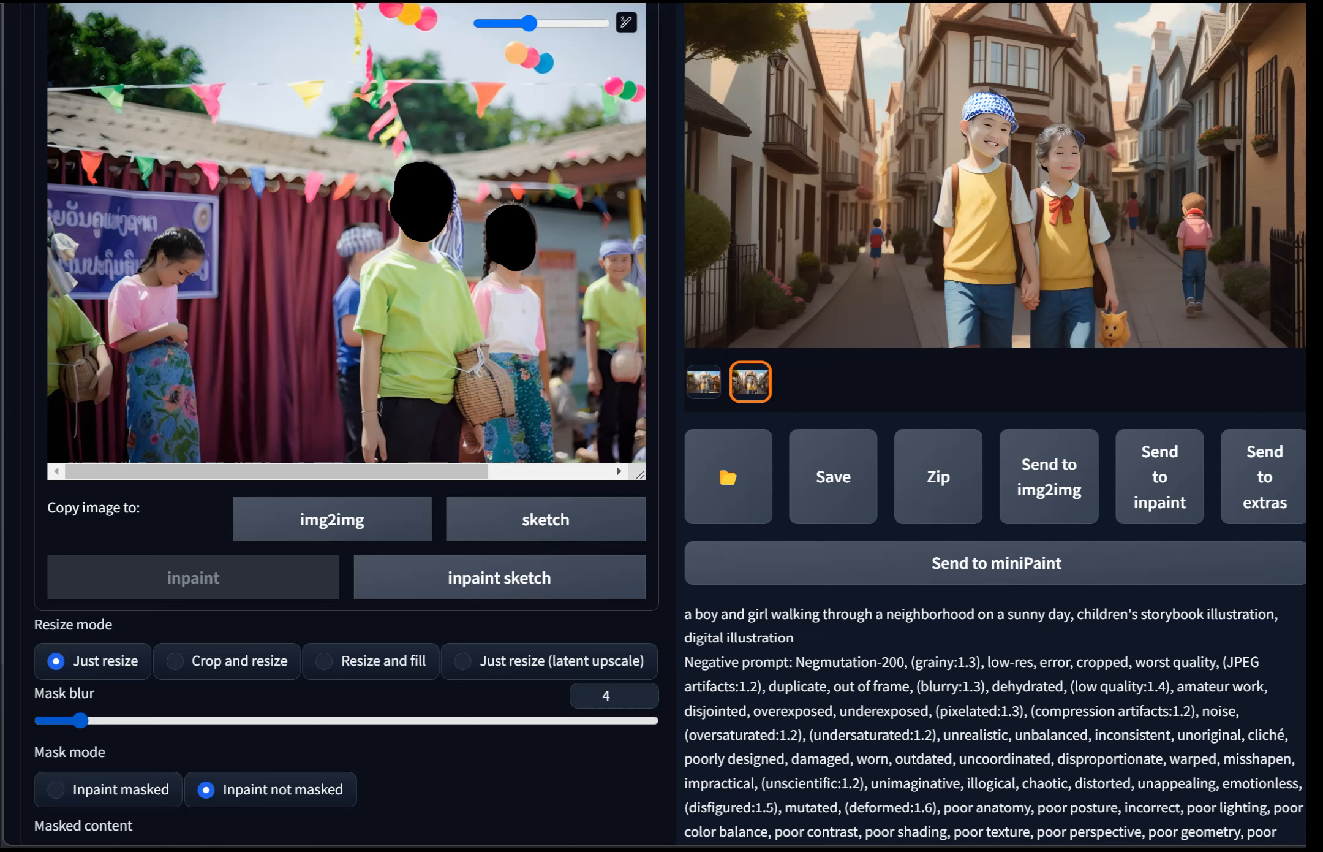
pyautogui.moveTo(79, 720); pyautogui.dragTo(157, 720)
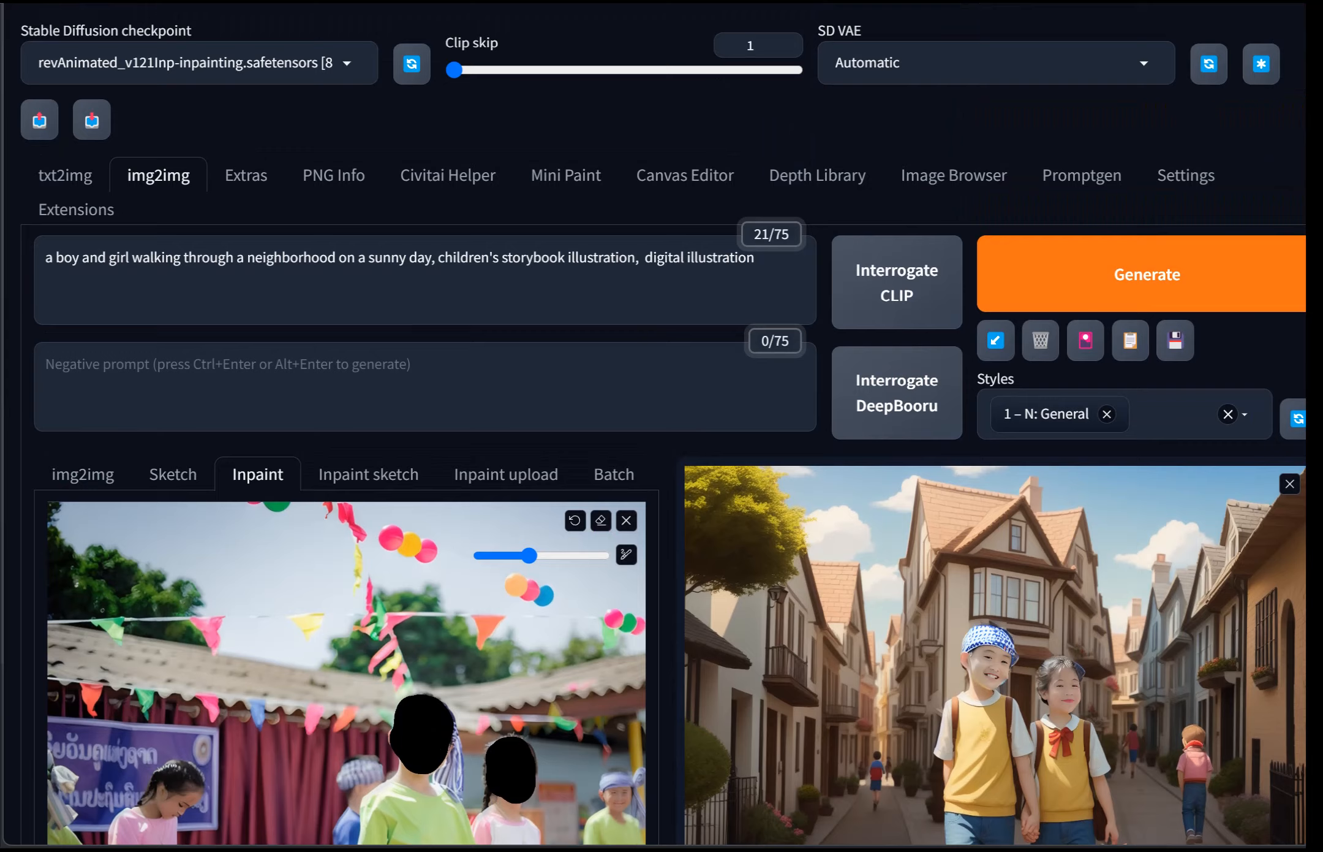
pyautogui.hotkey('ctrl', 'Return')
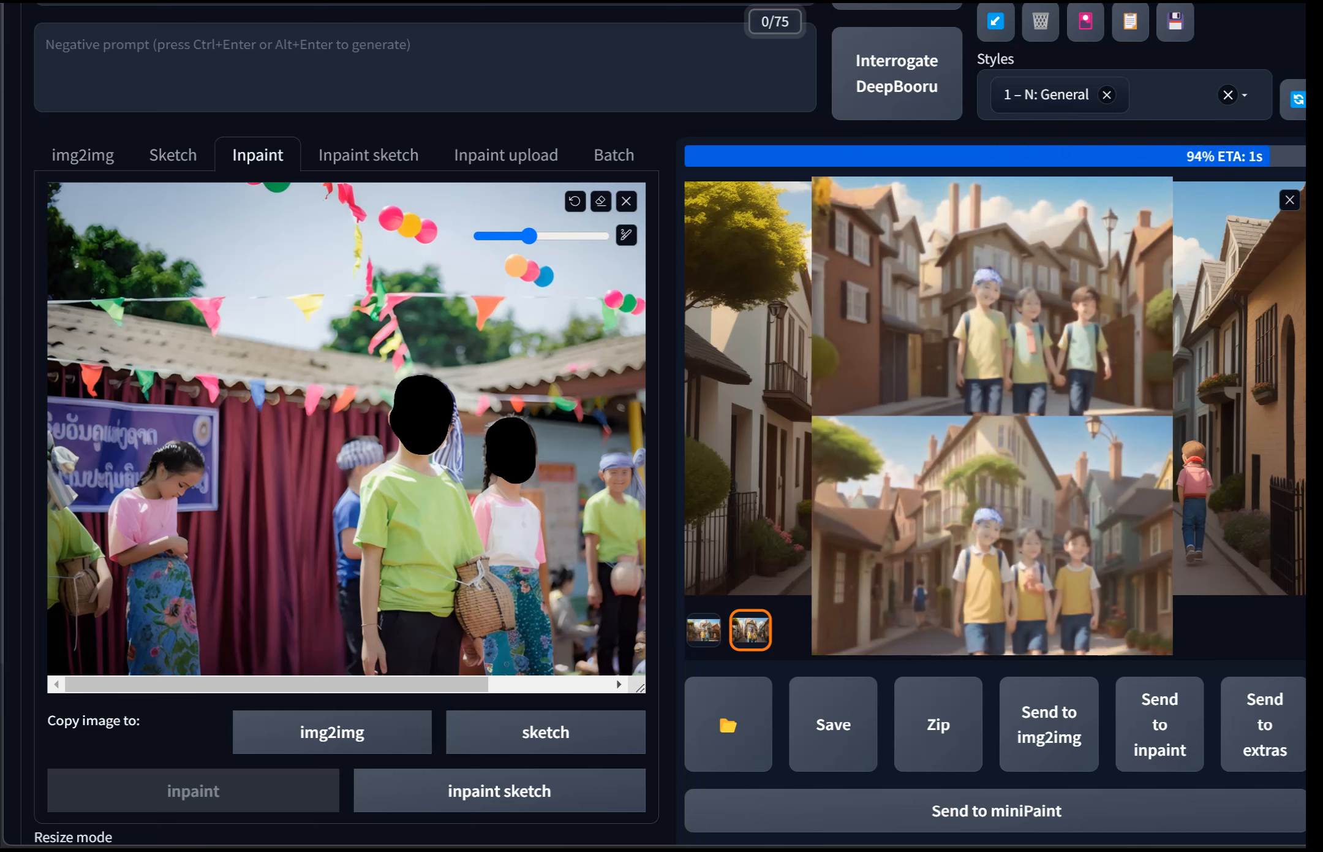
# Step: Compare the new generated images in the preview and the gallery thumbnails
pyautogui.click(996, 355)
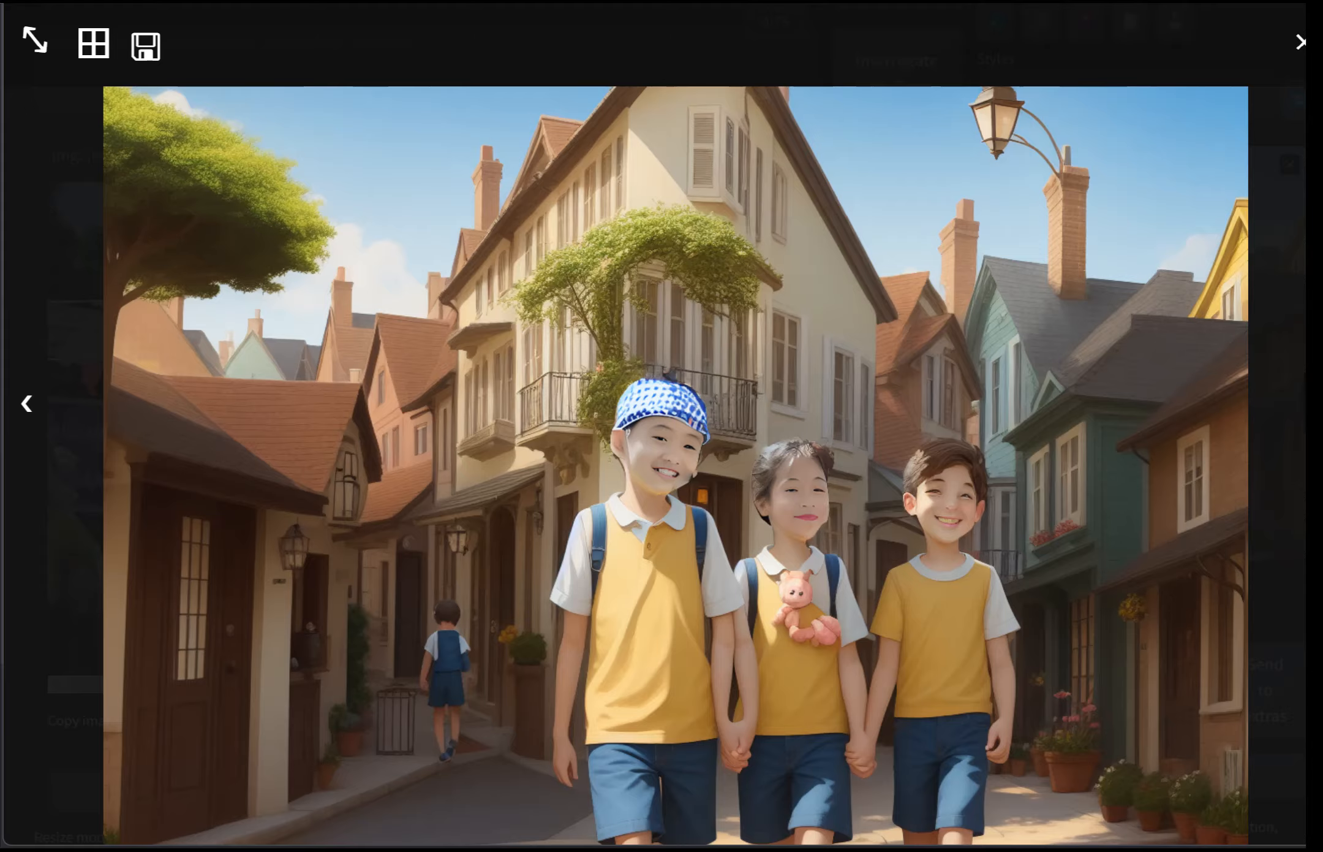
pyautogui.click(1312, 403)
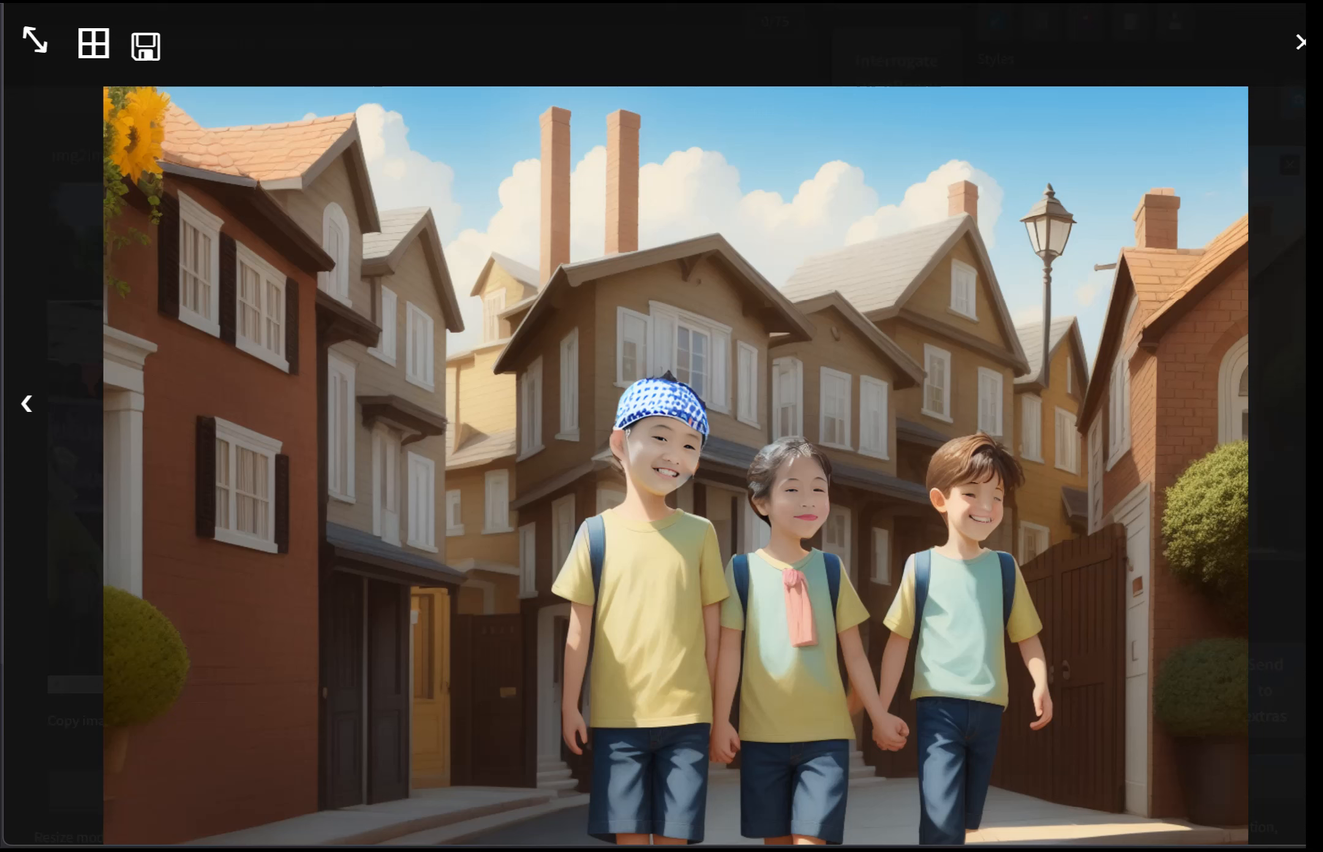
pyautogui.press('Escape')
pyautogui.scroll(-9, 662, 429)
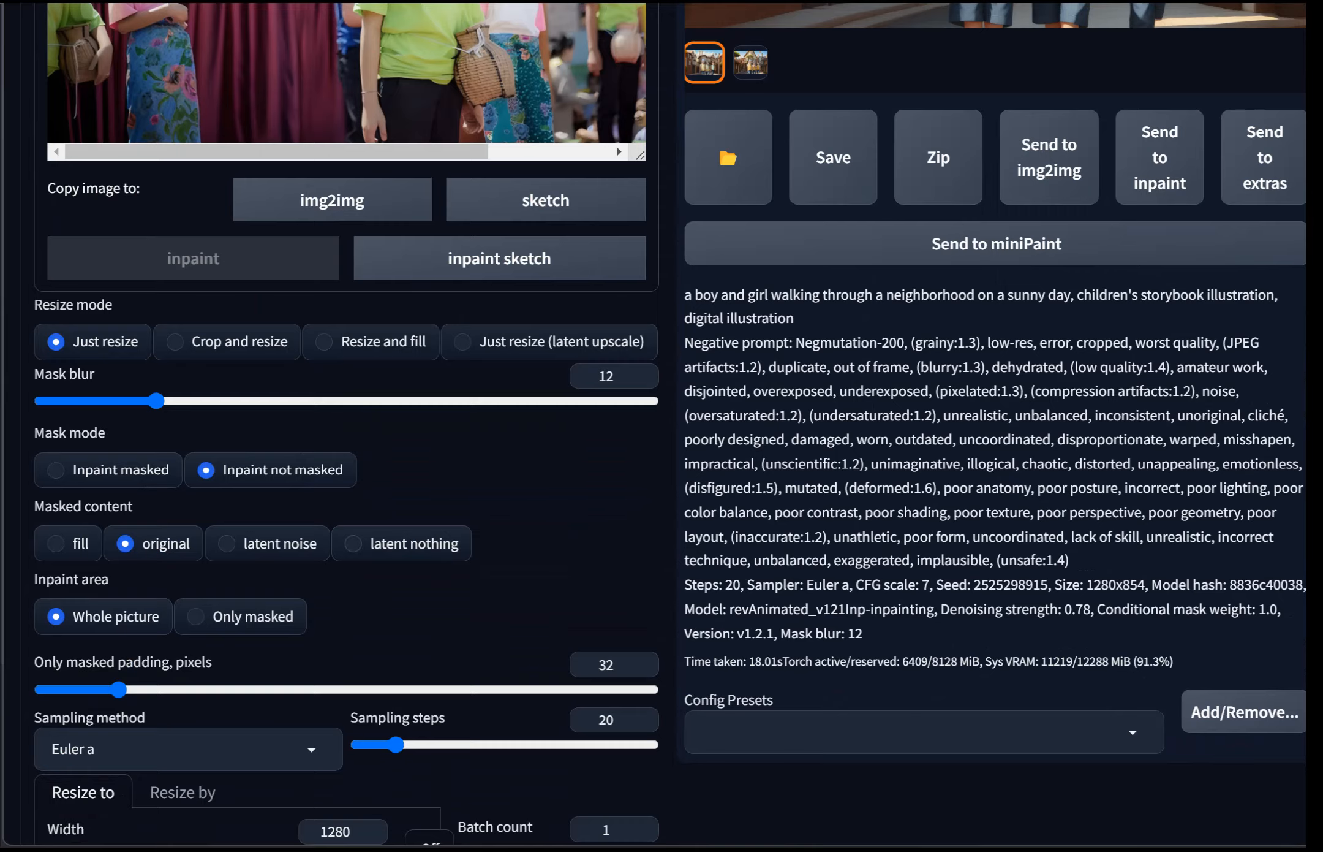
pyautogui.scroll(7, 380, 416)
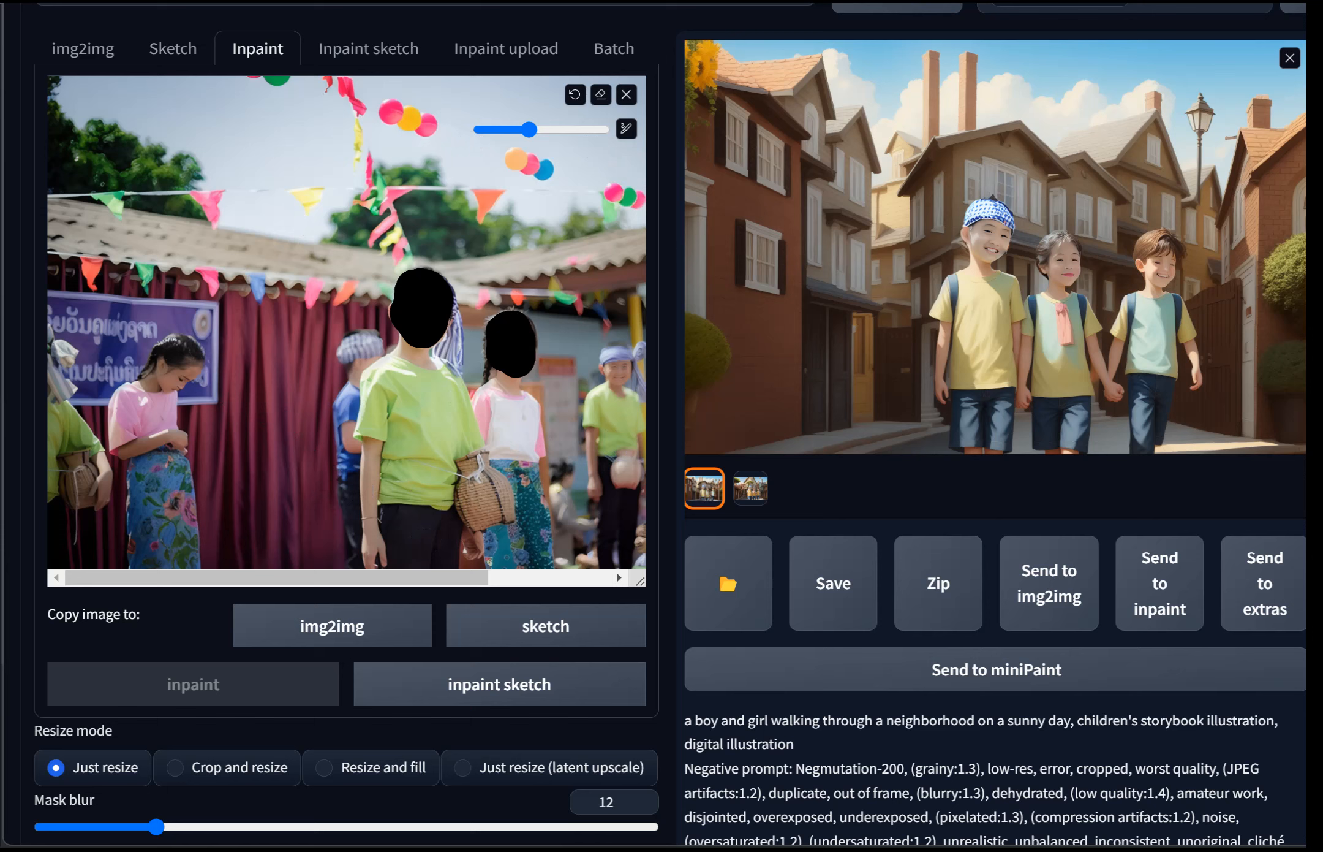
pyautogui.click(750, 489)
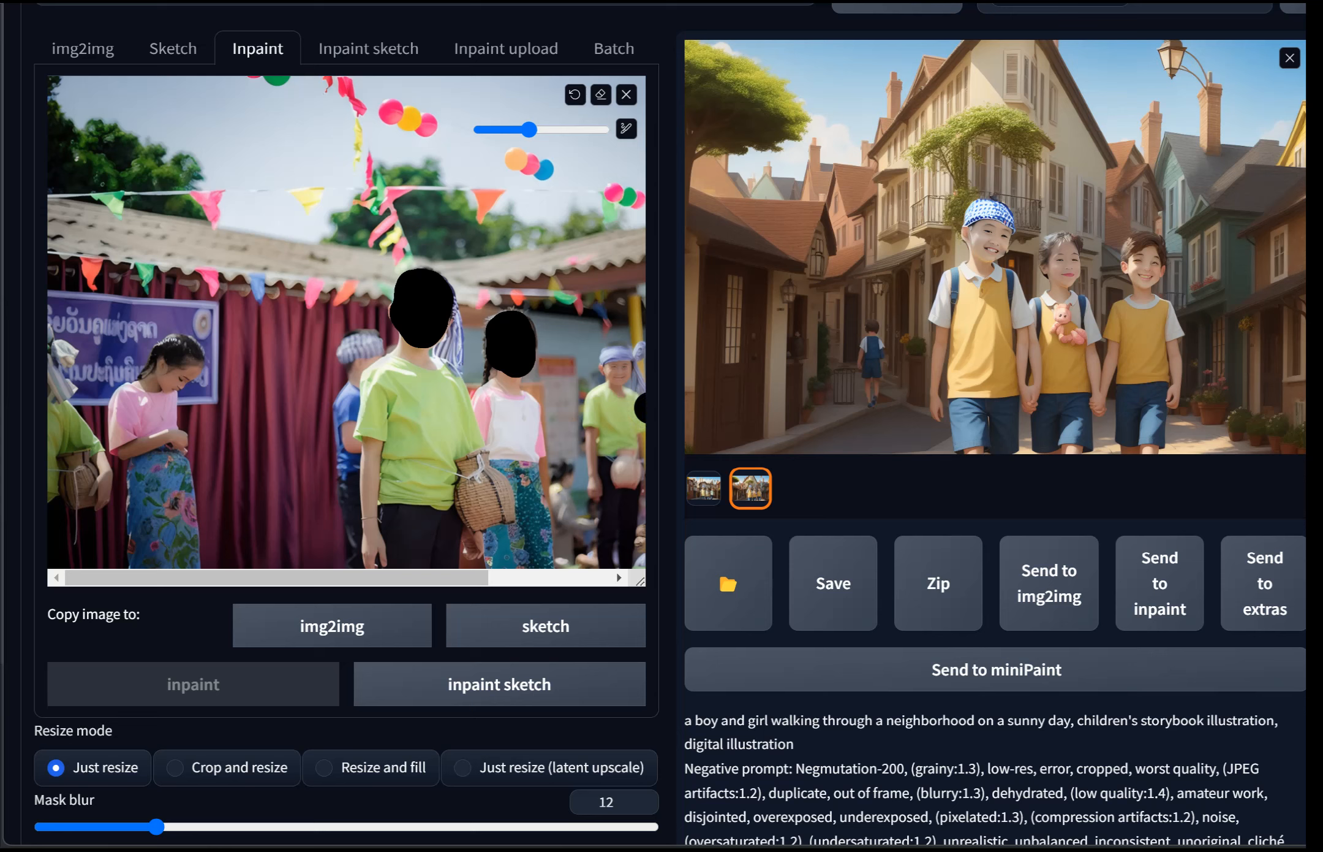
# Step: Preview the second generated image full-screen and send it to the inpaint canvas
pyautogui.click(996, 270)
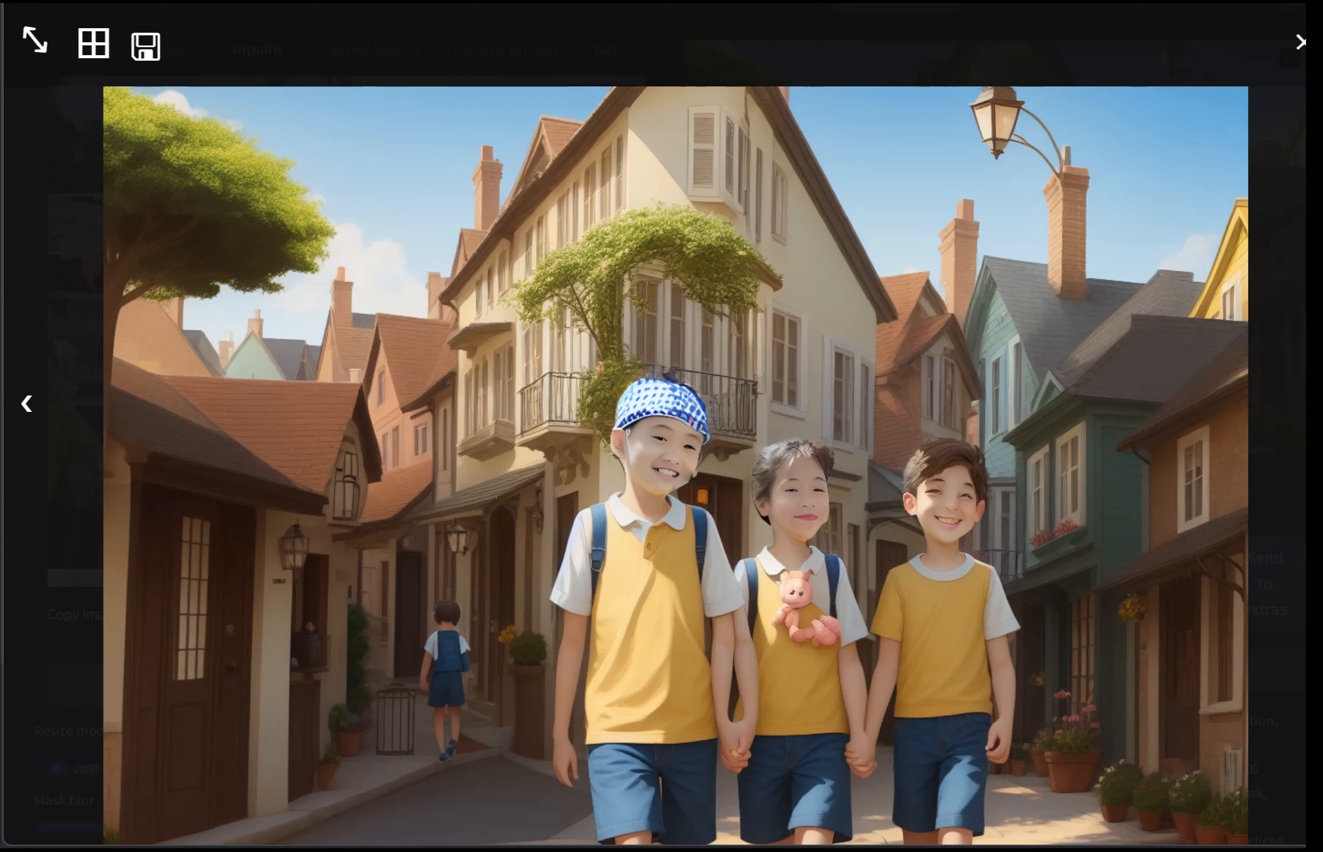
pyautogui.press('Escape')
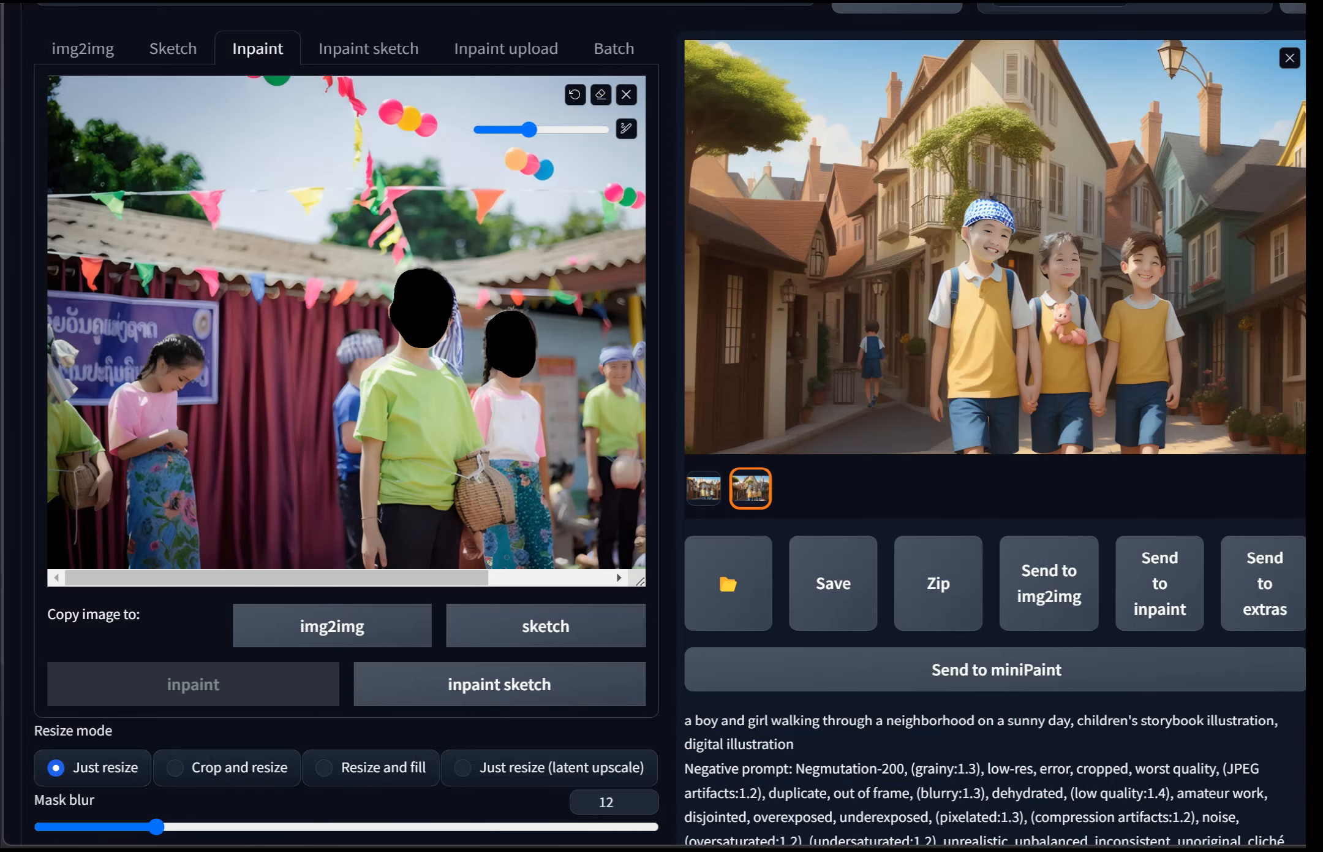
pyautogui.click(1160, 585)
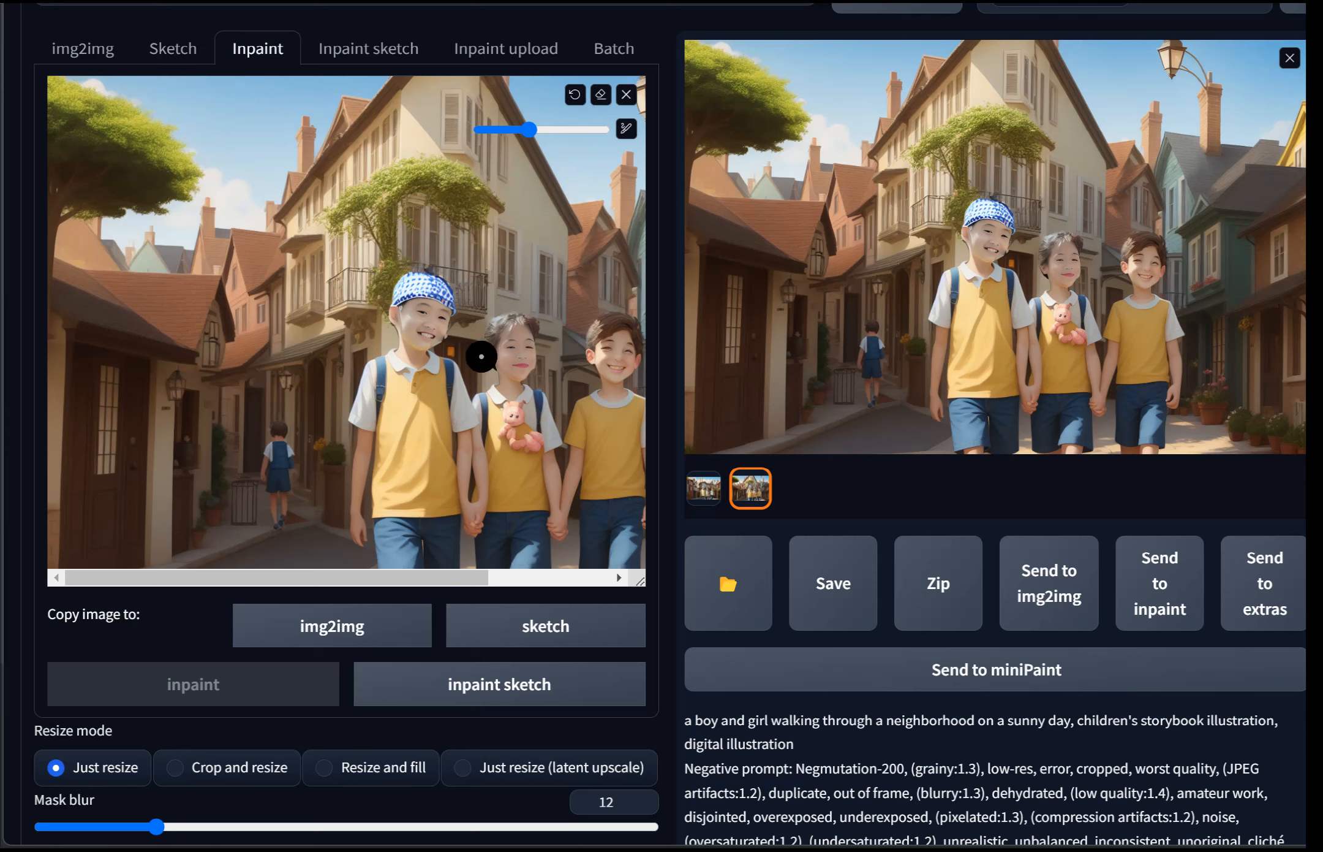
# Step: Switch the mask mode to Inpaint masked and the inpaint area to Only masked
pyautogui.scroll(2, 551, 539)
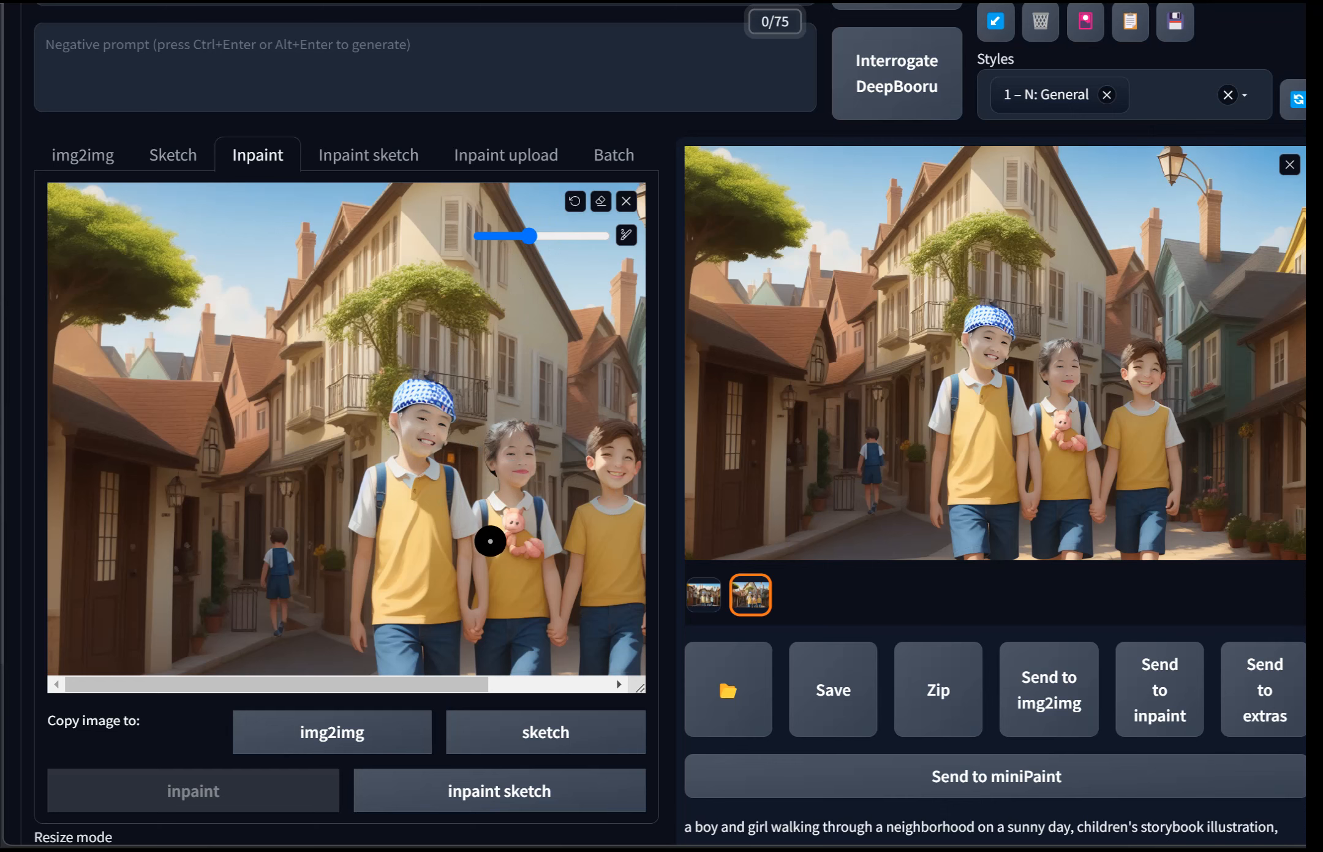
pyautogui.scroll(-5, 487, 539)
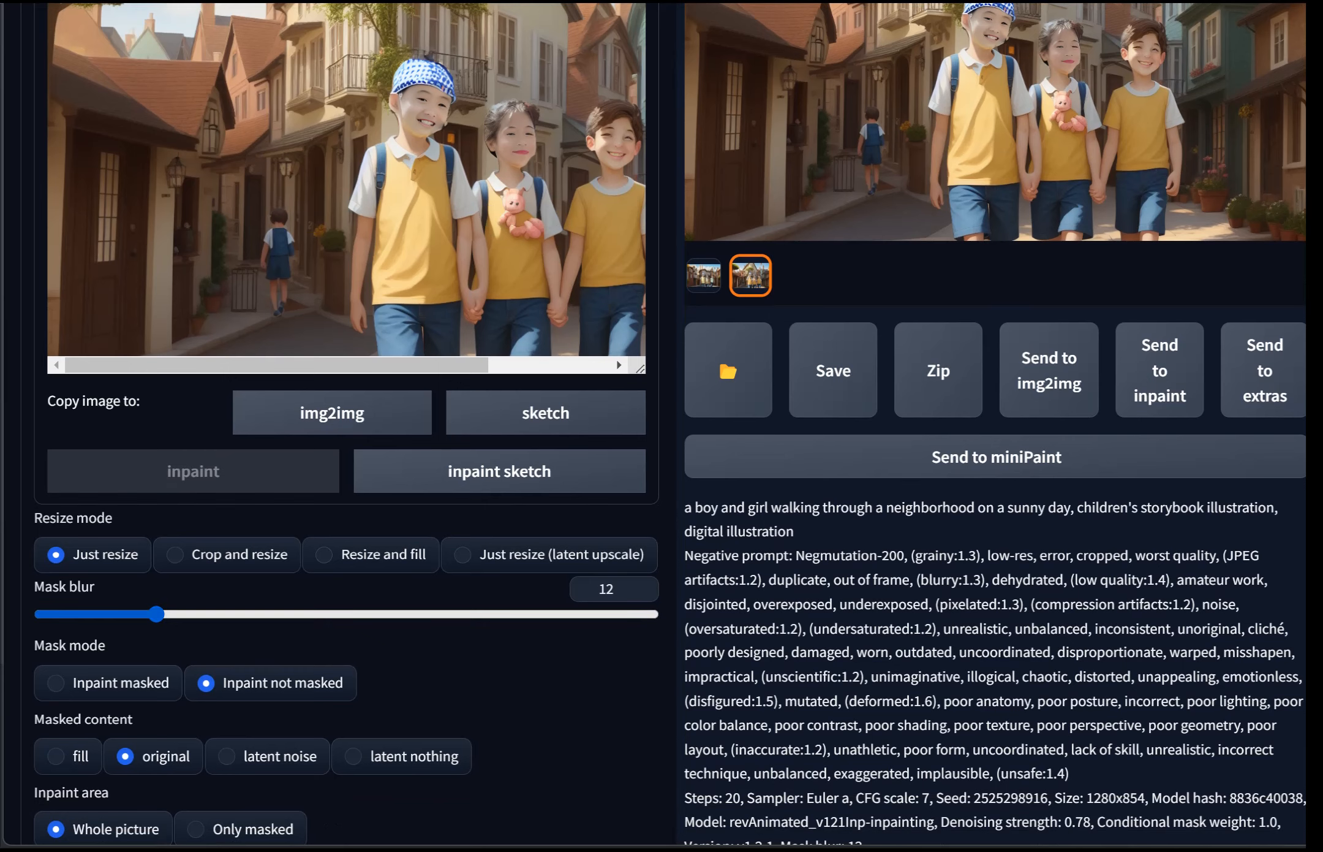
pyautogui.scroll(-5, 487, 540)
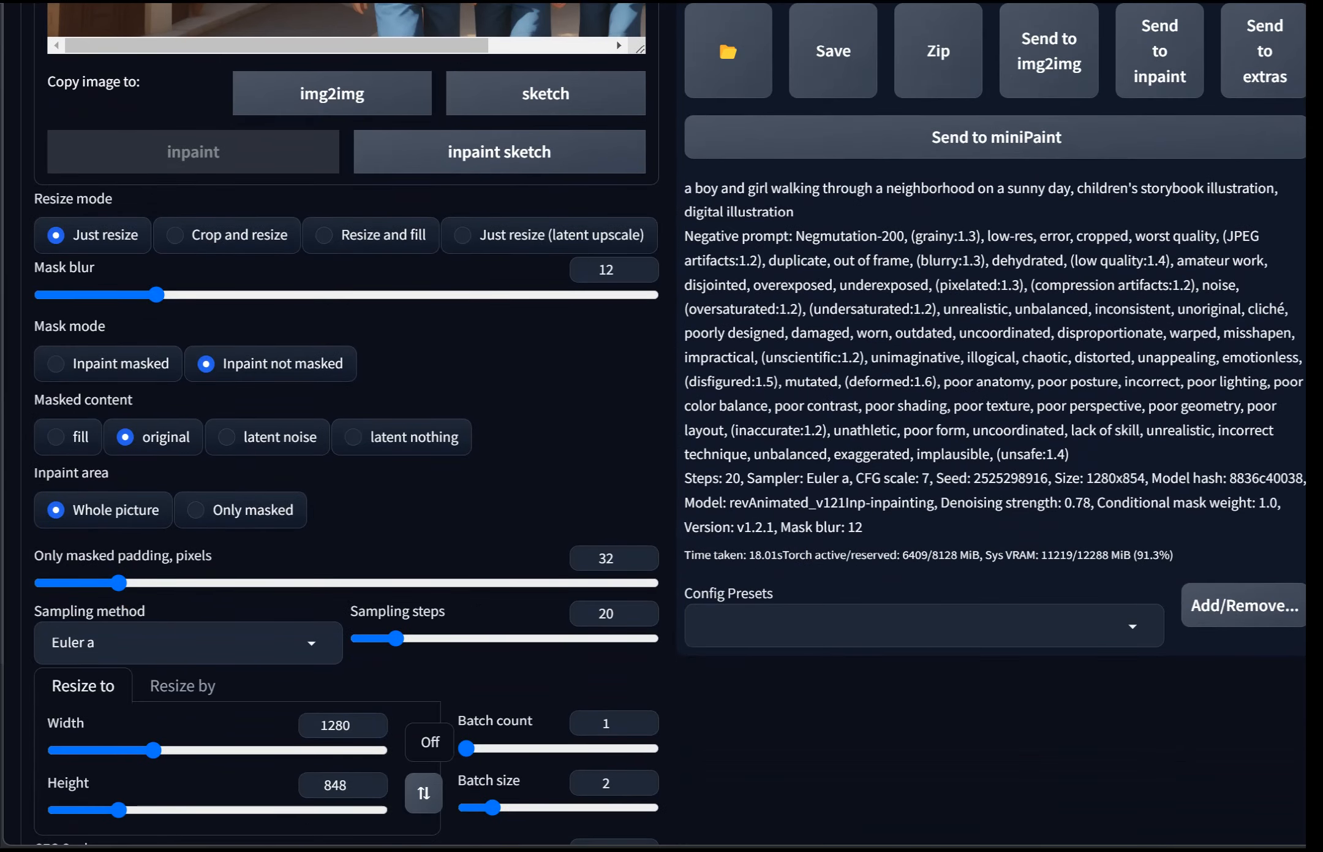
pyautogui.click(56, 364)
pyautogui.click(195, 510)
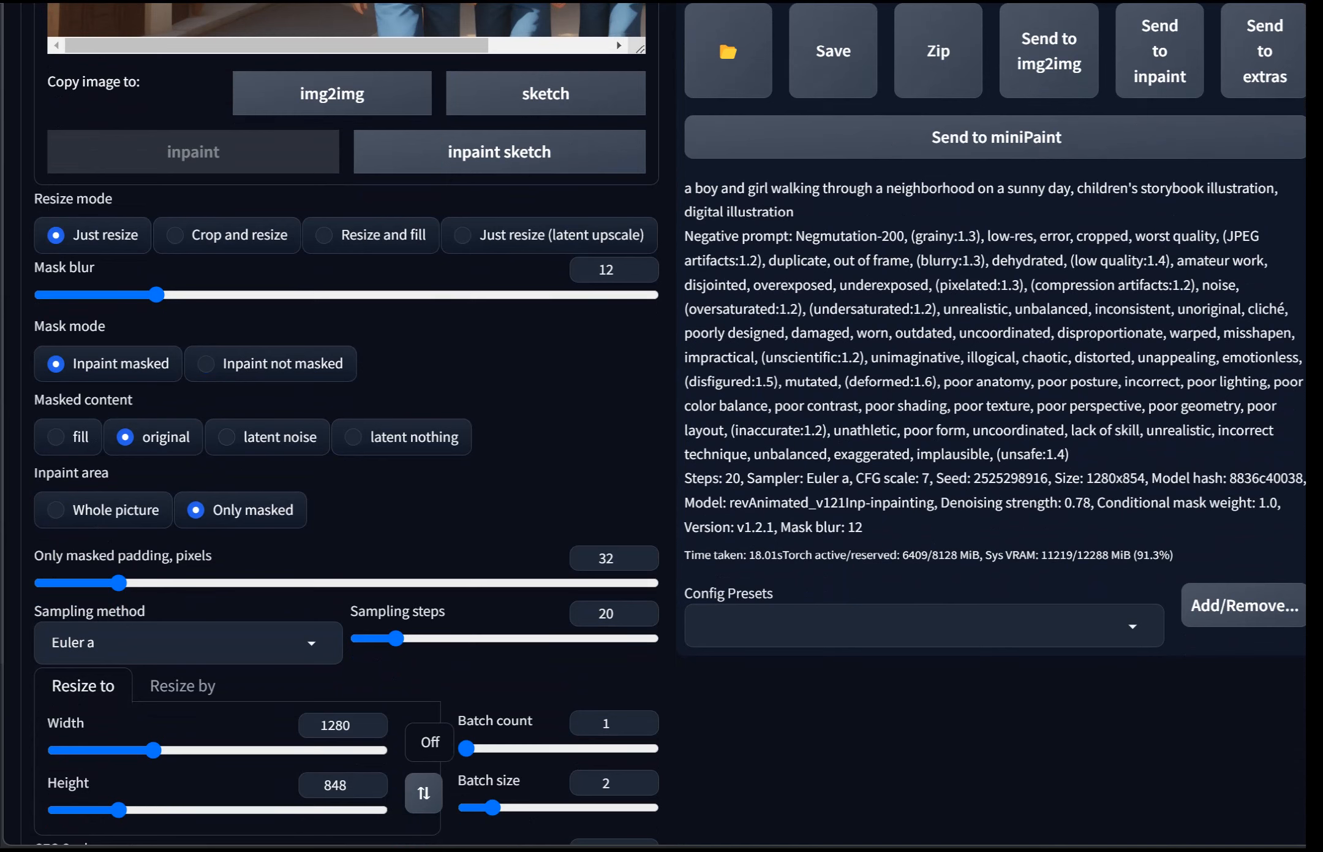
# Step: Set the denoising strength to 0.15 and the batch size to 1
pyautogui.scroll(8, 506, 292)
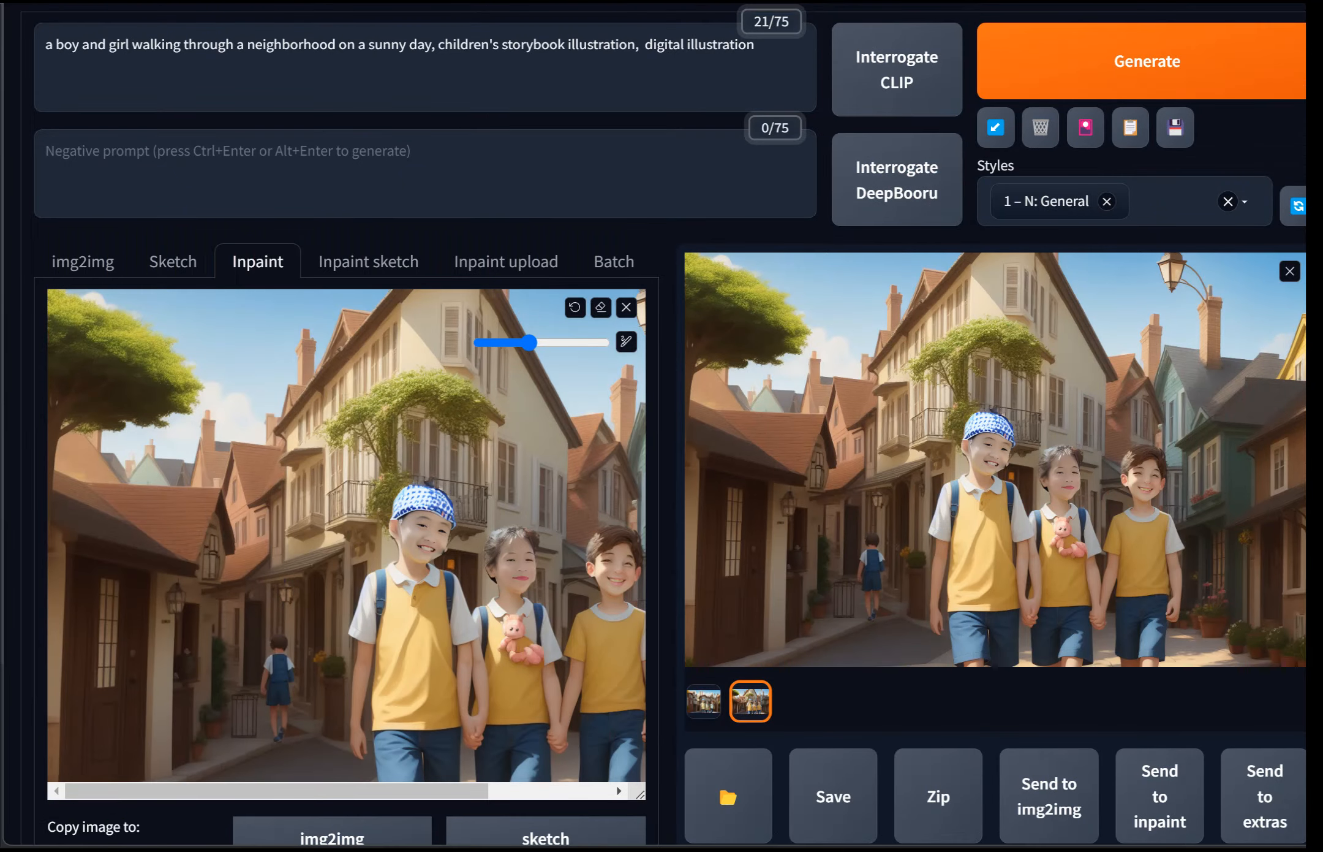
pyautogui.scroll(-8, 526, 408)
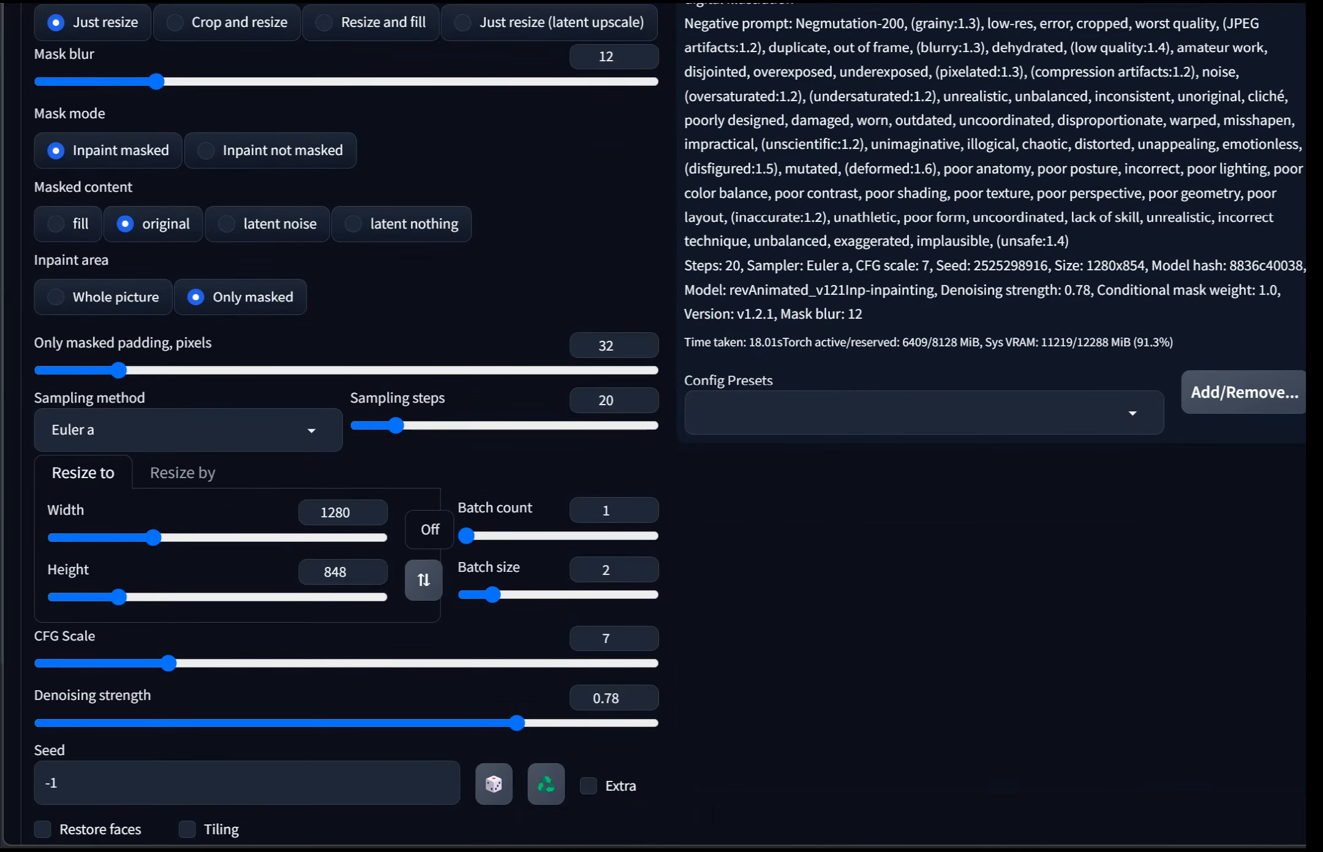
pyautogui.scroll(-4, 526, 407)
pyautogui.scroll(9, 525, 407)
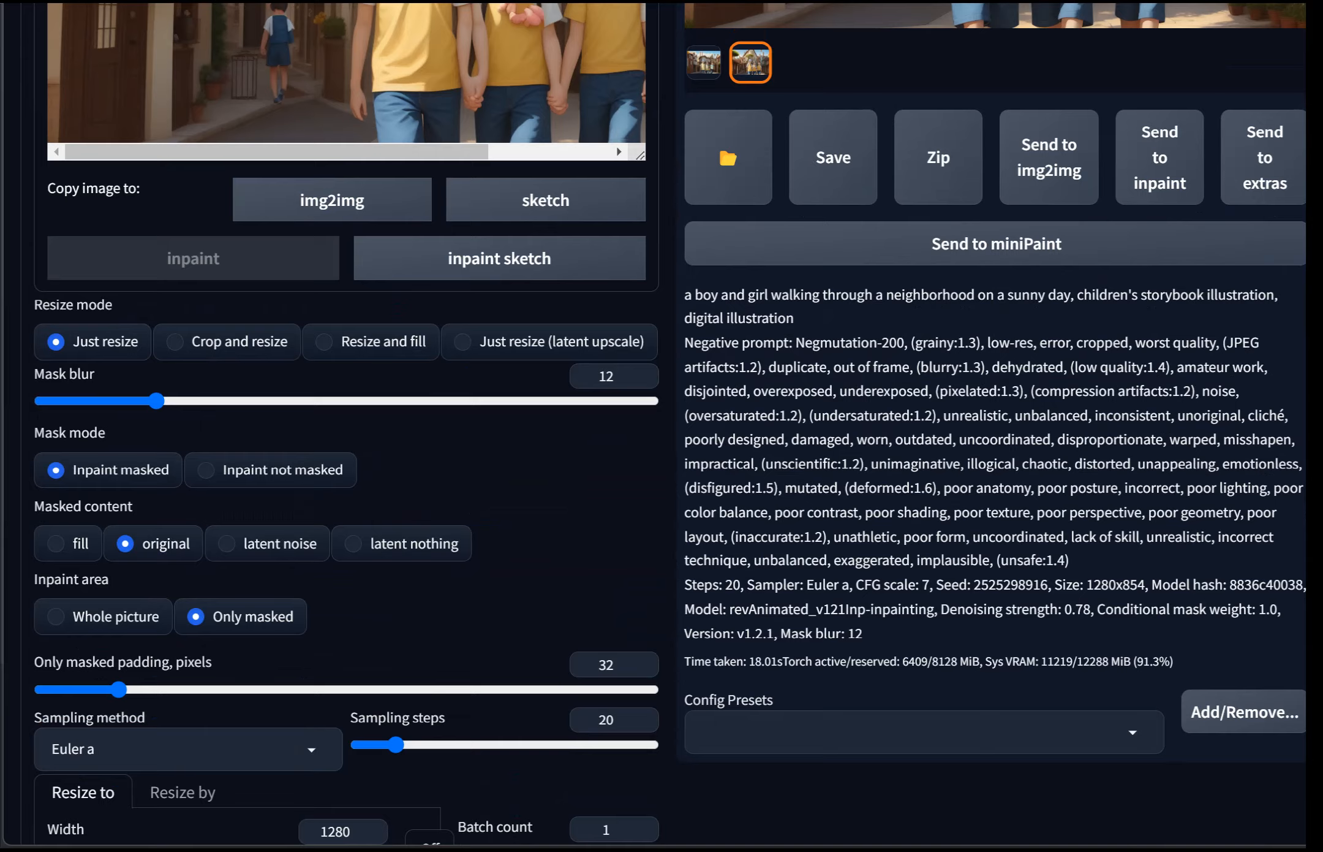
pyautogui.scroll(3, 565, 341)
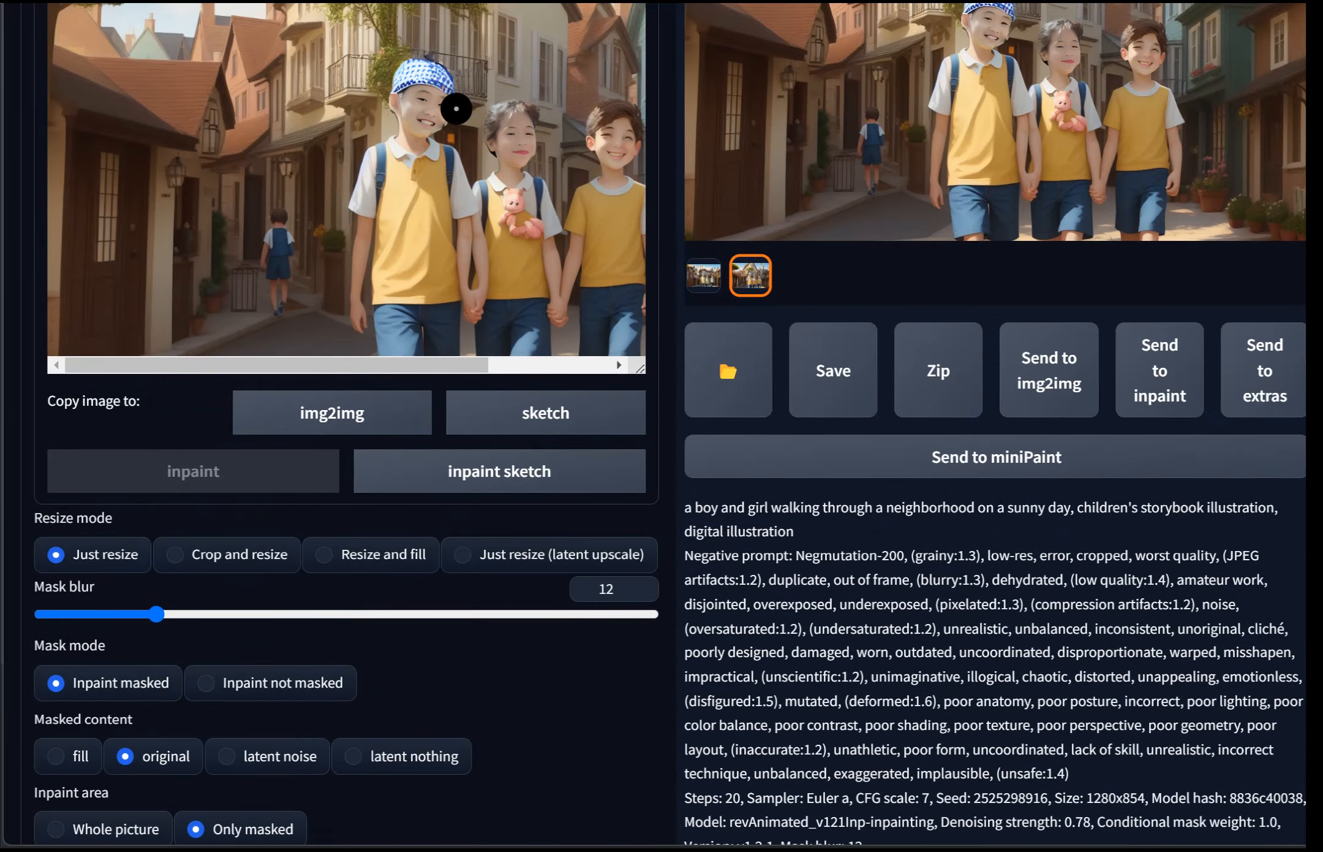
pyautogui.scroll(3, 505, 245)
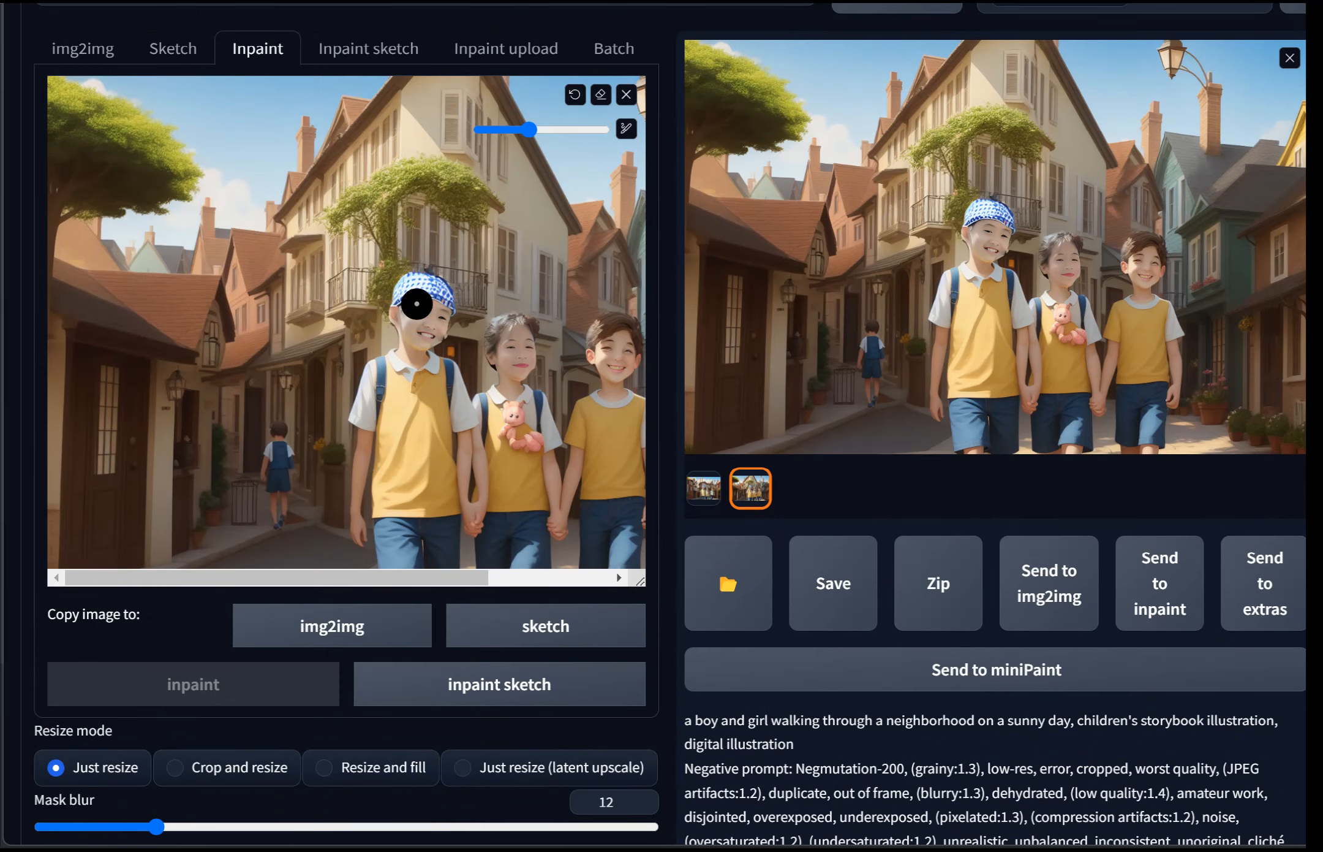
pyautogui.scroll(3, 260, 405)
pyautogui.scroll(3, 266, 619)
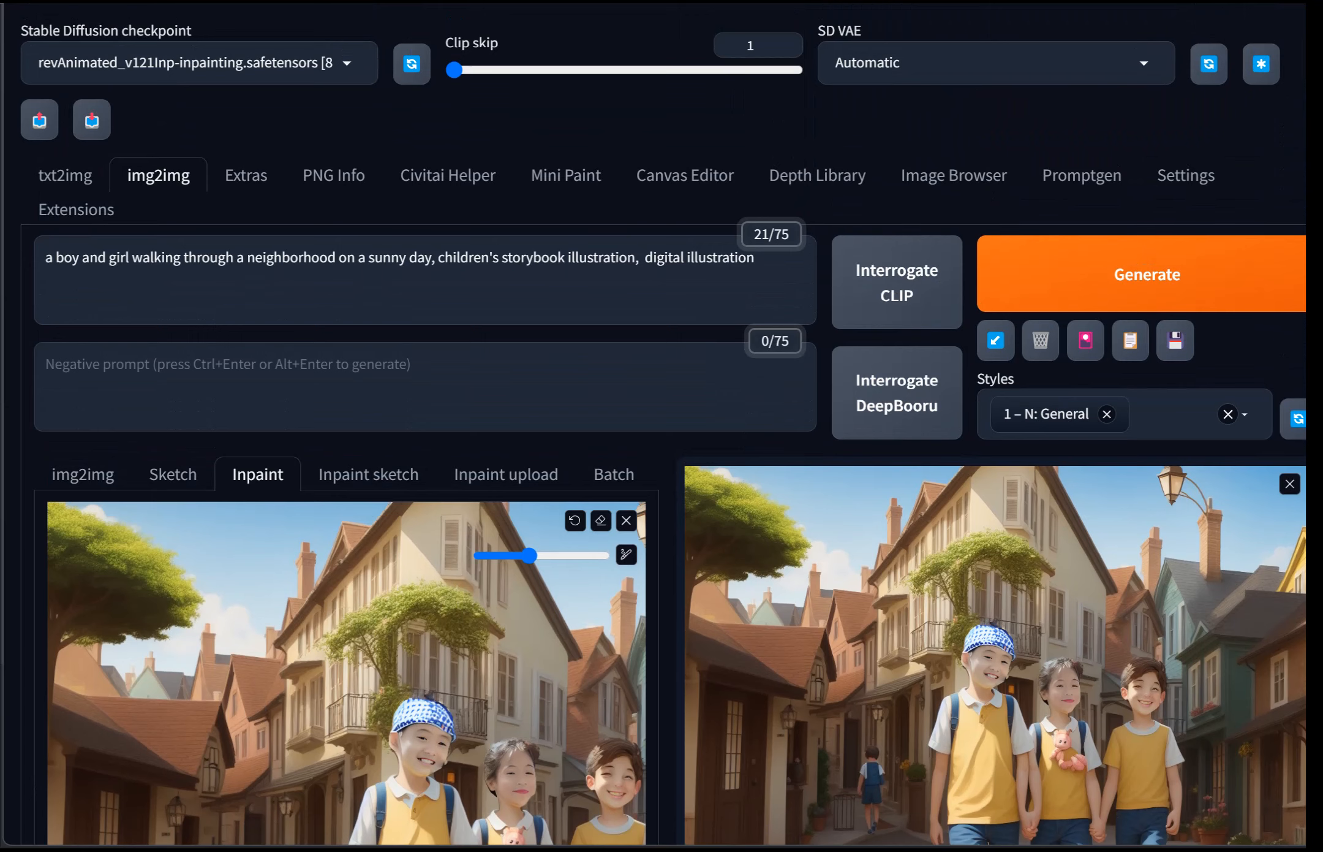
pyautogui.scroll(-15, 613, 475)
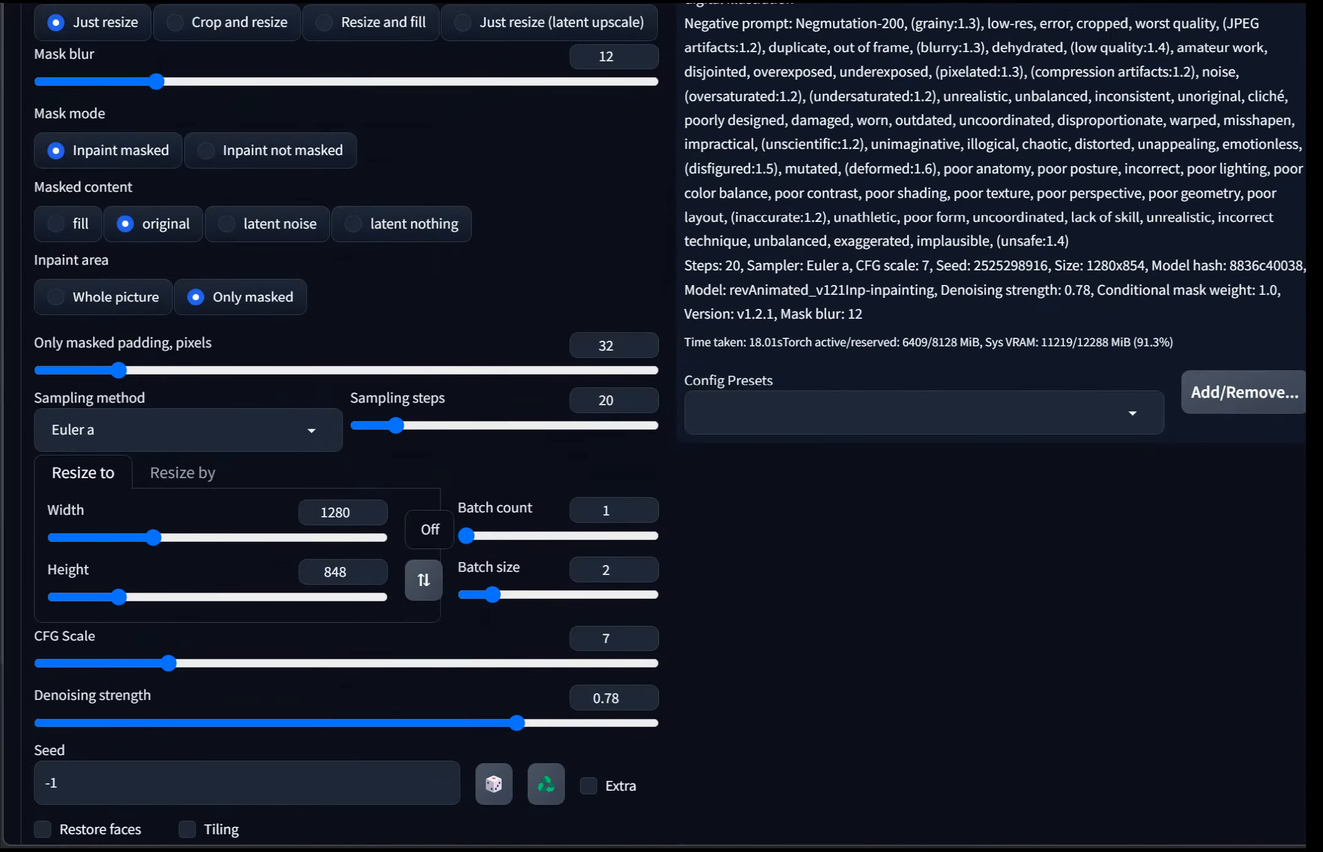
pyautogui.moveTo(517, 510); pyautogui.dragTo(122, 509)
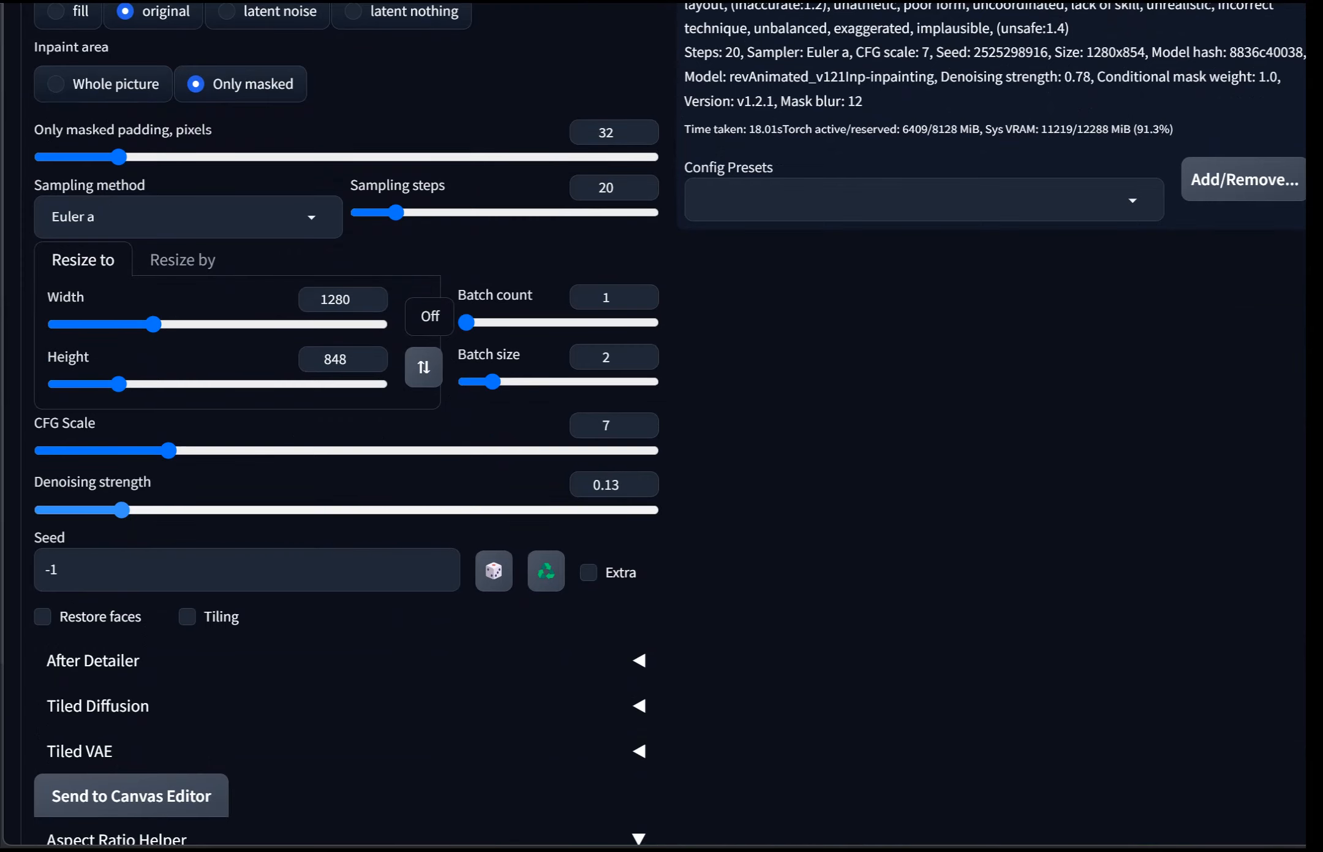
pyautogui.moveTo(122, 510); pyautogui.dragTo(133, 510)
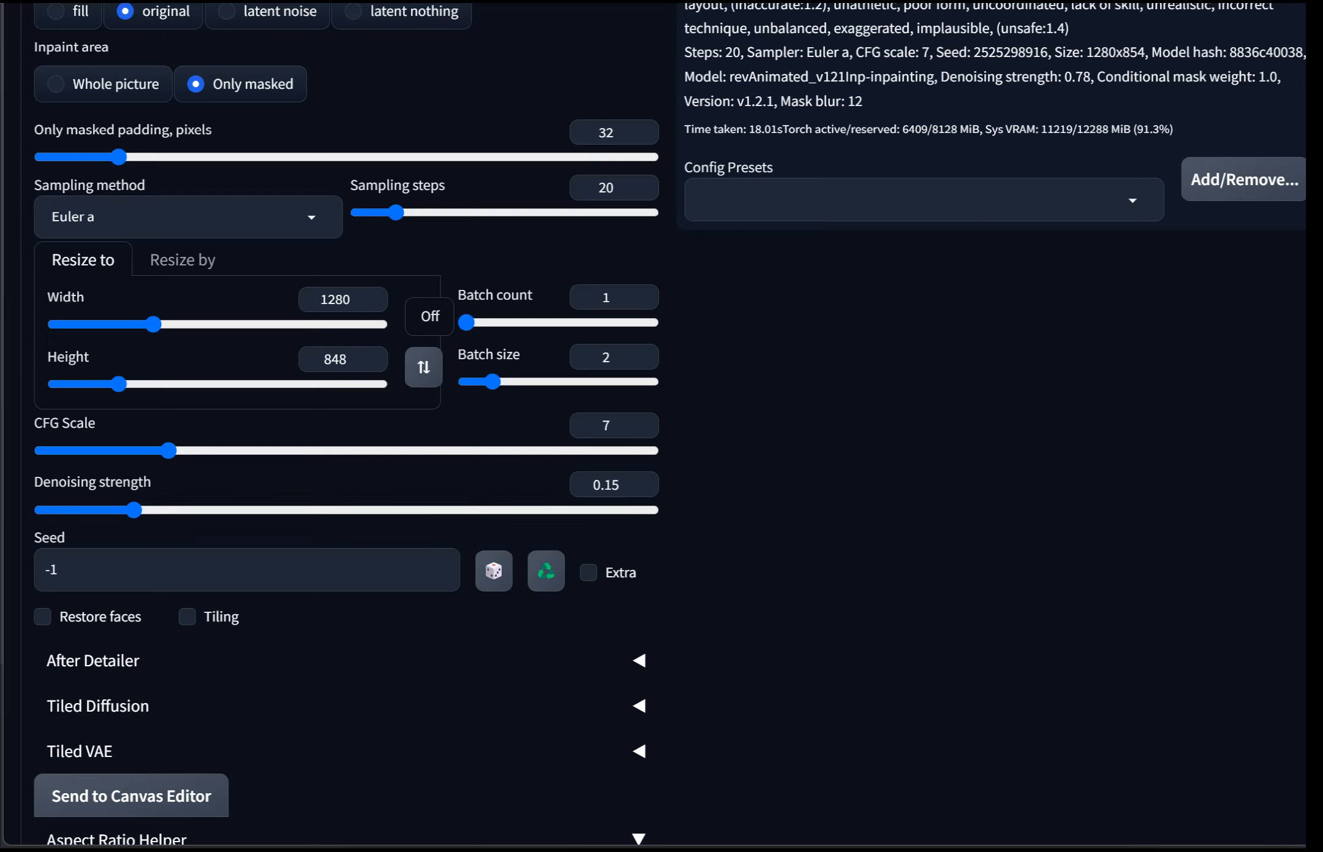
pyautogui.moveTo(493, 382); pyautogui.dragTo(466, 381)
# Step: Generate a single inpainted image and view it in the full-screen preview
pyautogui.scroll(10, 662, 429)
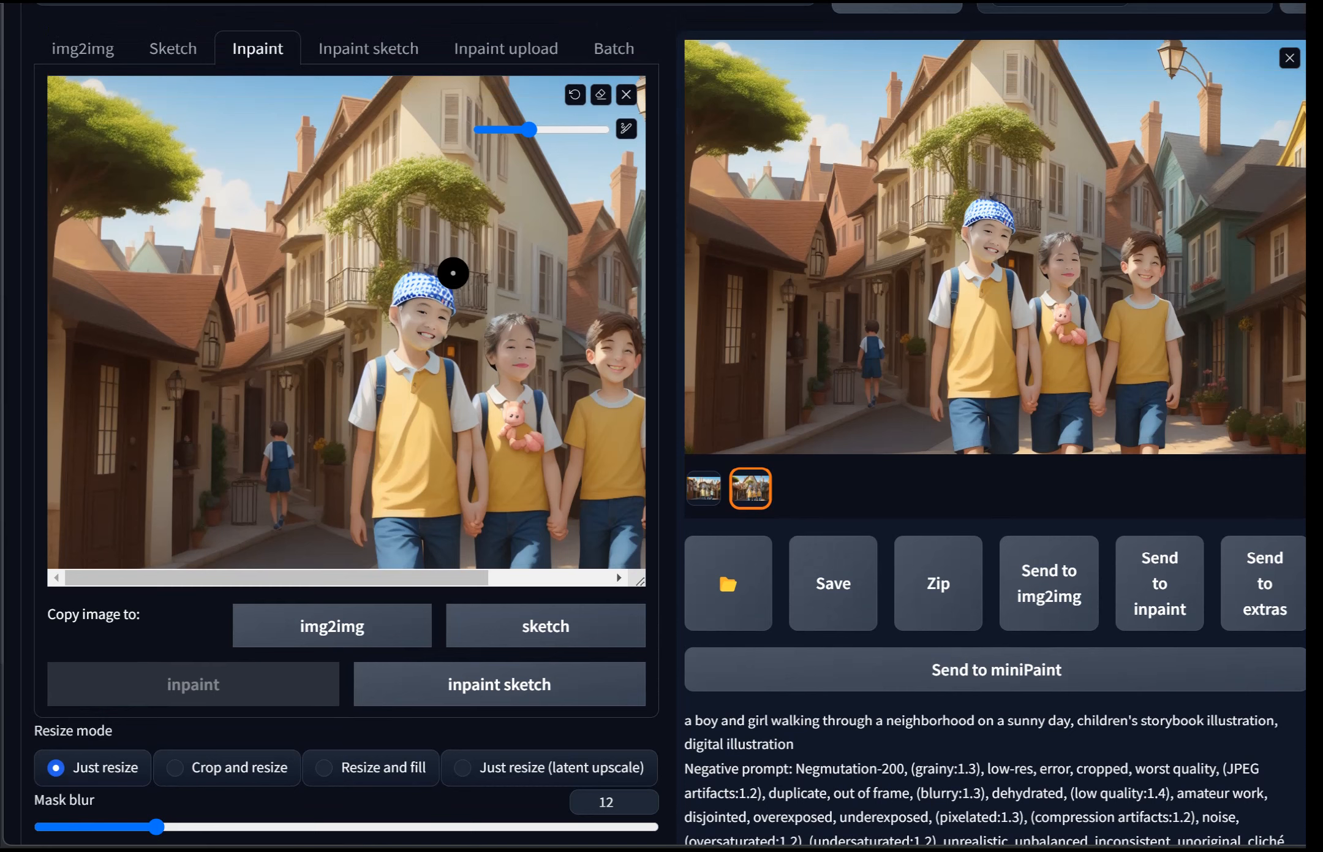
pyautogui.scroll(7, 662, 429)
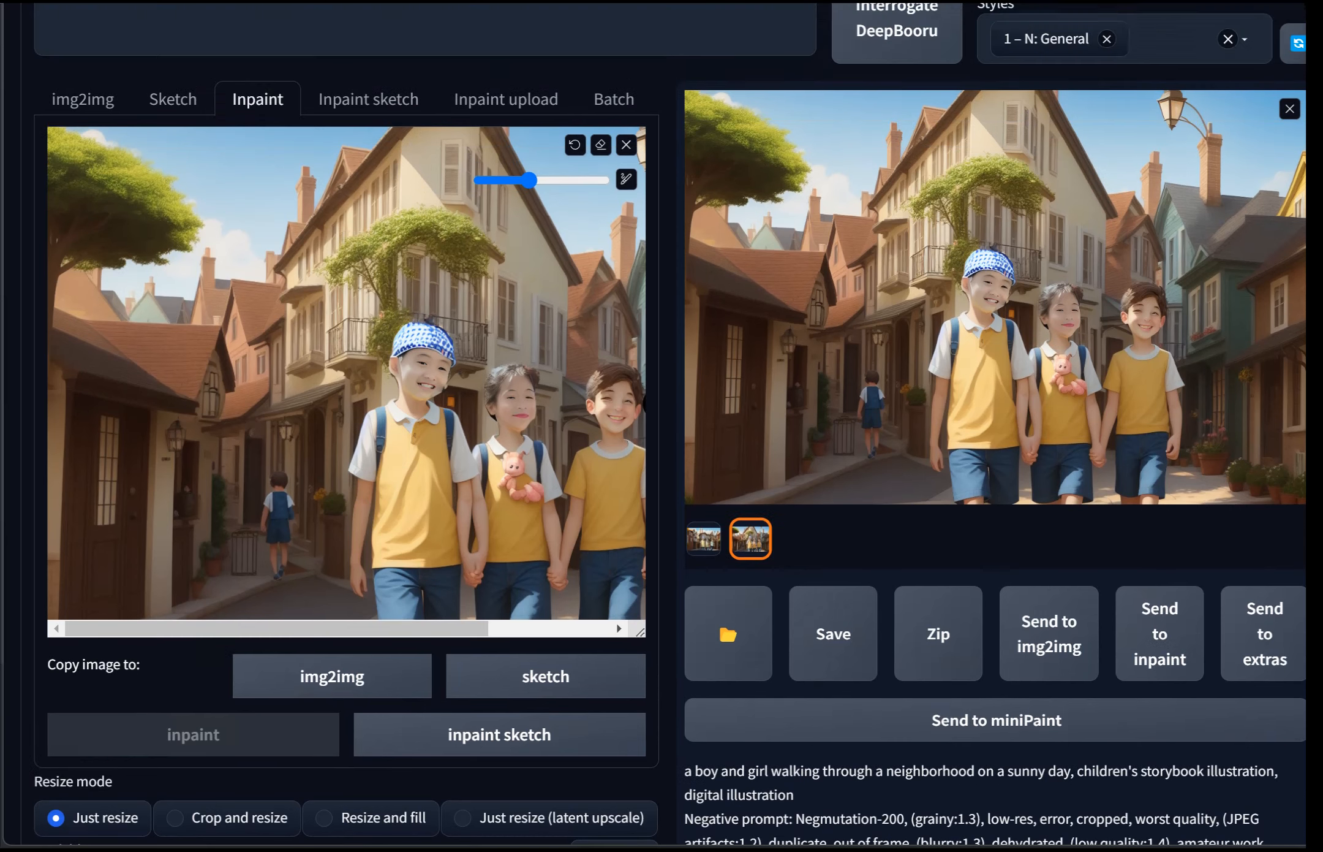
pyautogui.hotkey('ctrl', 'Return')
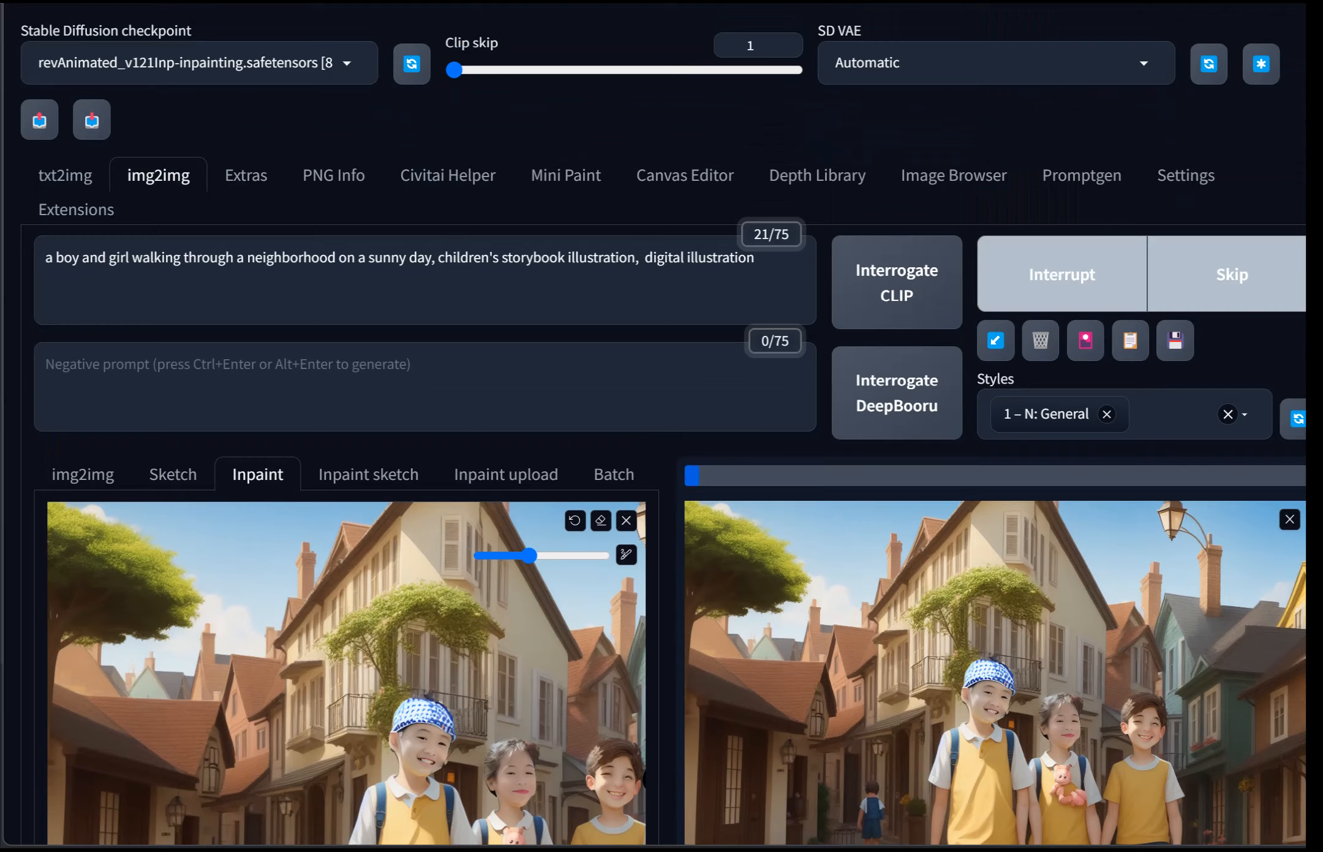
pyautogui.scroll(-4, 662, 429)
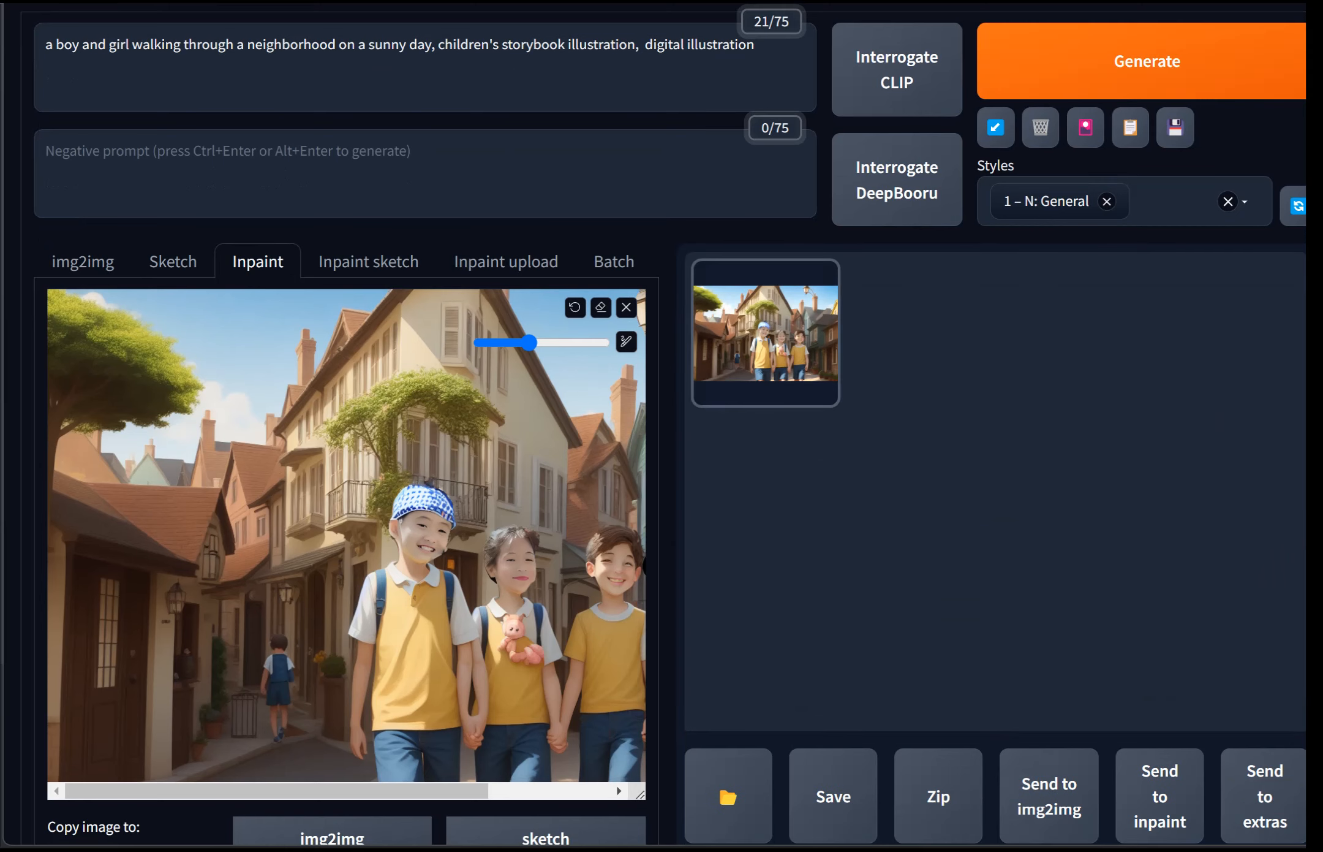
pyautogui.click(766, 334)
pyautogui.click(766, 334)
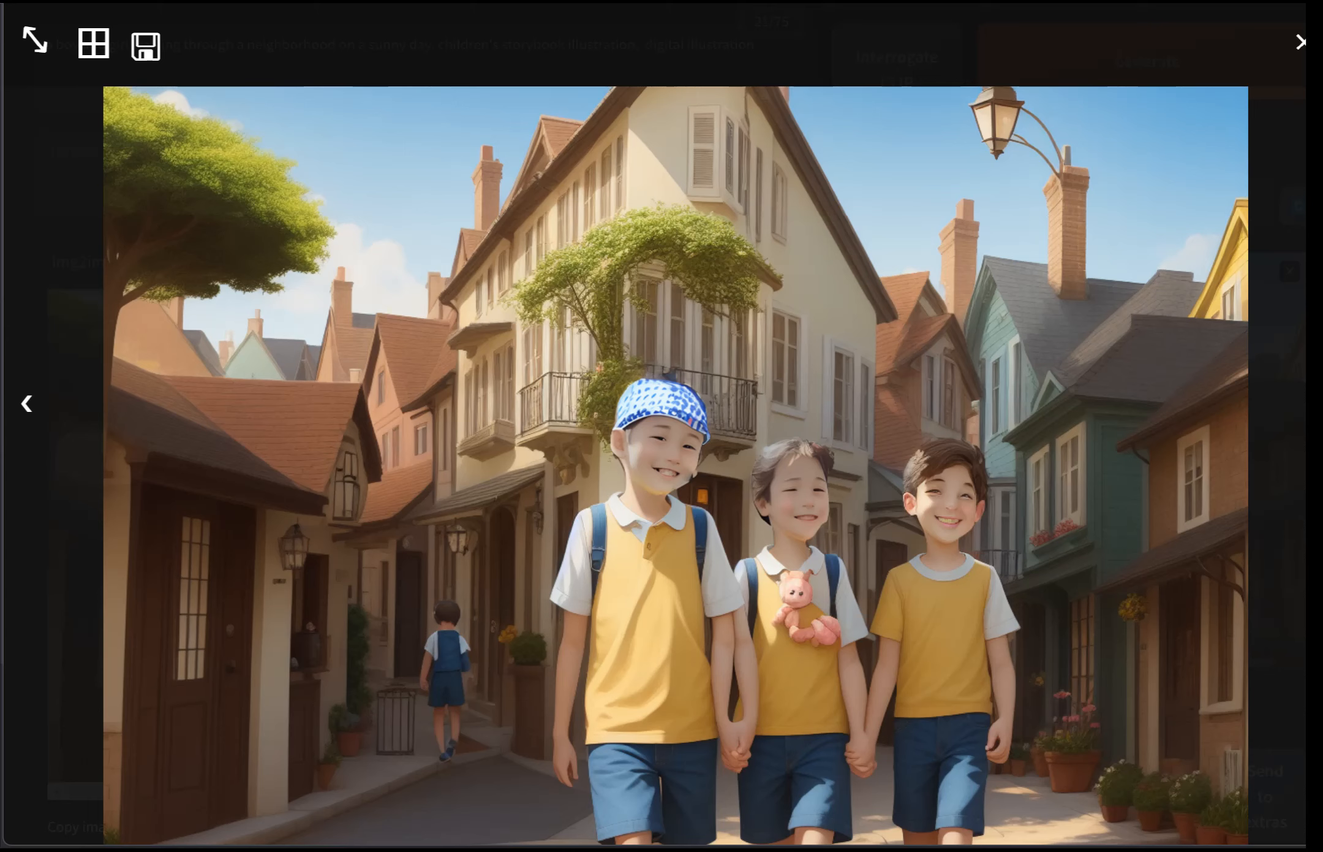
pyautogui.press('Escape')
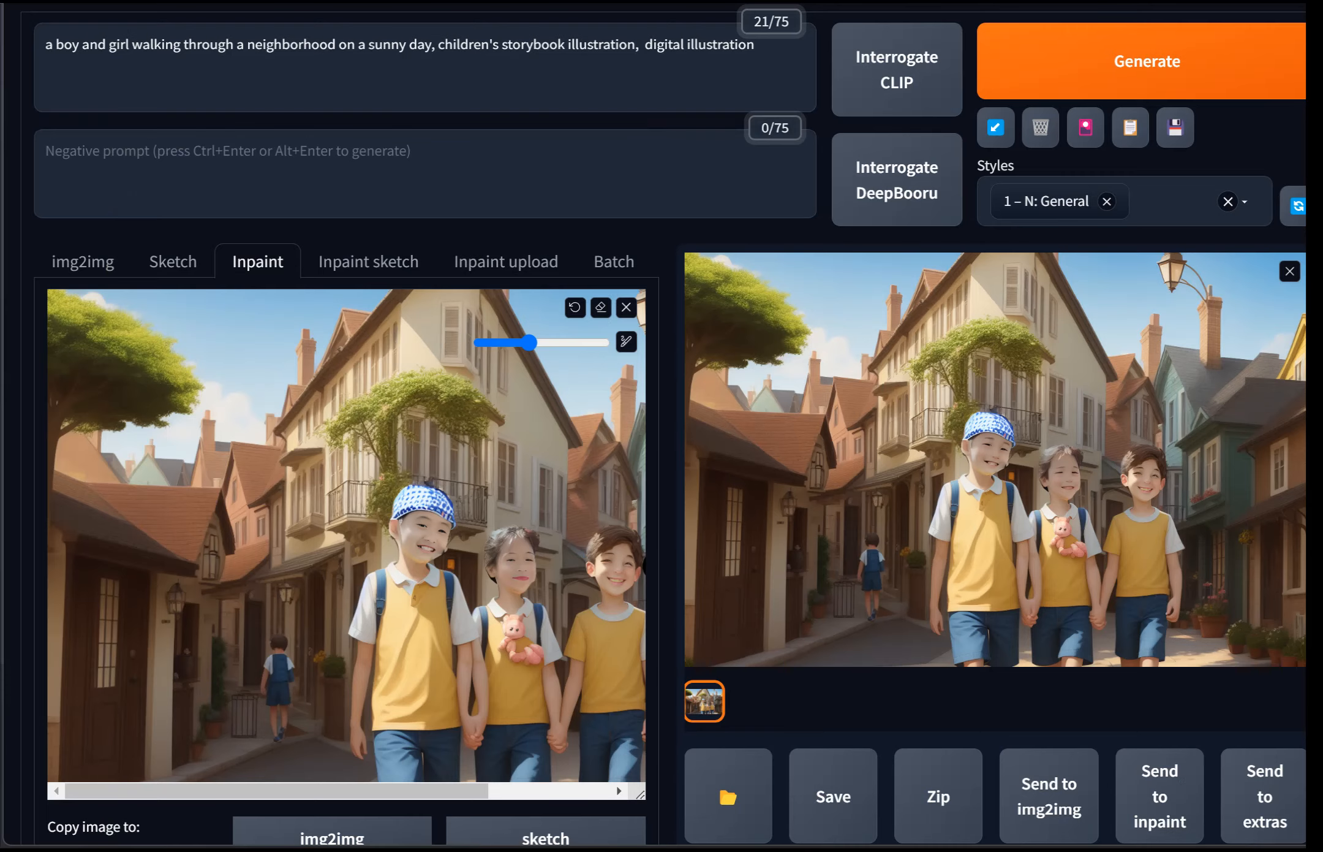
# Step: Generate another inpainted image with the same settings
pyautogui.scroll(-2, 1159, 690)
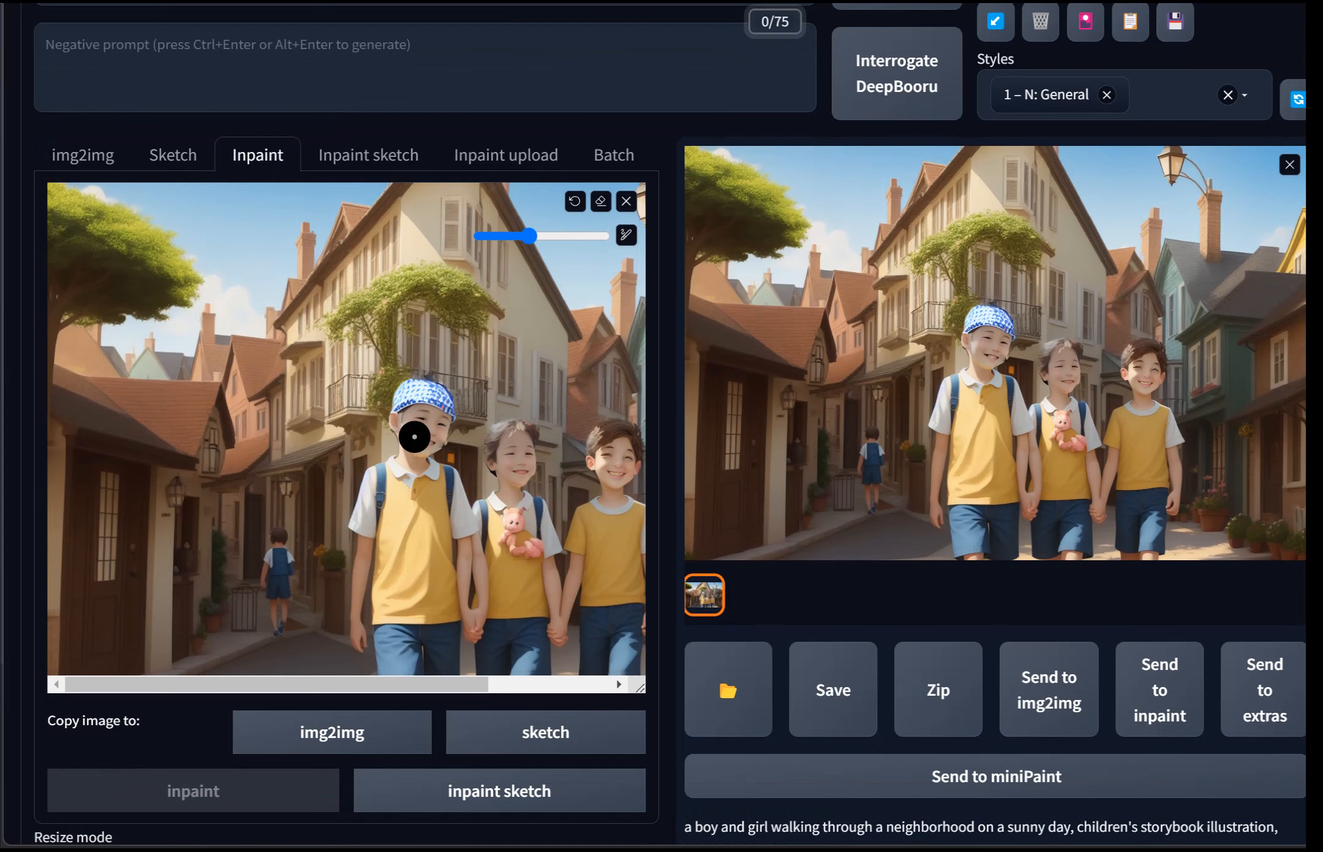
pyautogui.scroll(4, 643, 494)
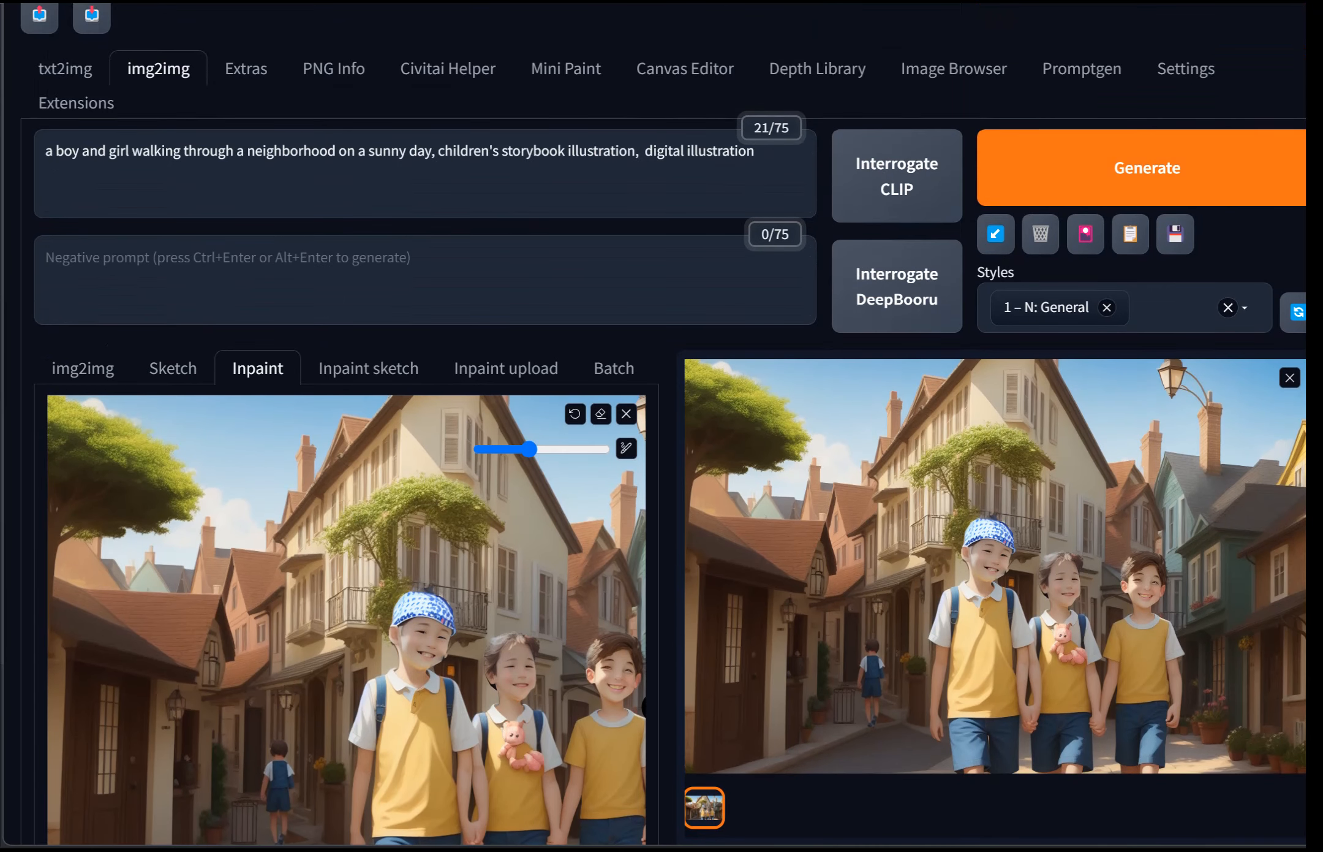
pyautogui.click(1148, 168)
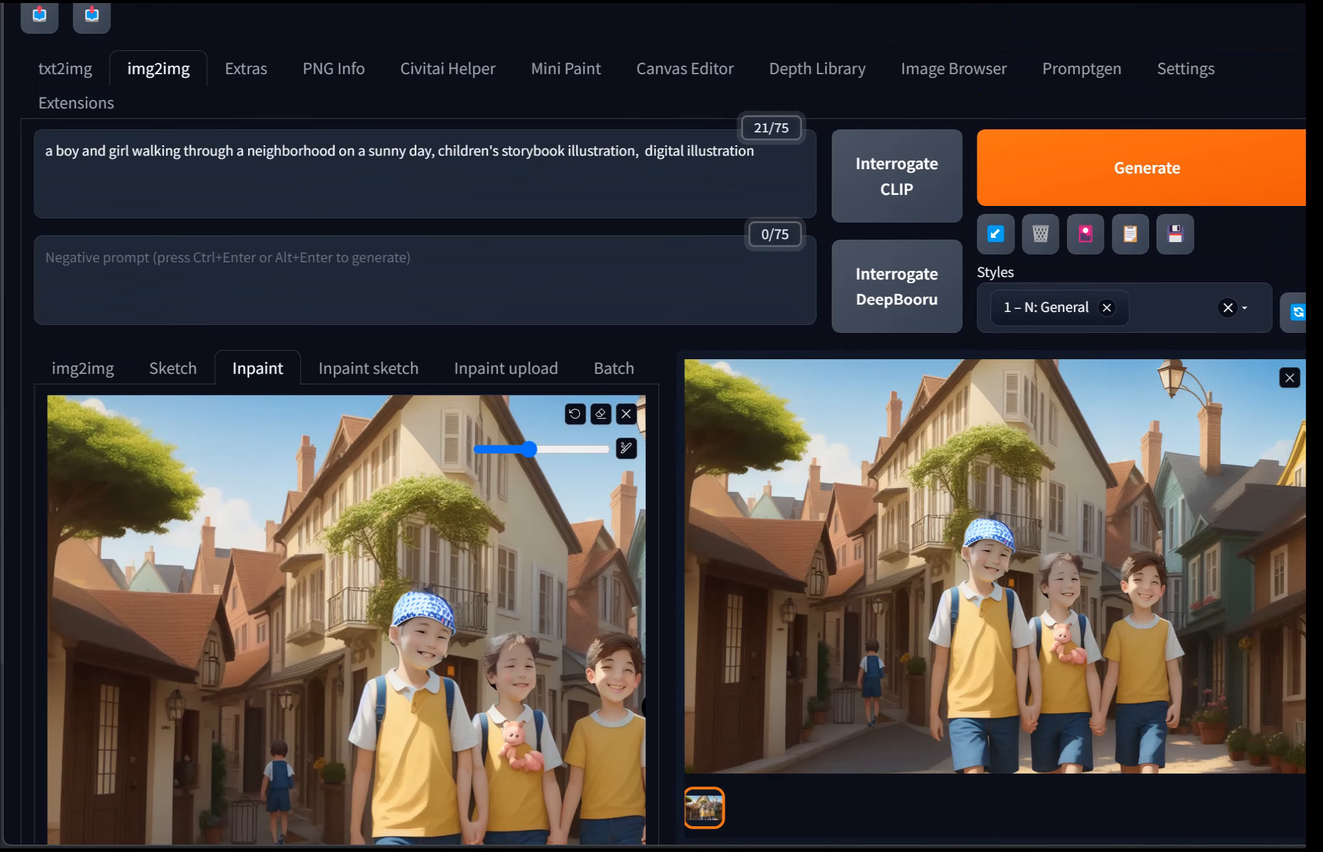
# Step: Examine the new image in the full-screen preview and its generation parameters below the gallery
pyautogui.click(995, 588)
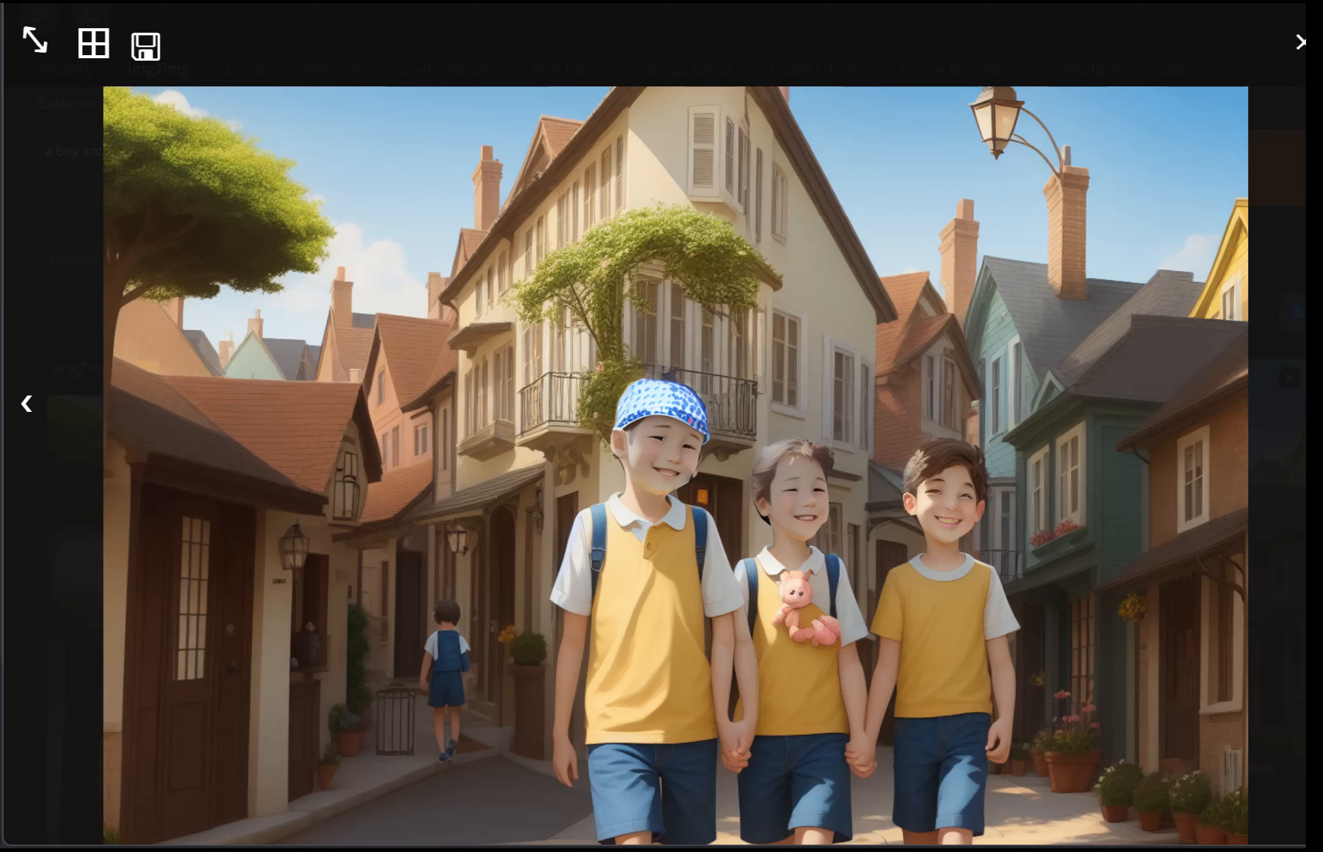
pyautogui.click(992, 460)
pyautogui.scroll(-3, 992, 459)
pyautogui.click(992, 460)
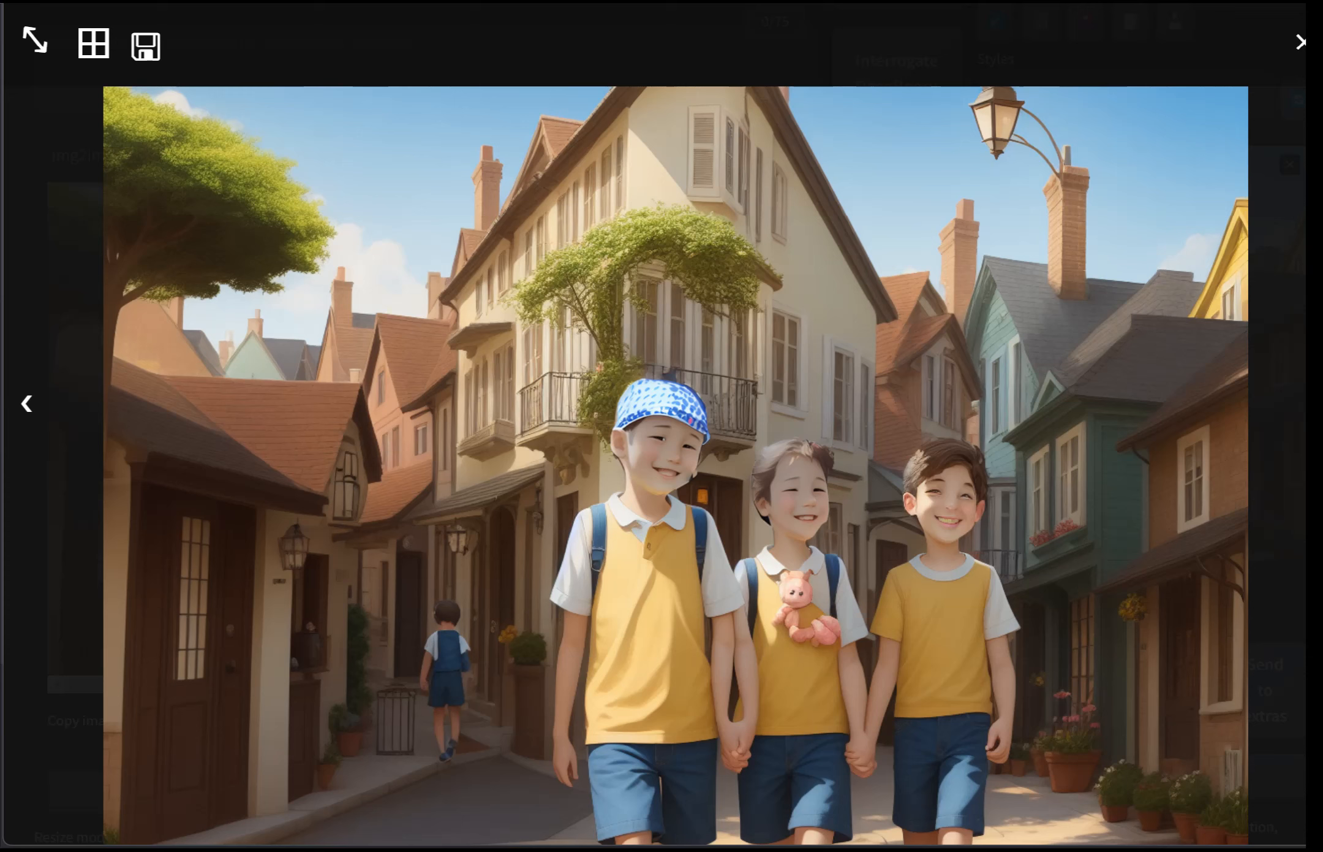
pyautogui.press('Escape')
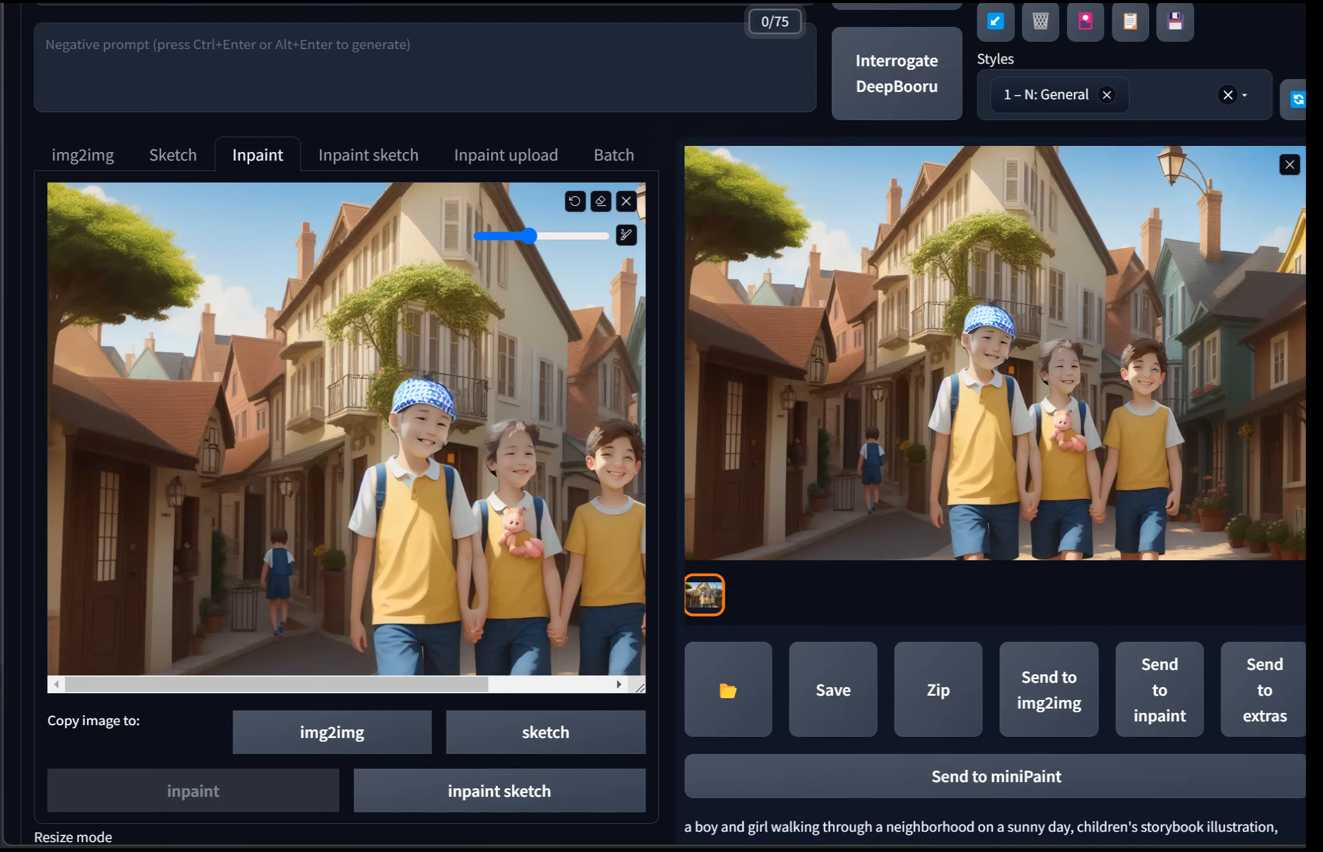
pyautogui.scroll(-10, 621, 535)
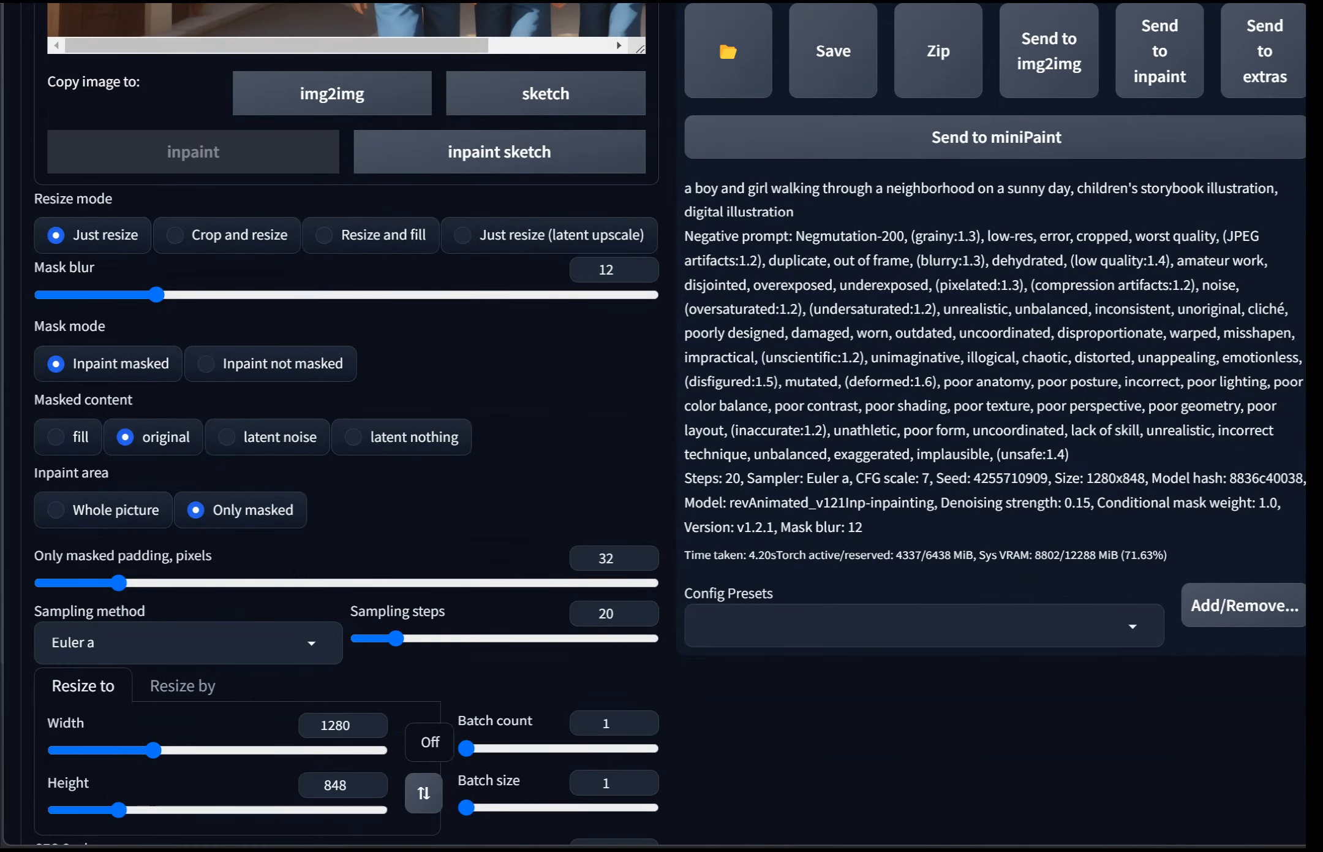
pyautogui.scroll(8, 57, 552)
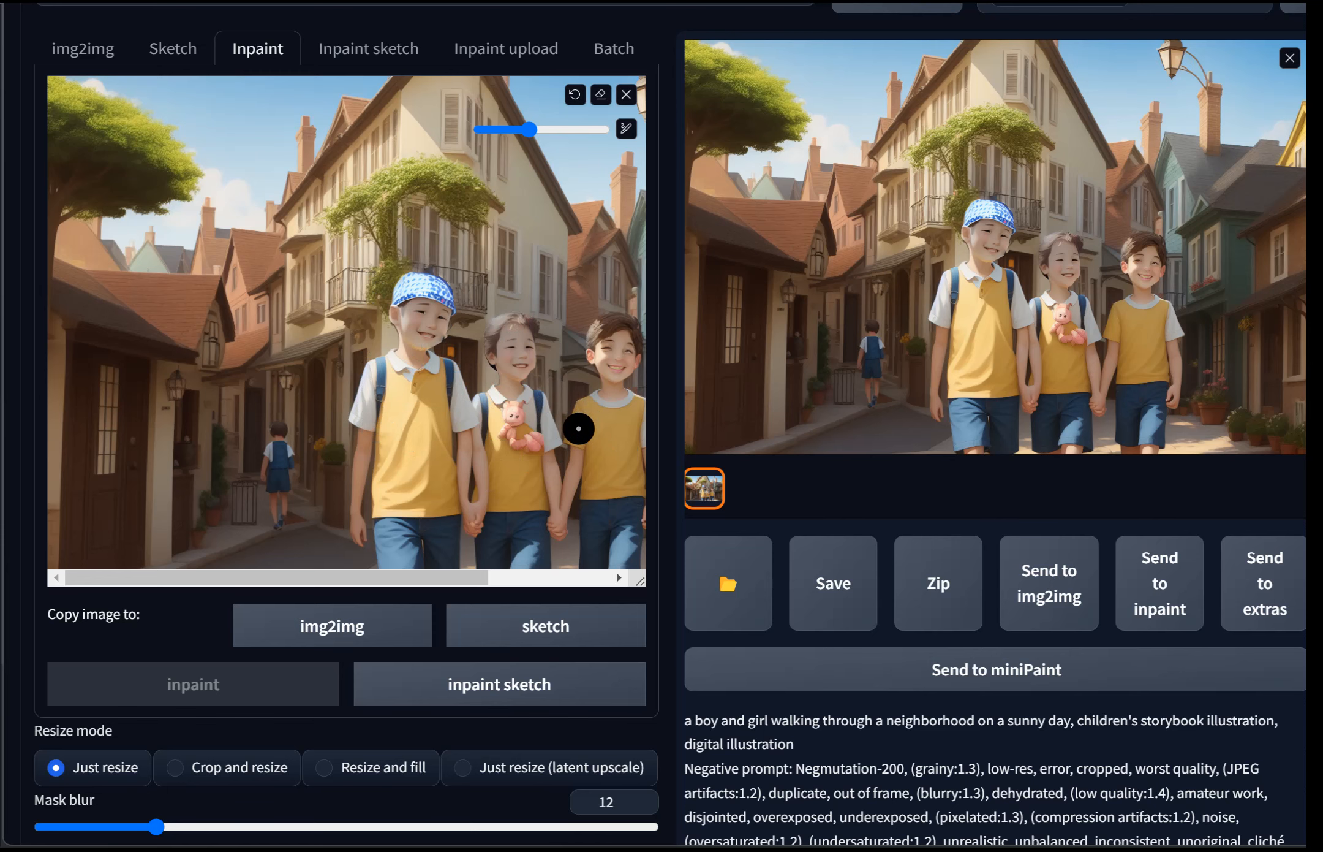
# Step: Generate one more inpainted image and view it in the full-screen preview
pyautogui.scroll(3, 641, 403)
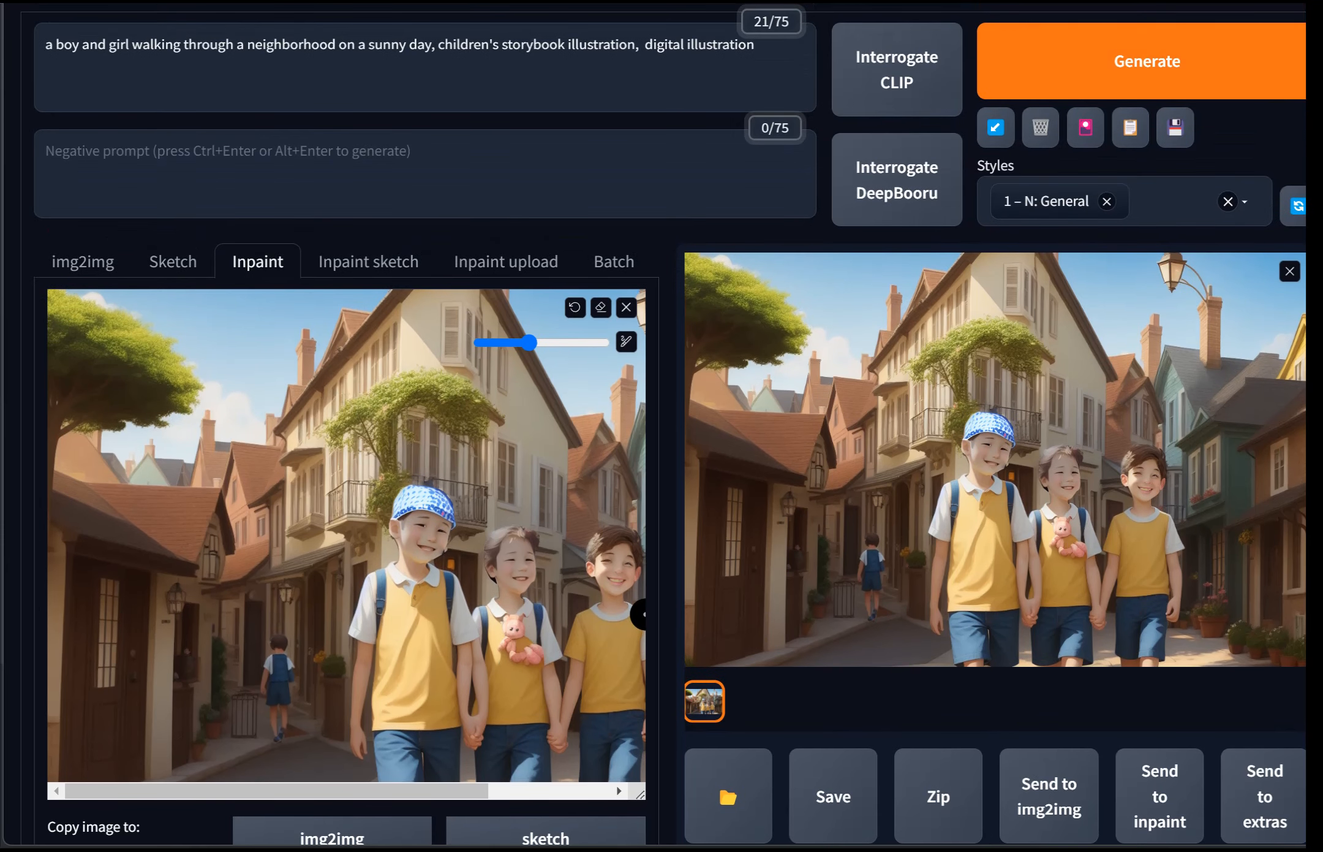
pyautogui.click(1147, 61)
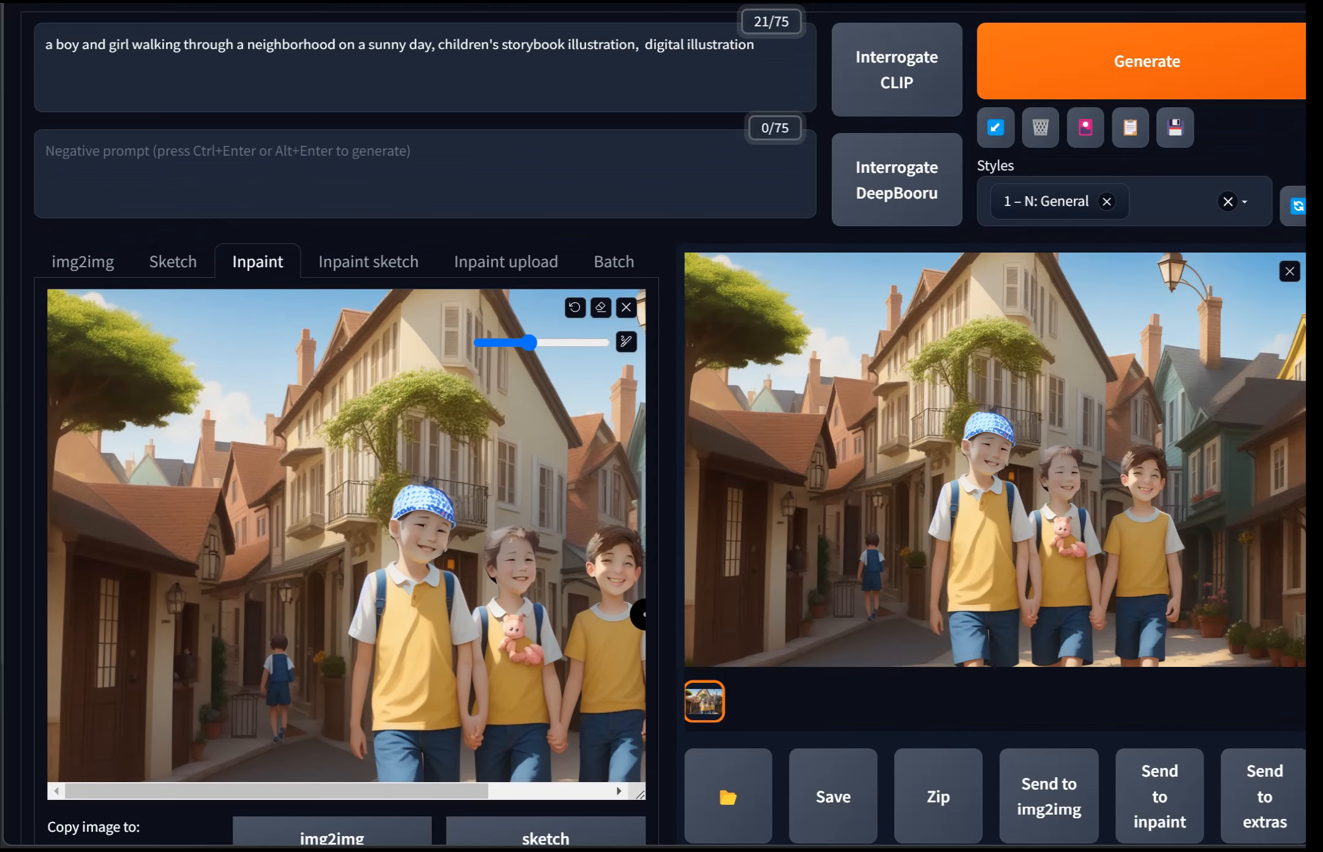
pyautogui.click(995, 490)
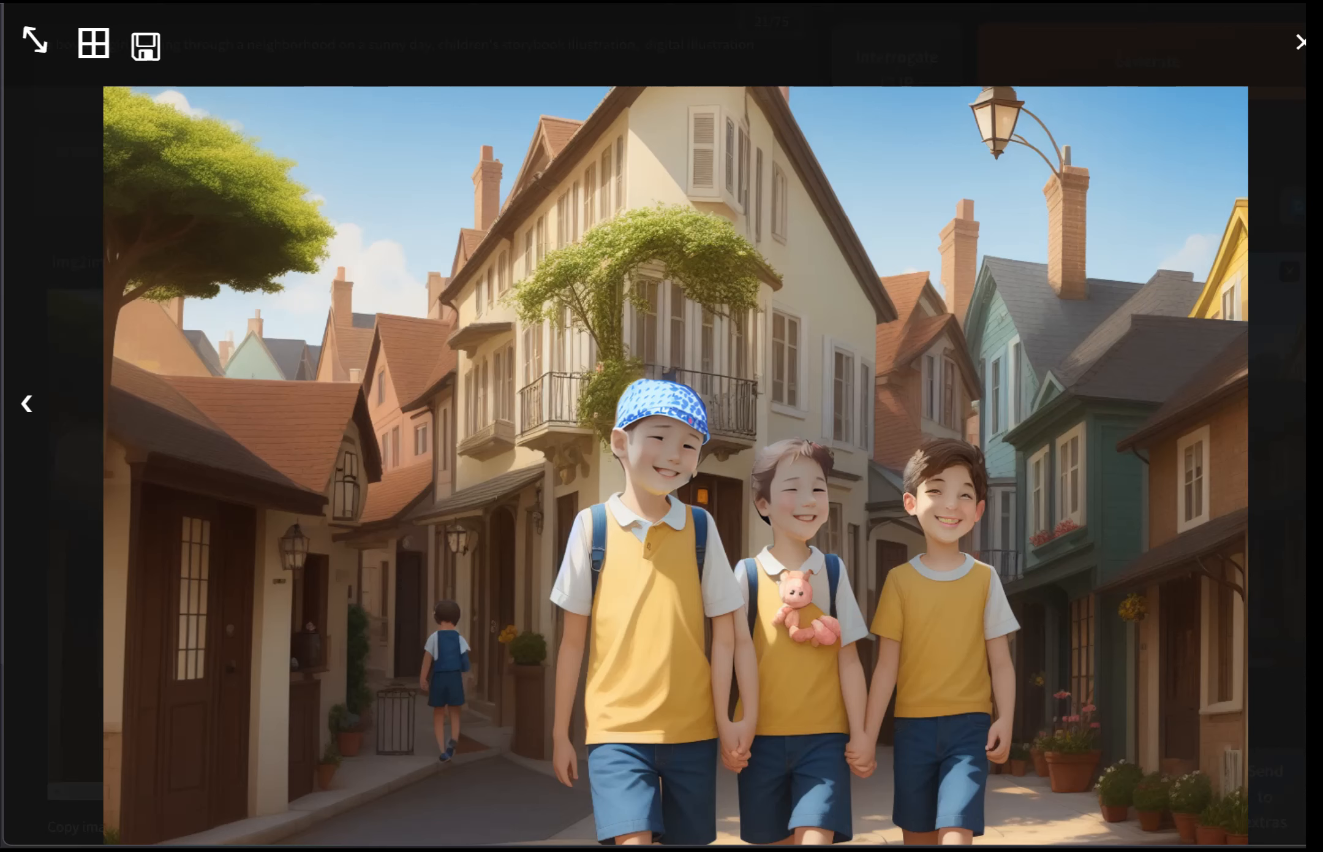
pyautogui.press('Escape')
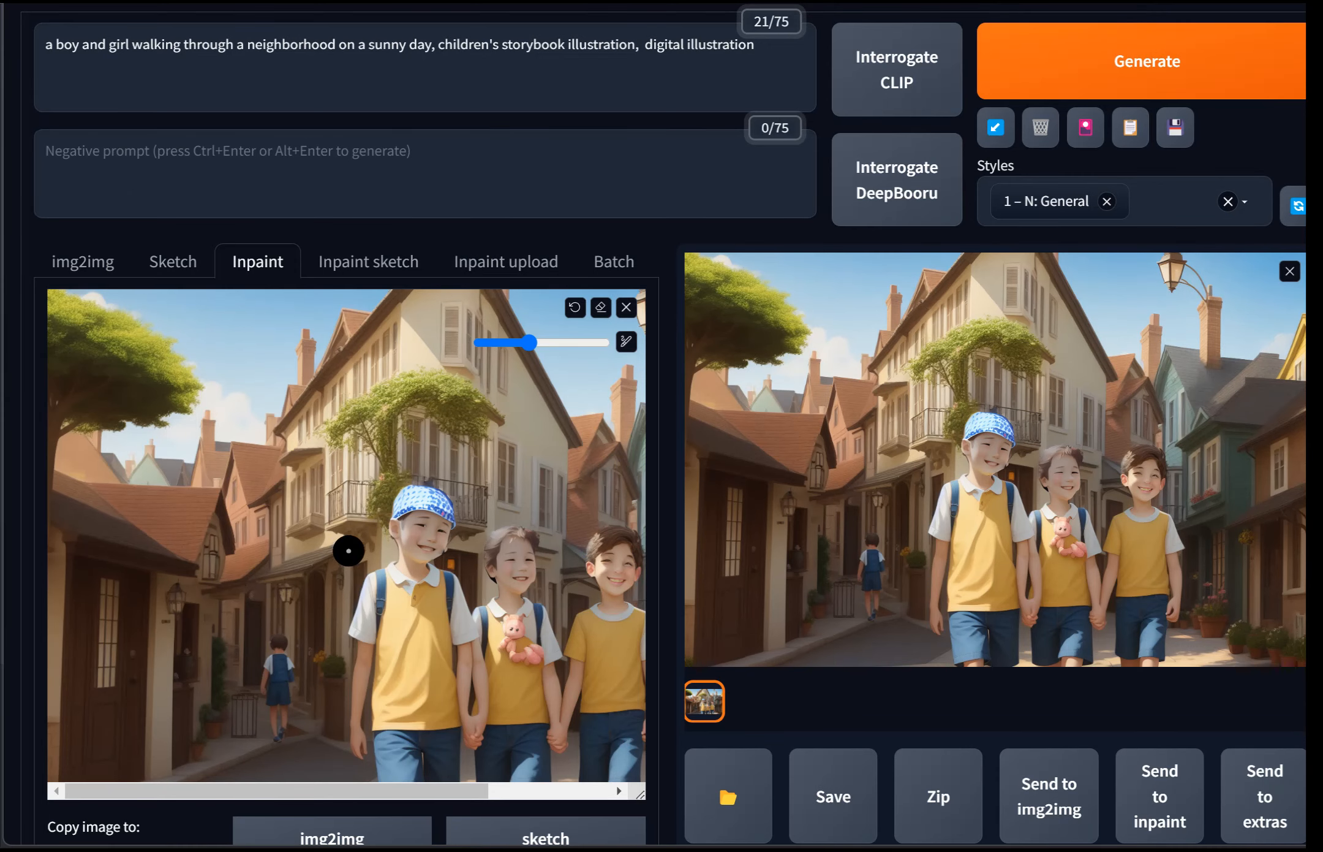
# Step: Set the denoising strength to 0
pyautogui.scroll(-7, 348, 550)
pyautogui.scroll(-5, 346, 429)
pyautogui.moveTo(134, 615); pyautogui.dragTo(42, 615)
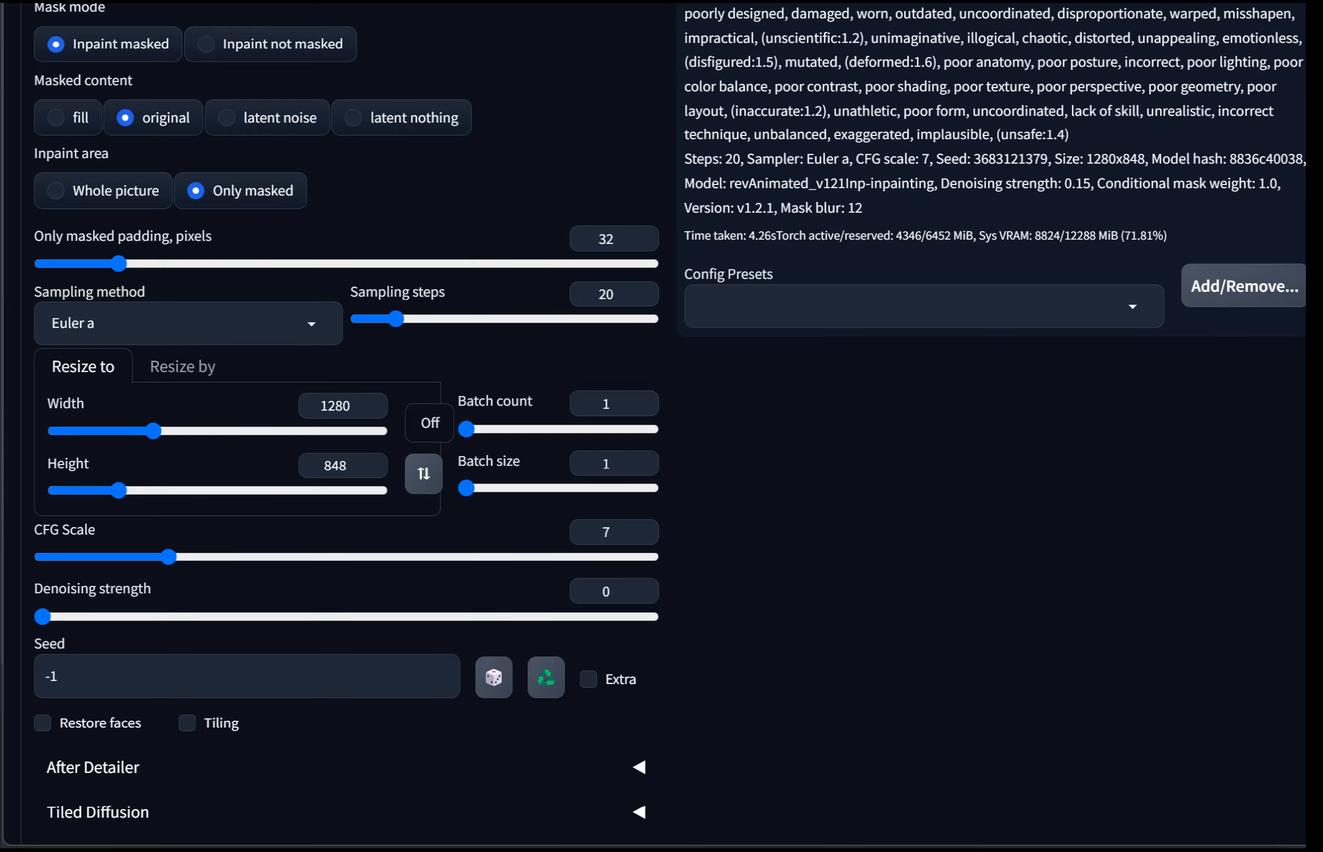
# Step: Set the denoising strength to 0.11
pyautogui.scroll(15, 414, 483)
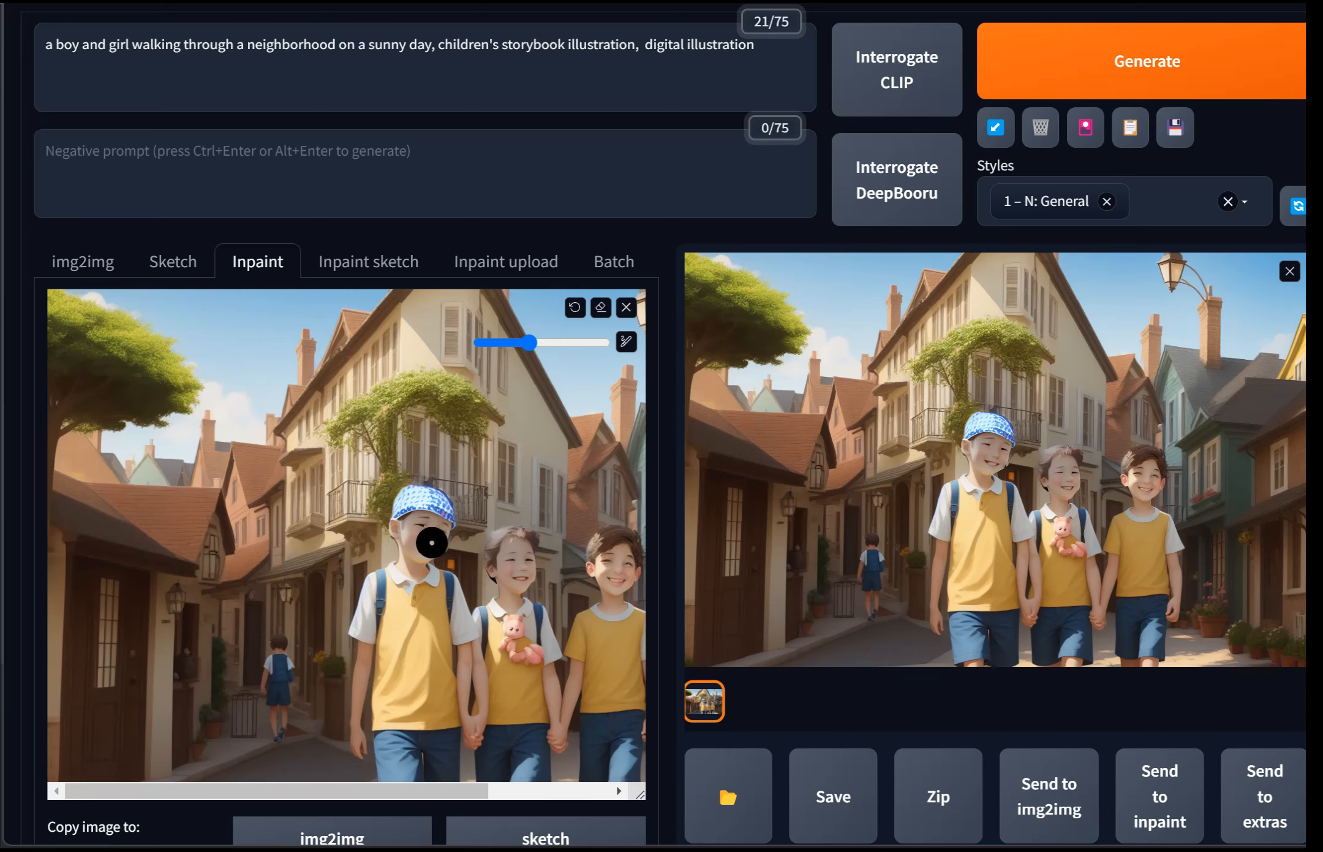
pyautogui.scroll(-6, 561, 579)
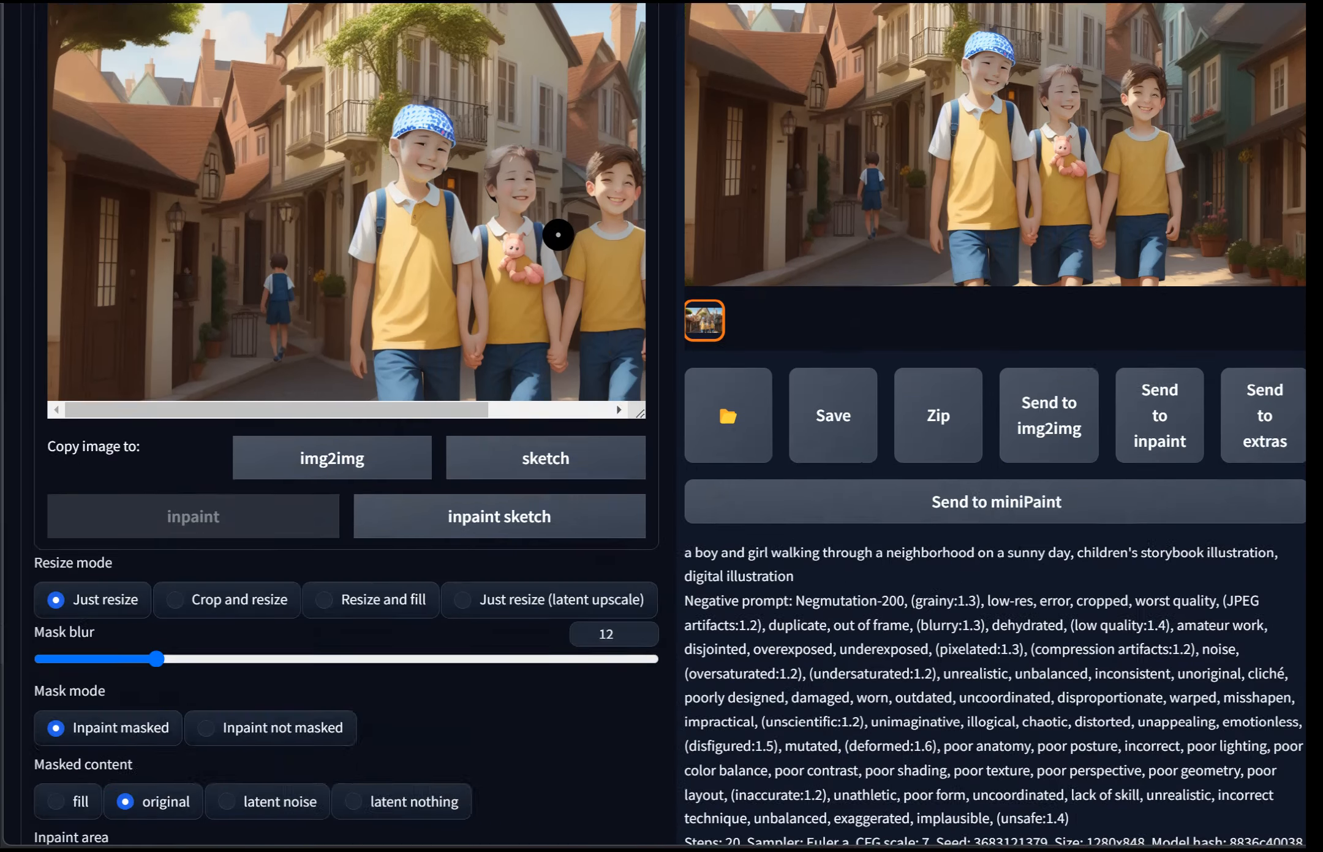
pyautogui.scroll(-10, 558, 235)
pyautogui.moveTo(43, 616); pyautogui.dragTo(110, 616)
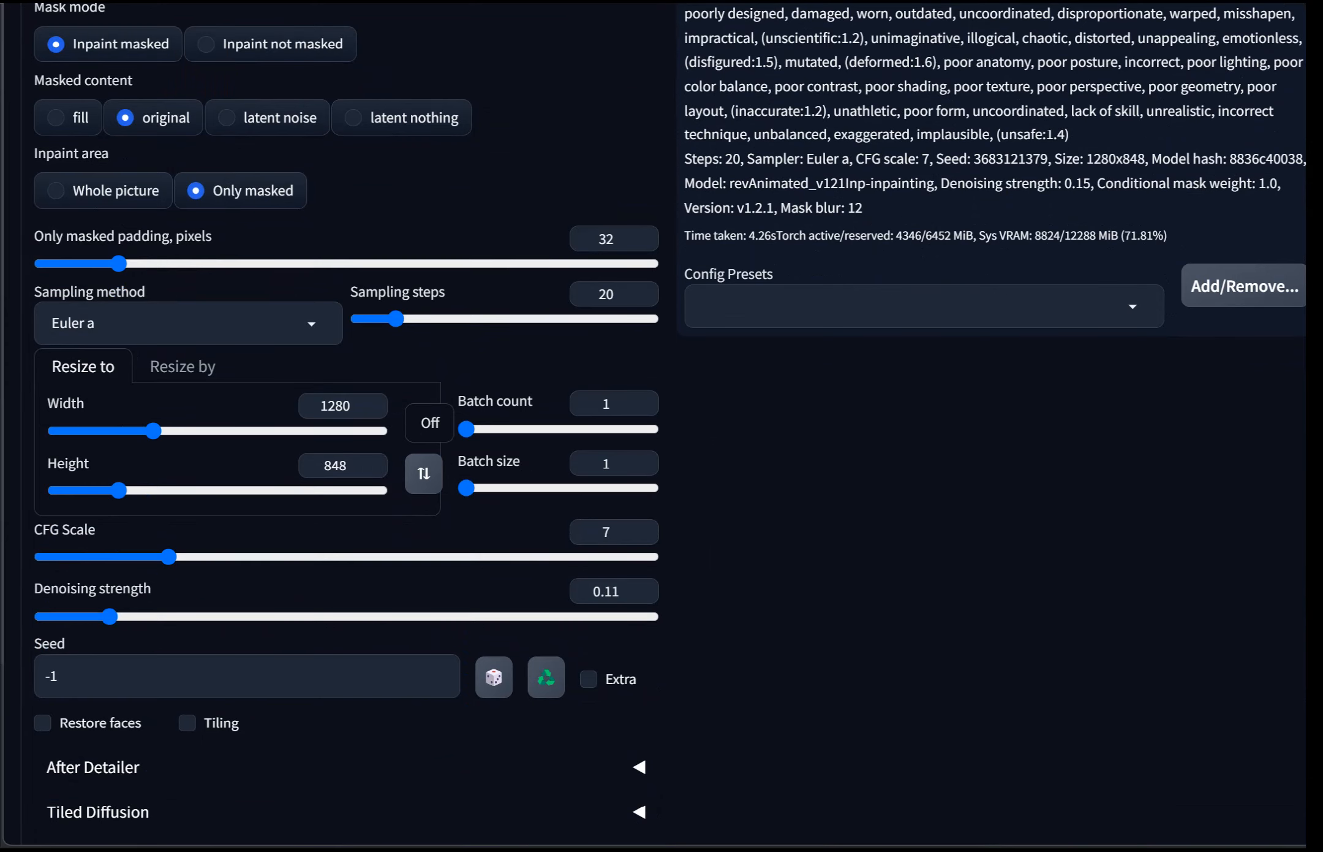
# Step: Open the latest inpainted image in the full-screen preview
pyautogui.scroll(10, 661, 429)
pyautogui.scroll(5, 981, 367)
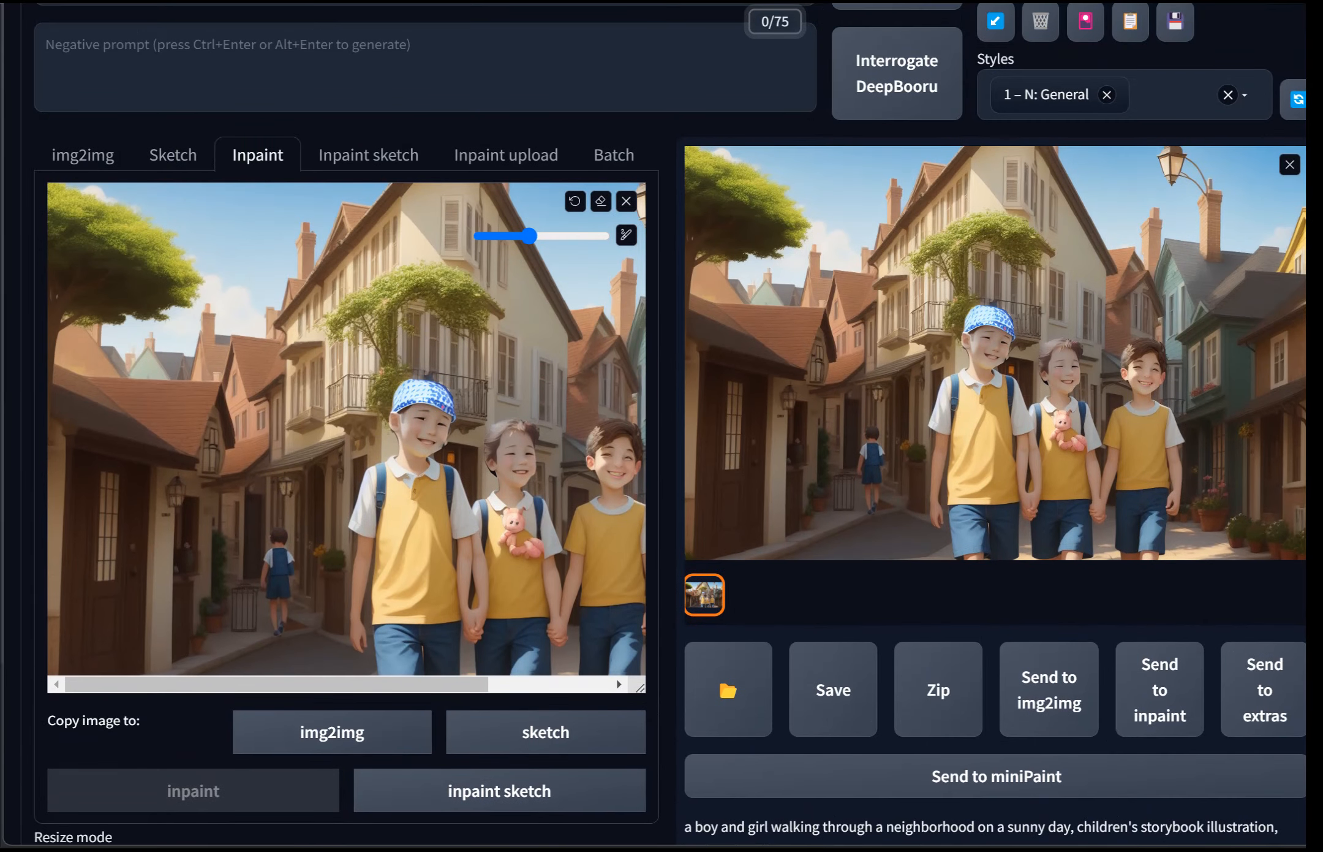
pyautogui.click(996, 355)
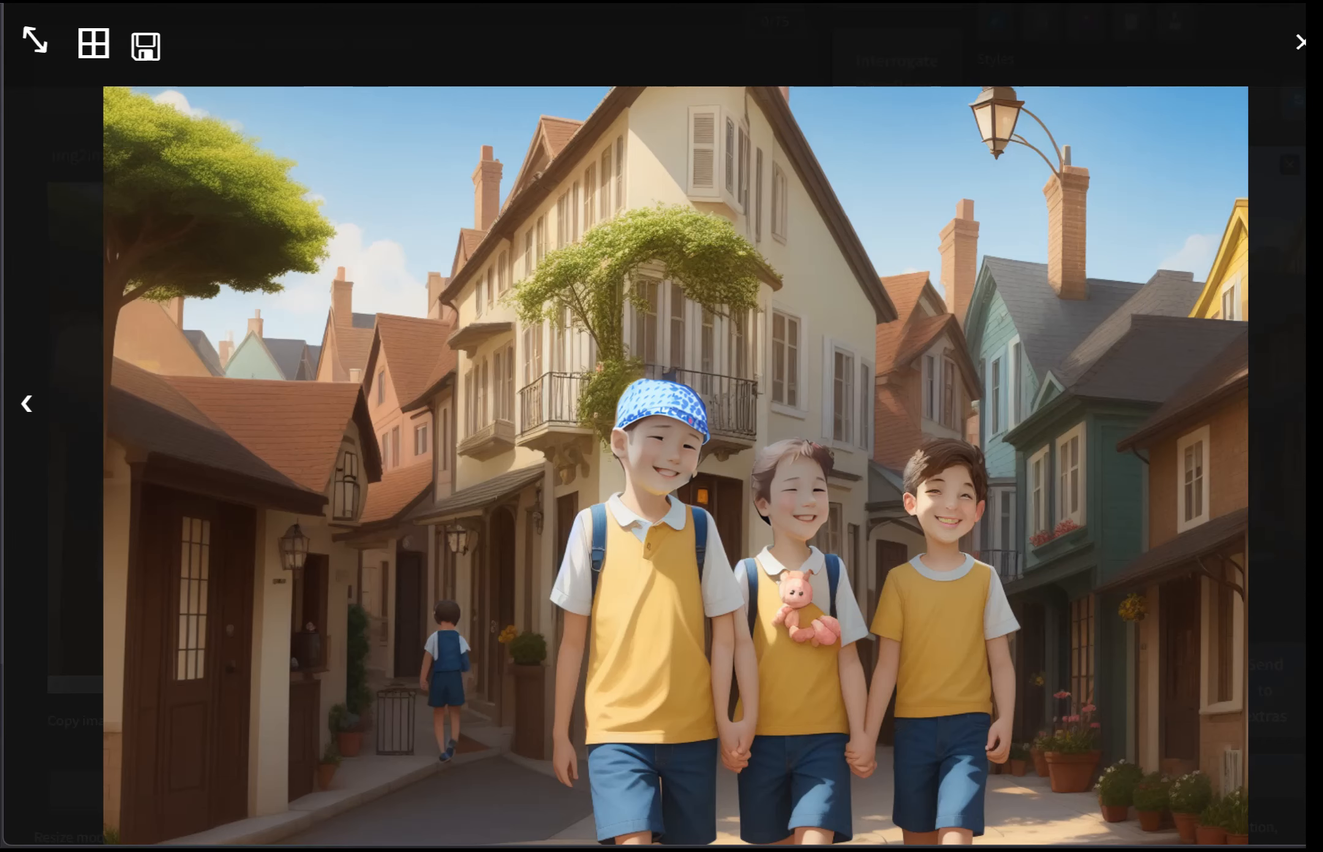
# Step: Compare the original festival photo in an image viewer, zoomed in on the children's faces, against the inpainted preview, then close both
pyautogui.moveTo(1305, 429); pyautogui.dragTo(435, 62)
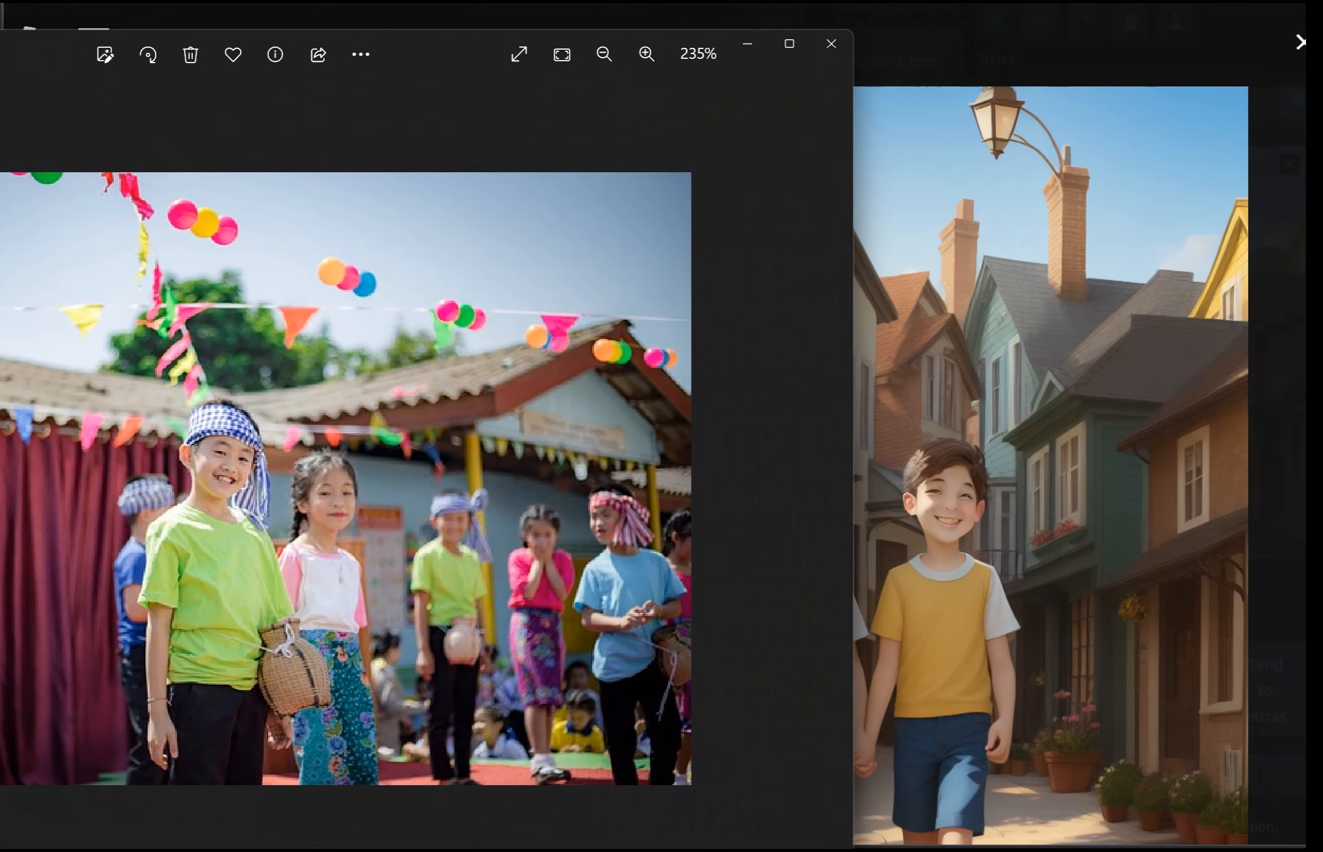
pyautogui.moveTo(857, 479); pyautogui.dragTo(339, 533)
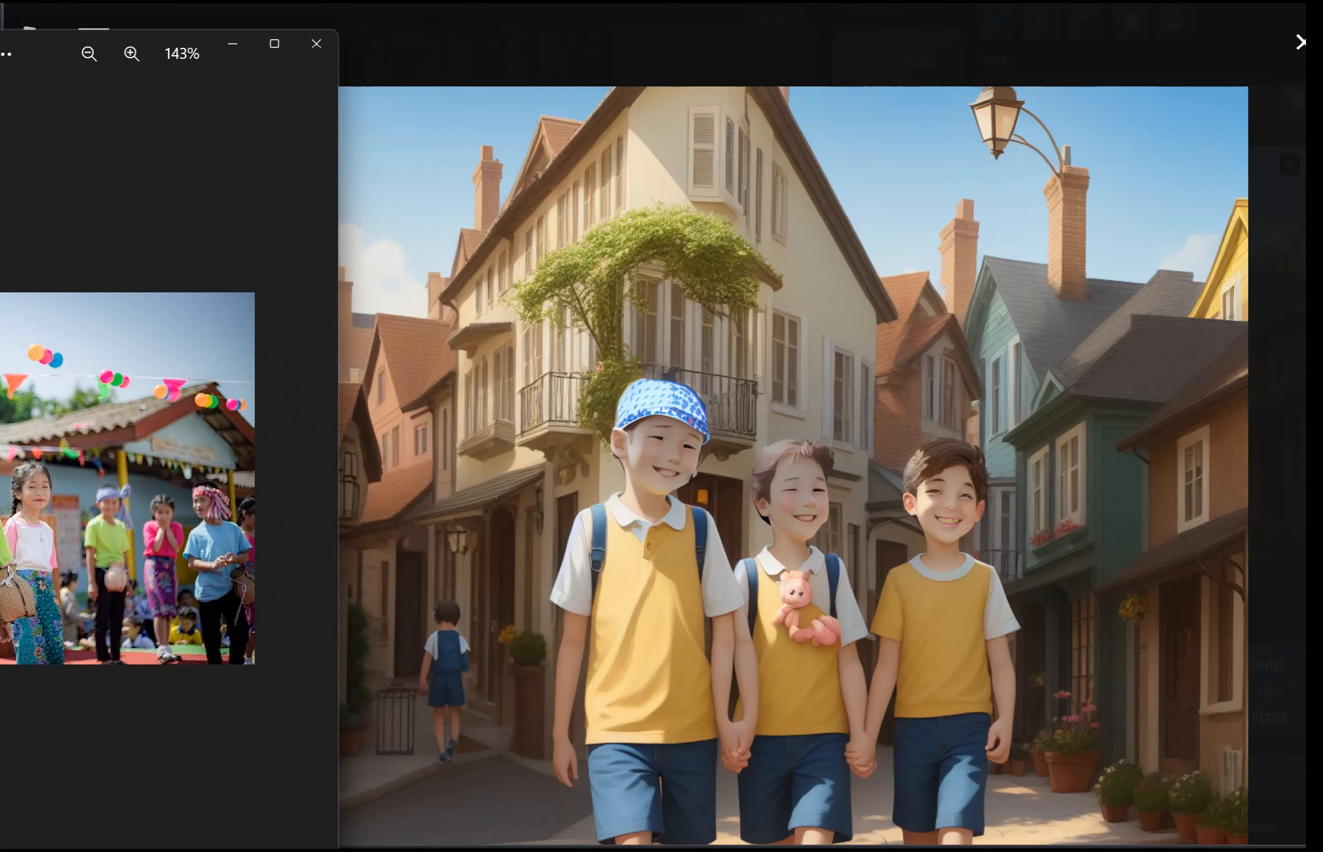
pyautogui.moveTo(42, 49); pyautogui.dragTo(272, 159)
pyautogui.scroll(6, 291, 613)
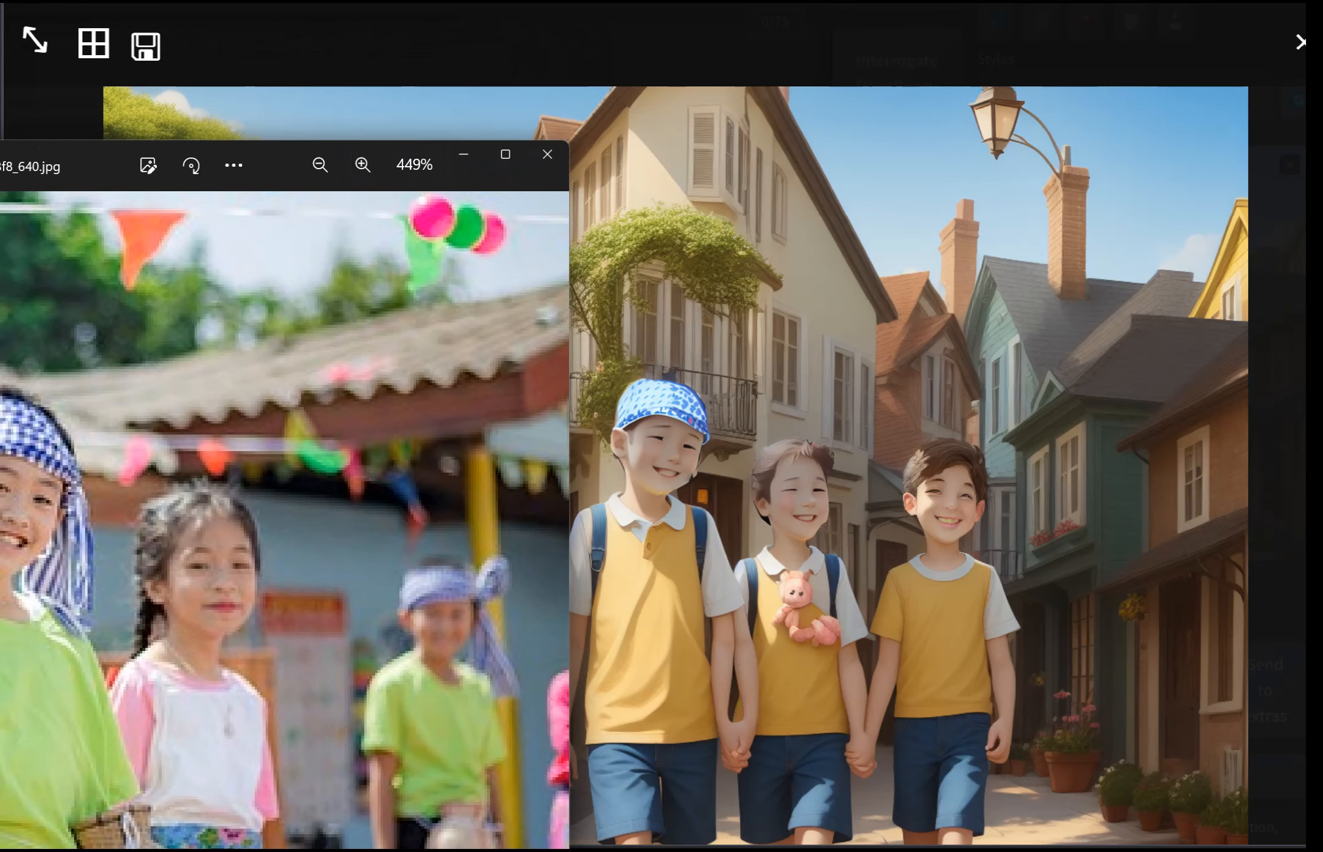
pyautogui.moveTo(272, 162); pyautogui.dragTo(265, 37)
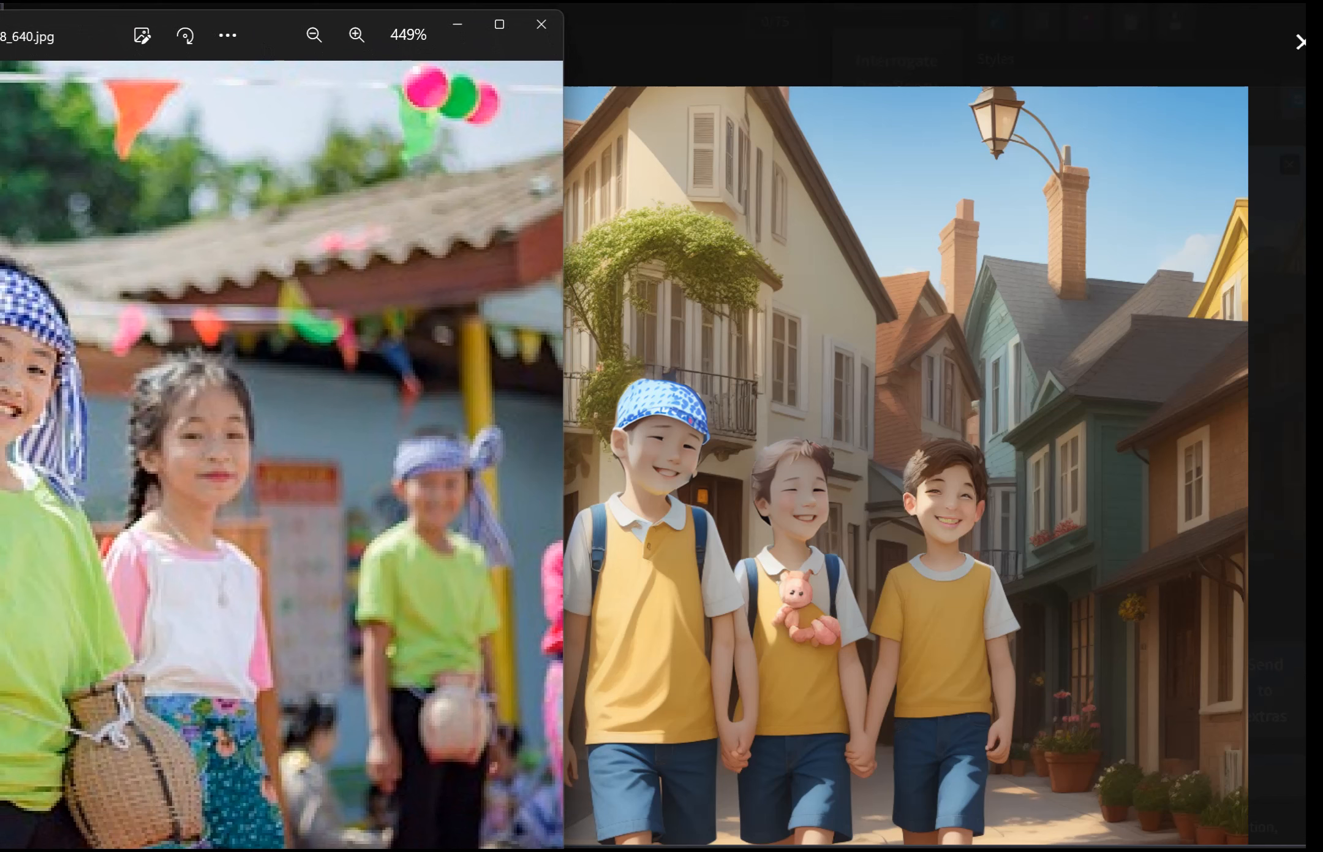
pyautogui.scroll(3, 282, 453)
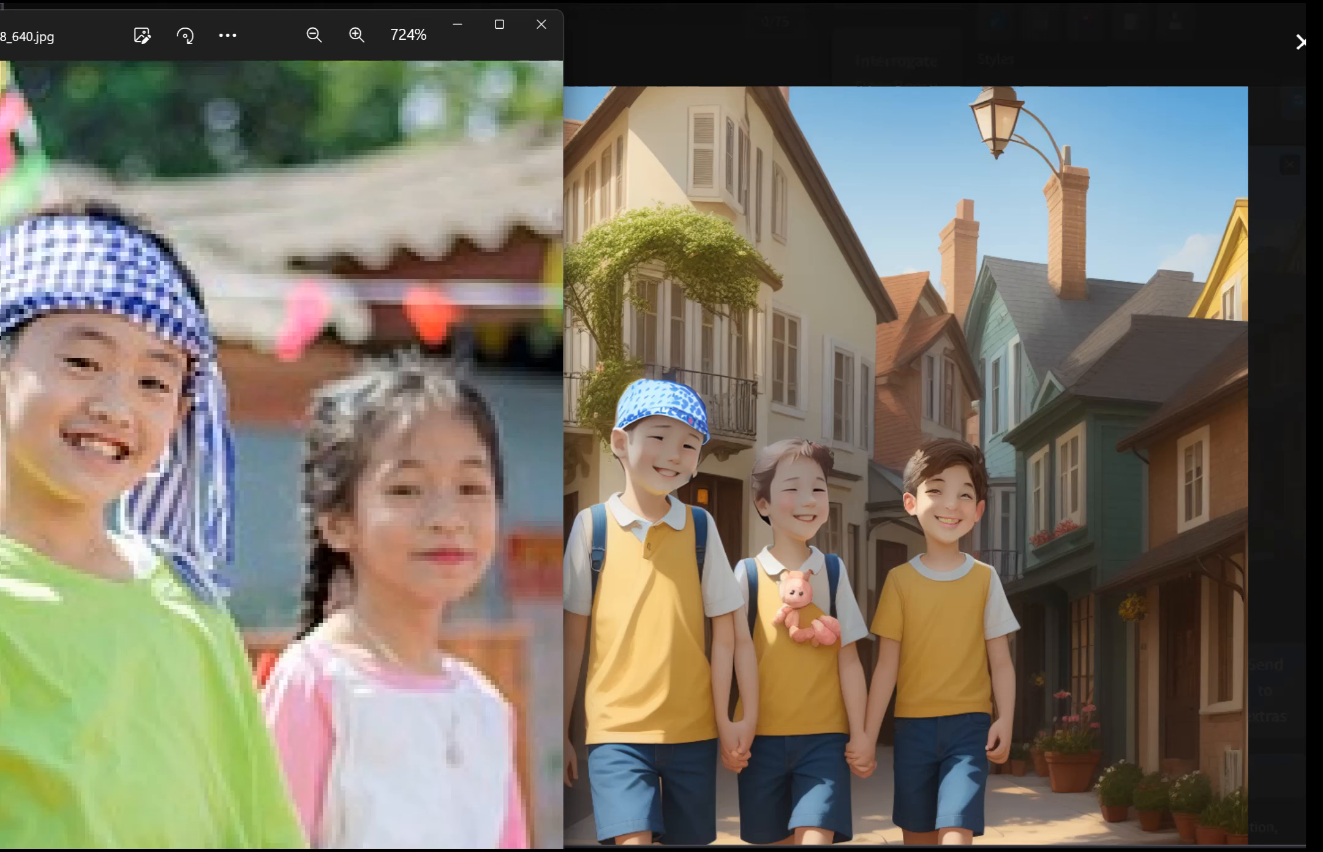
pyautogui.moveTo(267, 35); pyautogui.dragTo(233, 59)
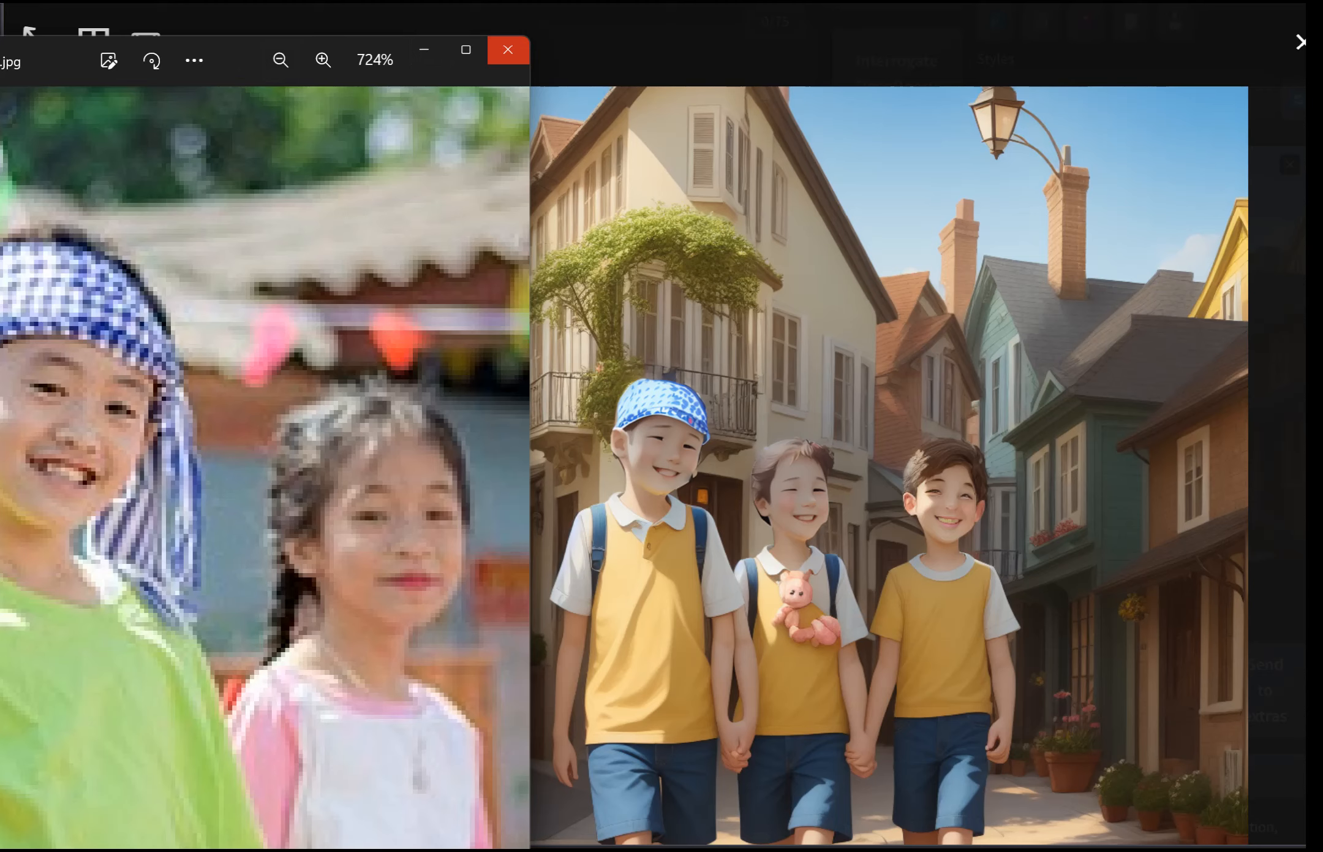
pyautogui.click(507, 50)
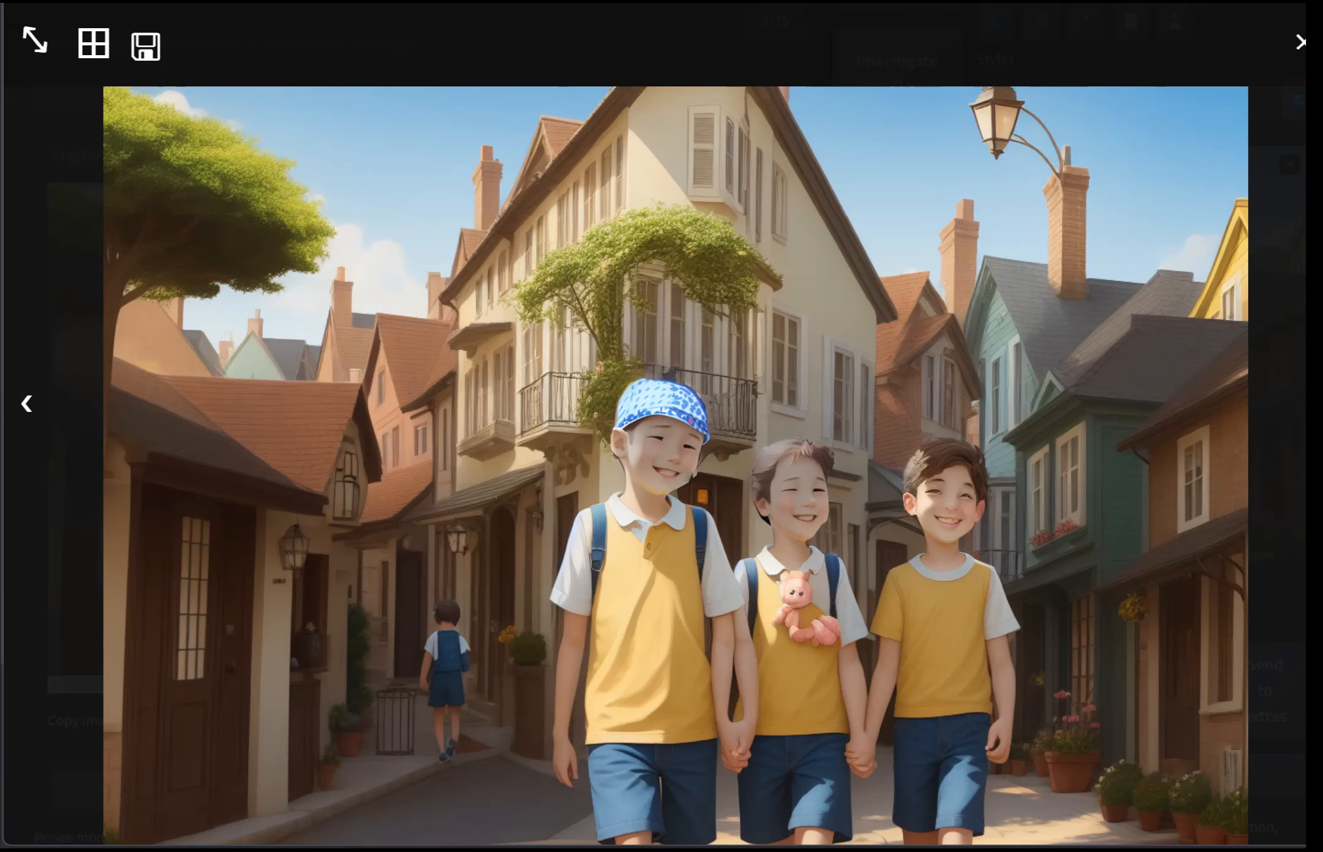
pyautogui.press('Escape')
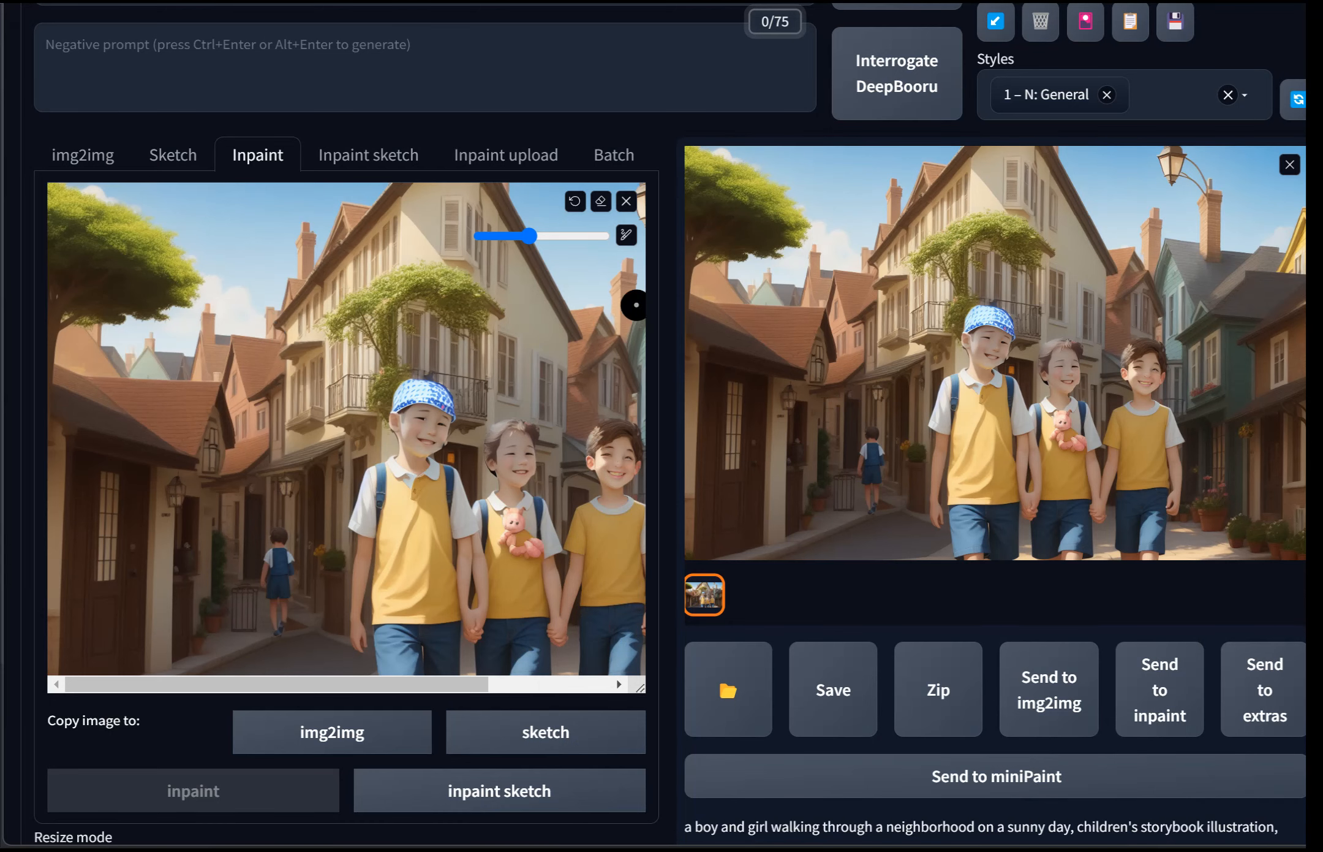
pyautogui.scroll(5, 634, 305)
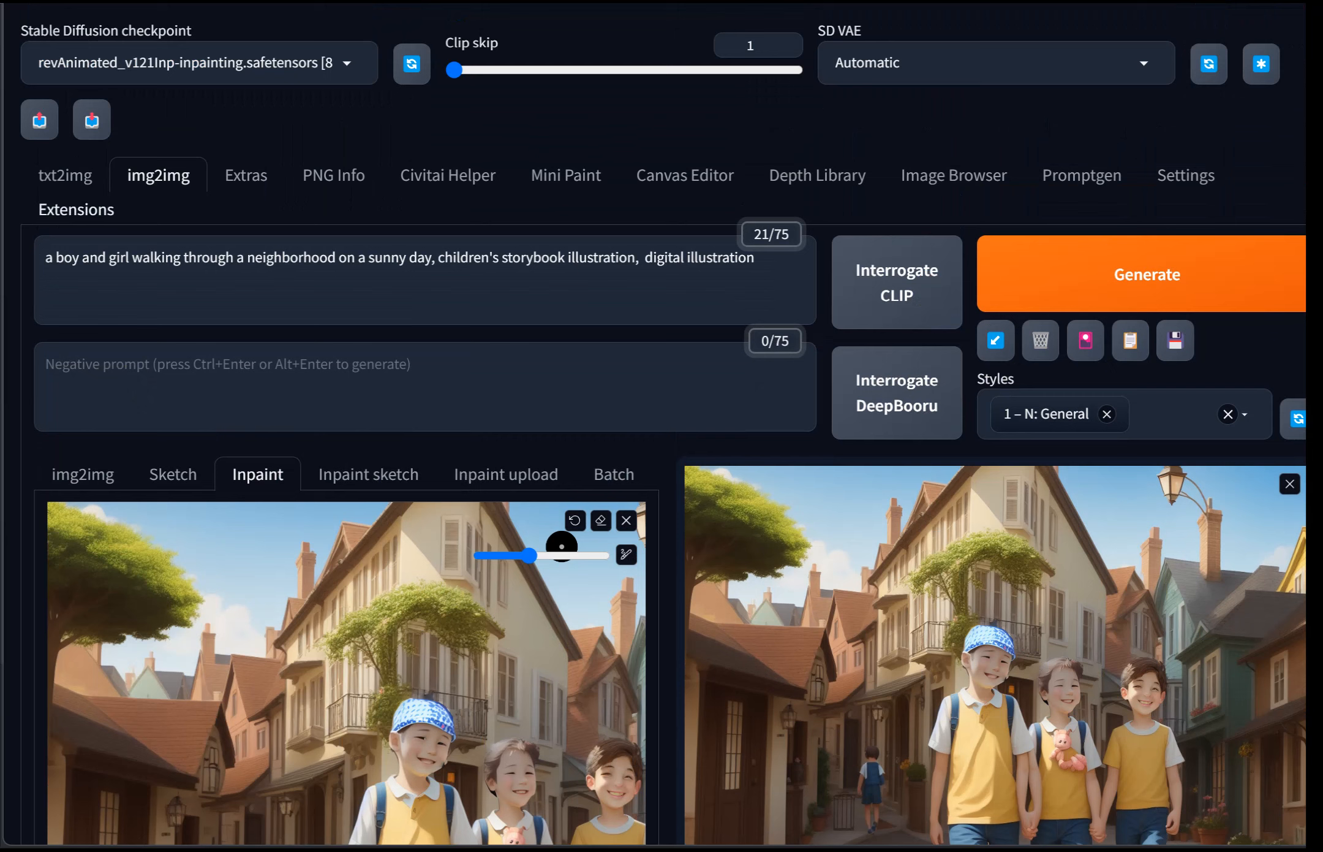
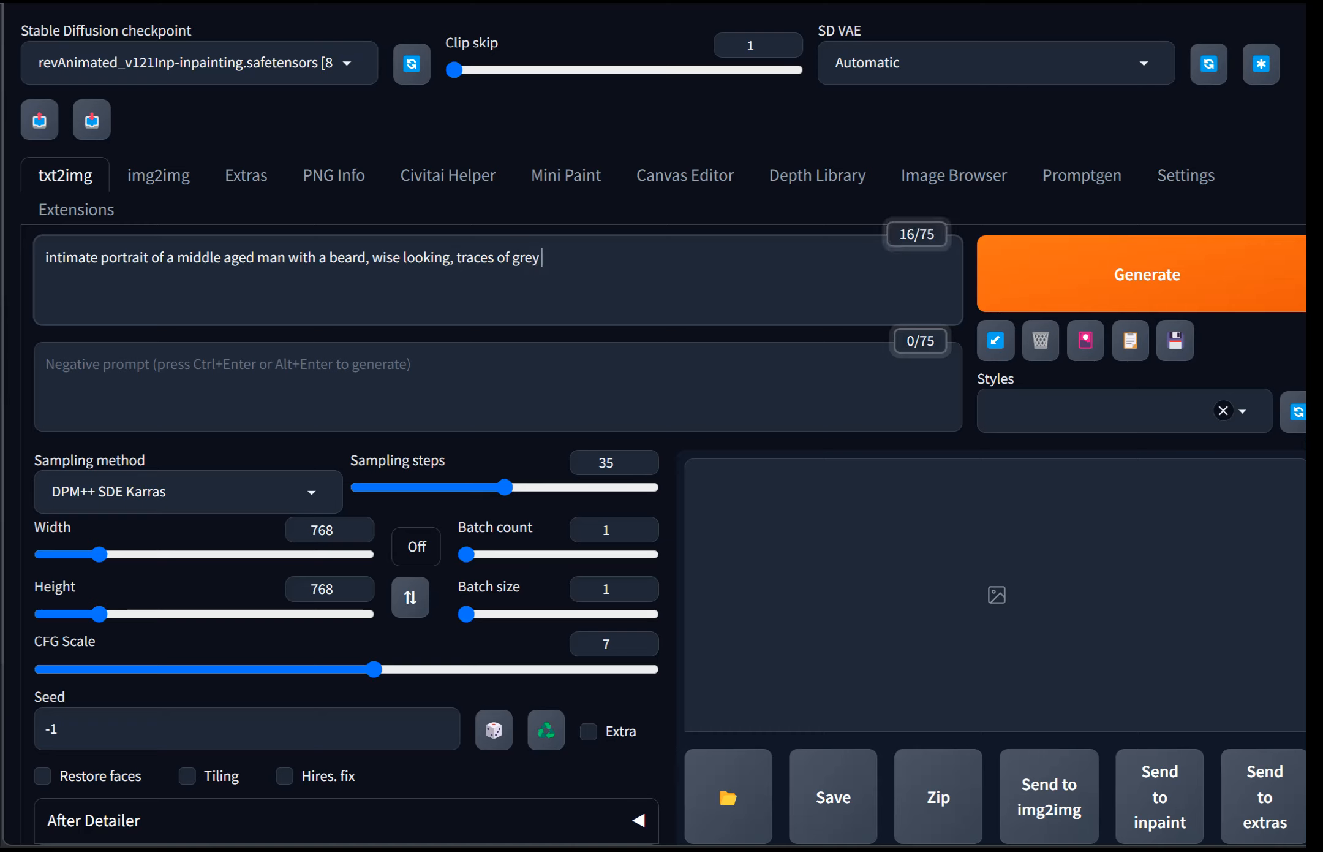
# Step: Complete the prompt so it ends with 'traces of grey in hair, scruffy looking, wearing a leather jacket'
pyautogui.write(', scruffy looking, ')
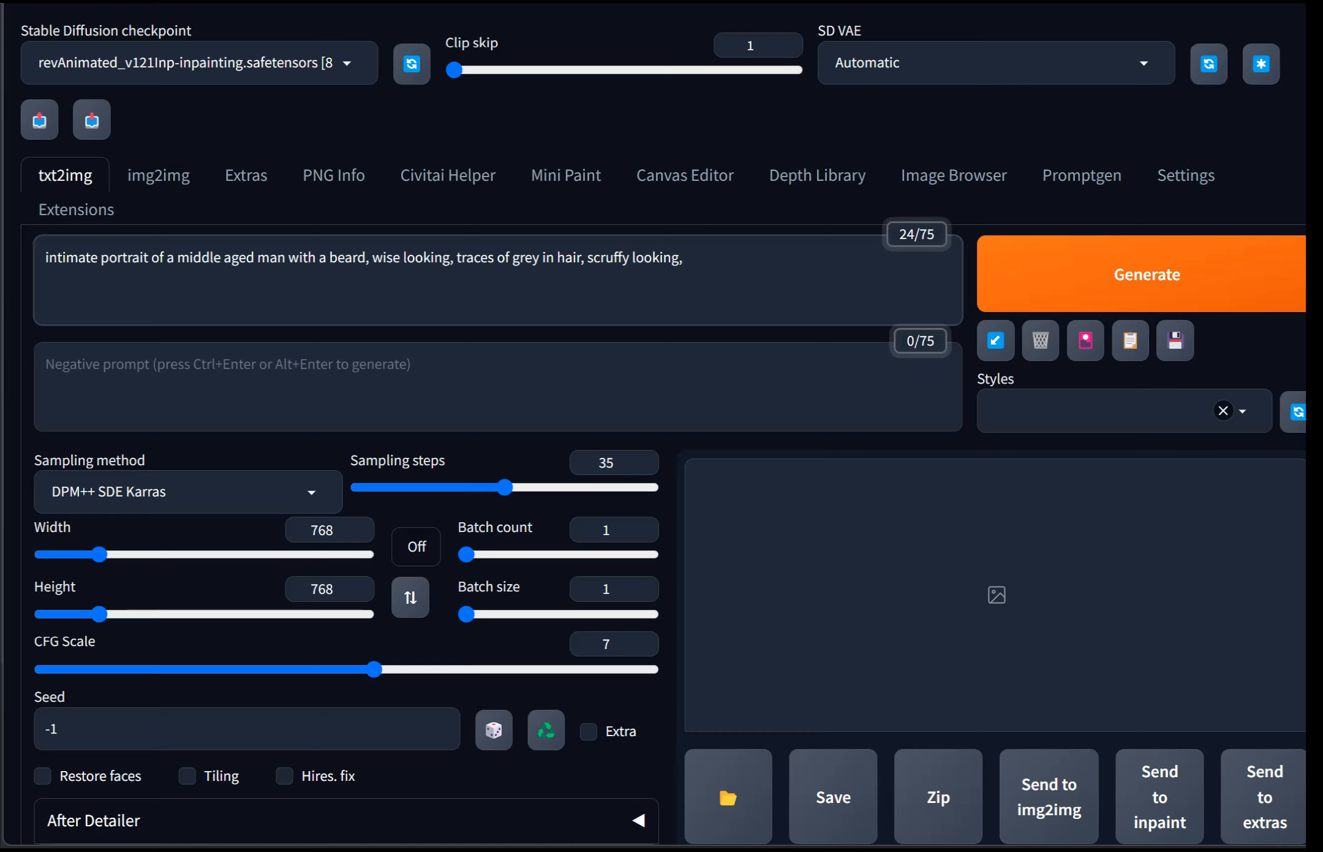
pyautogui.write('wearing a leather jacket')
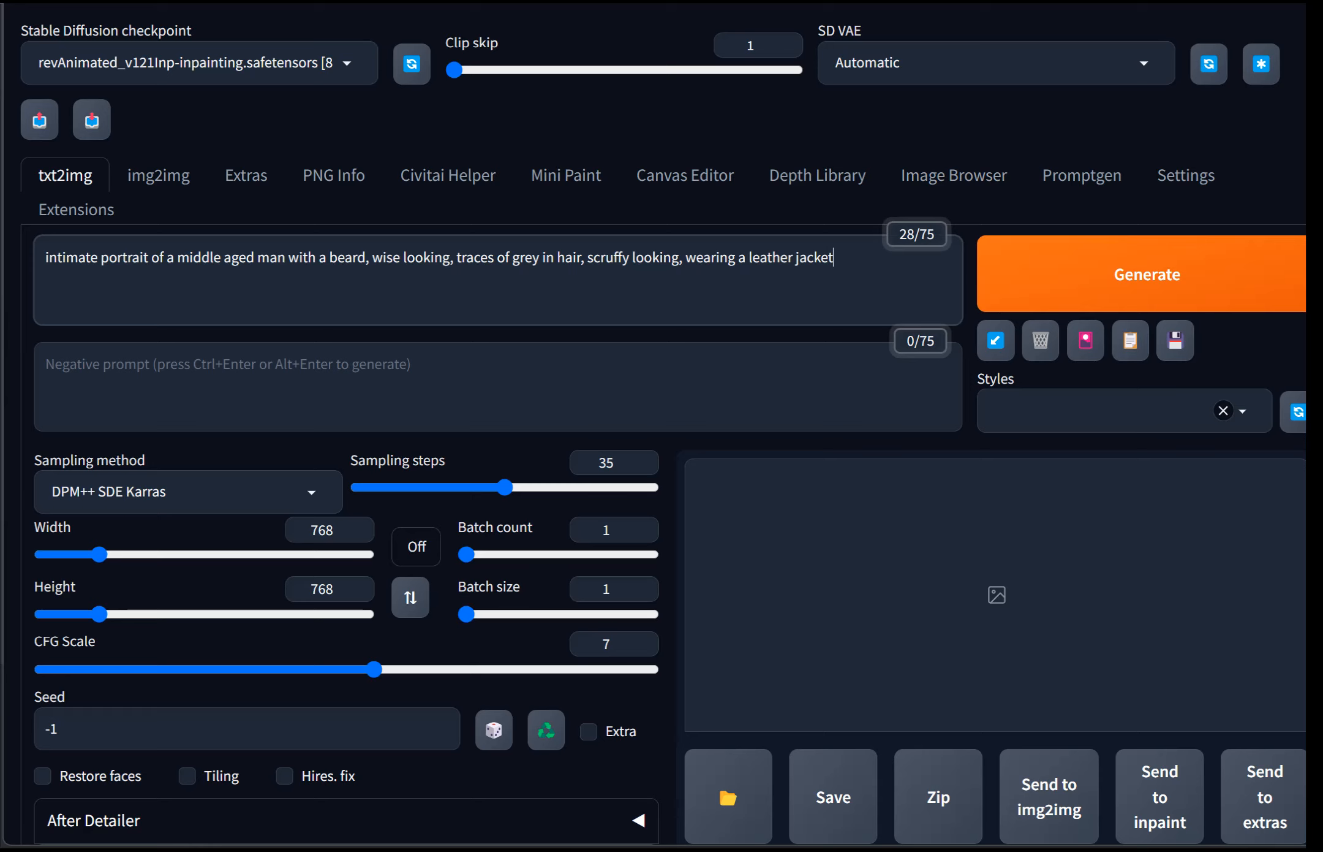
# Step: Copy the portrait prompt into ChatGPT, replacing the earlier question in the conversation, and resubmit it
pyautogui.moveTo(834, 258); pyautogui.dragTo(44, 257)
pyautogui.hotkey('ctrl', 'c')
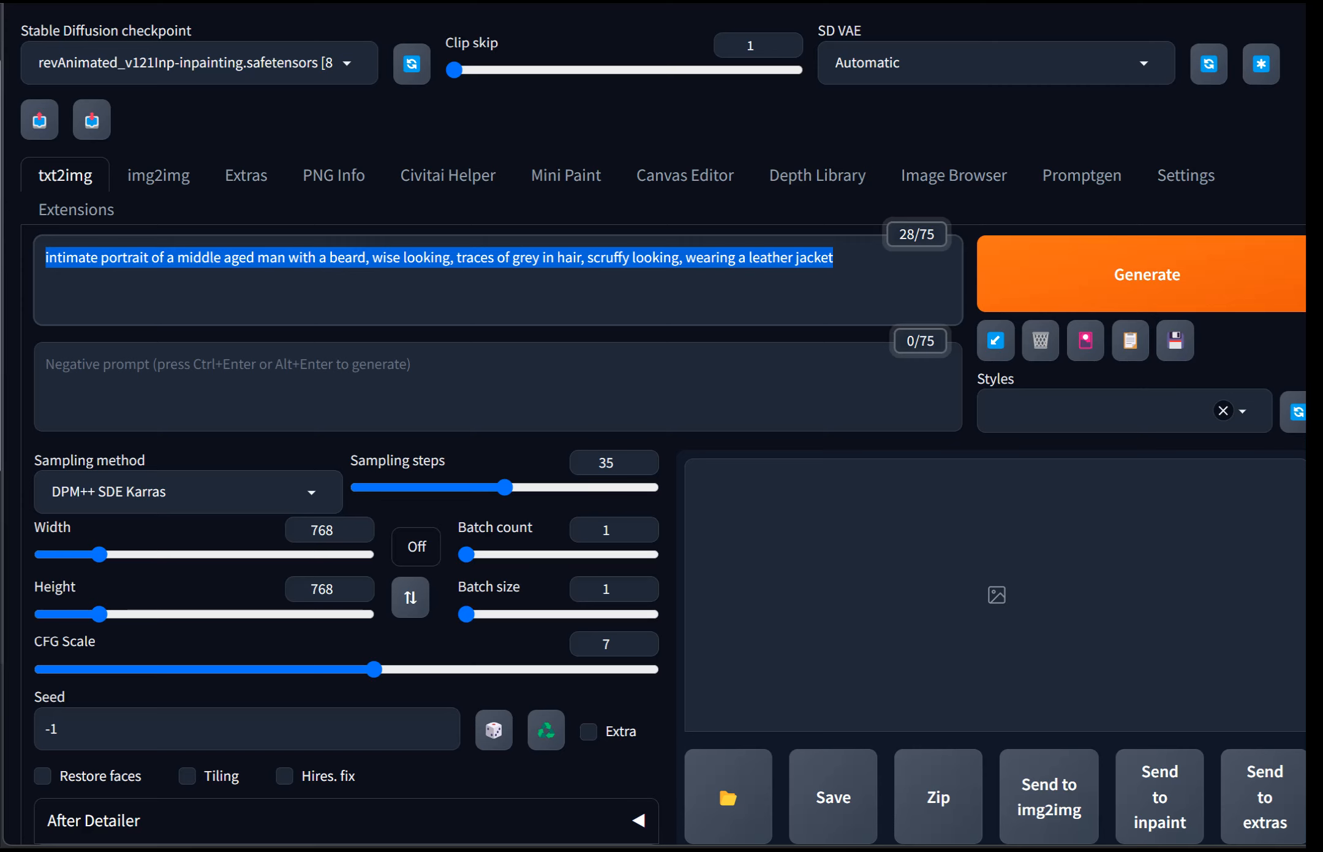
pyautogui.hotkey('alt', 'Tab')
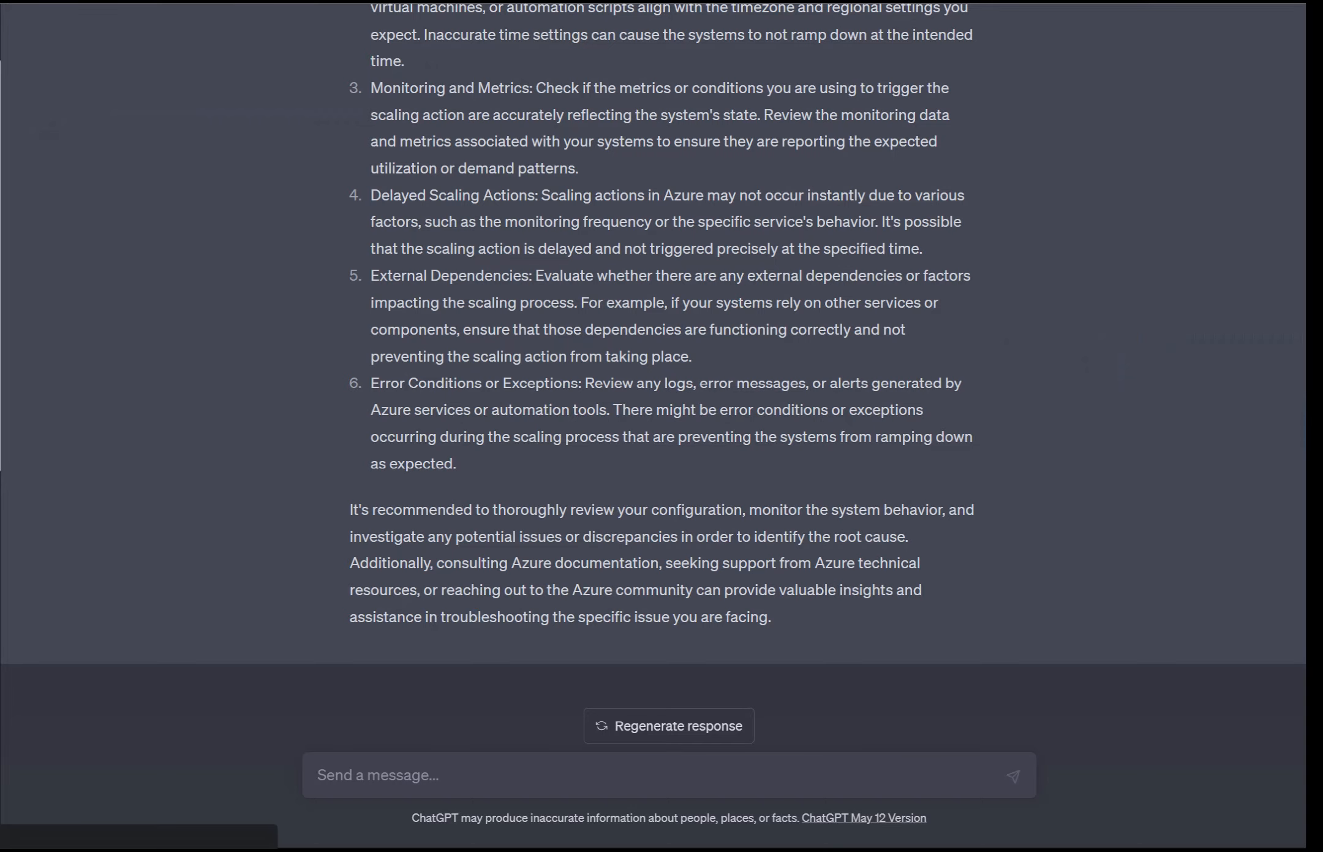
pyautogui.scroll(3, 653, 380)
pyautogui.scroll(3, 653, 380)
pyautogui.scroll(-1, 653, 380)
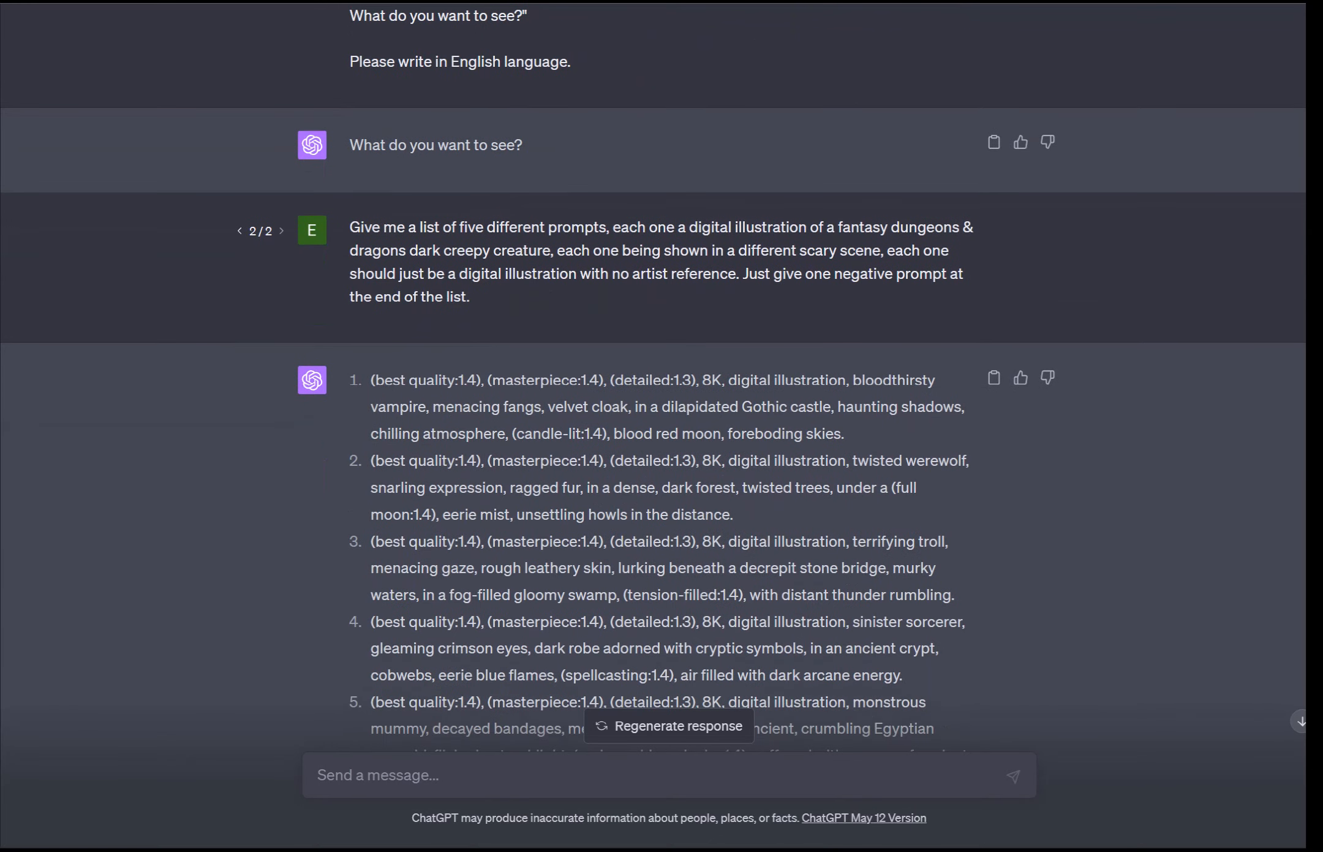
pyautogui.click(994, 227)
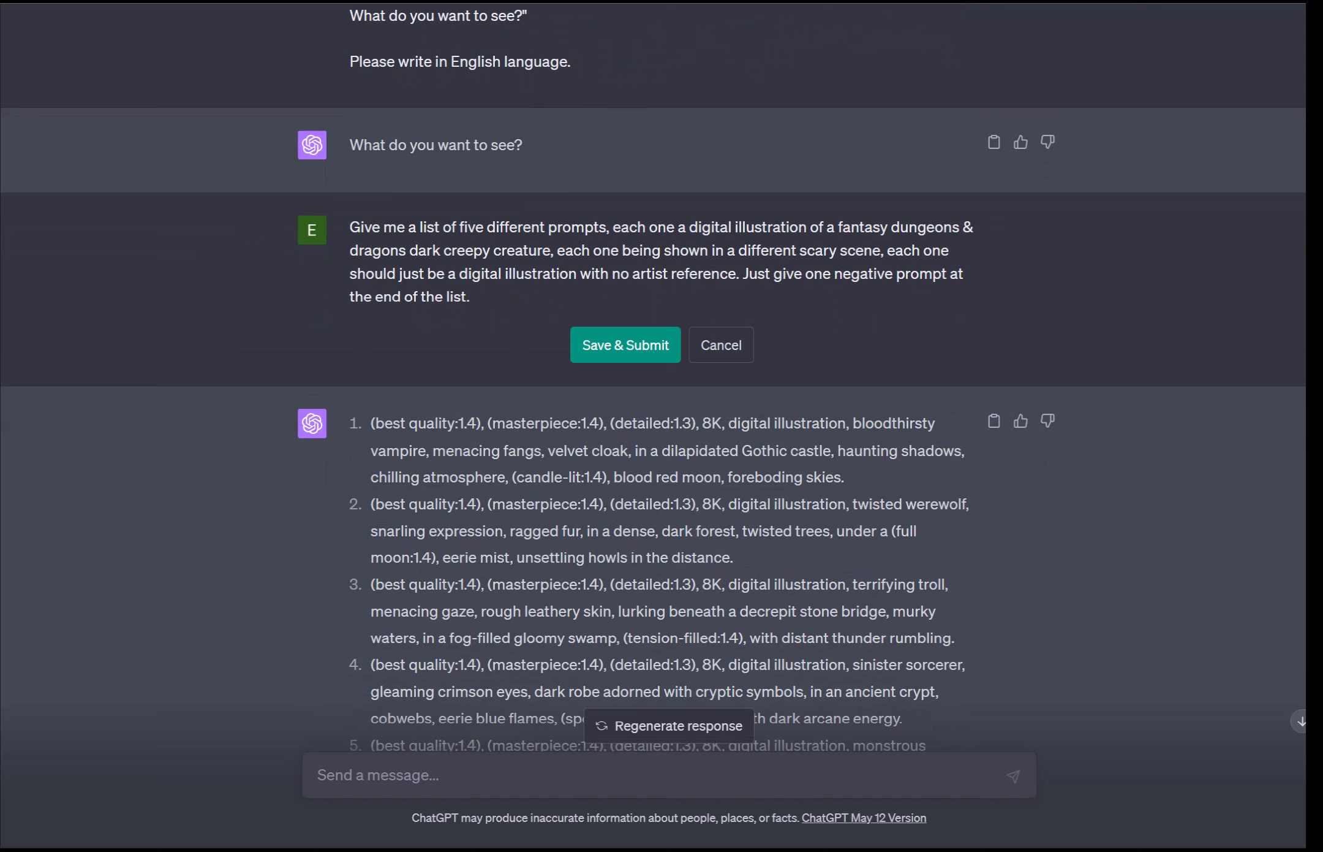
pyautogui.hotkey('ctrl', 'a')
pyautogui.hotkey('ctrl', 'v')
pyautogui.click(625, 299)
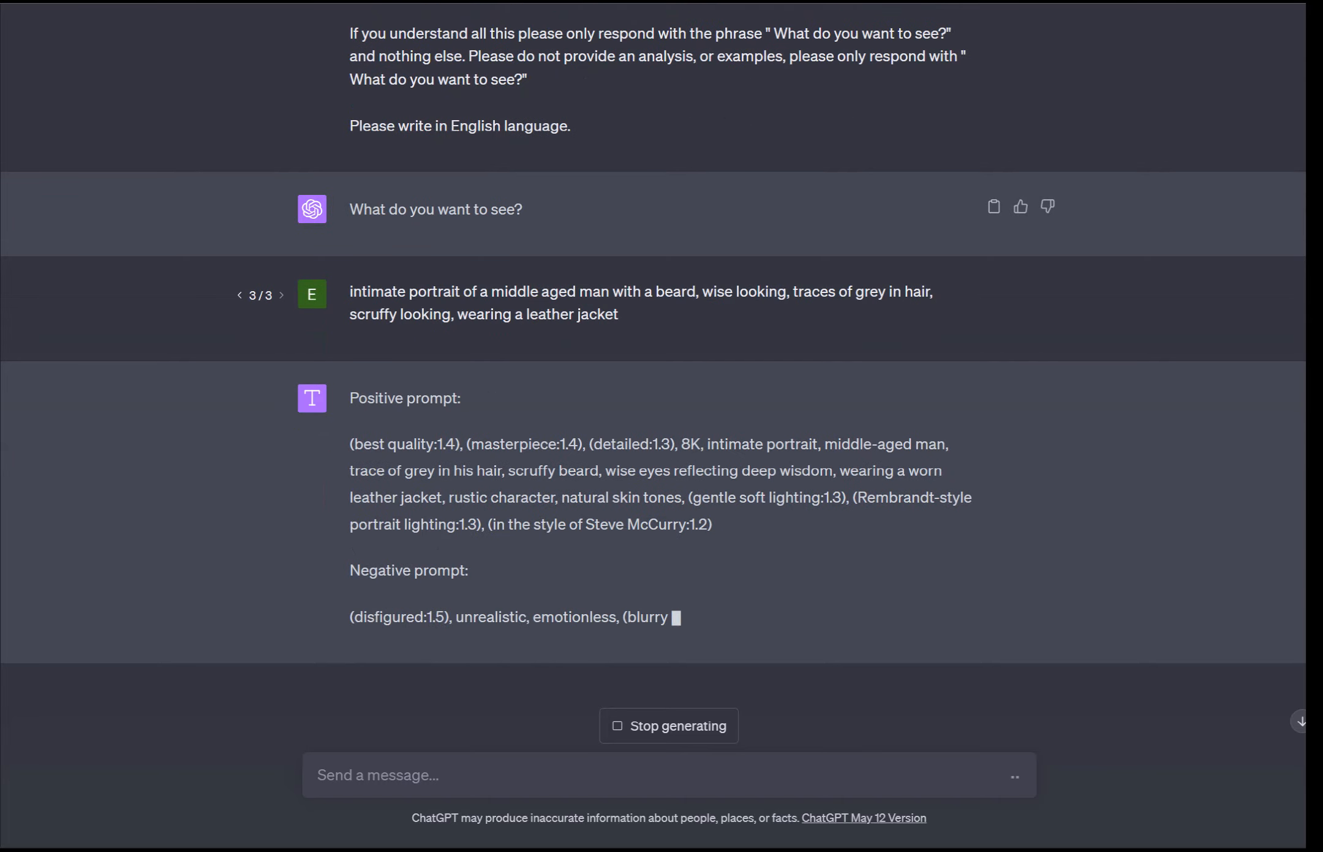
# Step: Copy ChatGPT's positive prompt and paste it over the txt2img prompt
pyautogui.moveTo(469, 544); pyautogui.dragTo(427, 444)
pyautogui.click(427, 443)
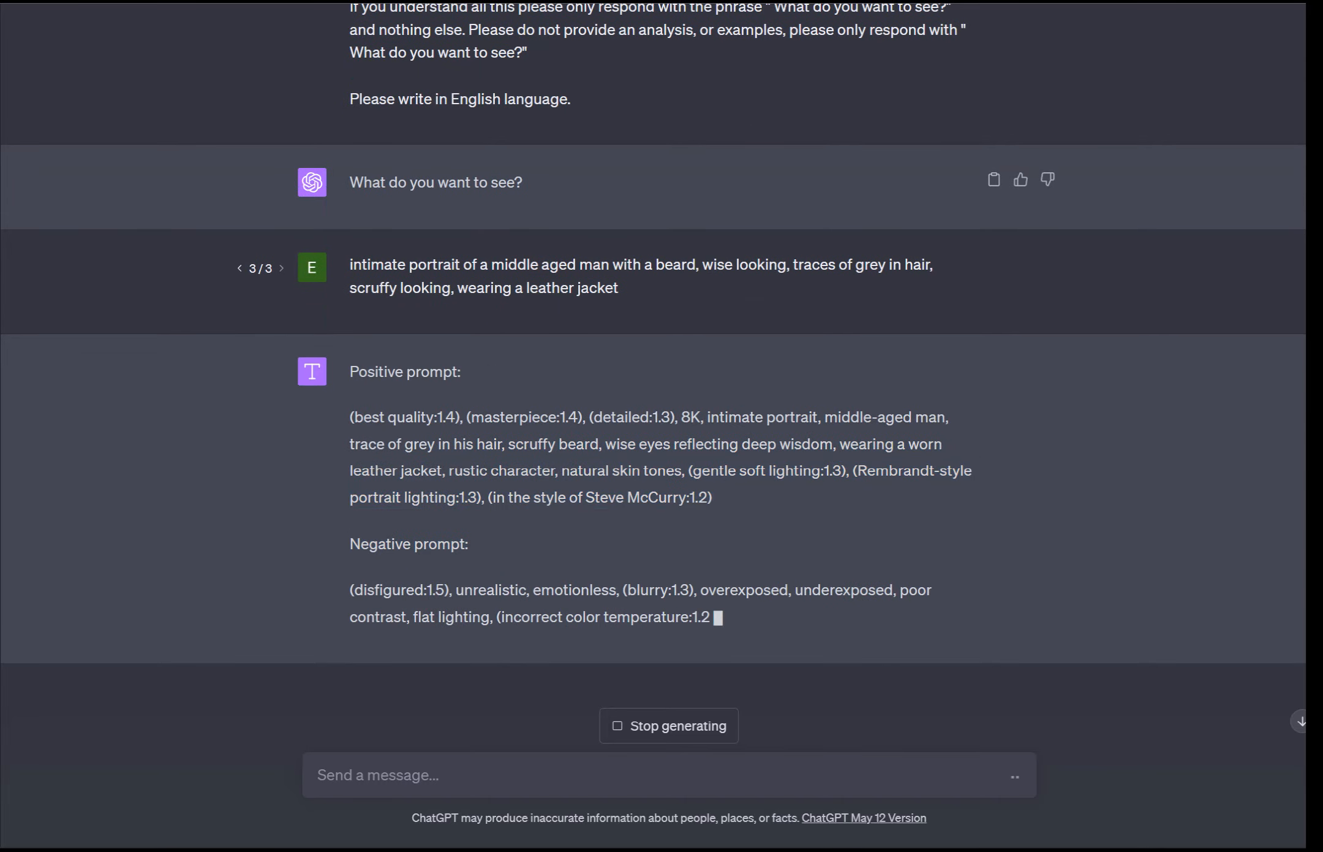
pyautogui.moveTo(712, 497); pyautogui.dragTo(350, 417)
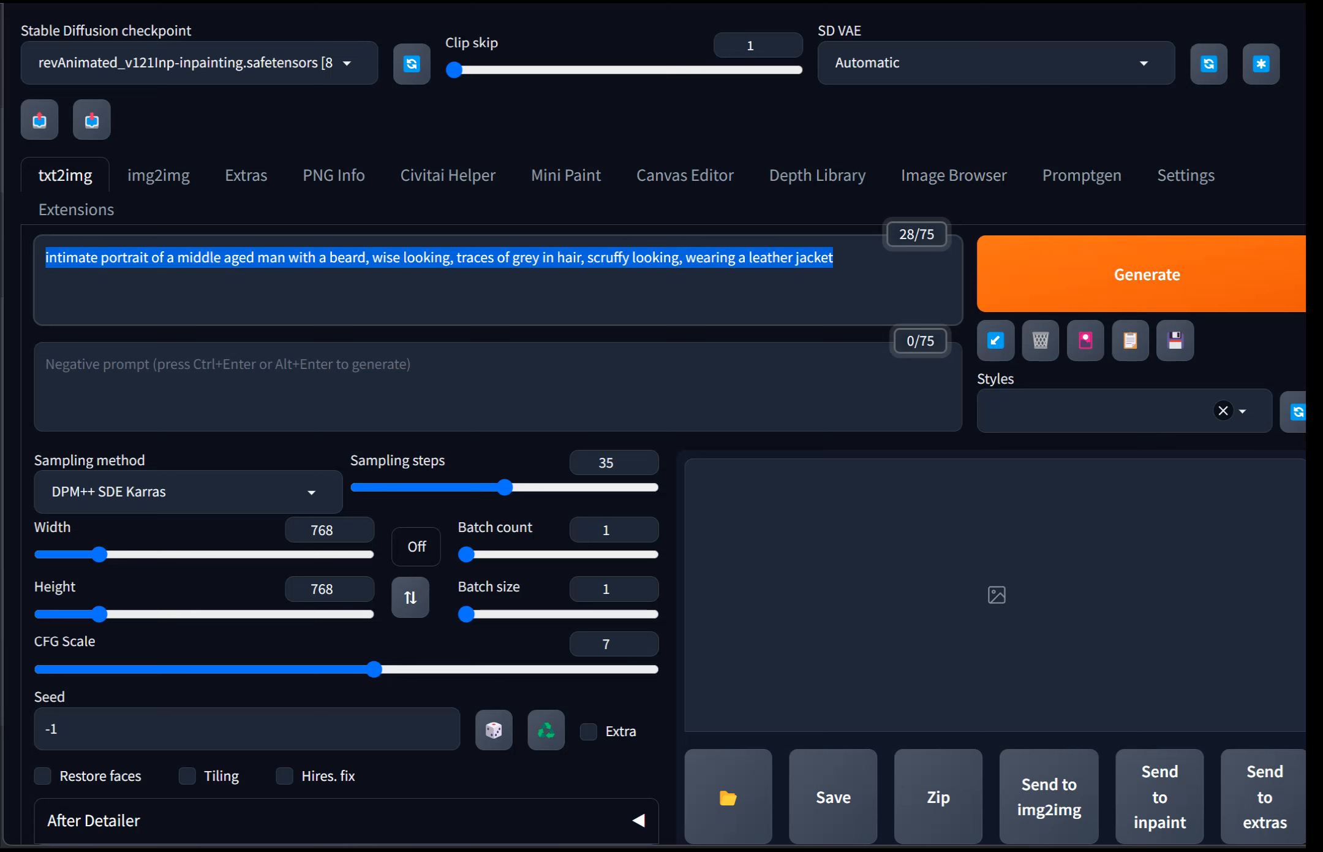
pyautogui.hotkey('ctrl', 'v')
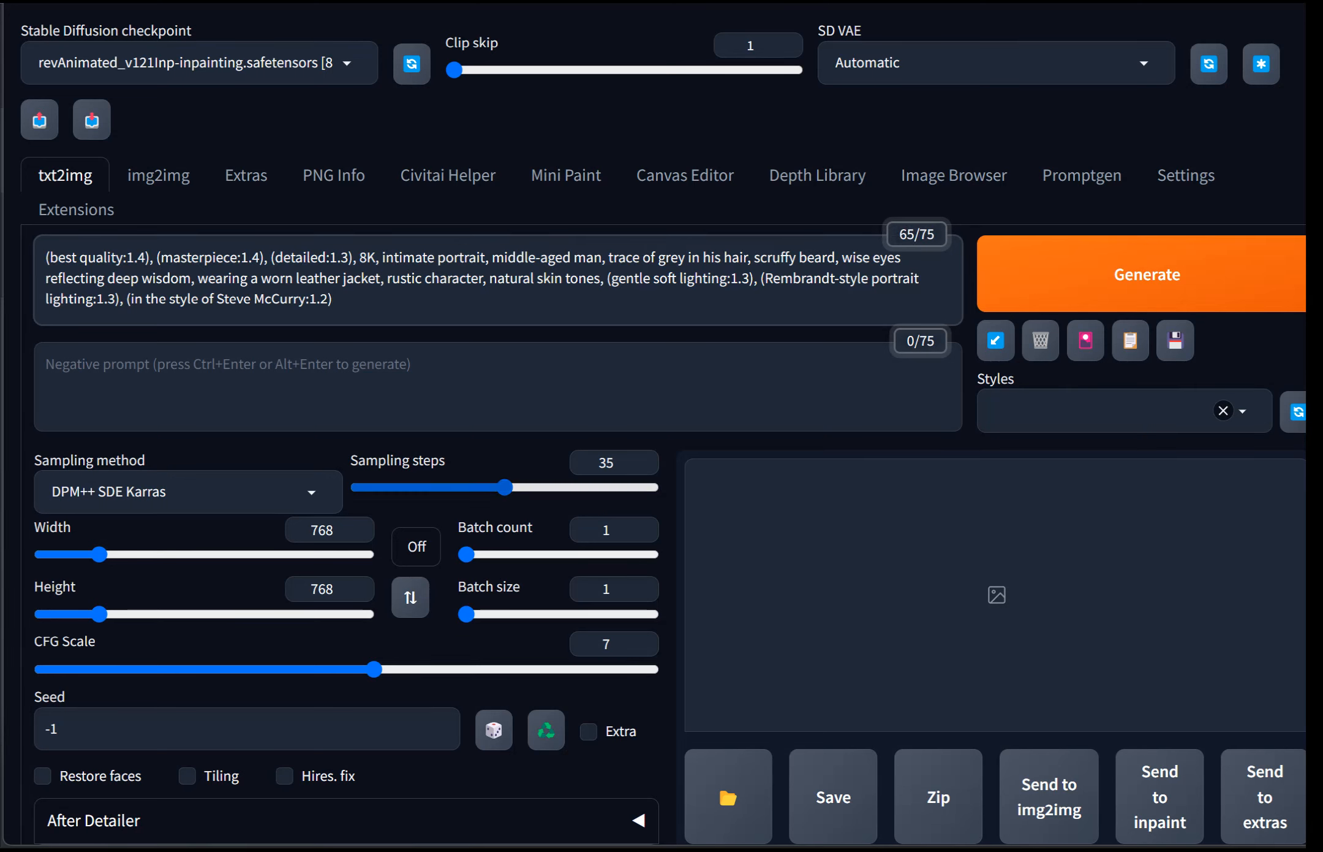
# Step: Set the sampling steps to 30 and the image height to 960
pyautogui.moveTo(505, 487); pyautogui.dragTo(456, 487)
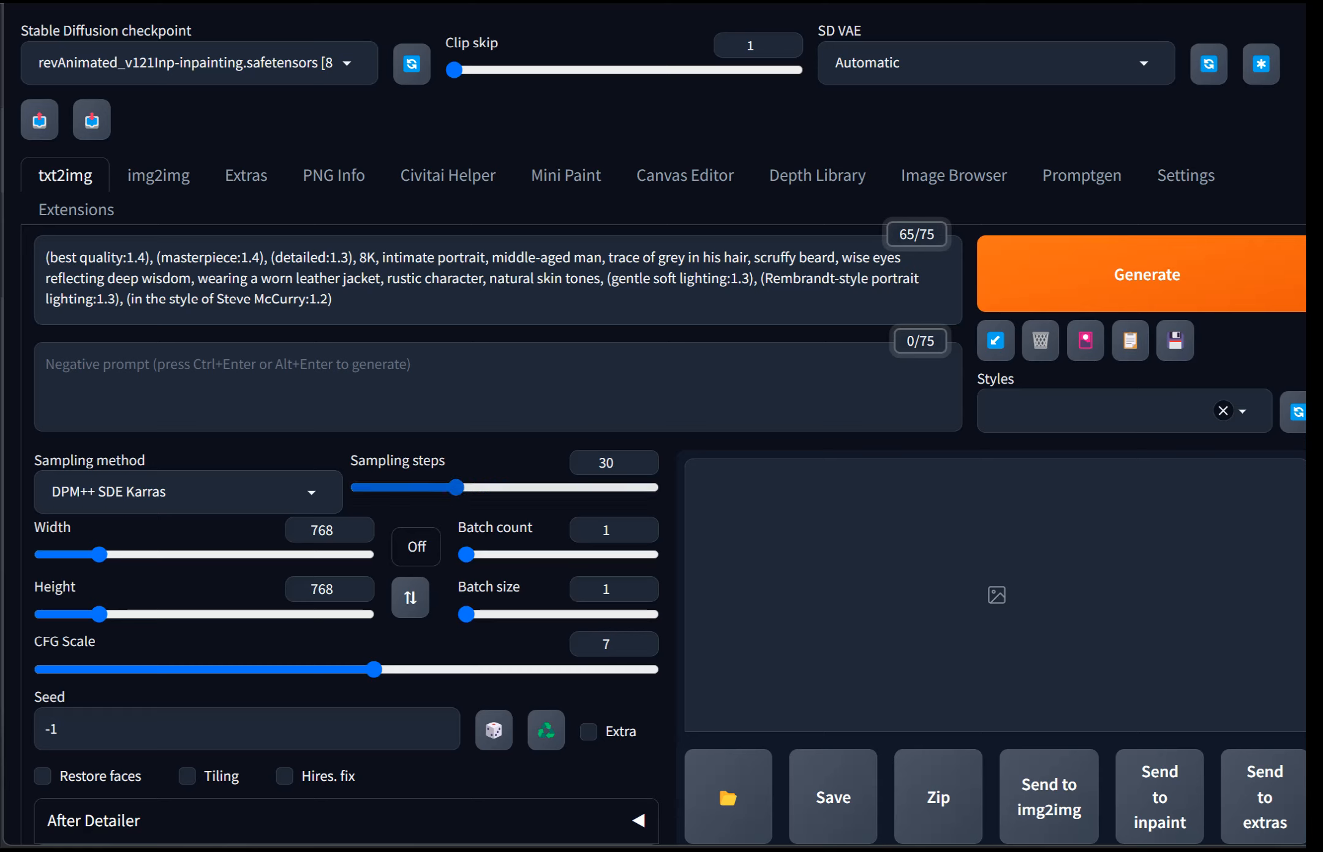
pyautogui.moveTo(99, 614); pyautogui.dragTo(115, 614)
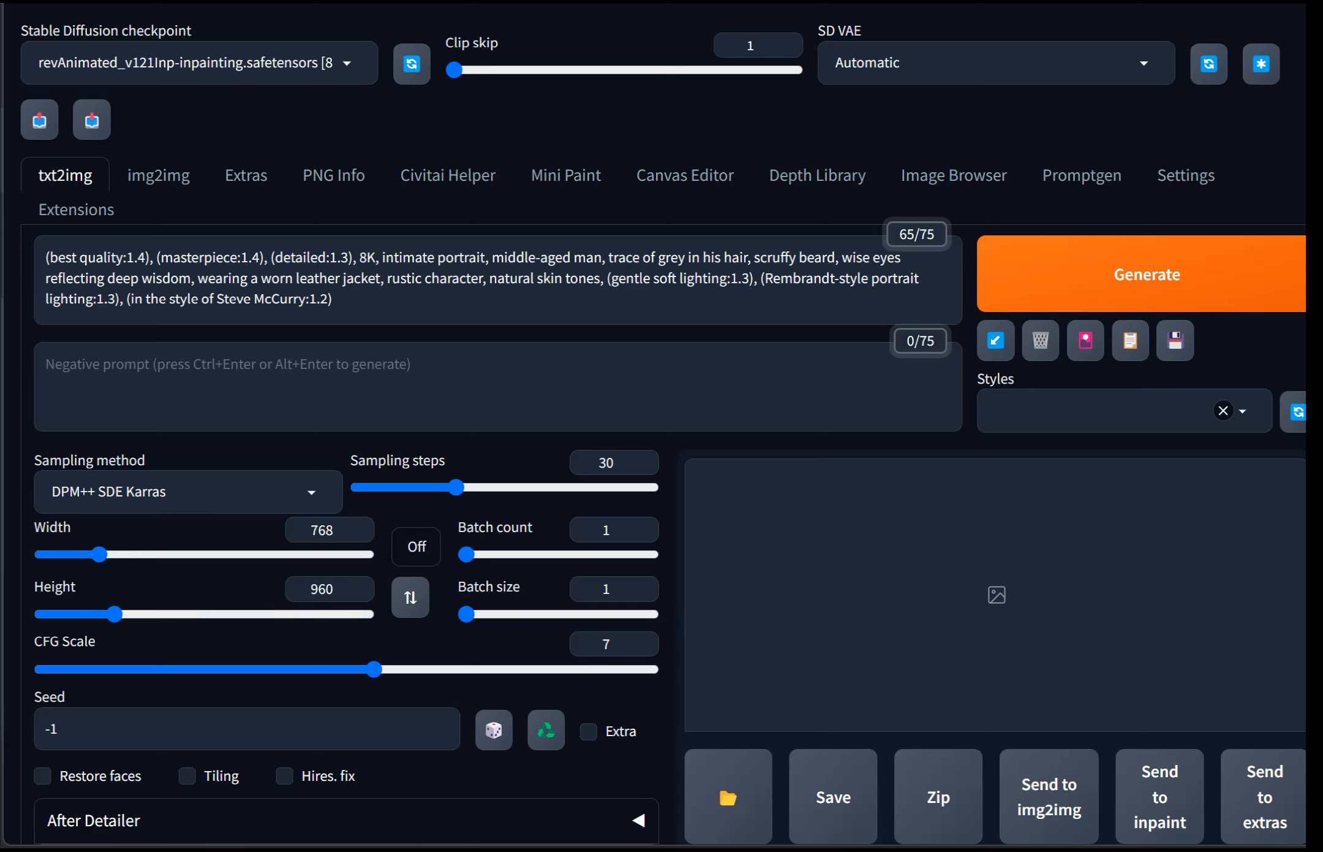
# Step: Switch the Stable Diffusion checkpoint to dreamlike-photoreal-2.0.safetensors
pyautogui.click(203, 63)
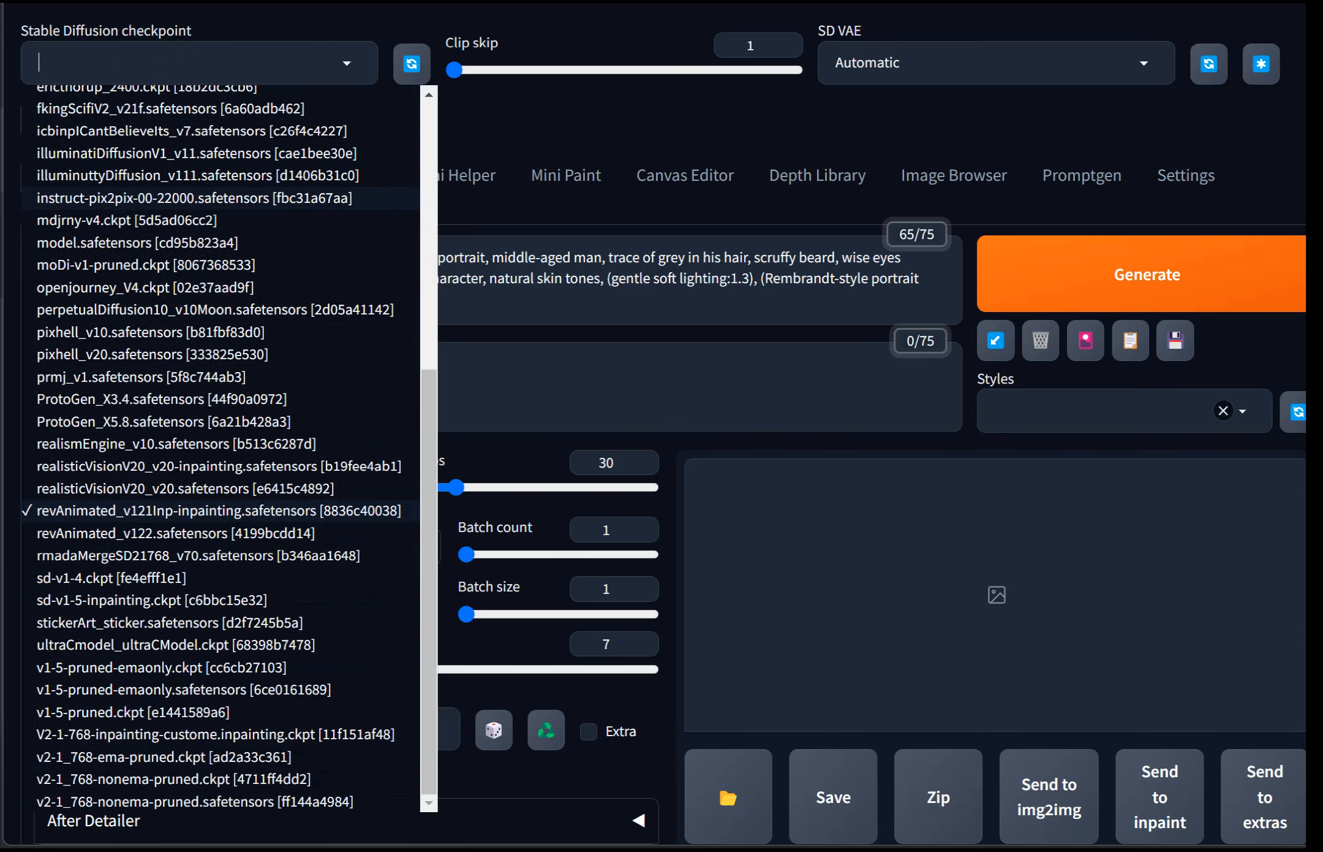
pyautogui.click(198, 176)
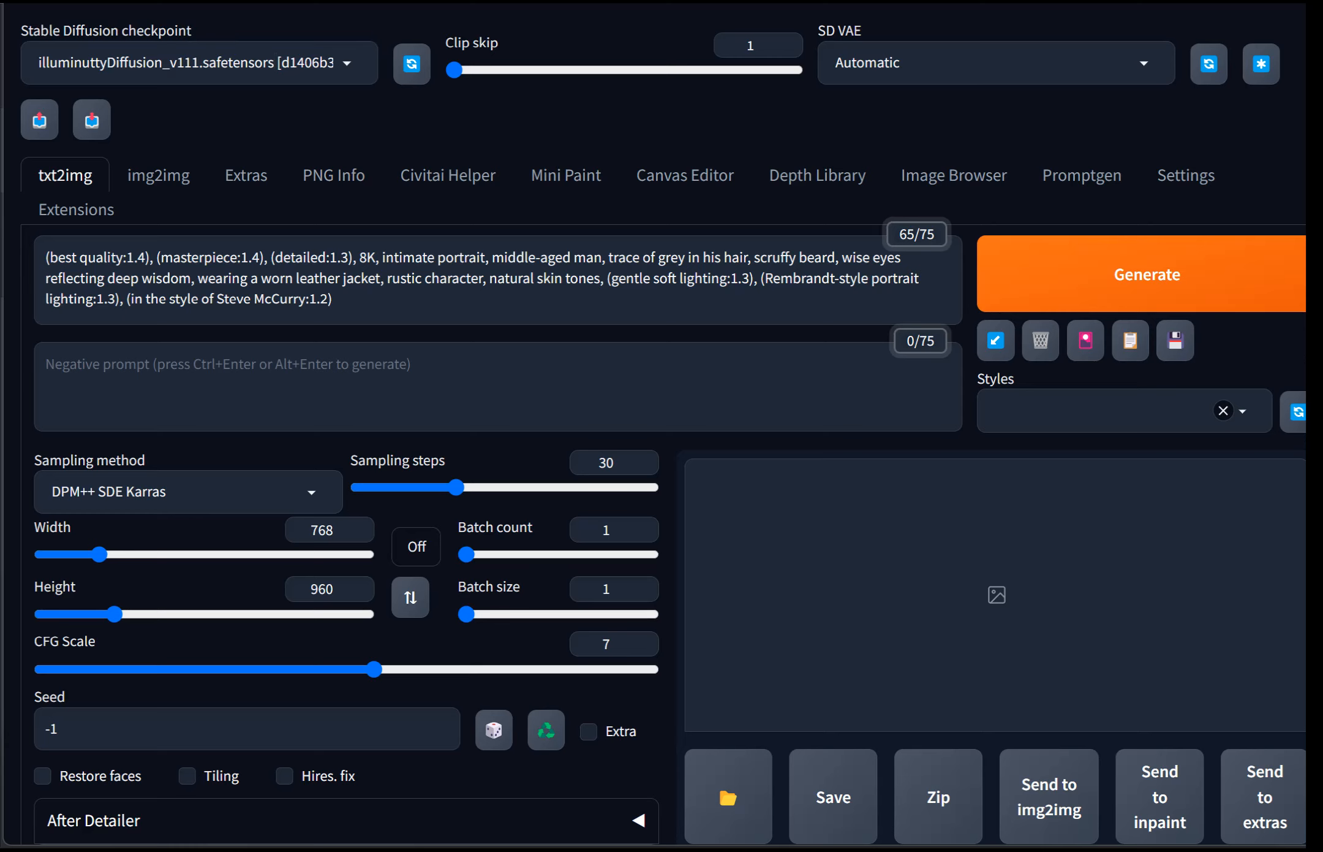
pyautogui.click(199, 63)
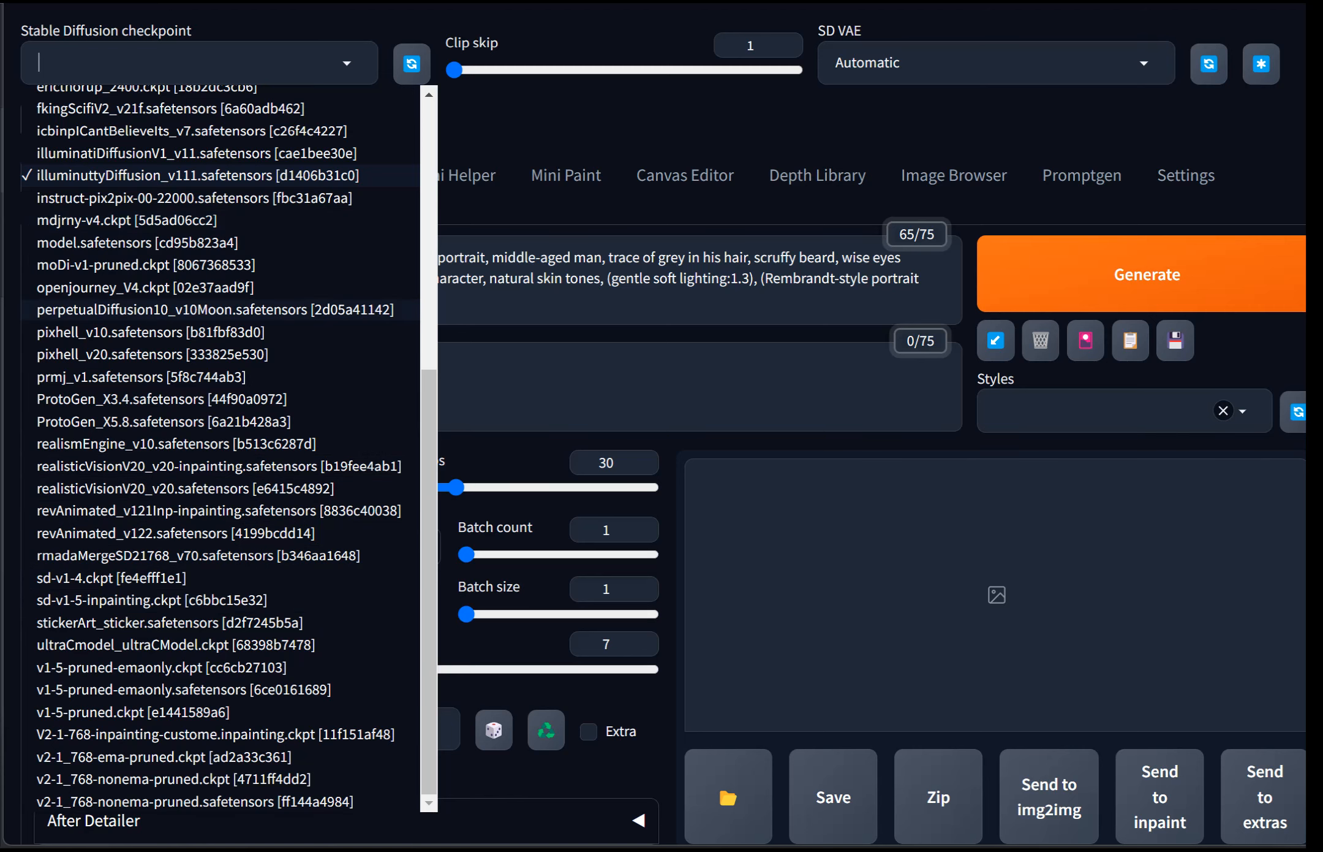
pyautogui.scroll(4, 184, 288)
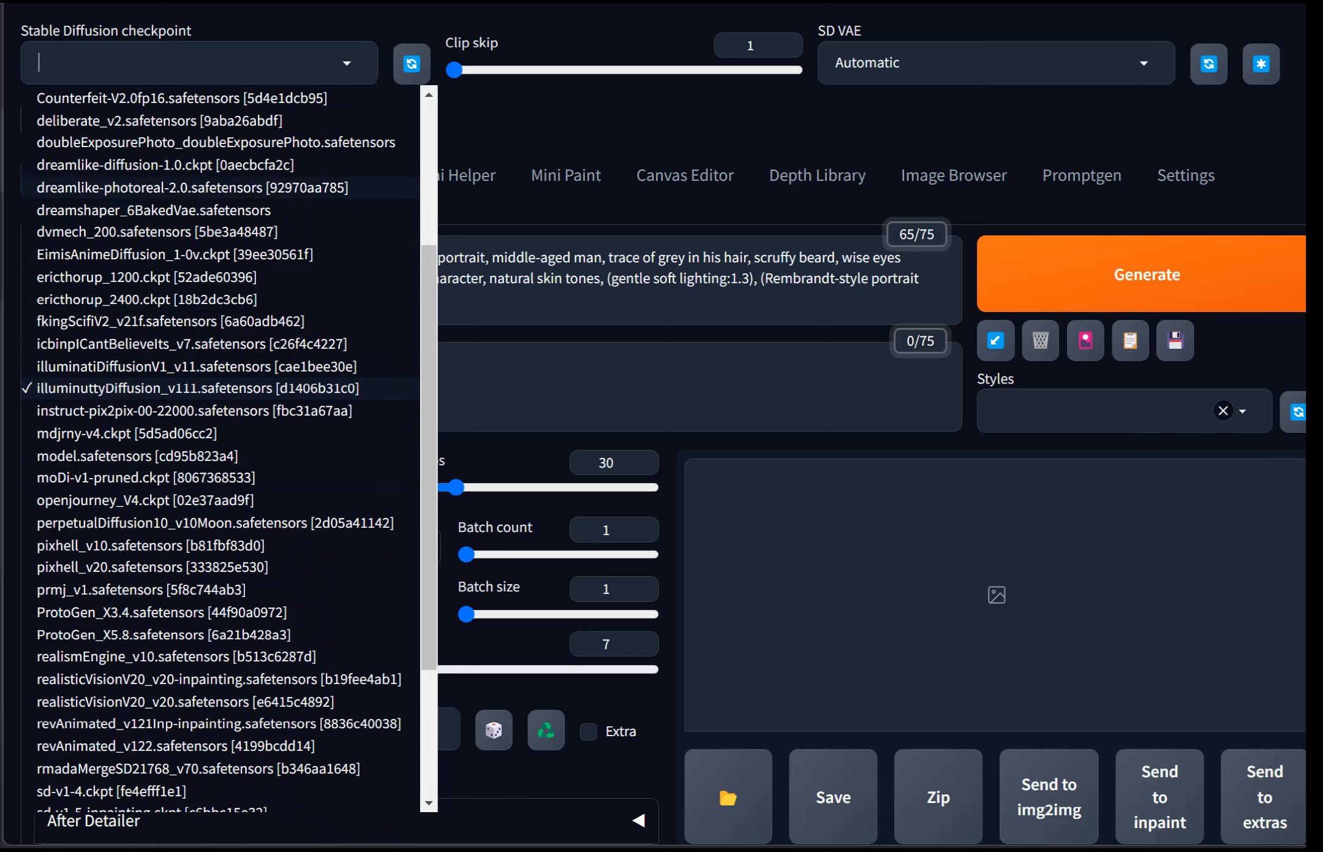
pyautogui.press('Return')
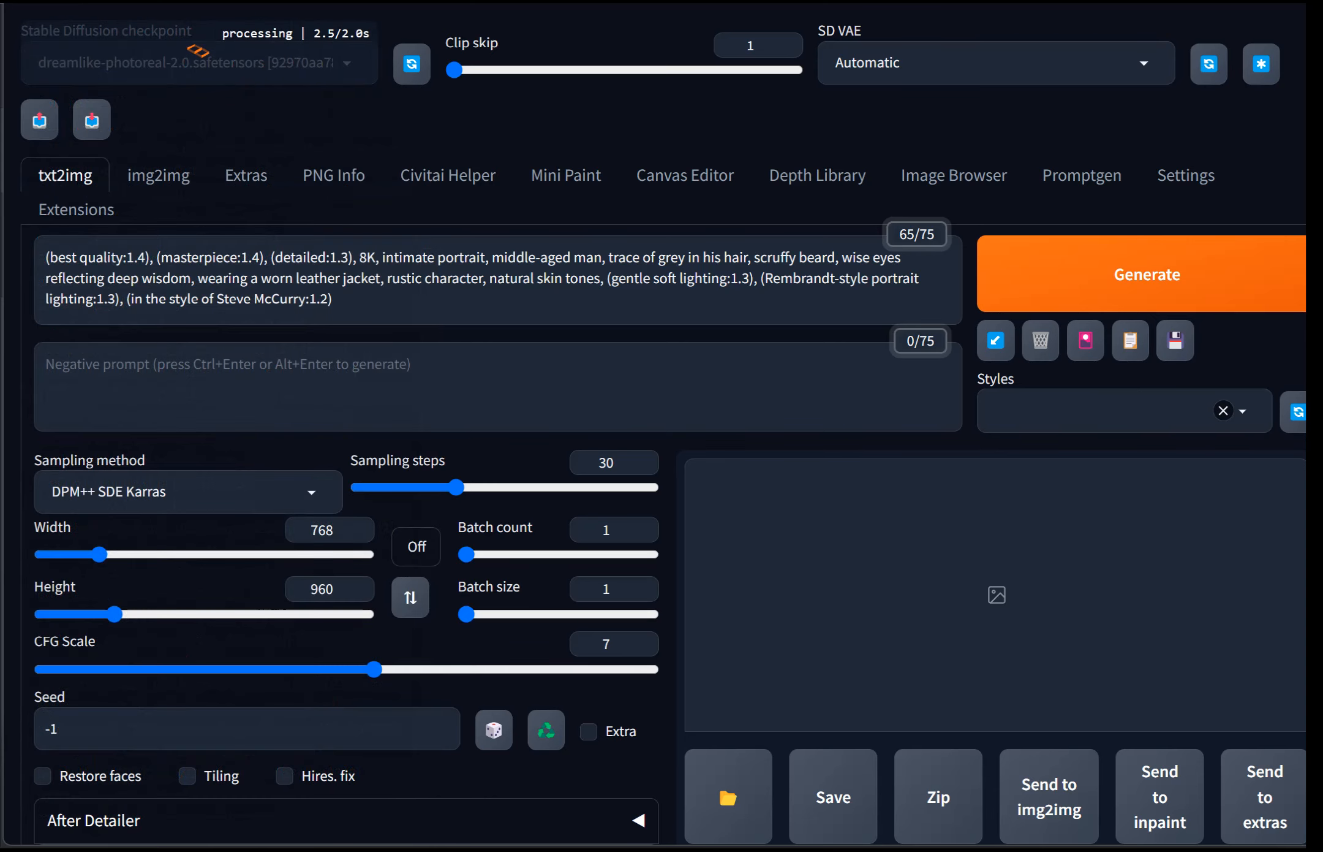
# Step: Remove the Rembrandt lighting and Steve McCurry terms from the prompt and change 'intimate portrait' to 'intimate portrait photograph'
pyautogui.click(332, 299)
pyautogui.moveTo(332, 299); pyautogui.dragTo(760, 278)
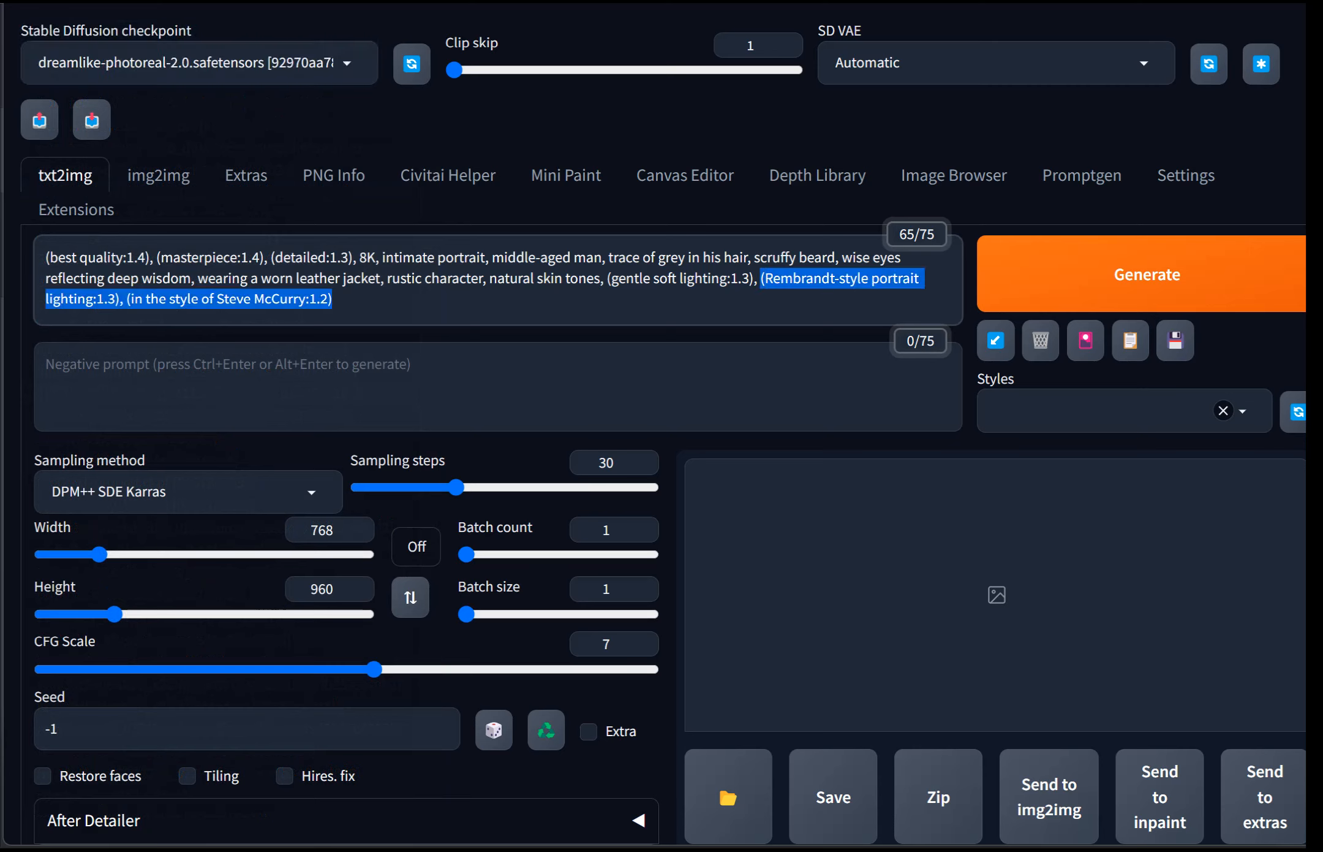
pyautogui.press('BackSpace')
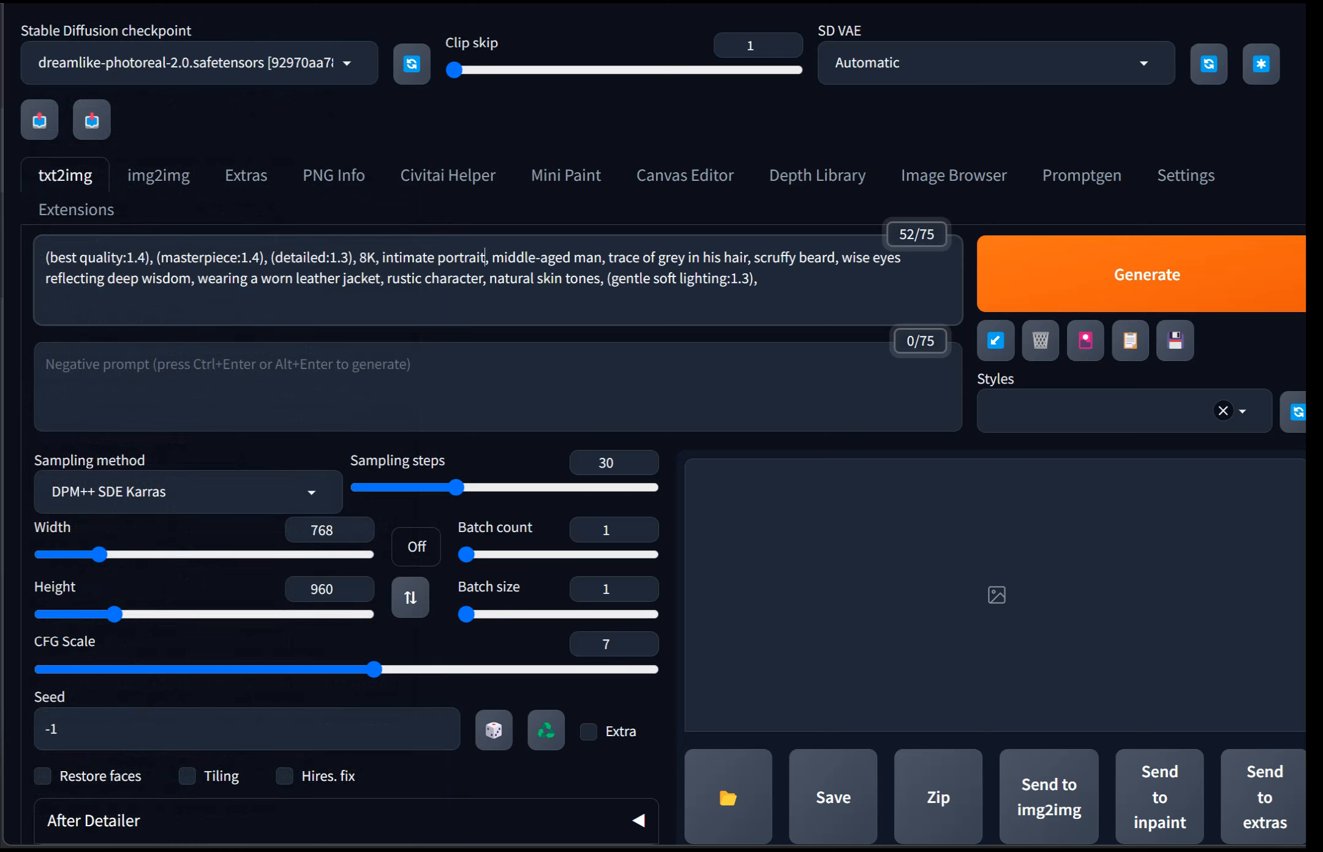
pyautogui.write('photo')
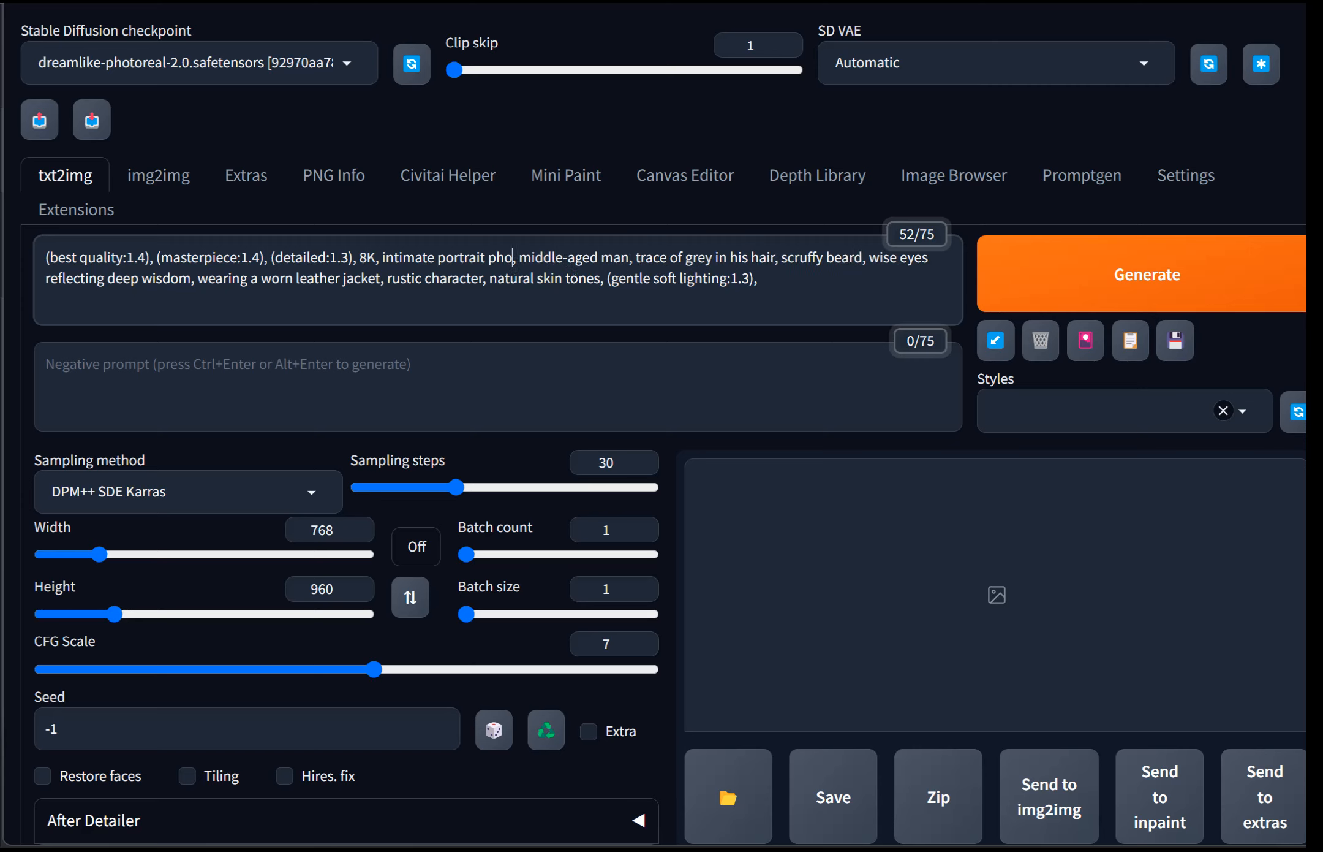
pyautogui.write('graph')
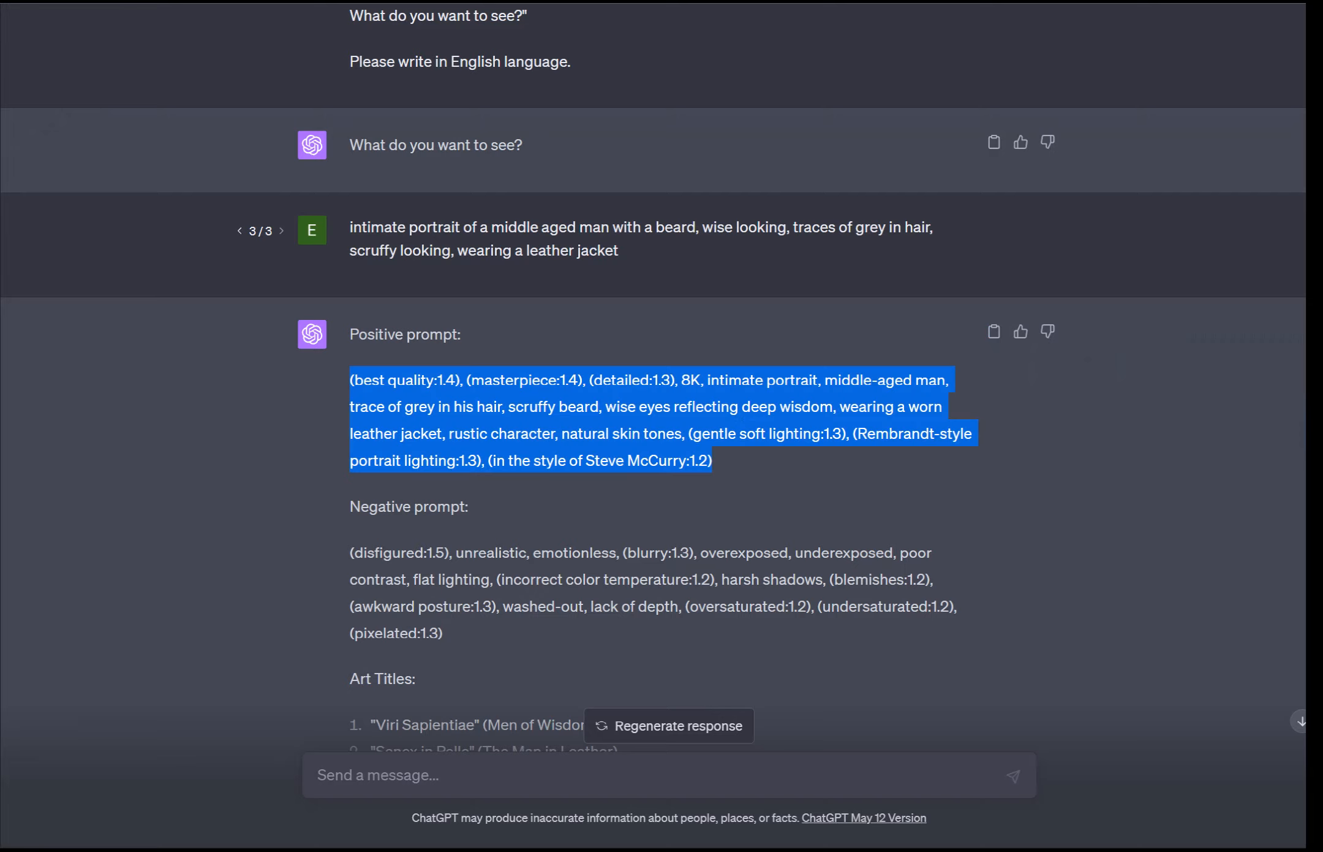
# Step: Copy ChatGPT's negative prompt and paste it into the negative prompt field
pyautogui.moveTo(444, 633); pyautogui.dragTo(350, 552)
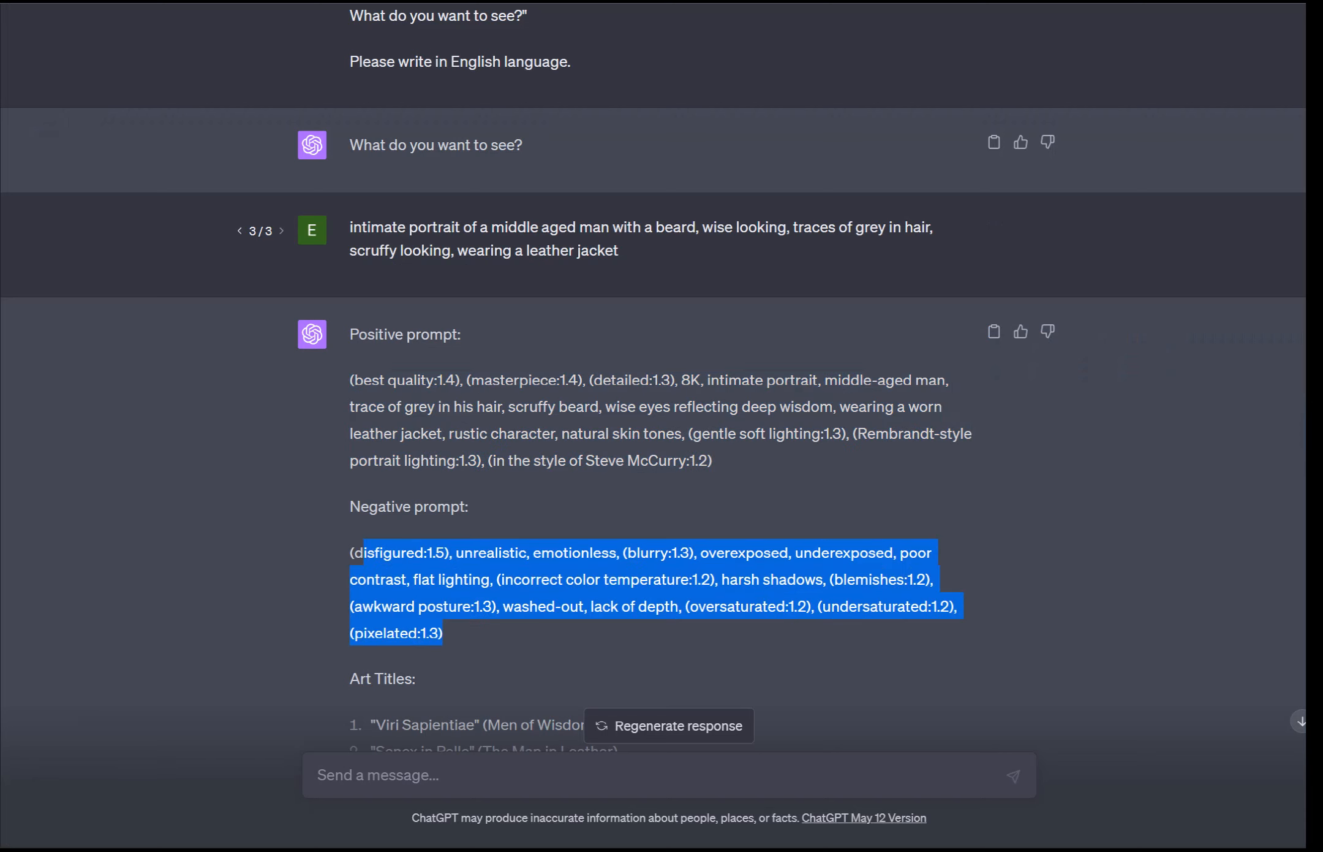
pyautogui.rightClick(370, 559)
pyautogui.click(422, 581)
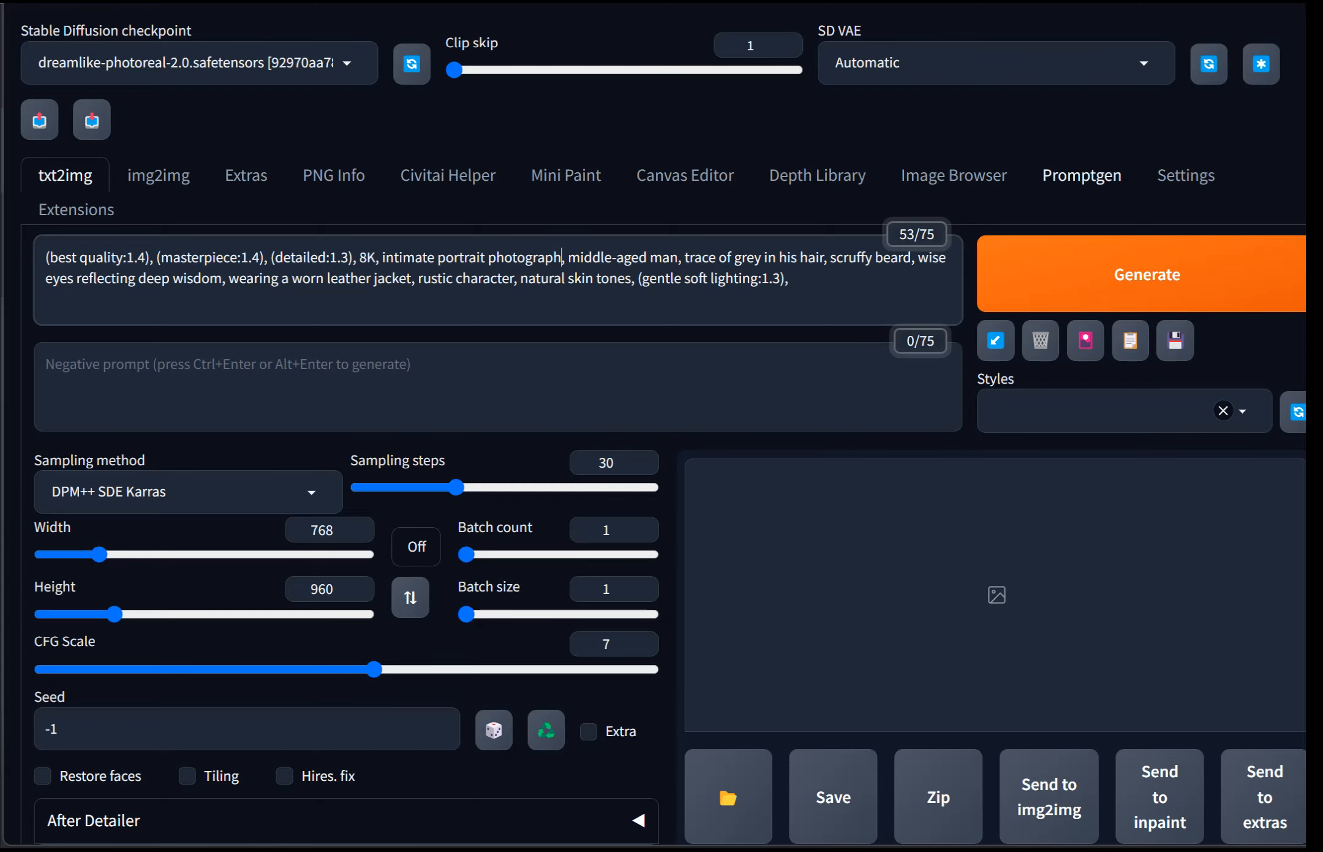
pyautogui.click(334, 371)
pyautogui.rightClick(334, 372)
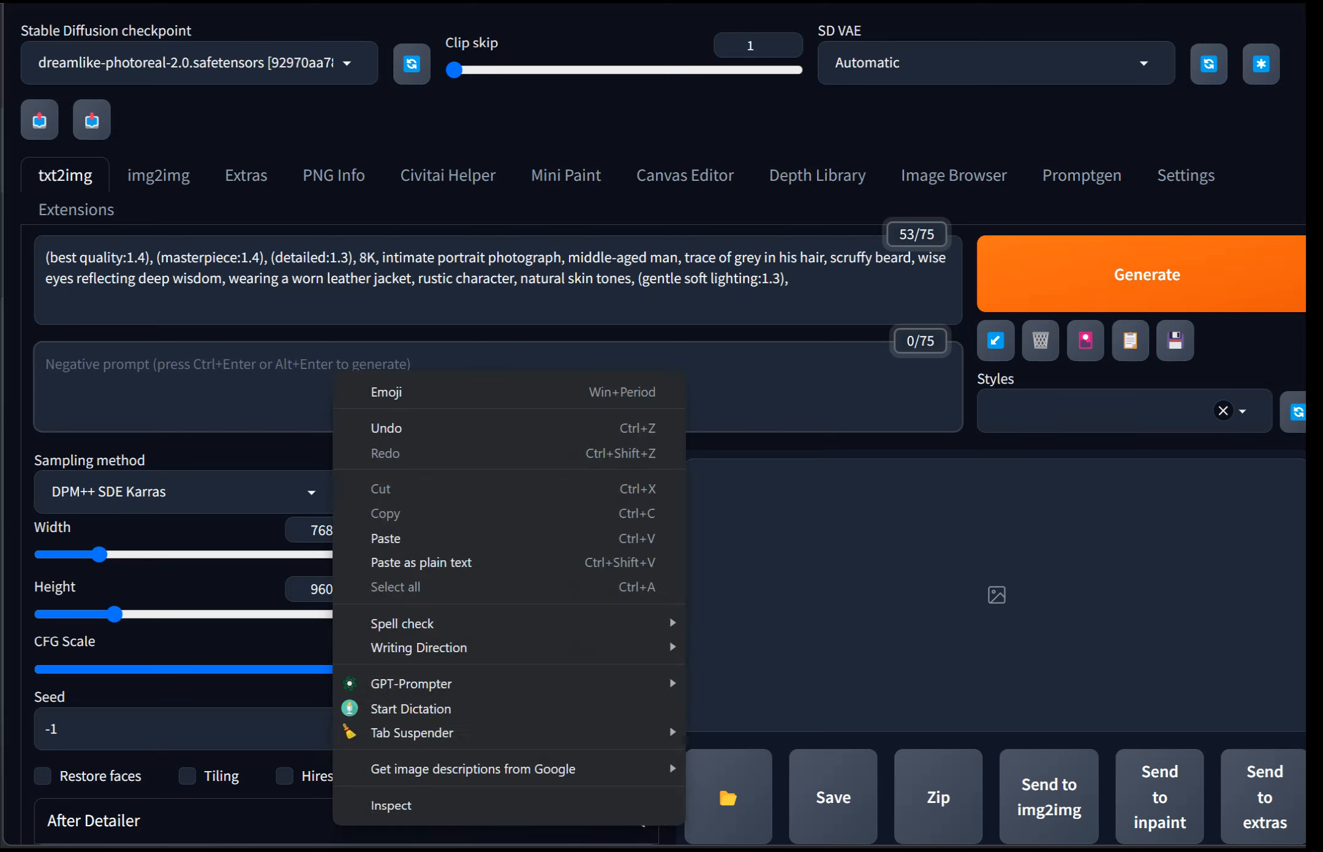
pyautogui.click(386, 538)
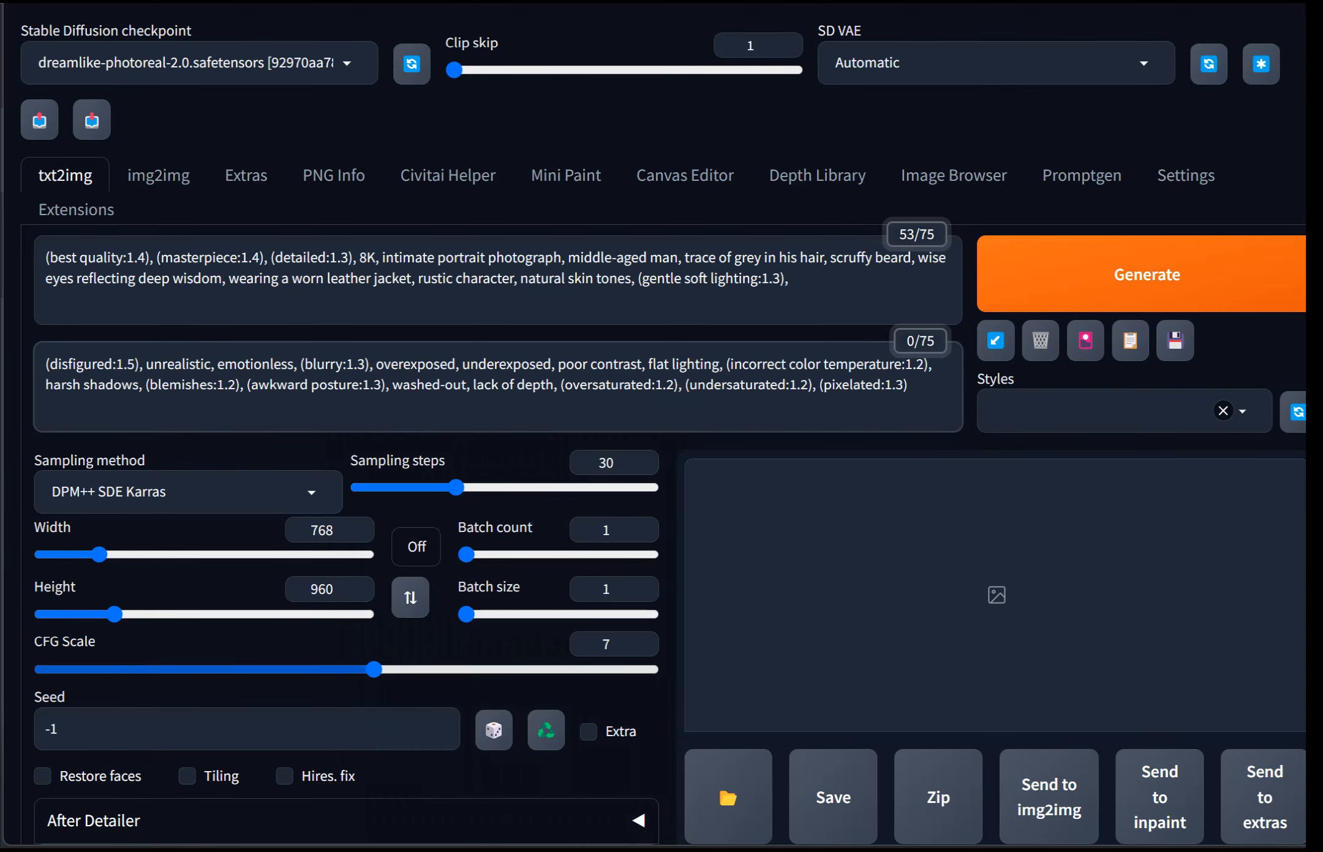
# Step: Set the batch size to 2 and generate the portraits
pyautogui.click(528, 614)
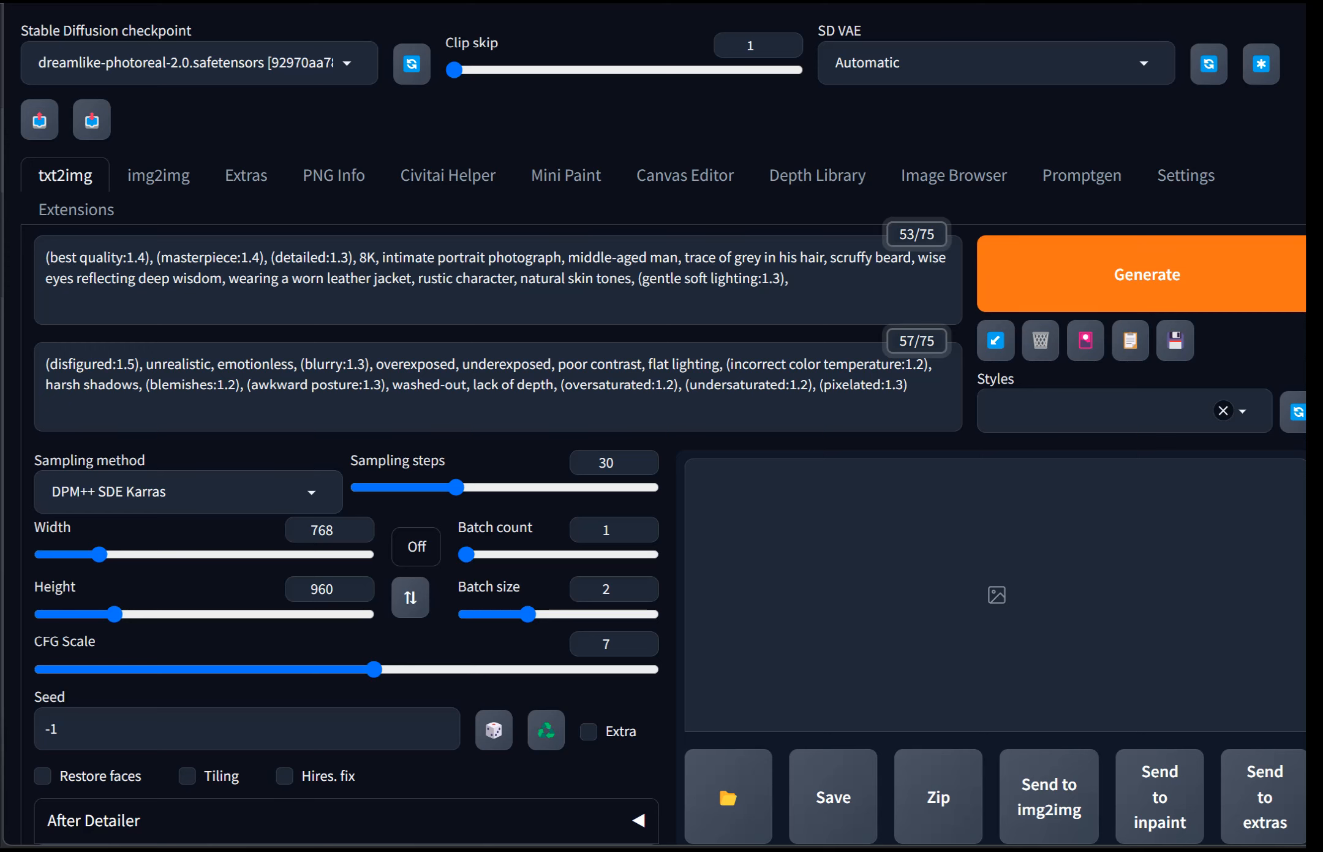
pyautogui.click(1148, 275)
pyautogui.scroll(-3, 662, 429)
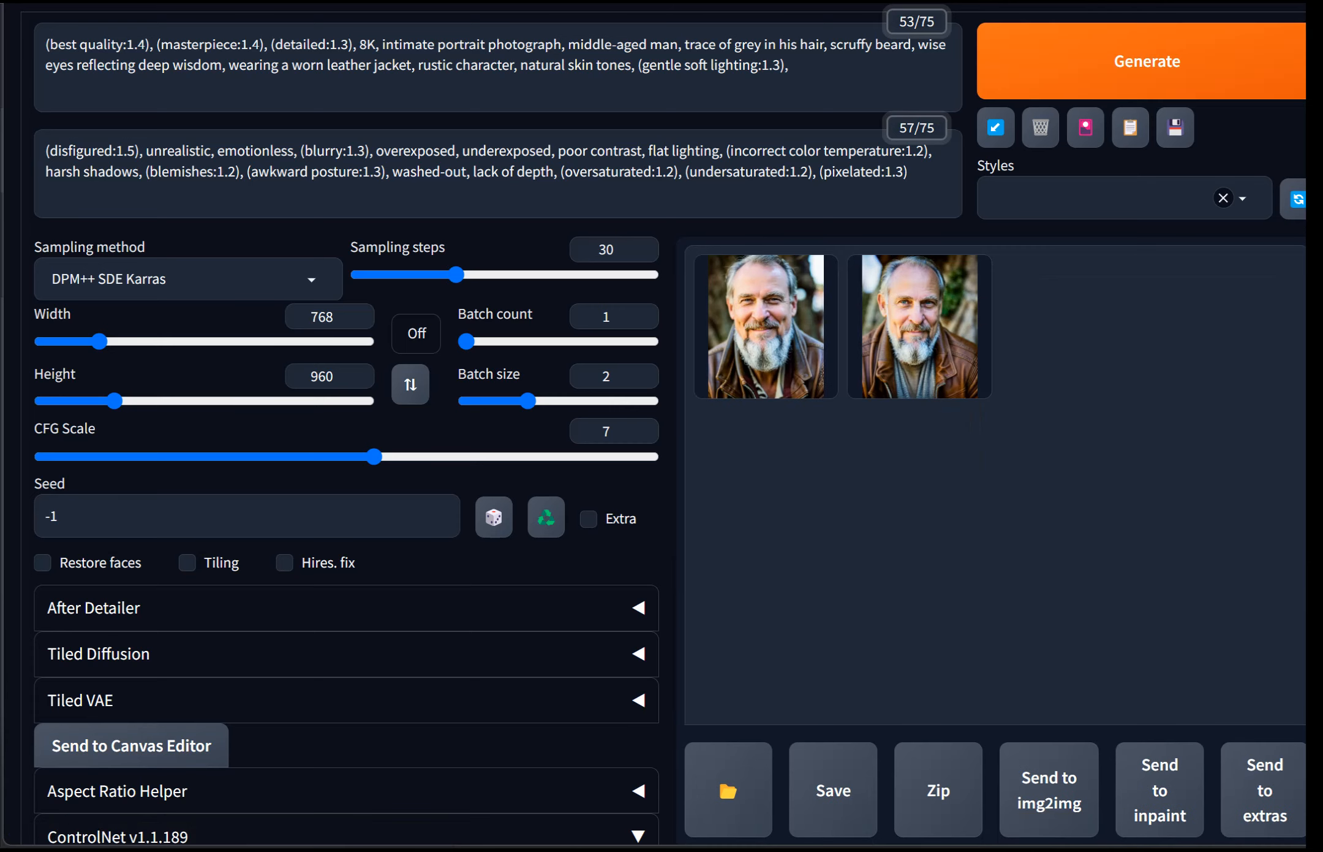
# Step: Preview each of the two generated portraits
pyautogui.click(760, 385)
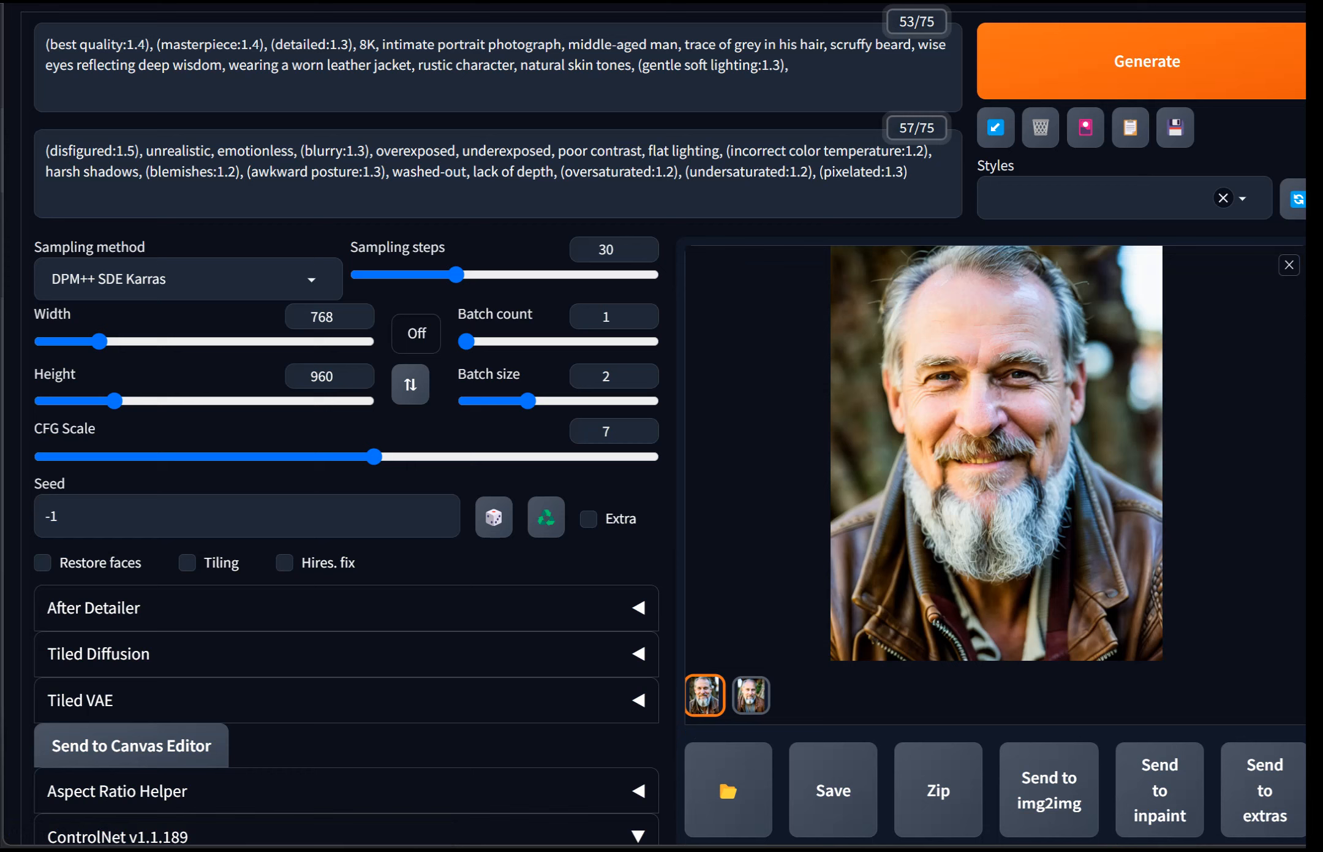
pyautogui.click(751, 695)
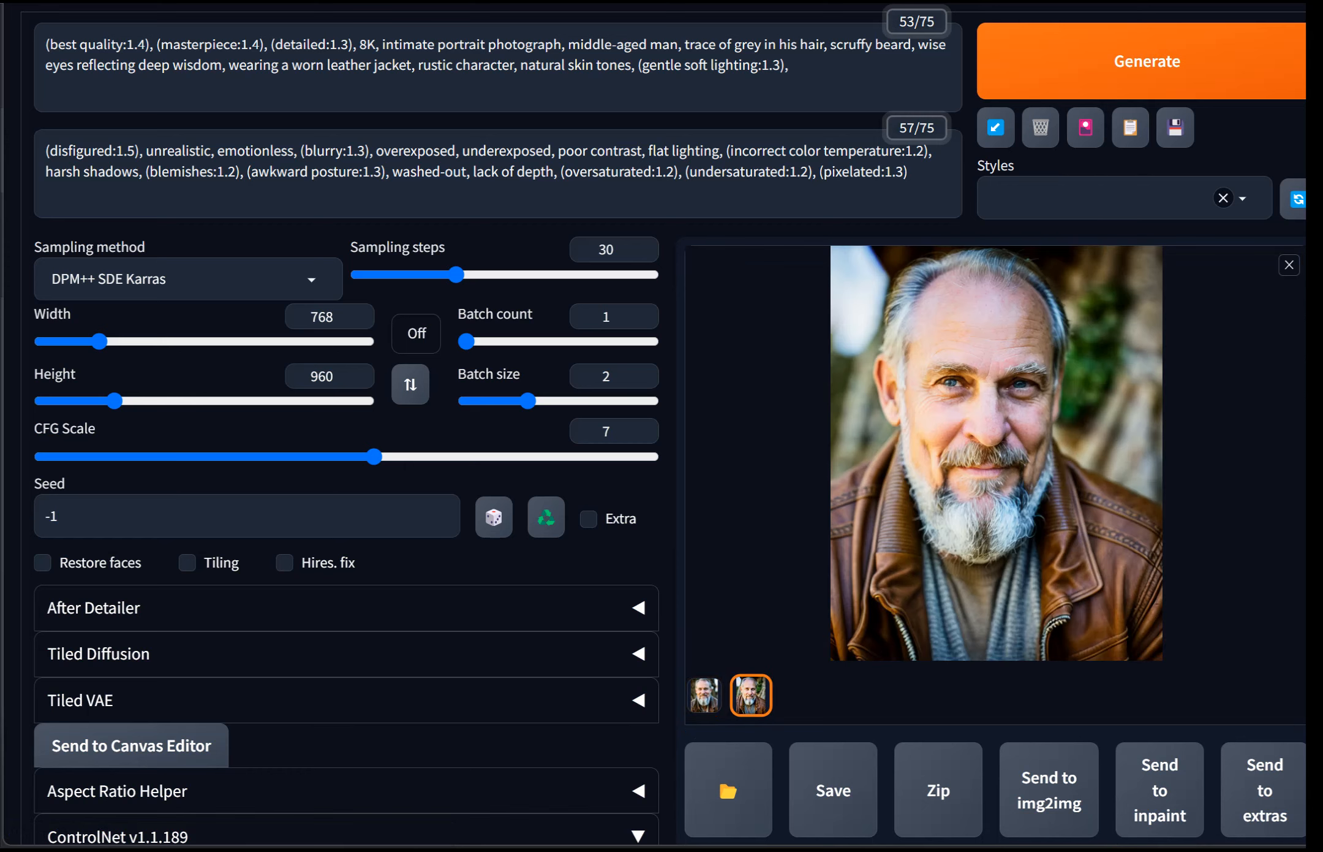
pyautogui.click(705, 695)
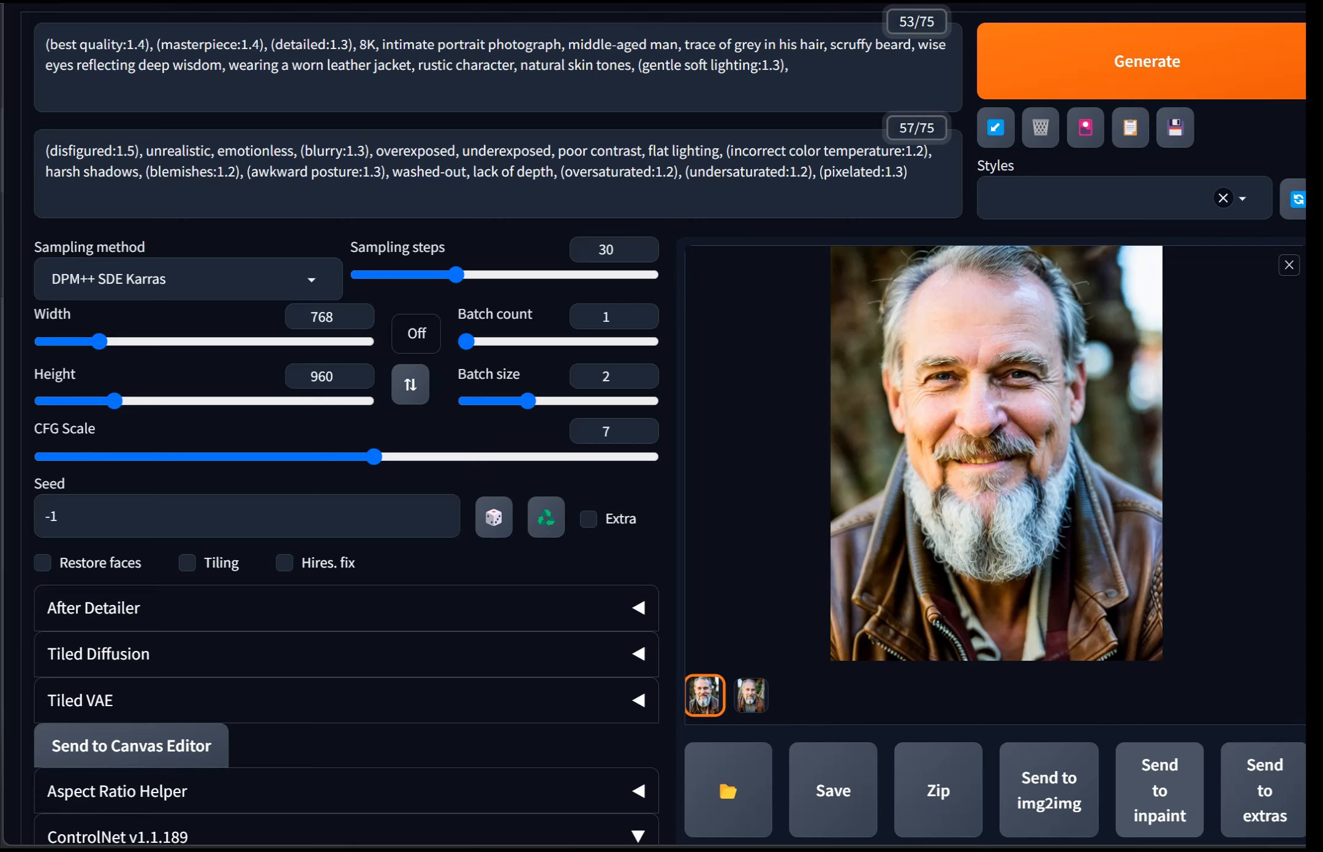
# Step: Send the first portrait to inpaint and set the denoising strength to 0.3
pyautogui.click(1160, 790)
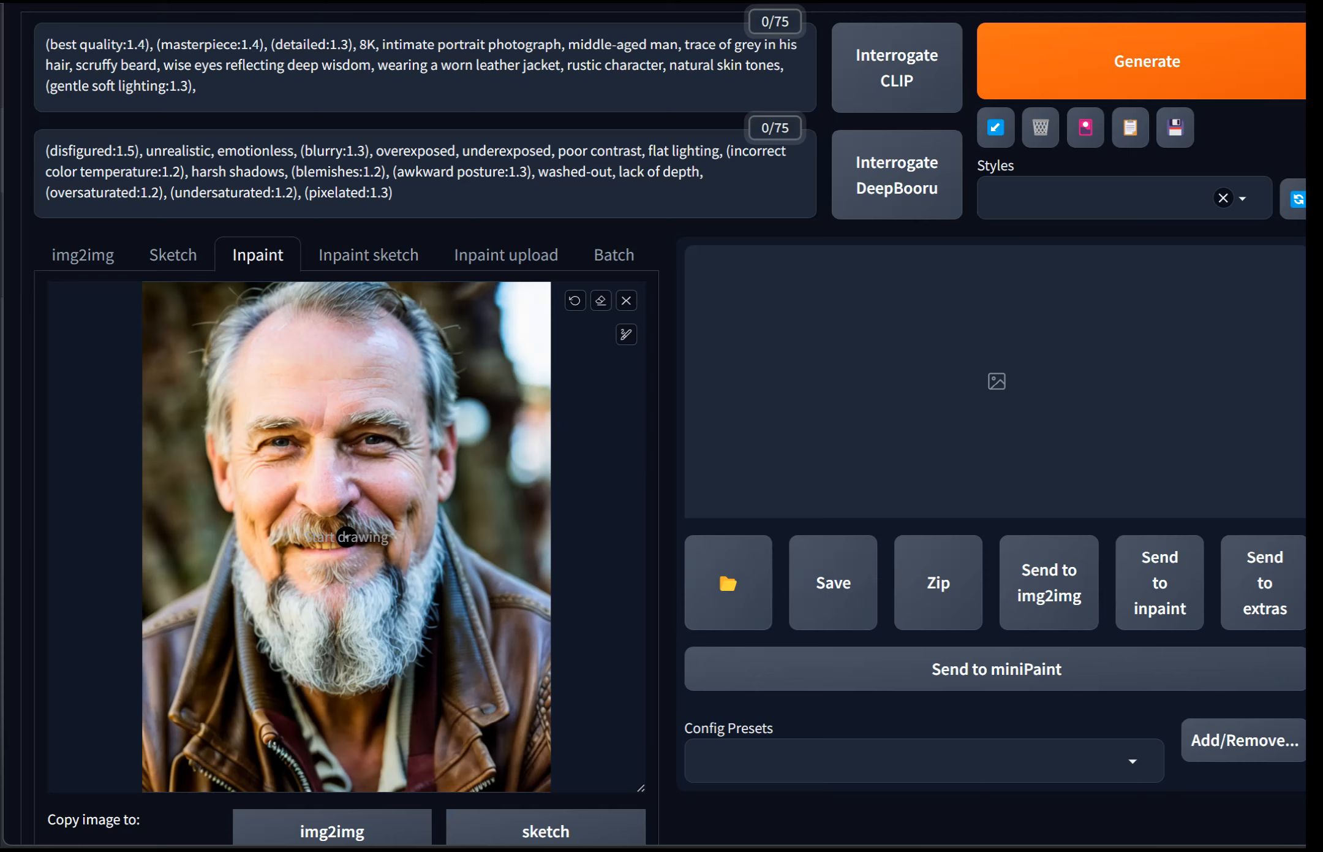
pyautogui.scroll(-12, 346, 537)
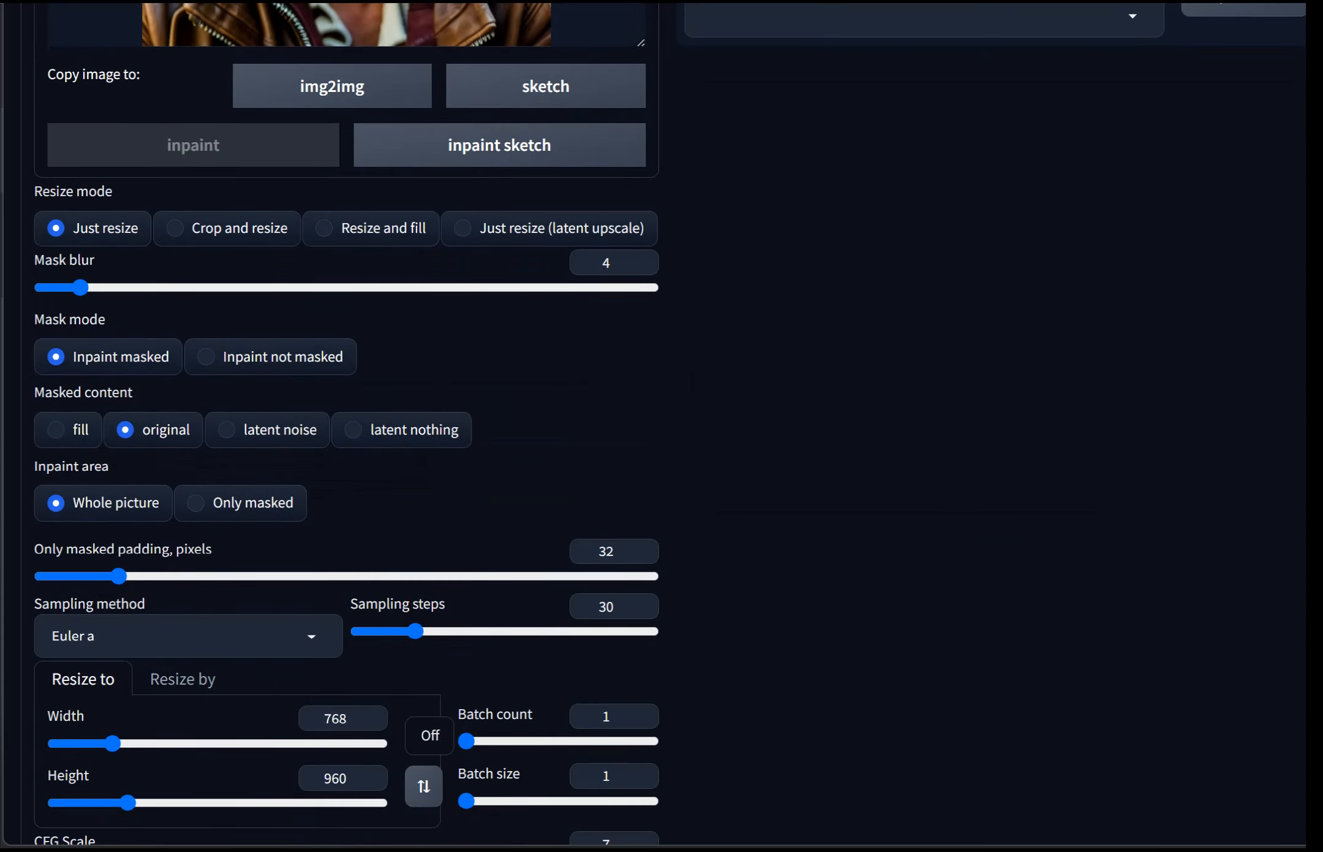
pyautogui.scroll(-5, 642, 606)
pyautogui.moveTo(502, 609); pyautogui.dragTo(225, 609)
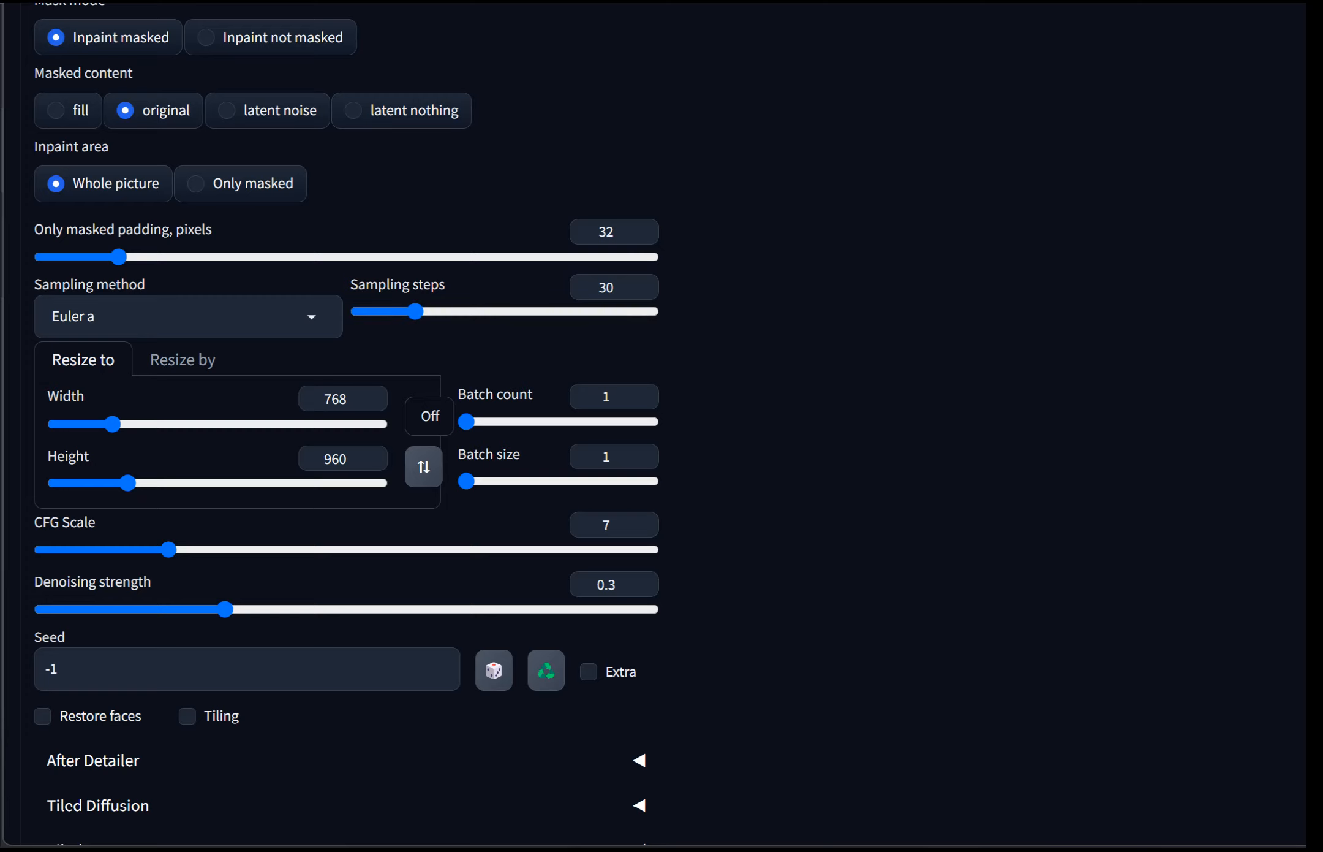
# Step: Set the inpainting sampler to DPM++ SDE Karras with 40 sampling steps
pyautogui.click(196, 316)
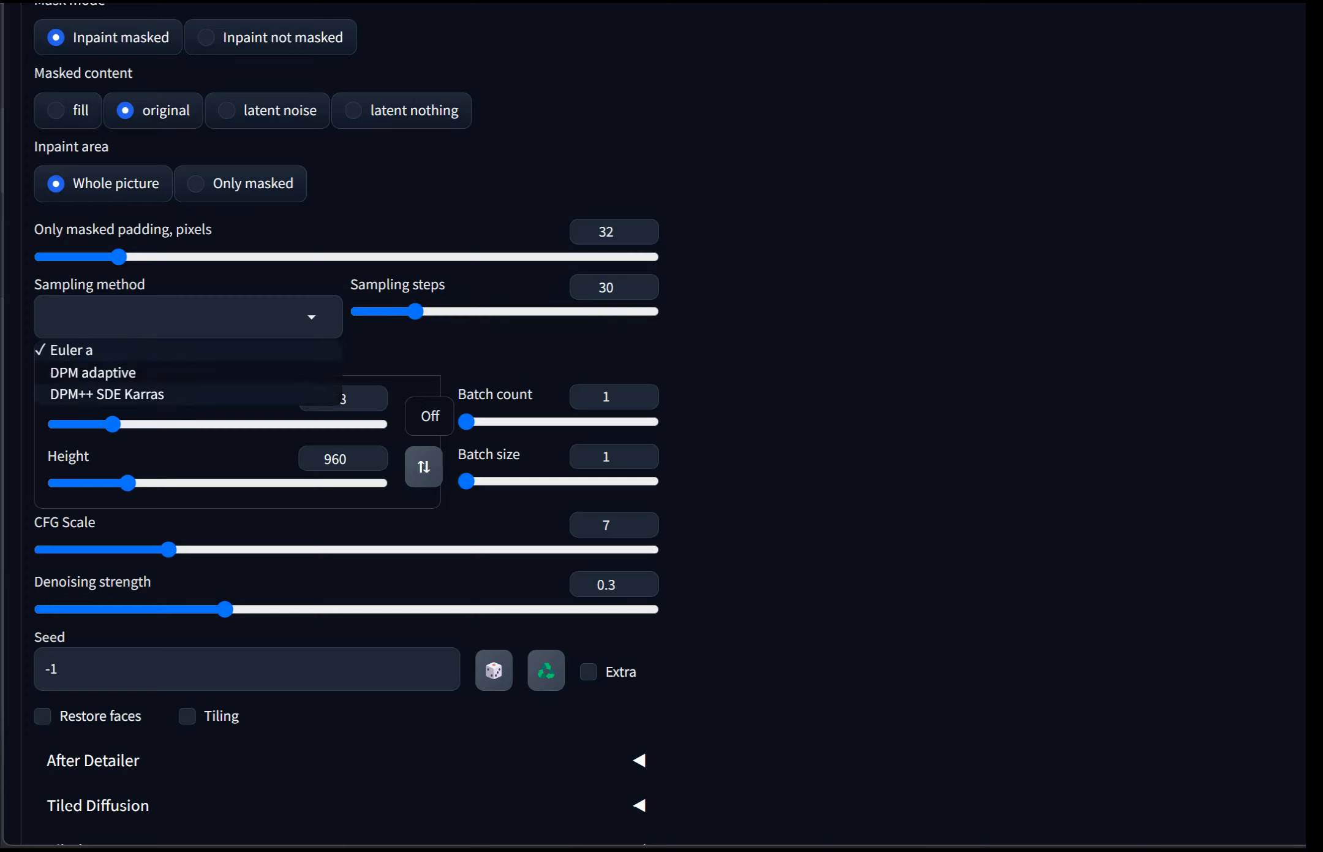
pyautogui.click(122, 395)
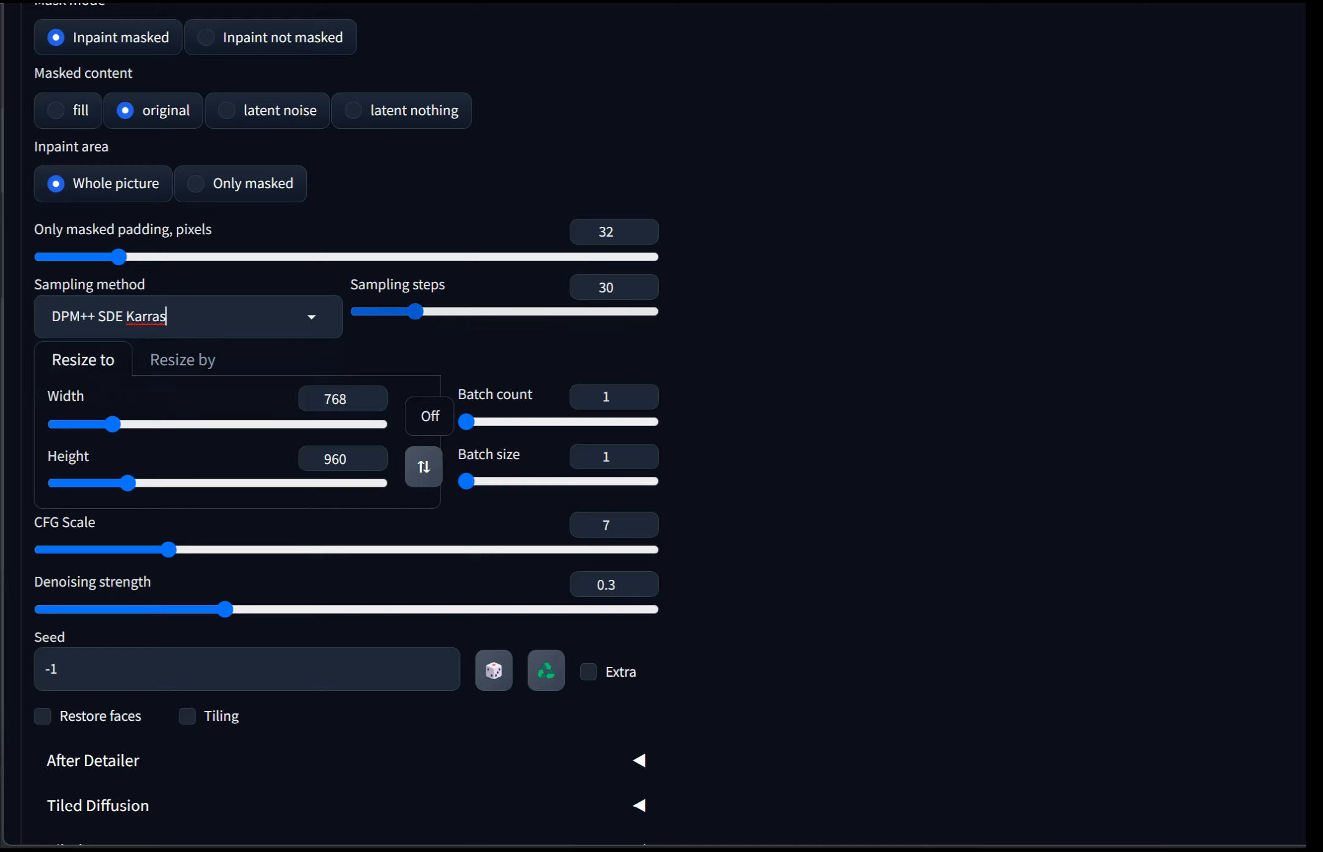
pyautogui.moveTo(415, 312)
pyautogui.mouseDown()
pyautogui.moveTo(446, 311)
pyautogui.moveTo(434, 311)
pyautogui.mouseUp()
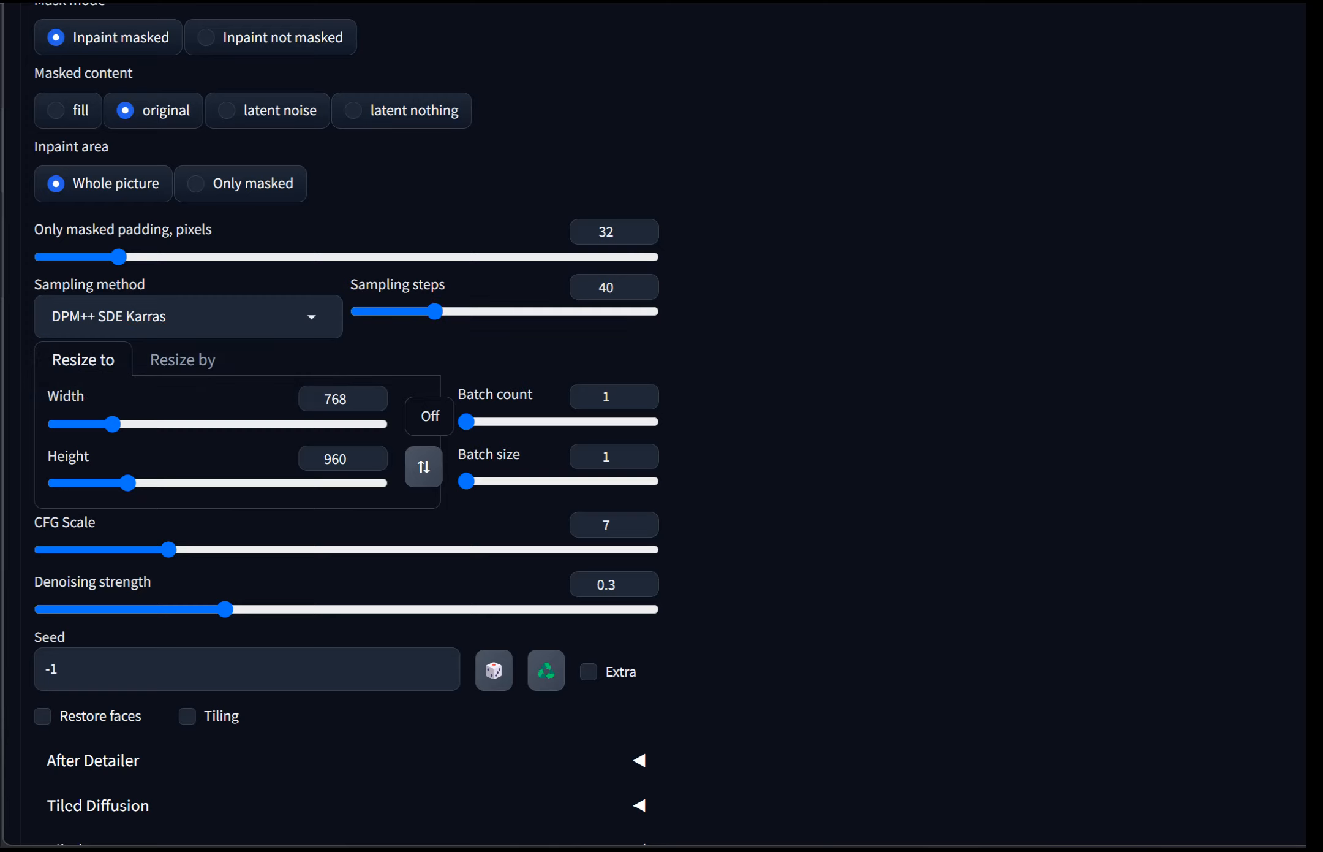
# Step: Expand the ControlNet section and enable unit 0 with Pixel Perfect
pyautogui.scroll(-5, 346, 423)
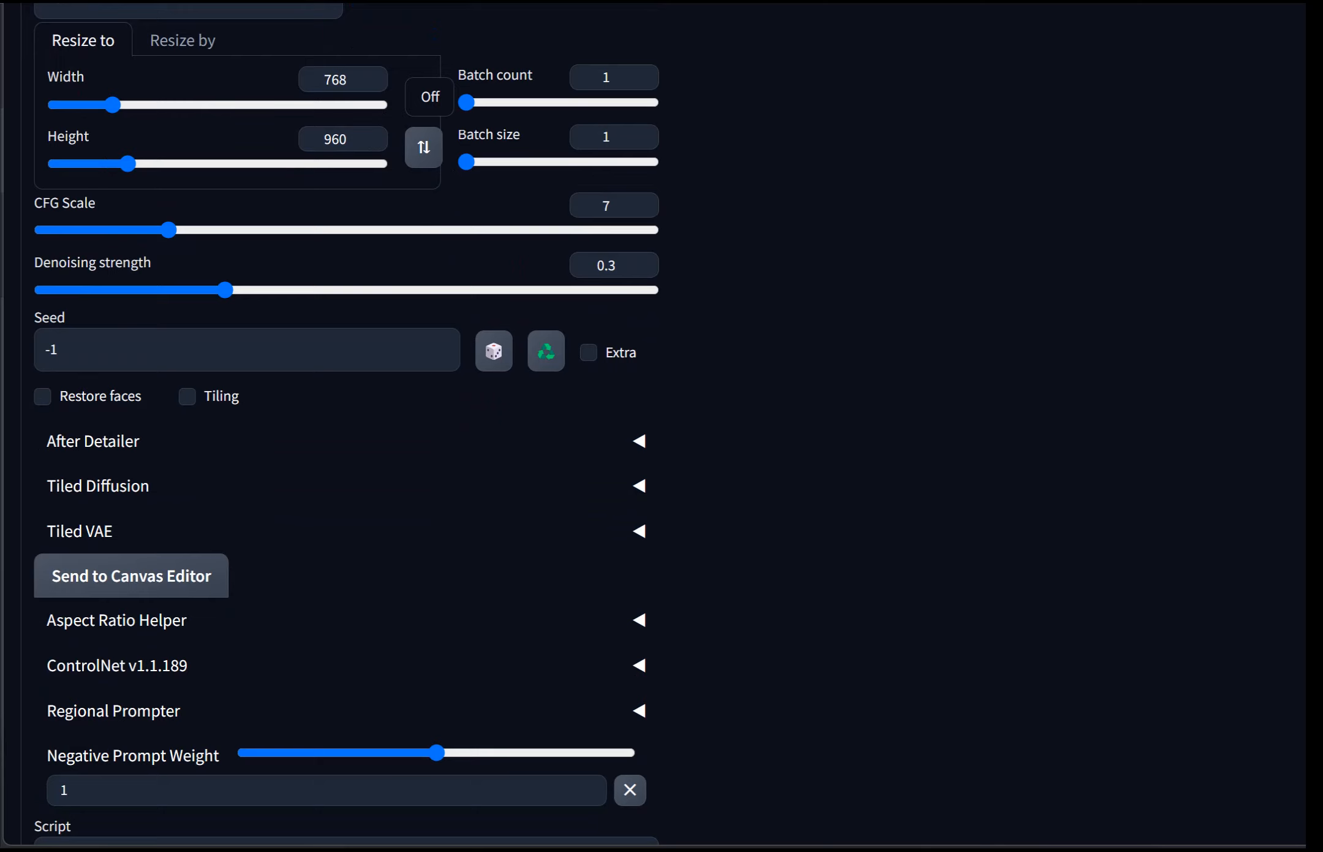
pyautogui.click(117, 665)
pyautogui.scroll(-7, 346, 423)
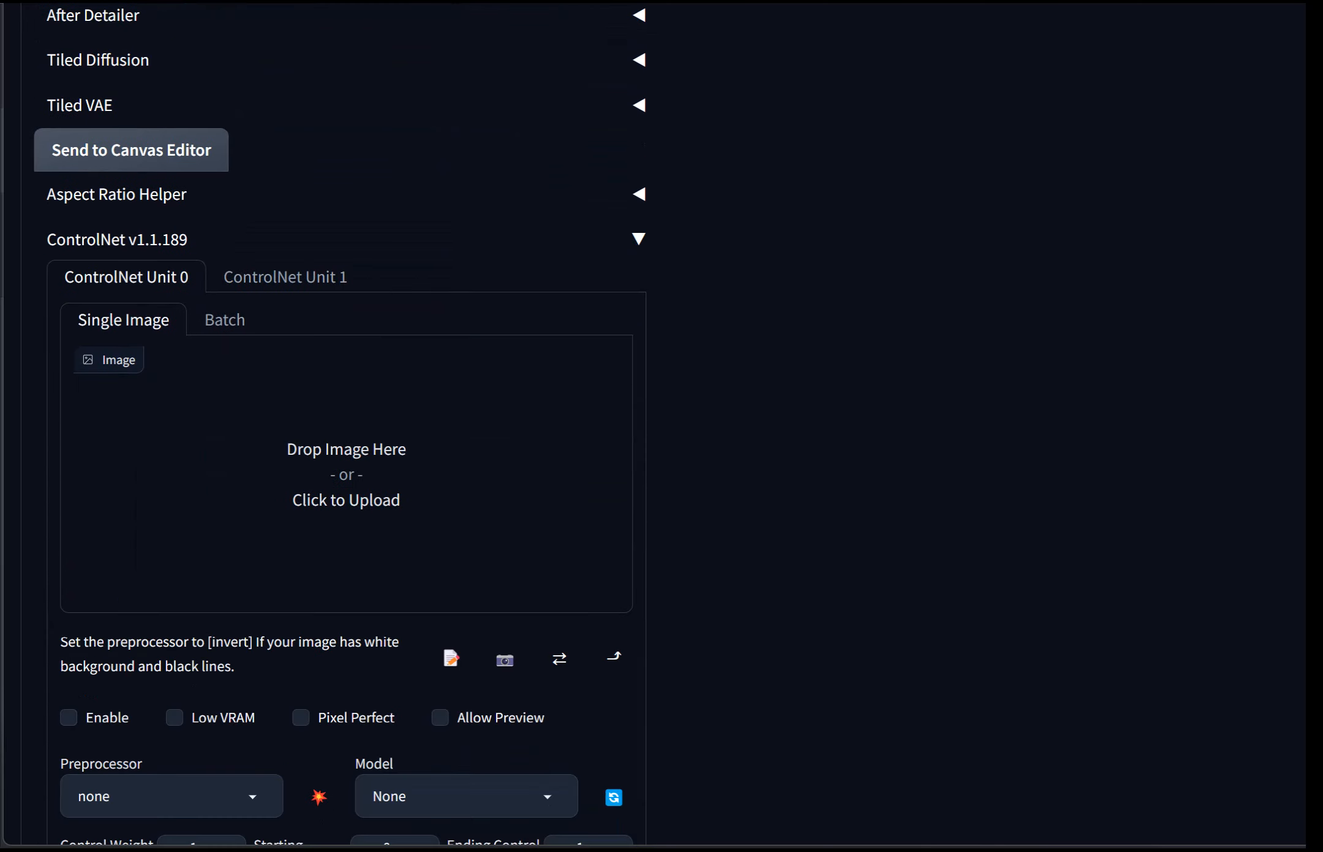
pyautogui.click(68, 716)
pyautogui.scroll(-3, 346, 423)
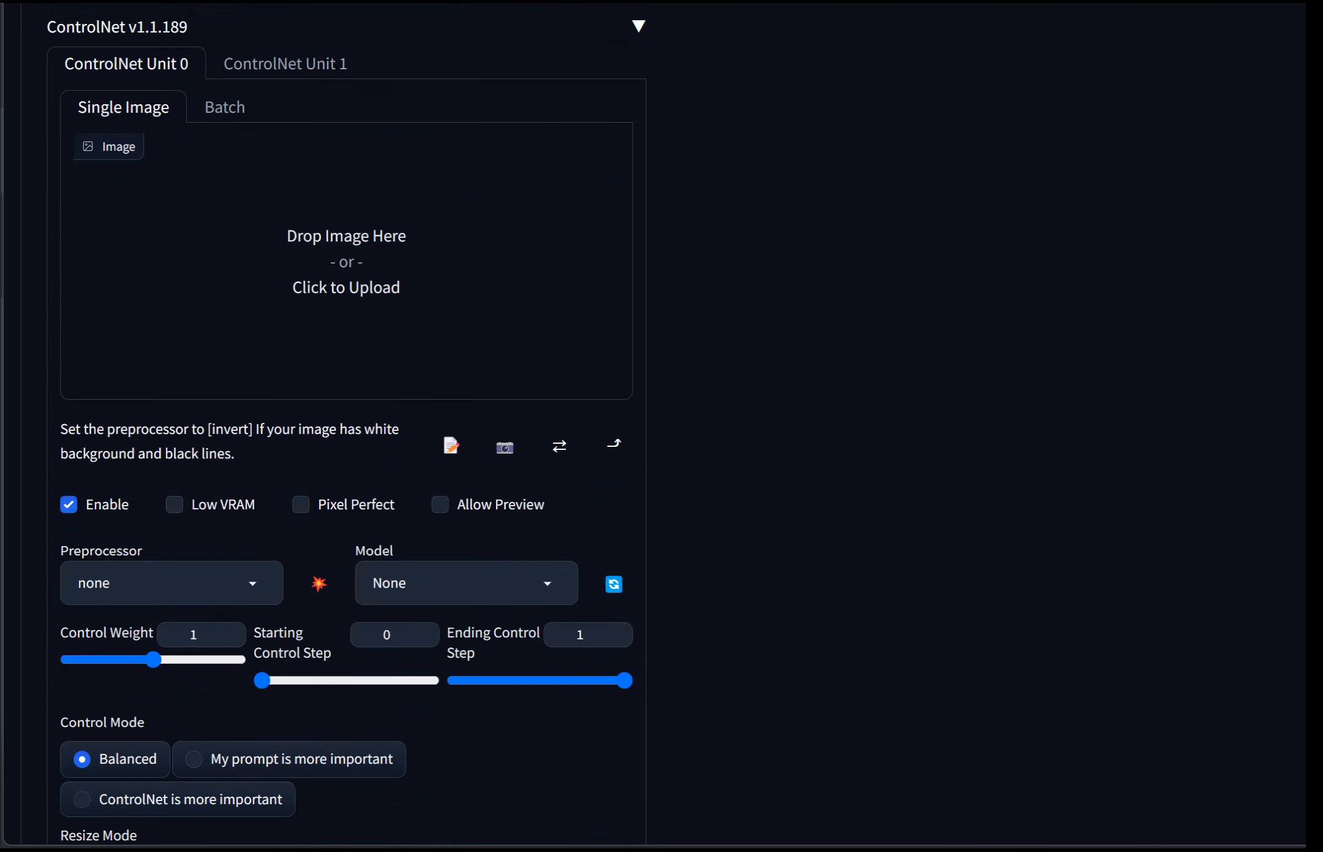
pyautogui.click(300, 504)
# Step: Set the ControlNet preprocessor to tile_resample
pyautogui.click(171, 583)
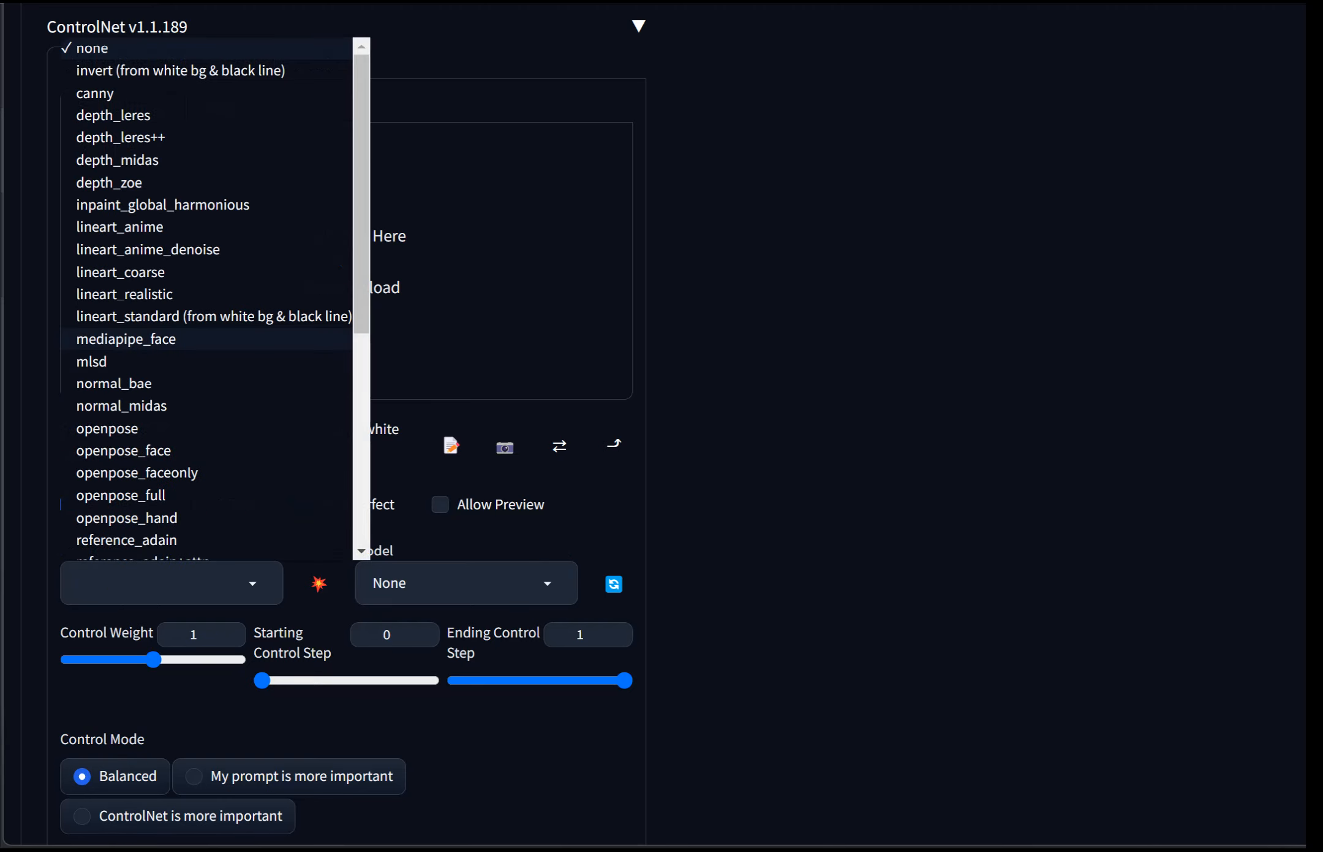
pyautogui.scroll(-6, 202, 405)
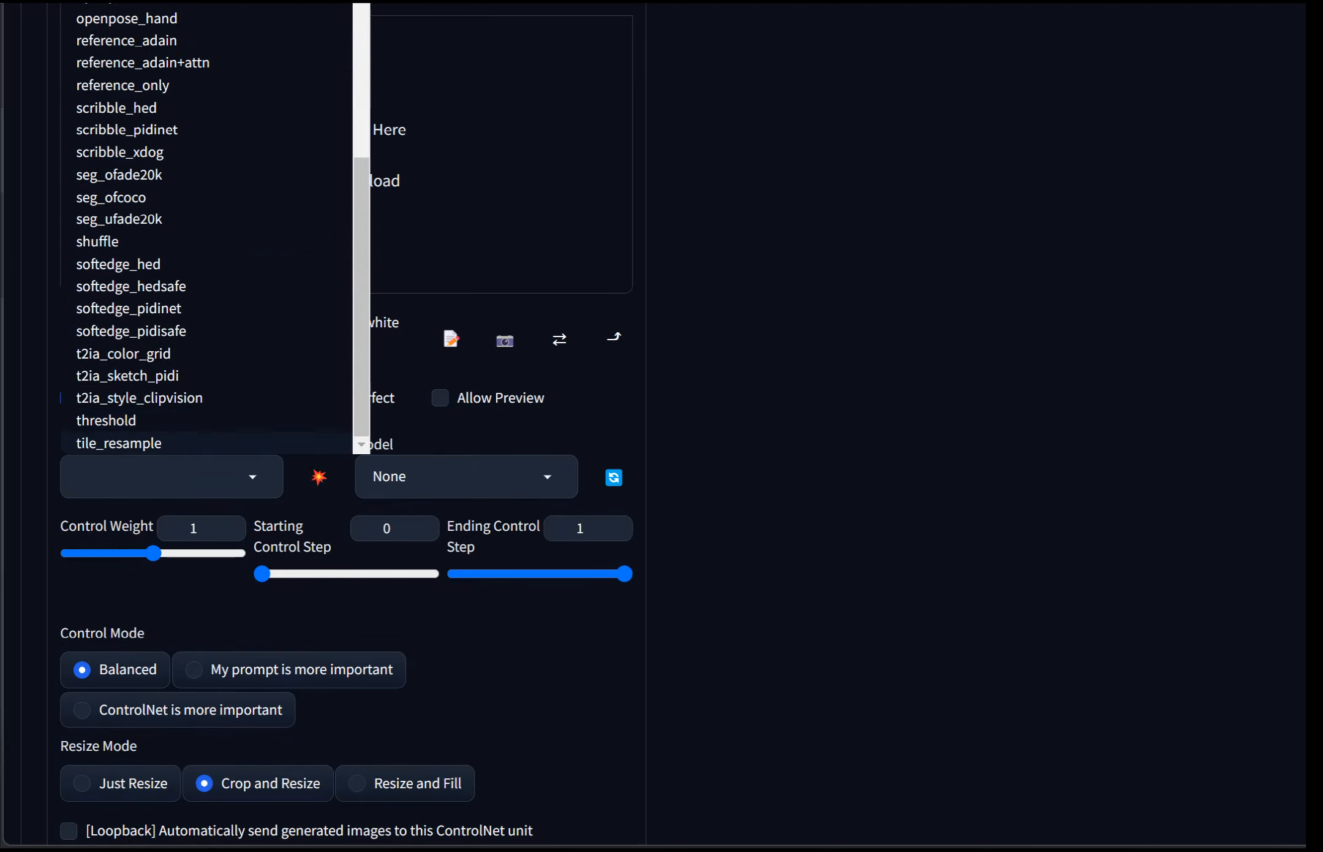
pyautogui.scroll(5, 184, 318)
pyautogui.scroll(-5, 184, 319)
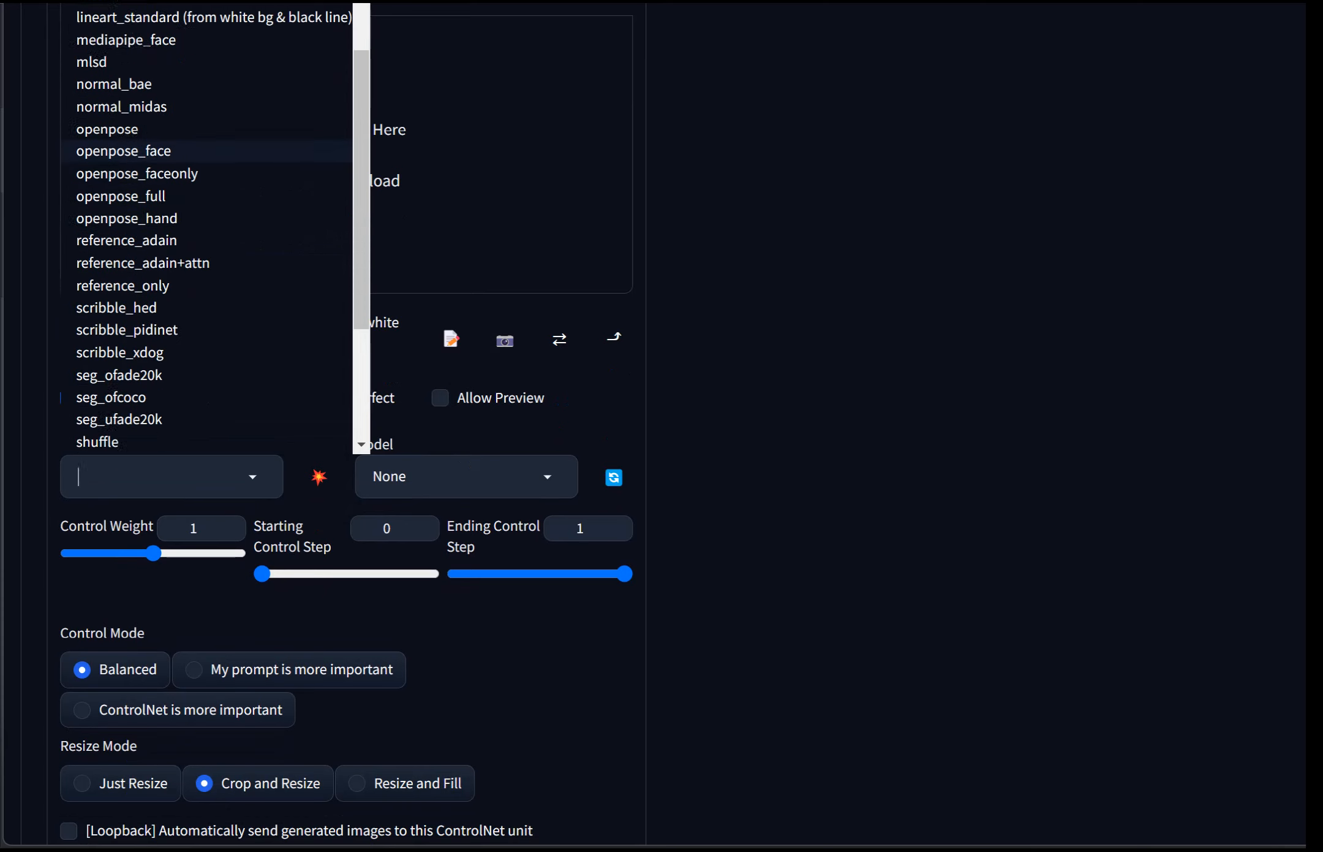
pyautogui.scroll(-3, 346, 423)
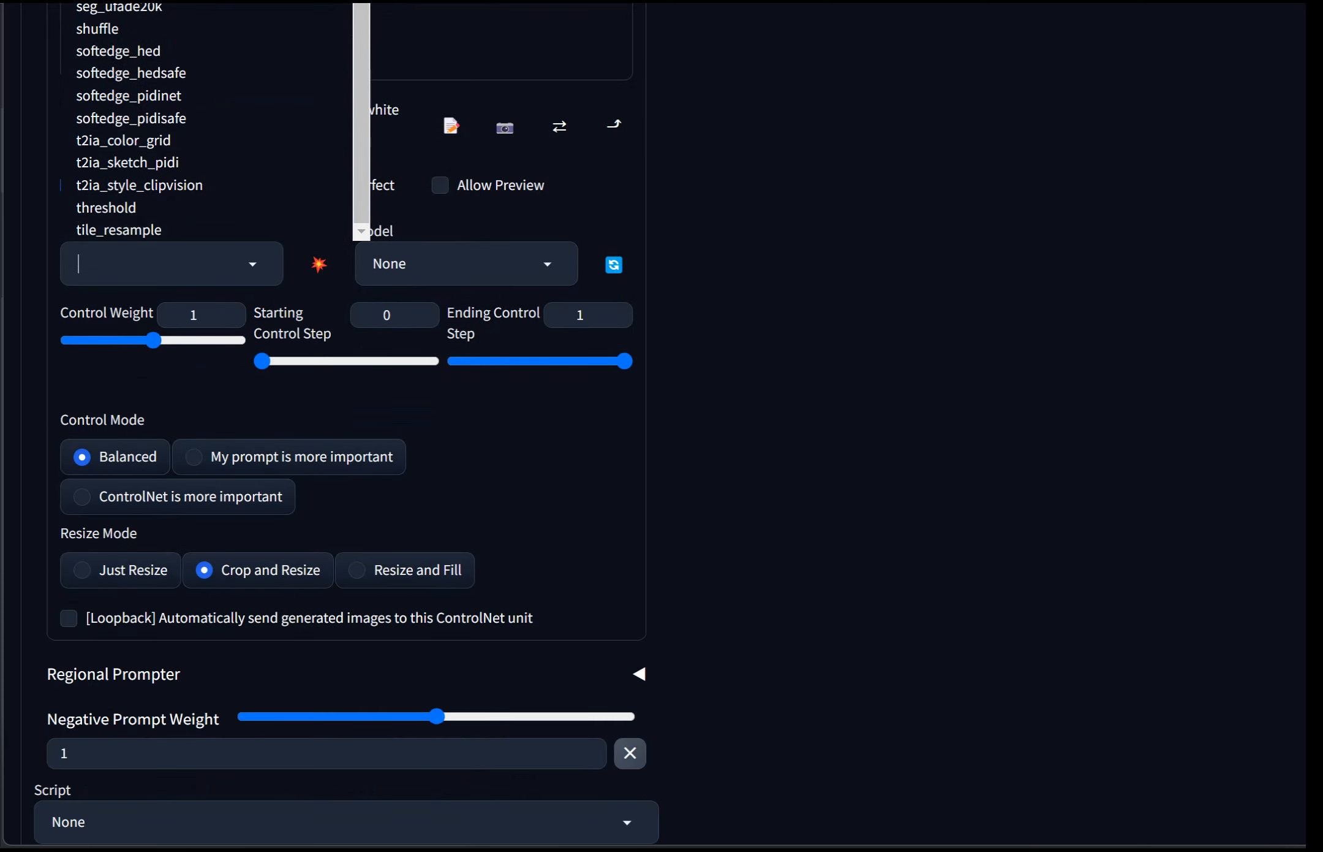
pyautogui.scroll(5, 346, 423)
pyautogui.scroll(2, 346, 423)
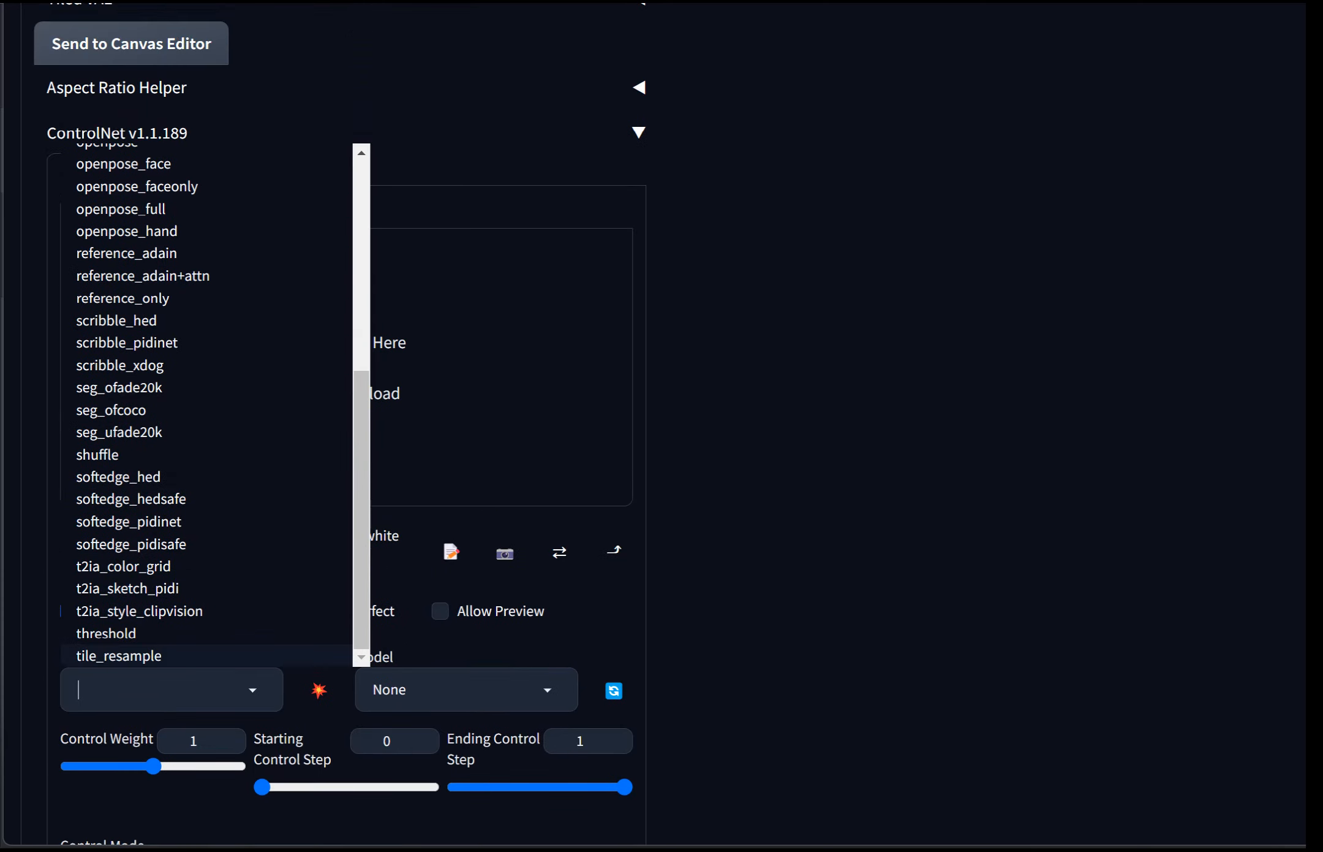
pyautogui.click(119, 657)
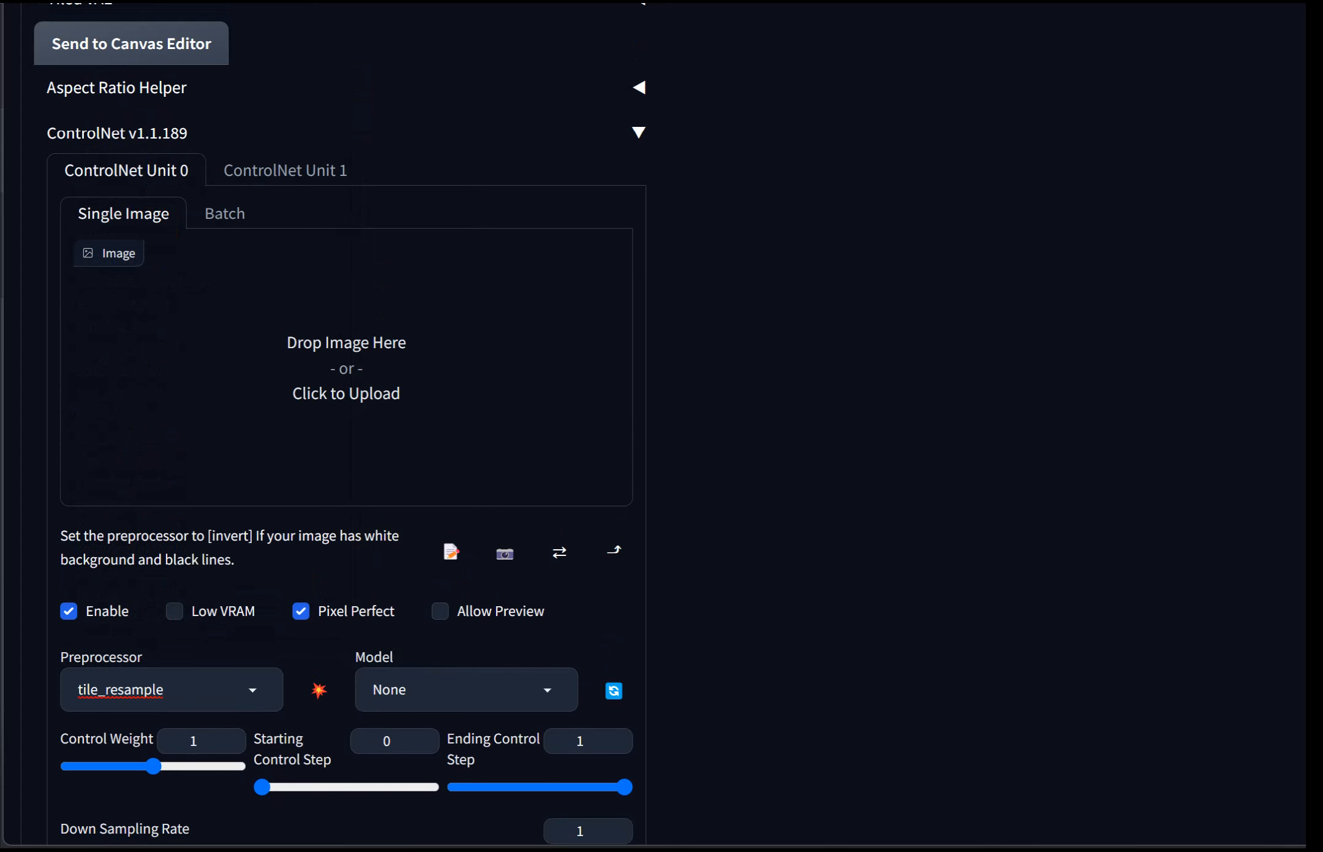
# Step: Set the ControlNet model to control_v11f1e_sd15_tile
pyautogui.click(466, 690)
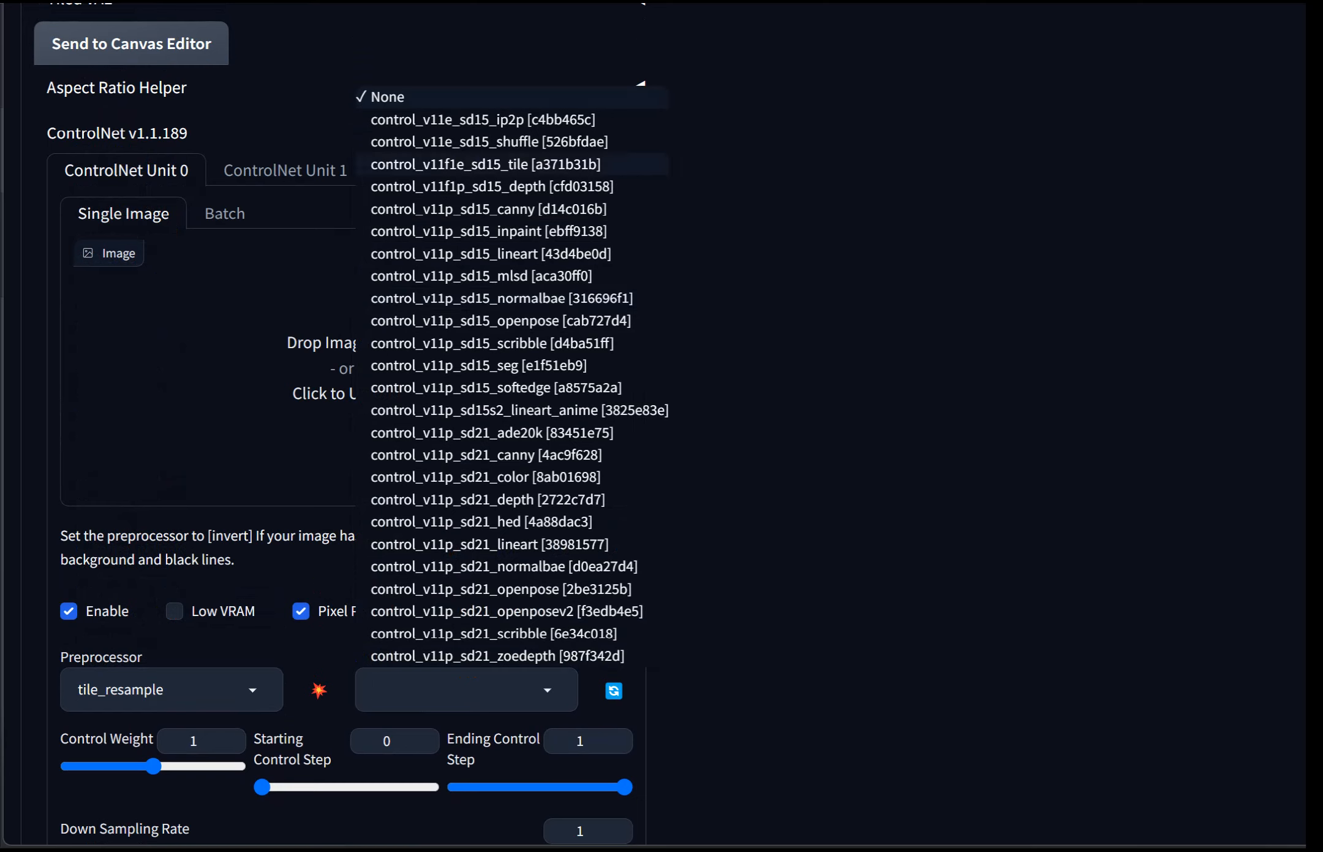
pyautogui.click(637, 165)
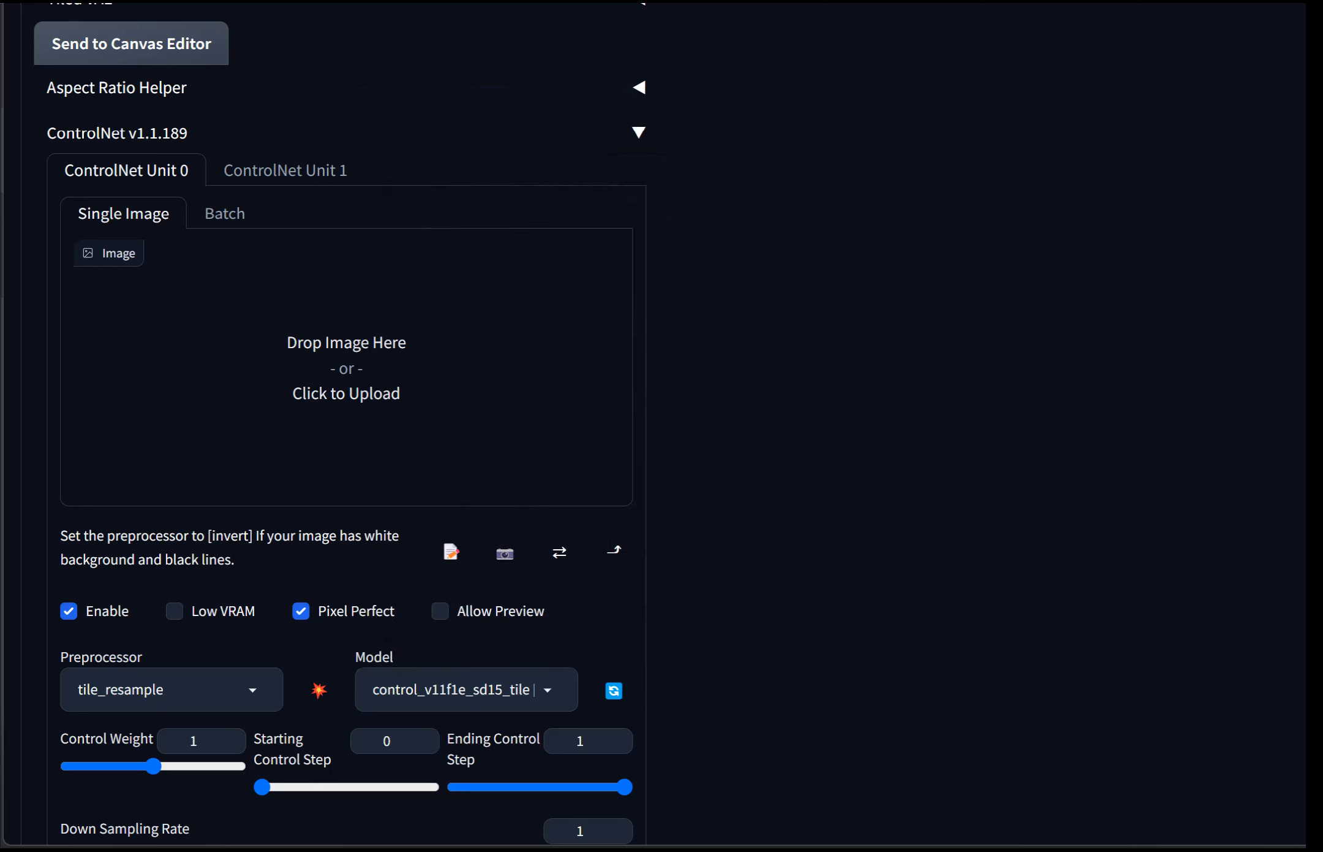
pyautogui.click(466, 689)
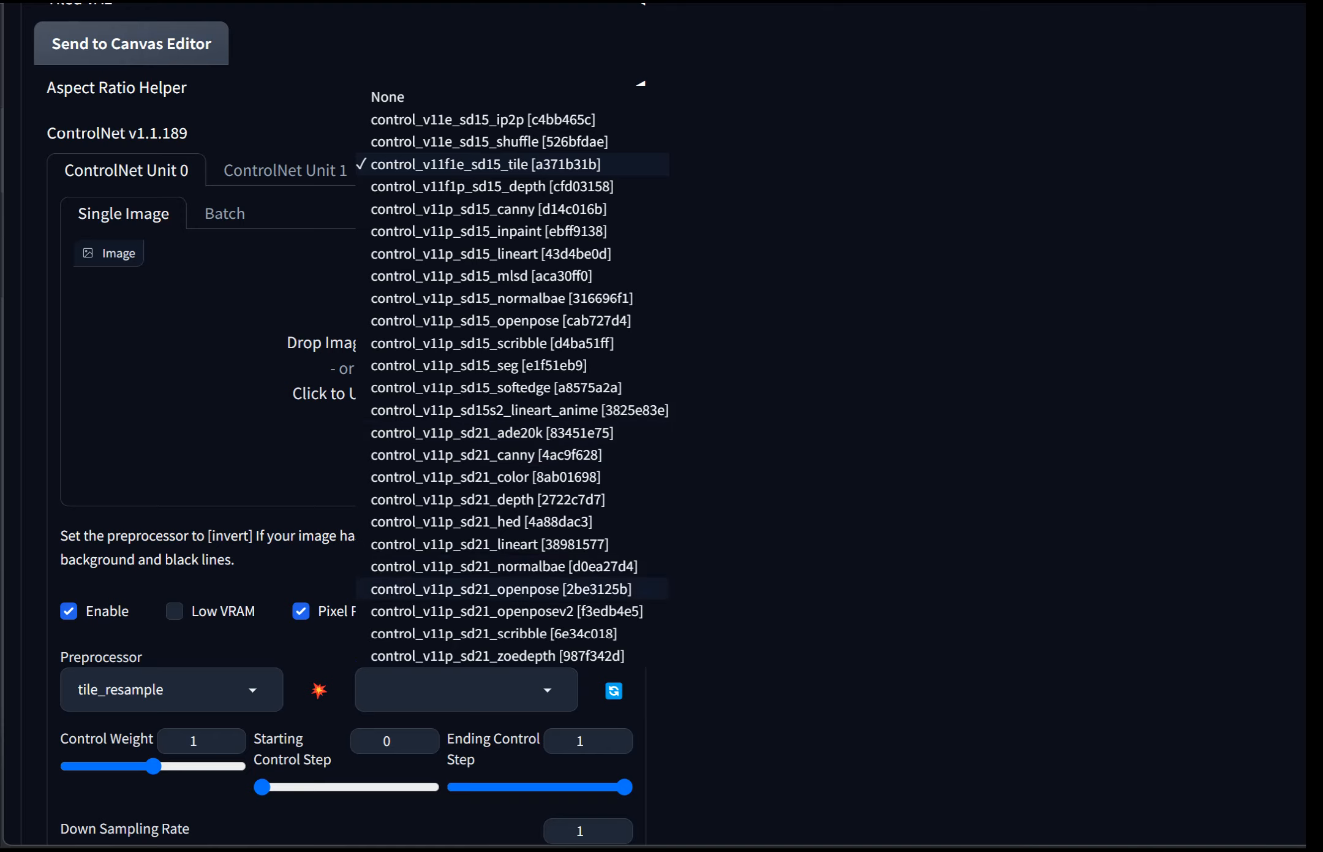
pyautogui.scroll(-1, 513, 589)
pyautogui.scroll(2, 512, 588)
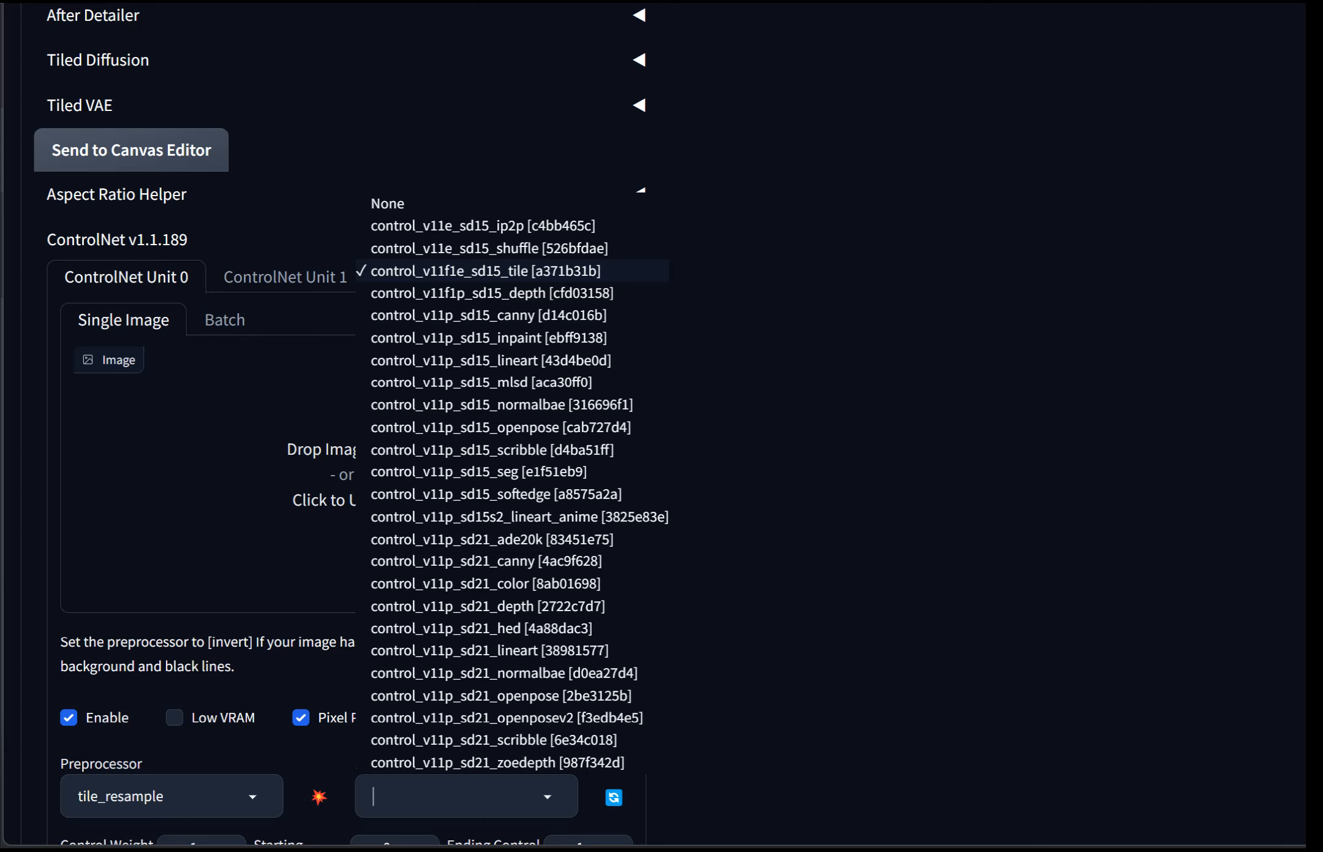
pyautogui.click(318, 745)
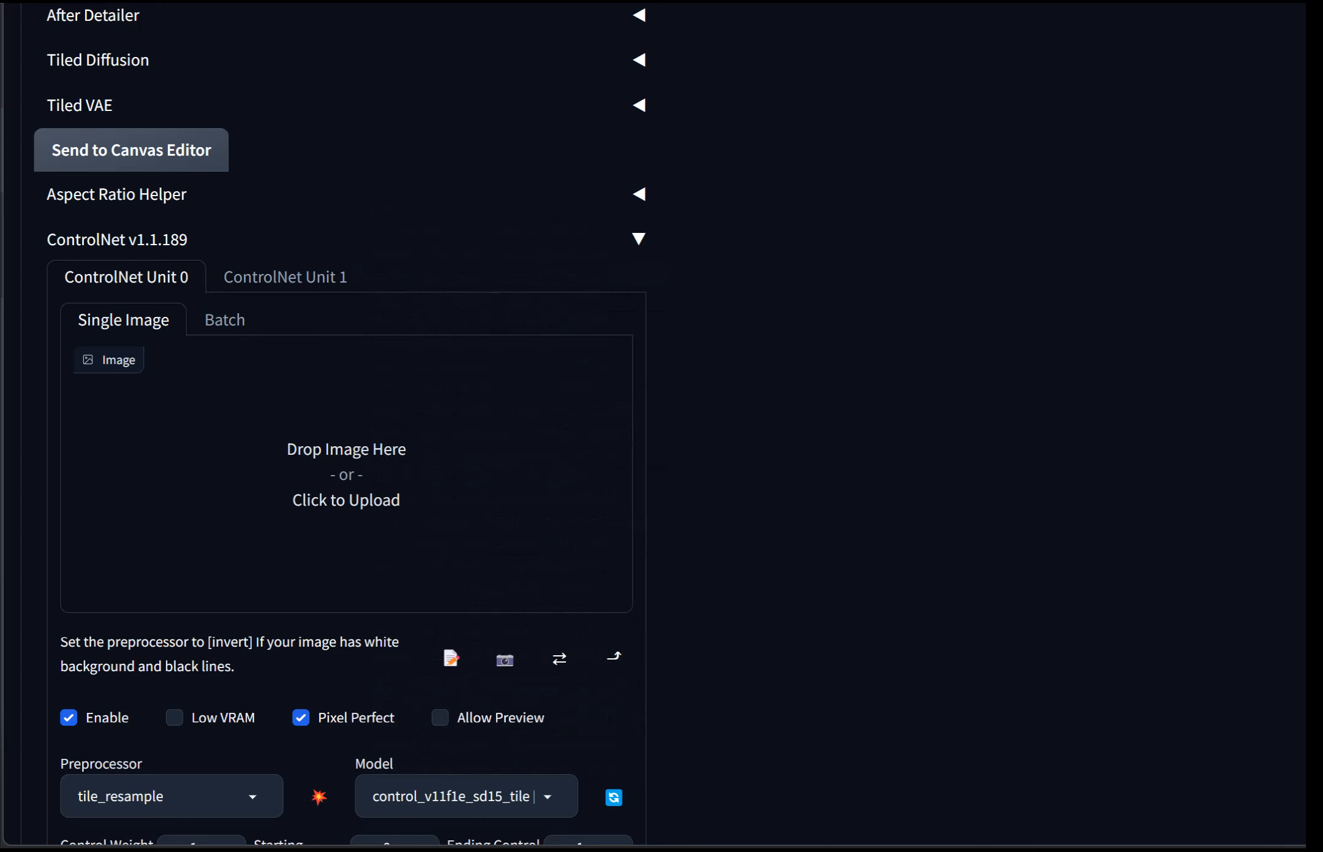
# Step: Switch the Stable Diffusion checkpoint to realismEngine_v10.safetensors
pyautogui.scroll(14, 310, 188)
pyautogui.scroll(8, 310, 188)
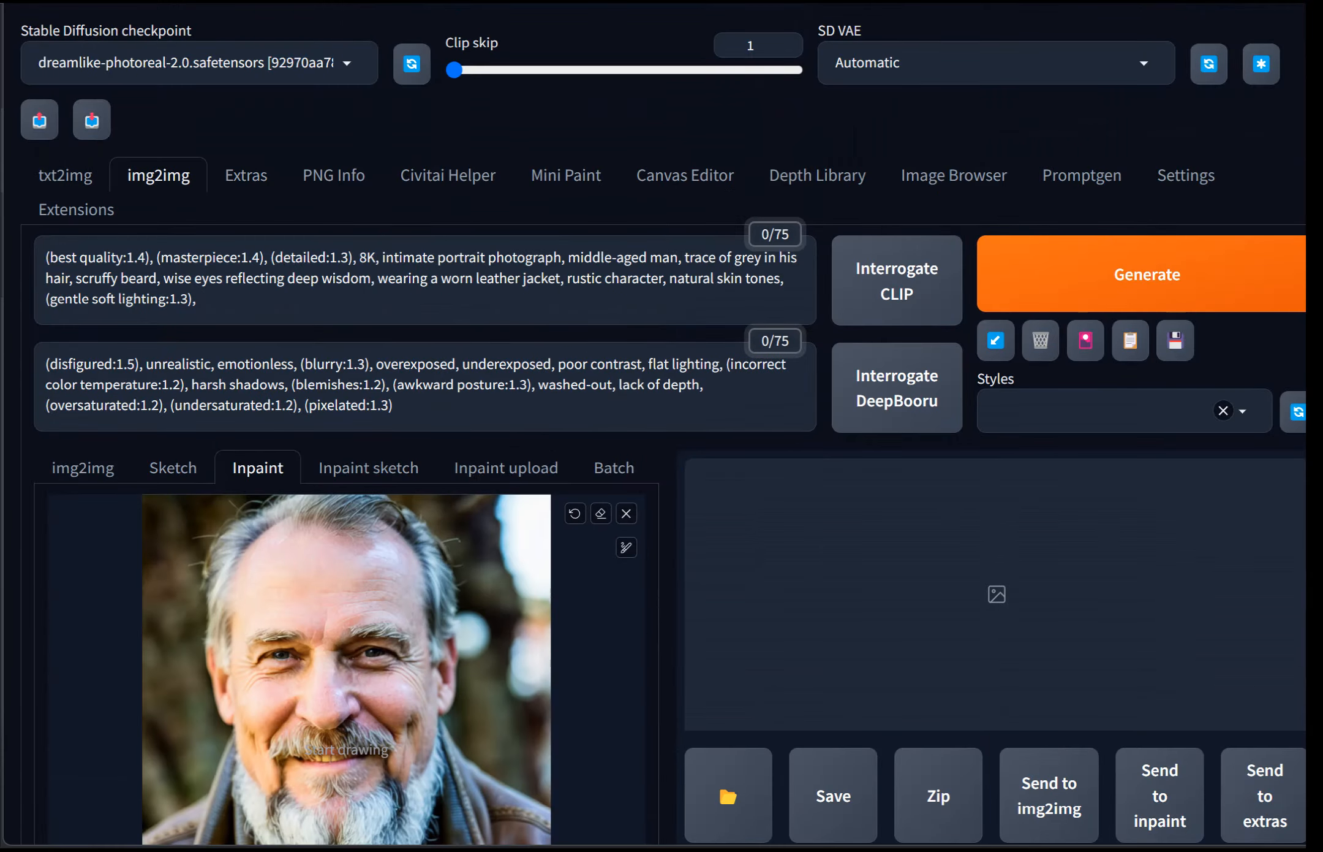
pyautogui.click(190, 63)
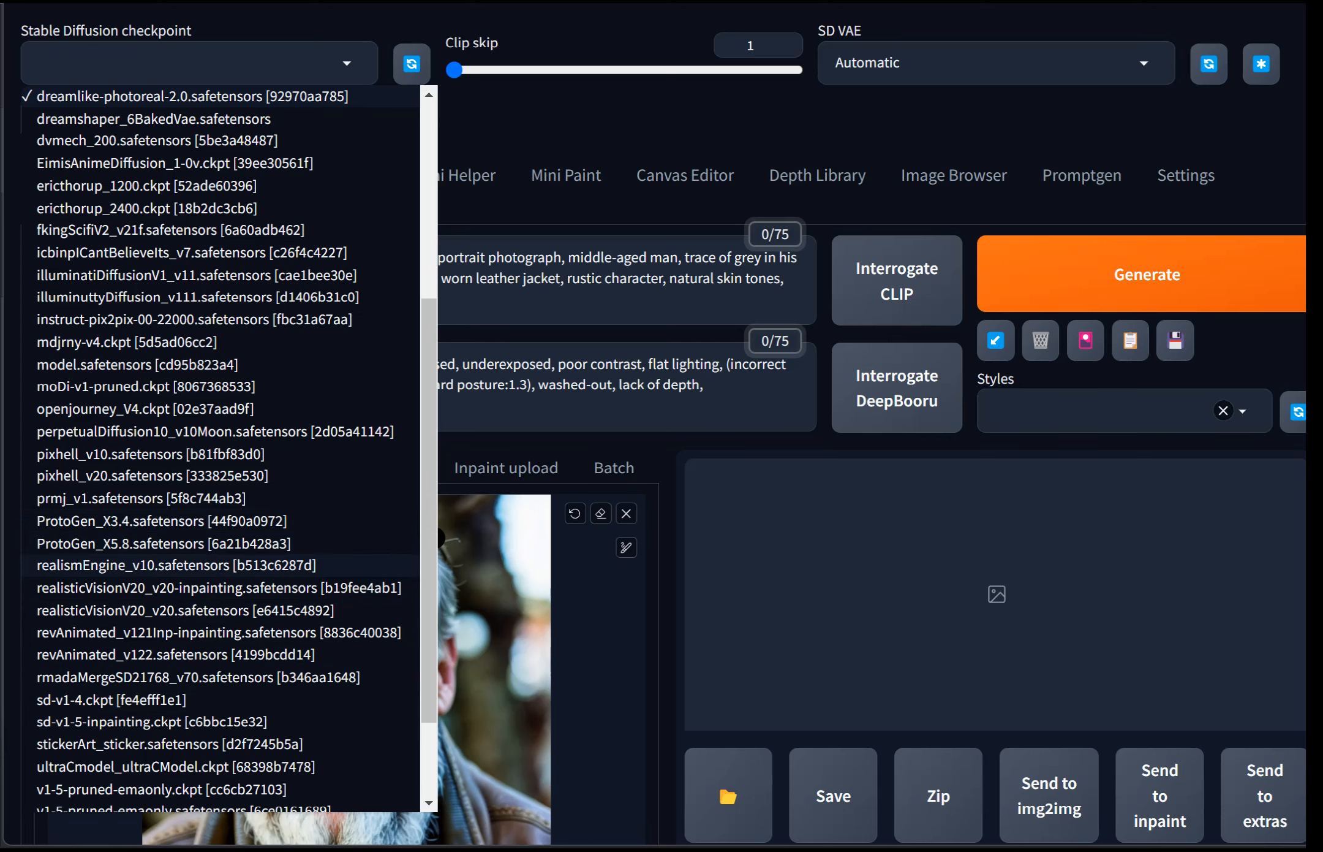
pyautogui.click(176, 565)
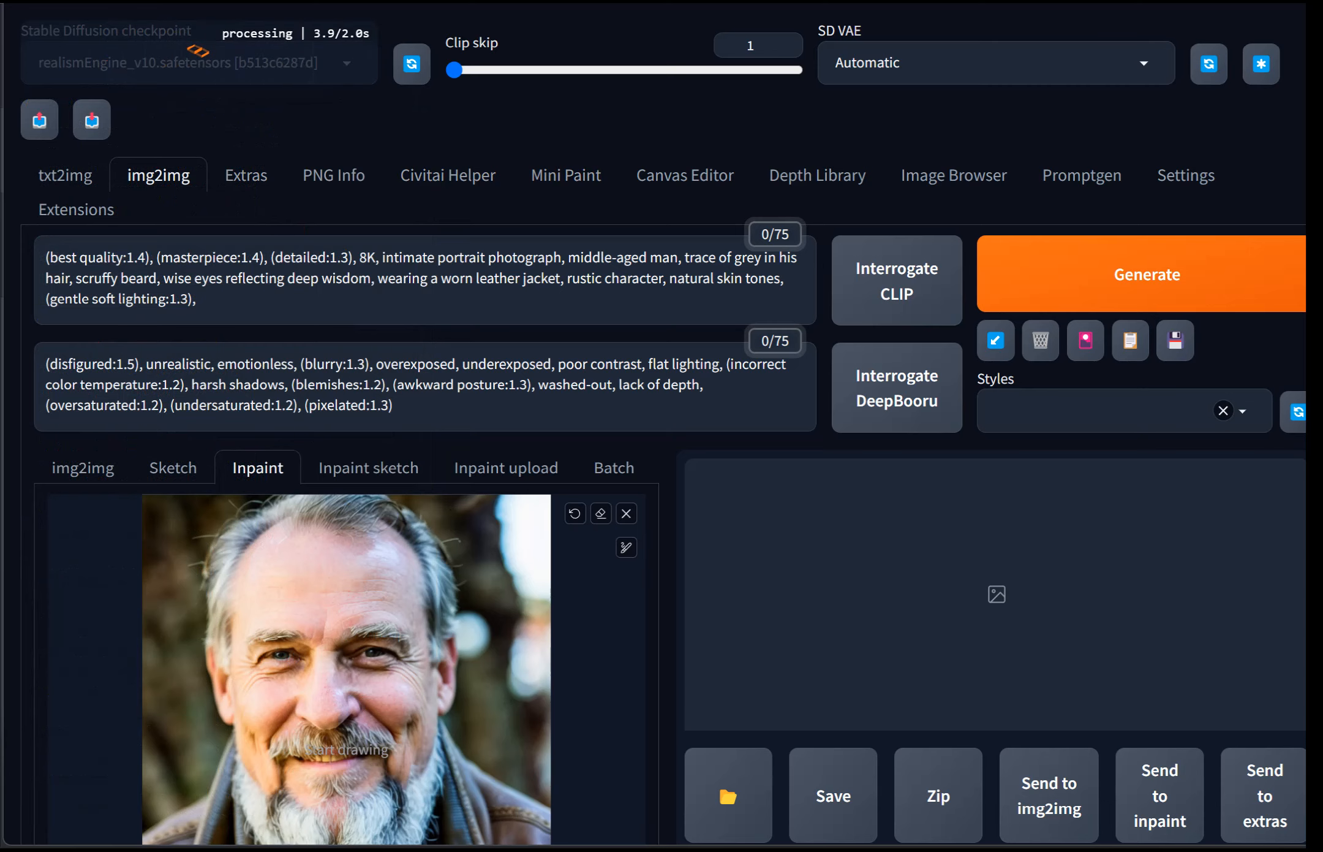
# Step: Set the ControlNet resize mode to Just Resize and the down sampling rate to 2
pyautogui.scroll(-20, 662, 429)
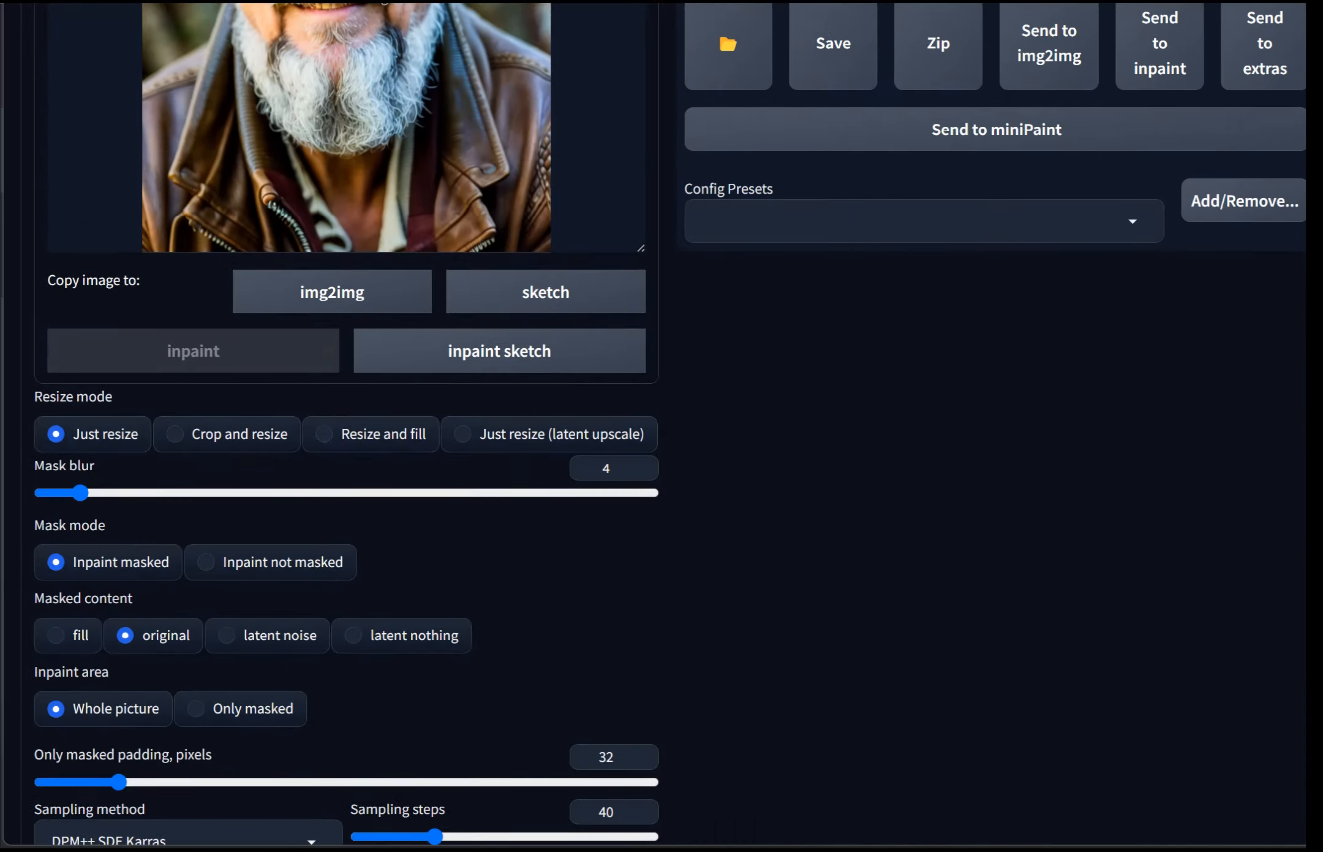
pyautogui.scroll(-9, 346, 423)
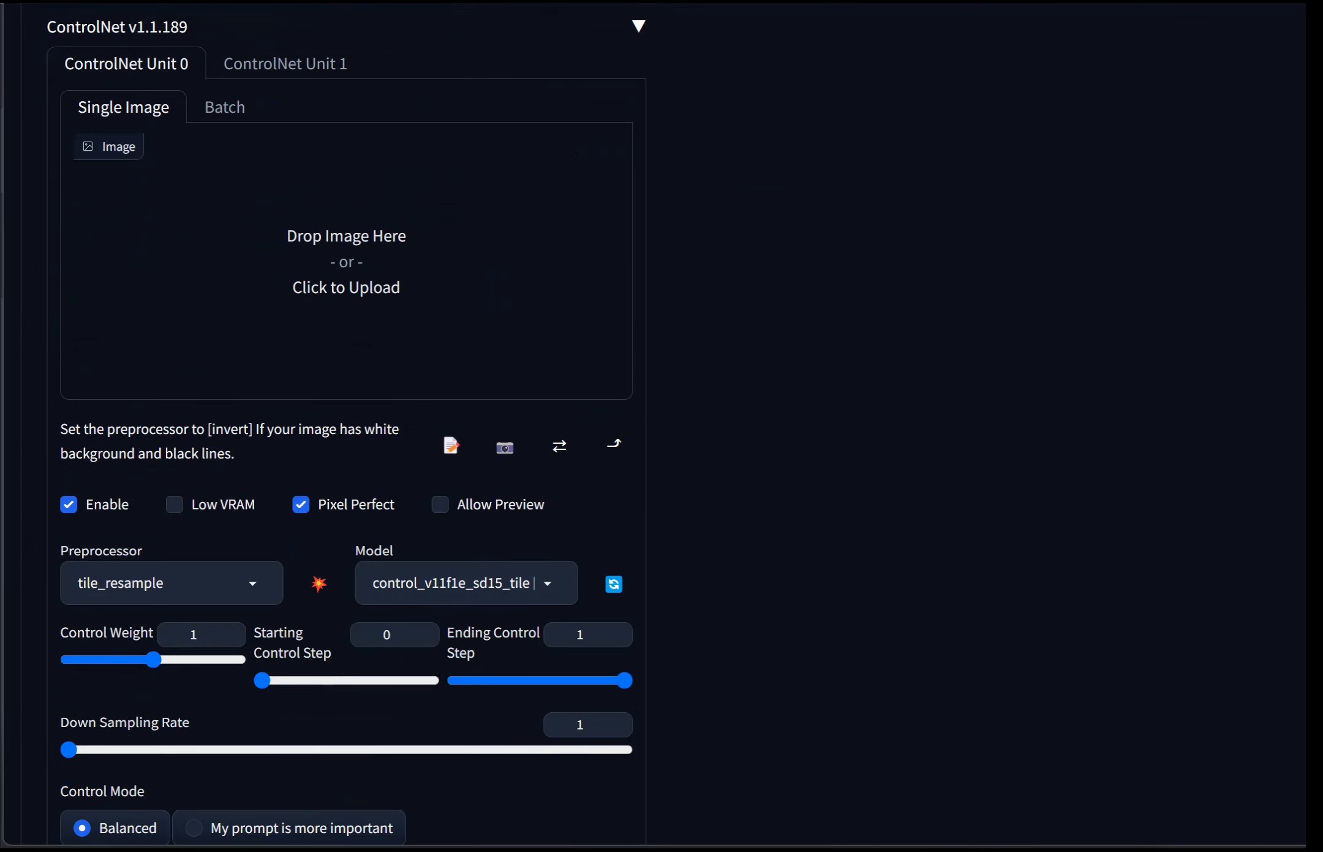
pyautogui.scroll(-4, 346, 429)
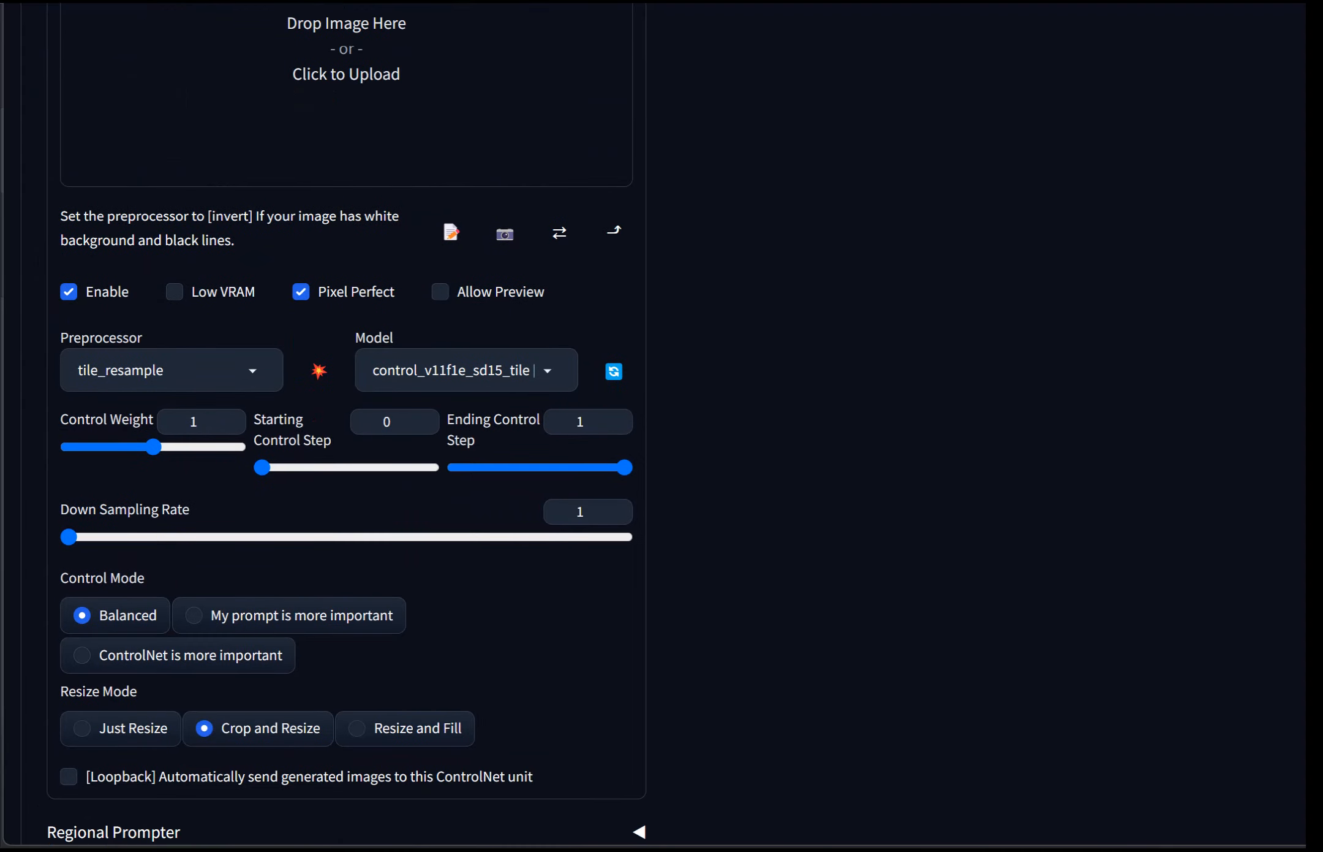
pyautogui.click(82, 728)
pyautogui.moveTo(69, 537); pyautogui.dragTo(148, 537)
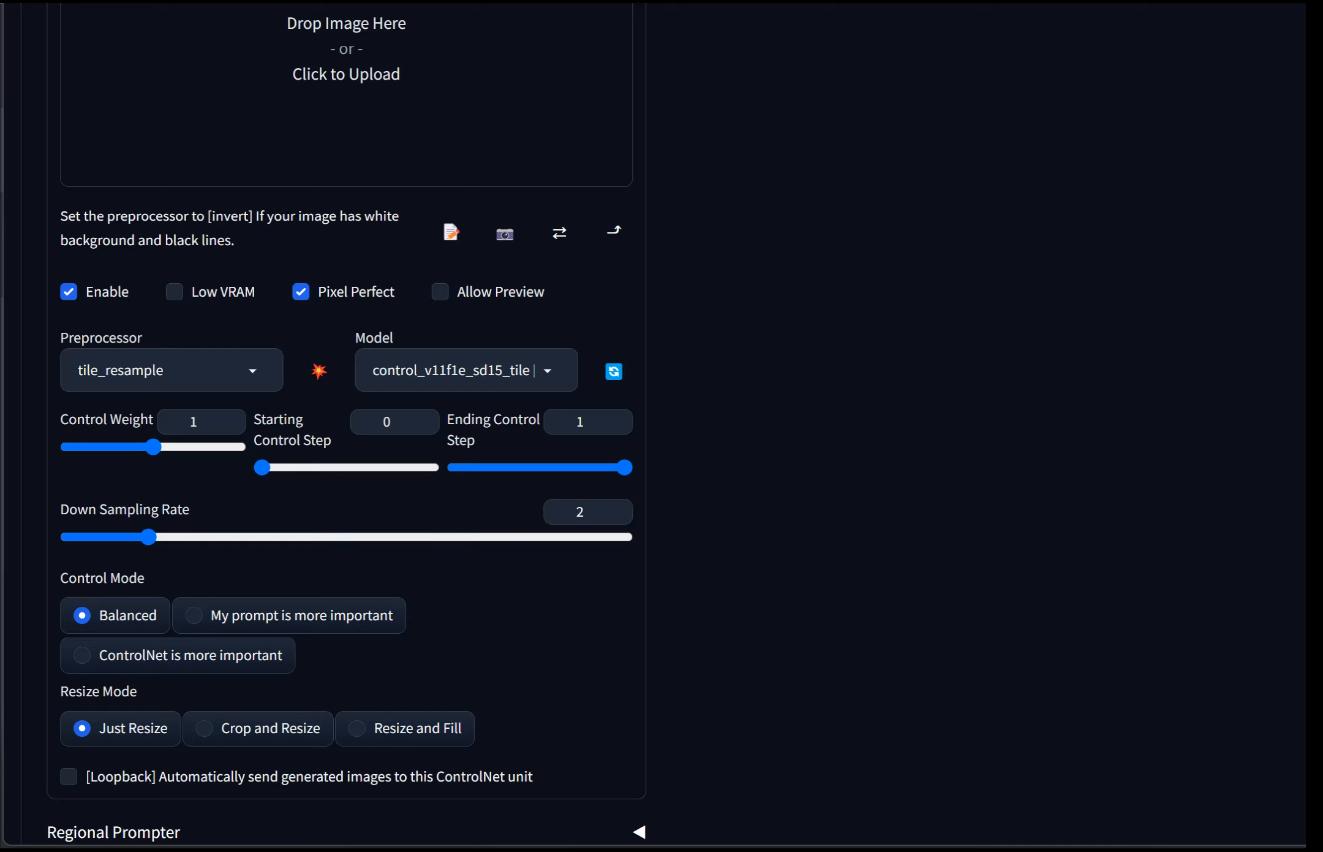
# Step: Try to generate the inpainted portrait
pyautogui.scroll(10, 346, 423)
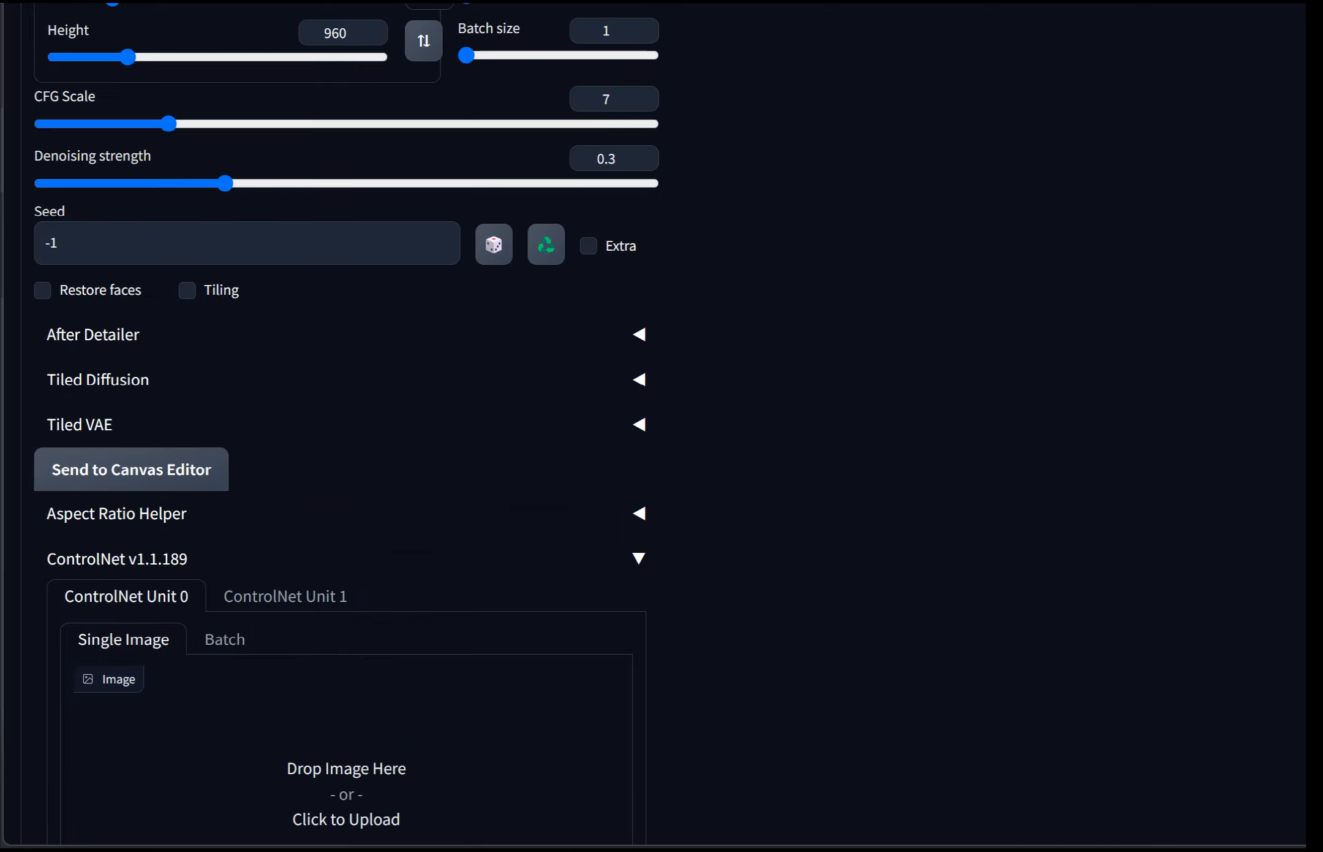
pyautogui.scroll(20, 346, 423)
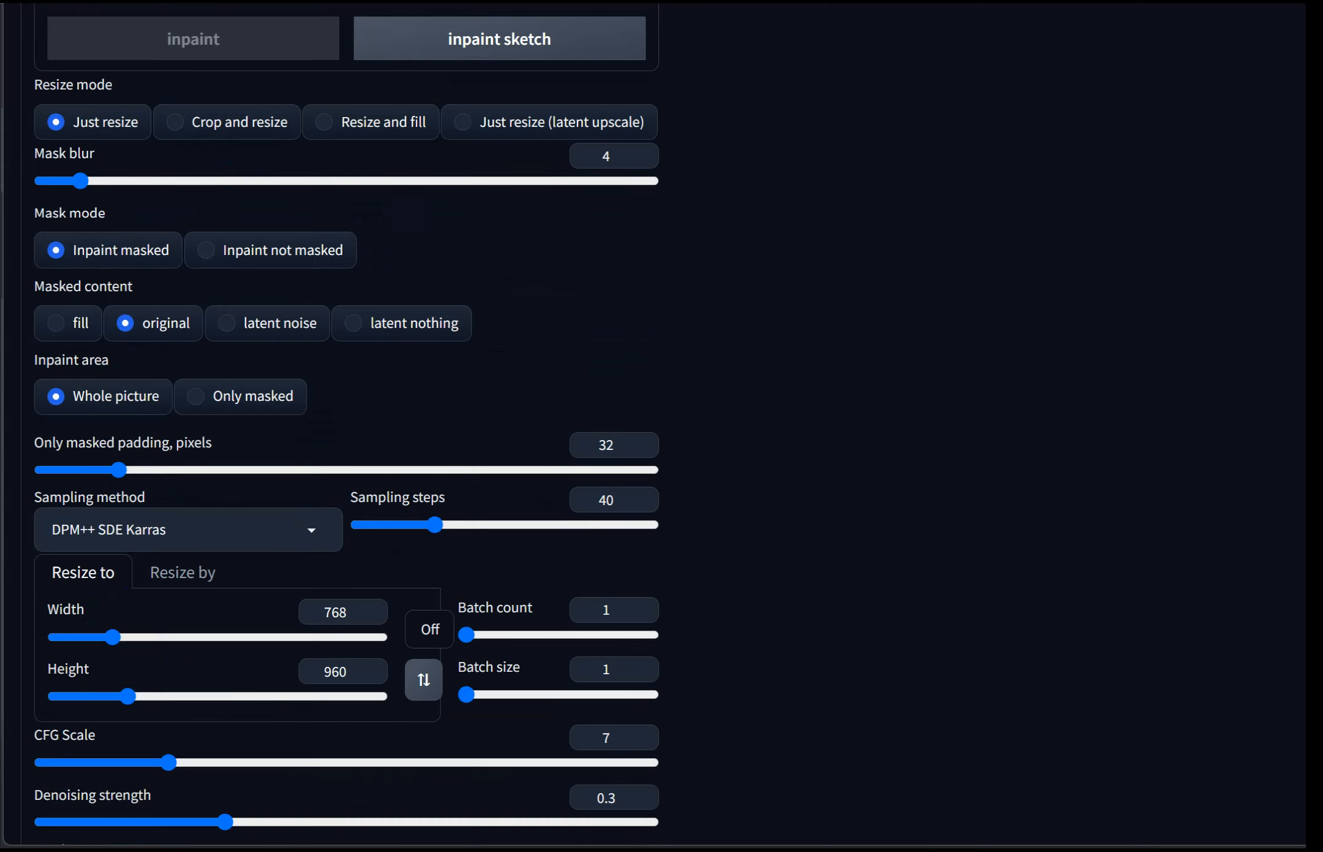
pyautogui.click(1146, 274)
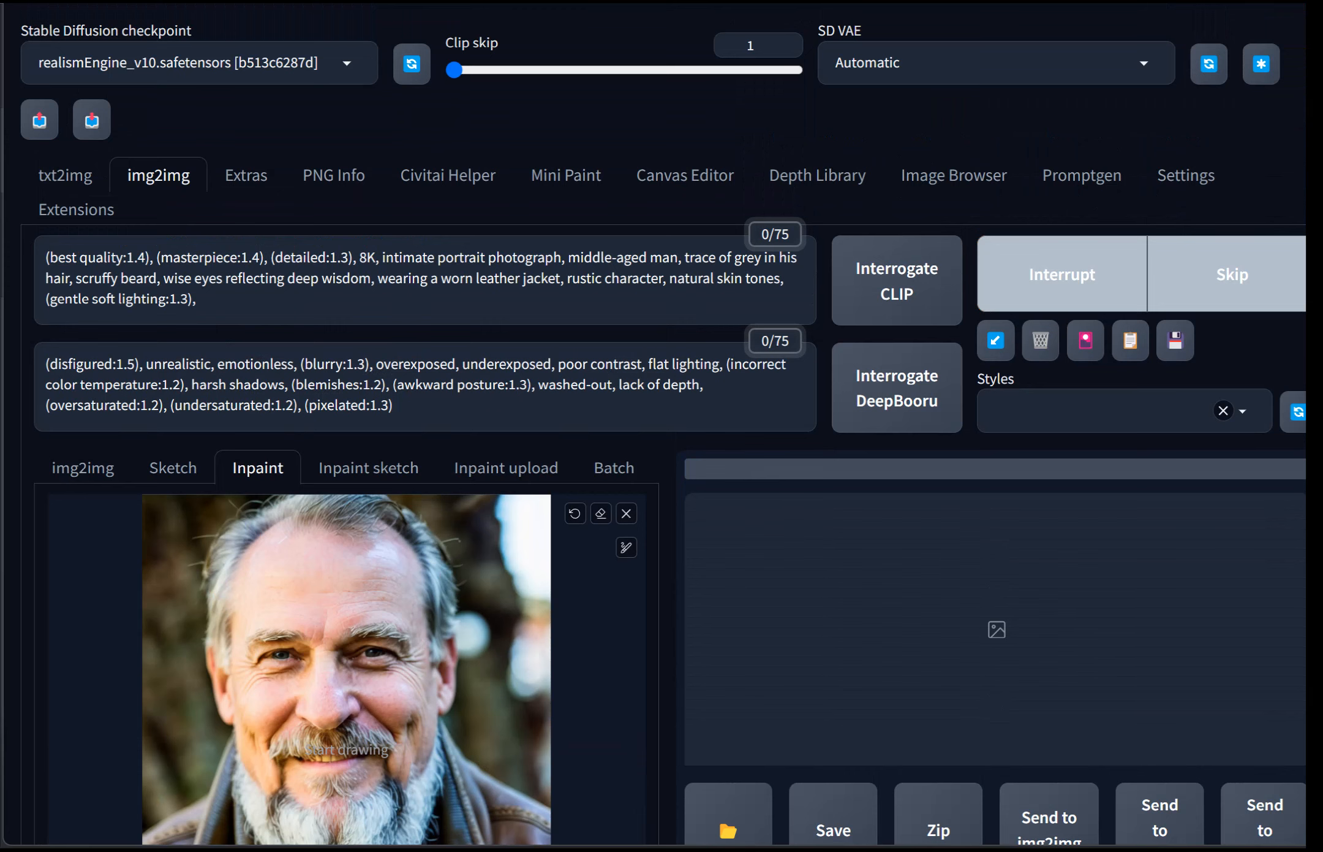
pyautogui.scroll(-4, 662, 429)
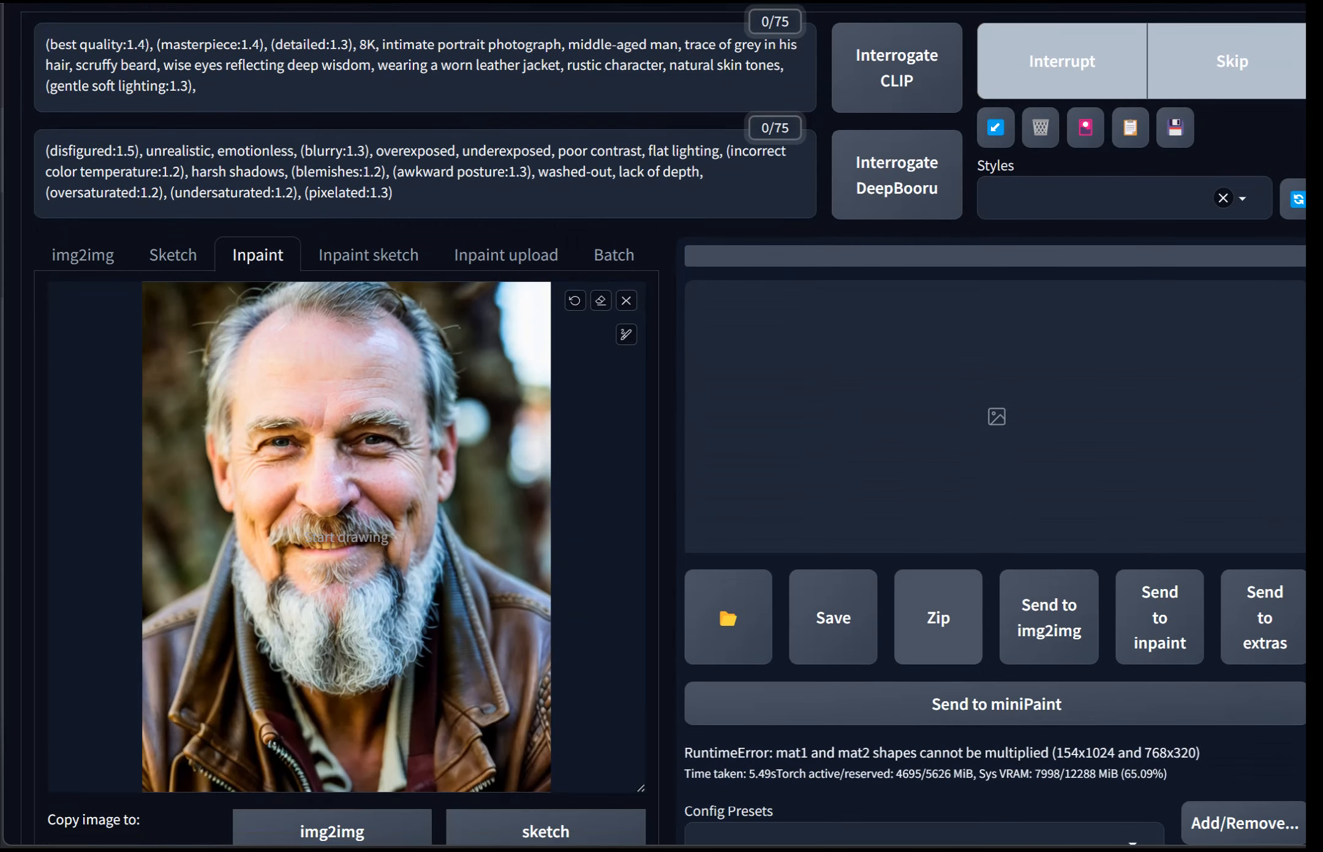
pyautogui.scroll(4, 506, 255)
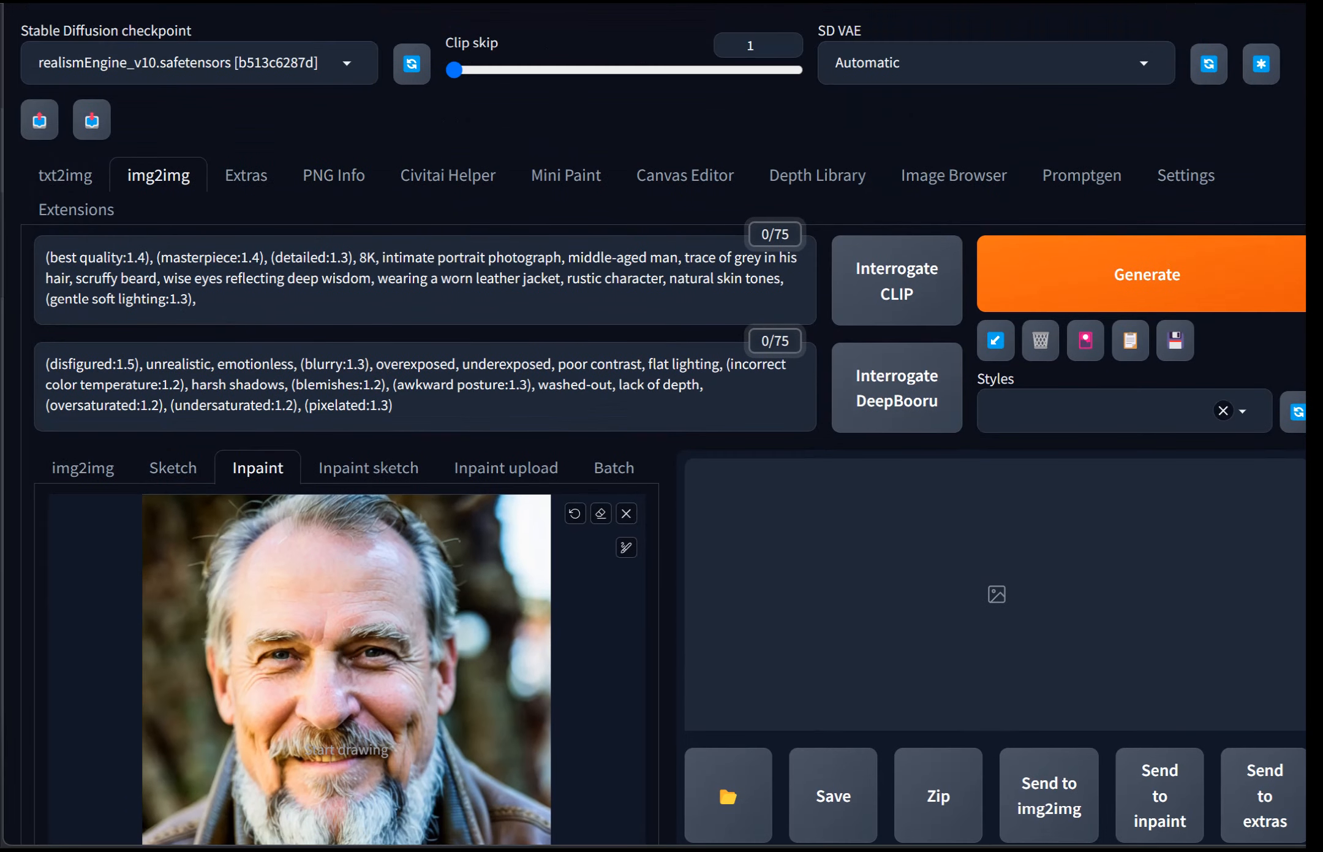
# Step: Switch the checkpoint back to dreamlike-photoreal-2.0.safetensors
pyautogui.click(199, 63)
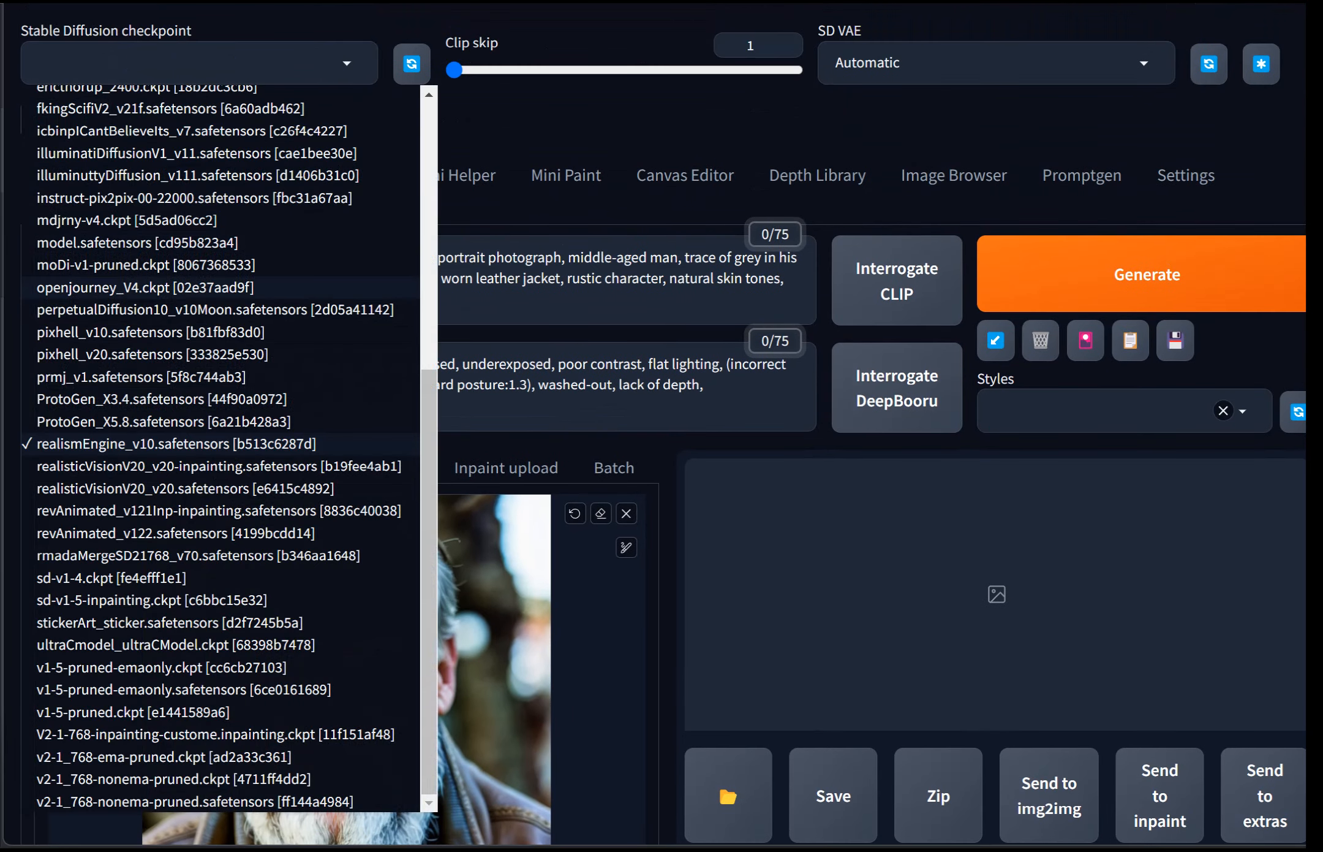
pyautogui.scroll(3, 215, 466)
pyautogui.scroll(1, 214, 478)
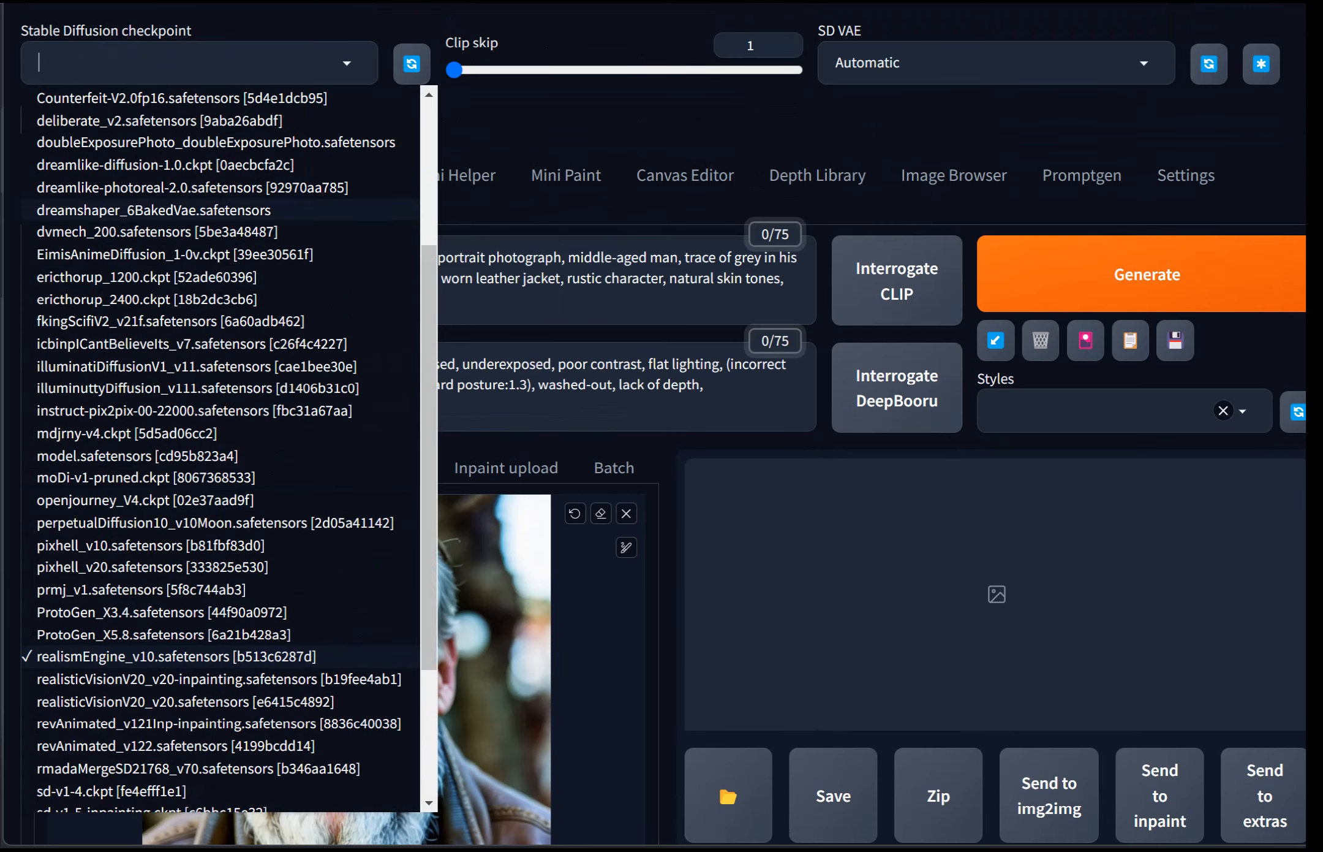
pyautogui.click(193, 187)
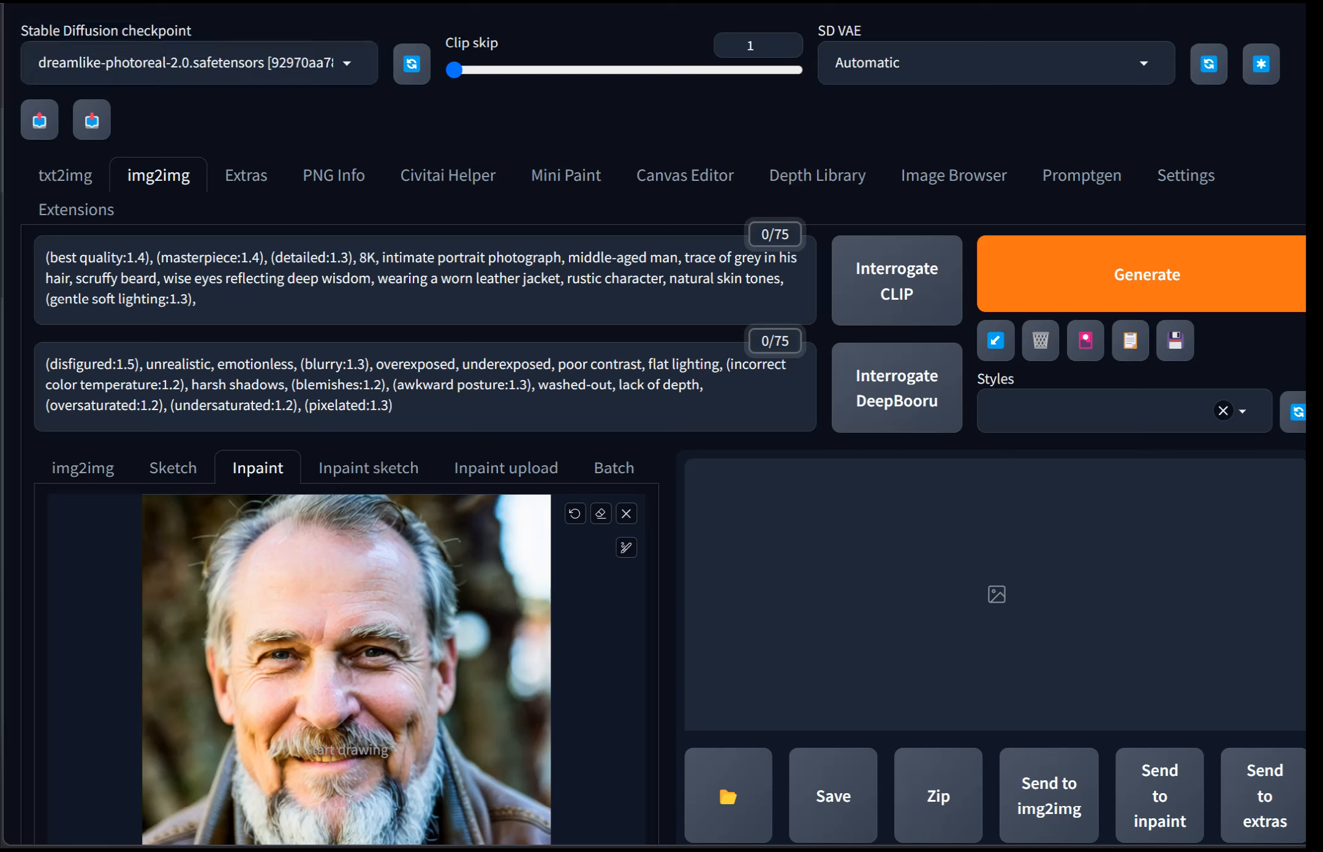
# Step: Generate the inpainted portraits with the ControlNet tile settings
pyautogui.click(1194, 274)
pyautogui.scroll(-3, 664, 424)
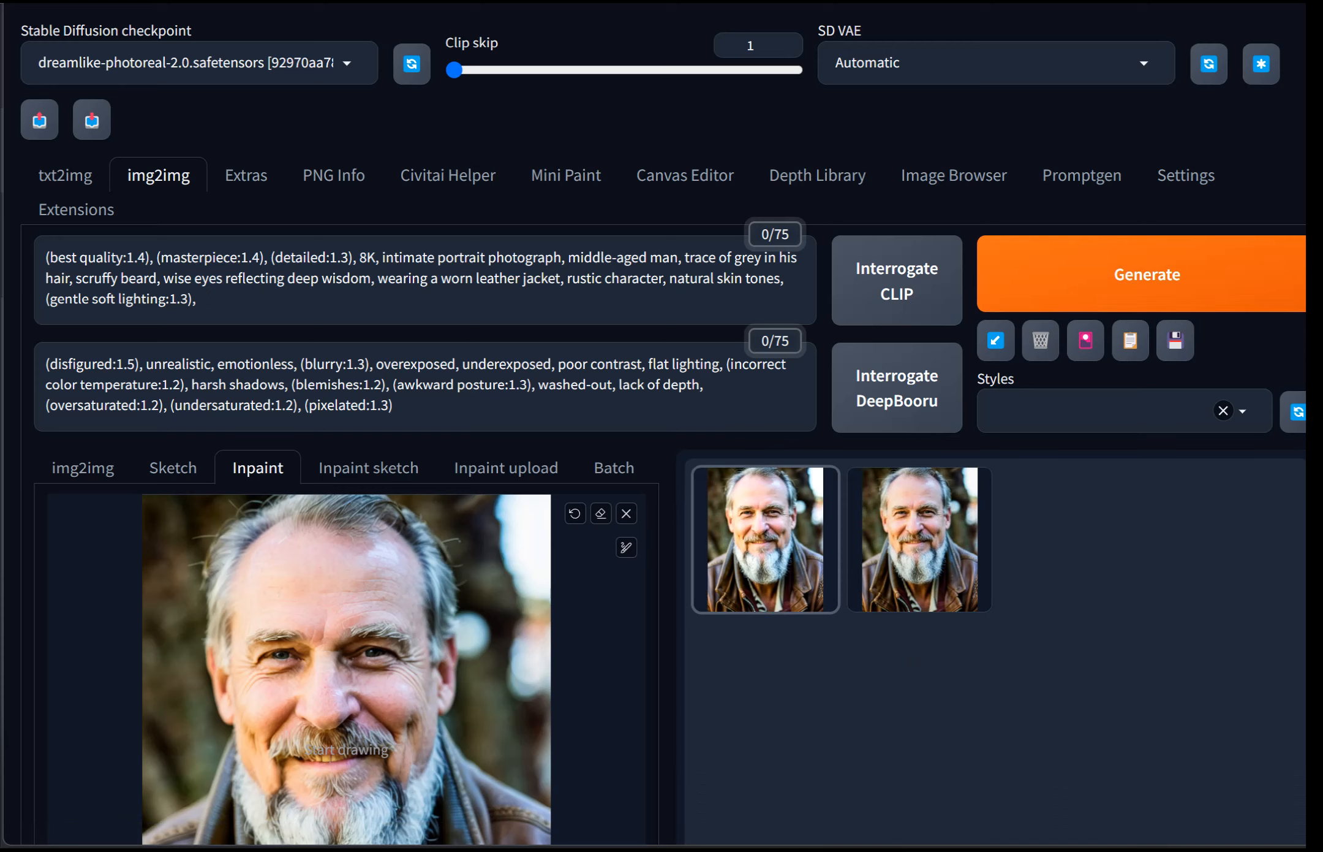
# Step: Preview the second generated portrait enlarged and review its generation parameters
pyautogui.click(920, 539)
pyautogui.click(1017, 257)
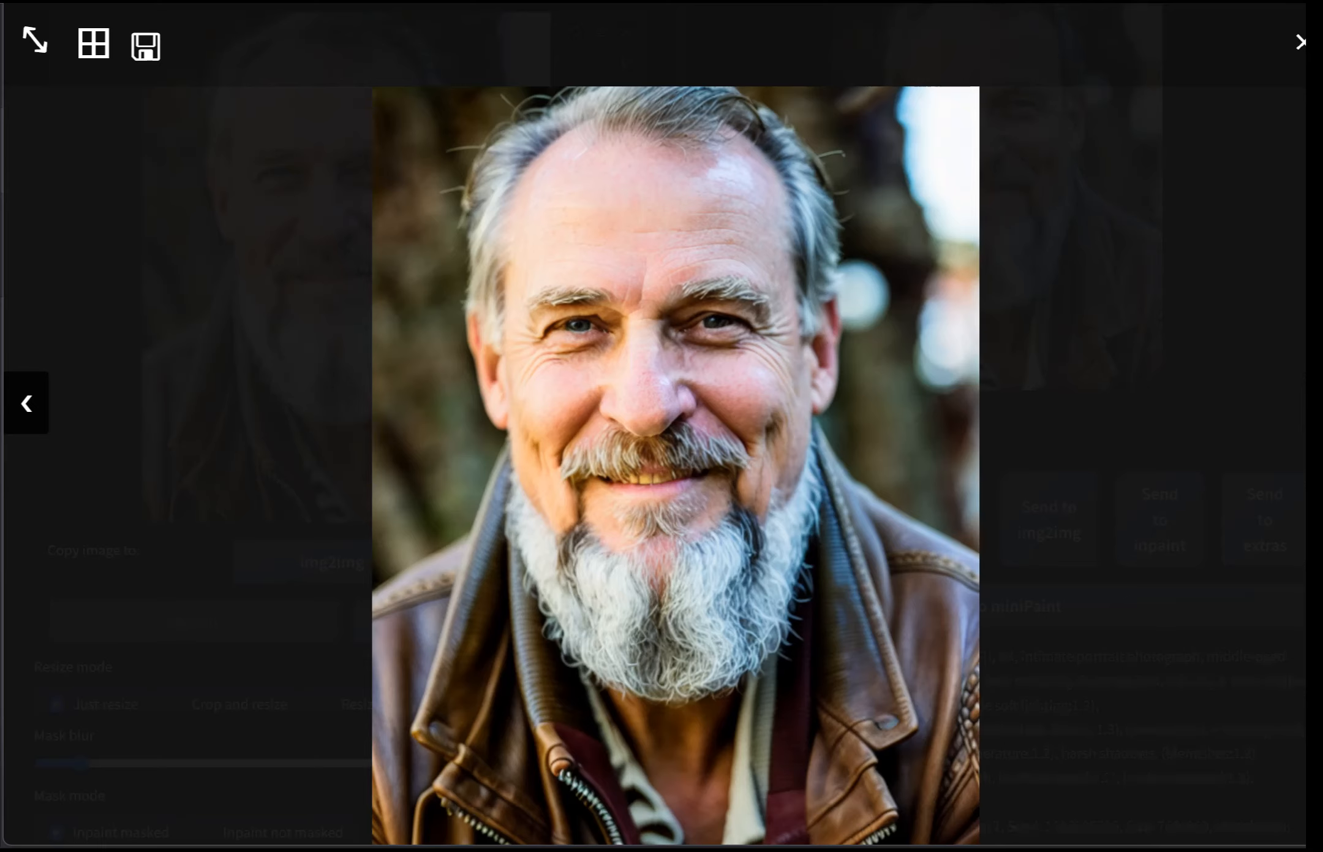
pyautogui.press('Escape')
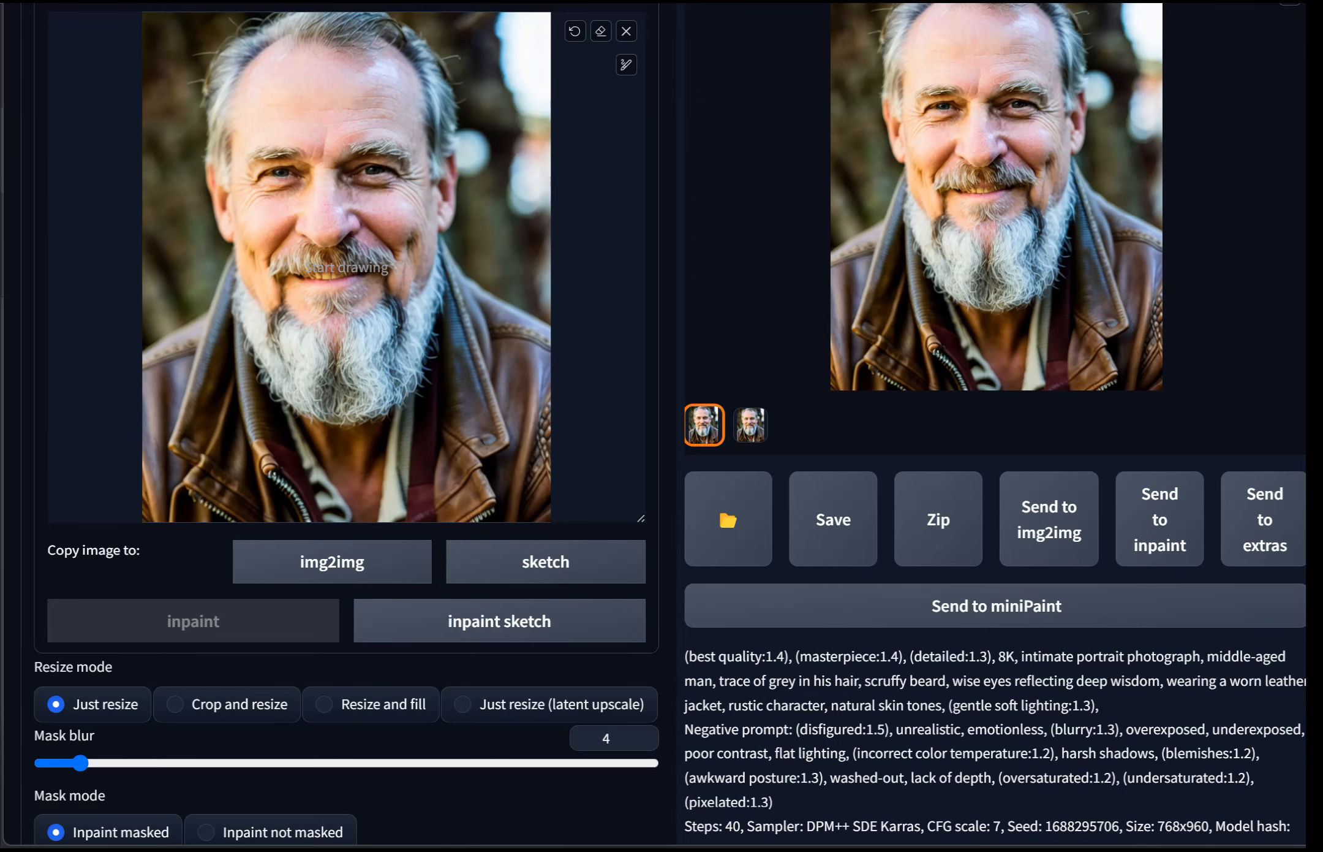
pyautogui.scroll(-8, 662, 429)
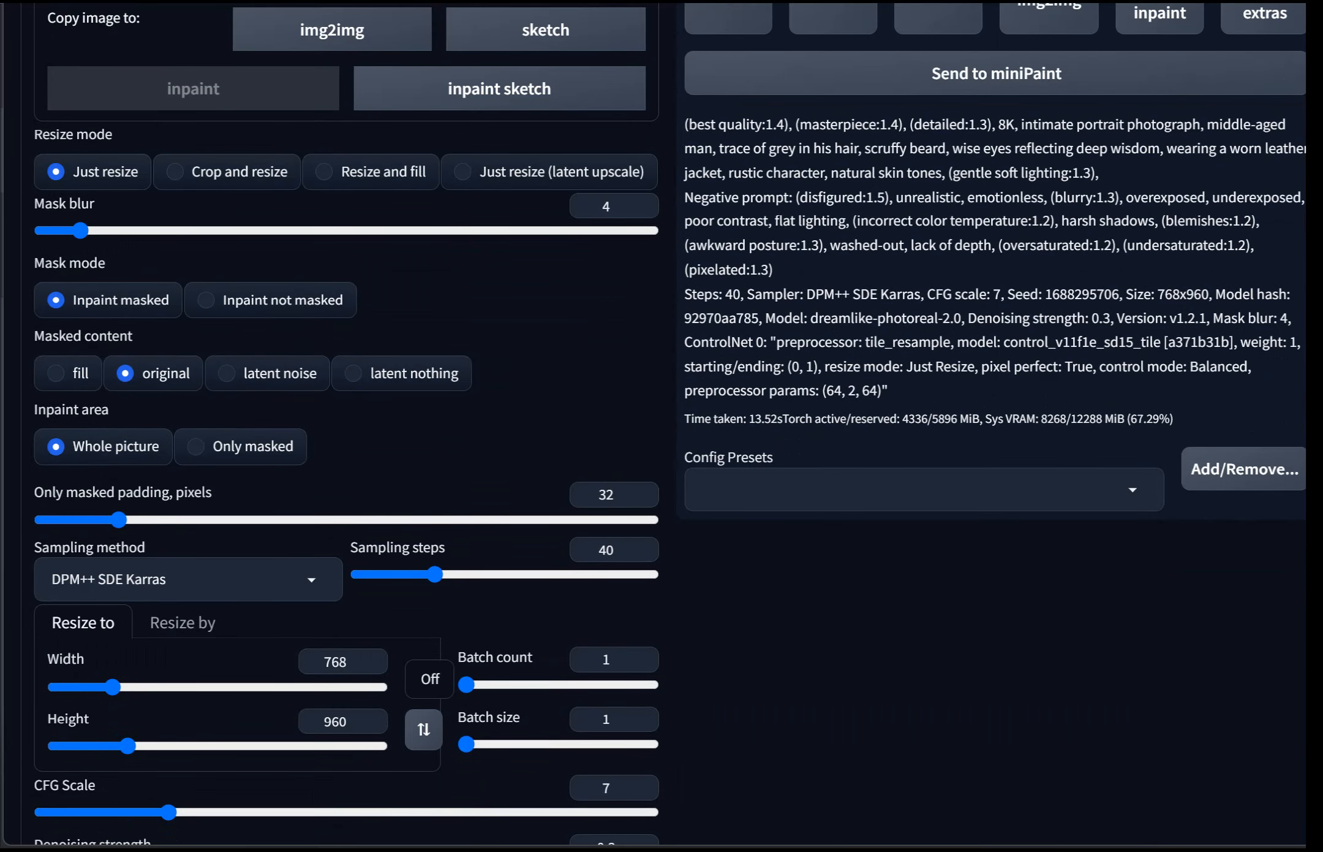
pyautogui.scroll(-8, 662, 429)
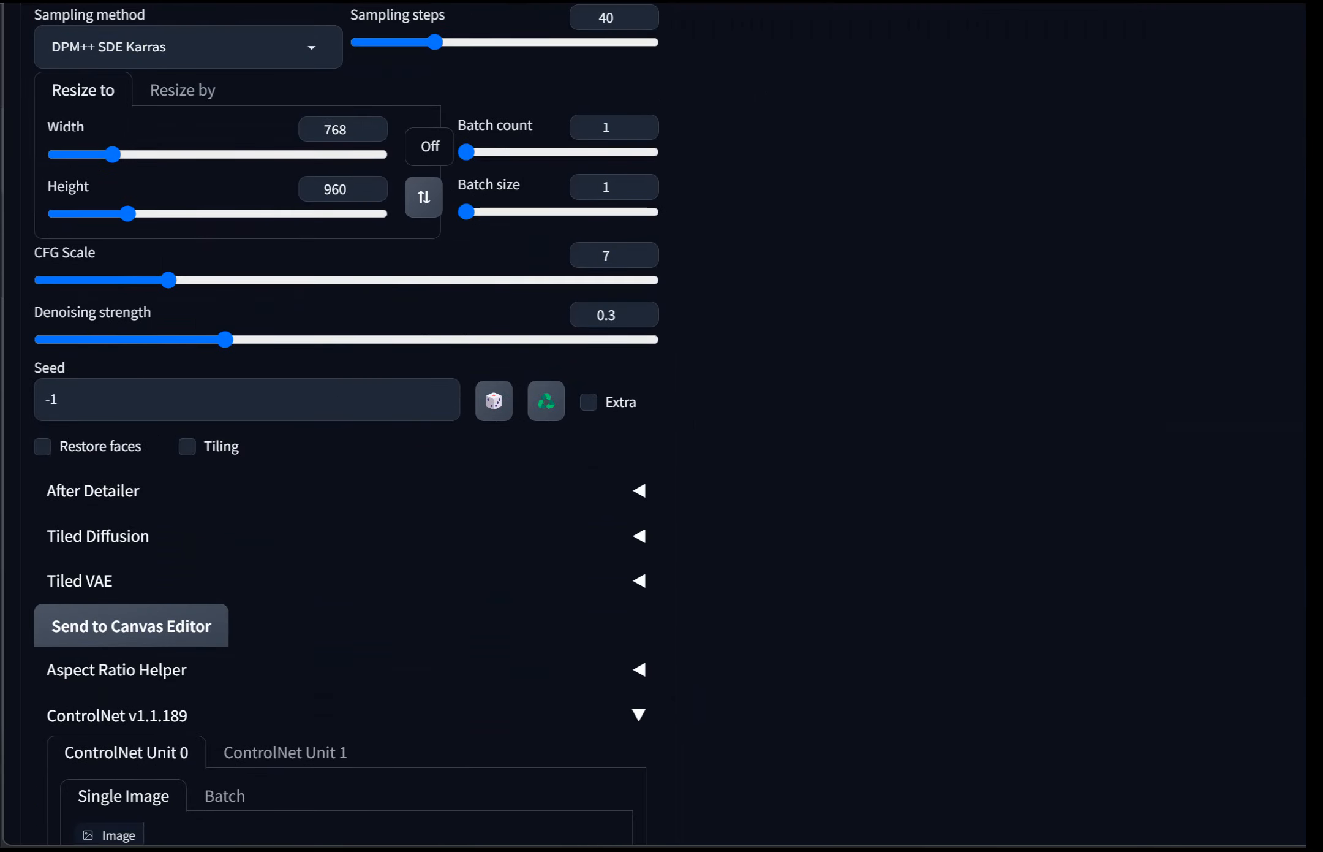
pyautogui.scroll(-5, 662, 429)
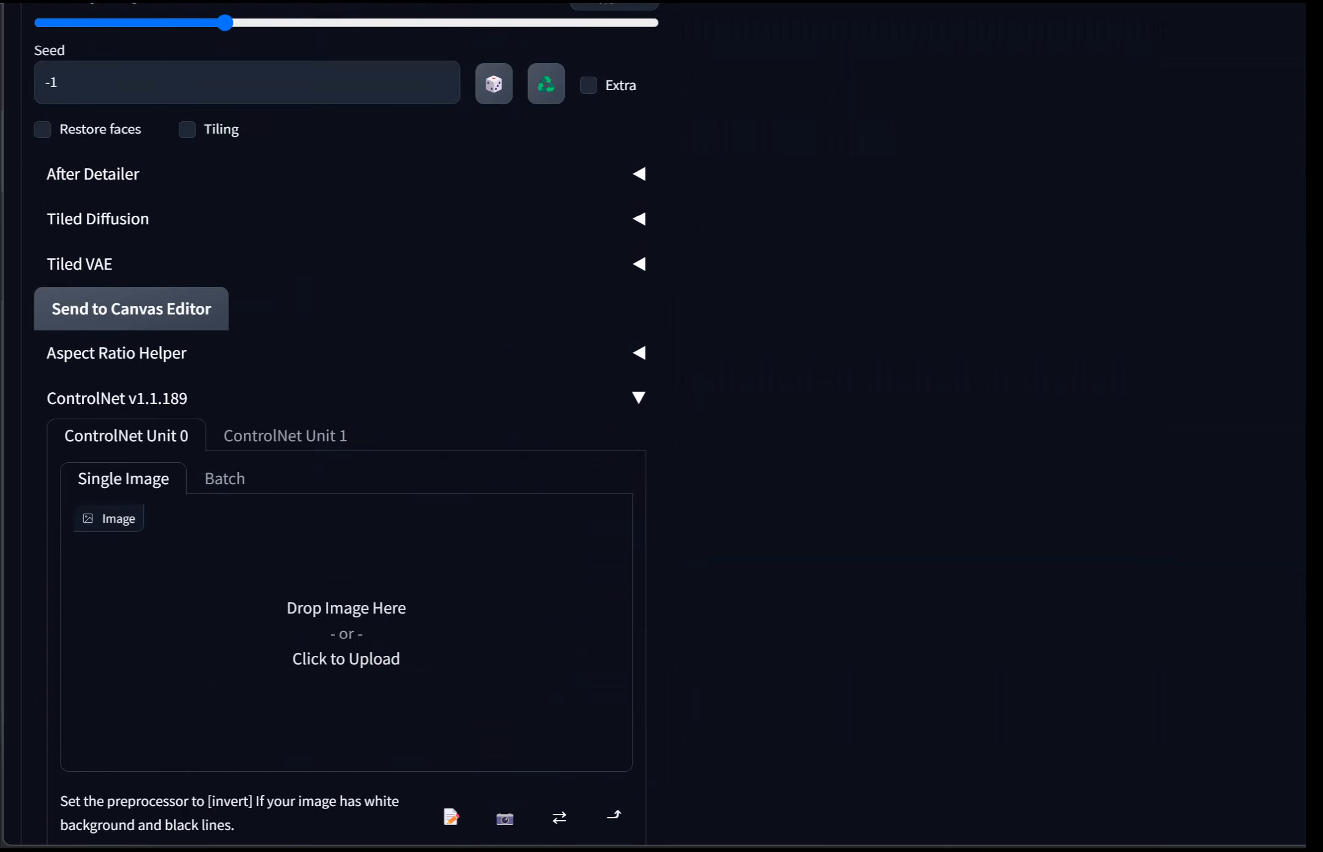
# Step: Expand the Aspect Ratio Helper and double the inpainting output size to 1536 x 1920
pyautogui.scroll(-9, 661, 429)
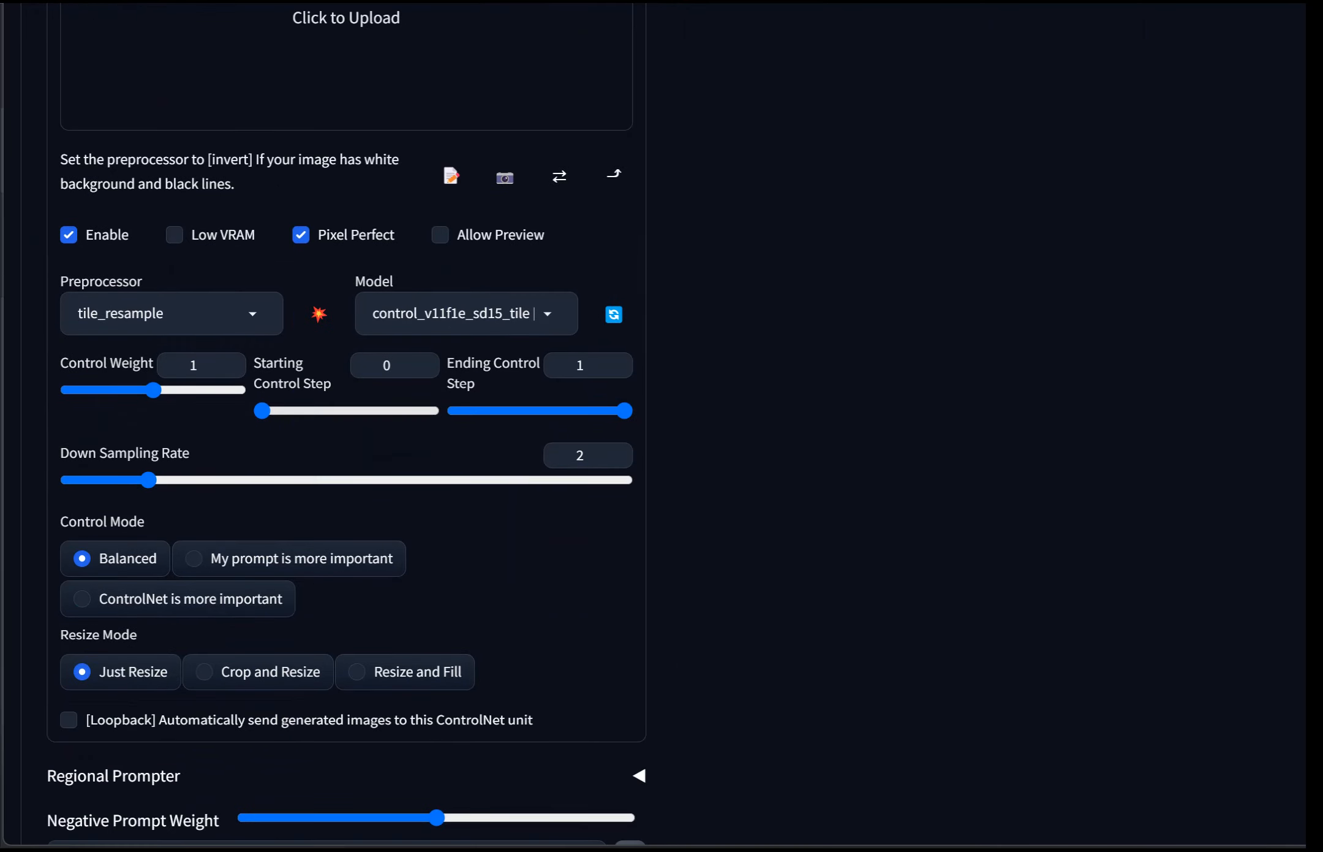
pyautogui.scroll(12, 662, 429)
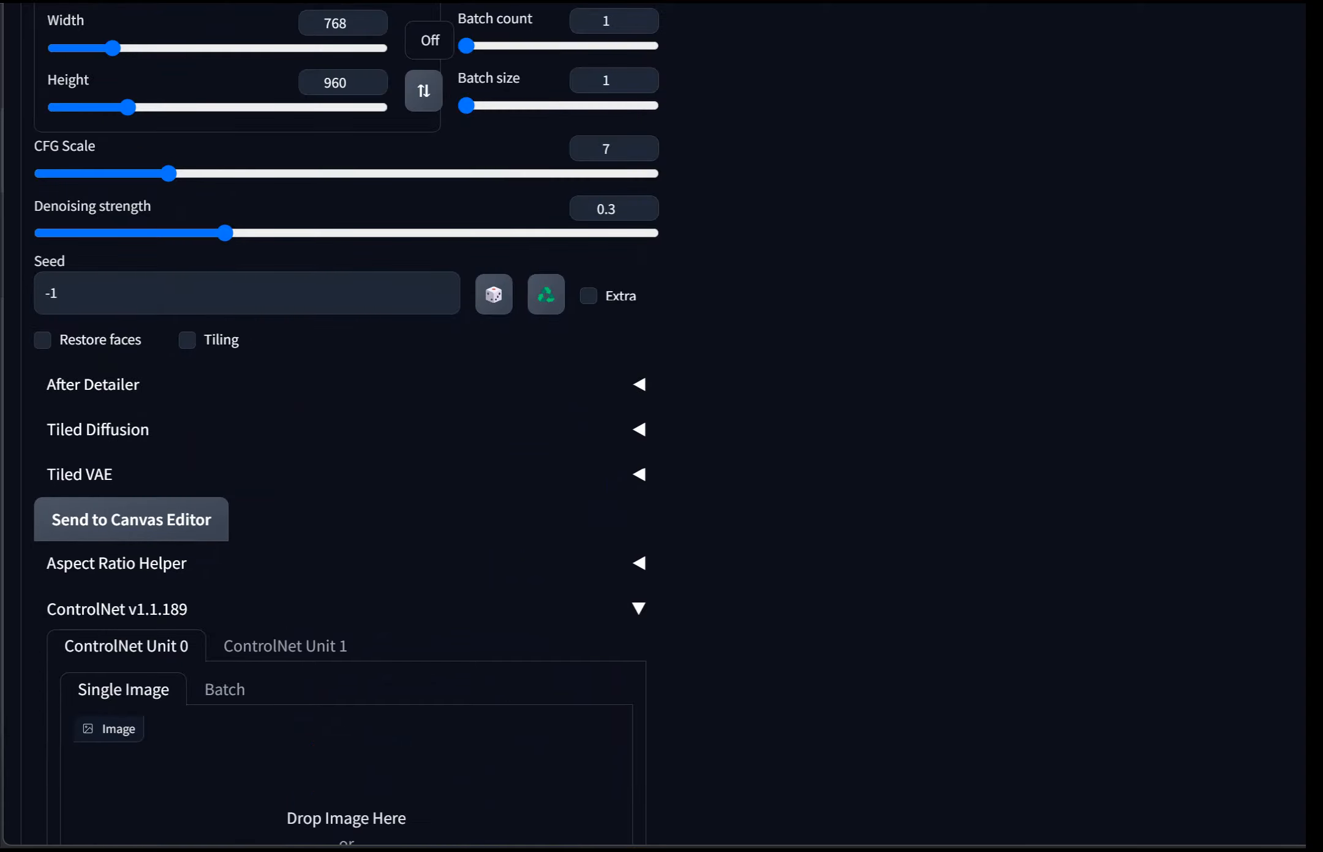
pyautogui.click(122, 563)
pyautogui.scroll(-5, 123, 563)
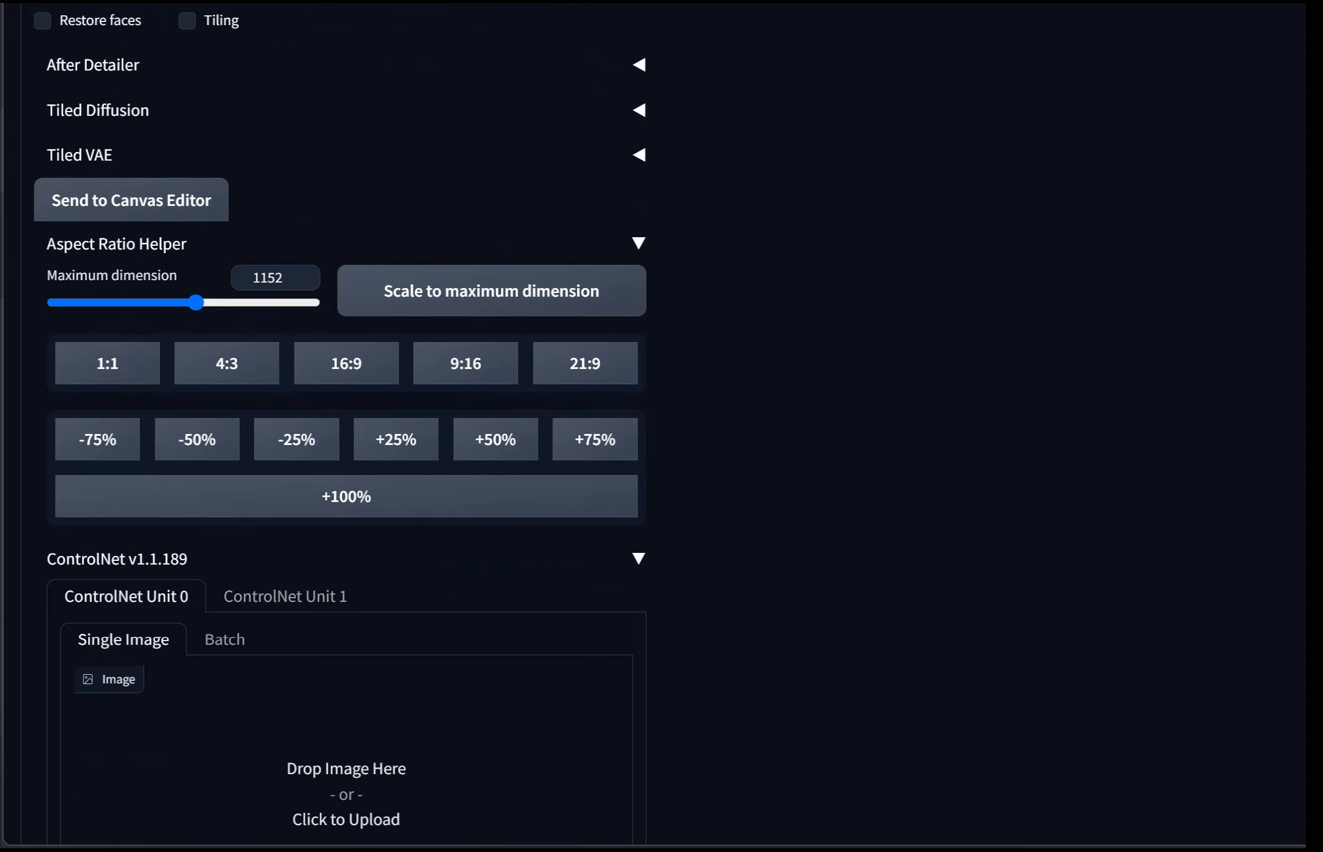
pyautogui.scroll(10, 346, 429)
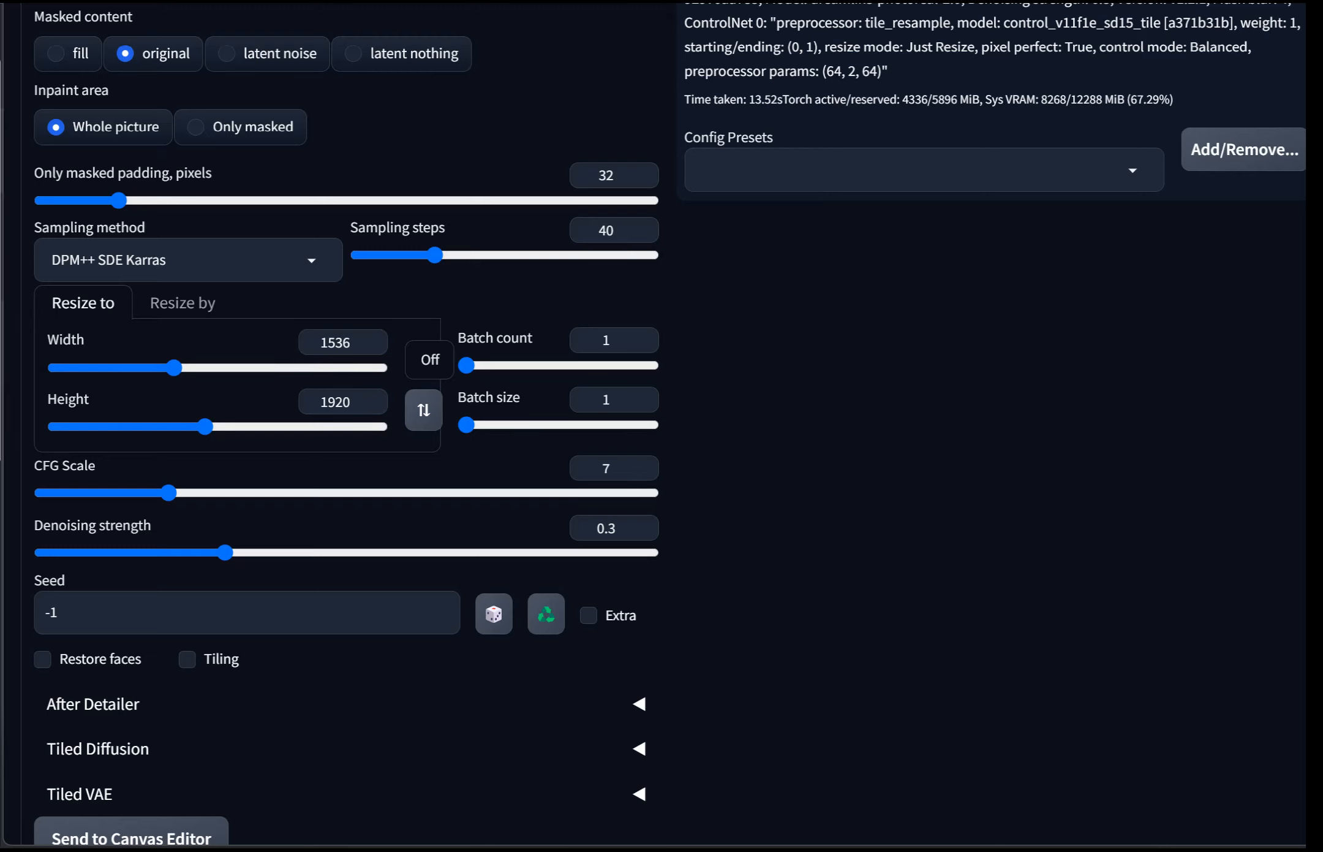
# Step: Review the ControlNet Unit 0 tile_resample settings down to the Script selector
pyautogui.scroll(-18, 346, 429)
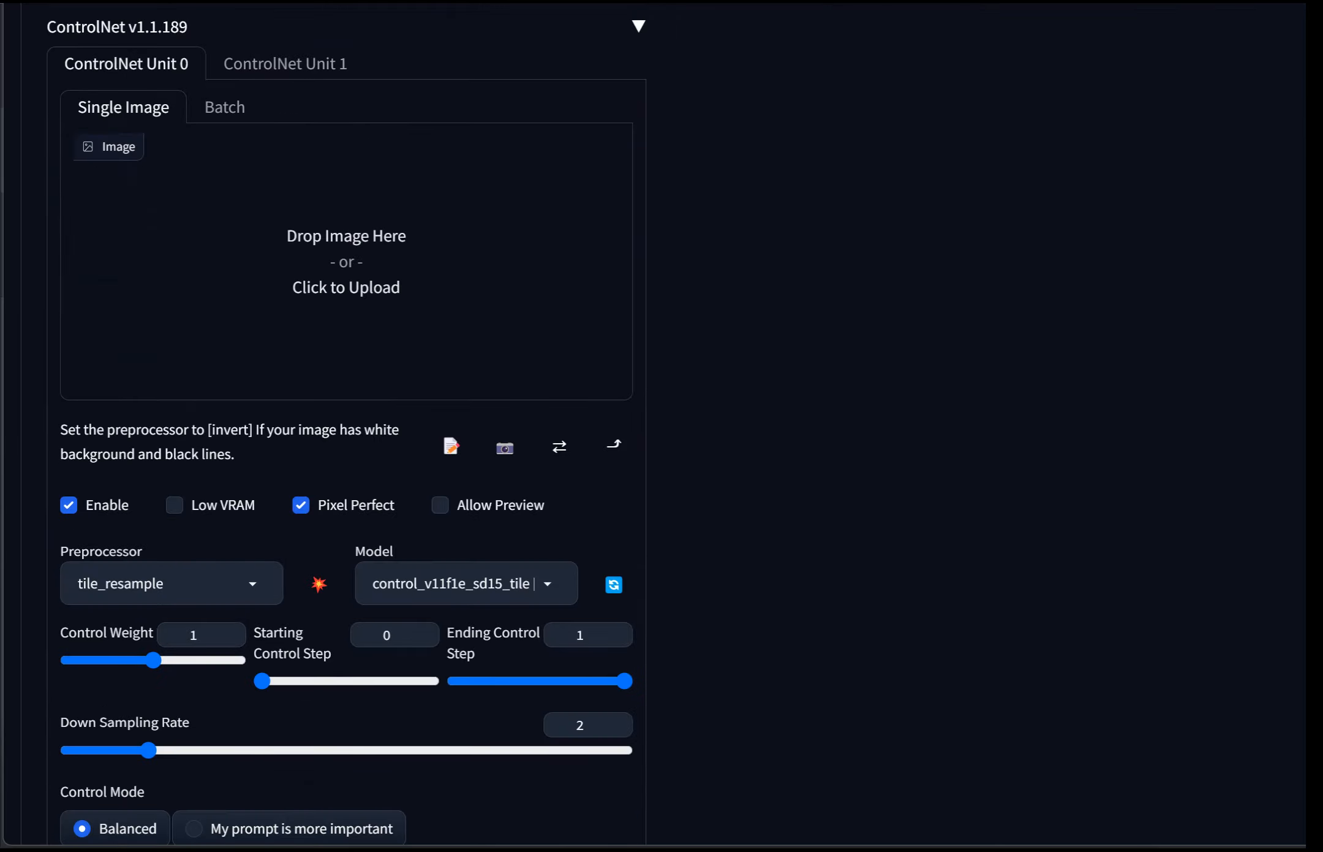
pyautogui.scroll(-5, 346, 429)
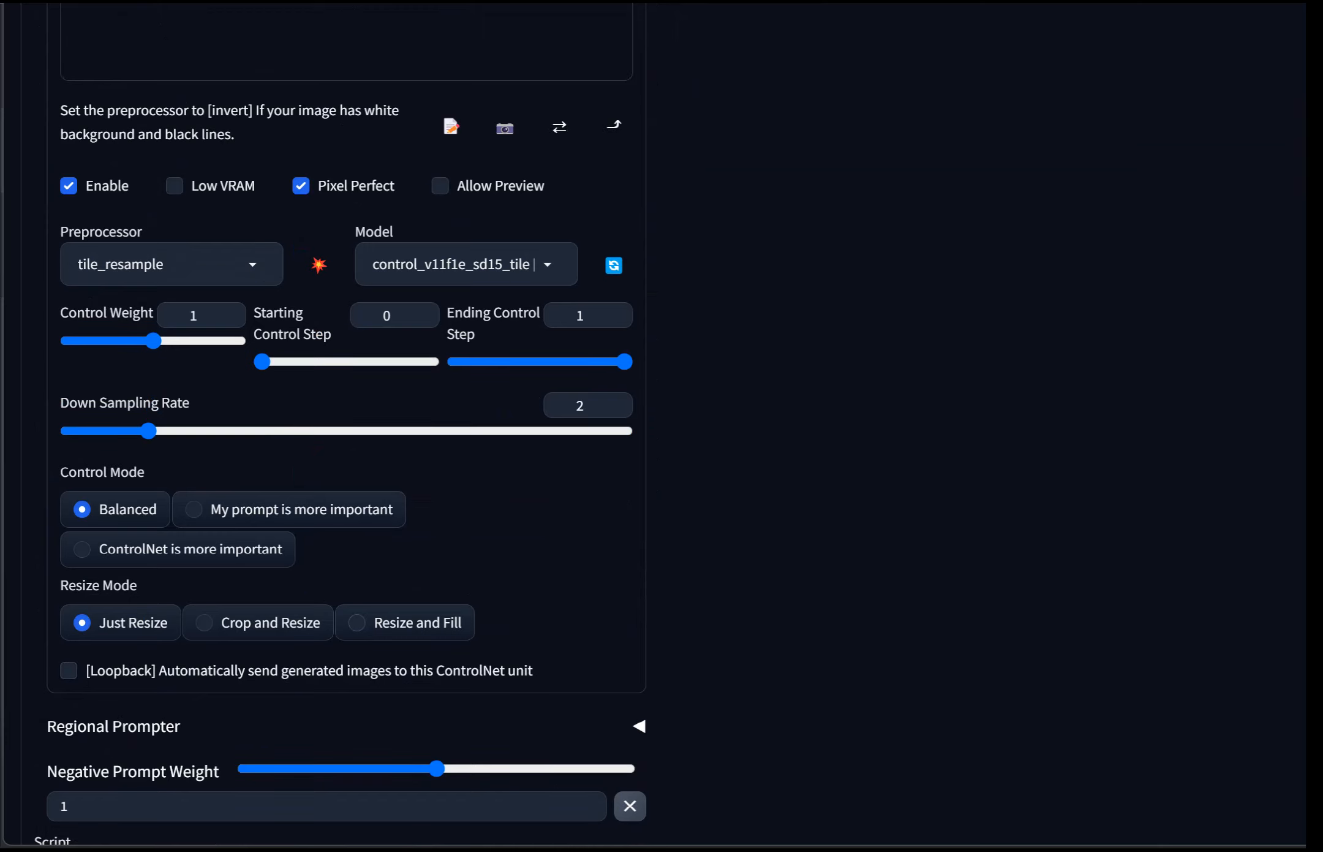
pyautogui.scroll(-3, 346, 429)
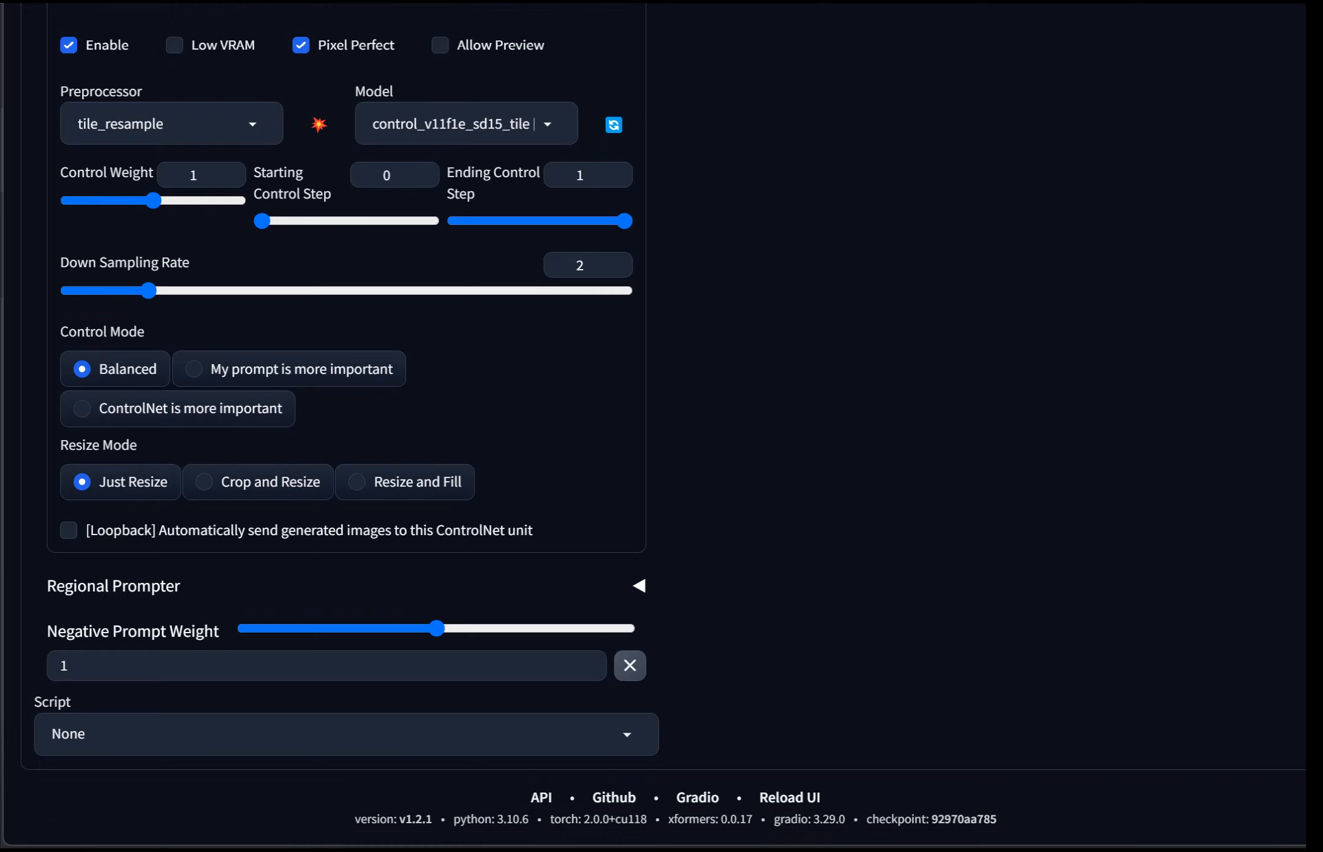
pyautogui.scroll(3, 346, 429)
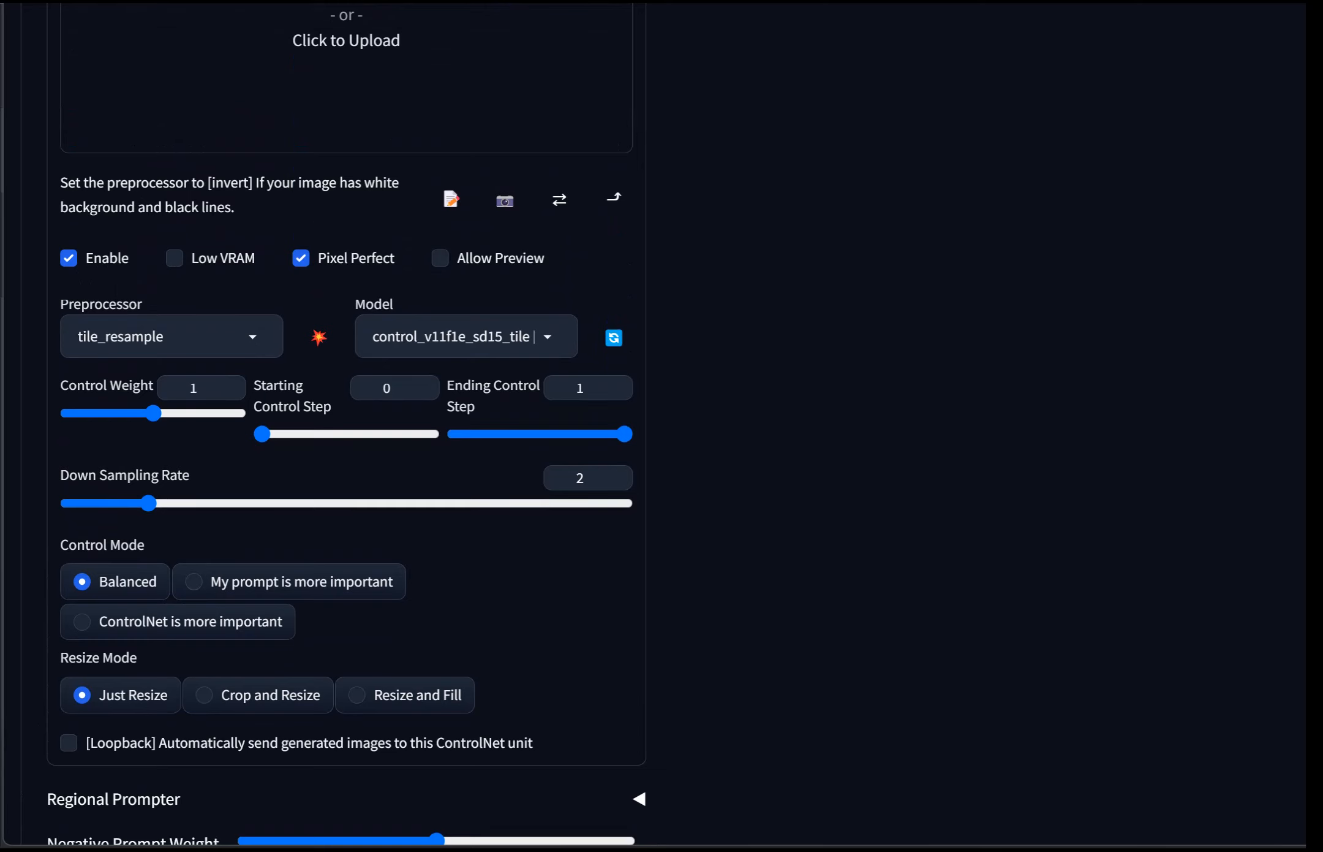
pyautogui.scroll(-3, 346, 429)
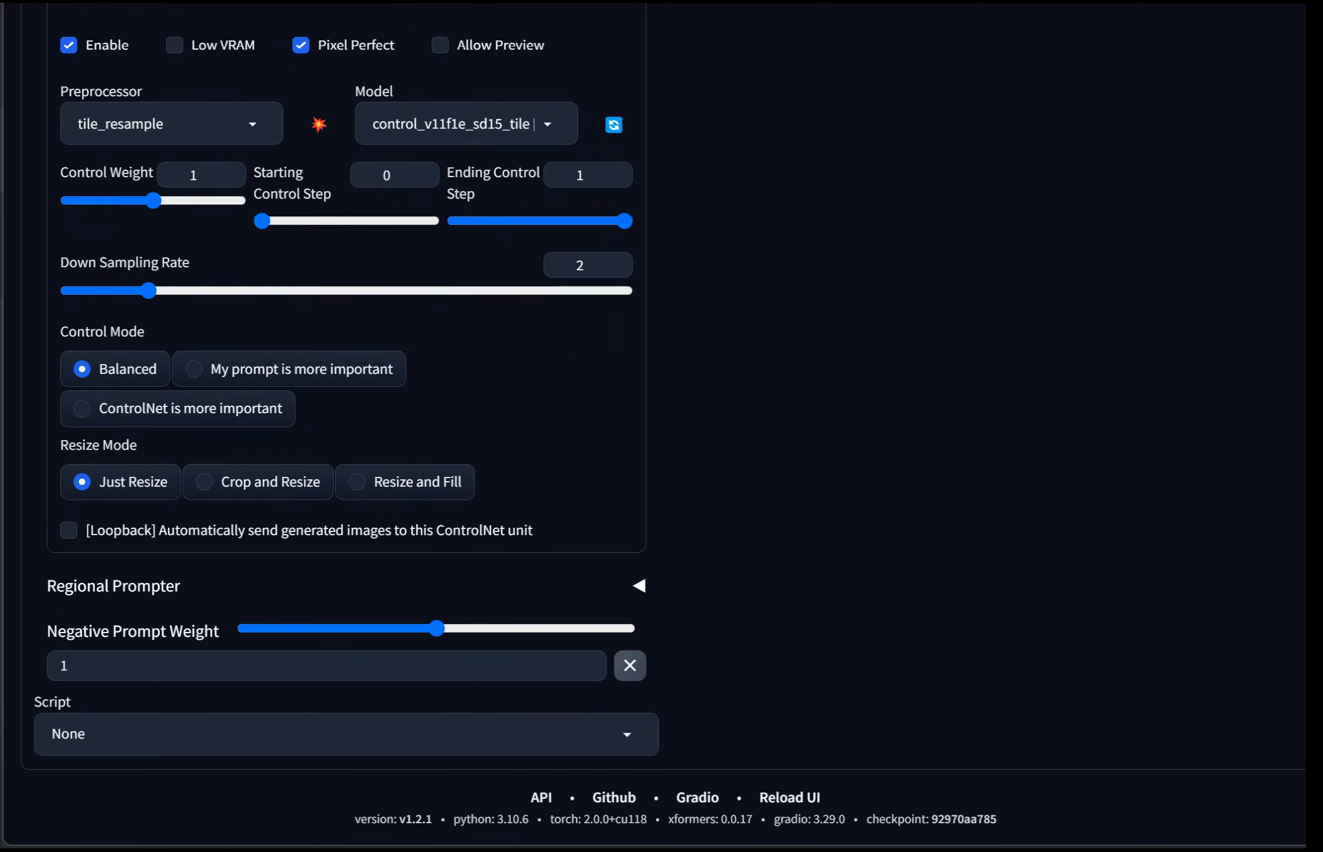
# Step: Keep the script set to None and generate the upscaled inpainted portrait
pyautogui.click(346, 733)
pyautogui.click(346, 734)
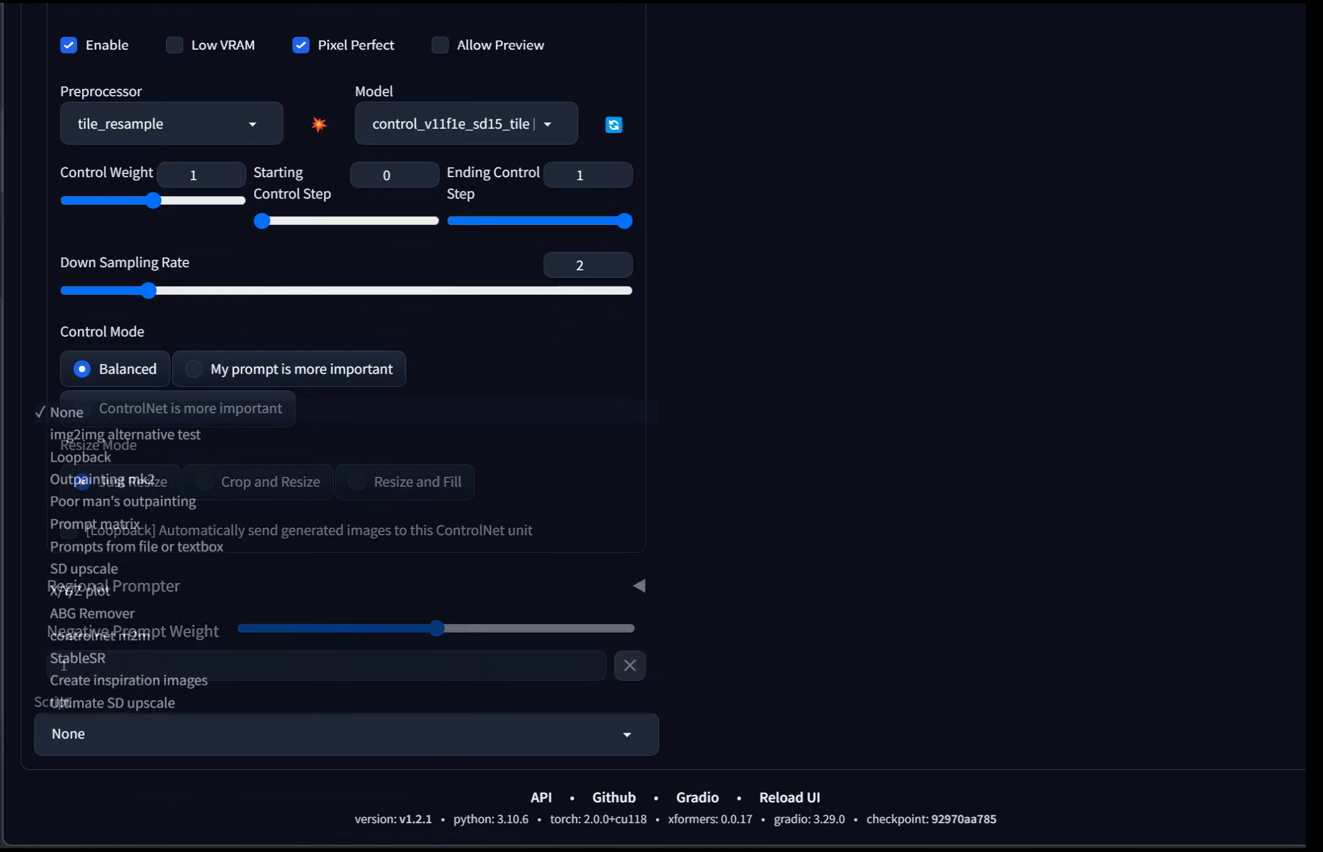
pyautogui.scroll(20, 662, 429)
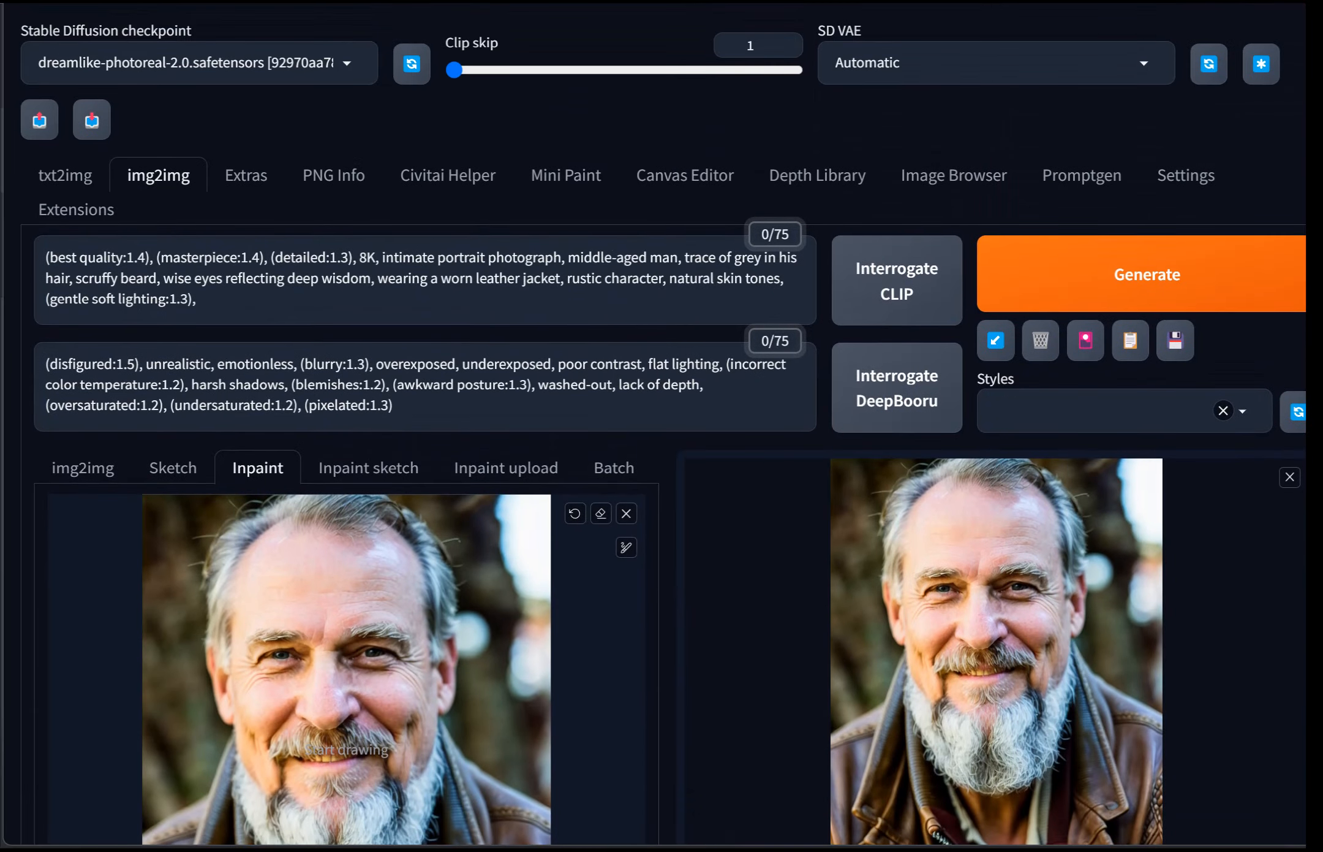
pyautogui.click(1146, 274)
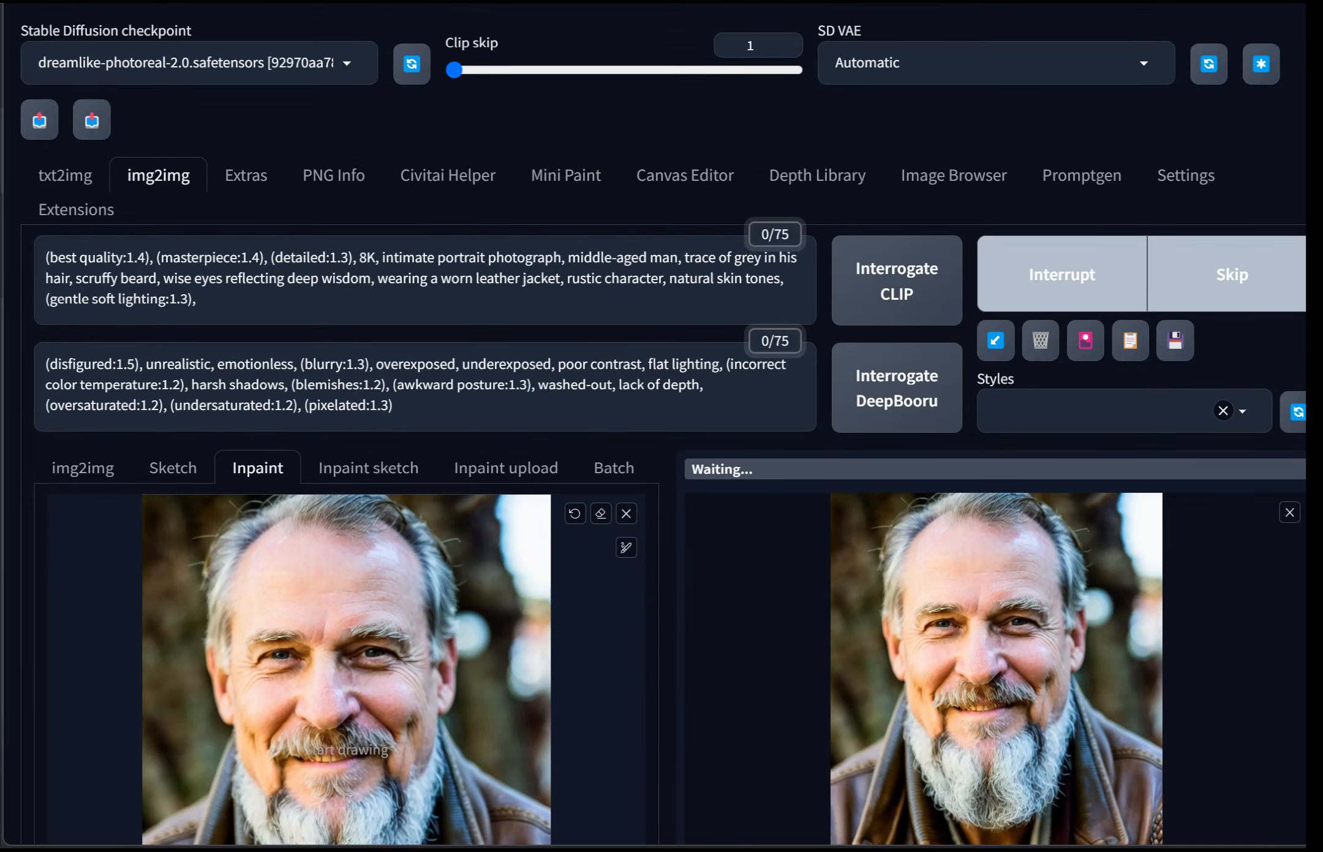
# Step: Scroll through the generation settings while the portrait renders
pyautogui.scroll(-3, 662, 428)
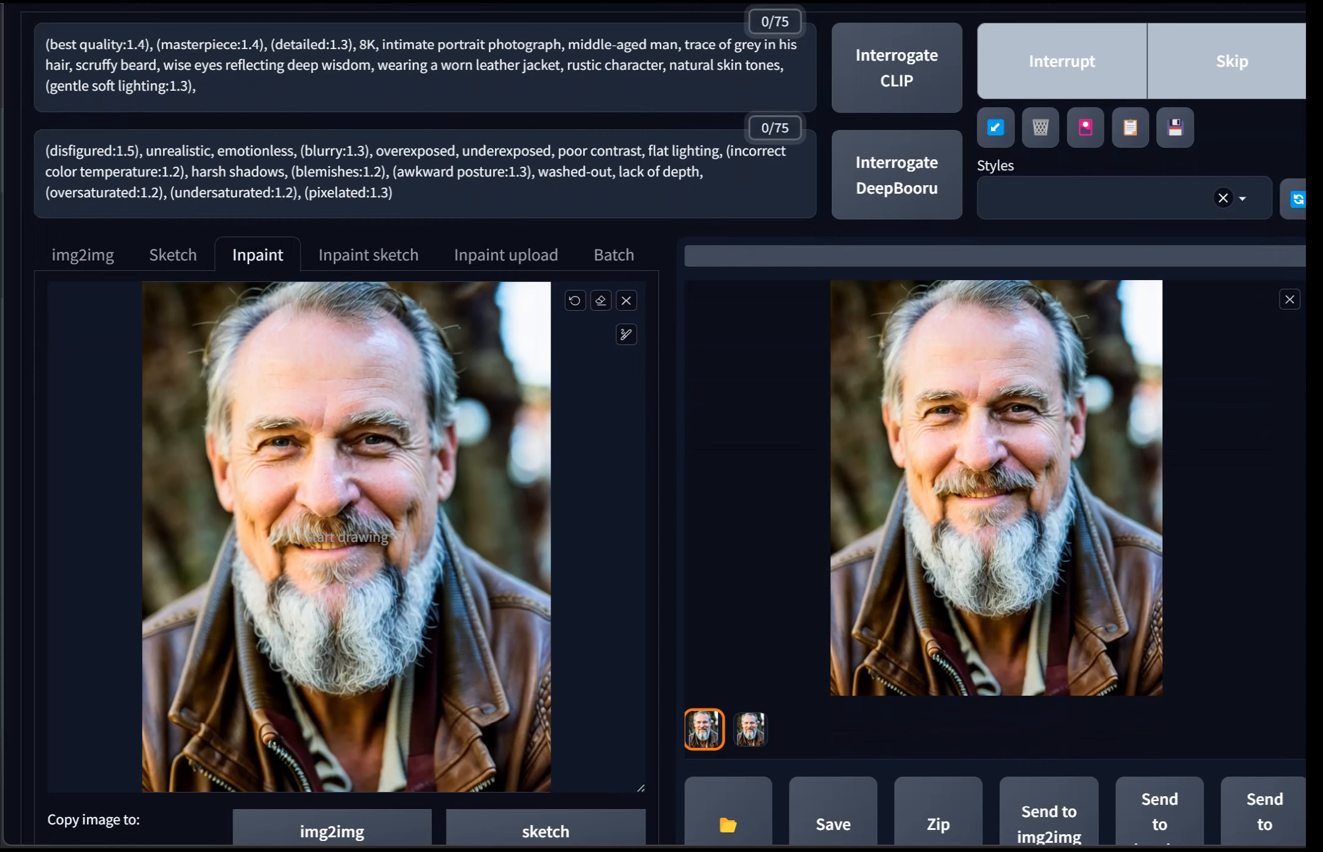
pyautogui.scroll(-20, 662, 429)
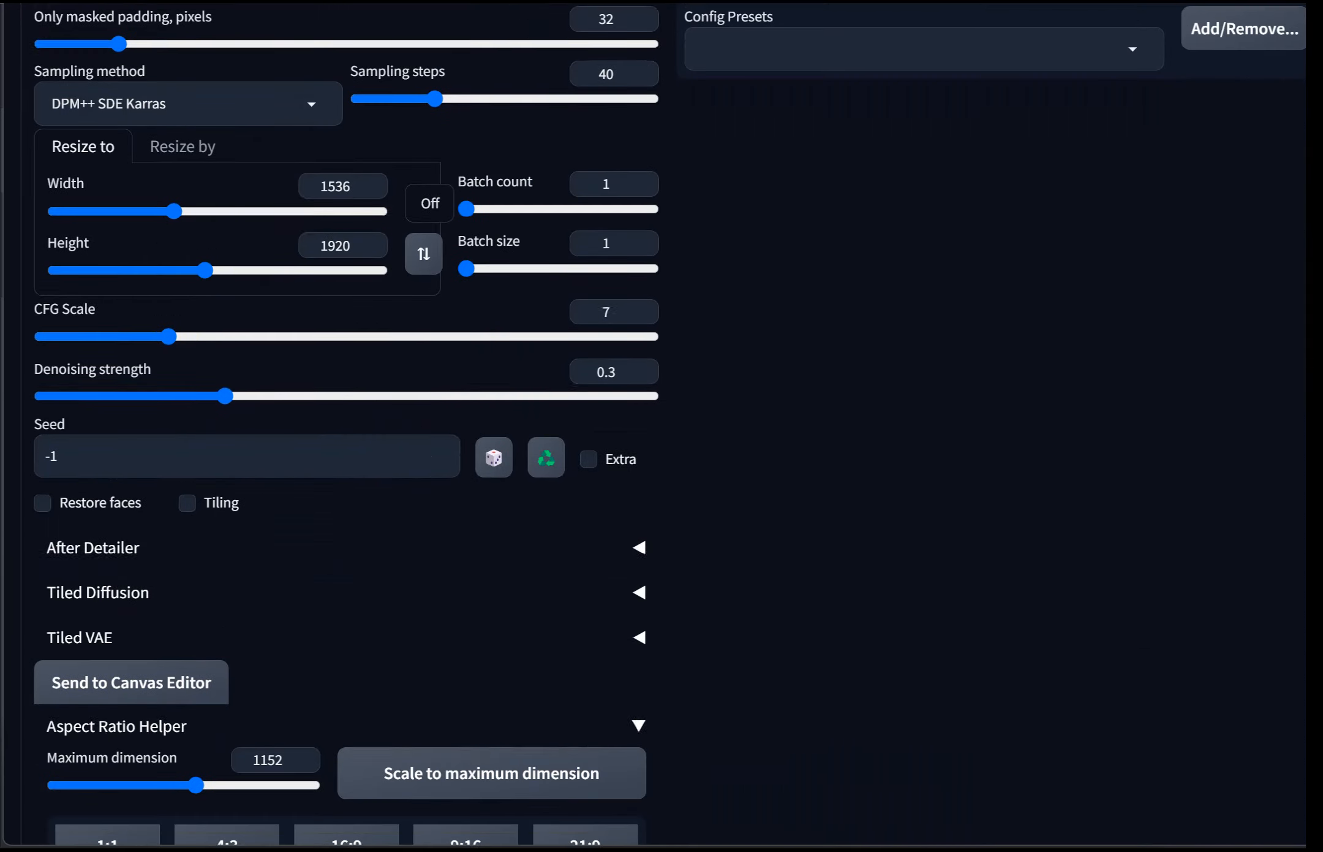
pyautogui.scroll(-5, 347, 429)
pyautogui.scroll(5, 346, 429)
pyautogui.scroll(-15, 346, 429)
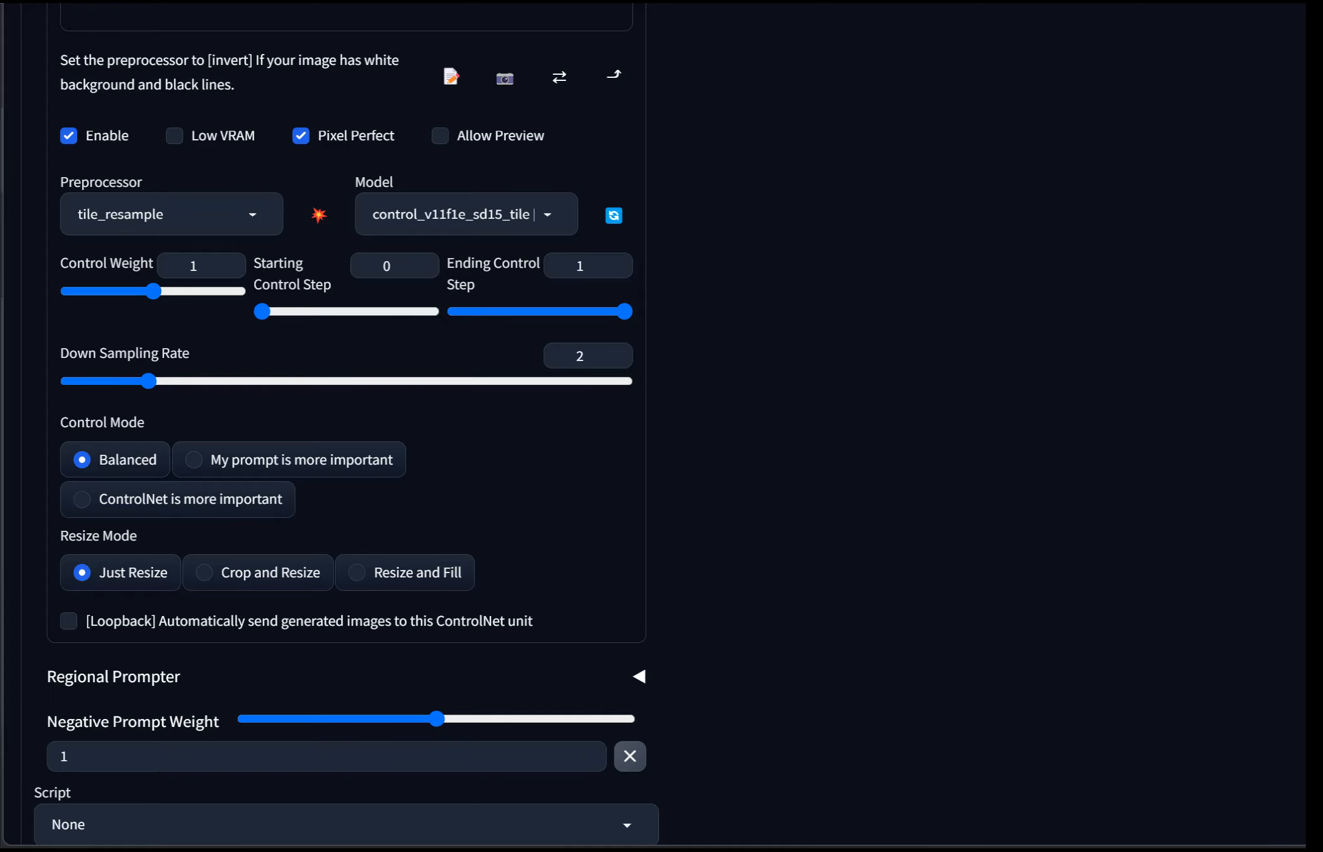
pyautogui.scroll(8, 346, 429)
pyautogui.scroll(15, 347, 429)
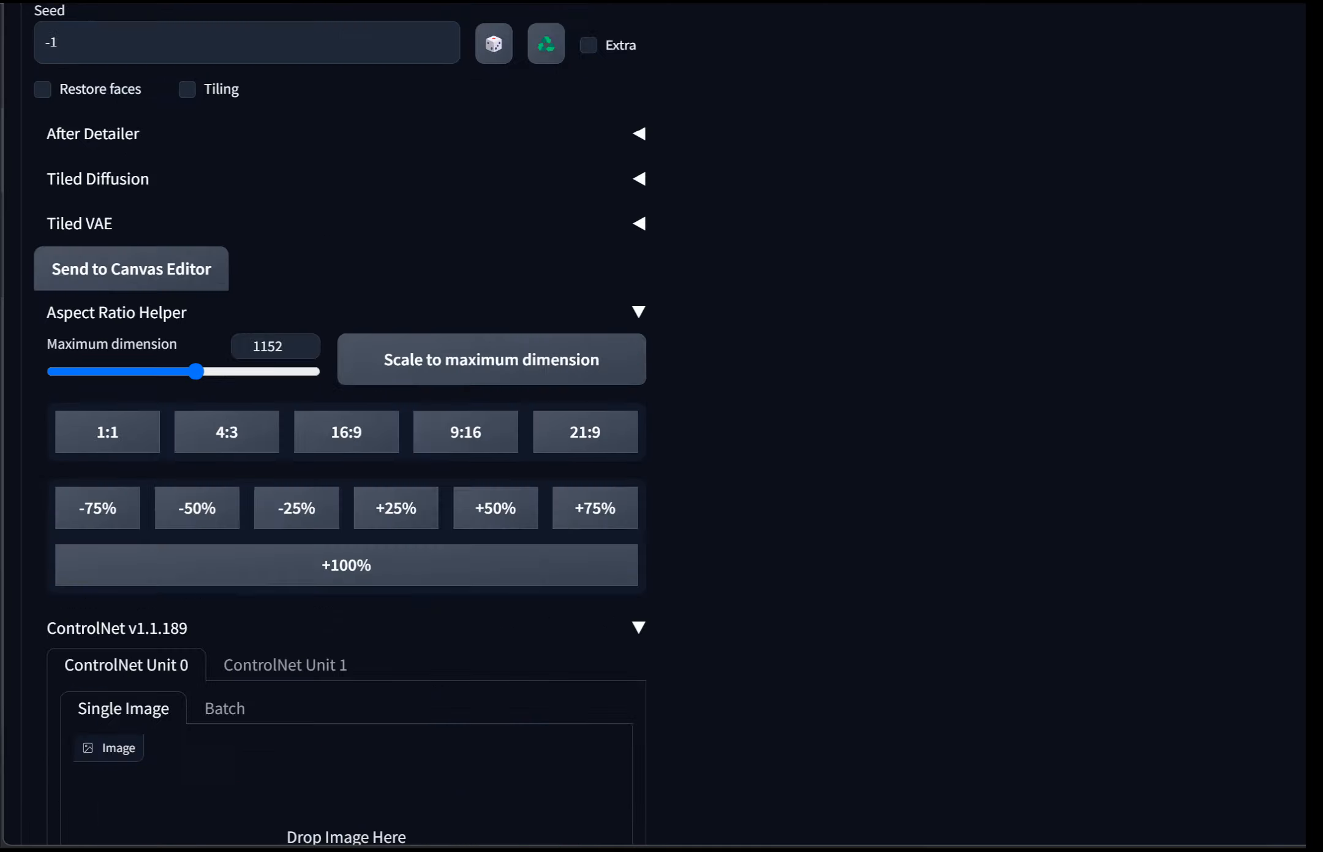
# Step: Select the second generated image and preview it enlarged
pyautogui.scroll(2, 347, 429)
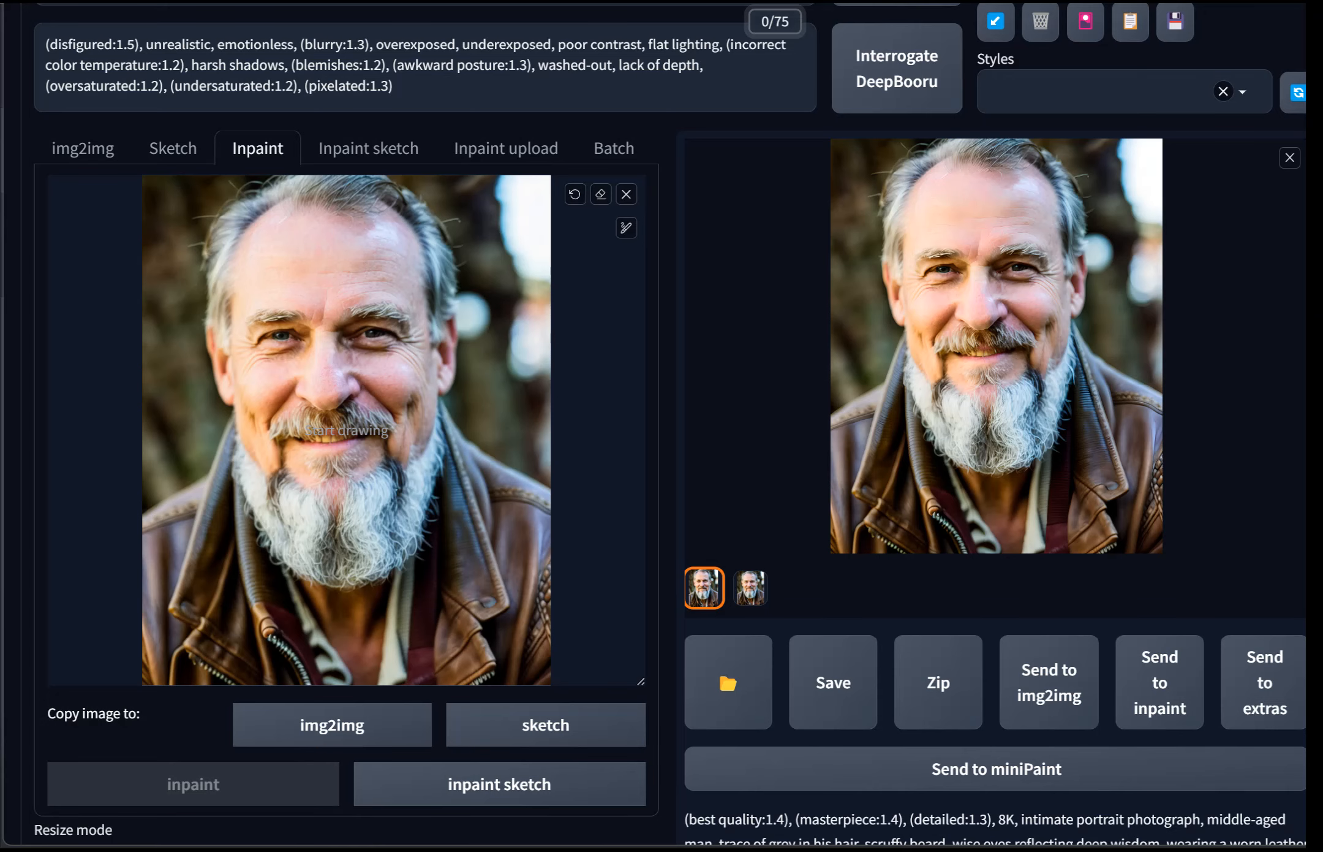
pyautogui.click(751, 588)
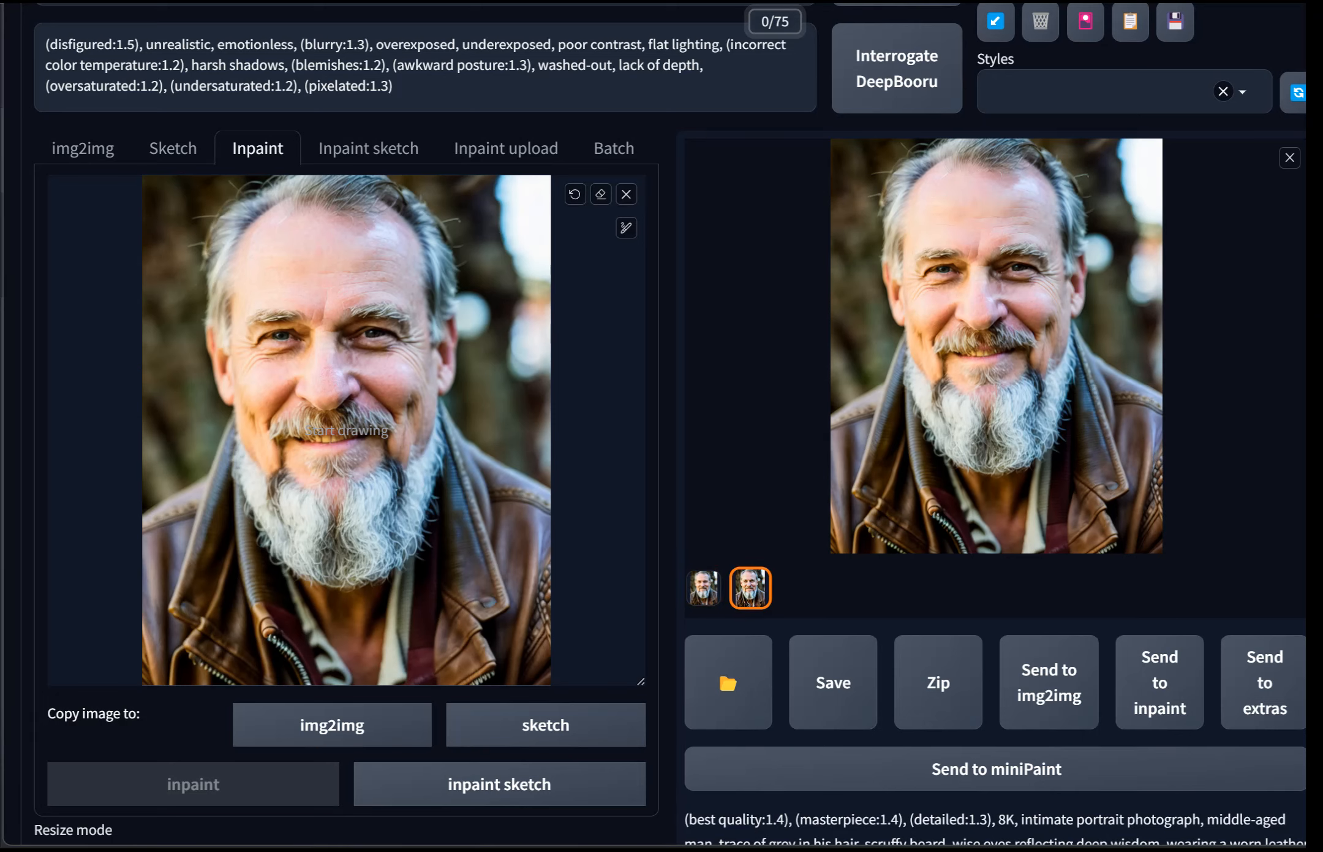
pyautogui.click(968, 392)
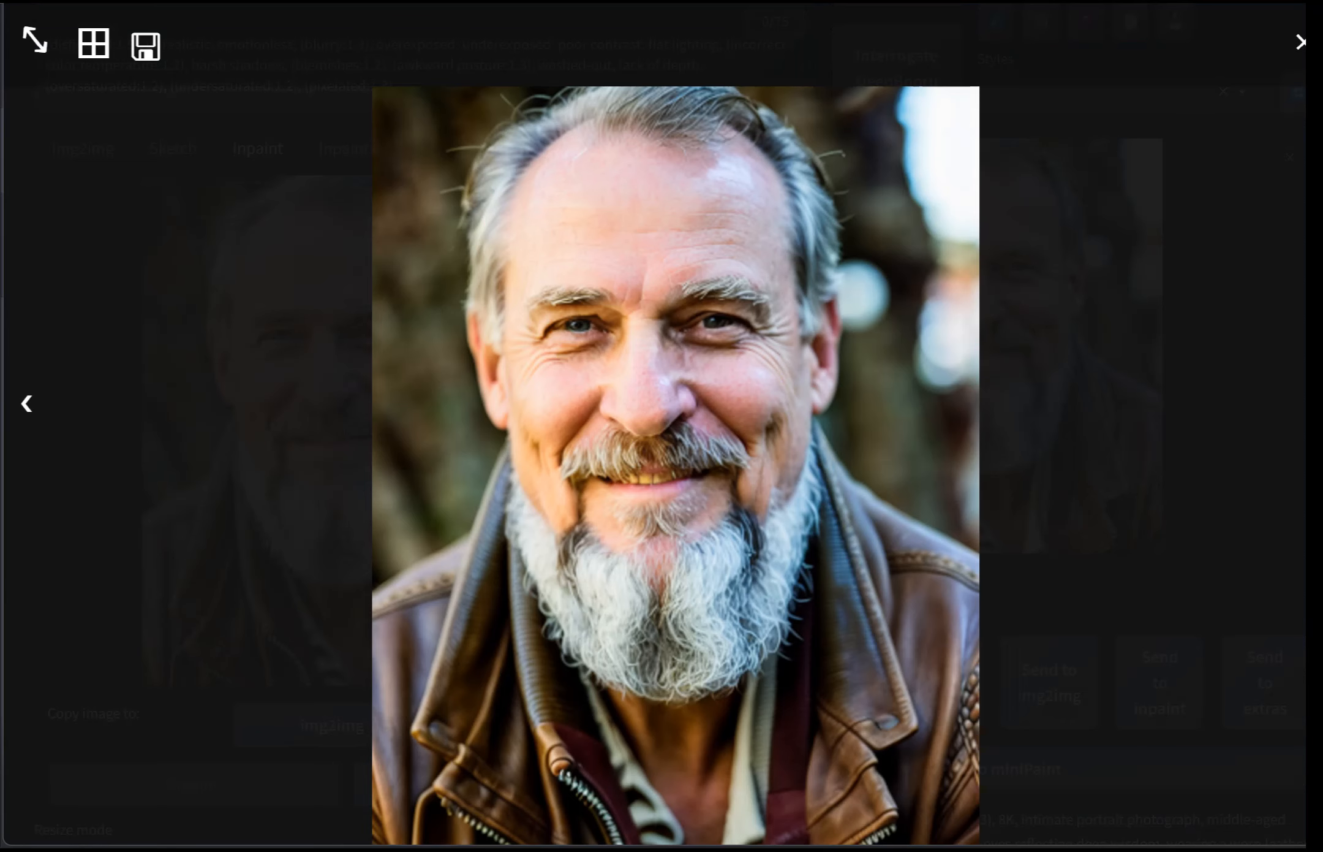
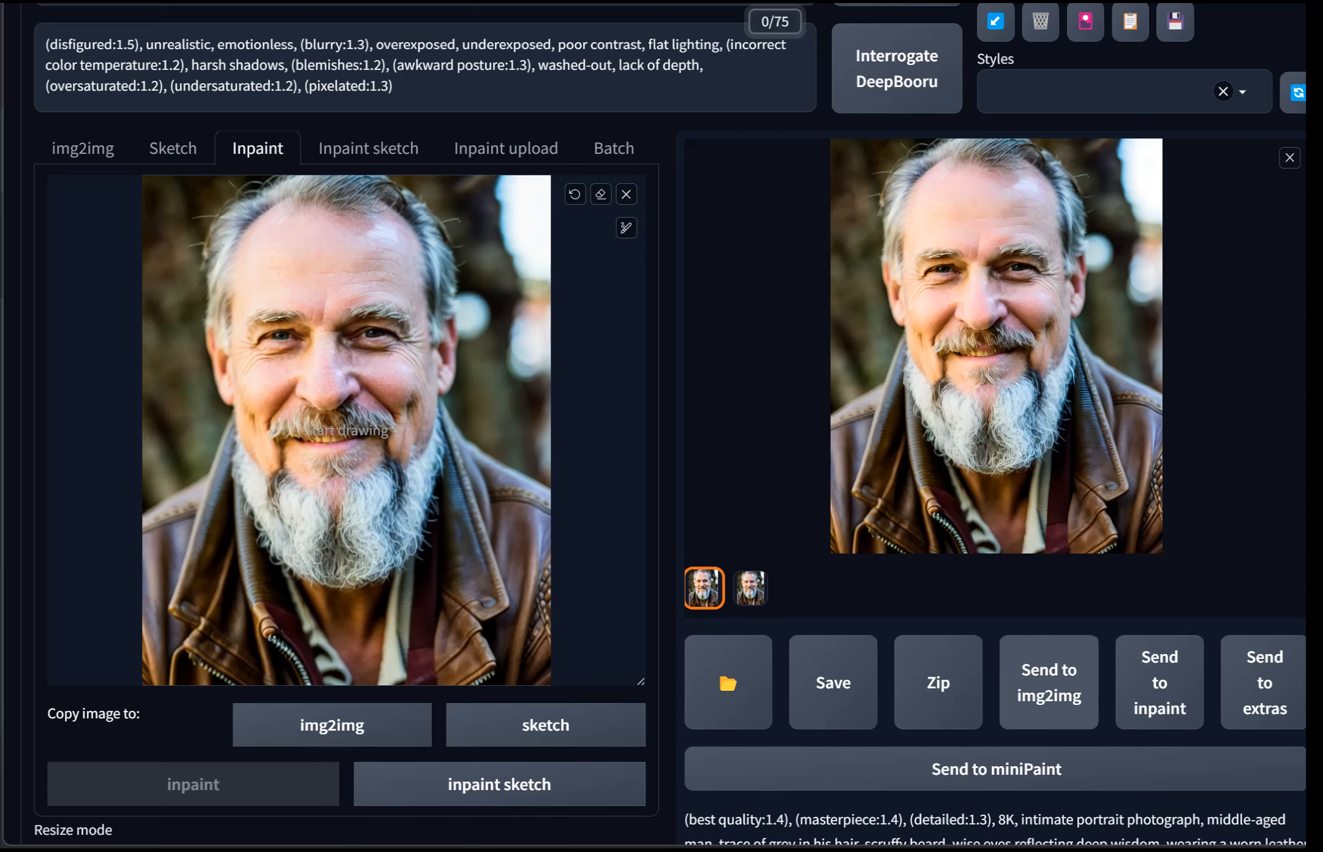
# Step: Send the selected generated portrait to img2img and review its generation and ControlNet settings
pyautogui.click(1050, 682)
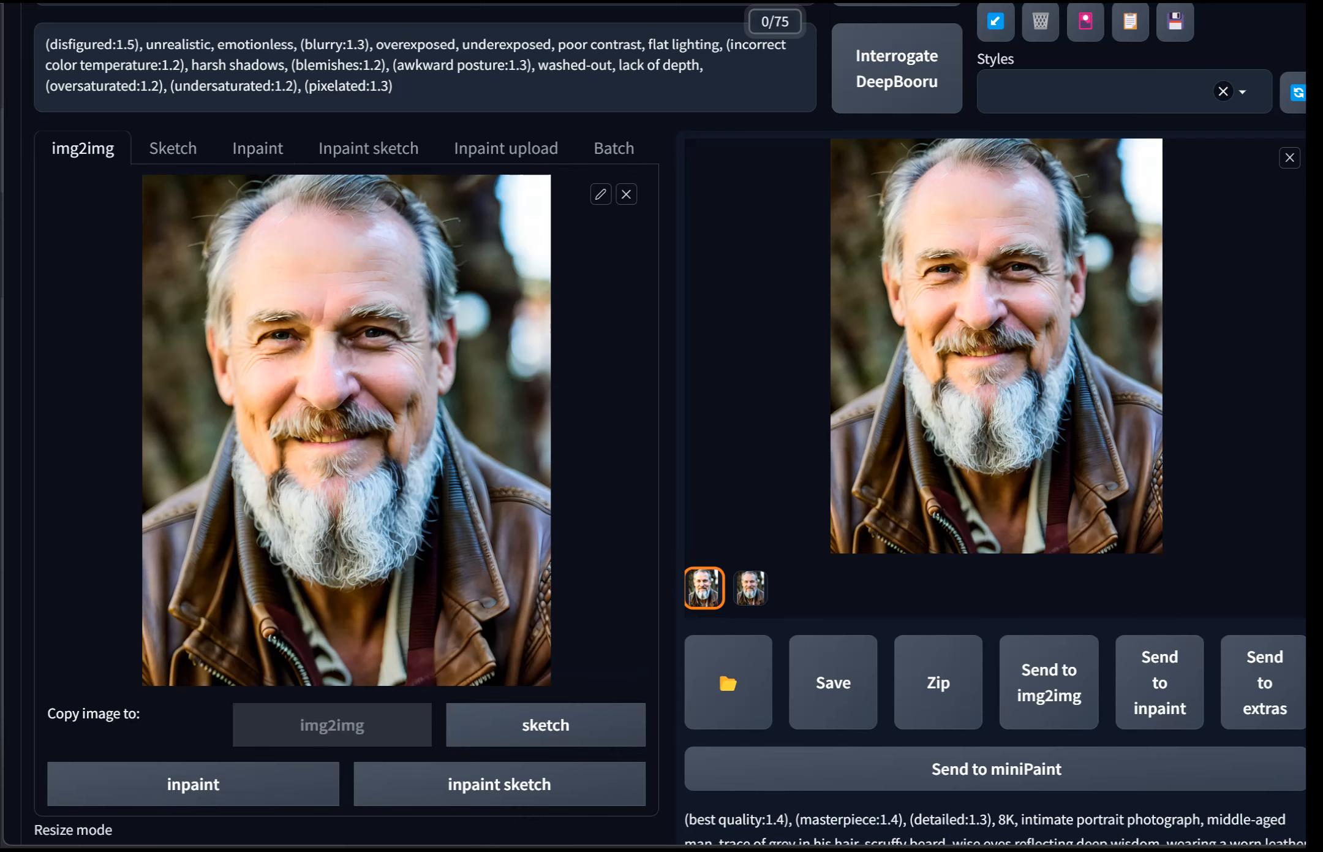
pyautogui.scroll(-15, 662, 429)
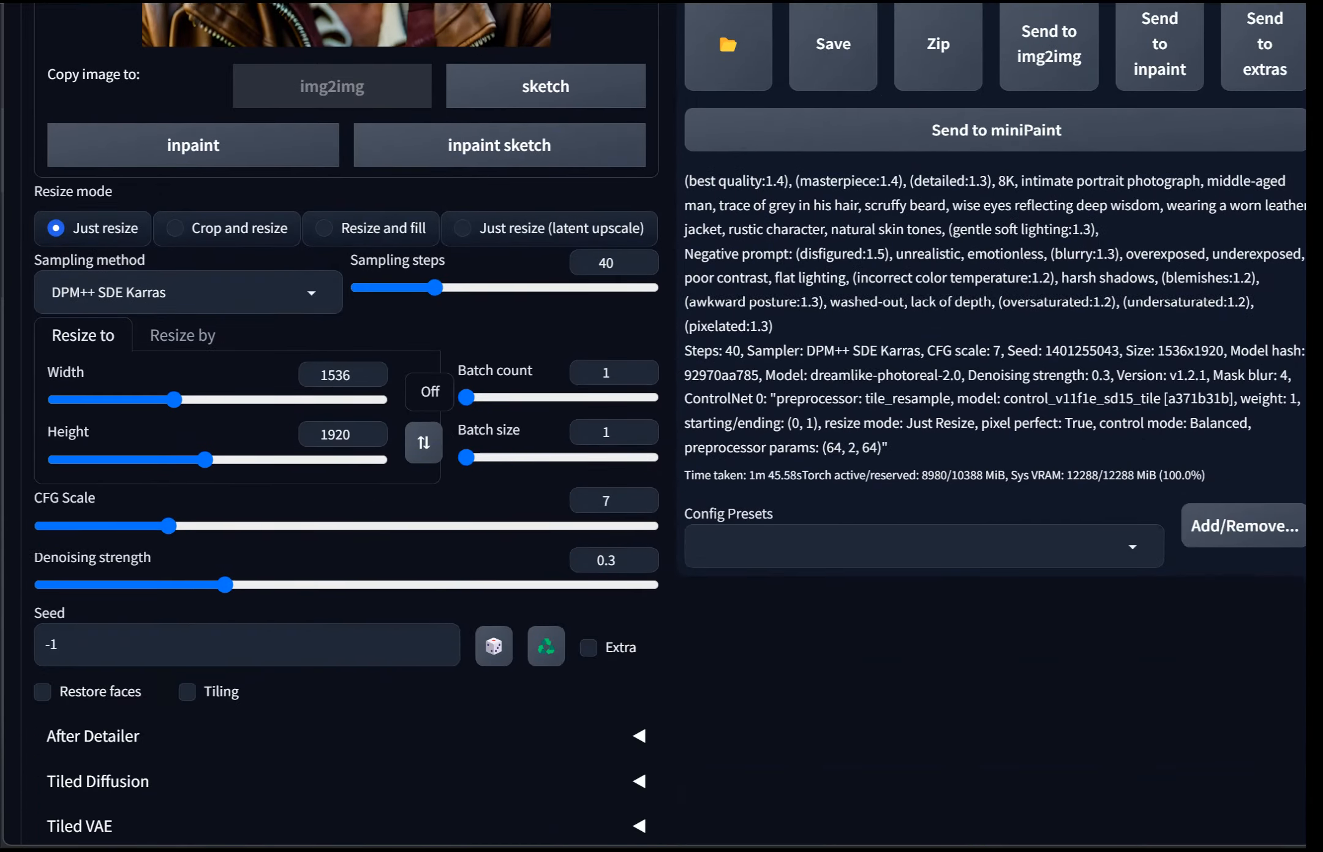
pyautogui.scroll(-5, 661, 429)
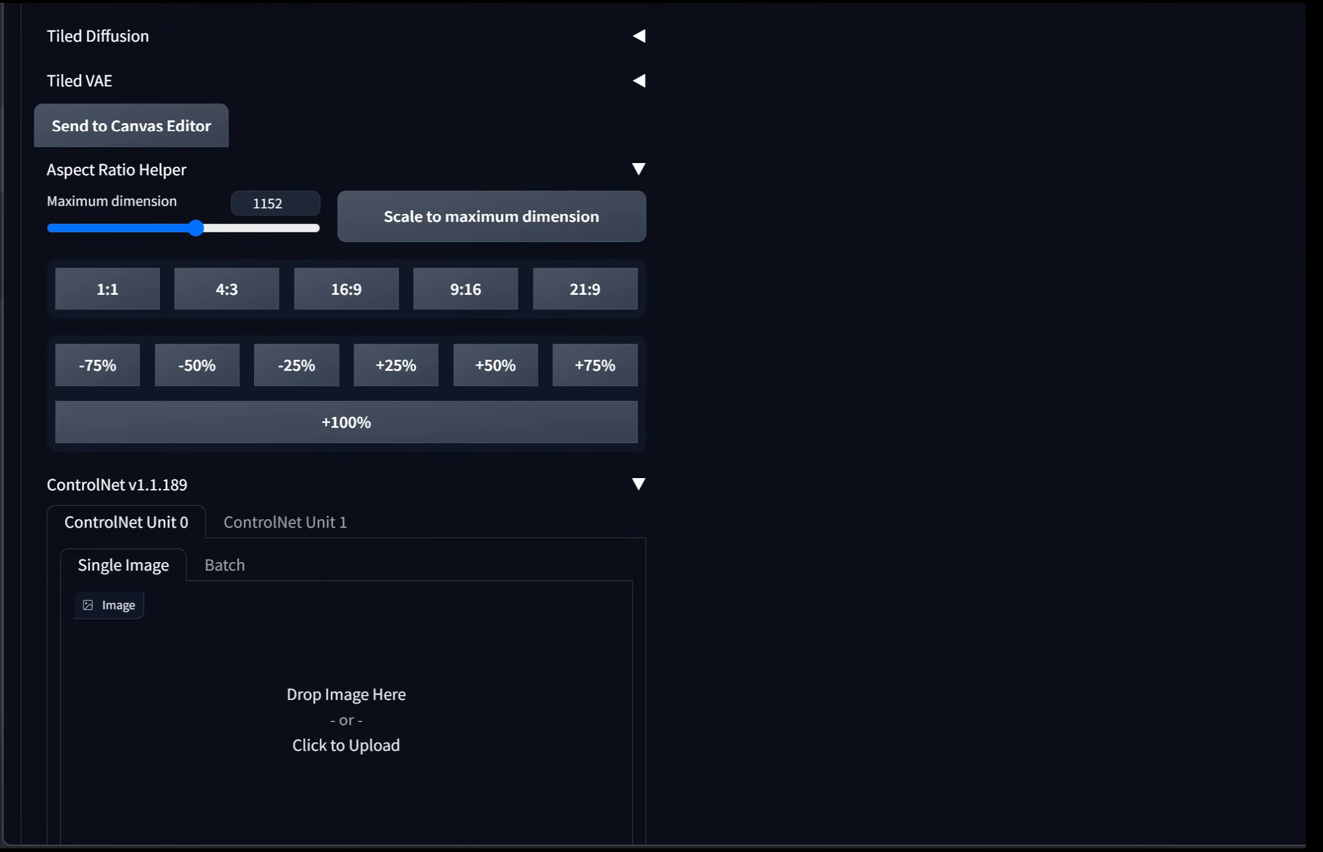
pyautogui.scroll(-6, 662, 429)
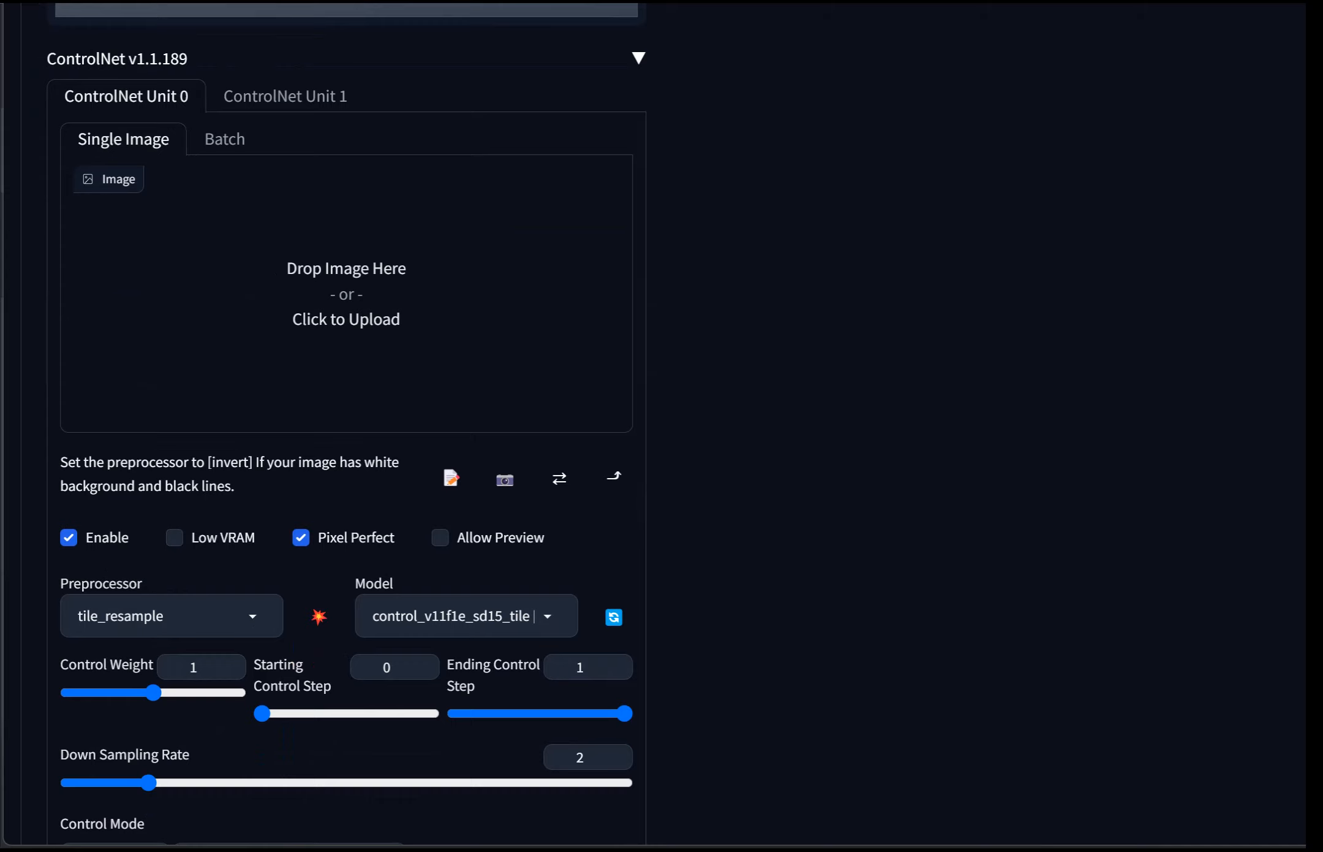
pyautogui.scroll(-3, 662, 429)
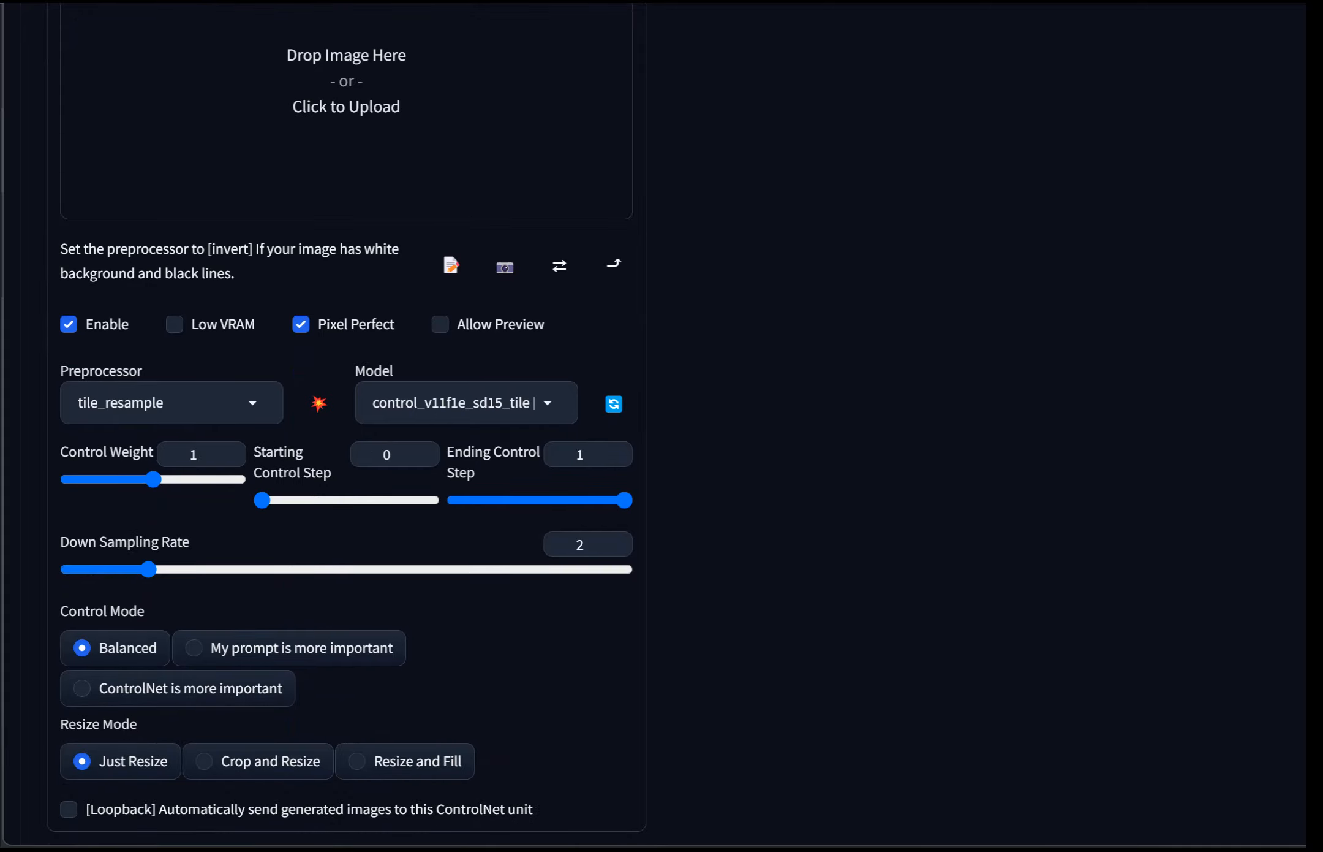
pyautogui.scroll(-2, 661, 429)
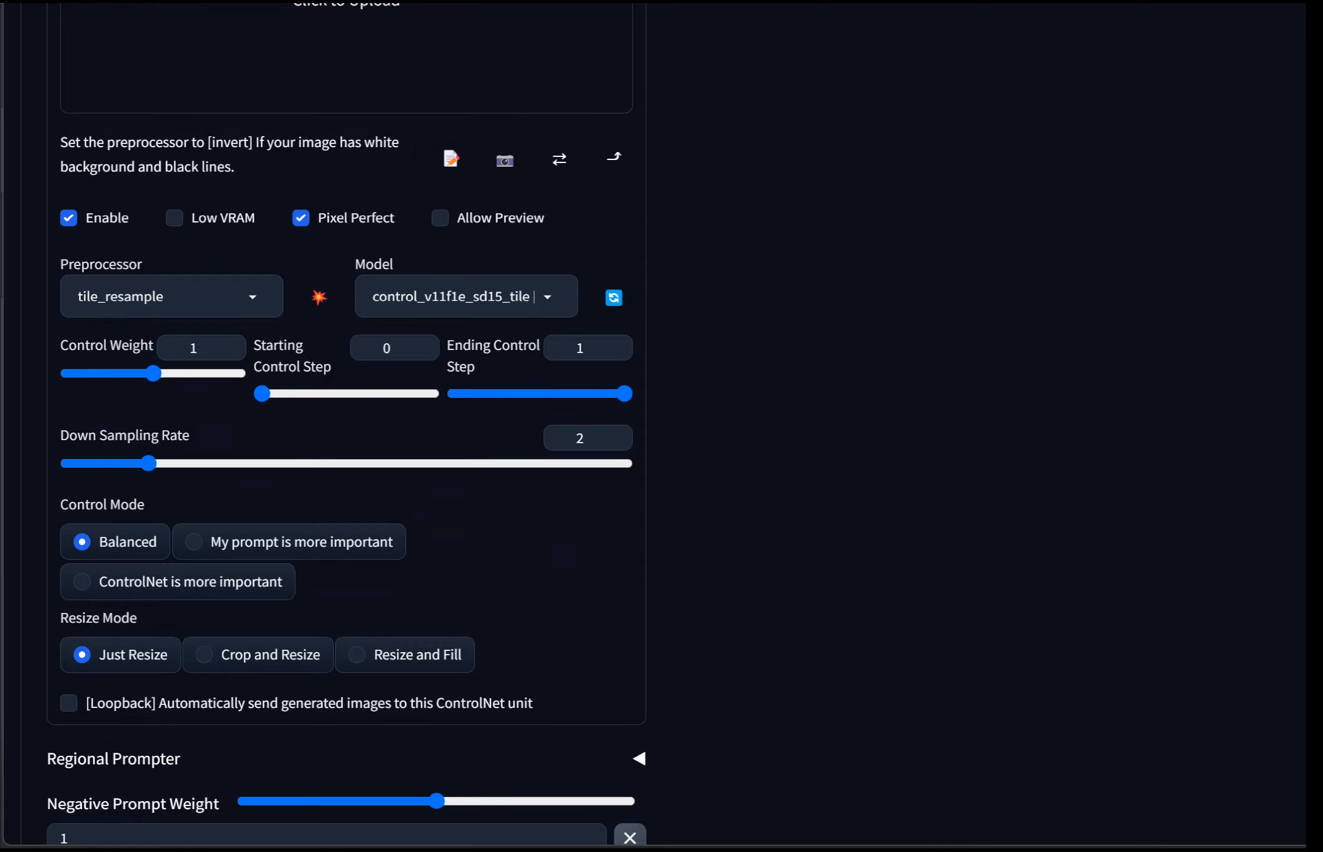
pyautogui.scroll(2, 662, 429)
pyautogui.scroll(12, 662, 429)
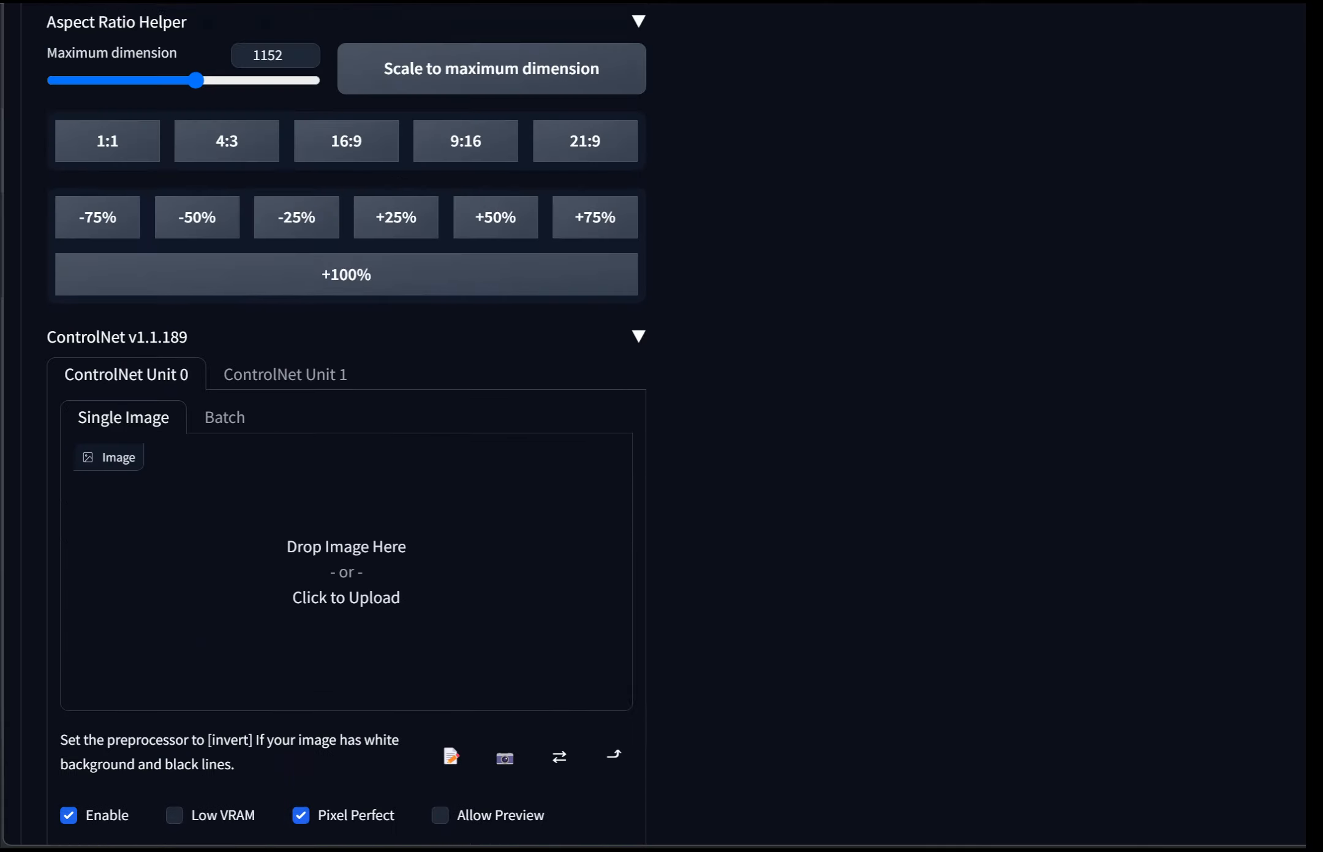
pyautogui.scroll(4, 662, 429)
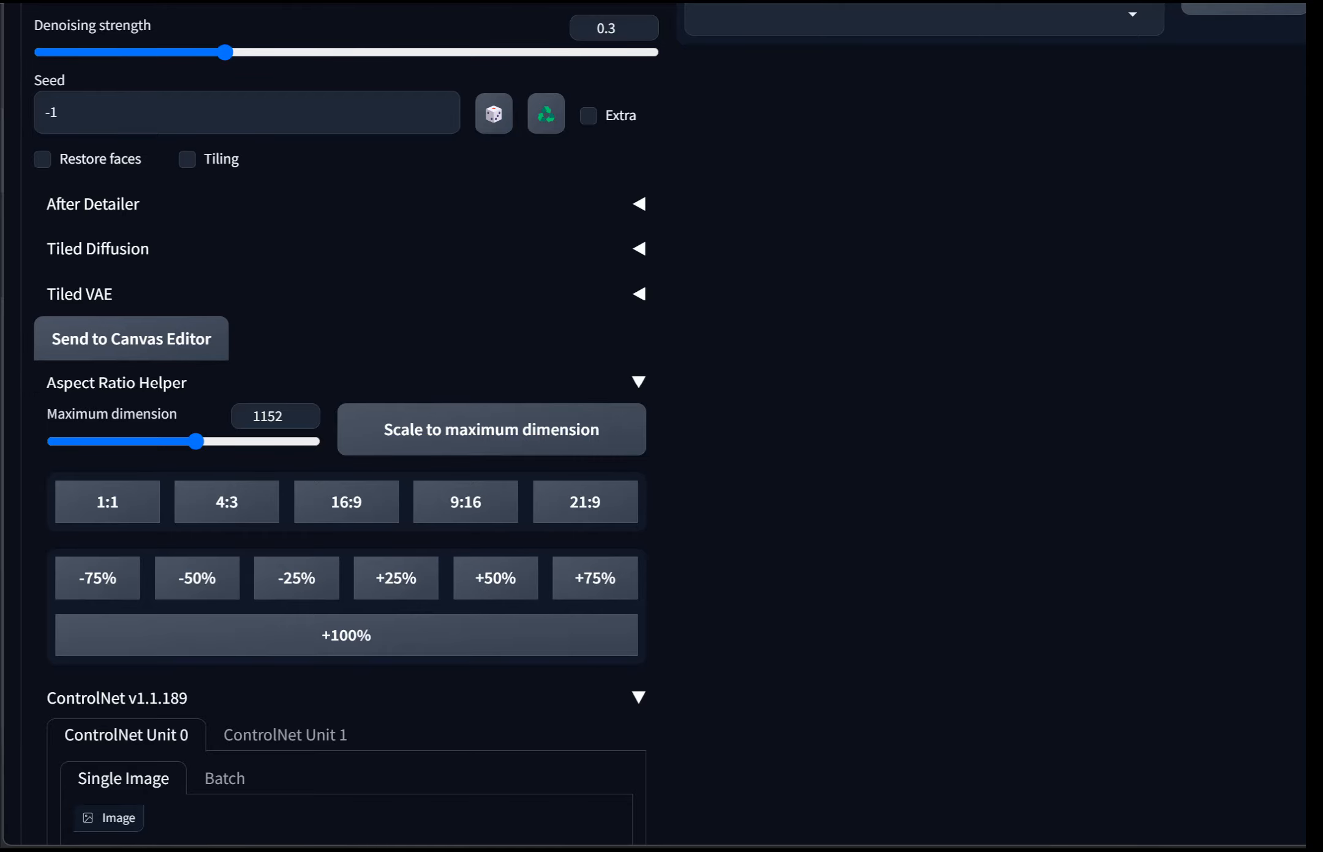
pyautogui.scroll(20, 661, 429)
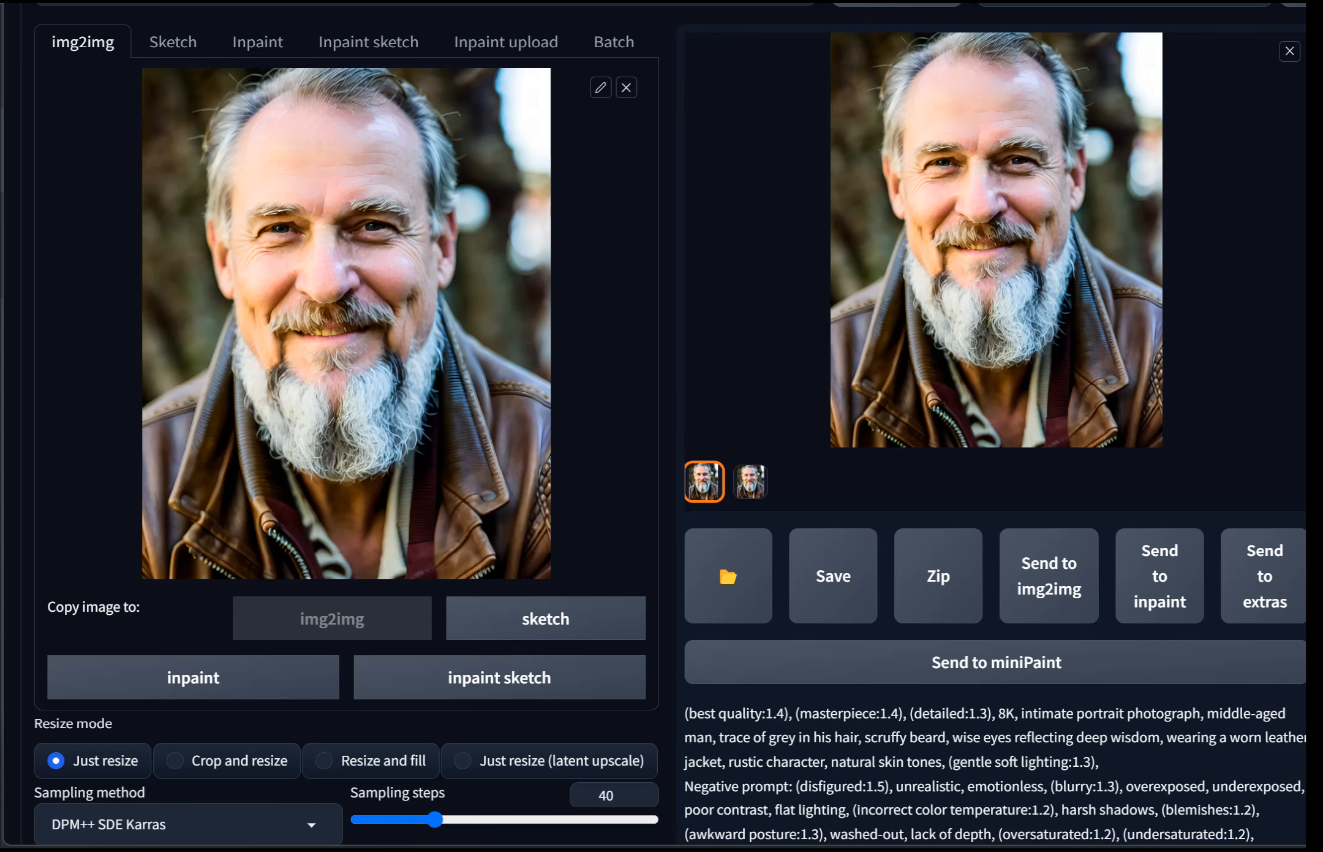
pyautogui.scroll(8, 662, 429)
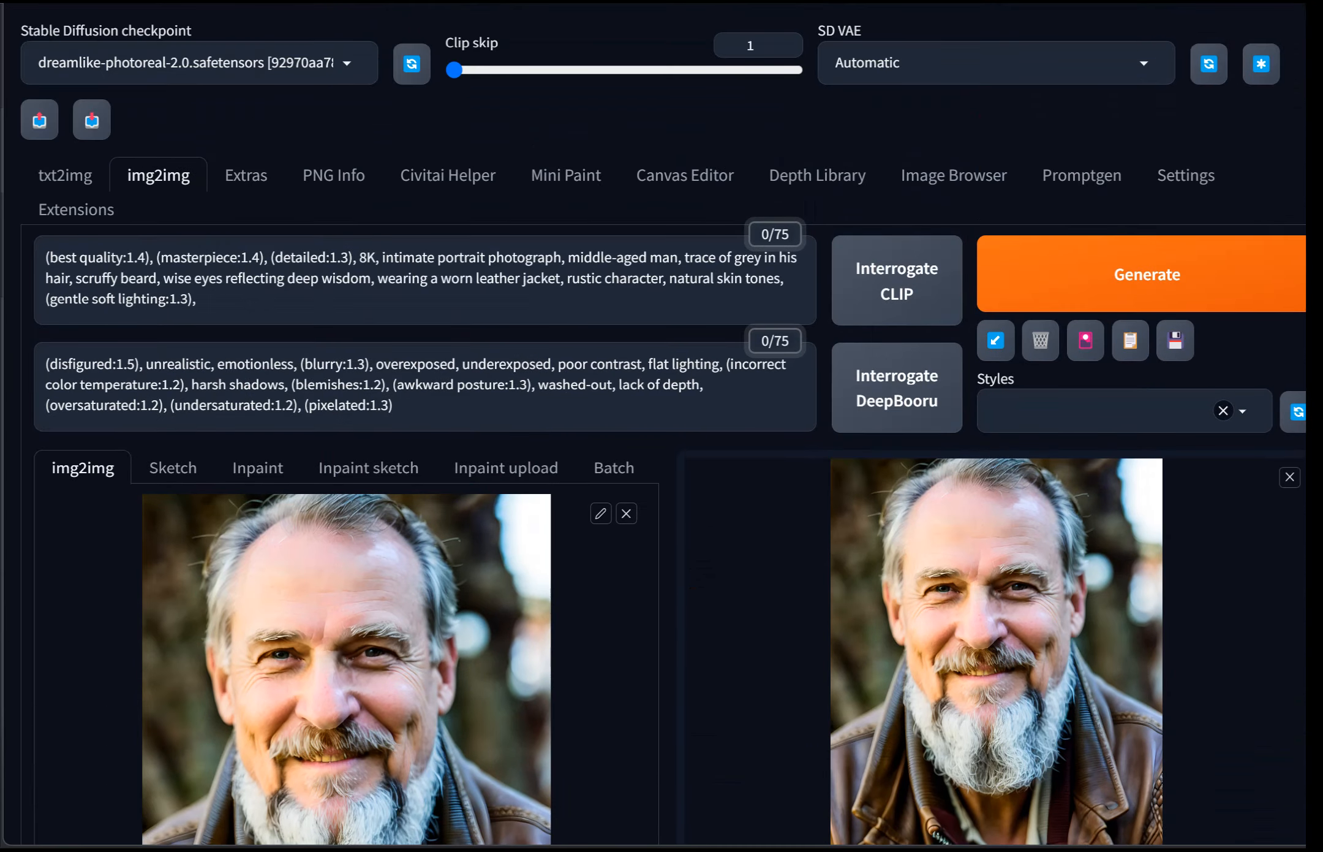
pyautogui.scroll(-15, 662, 429)
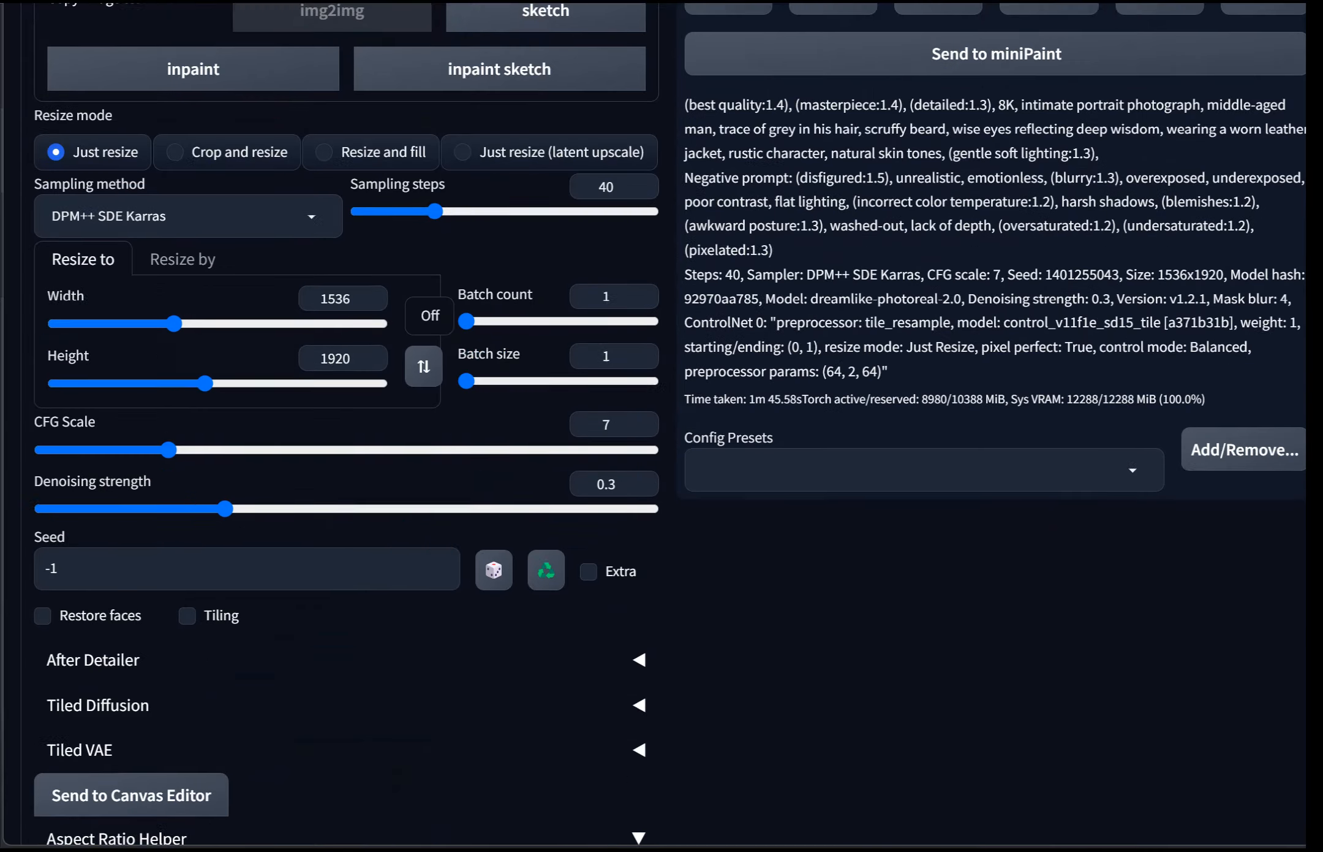
pyautogui.scroll(-1, 662, 429)
# Step: Set the denoising strength to 0.34
pyautogui.moveTo(225, 478)
pyautogui.mouseDown()
pyautogui.moveTo(194, 478)
pyautogui.moveTo(213, 478)
pyautogui.mouseUp()
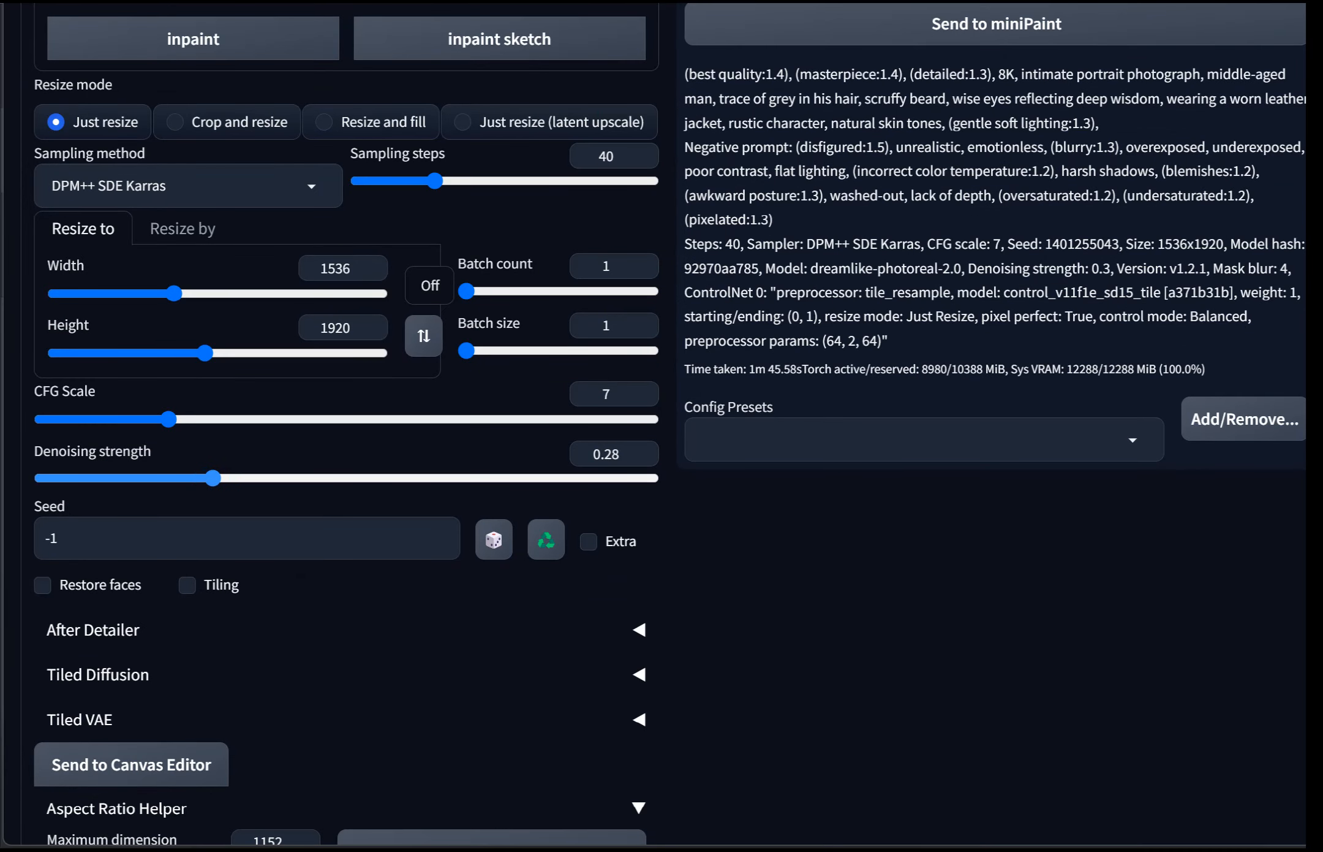
pyautogui.scroll(-9, 661, 429)
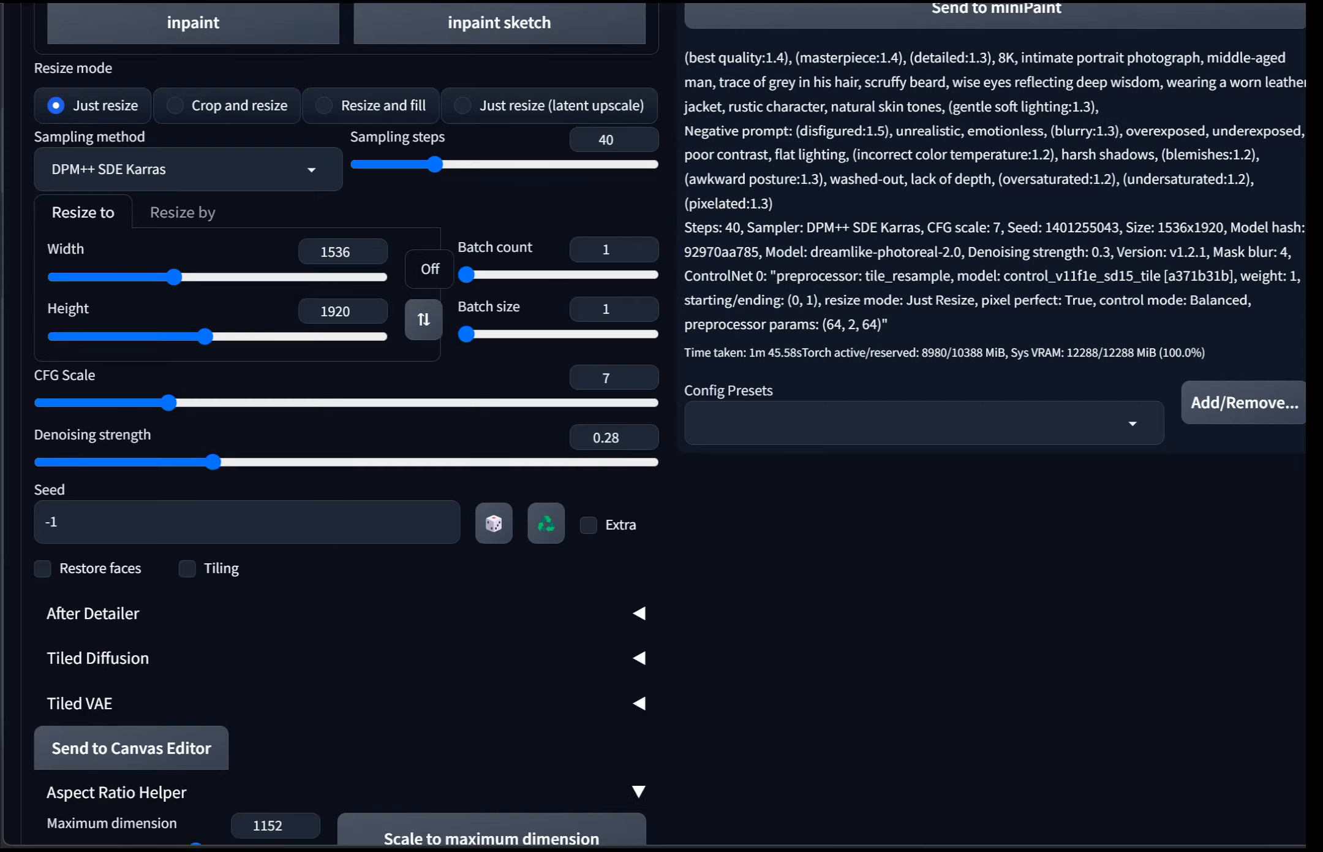
pyautogui.scroll(-10, 662, 429)
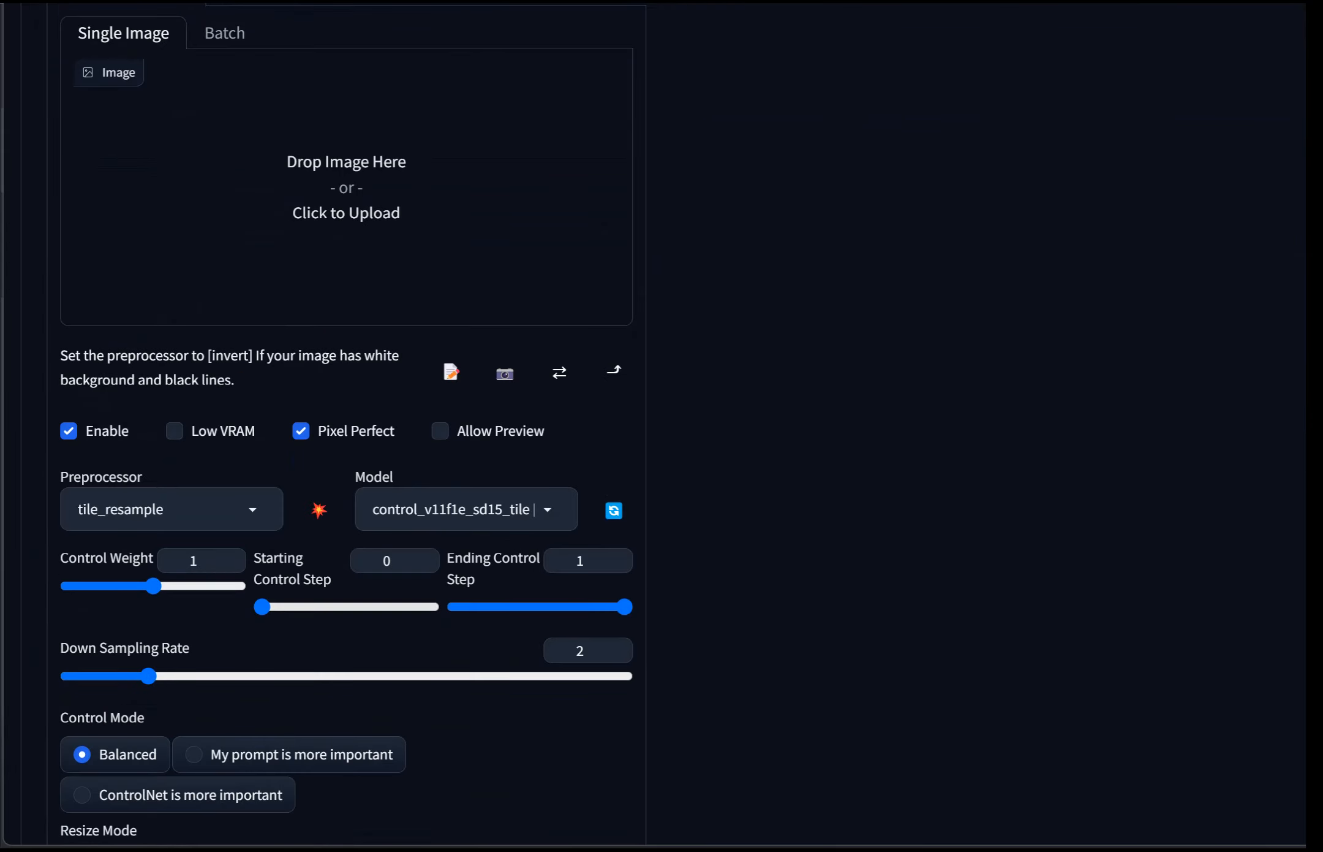
pyautogui.scroll(10, 661, 429)
pyautogui.scroll(9, 662, 429)
pyautogui.scroll(5, 662, 429)
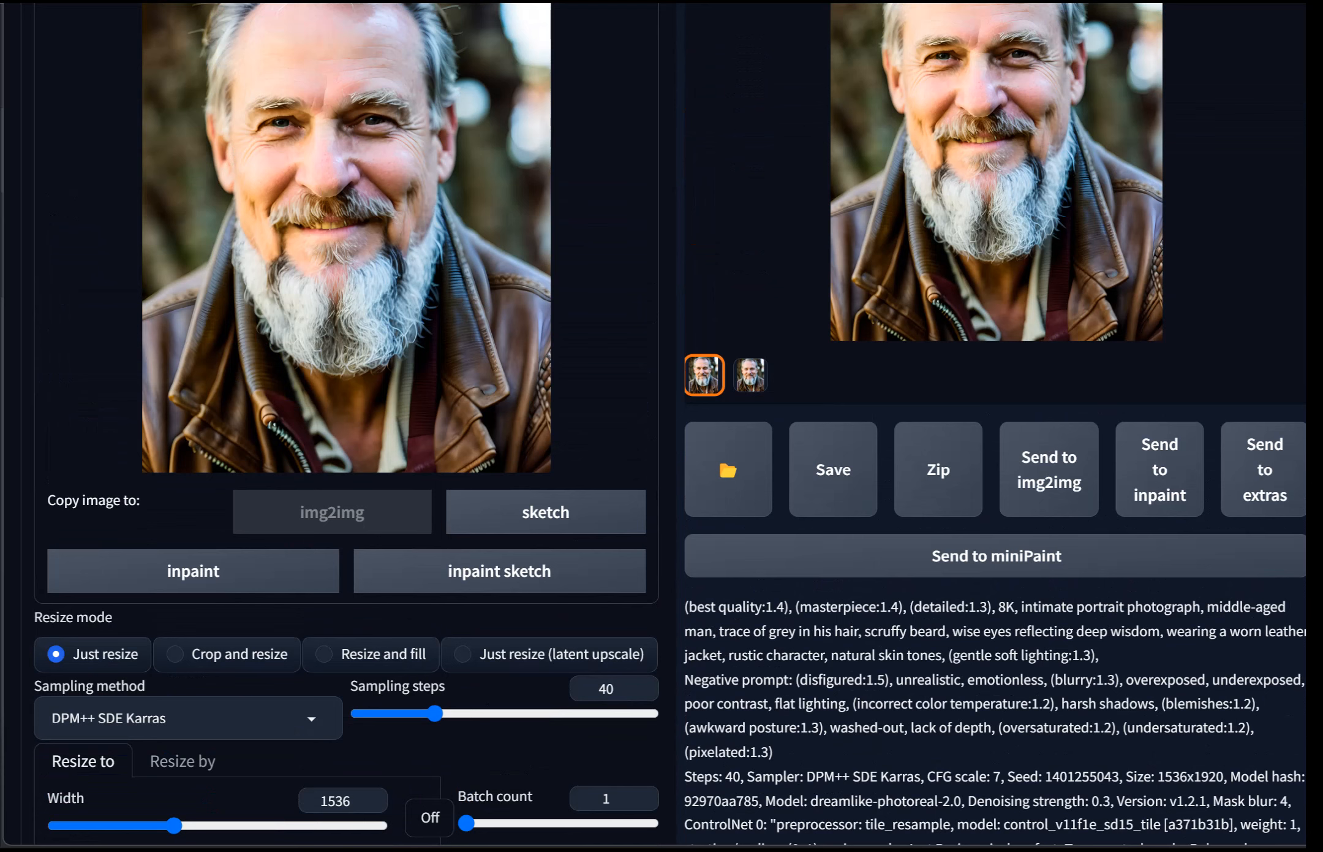
pyautogui.scroll(-9, 662, 429)
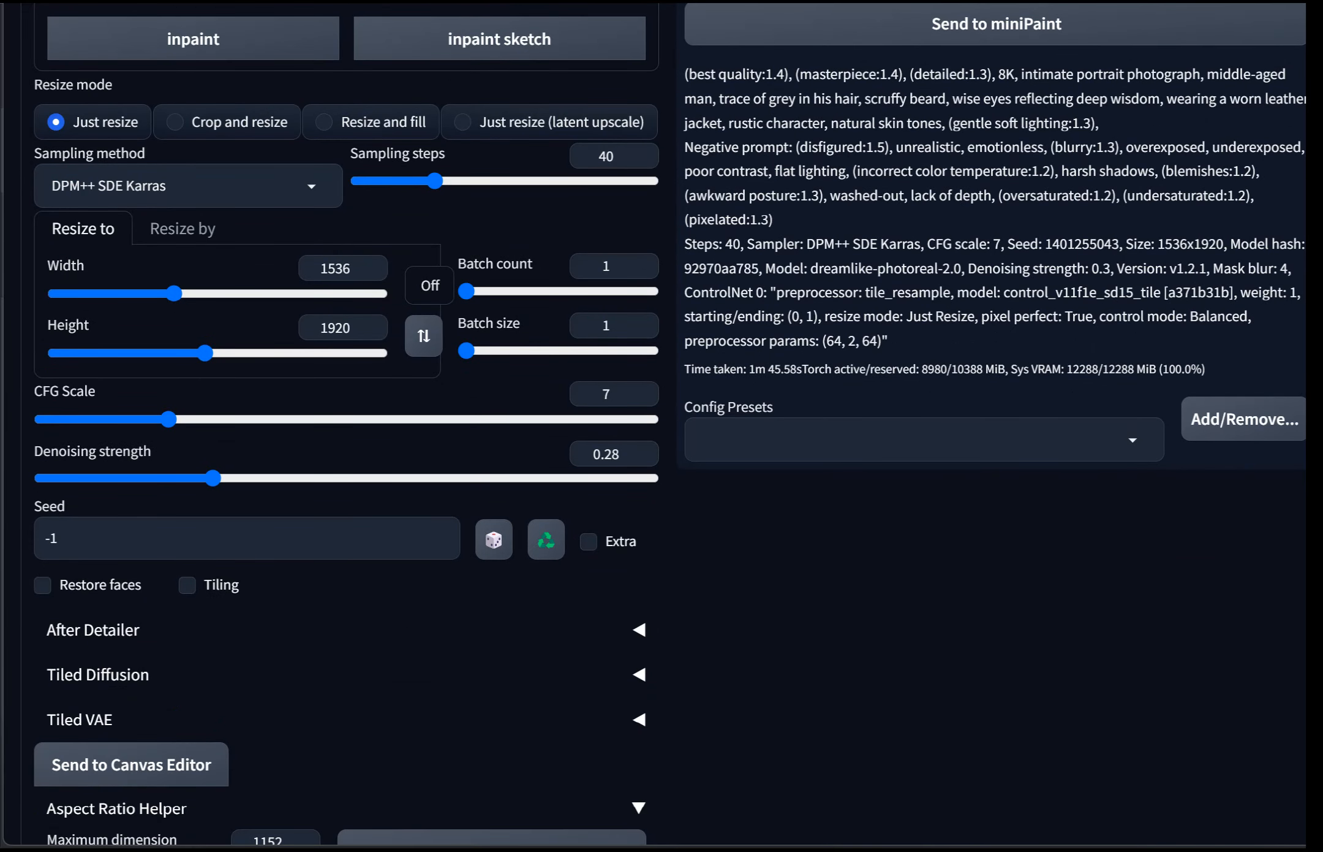
pyautogui.moveTo(213, 478); pyautogui.dragTo(250, 478)
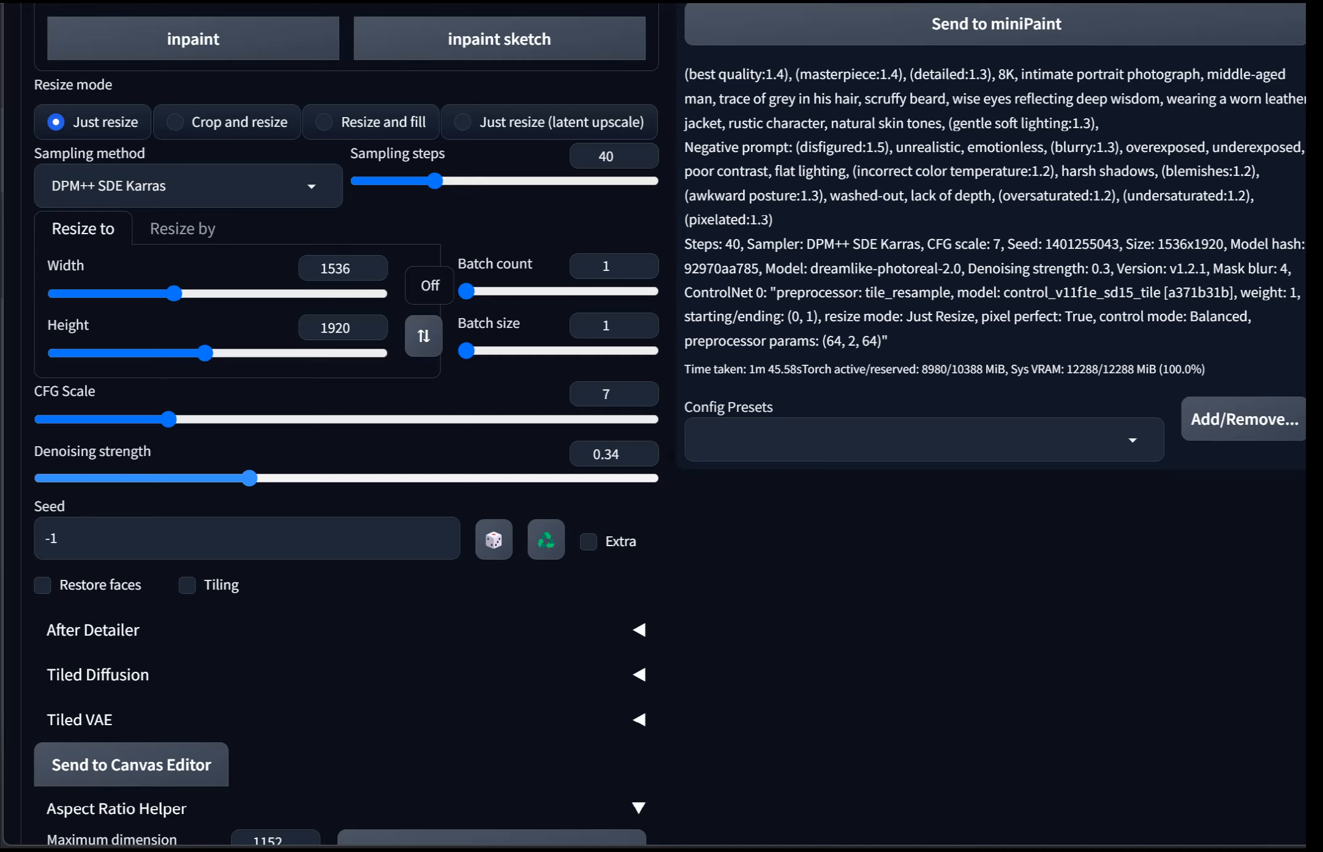
# Step: Disable ControlNet Unit 0 and collapse the ControlNet section
pyautogui.scroll(-15, 340, 423)
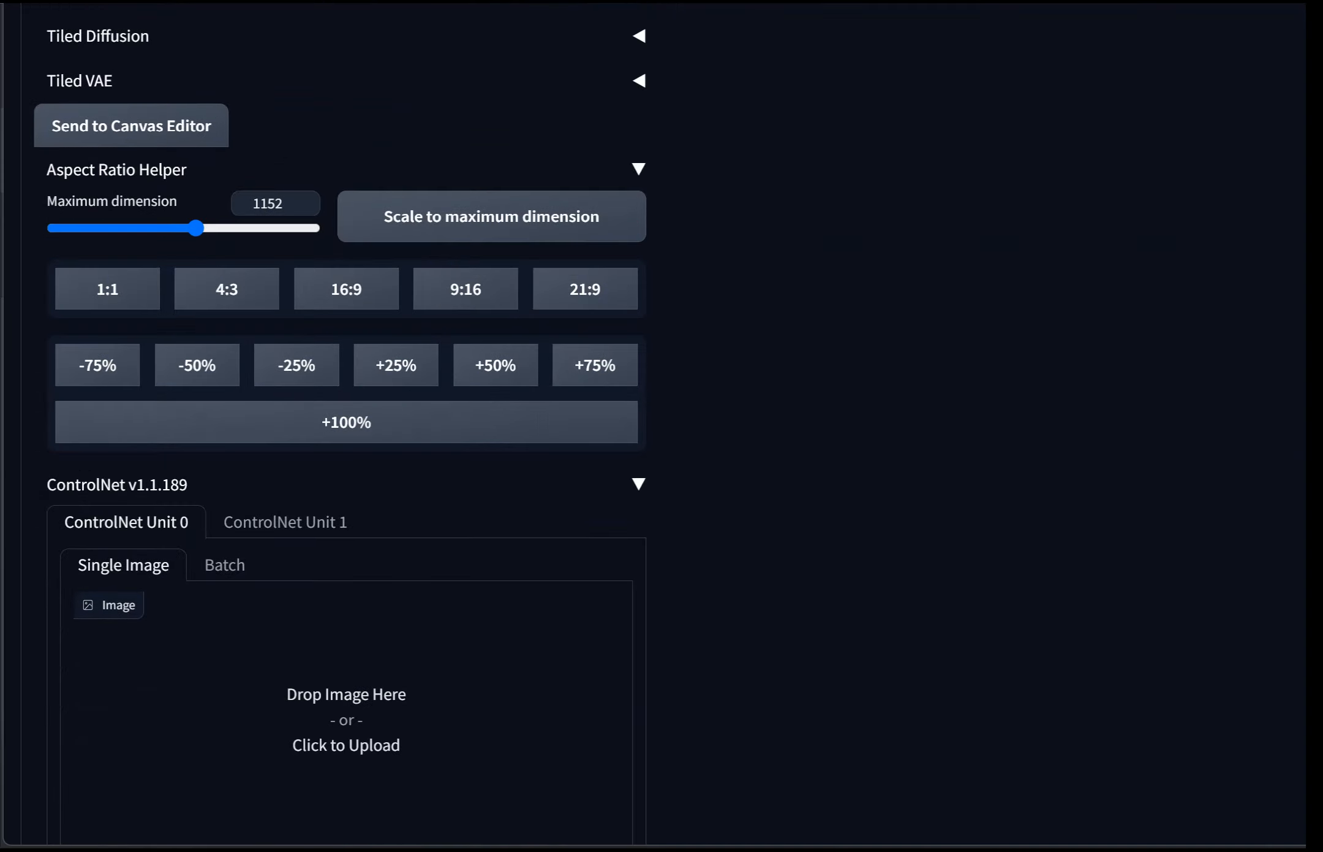
pyautogui.click(69, 324)
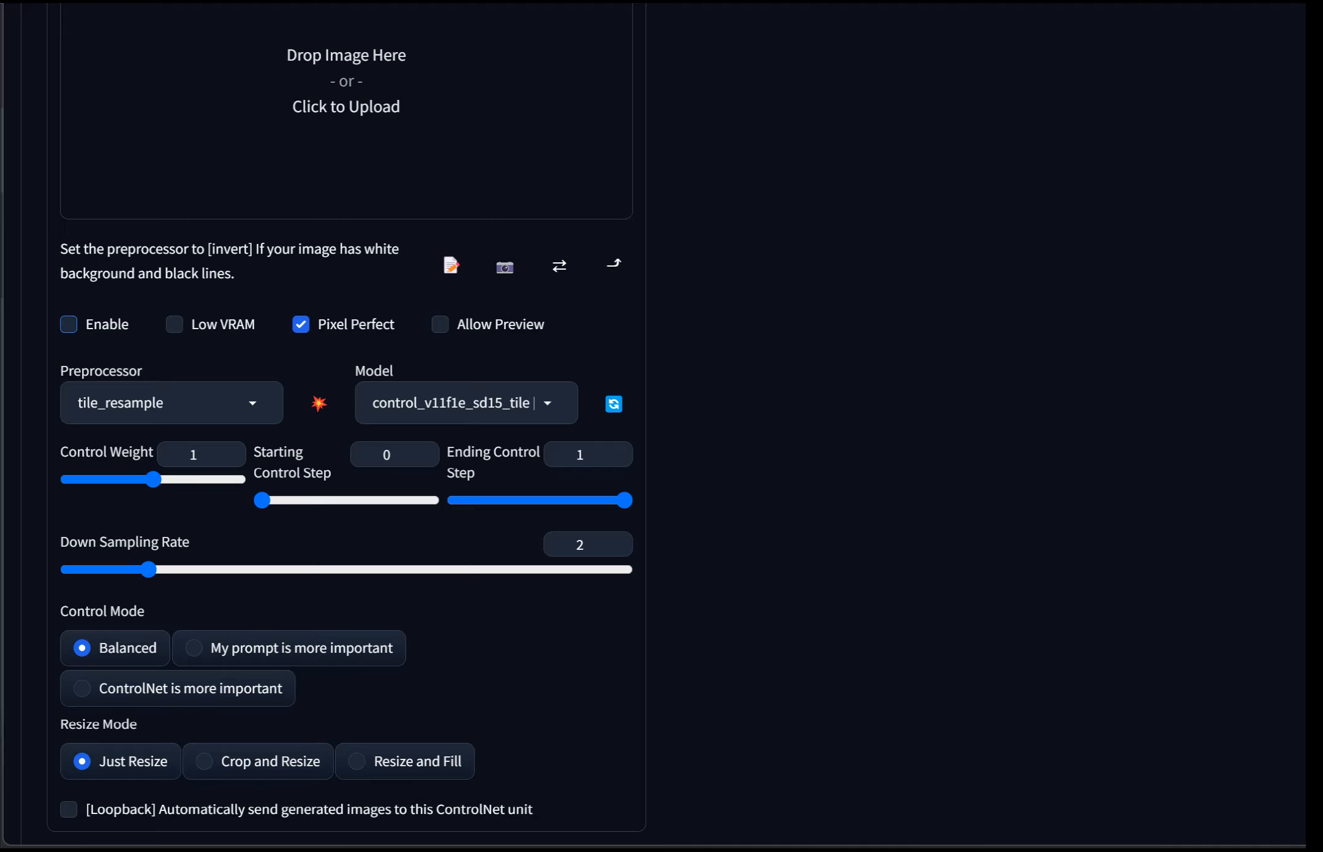
pyautogui.scroll(6, 68, 325)
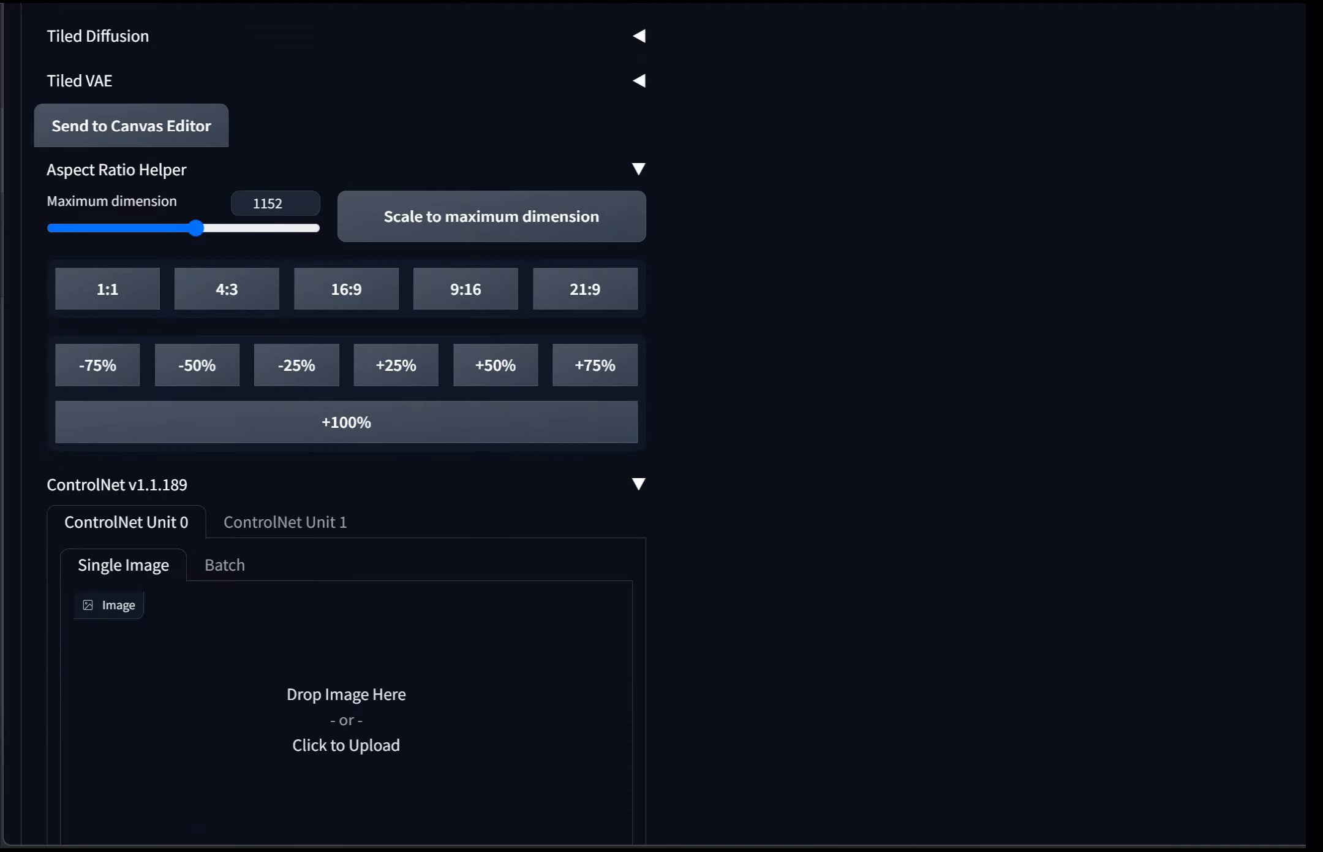
pyautogui.click(117, 482)
# Step: Enable Tiled Diffusion and choose 4x-UltraSharp as its upscaler
pyautogui.scroll(4, 202, 285)
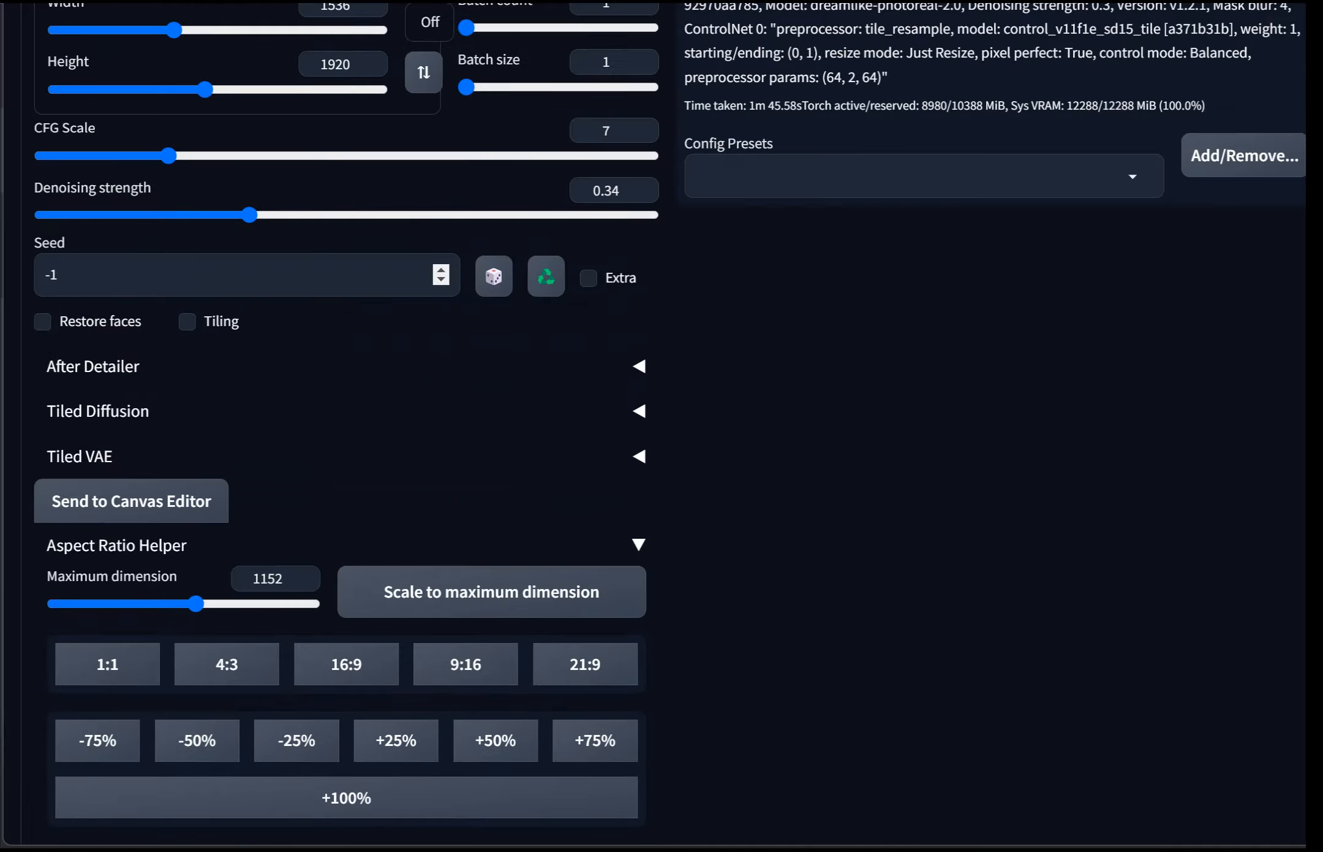
pyautogui.click(134, 411)
pyautogui.click(55, 454)
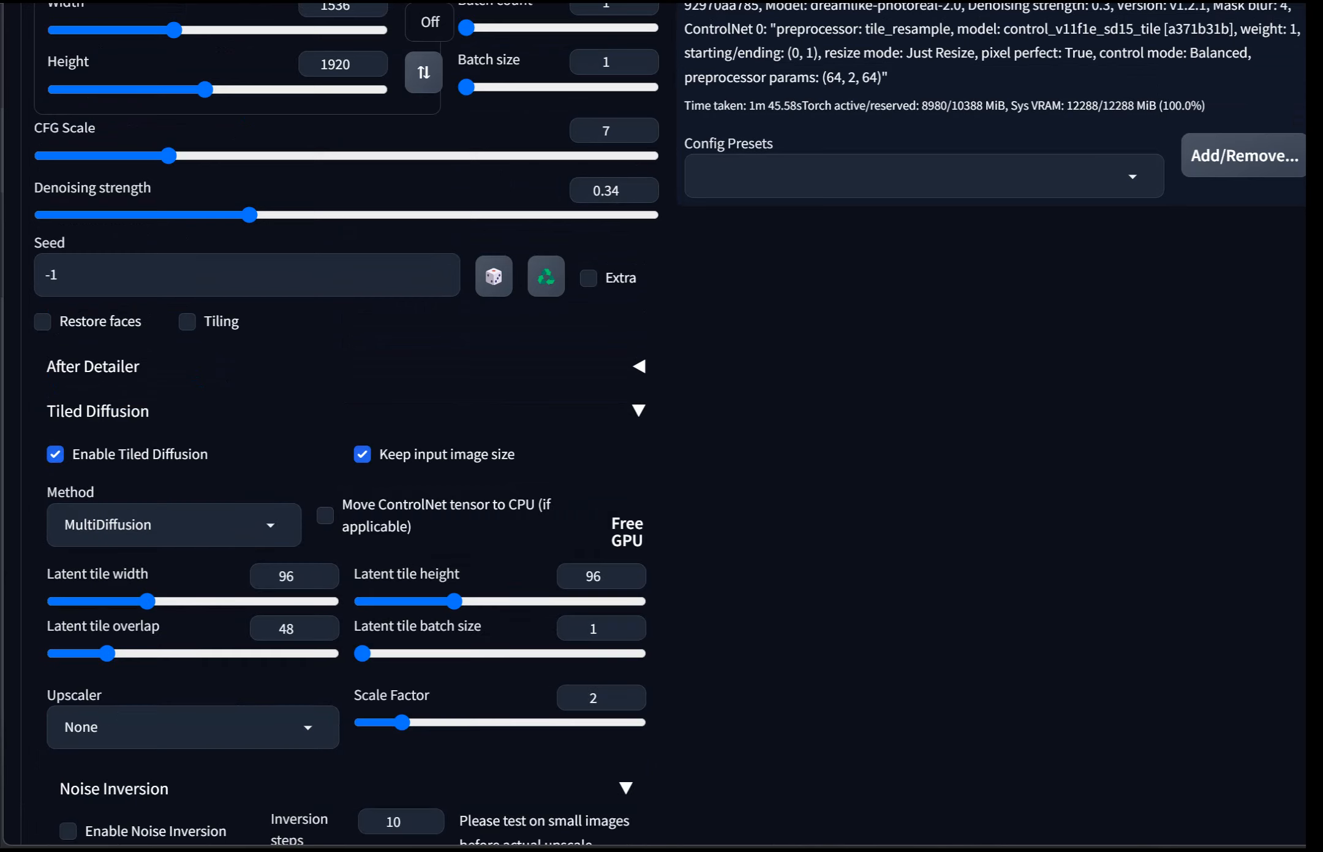
pyautogui.click(192, 728)
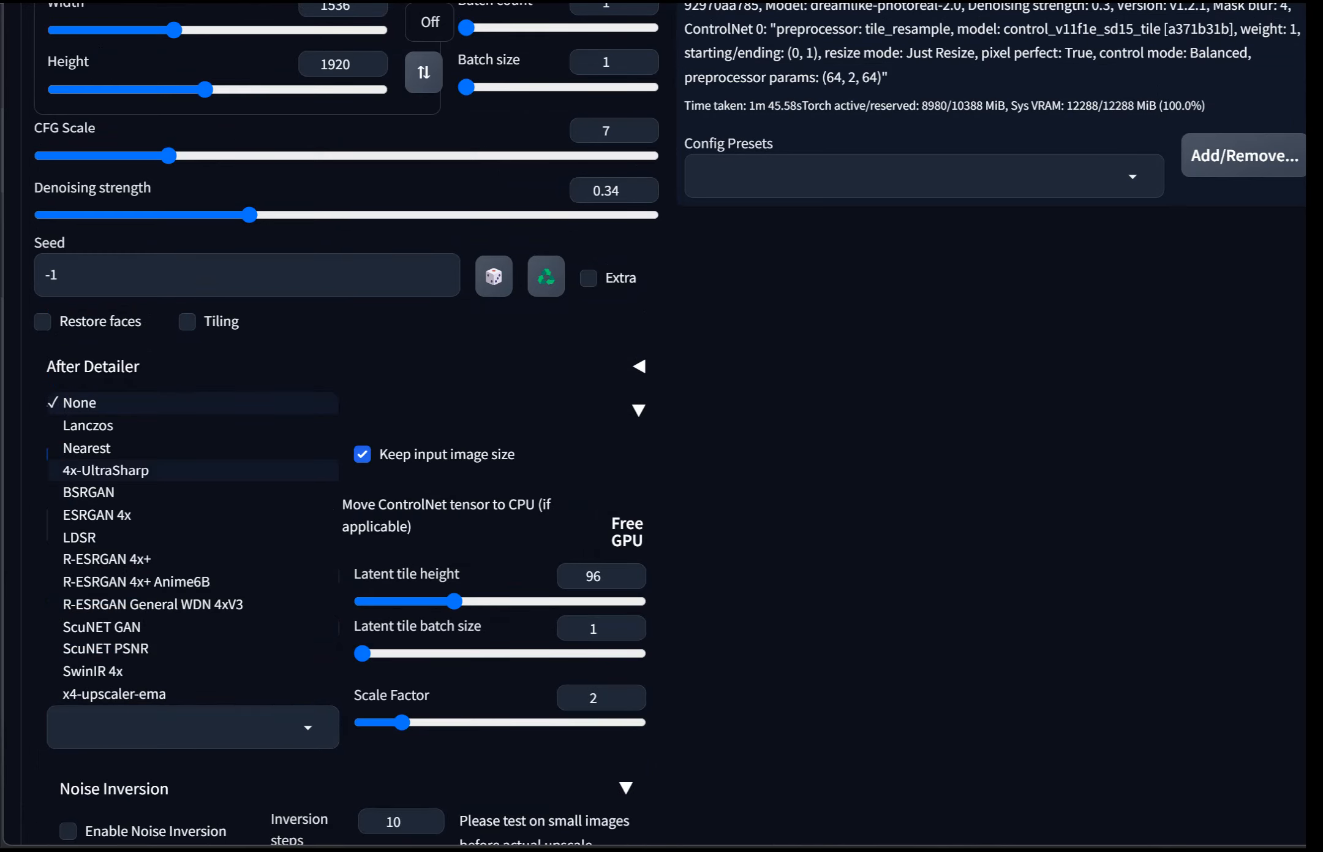
pyautogui.click(105, 470)
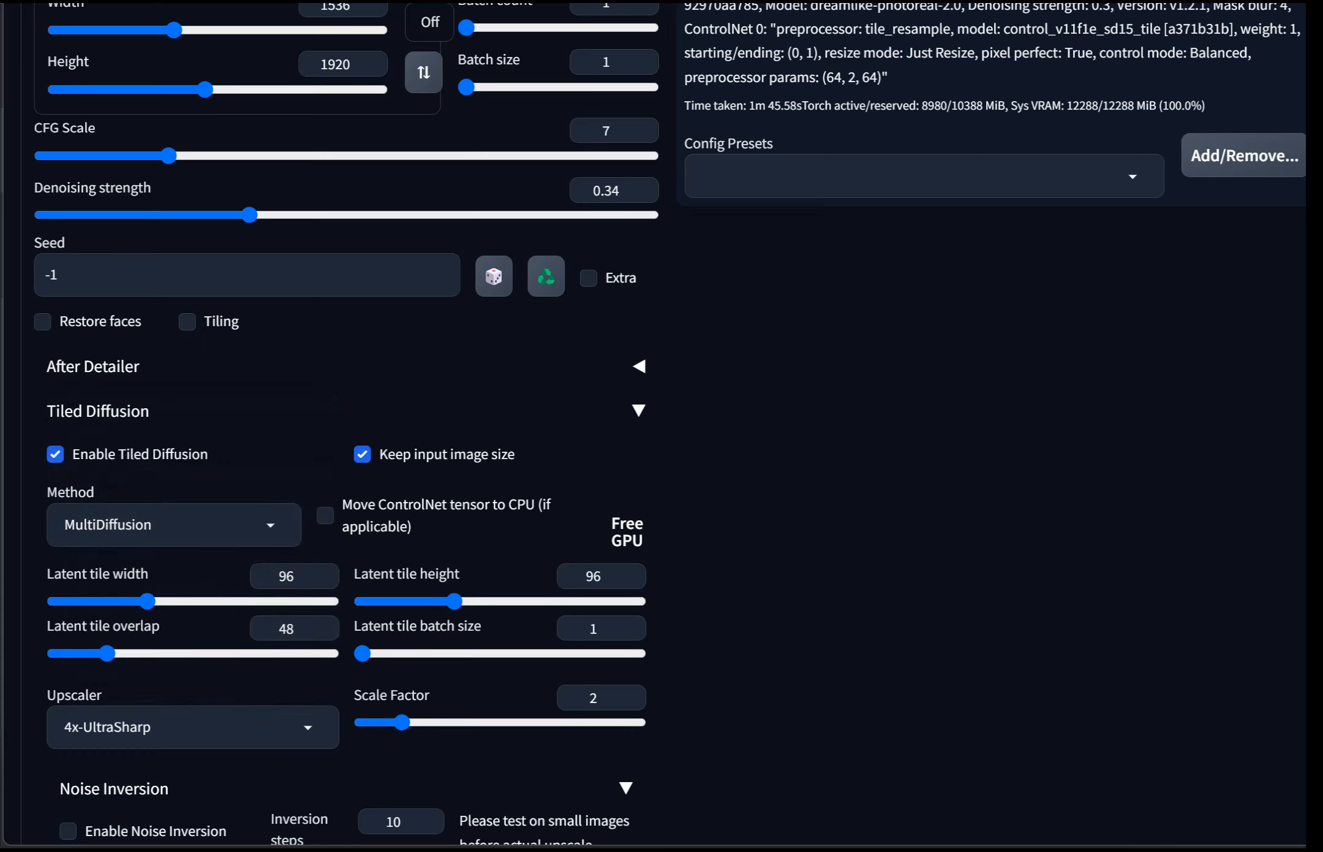
pyautogui.scroll(-5, 151, 727)
pyautogui.scroll(5, 150, 726)
# Step: Collapse Tiled Diffusion, then enable Tiled VAE and collapse its section
pyautogui.click(98, 411)
pyautogui.click(80, 456)
pyautogui.click(55, 499)
pyautogui.click(79, 456)
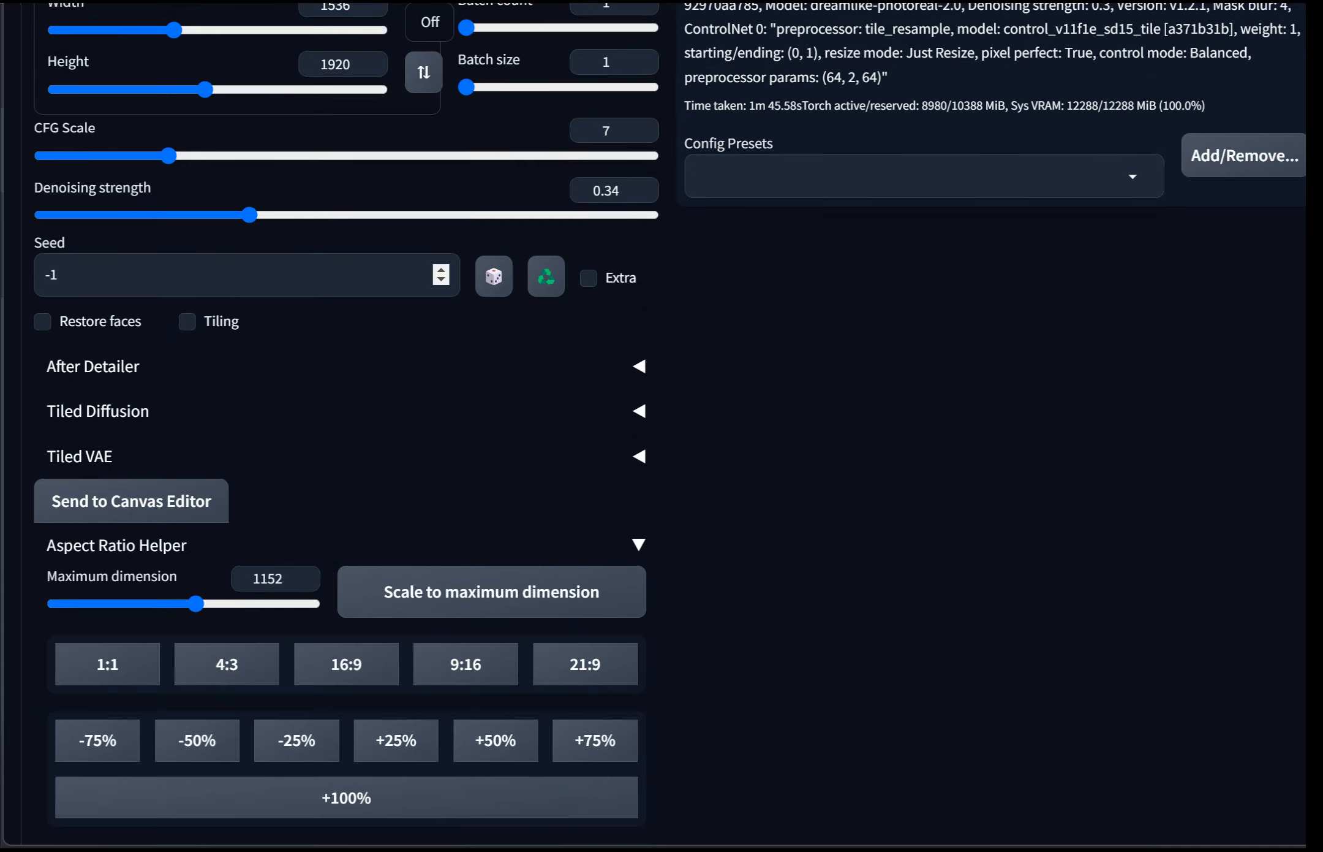
# Step: Set the denoising strength to 0.4 and recheck the Tiled Diffusion settings
pyautogui.scroll(1, 153, 327)
pyautogui.moveTo(249, 321); pyautogui.dragTo(285, 322)
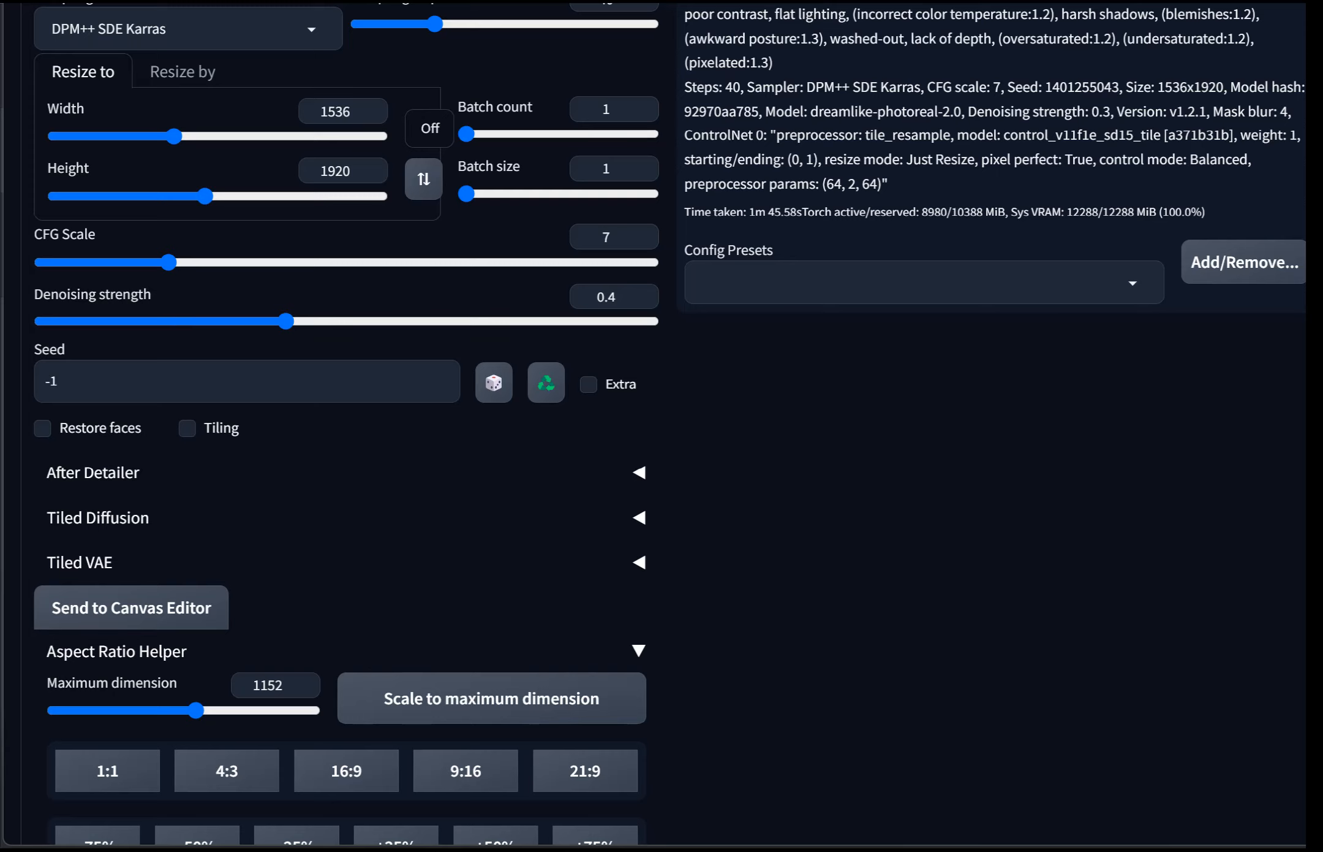
pyautogui.scroll(-2, 346, 429)
pyautogui.click(603, 411)
pyautogui.scroll(-2, 601, 579)
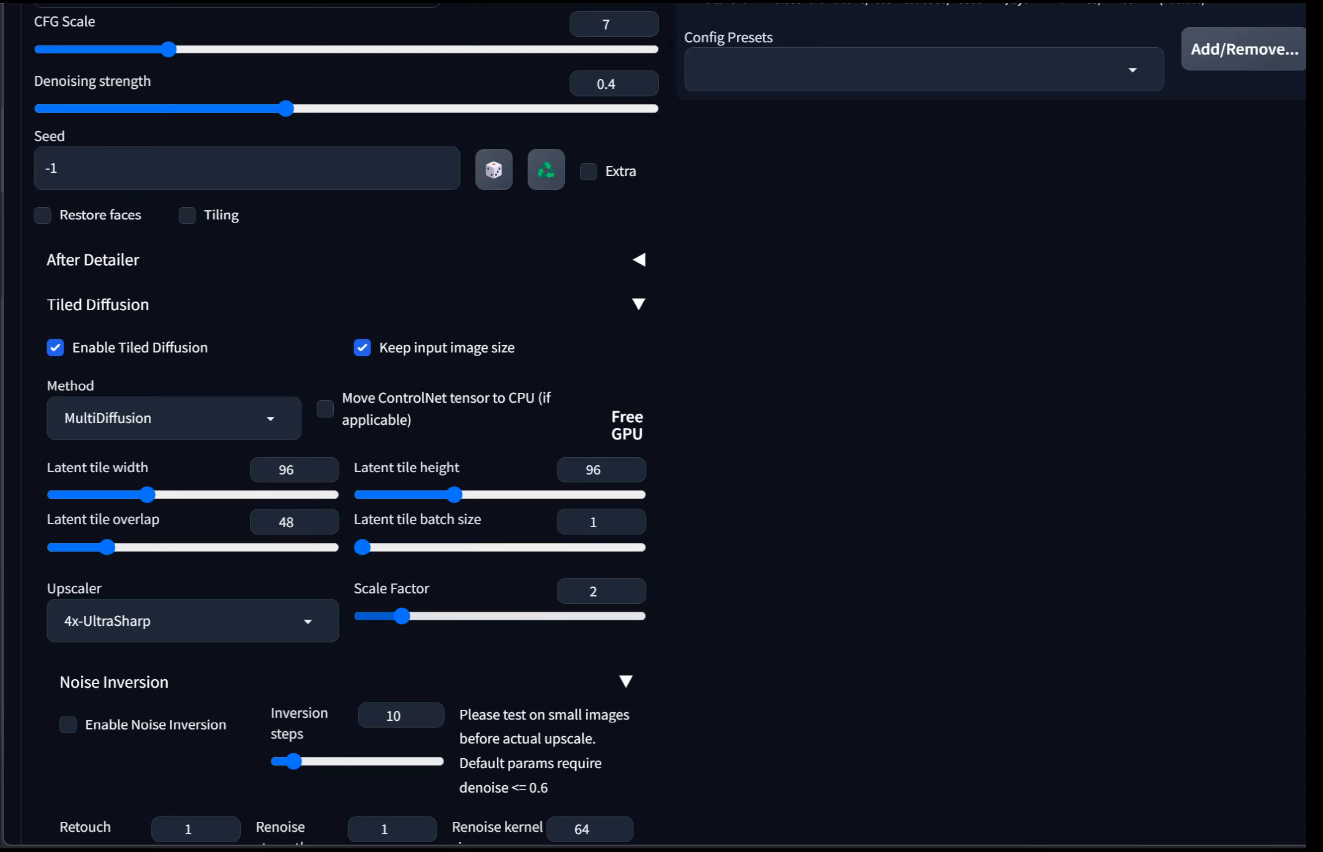
pyautogui.scroll(2, 368, 429)
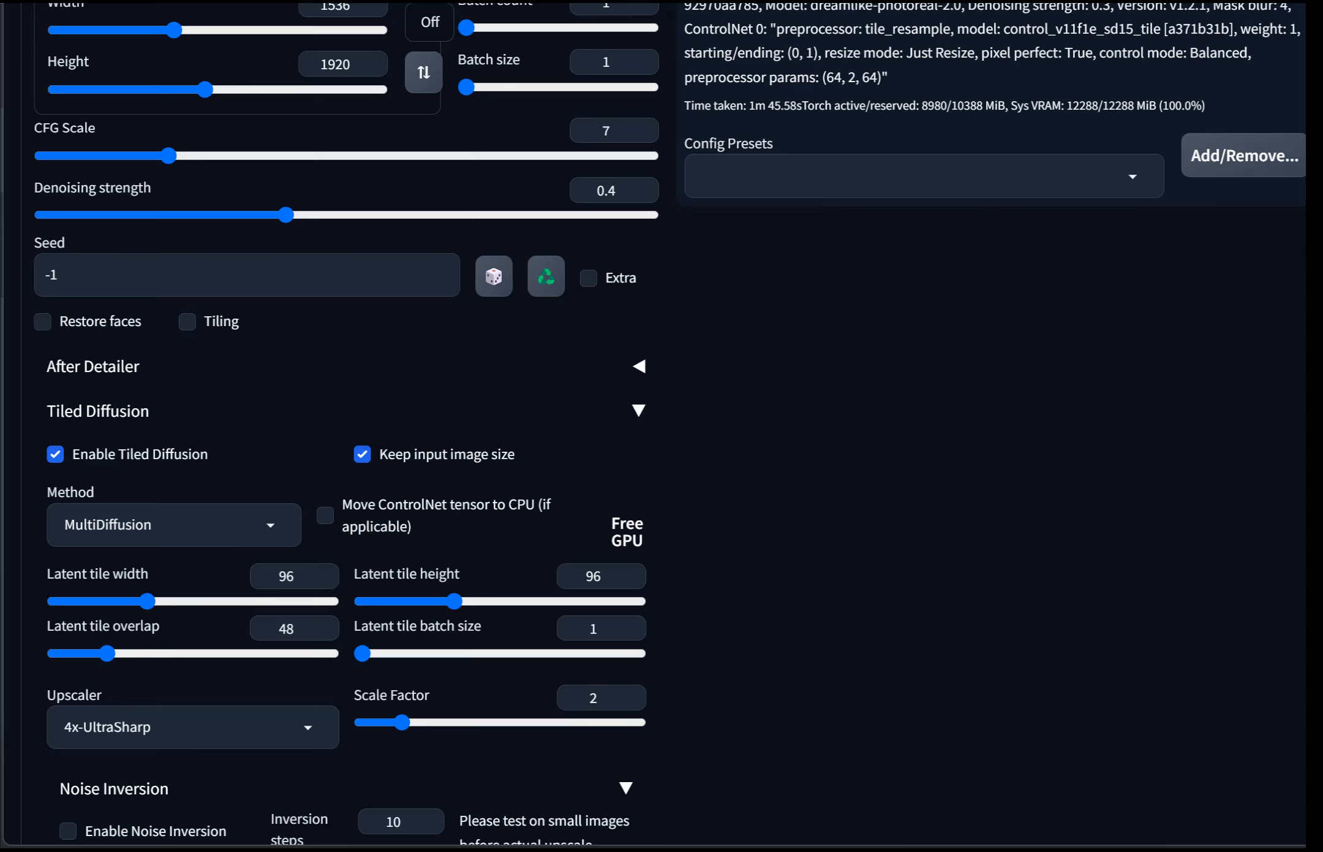
pyautogui.scroll(2, 371, 65)
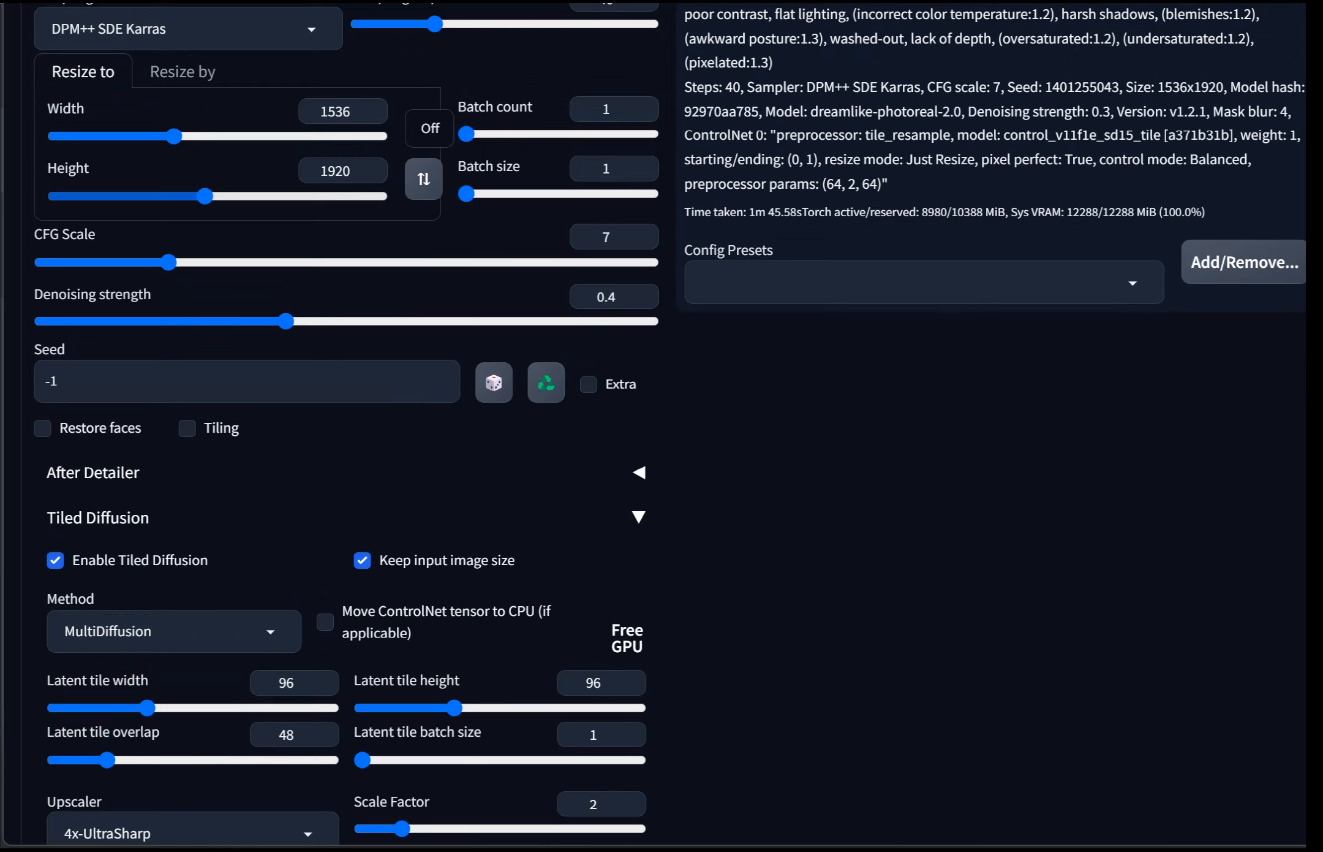
pyautogui.scroll(-1, 638, 411)
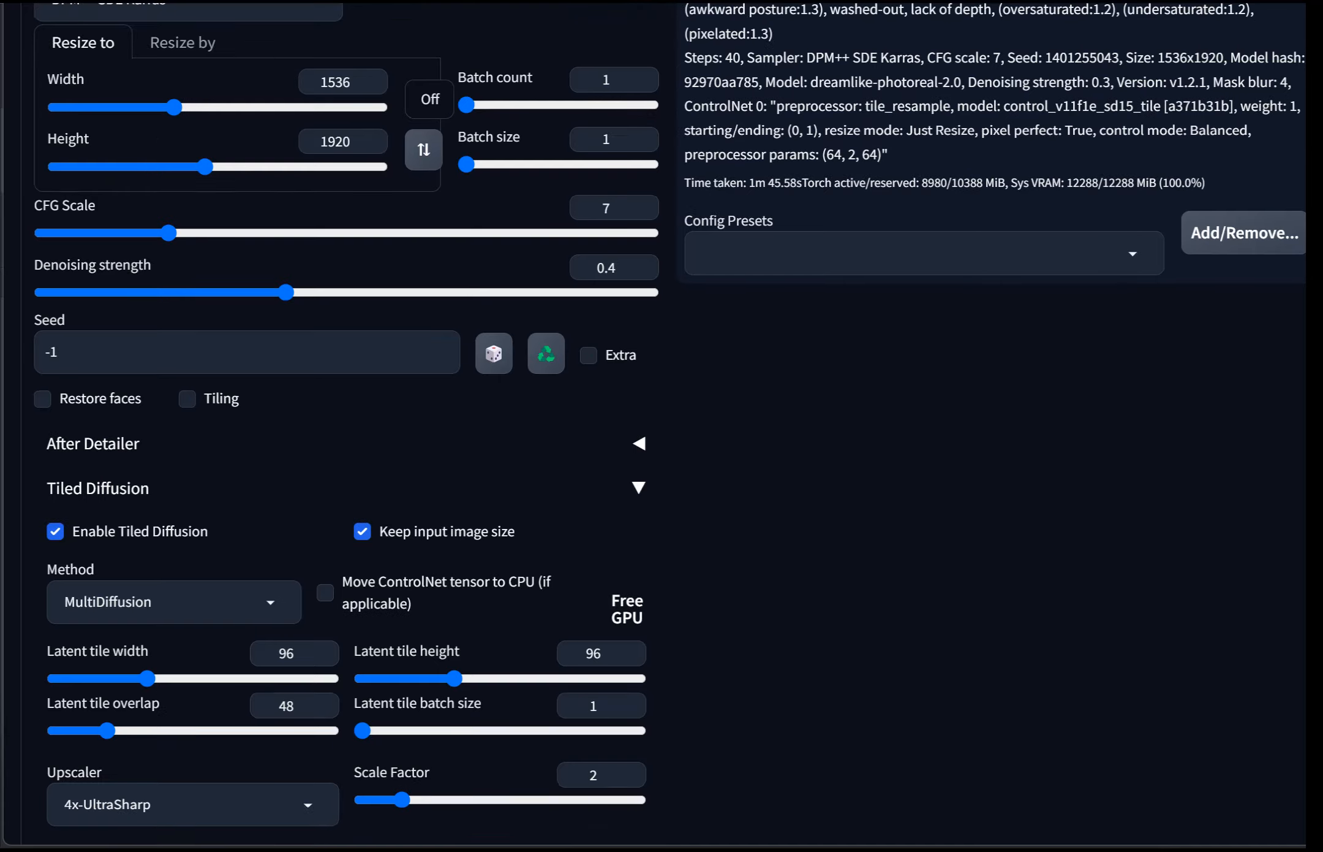
pyautogui.click(638, 411)
# Step: Generate the tiled-diffusion upscale of the portrait
pyautogui.scroll(1, 638, 411)
pyautogui.scroll(15, 662, 423)
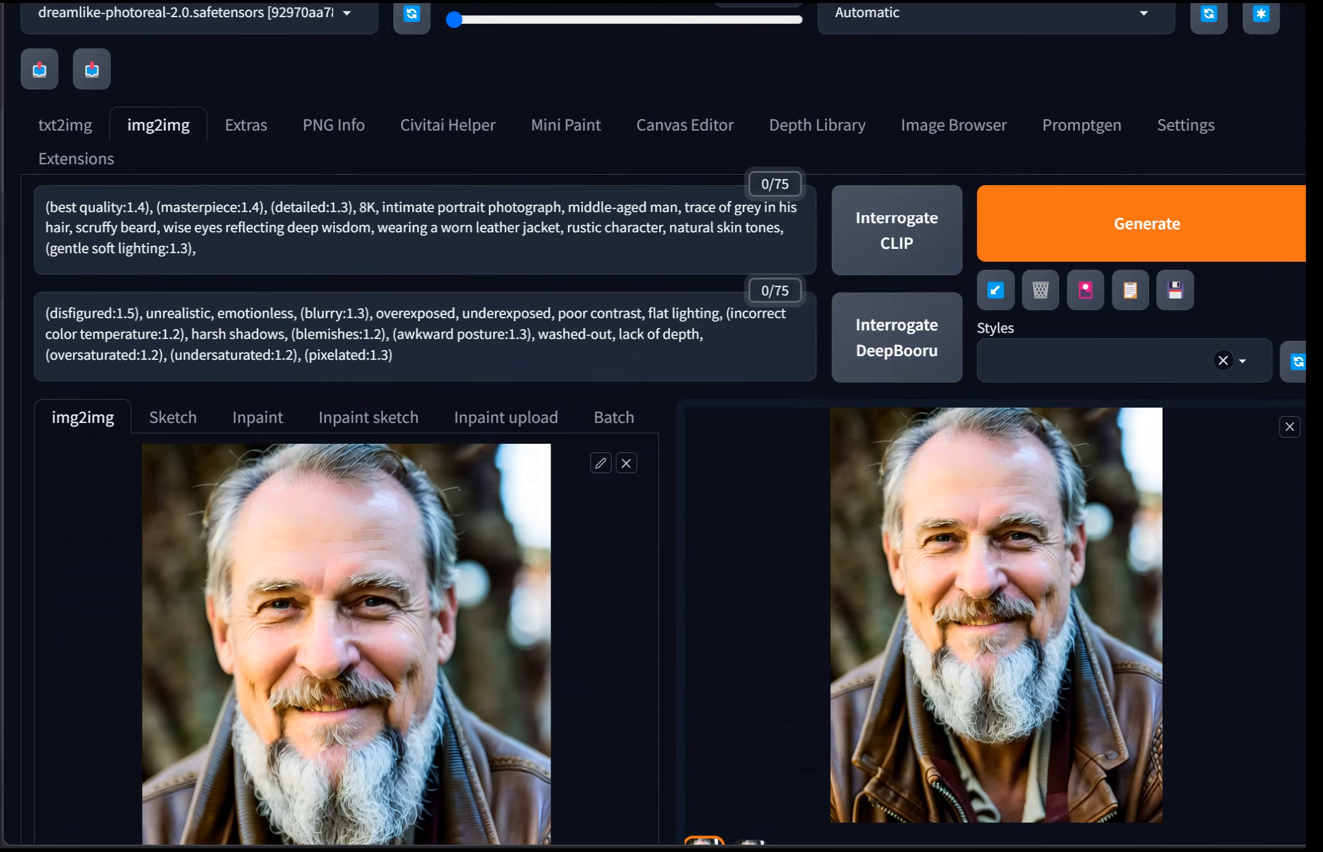
pyautogui.click(1147, 224)
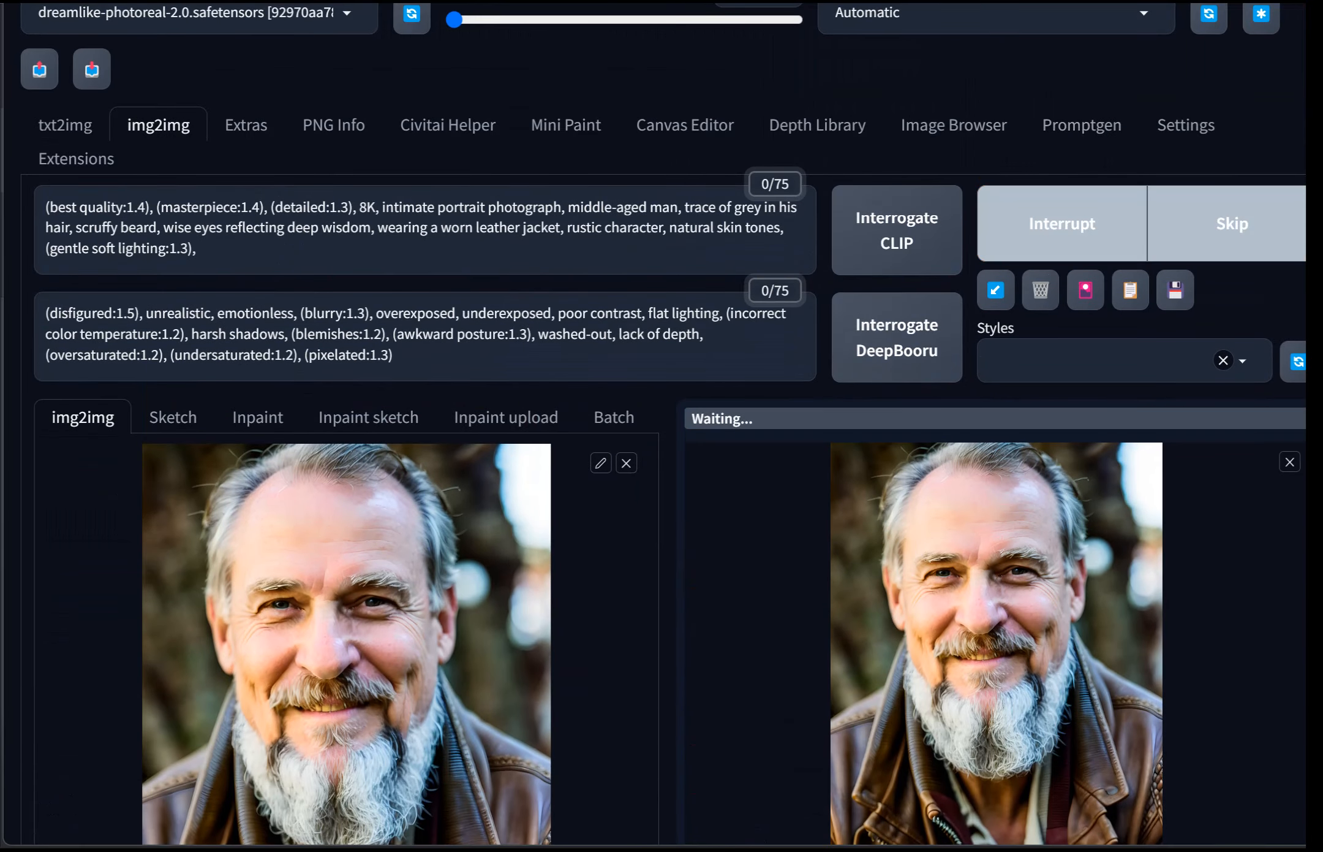
pyautogui.scroll(-3, 1147, 224)
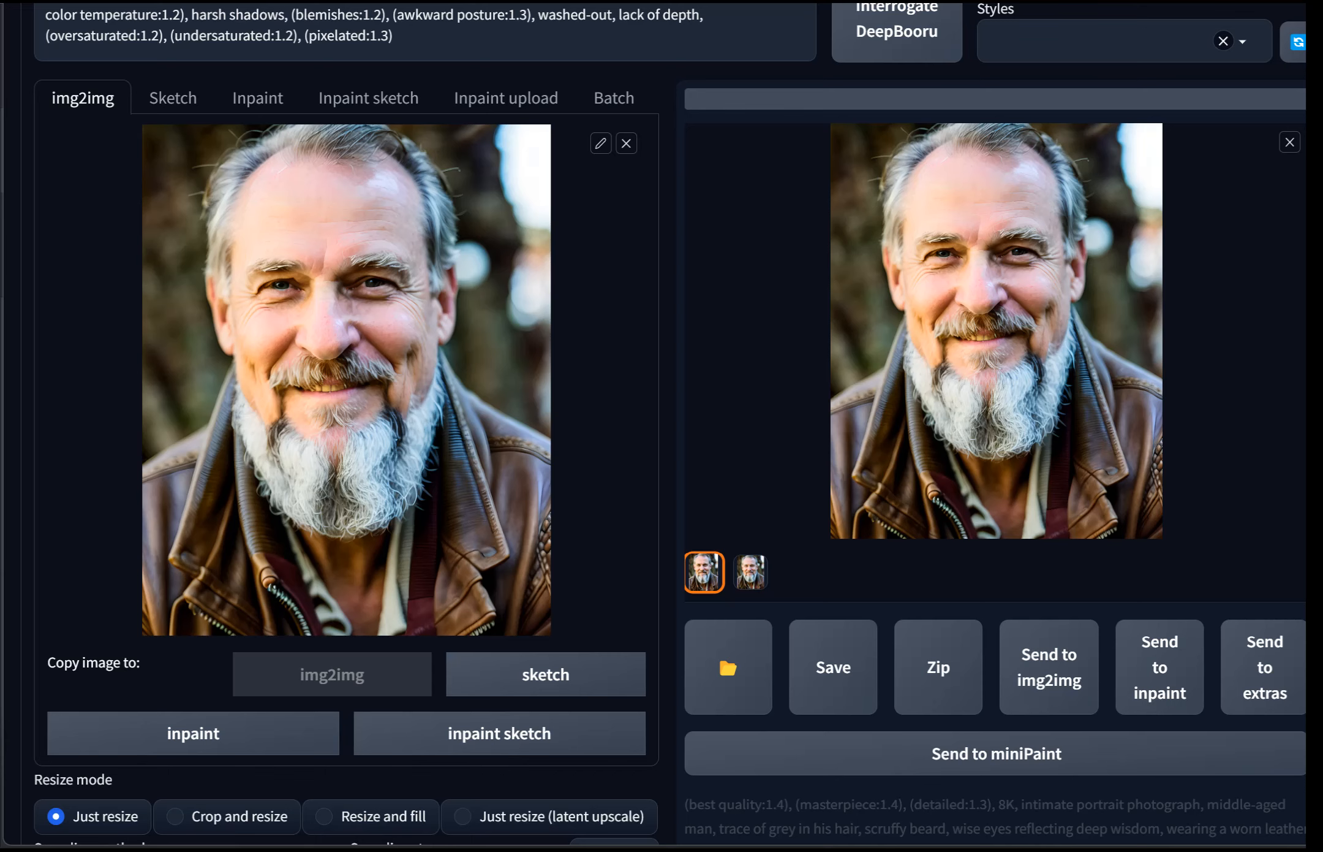
# Step: Switch to the webui-user.bat console window and move it to watch the upscaling progress
pyautogui.hotkey('alt', 'Tab')
pyautogui.moveTo(0, 0); pyautogui.dragTo(549, 117)
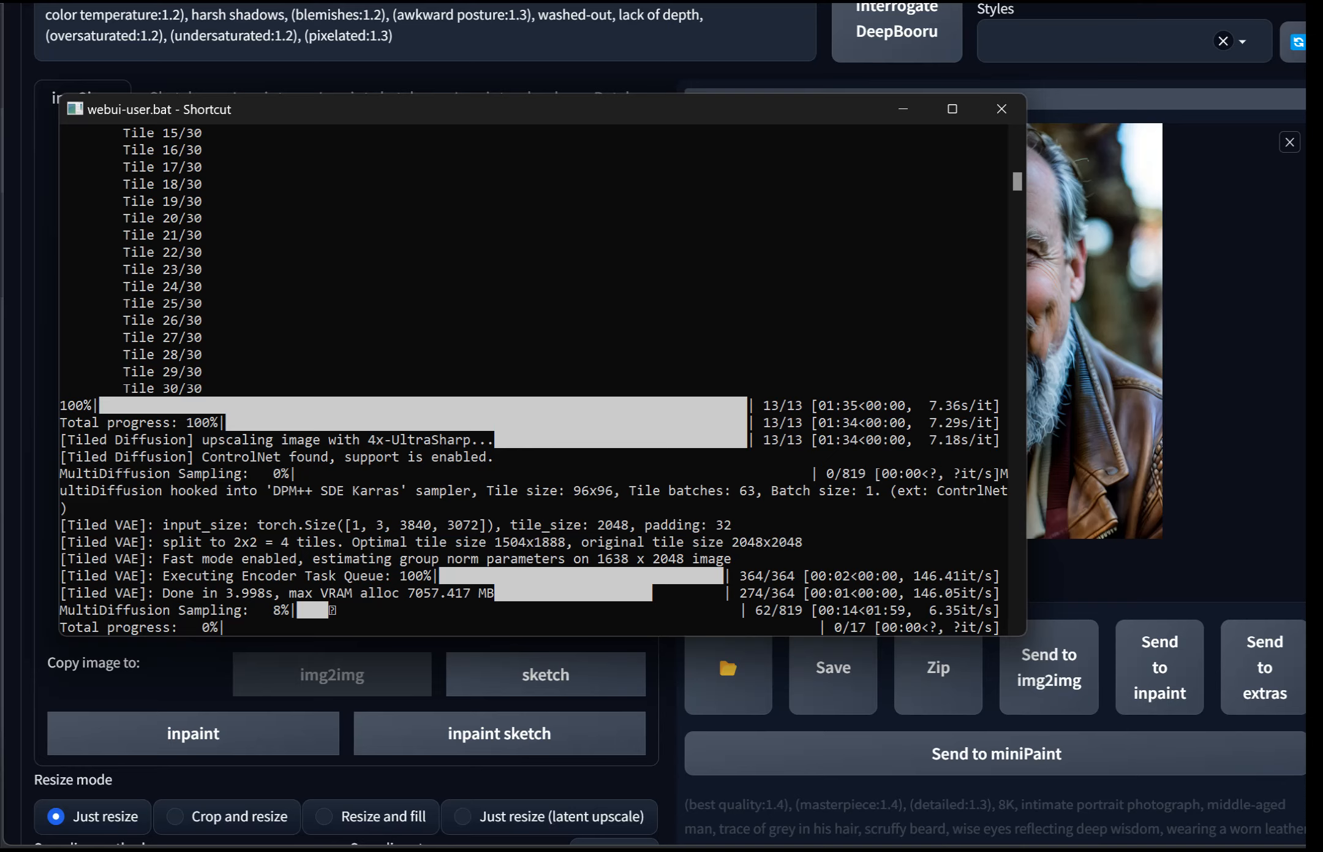
pyautogui.moveTo(579, 112); pyautogui.dragTo(686, 246)
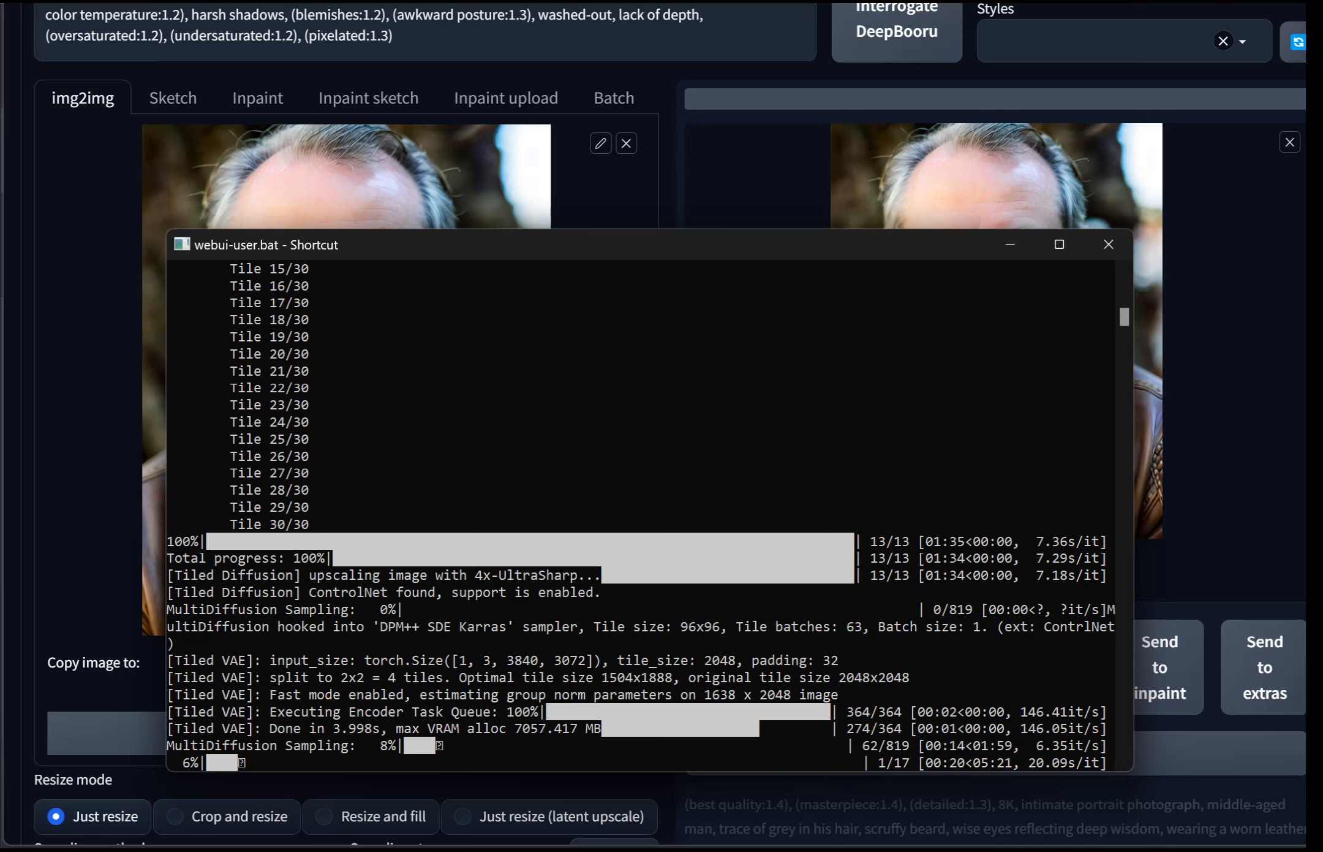
# Step: Minimize the console window and follow the tiled upscale's progress in the img2img output panel
pyautogui.scroll(3, 641, 515)
pyautogui.scroll(5, 91, 552)
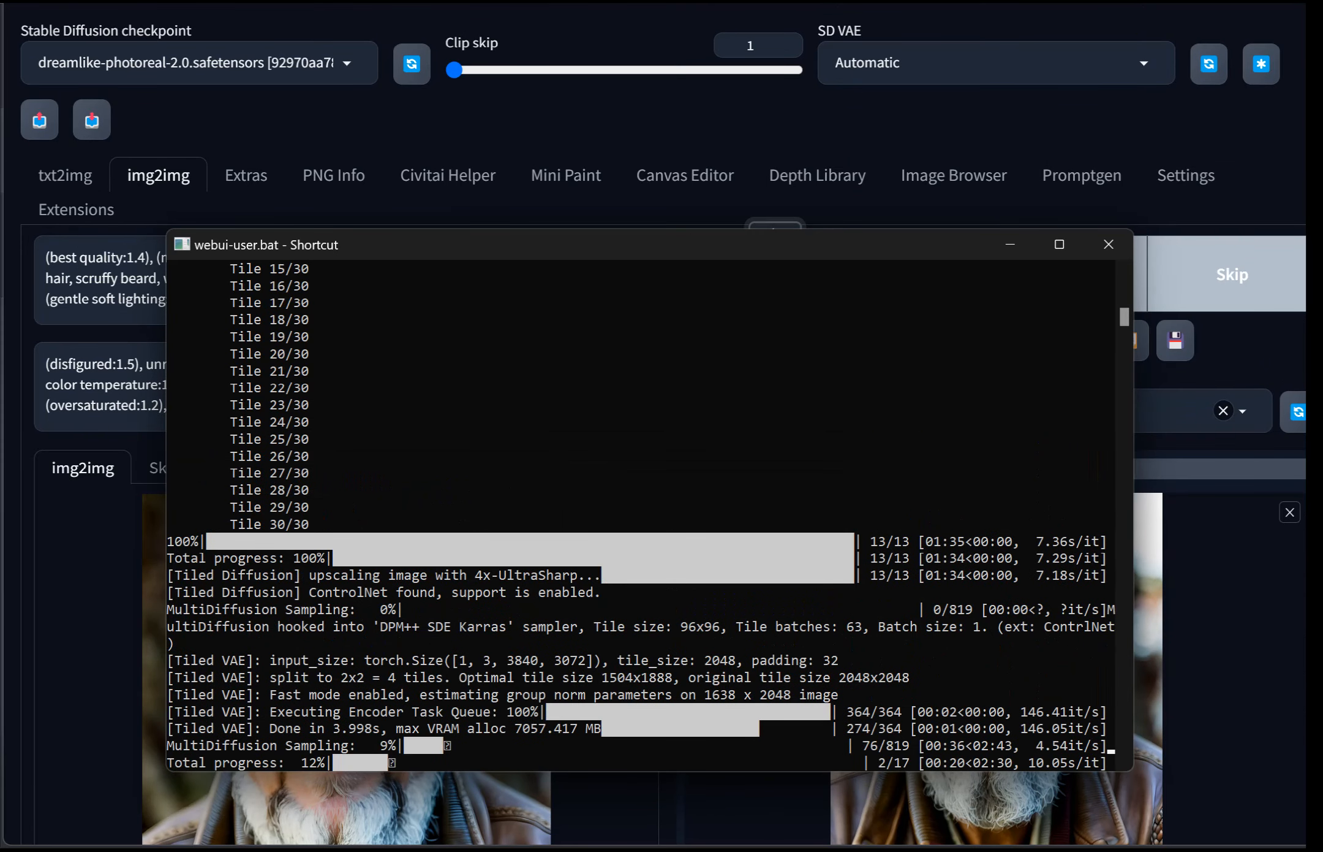
pyautogui.click(1010, 244)
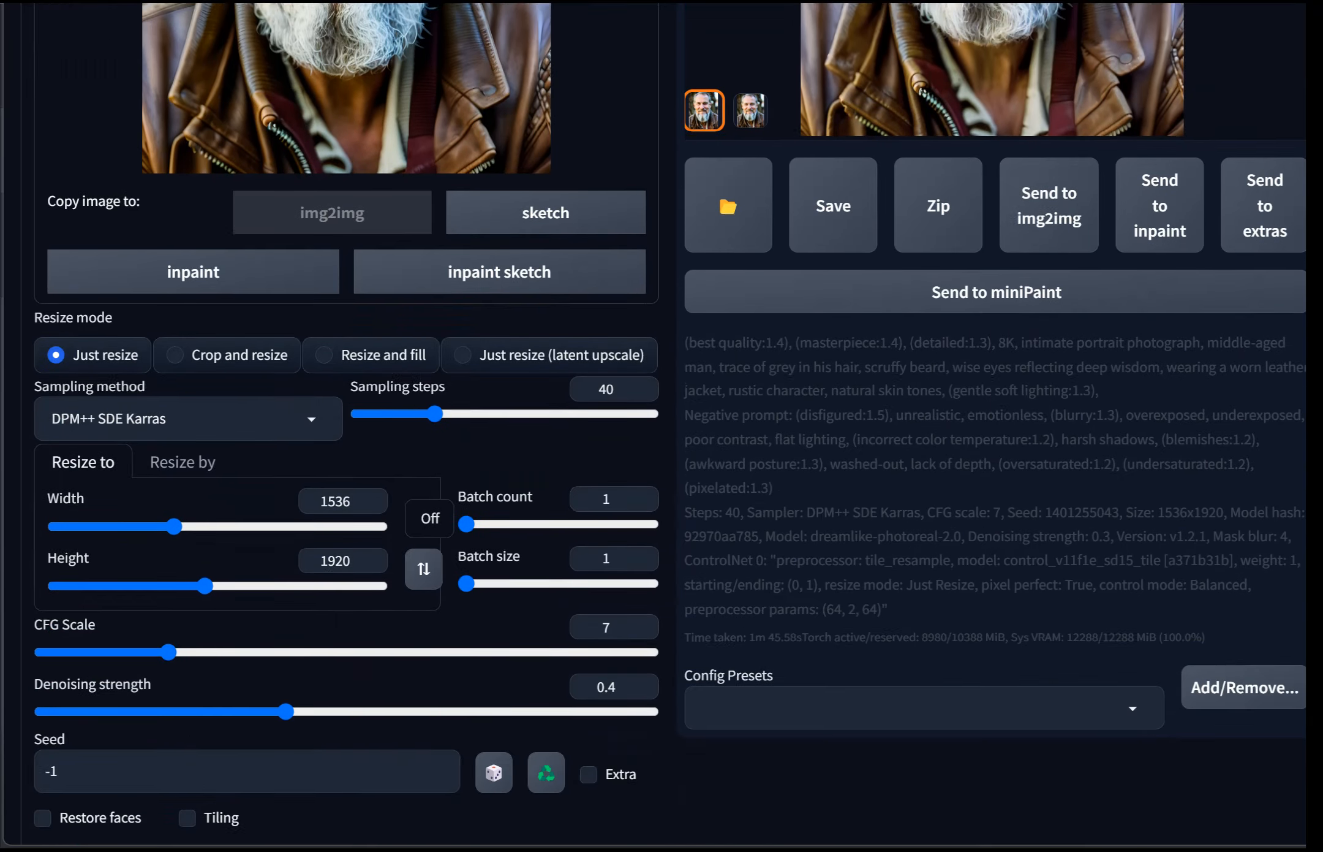
pyautogui.scroll(-1, 670, 423)
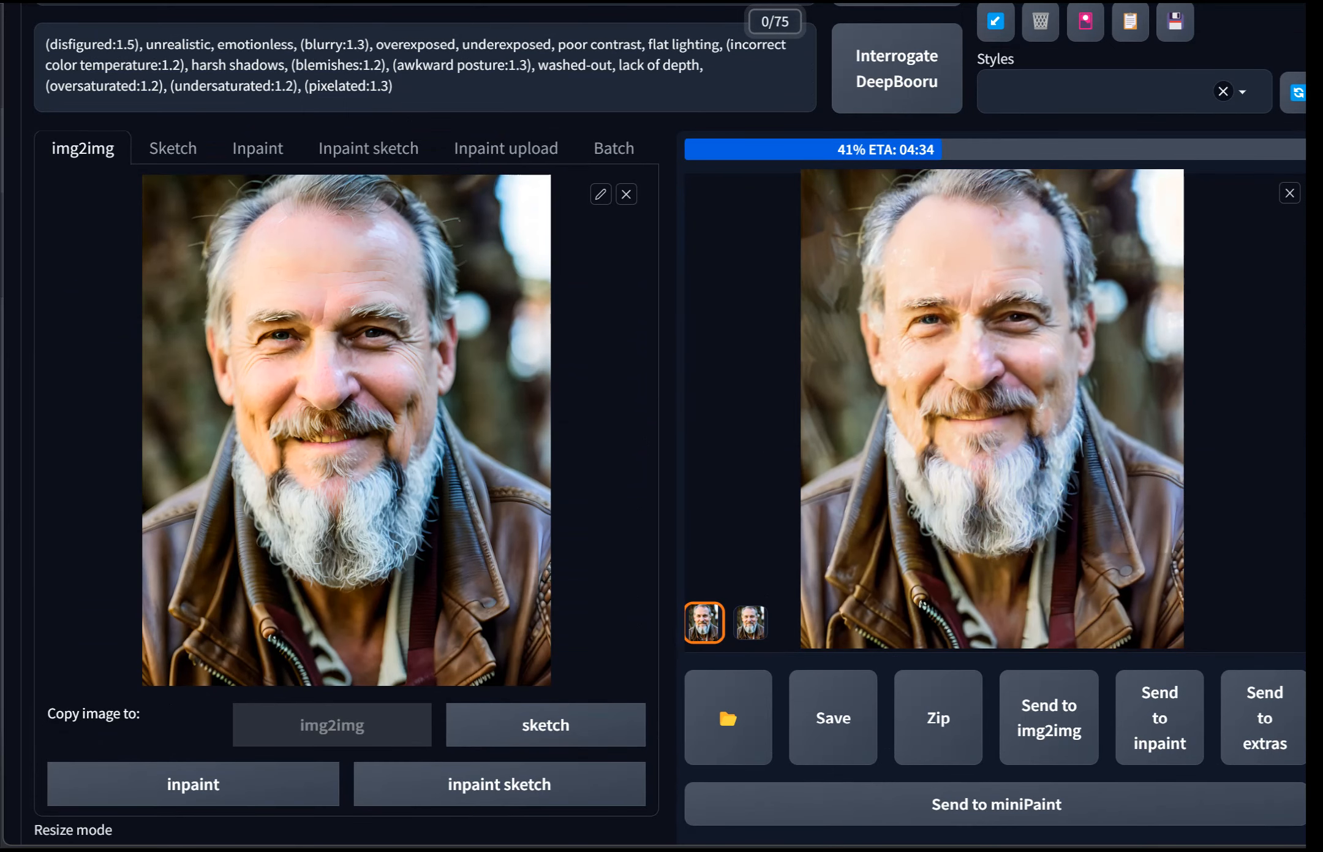
pyautogui.scroll(-8, 670, 422)
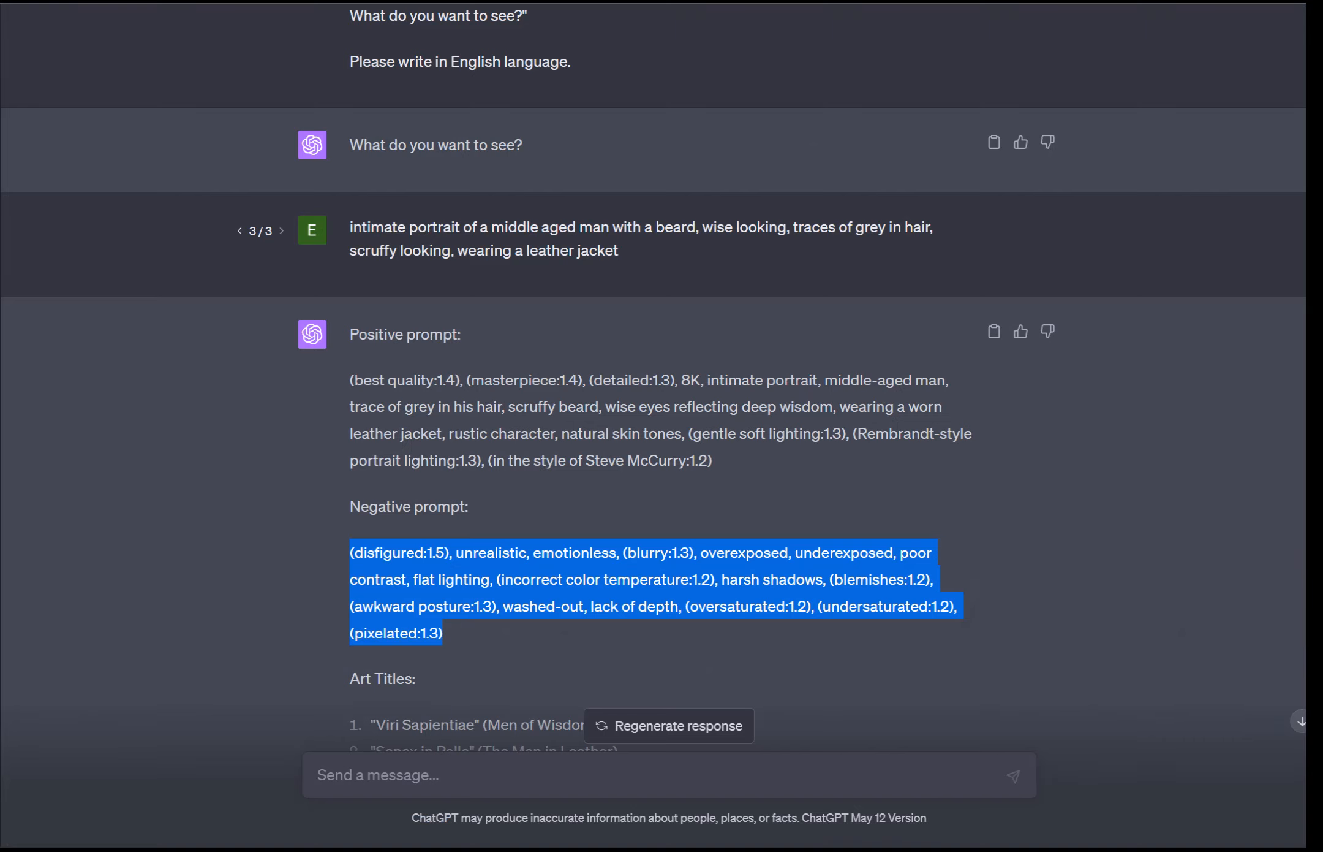
# Step: Switch to ChatGPT and review the earlier conversation's positive and negative prompts for the portrait
pyautogui.scroll(-3, 653, 368)
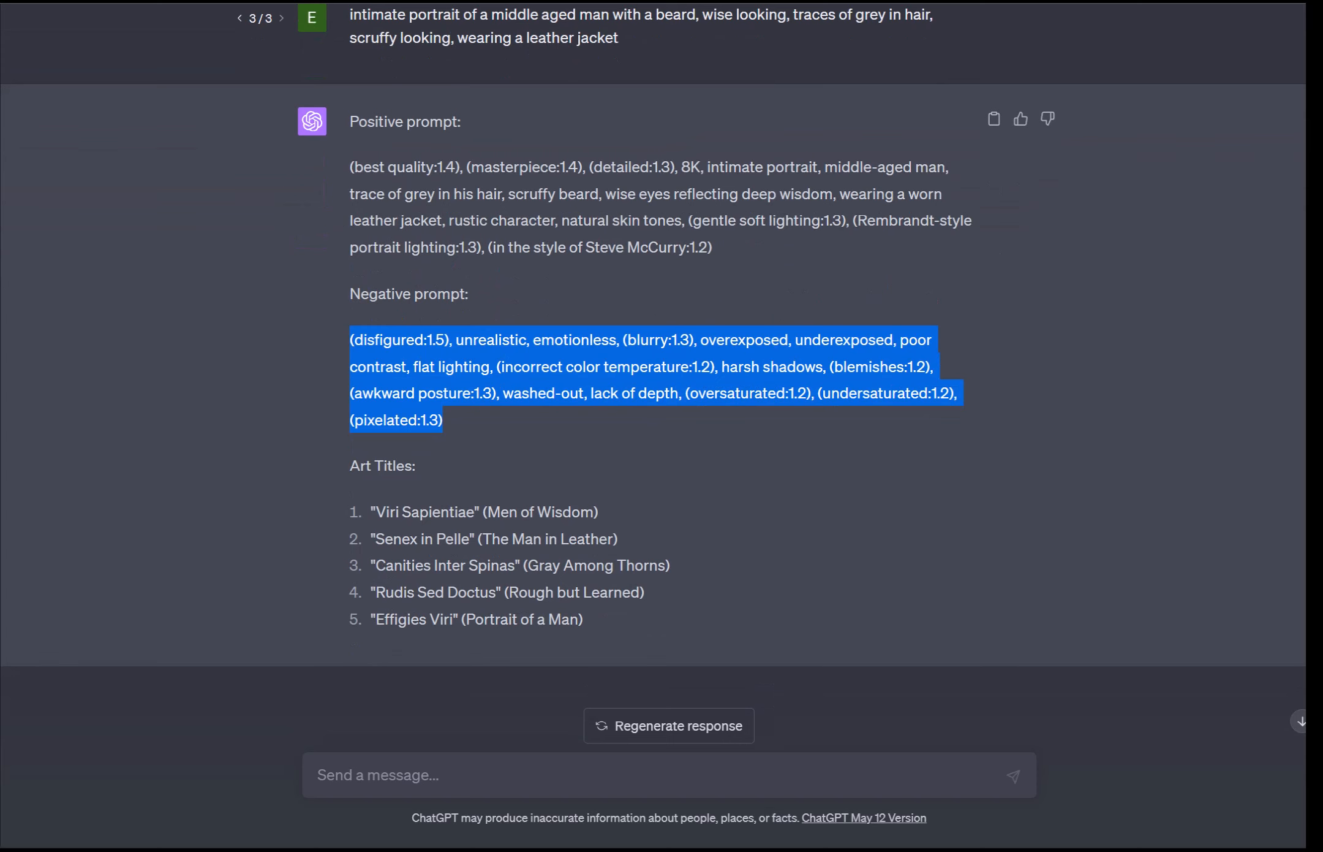
pyautogui.scroll(3, 653, 367)
pyautogui.scroll(-2, 653, 367)
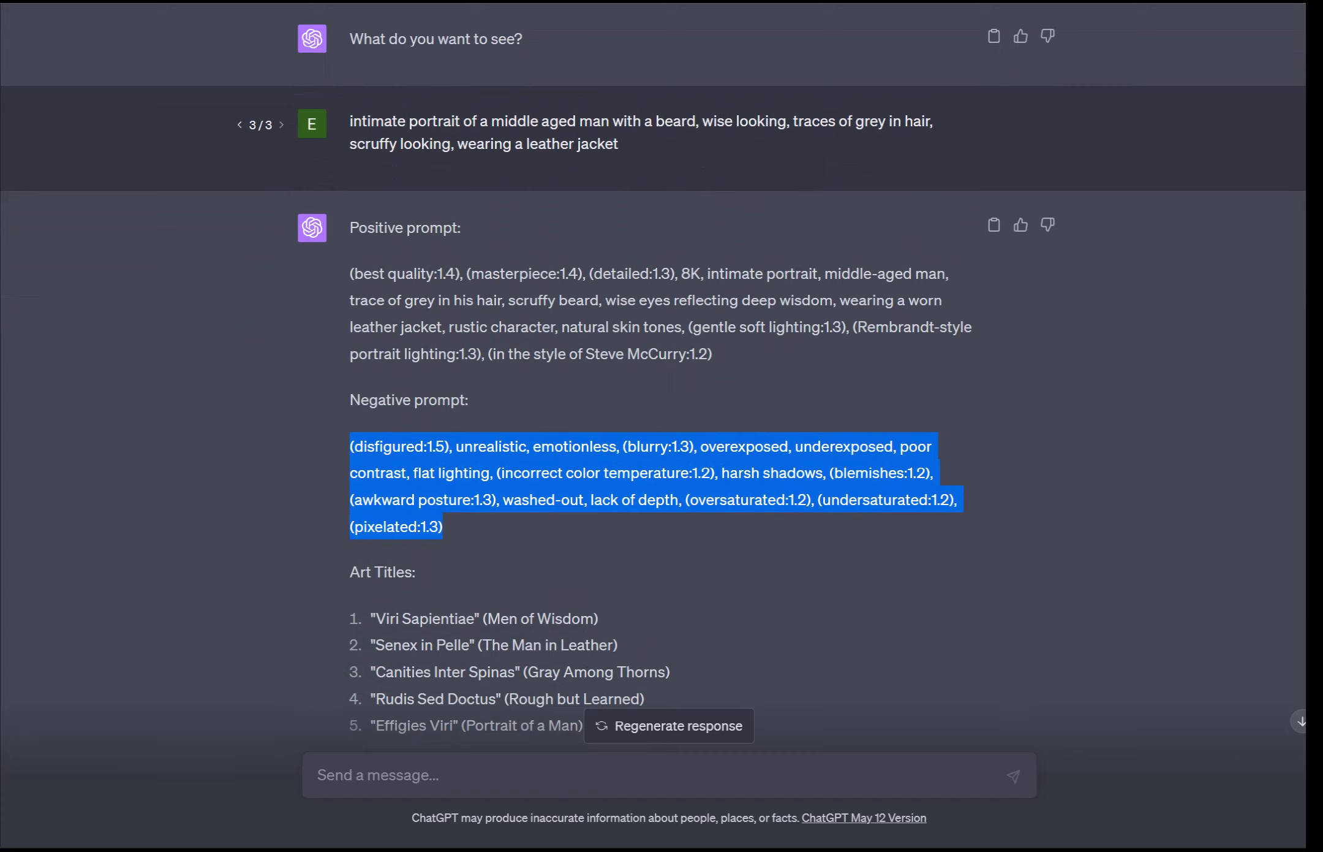
pyautogui.scroll(-1, 653, 368)
pyautogui.scroll(1, 653, 368)
pyautogui.scroll(-2, 653, 375)
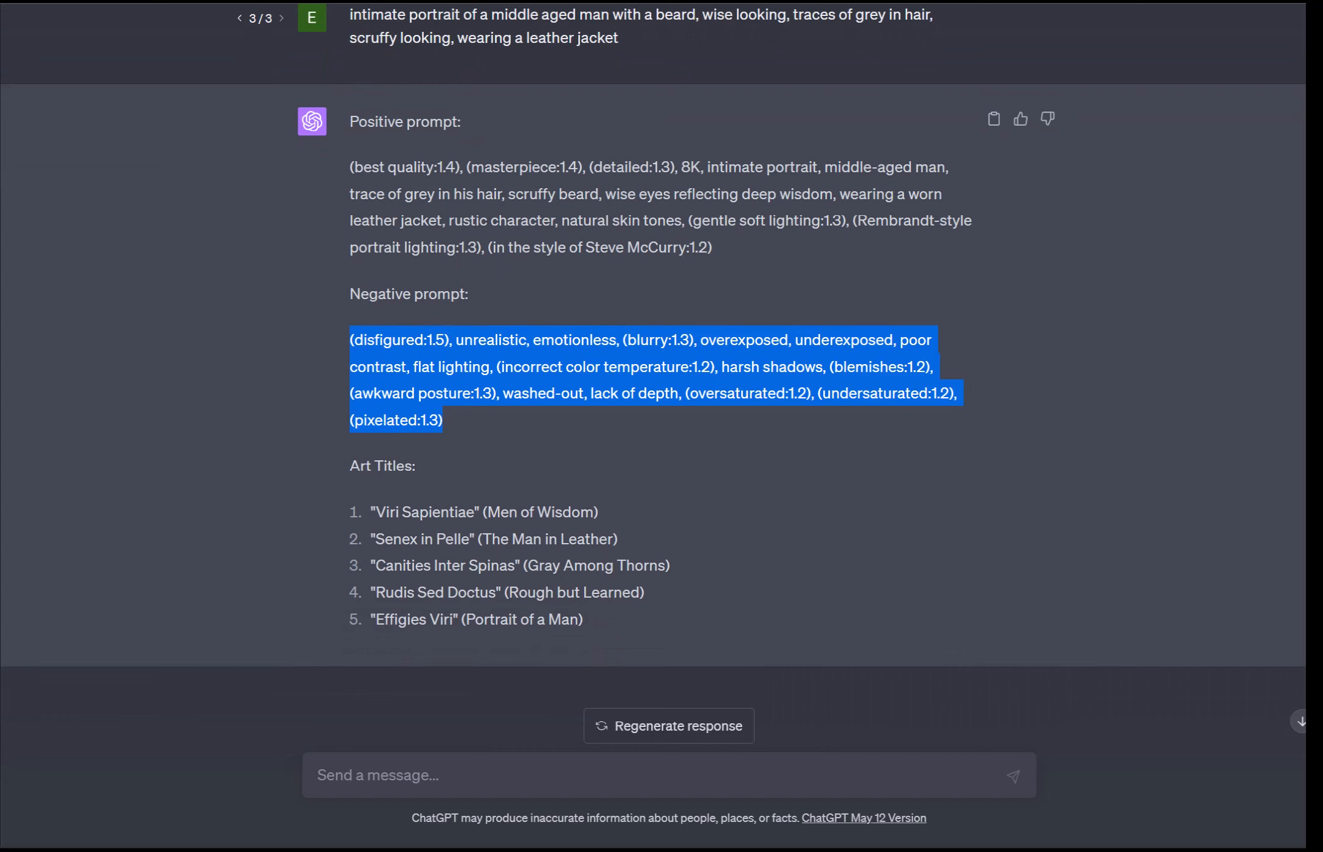
pyautogui.scroll(2, 653, 375)
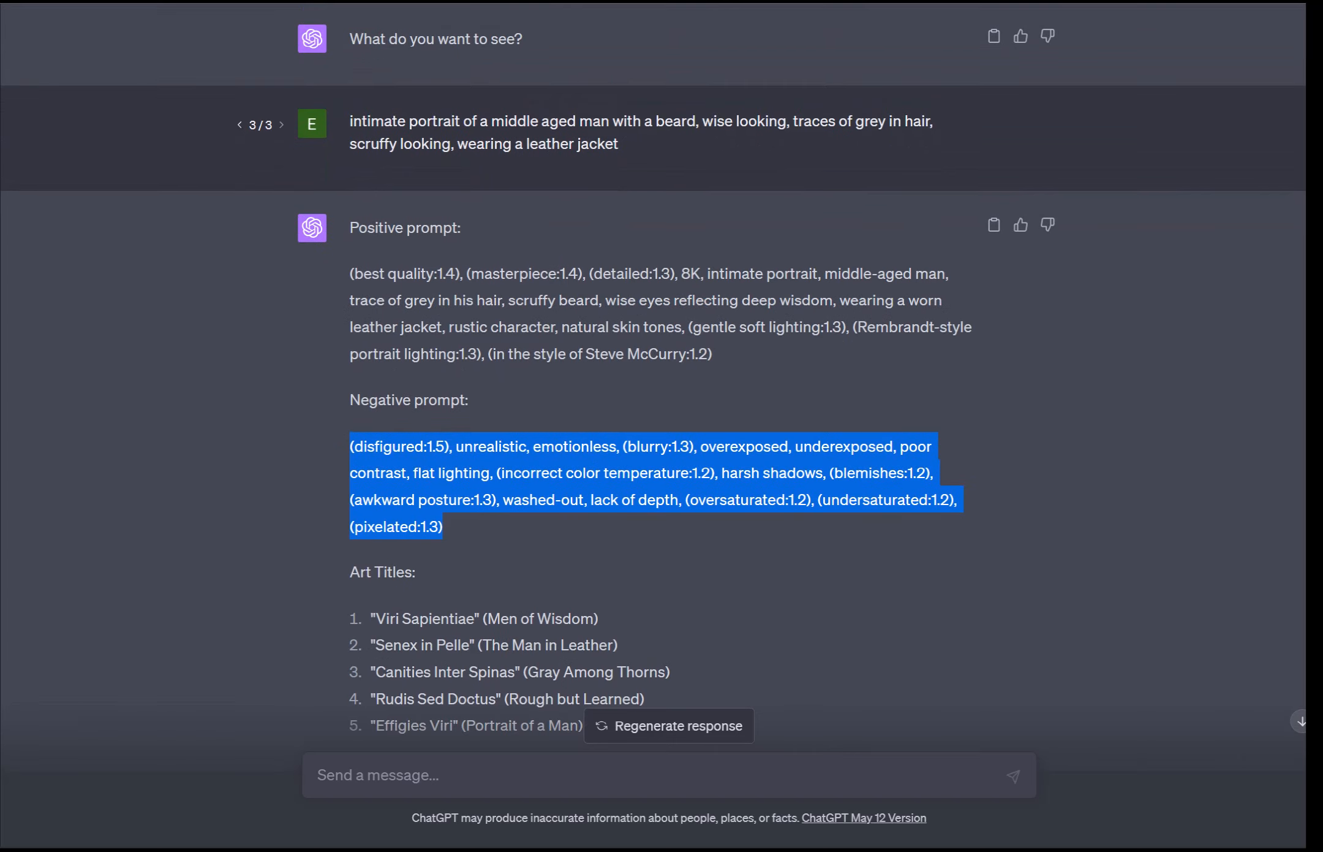
pyautogui.scroll(2, 653, 375)
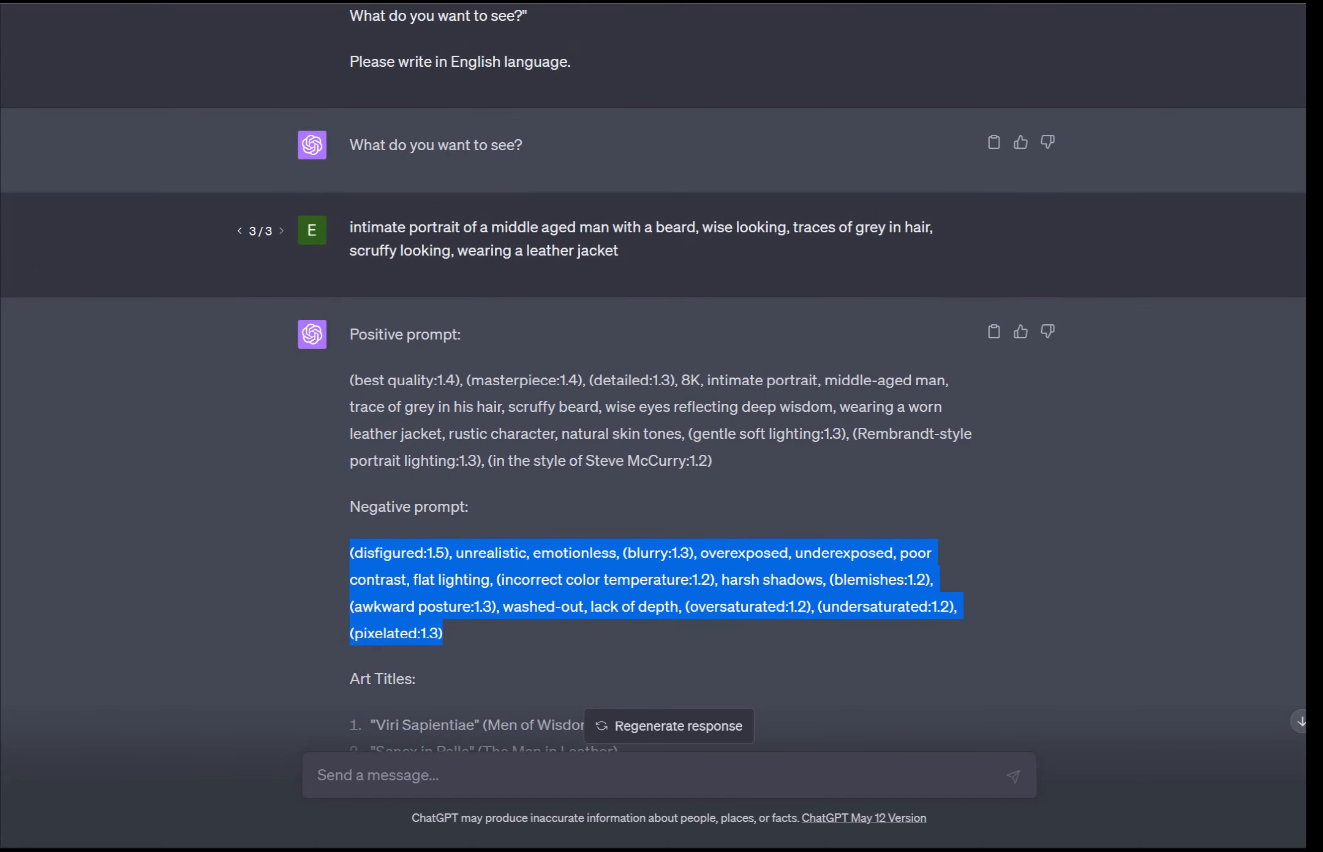
pyautogui.scroll(-4, 653, 375)
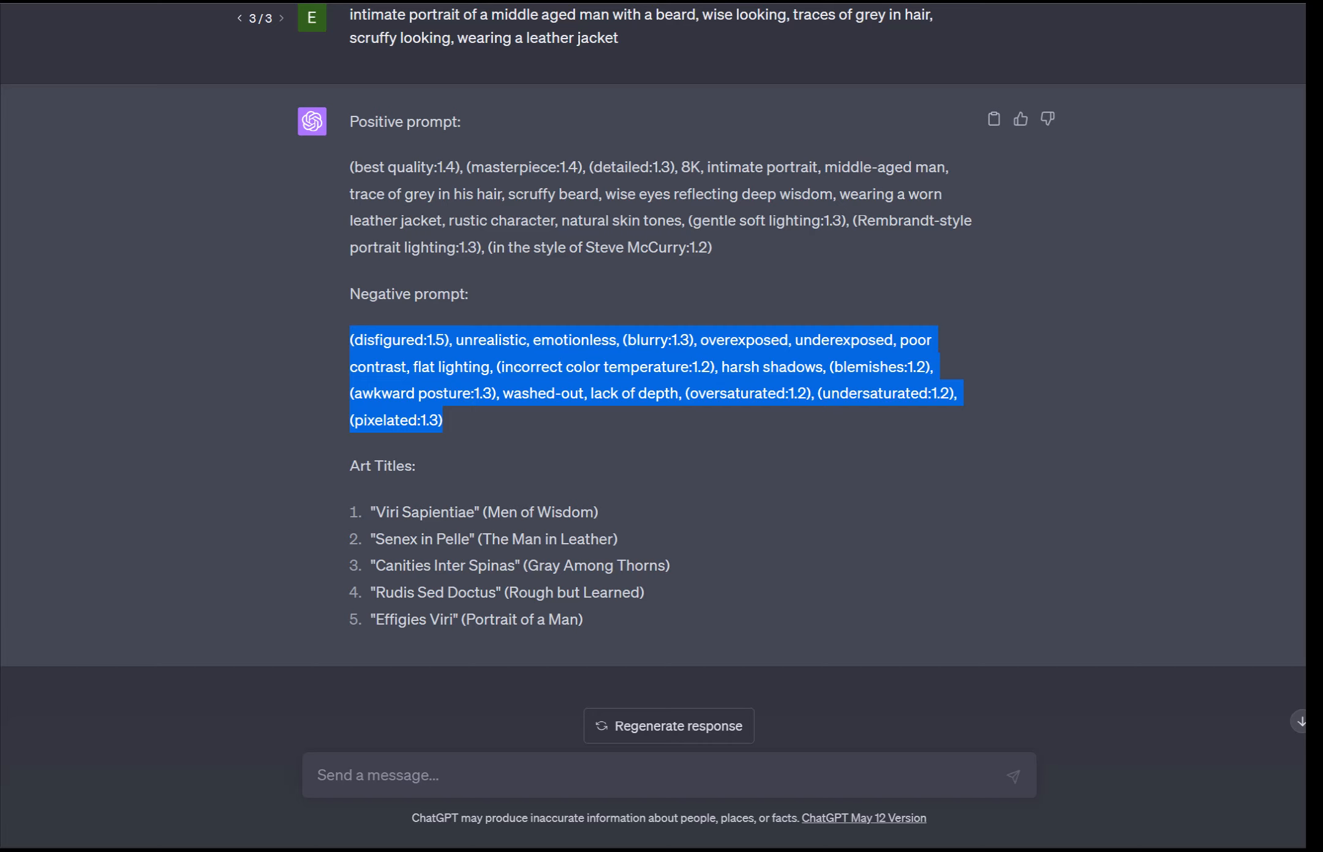
pyautogui.click(318, 775)
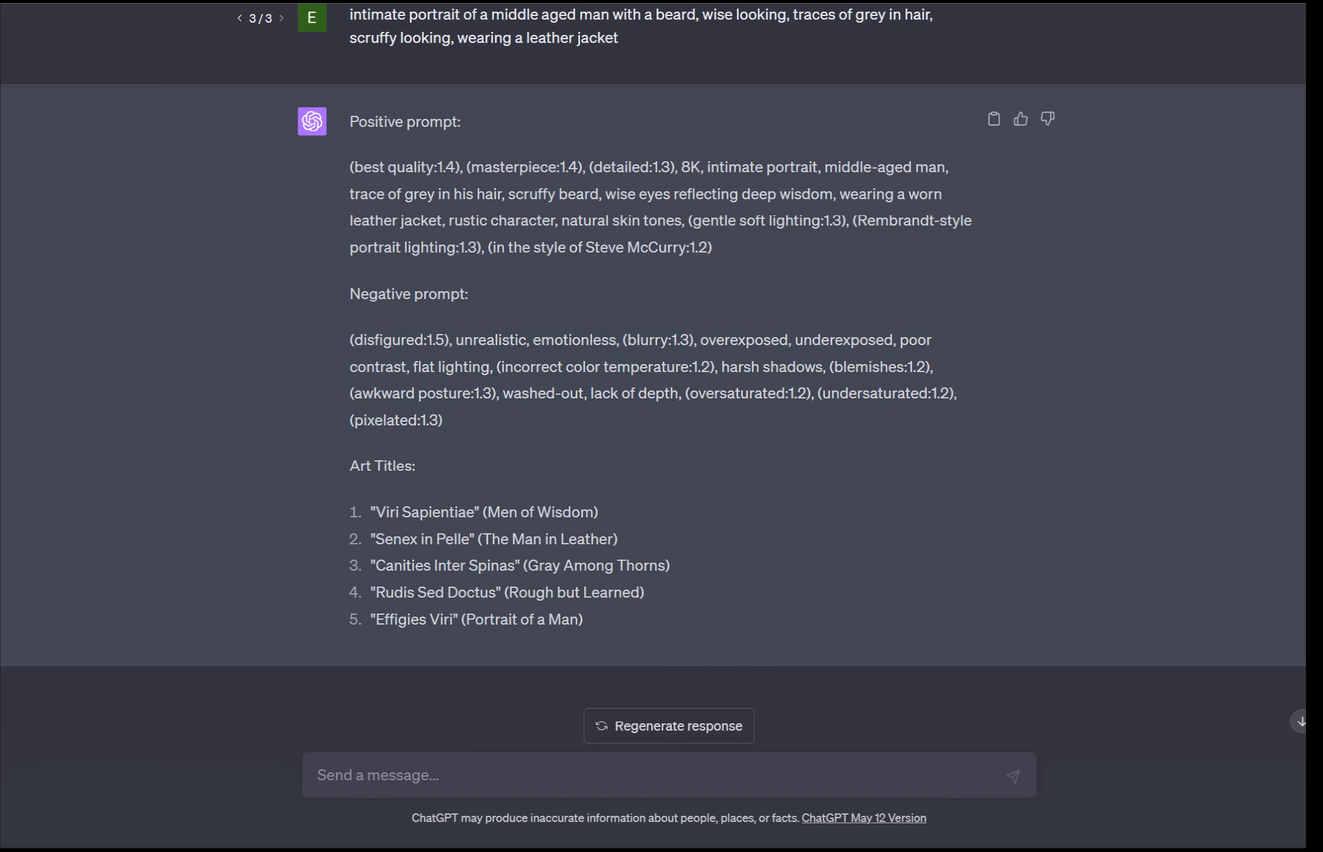
pyautogui.scroll(2, 994, 119)
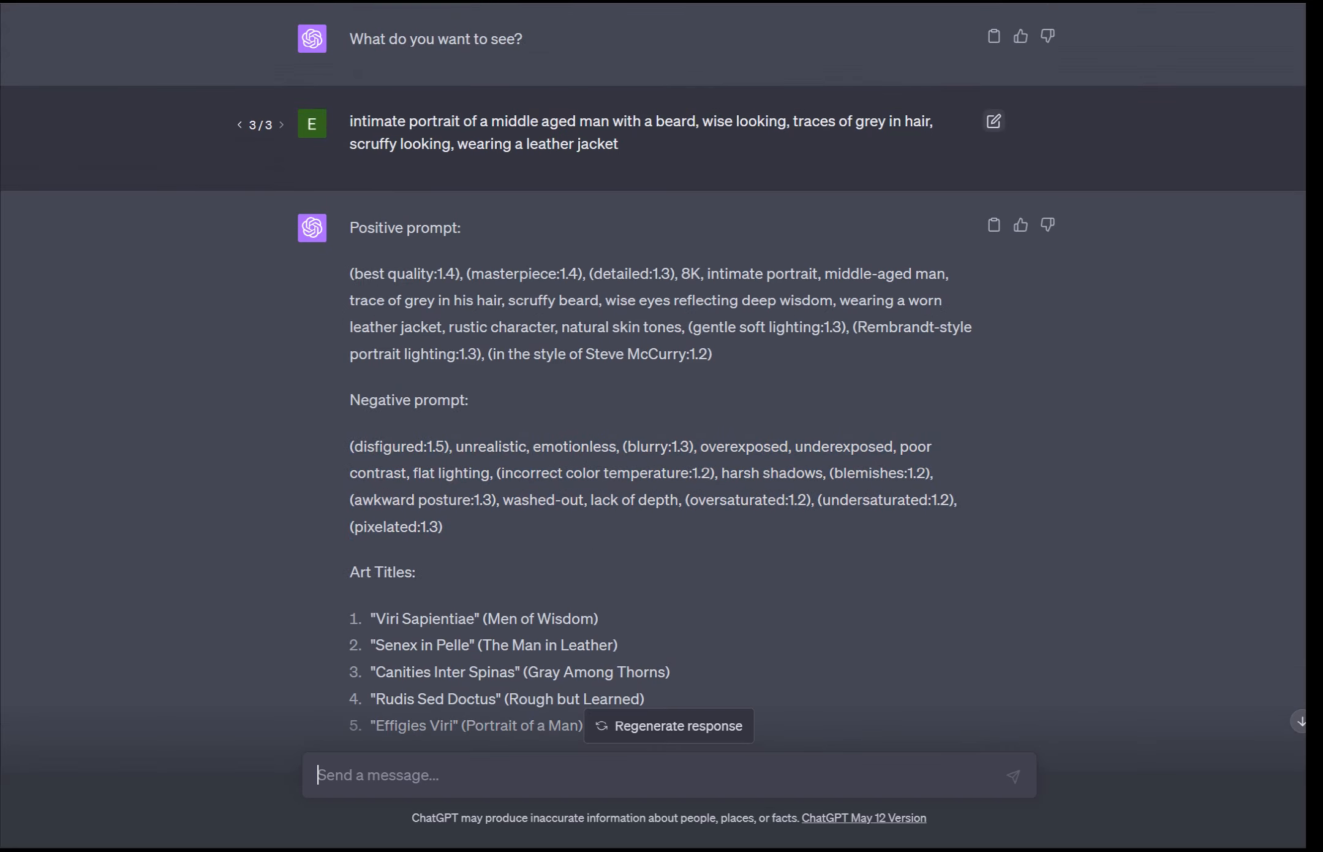
# Step: Edit the earlier ChatGPT request, replacing it with "prompt for a beautiful castle set on a tall cliff in a large"
pyautogui.click(994, 121)
pyautogui.hotkey('ctrl', 'a')
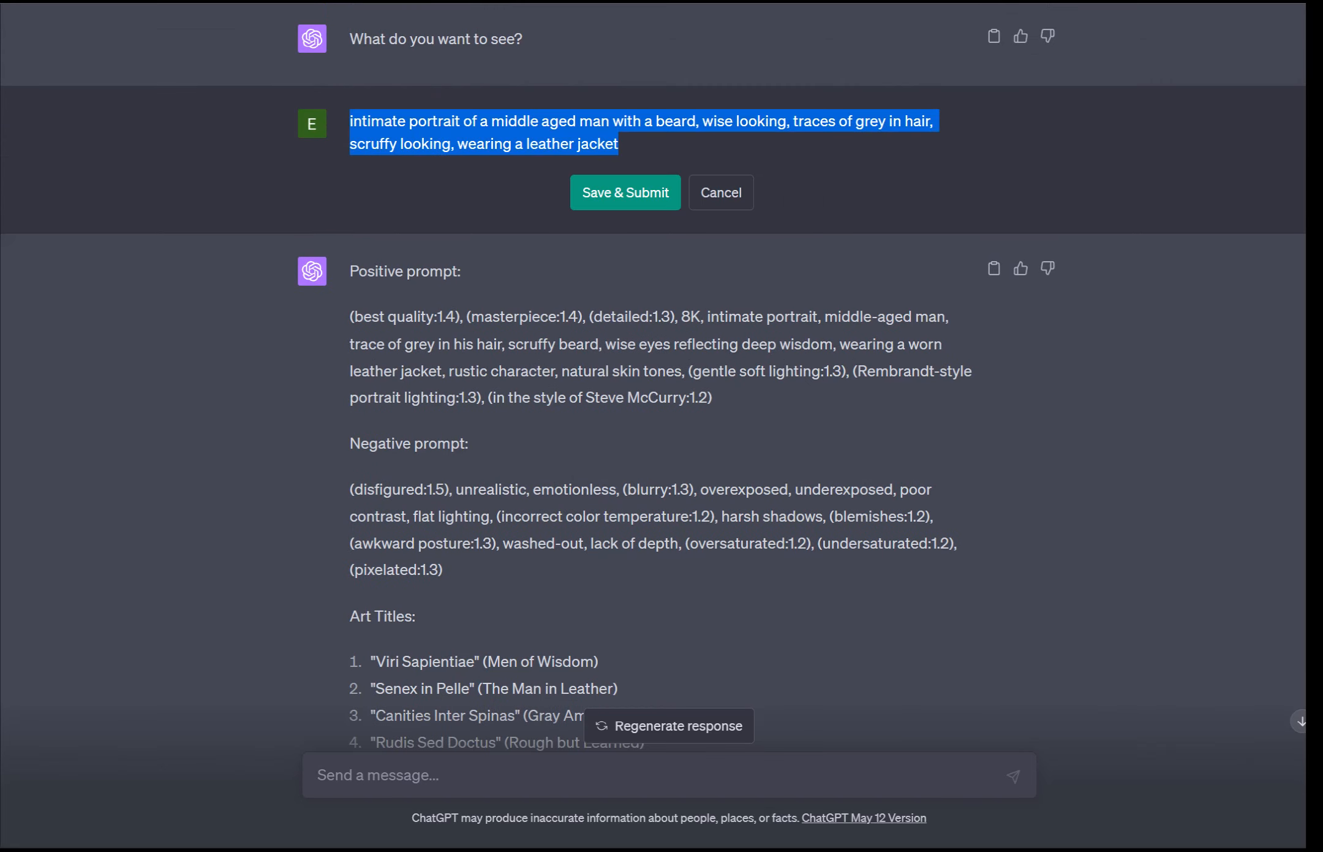
pyautogui.press('BackSpace')
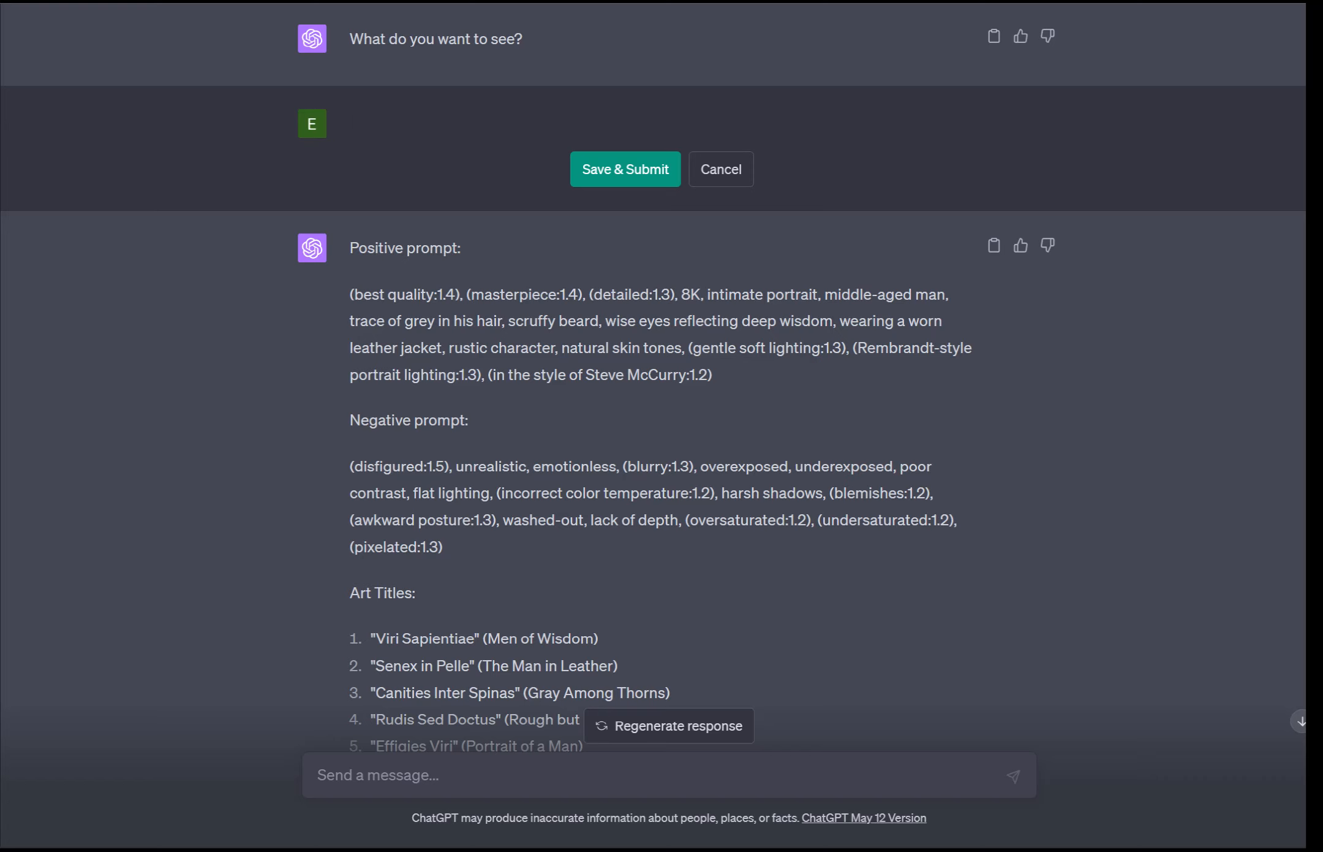
pyautogui.write('prompt for a beaut')
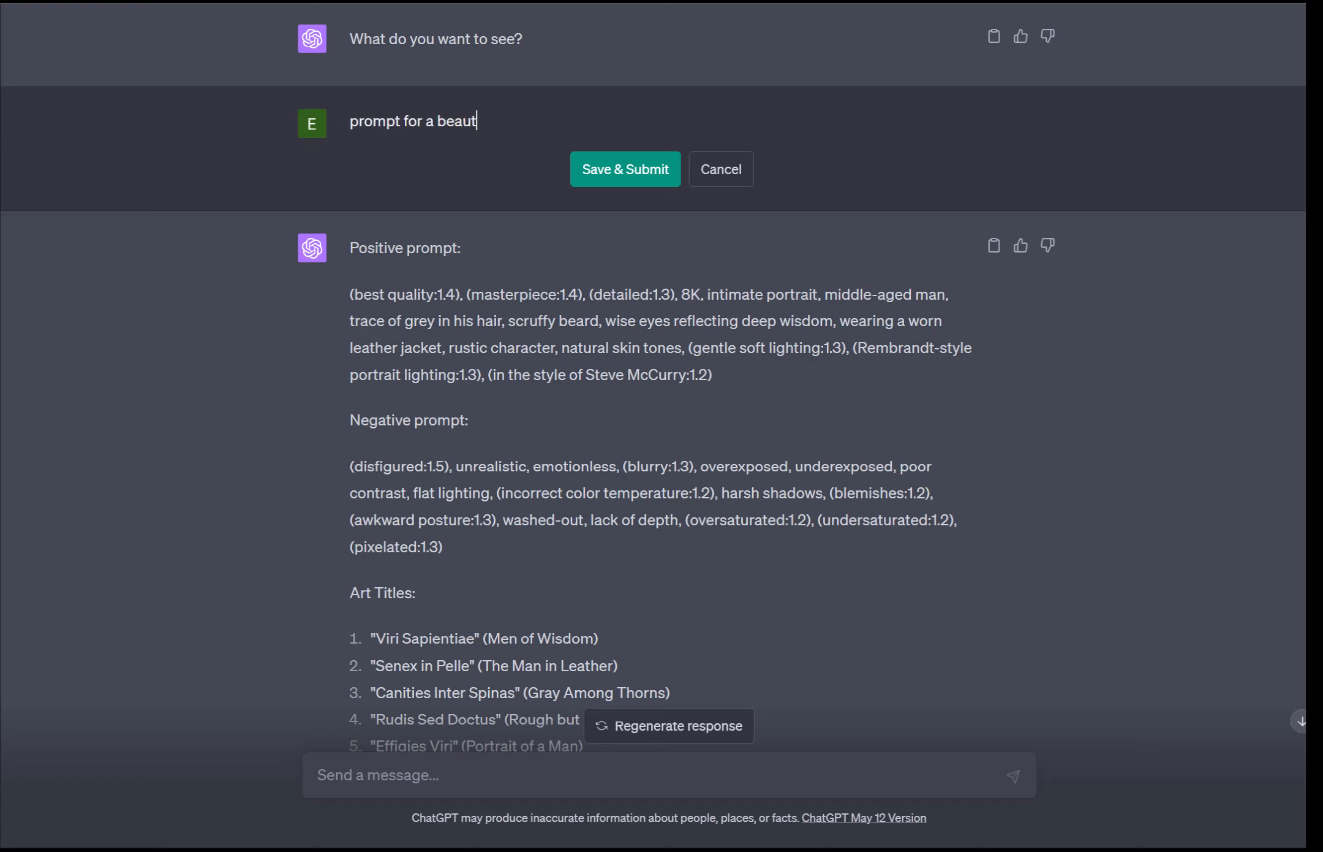
pyautogui.write('iful castle set on a ')
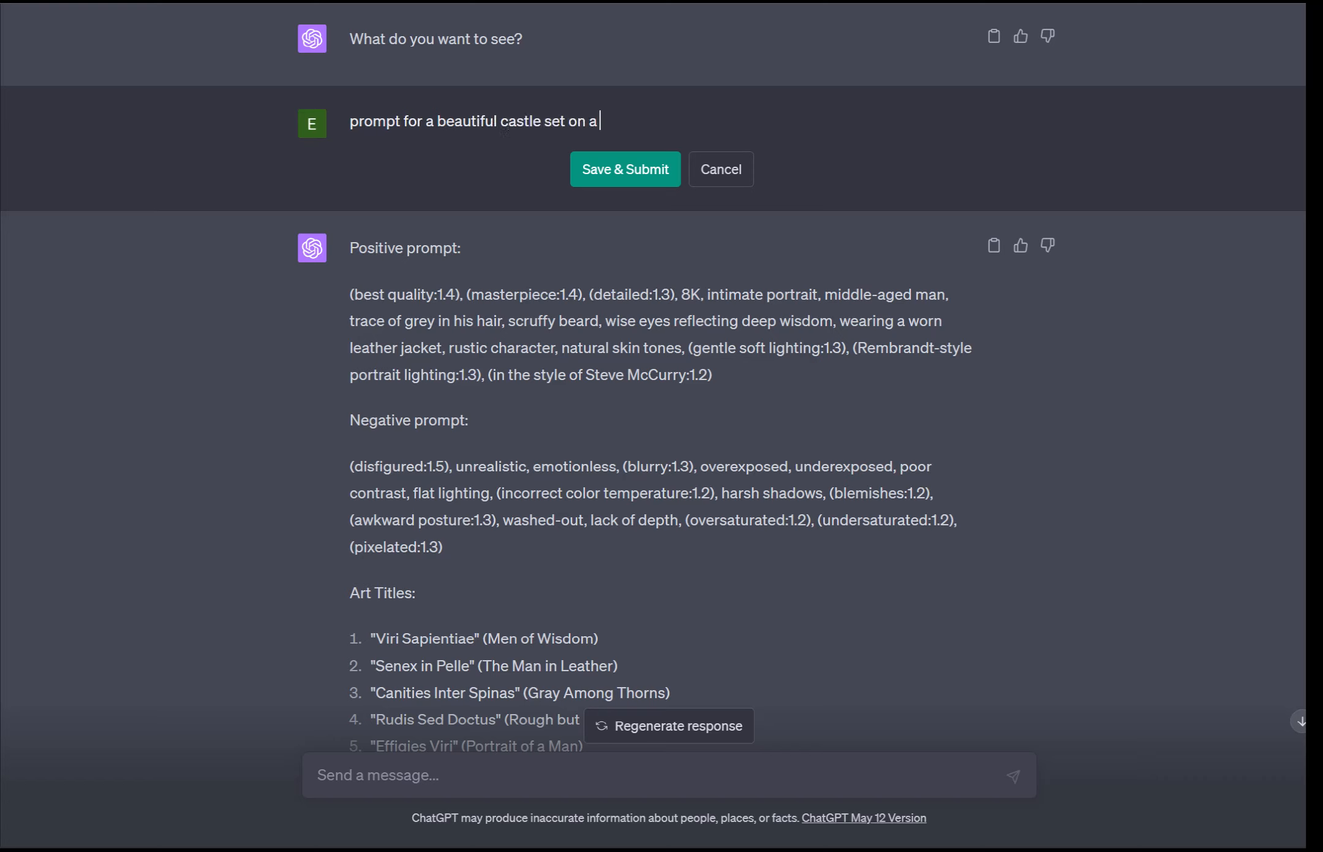
pyautogui.write('tall cliff in a large')
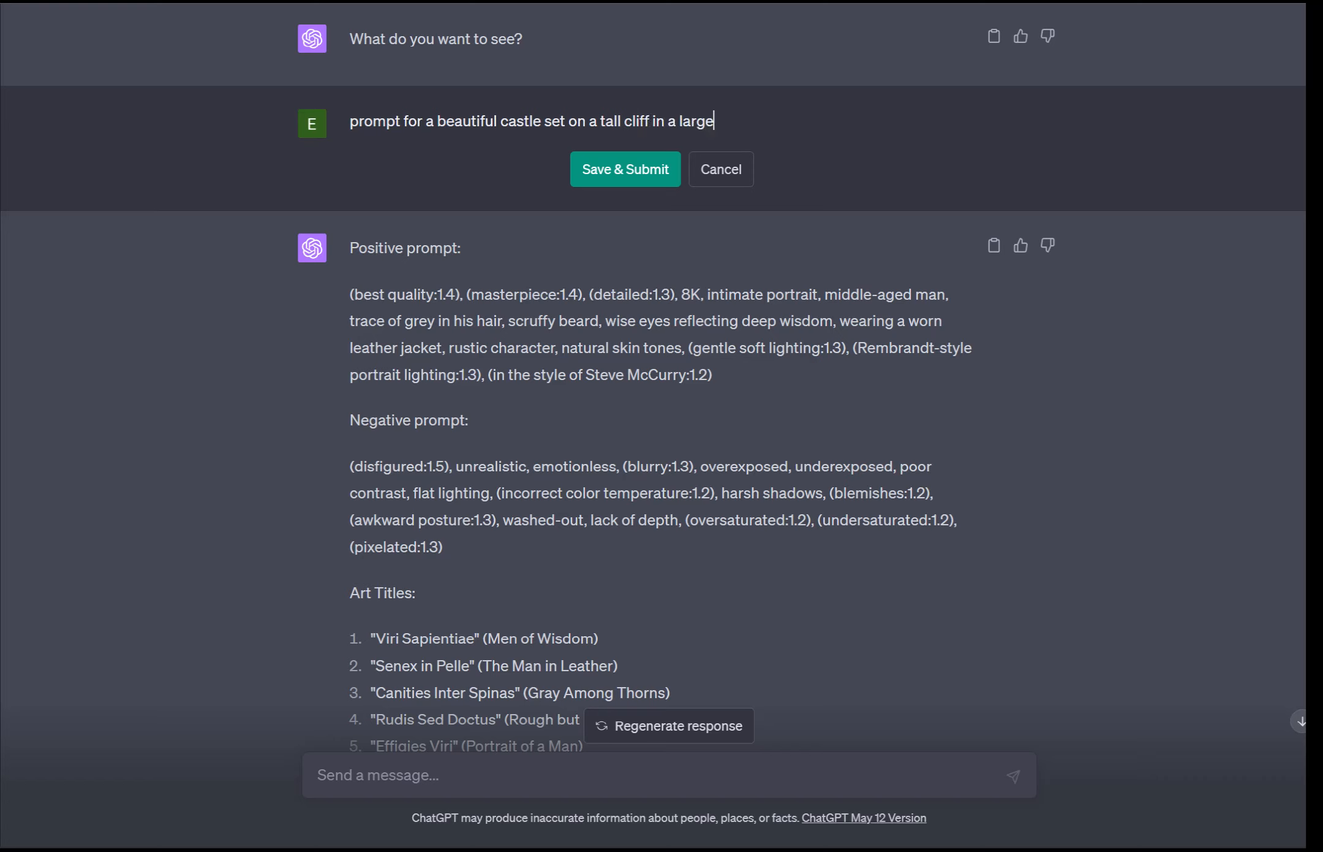
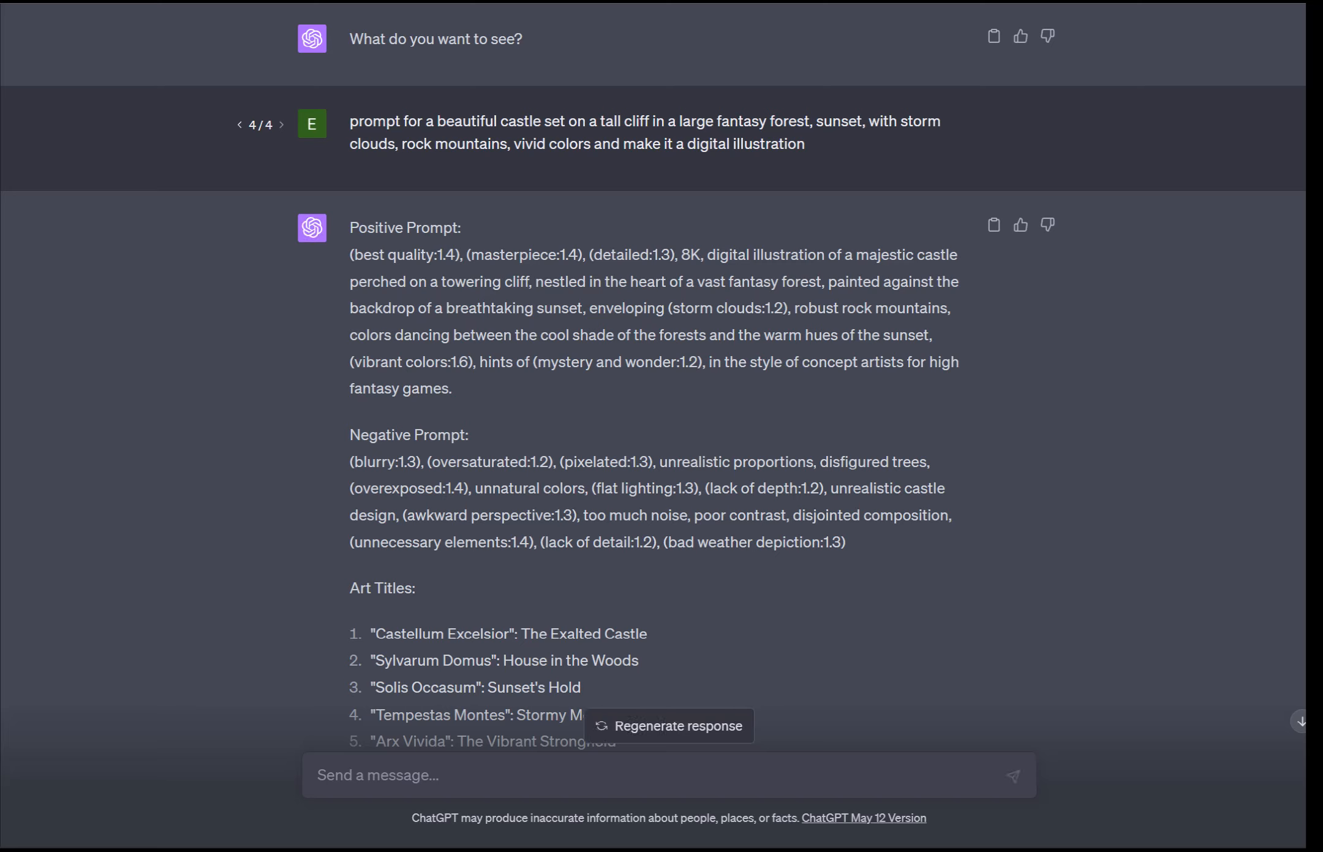
# Step: Inspect the upscaled bearded man portrait enlarged in the full-screen image viewer
pyautogui.moveTo(453, 390); pyautogui.dragTo(350, 253)
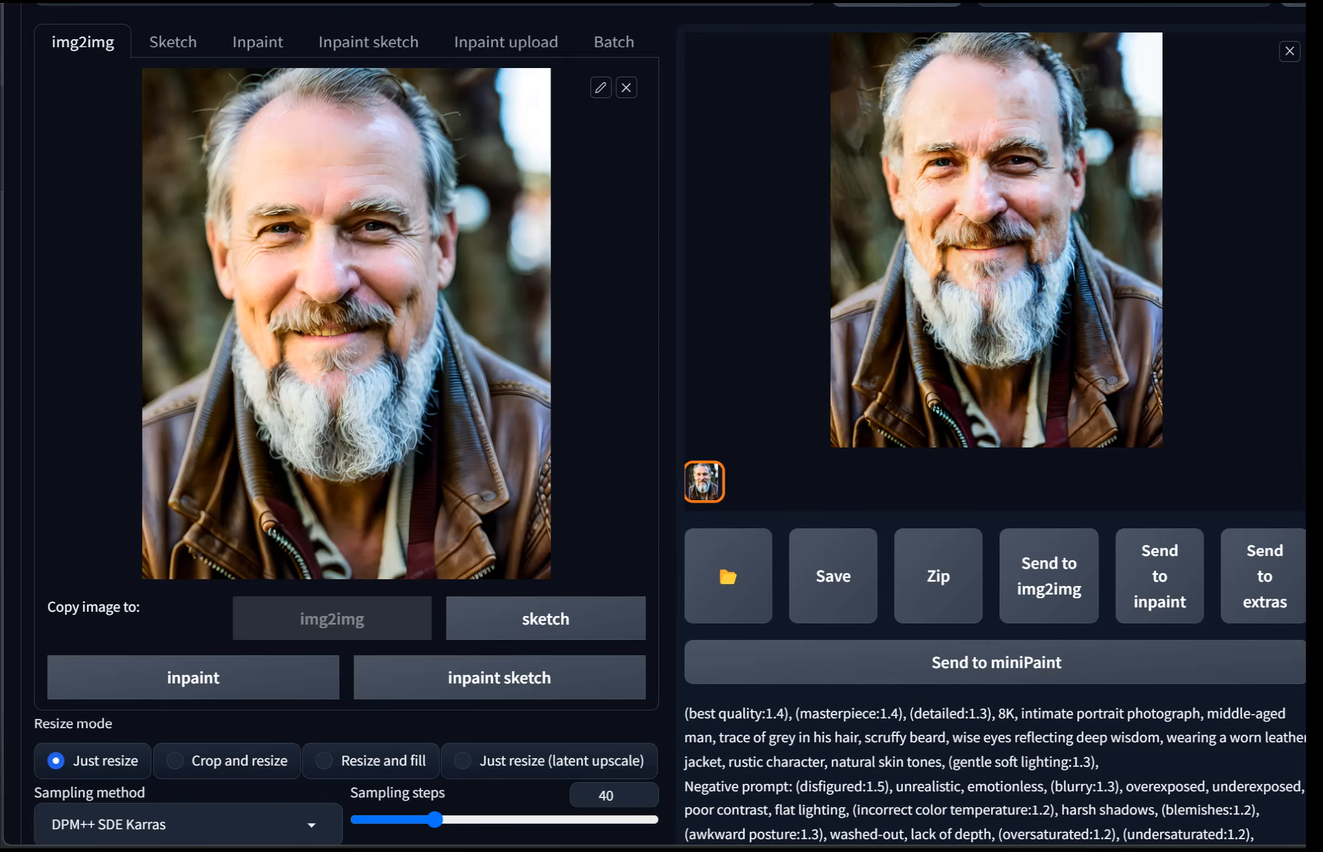
pyautogui.scroll(1, 662, 429)
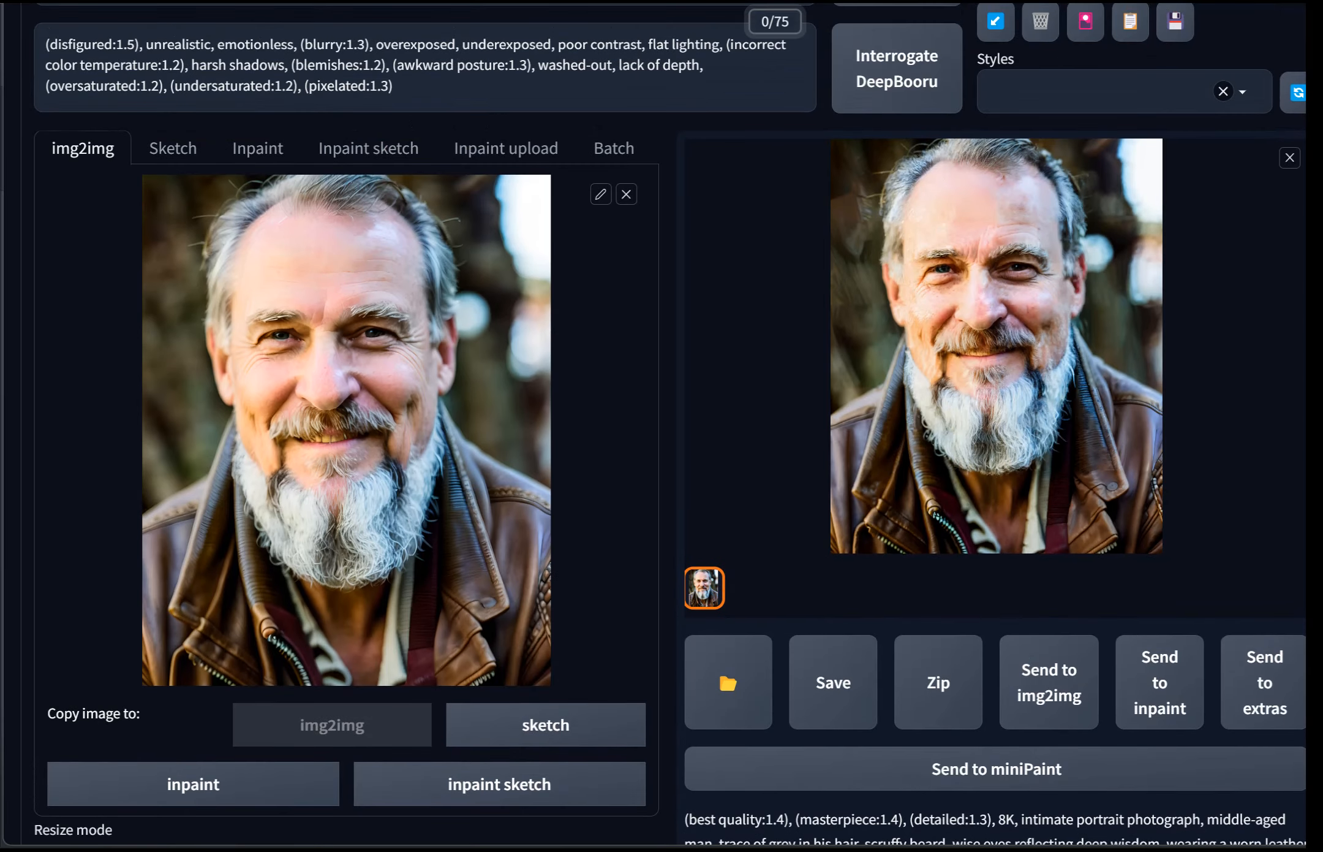
pyautogui.click(996, 346)
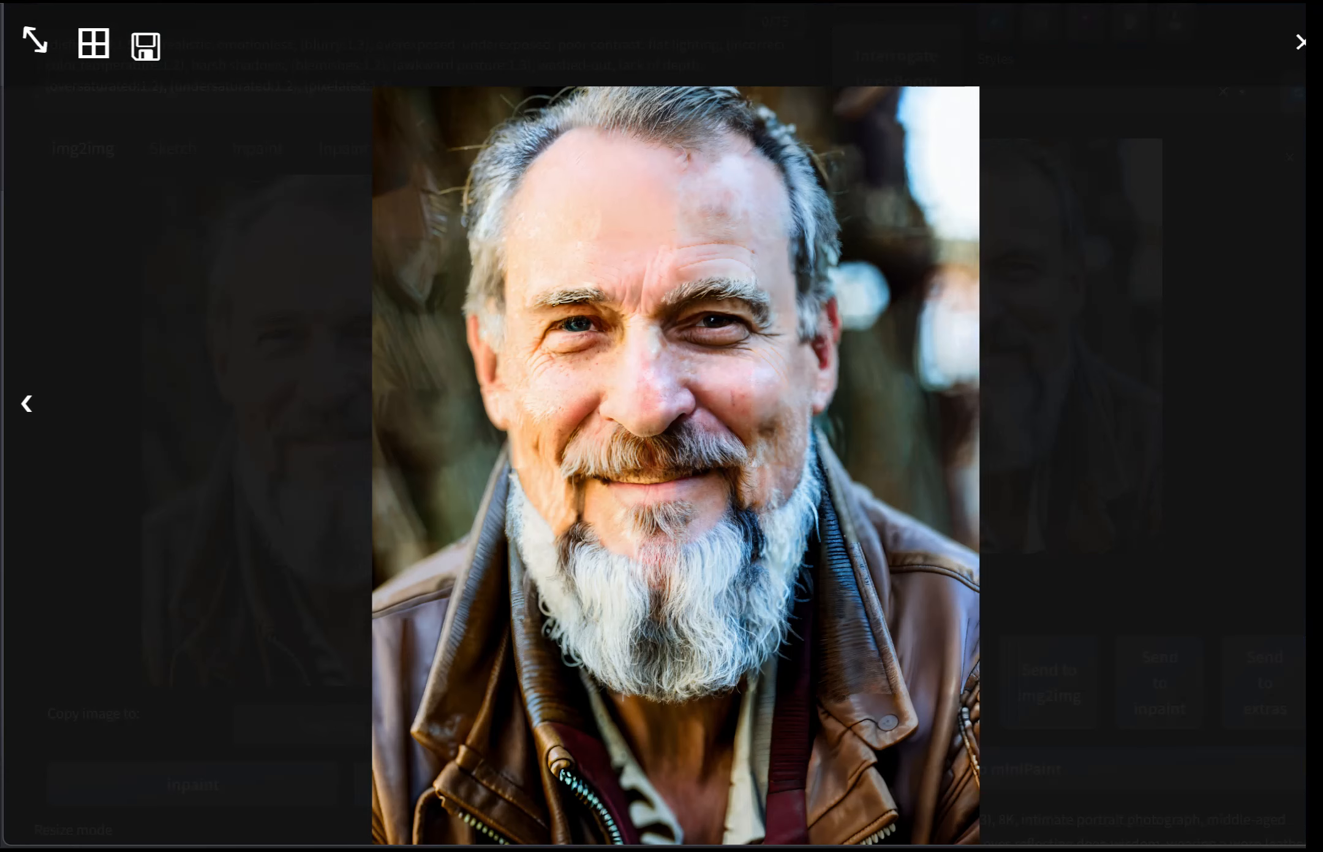
pyautogui.press('Escape')
pyautogui.scroll(-10, 661, 429)
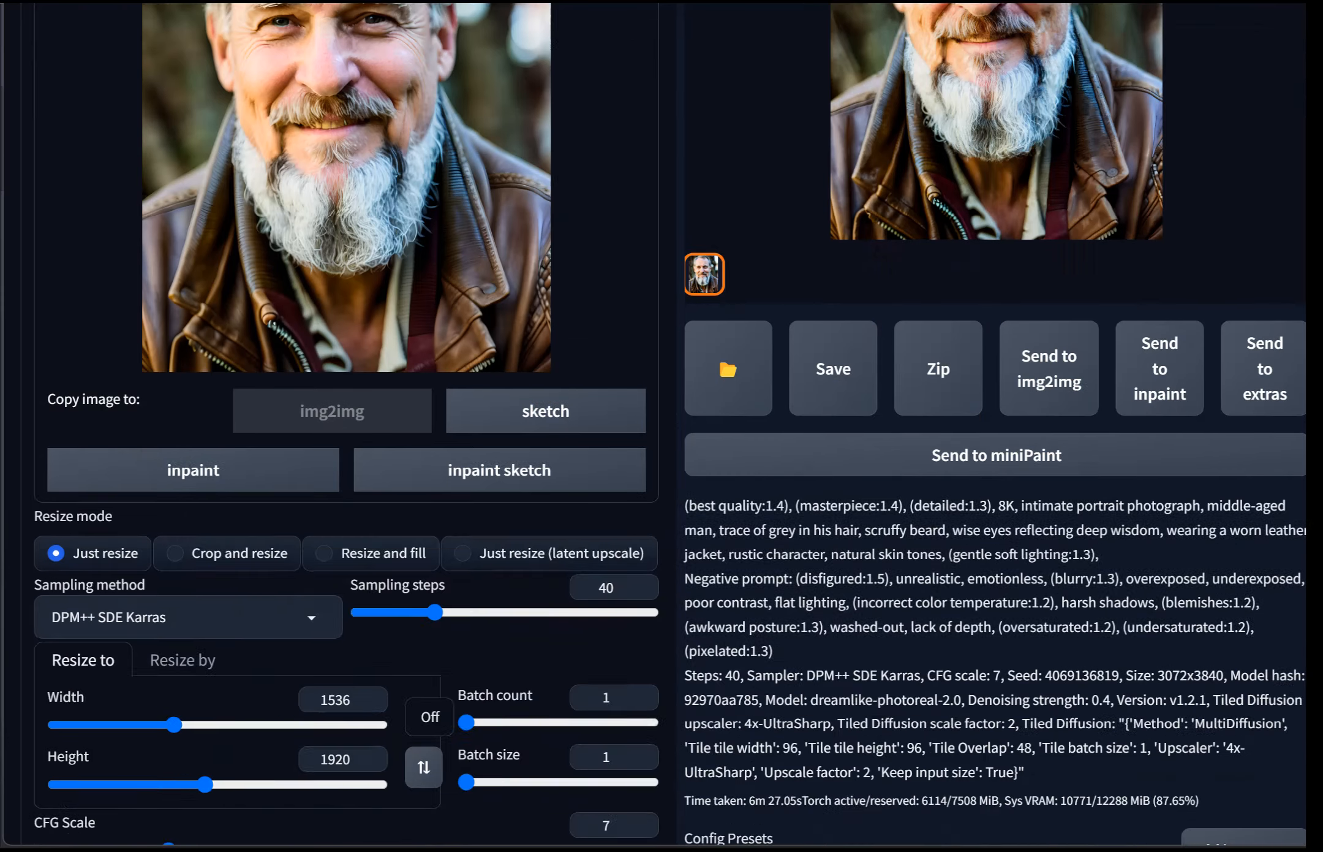
# Step: Lower the denoising strength to 0.3 and generate the tiled upscale of the portrait again
pyautogui.moveTo(285, 478); pyautogui.dragTo(225, 478)
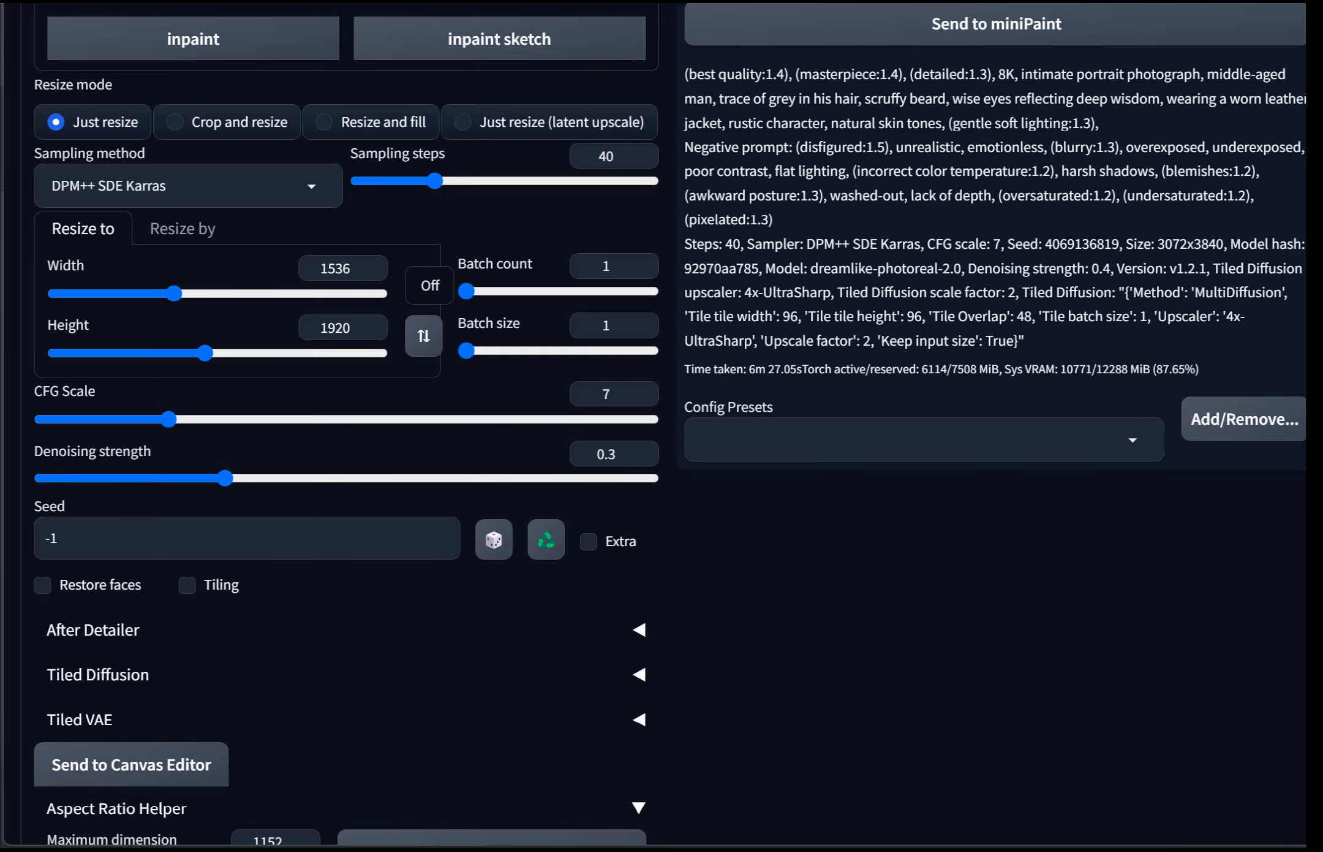
pyautogui.scroll(15, 670, 423)
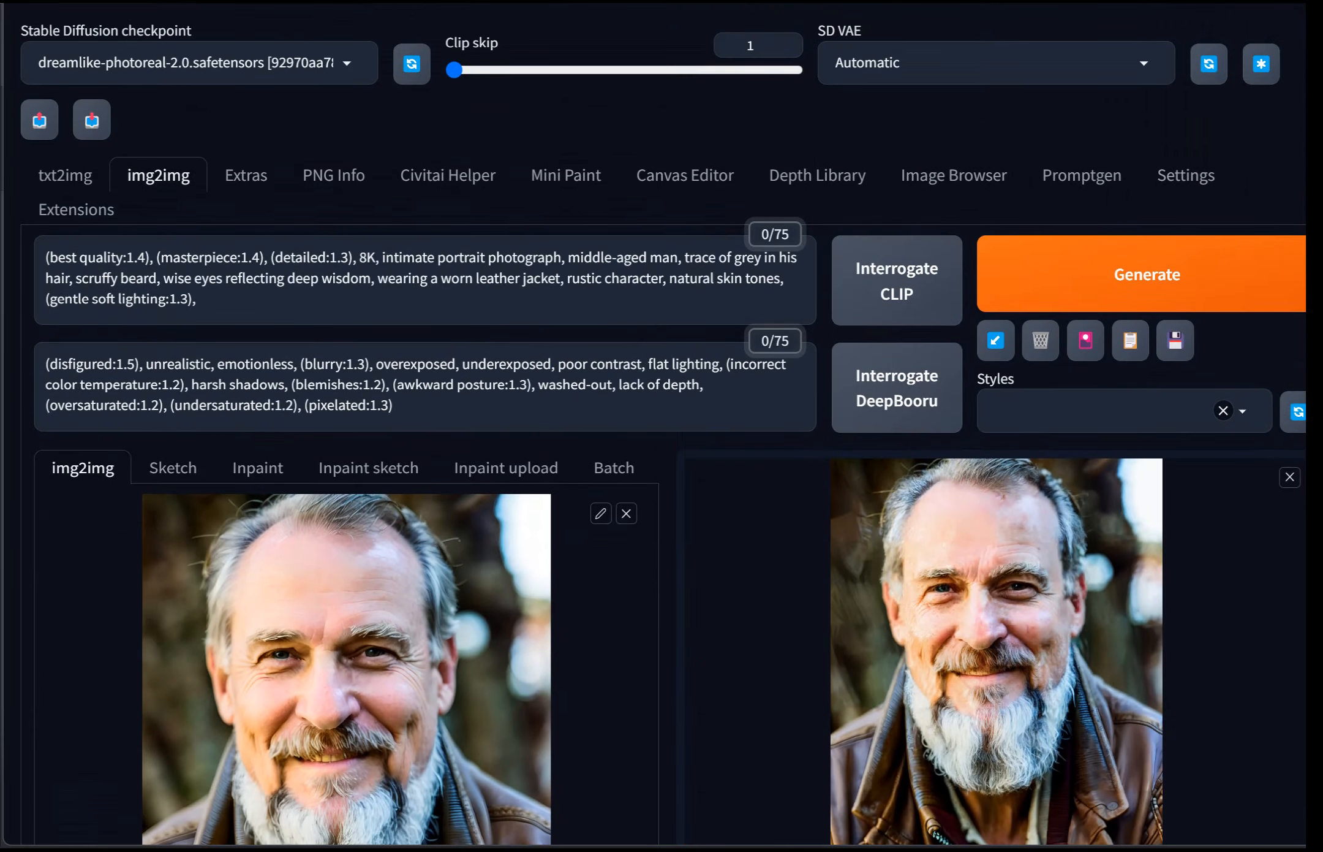
pyautogui.click(1173, 276)
pyautogui.scroll(-3, 1103, 521)
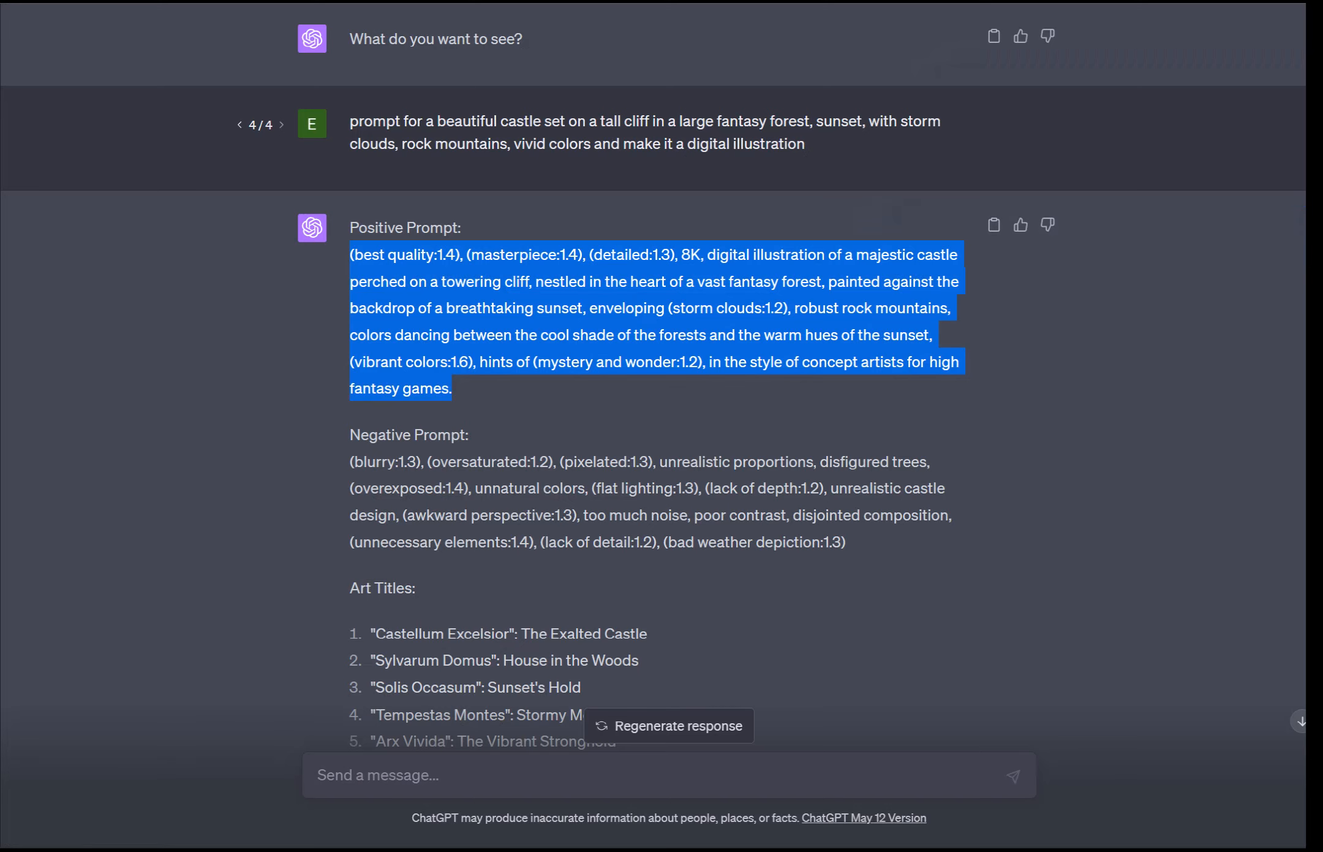
# Step: Switch to ChatGPT and review the castle response's positive prompt and art titles
pyautogui.scroll(-2, 653, 379)
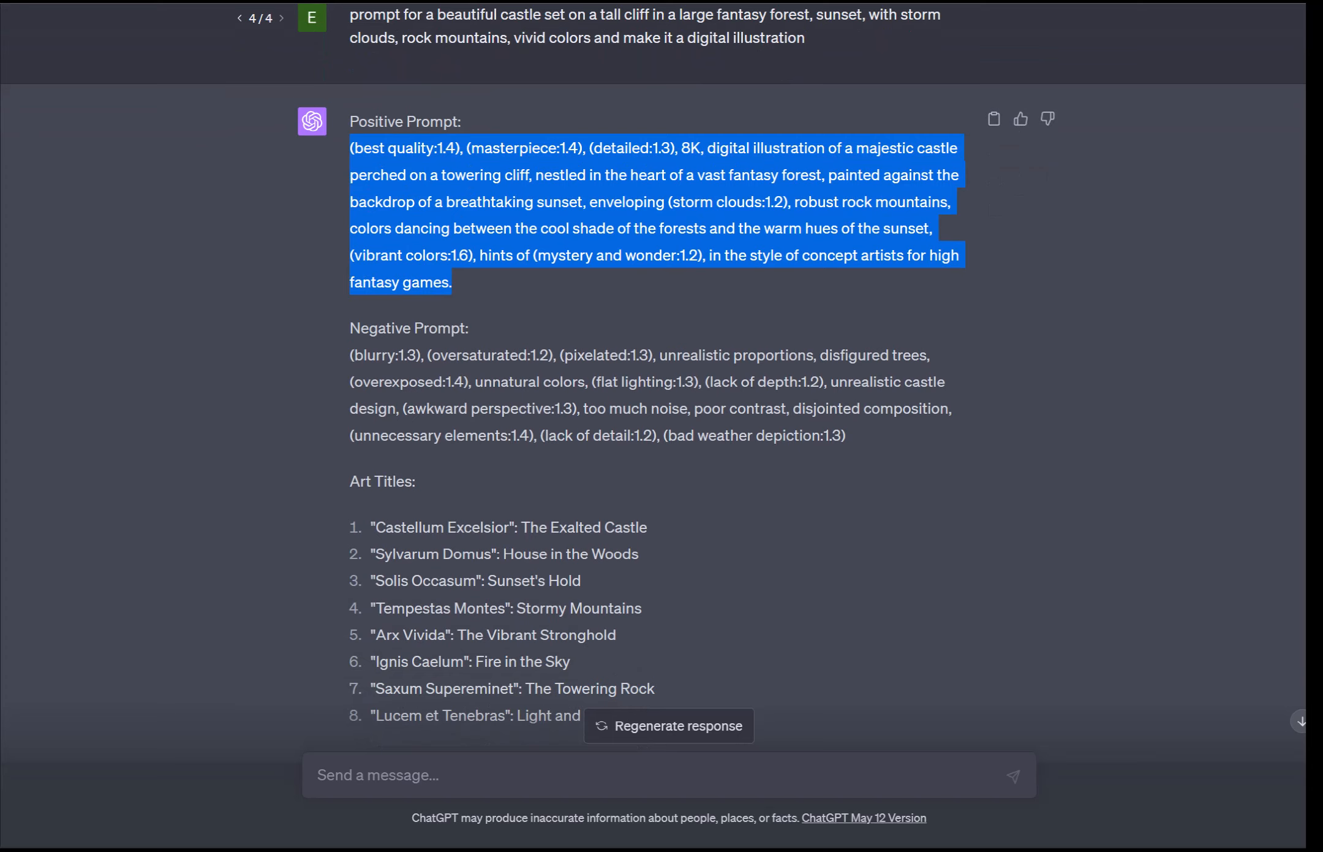
pyautogui.scroll(-2, 654, 368)
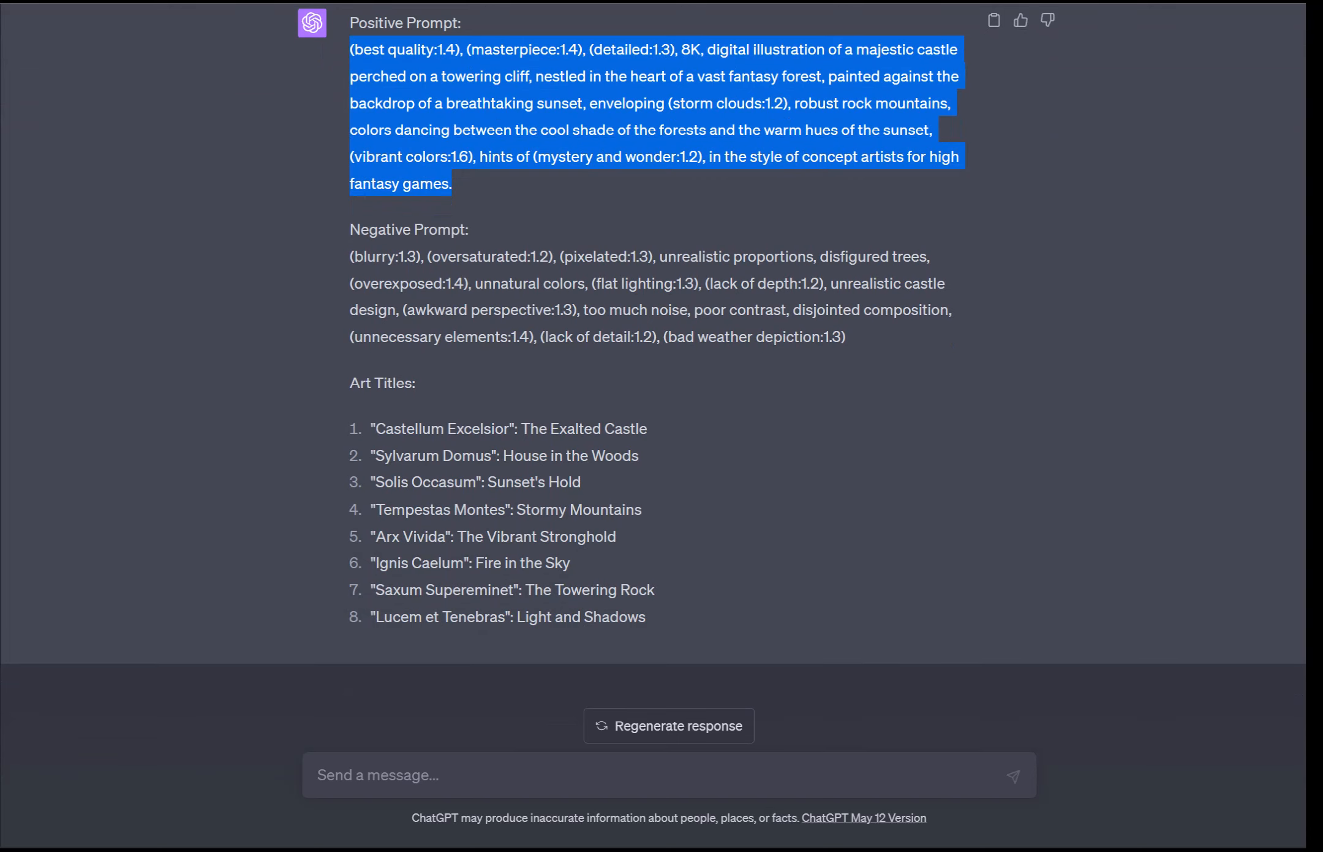
pyautogui.moveTo(371, 429); pyautogui.dragTo(646, 617)
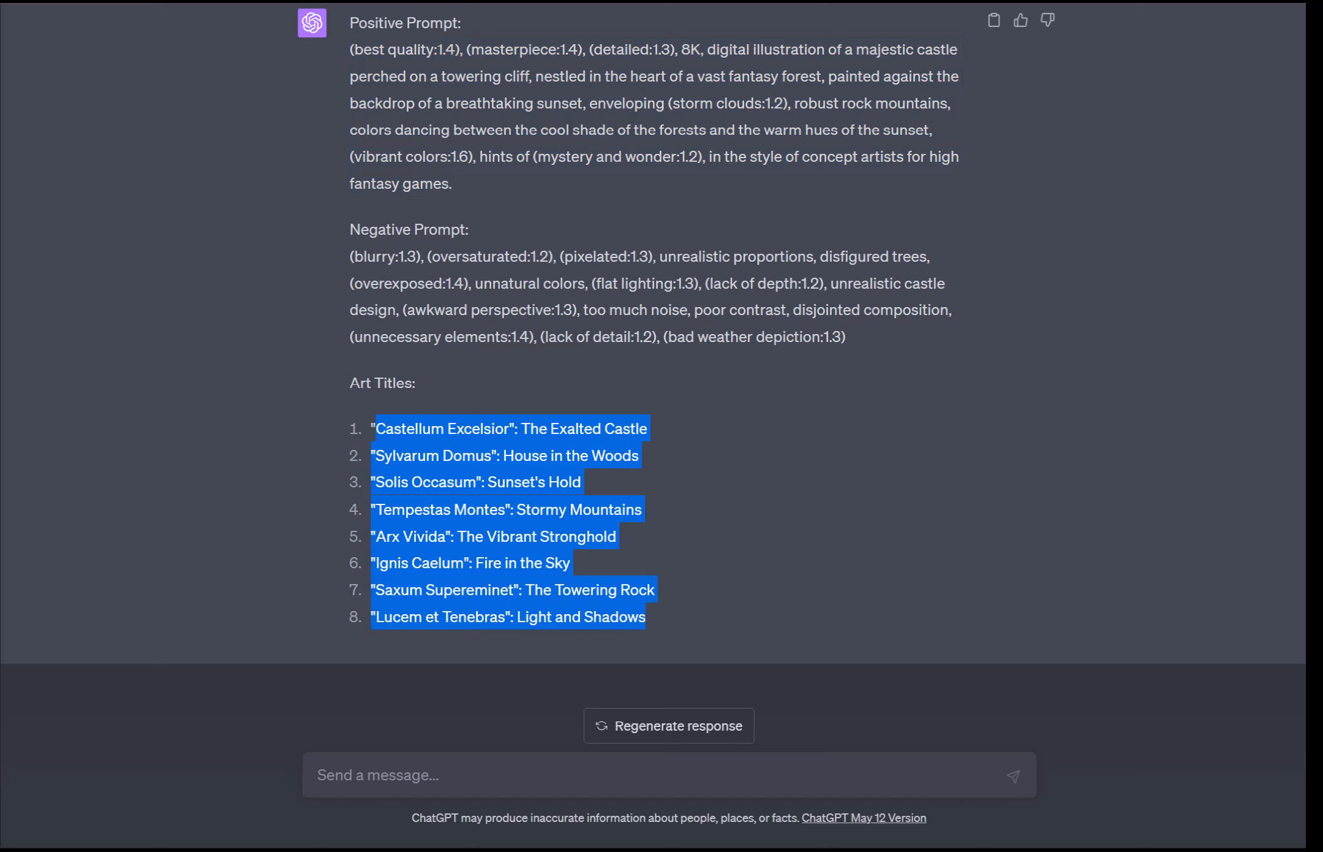
pyautogui.scroll(5, 653, 367)
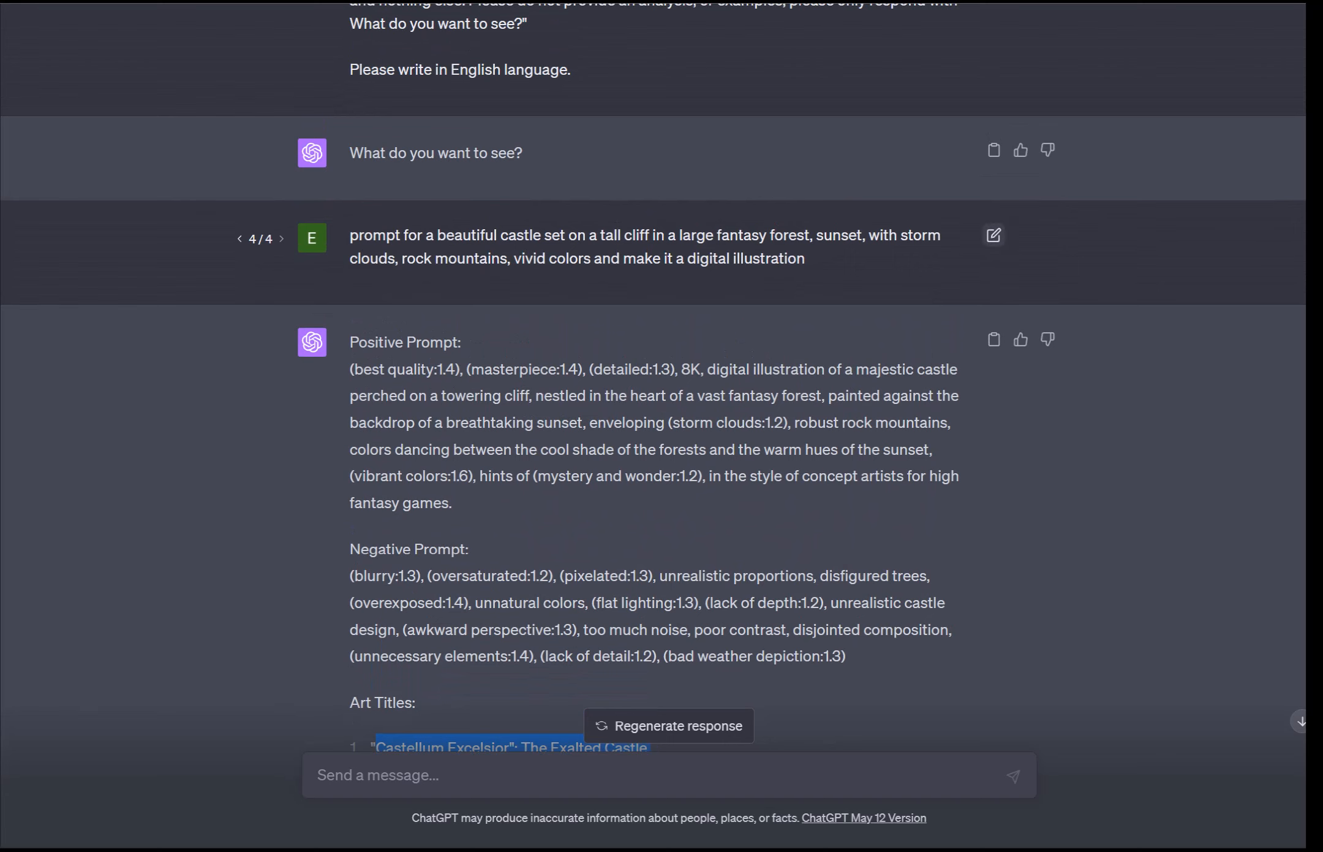
# Step: Edit the castle request, replacing its opening word with "5 prompts for"
pyautogui.click(994, 234)
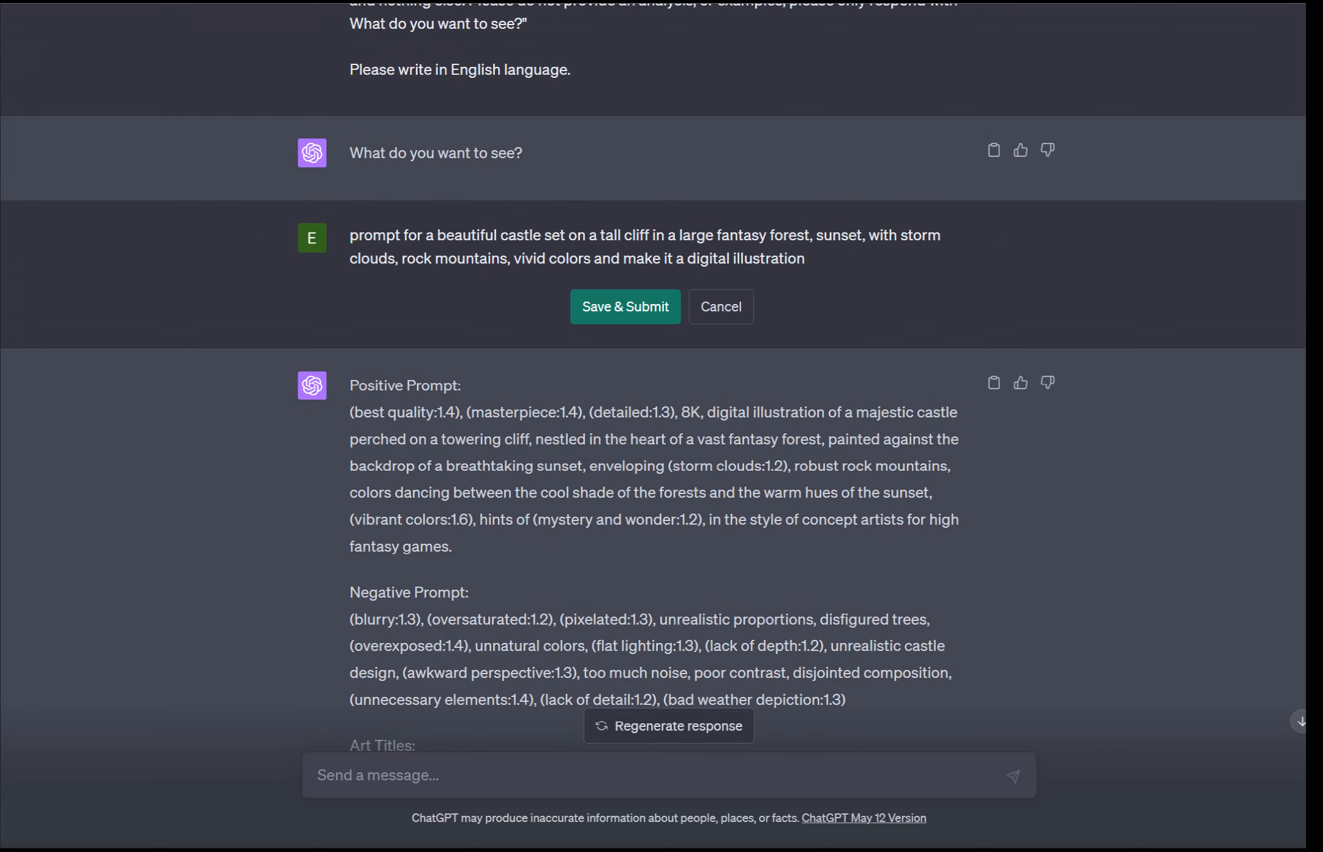
pyautogui.moveTo(806, 258); pyautogui.dragTo(350, 236)
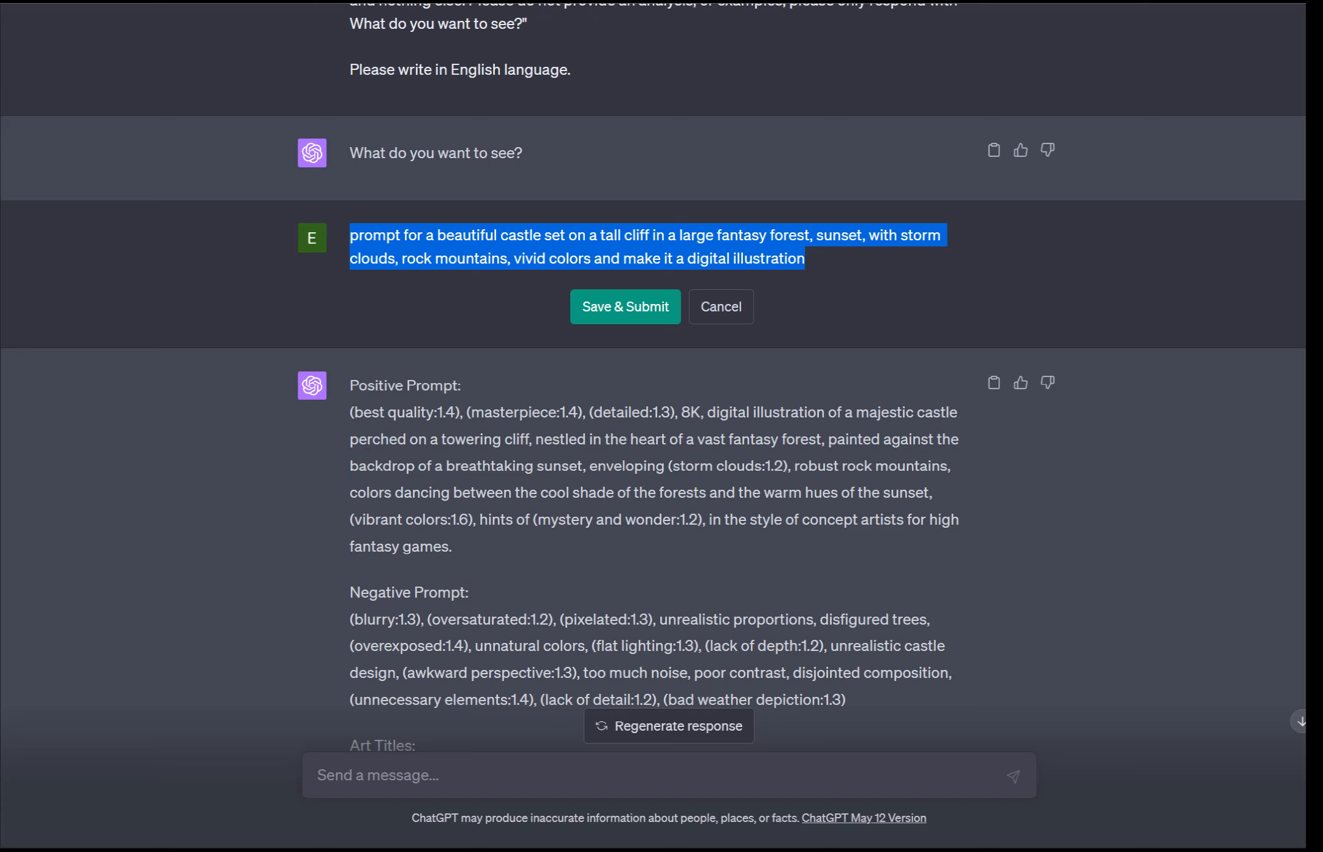
pyautogui.click(807, 259)
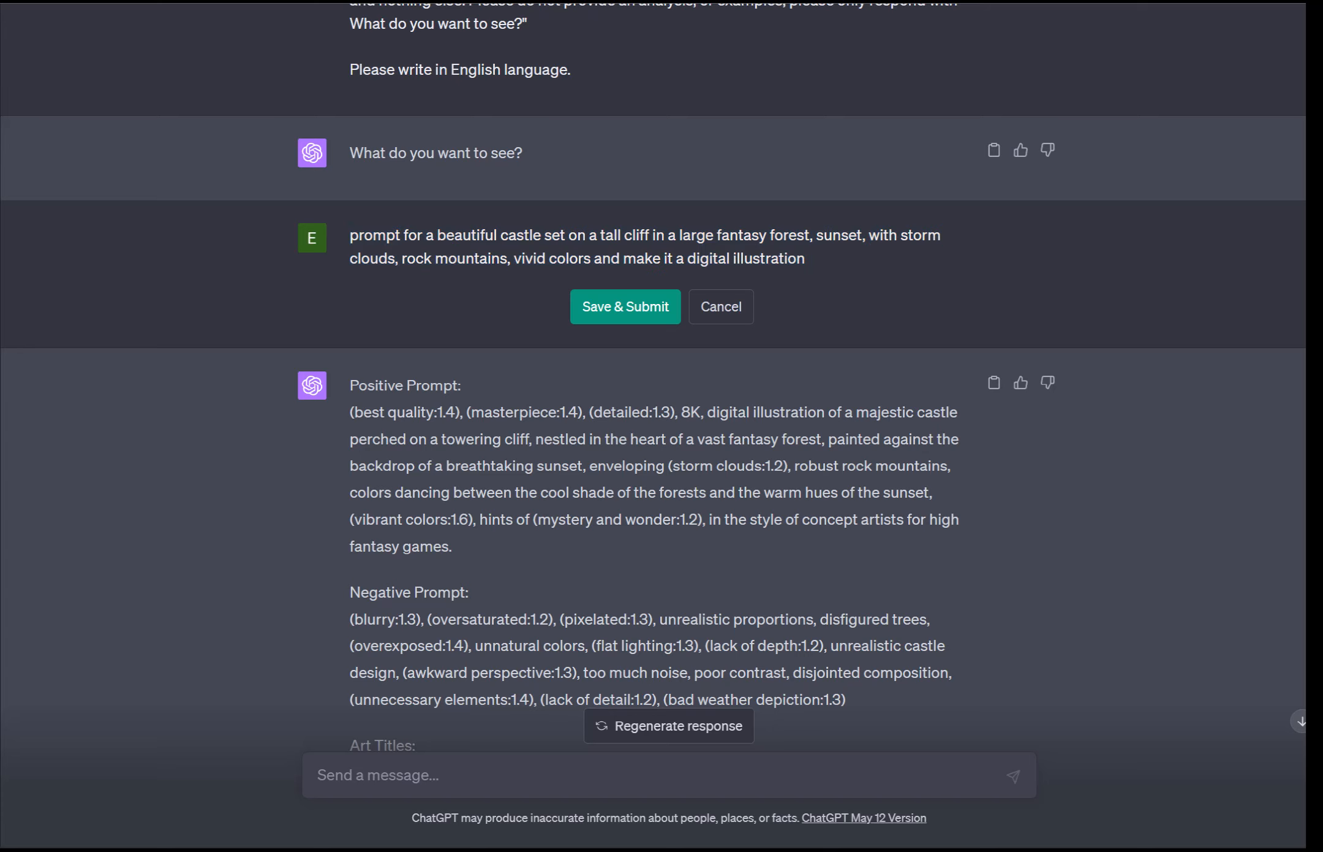
pyautogui.hotkey('shift', 'Left')
pyautogui.hotkey('shift', 'Left')
pyautogui.hotkey('shift', 'Left')
pyautogui.hotkey('shift', 'Left')
pyautogui.hotkey('shift', 'Left')
pyautogui.hotkey('shift', 'Left')
pyautogui.hotkey('shift', 'Left')
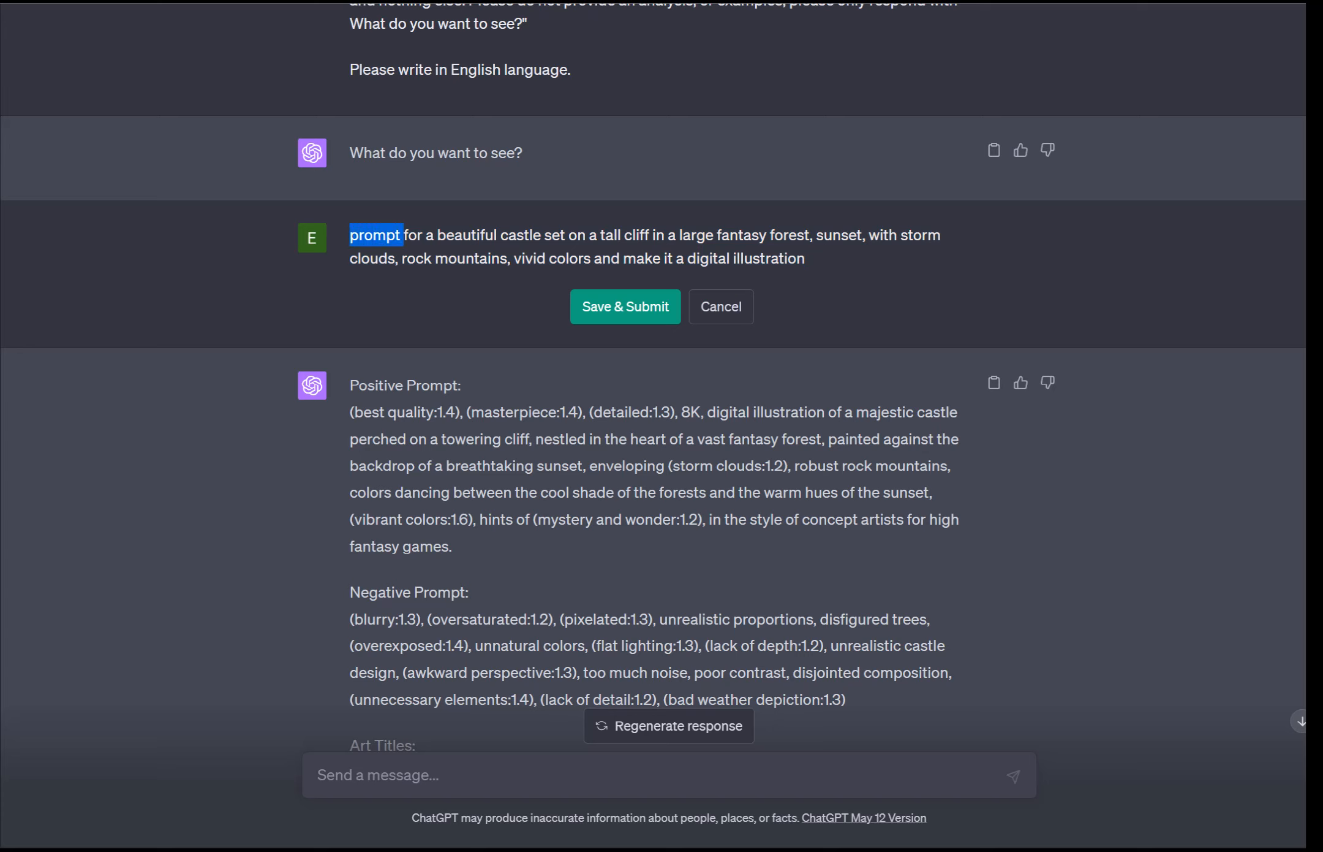
pyautogui.write('5 pronmp')
pyautogui.press('BackSpace')
pyautogui.press('BackSpace')
pyautogui.press('BackSpace')
pyautogui.write('mpts for ')
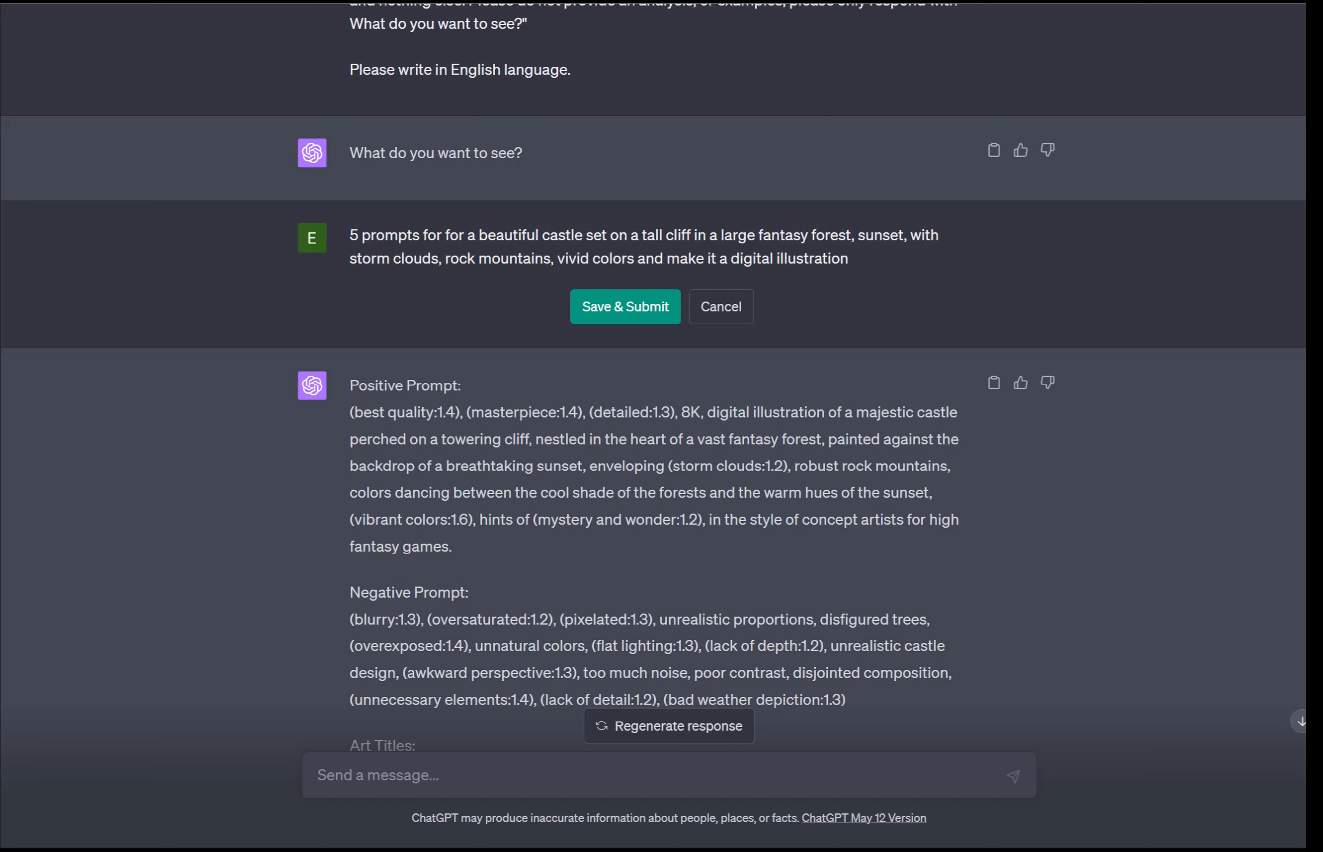
pyautogui.write('5 different ')
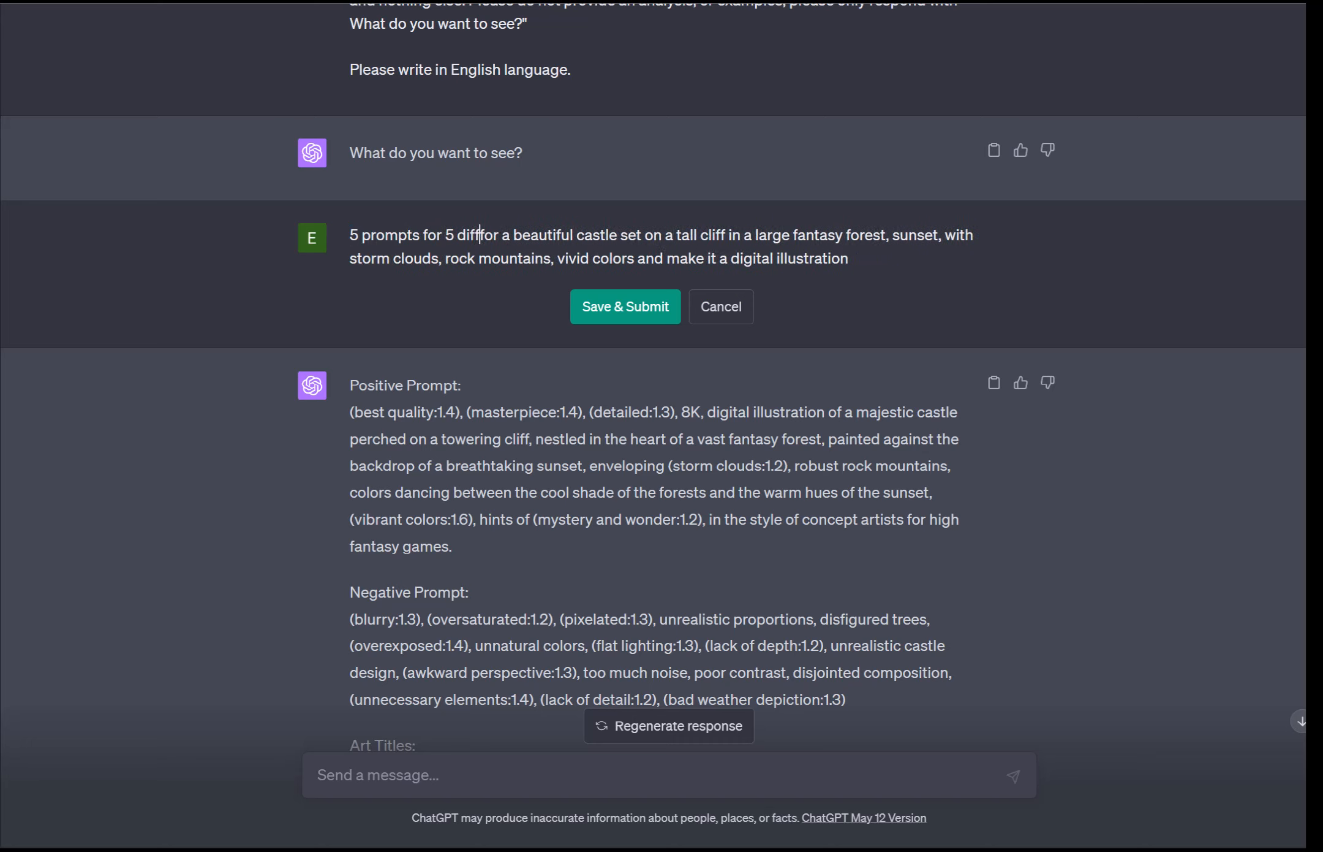
pyautogui.write('fantasy ')
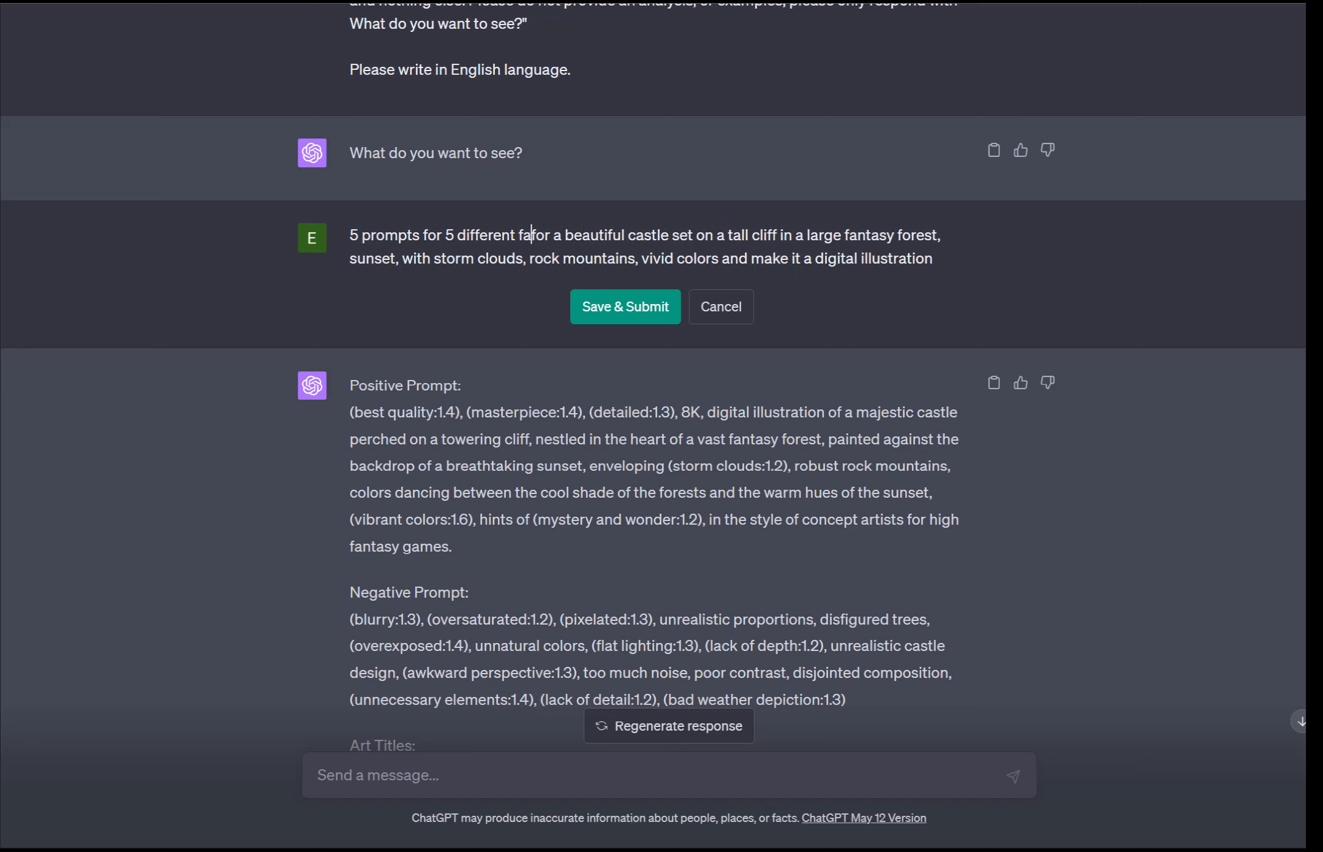
pyautogui.write('casltes se')
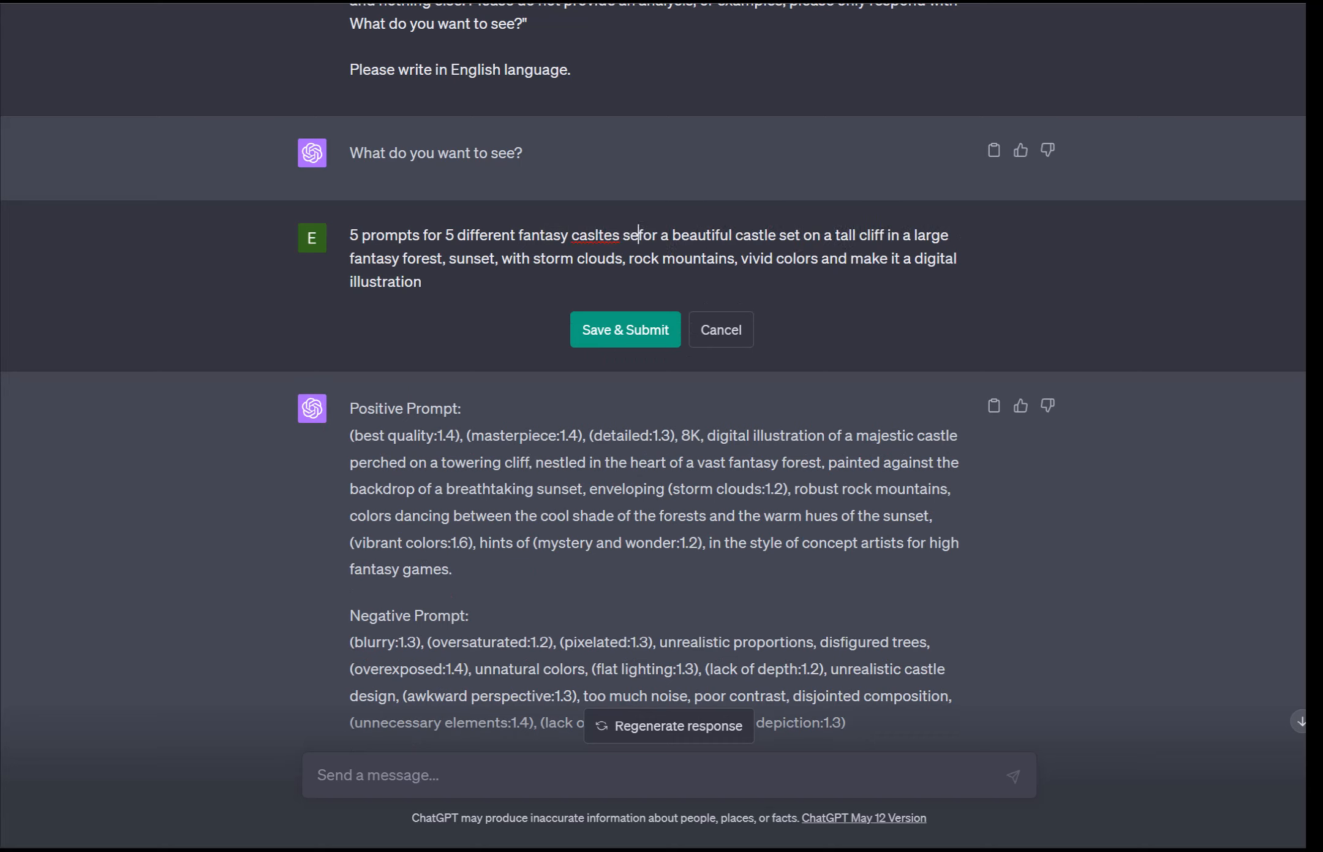
# Step: Extend the request with "5 different fantasy castles set in 5 different scenes"
pyautogui.press('BackSpace')
pyautogui.press('BackSpace')
pyautogui.press('BackSpace')
pyautogui.press('BackSpace')
pyautogui.write('tles set in ')
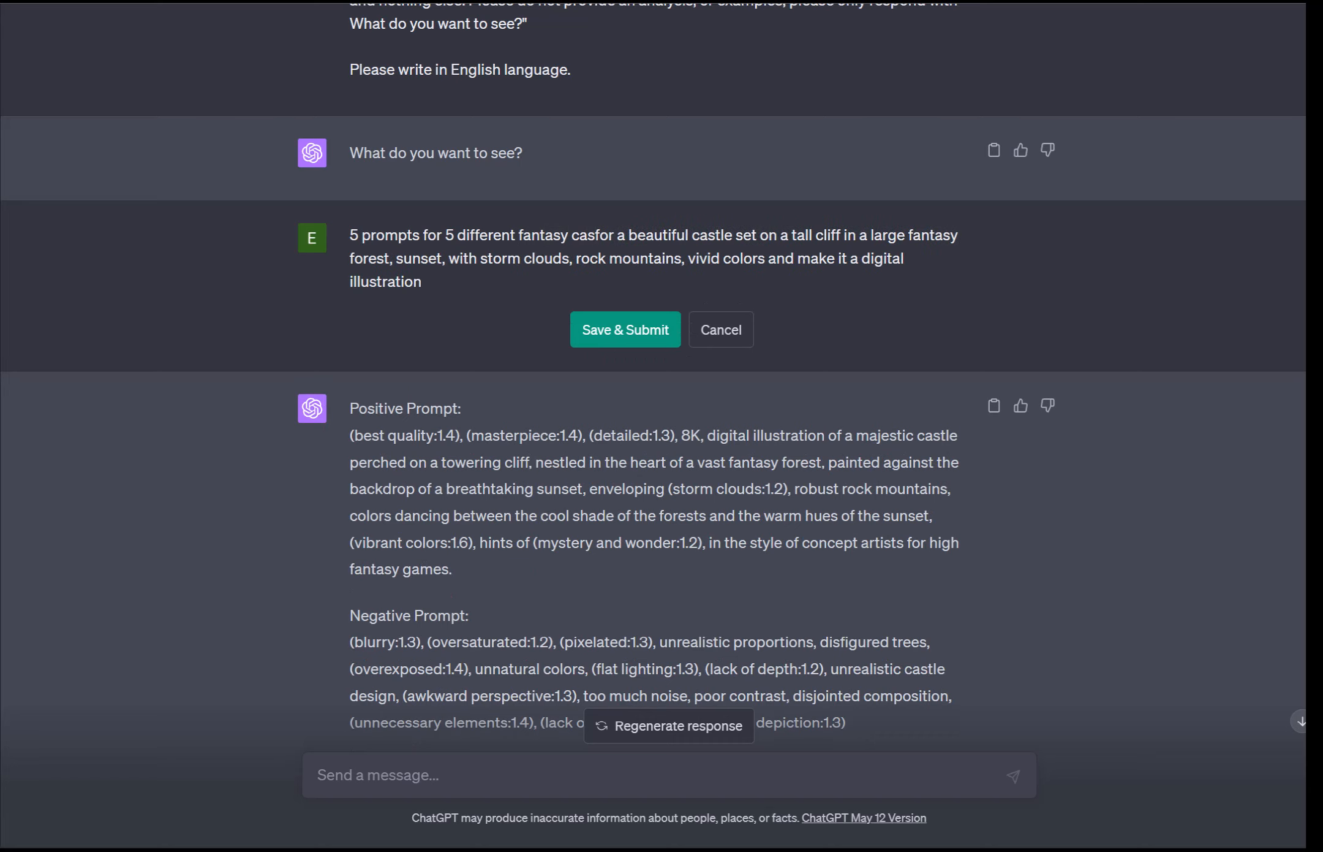
pyautogui.write('5 different ')
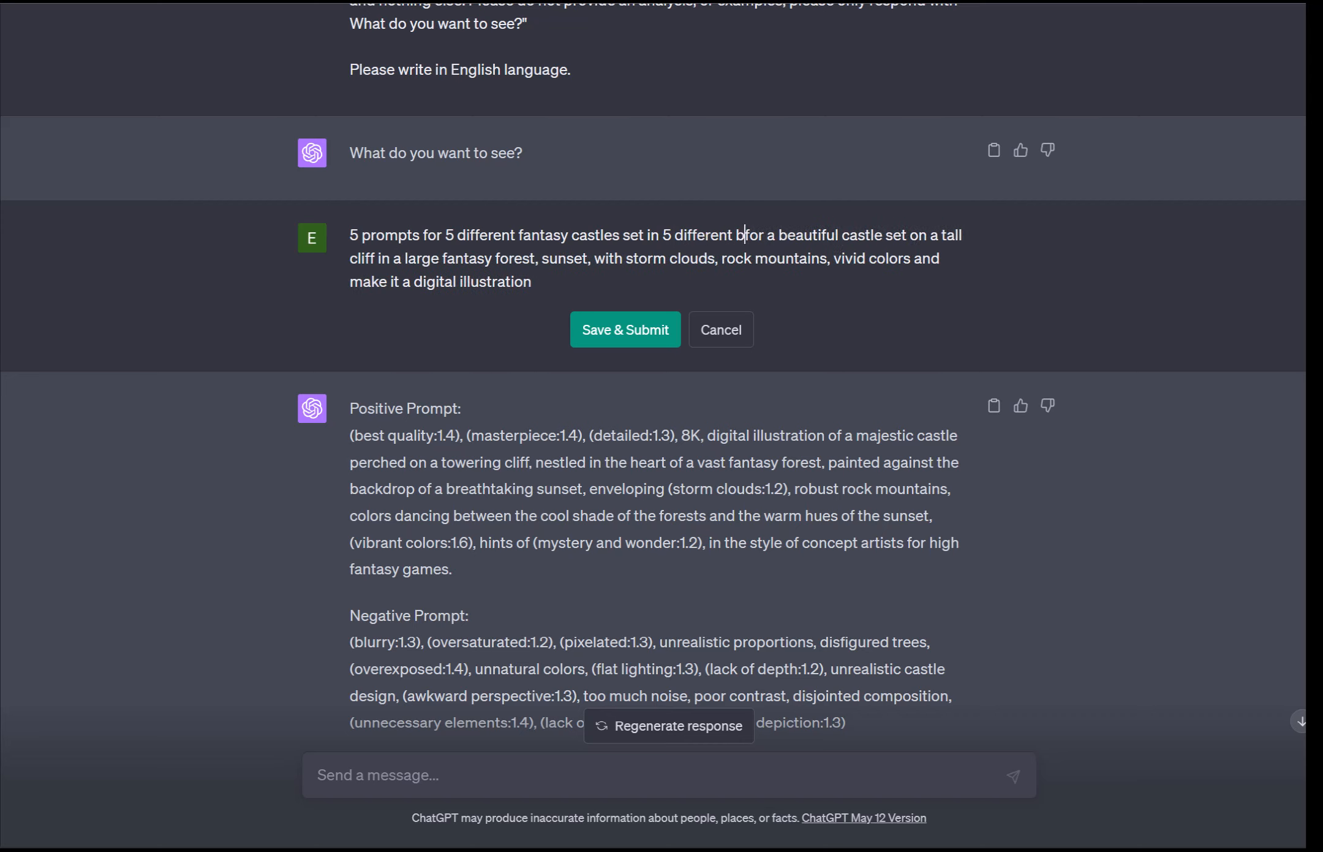
pyautogui.write('scenes,')
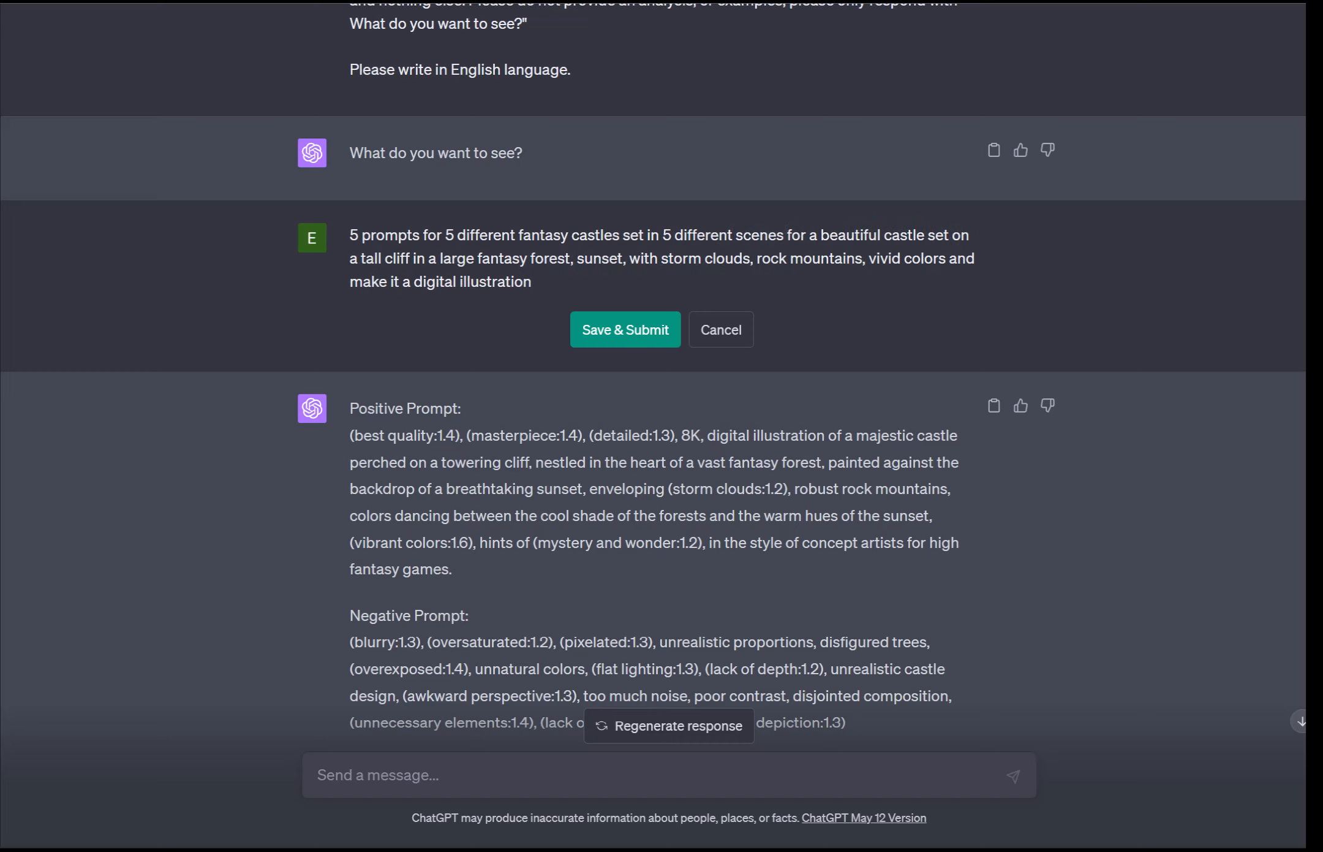
# Step: Add ", each prompt should give a different lighting style, art style, and evoke a different emotion" to the request
pyautogui.press('BackSpace')
pyautogui.write(', each p')
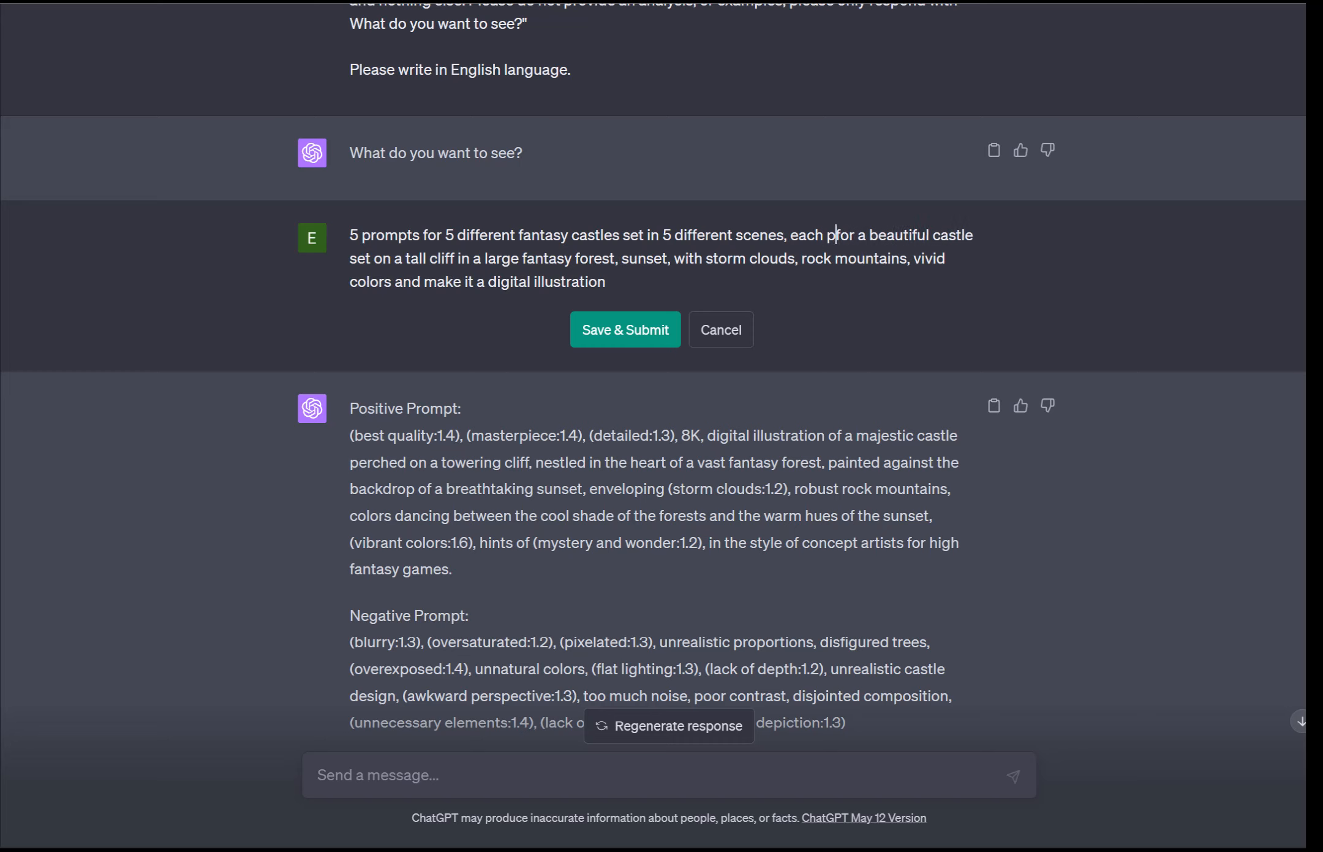
pyautogui.write('rompnt')
pyautogui.press('BackSpace')
pyautogui.press('BackSpace')
pyautogui.press('BackSpace')
pyautogui.press('BackSpace')
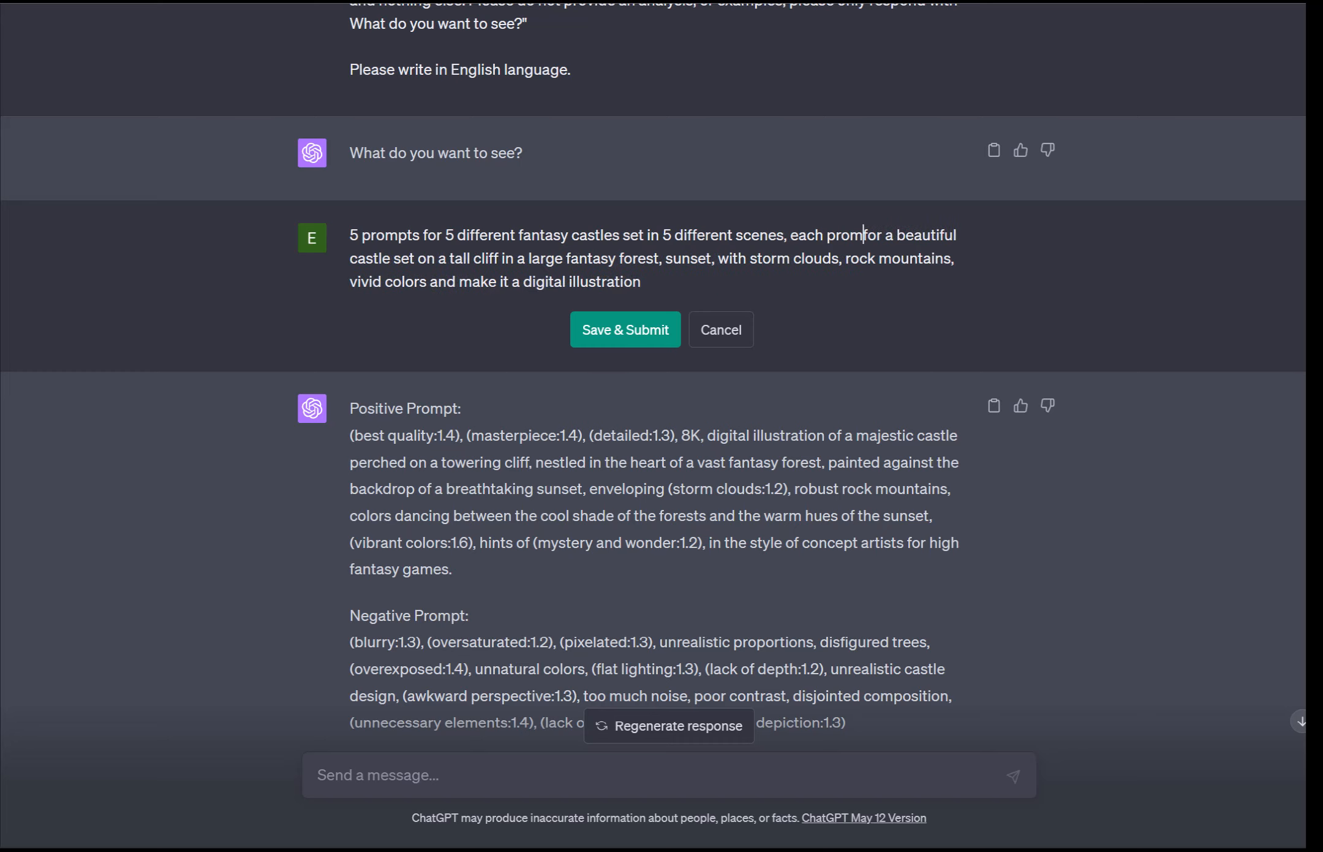
pyautogui.write('pt should give a different ')
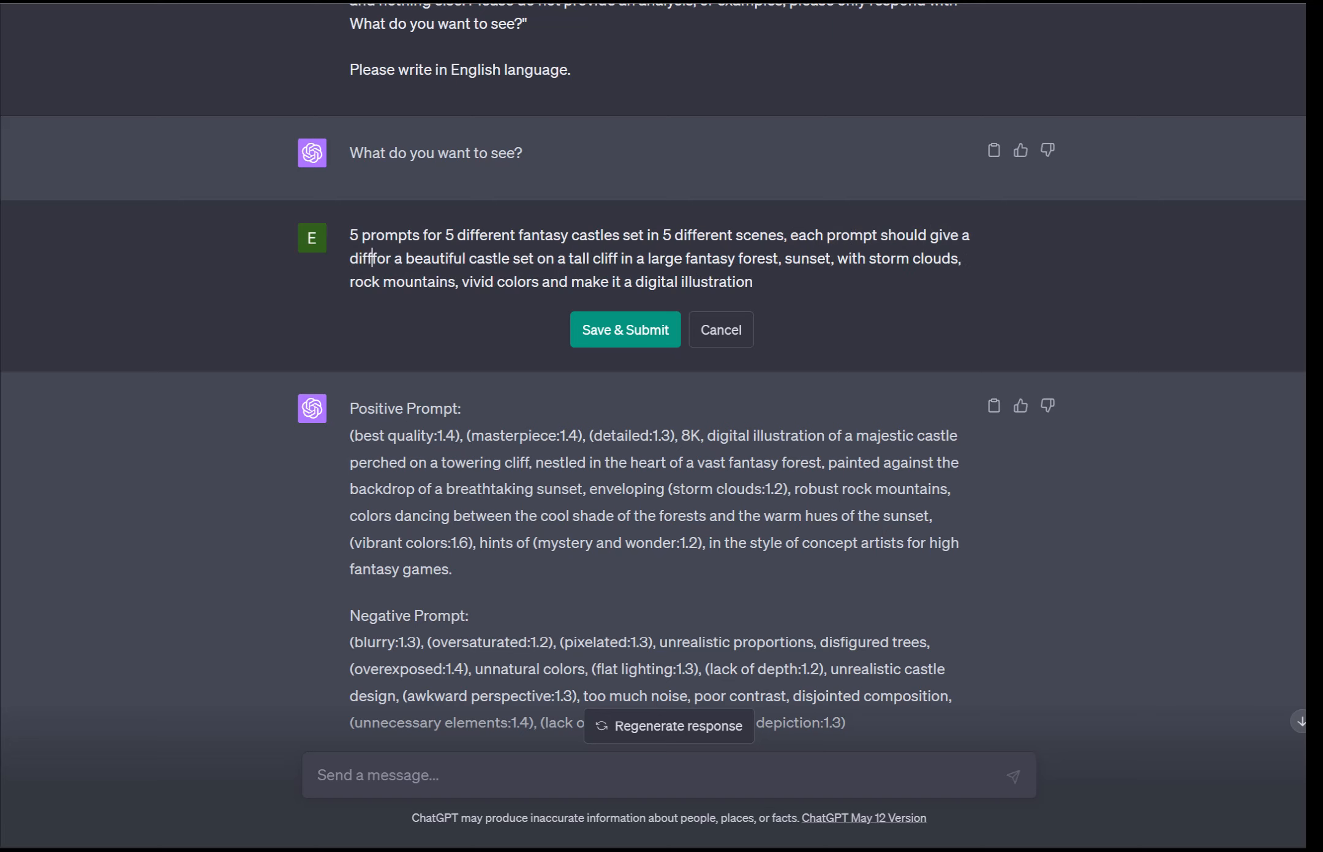
pyautogui.write('lighting style')
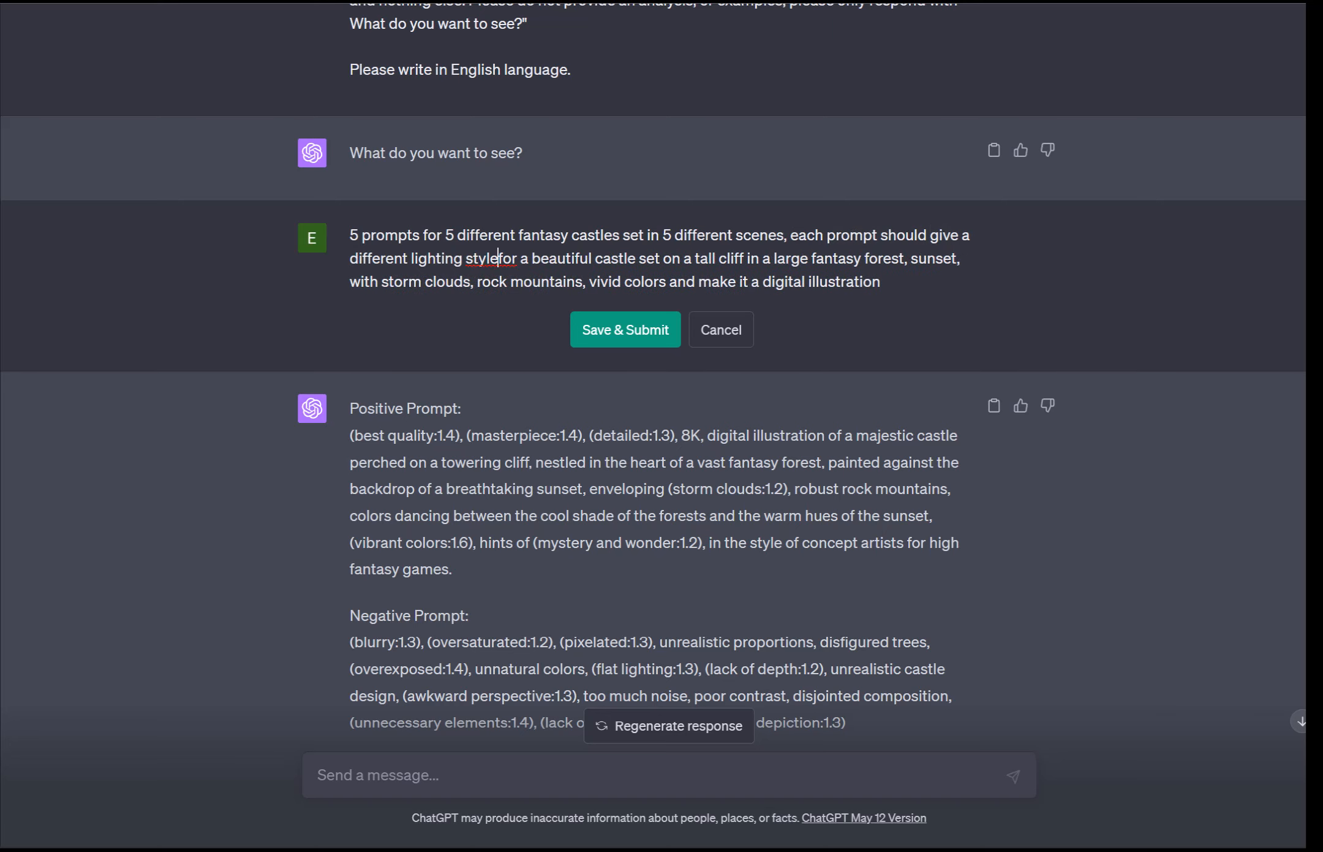
pyautogui.write(', art style')
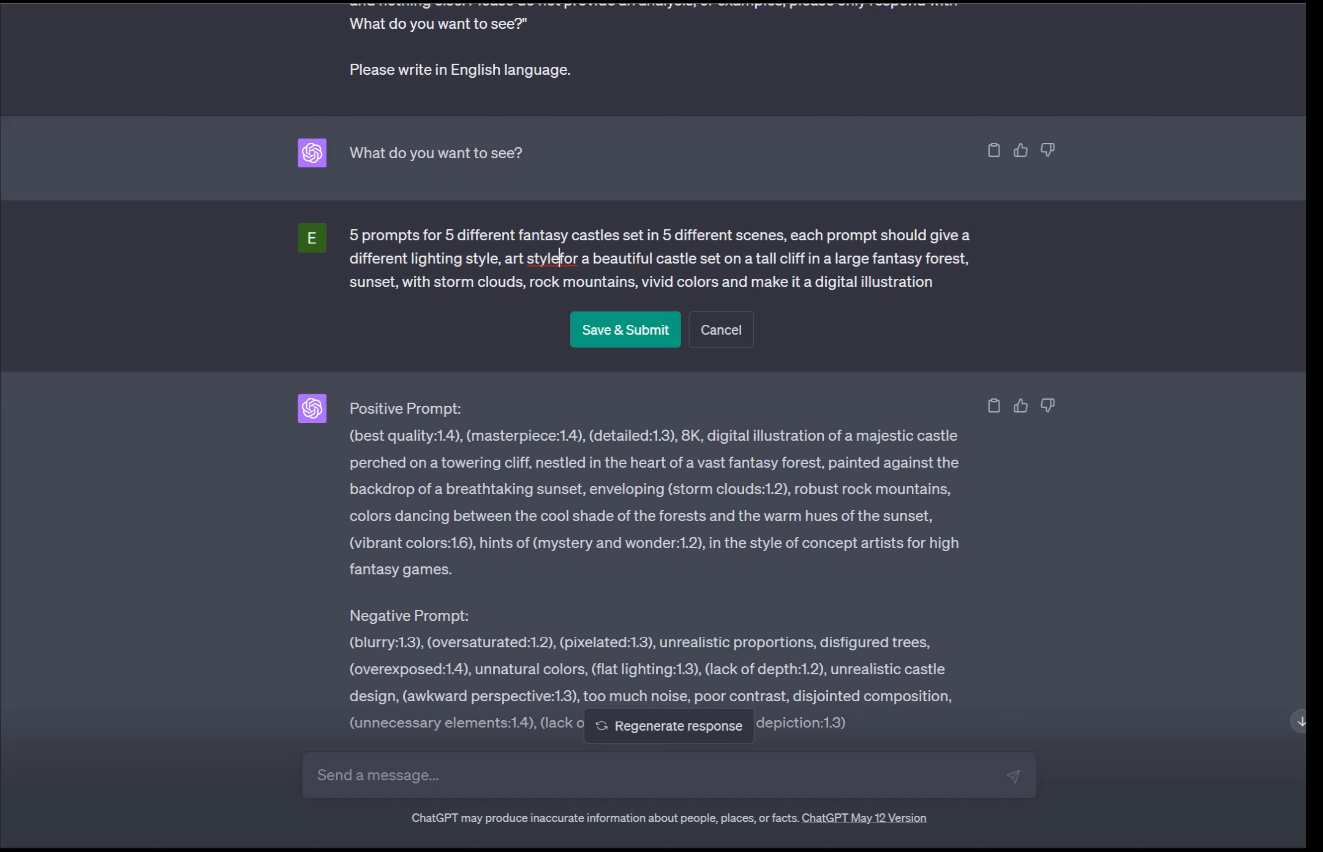
pyautogui.write(', and evo')
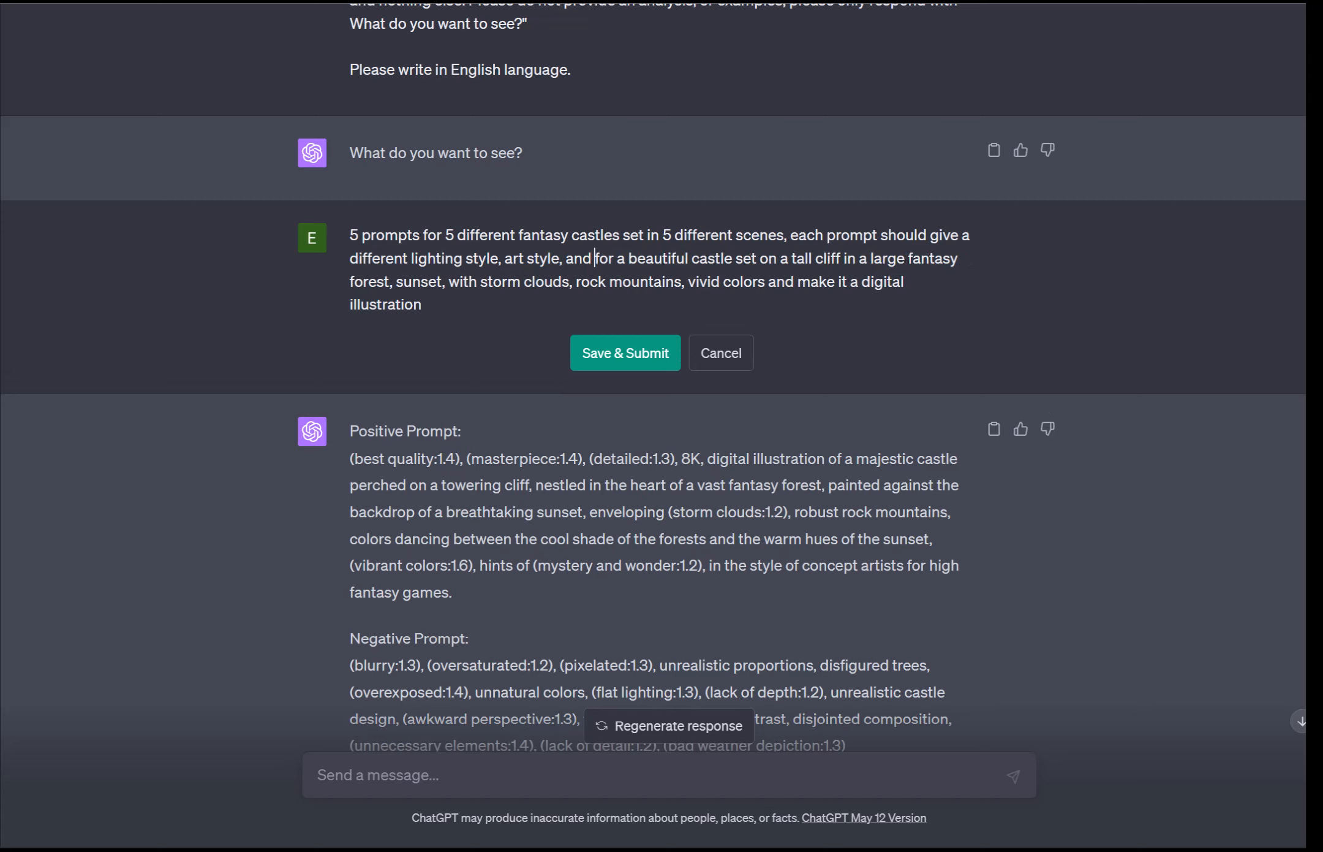
pyautogui.write('ke a')
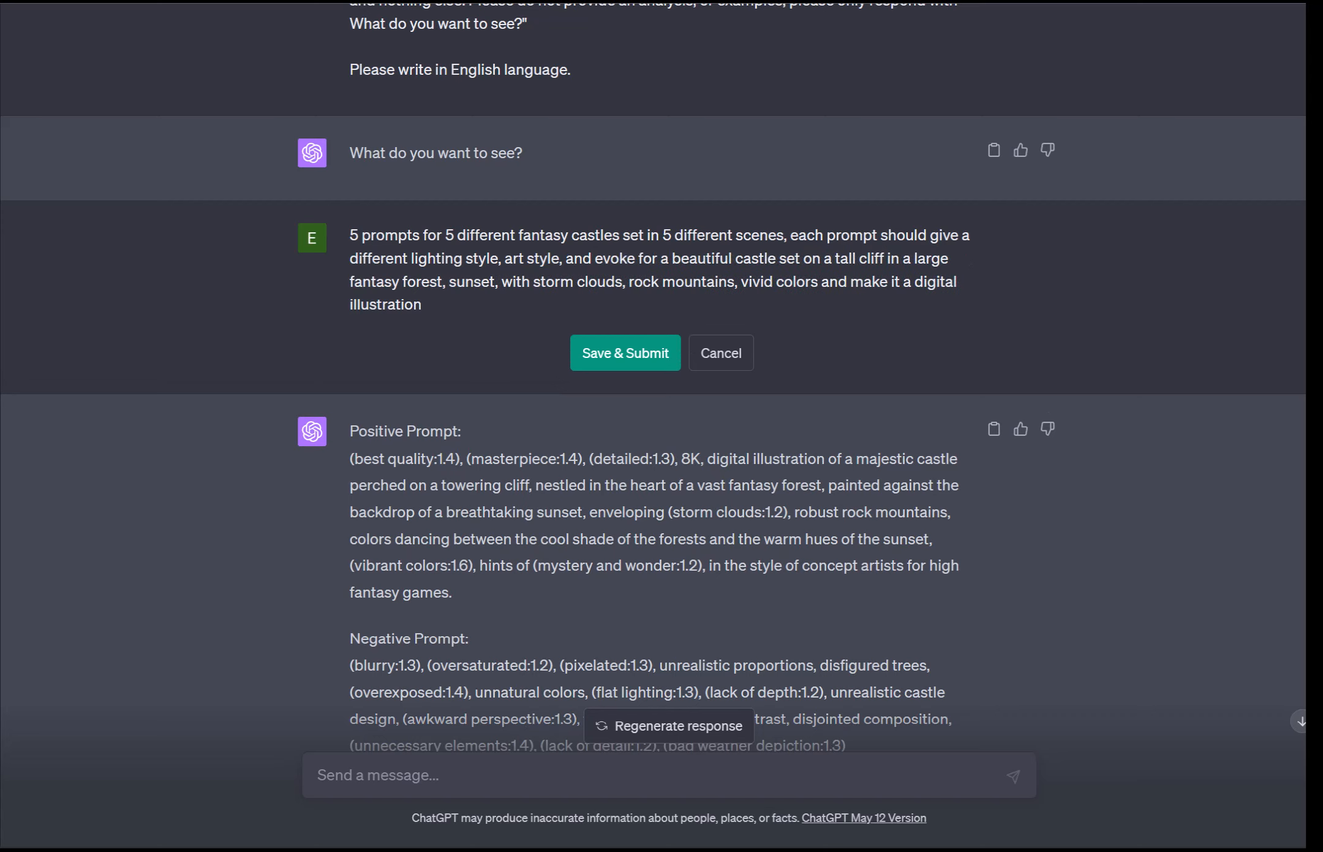
pyautogui.write(' different emotion')
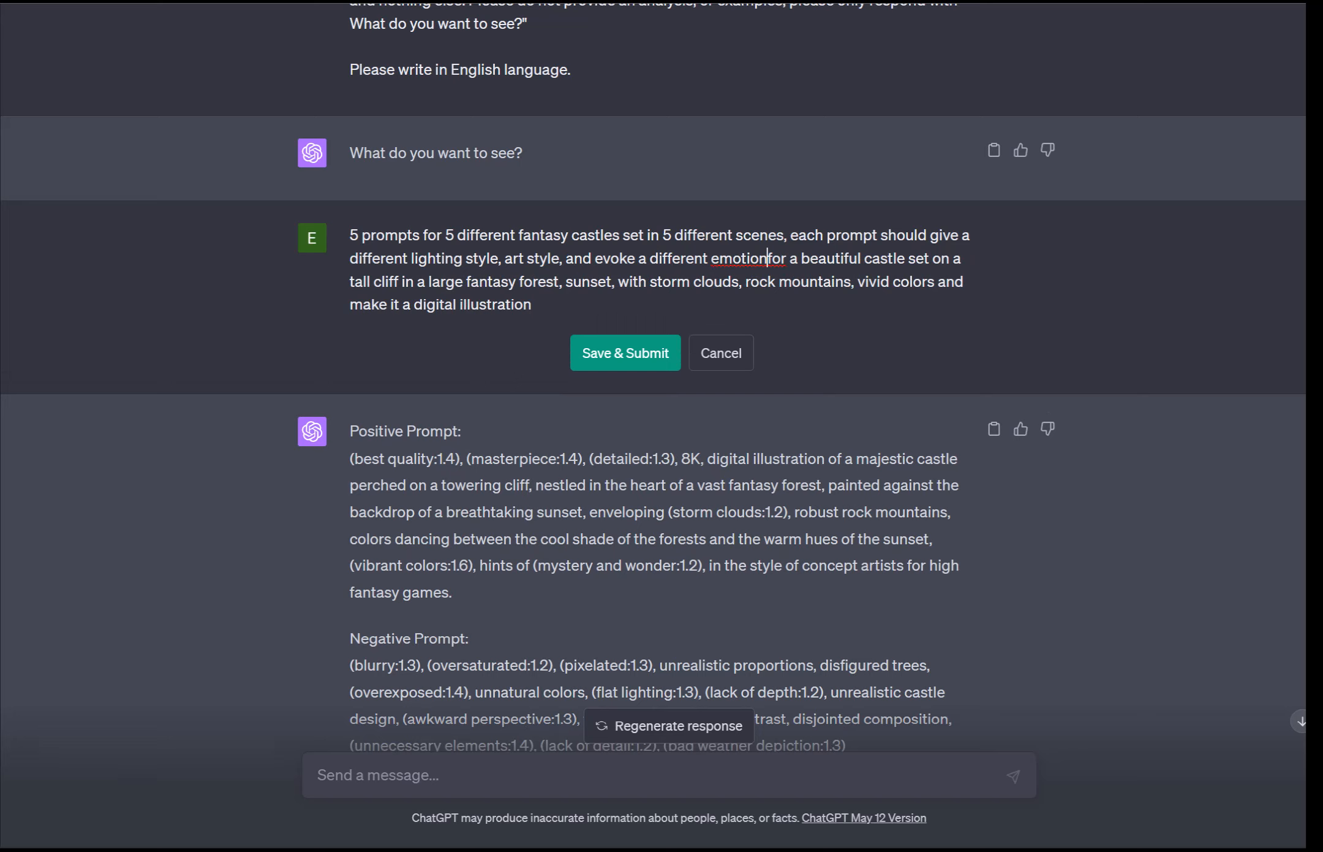
# Step: Delete the old remaining request text, end the sentence with a period, and submit the edited request
pyautogui.moveTo(768, 258); pyautogui.dragTo(531, 305)
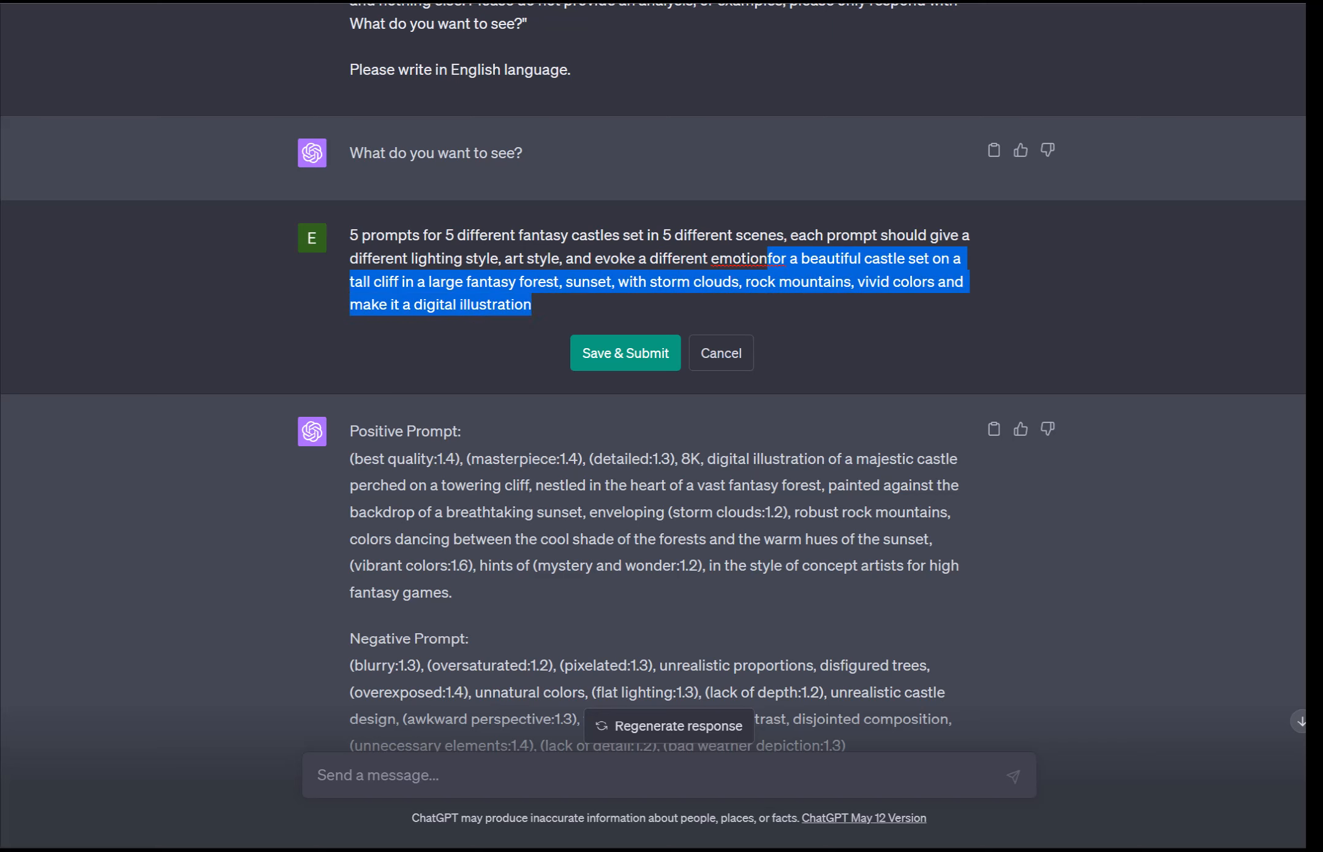
pyautogui.press('BackSpace')
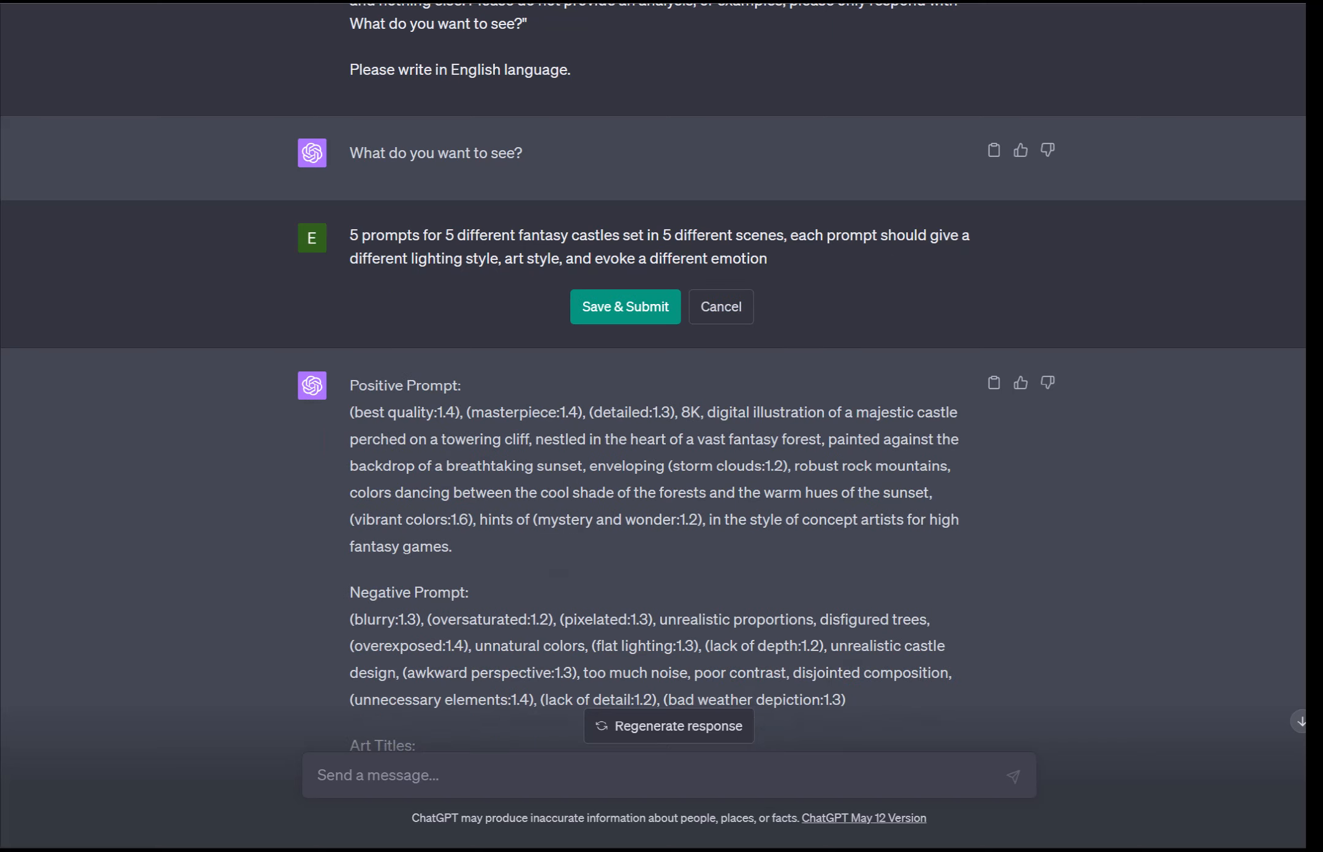
pyautogui.write('.')
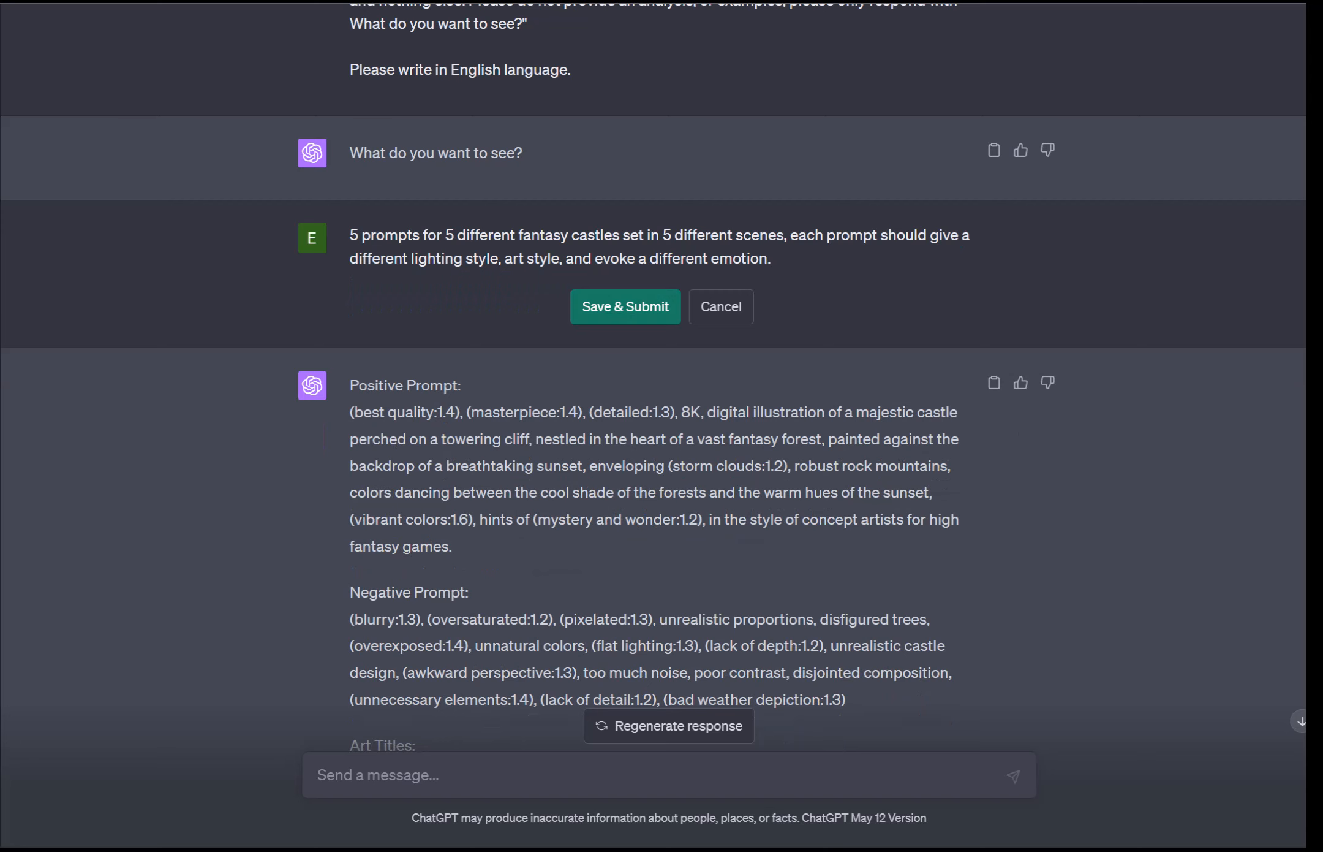
pyautogui.press('Return')
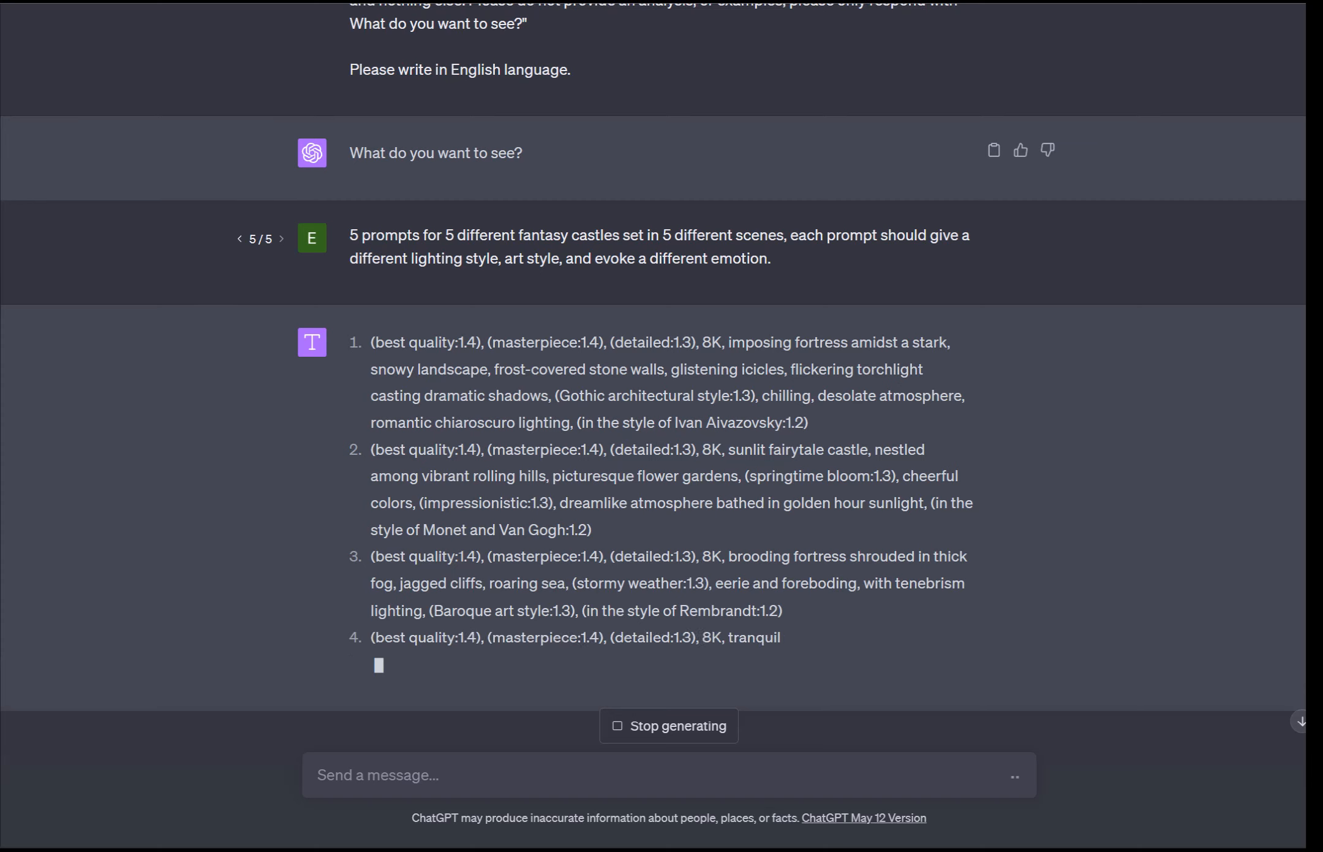
pyautogui.moveTo(902, 476); pyautogui.dragTo(936, 502)
pyautogui.click(936, 503)
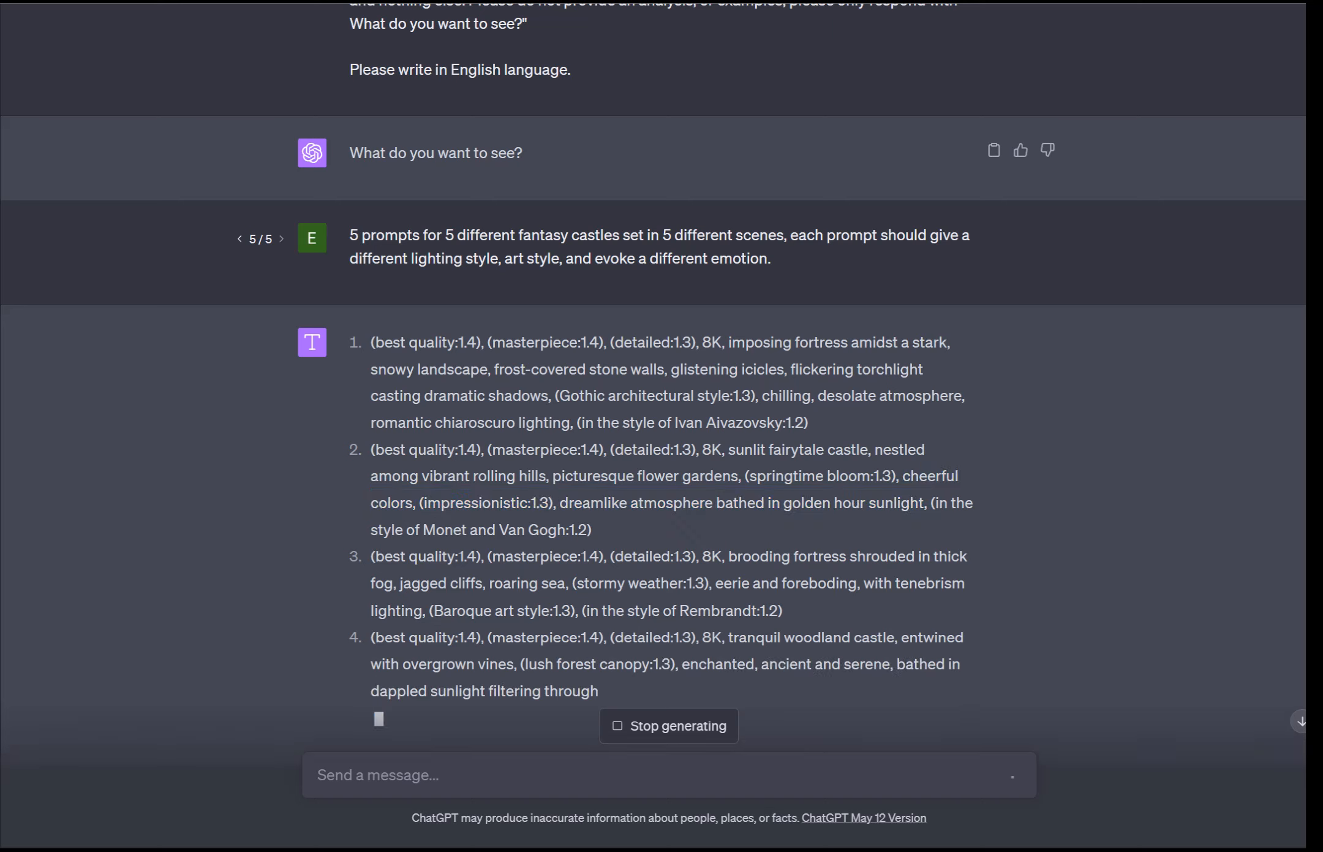
# Step: Read through the five generated fantasy castle prompts in the response
pyautogui.moveTo(559, 503); pyautogui.dragTo(931, 503)
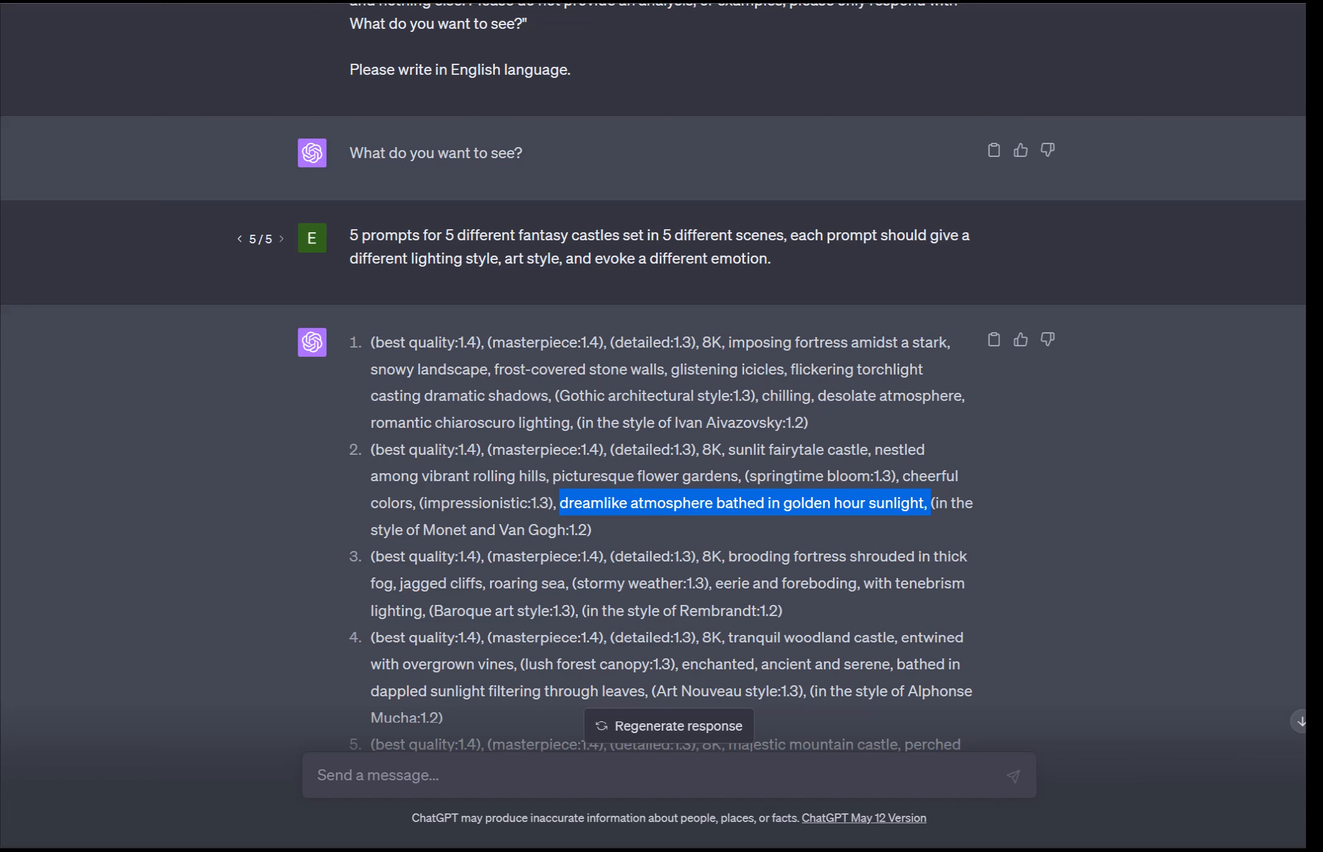
pyautogui.scroll(-3, 653, 423)
pyautogui.scroll(2, 653, 423)
pyautogui.scroll(-2, 653, 422)
pyautogui.scroll(2, 653, 423)
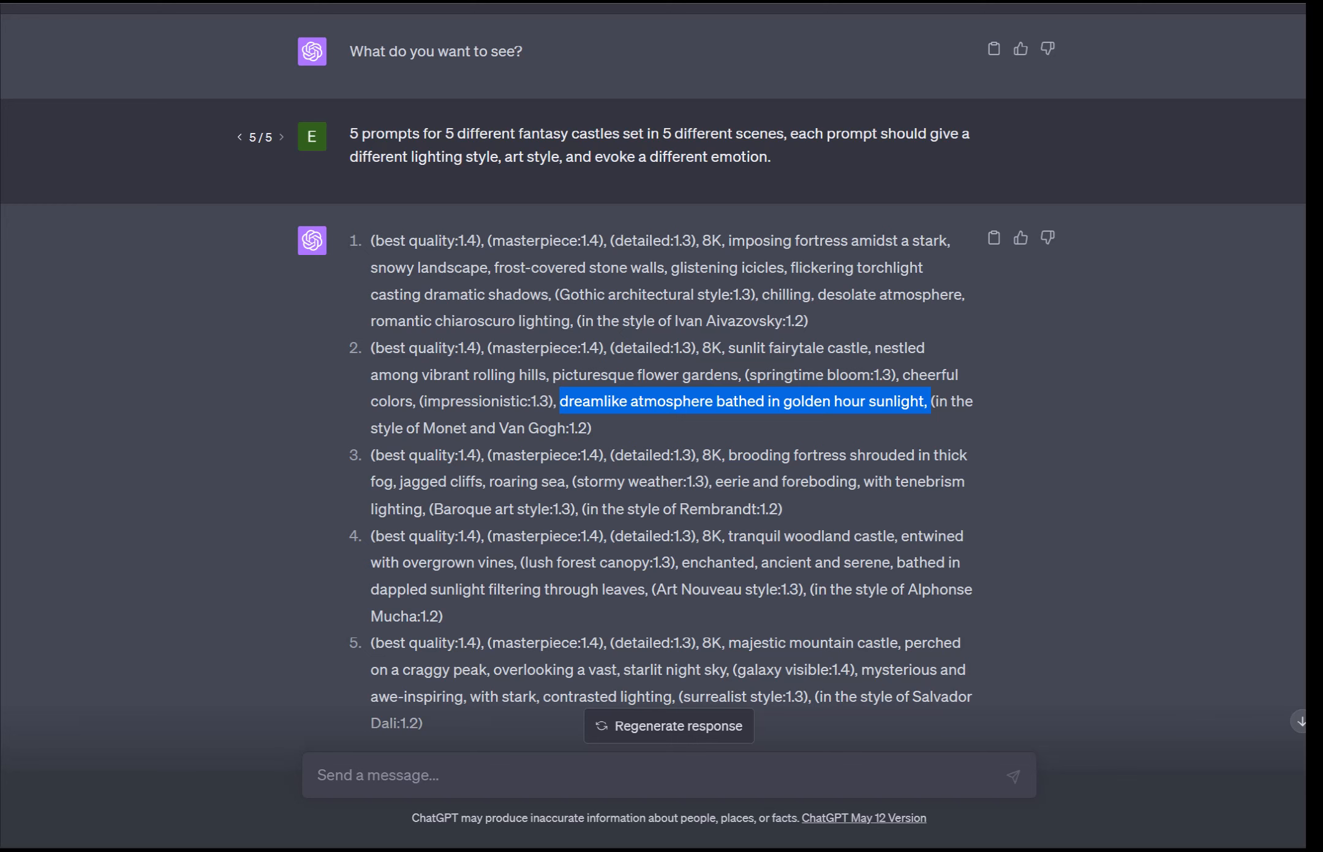
pyautogui.scroll(-2, 654, 368)
pyautogui.scroll(2, 653, 368)
pyautogui.scroll(-2, 654, 368)
pyautogui.scroll(2, 653, 367)
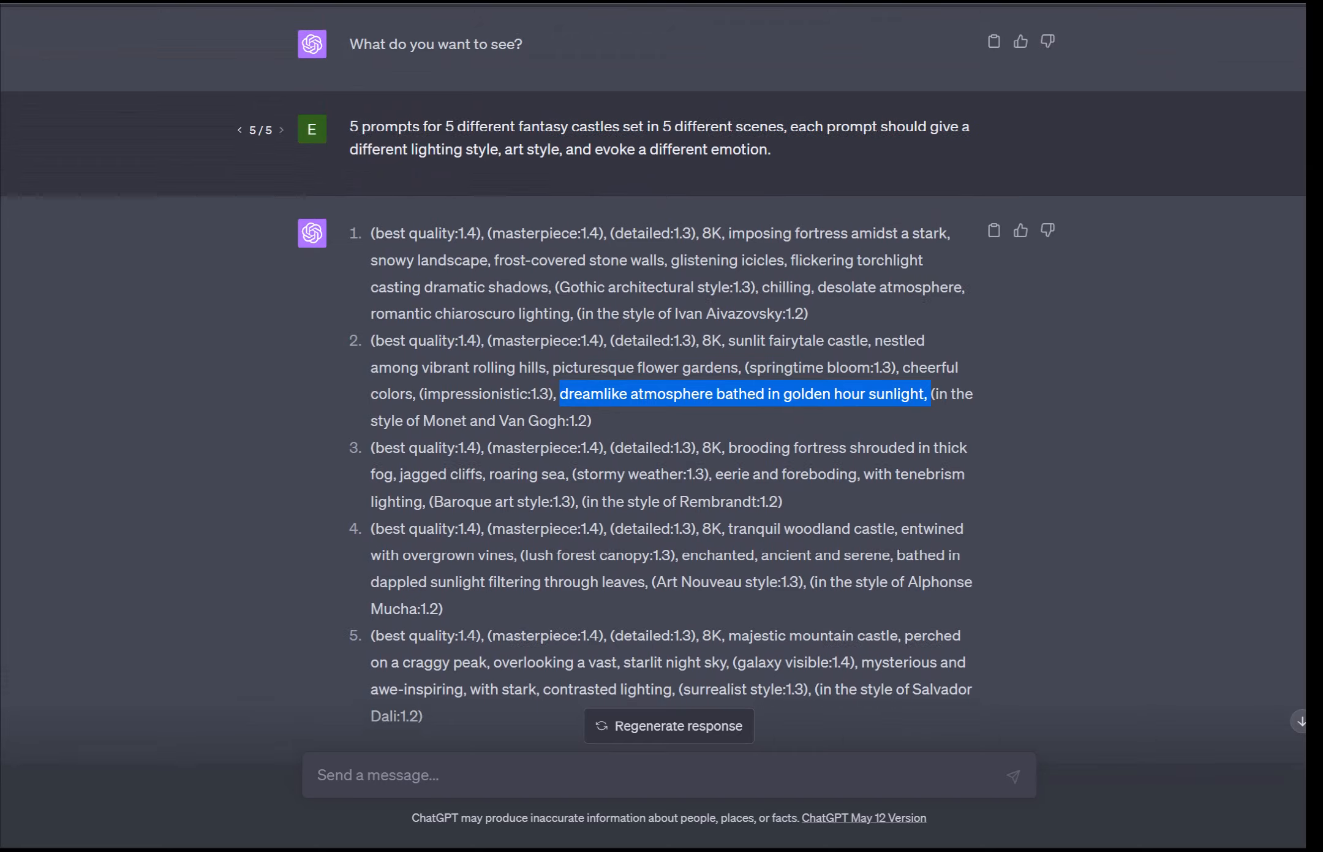
pyautogui.scroll(-2, 653, 368)
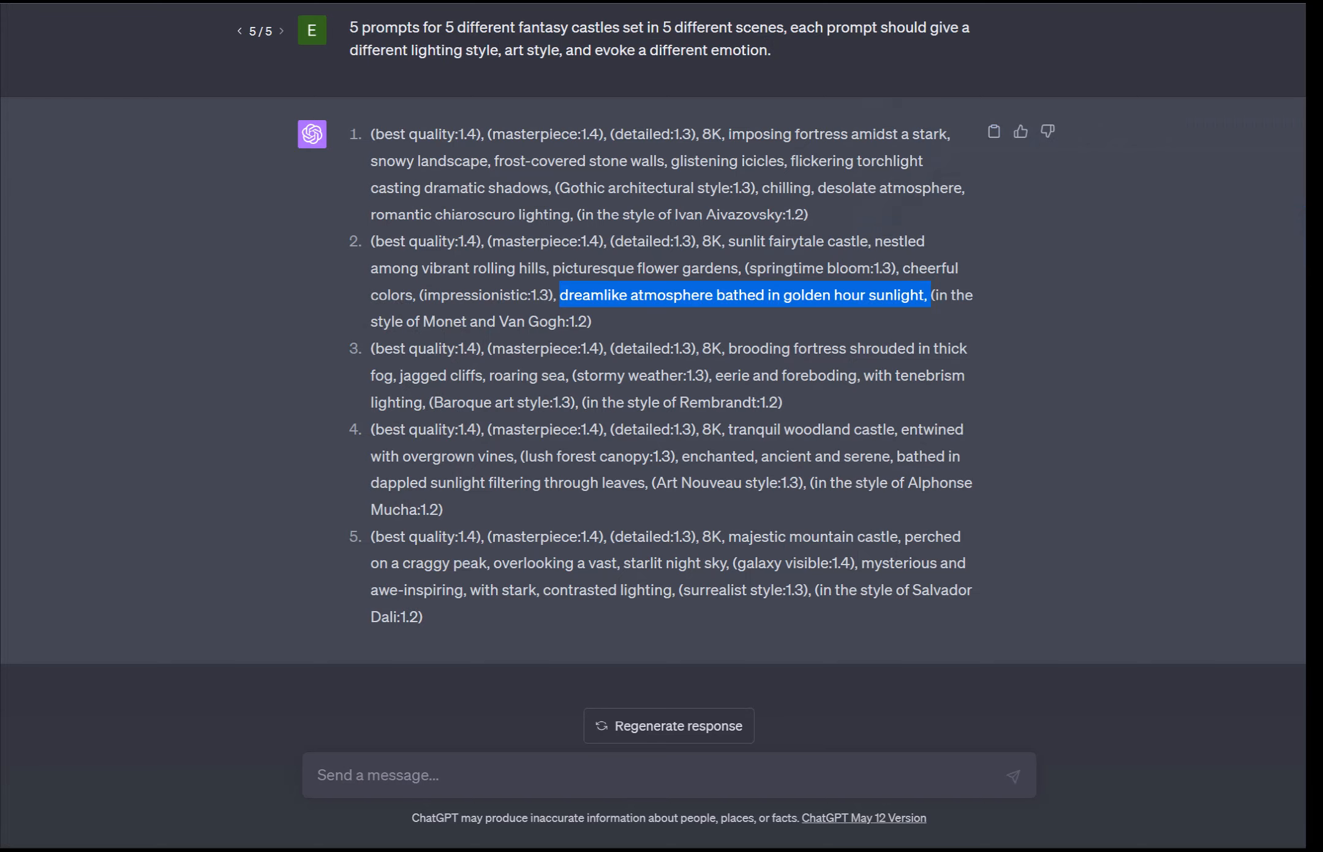
pyautogui.scroll(2, 662, 429)
pyautogui.scroll(-2, 662, 399)
# Step: Edit the castle request, replacing its whole text with "I want a list of 5 prompts,"
pyautogui.click(994, 27)
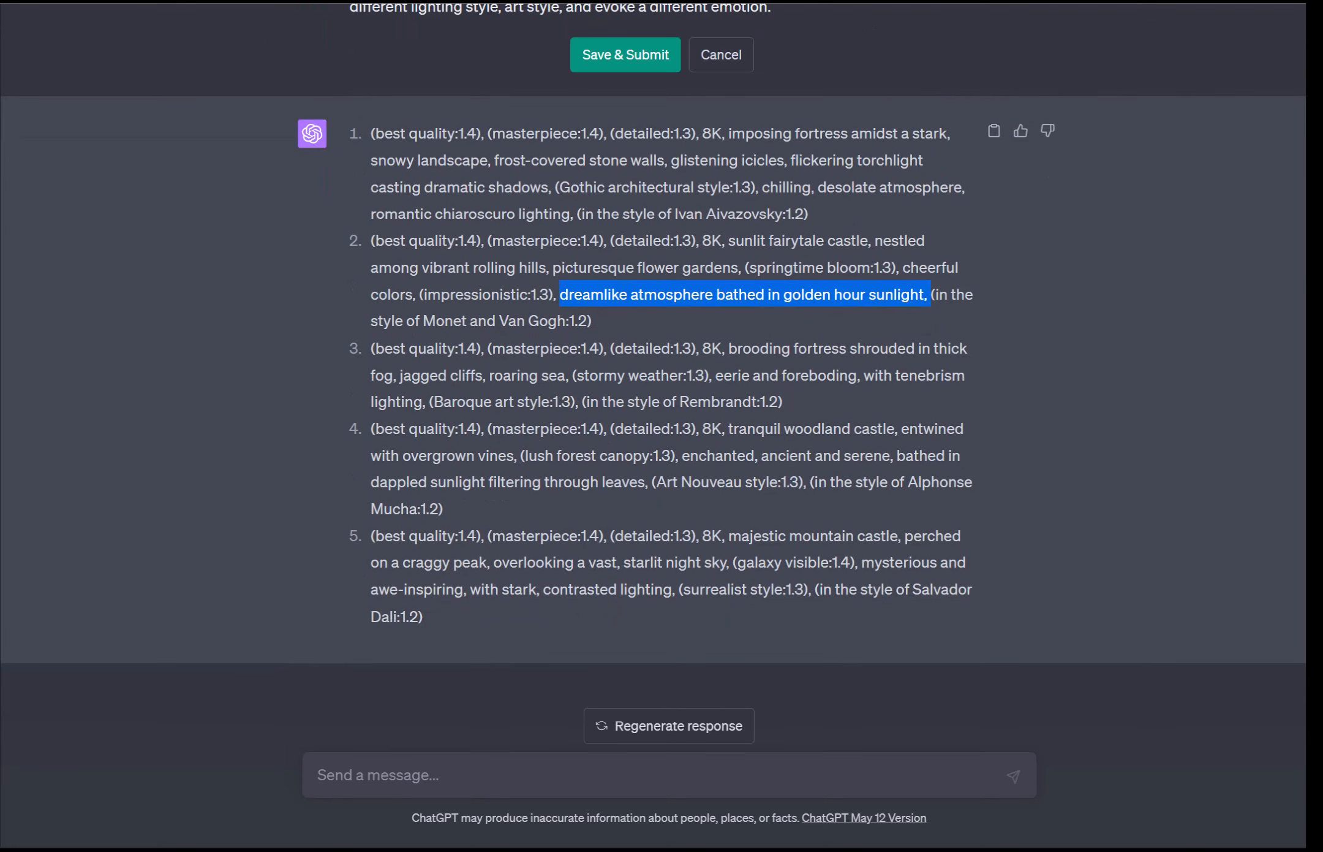
pyautogui.scroll(2, 661, 399)
pyautogui.moveTo(772, 113); pyautogui.dragTo(350, 90)
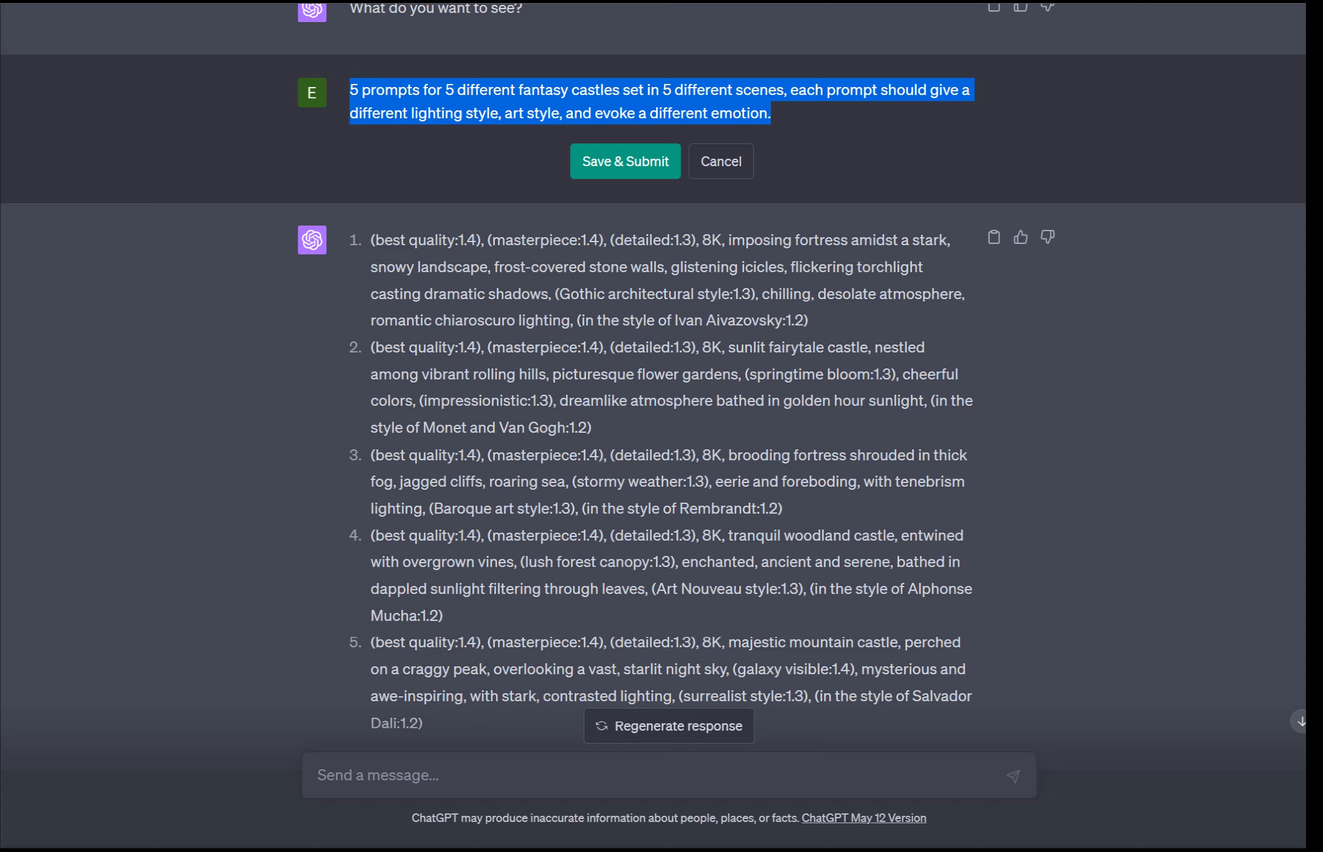
pyautogui.write('5')
pyautogui.press('BackSpace')
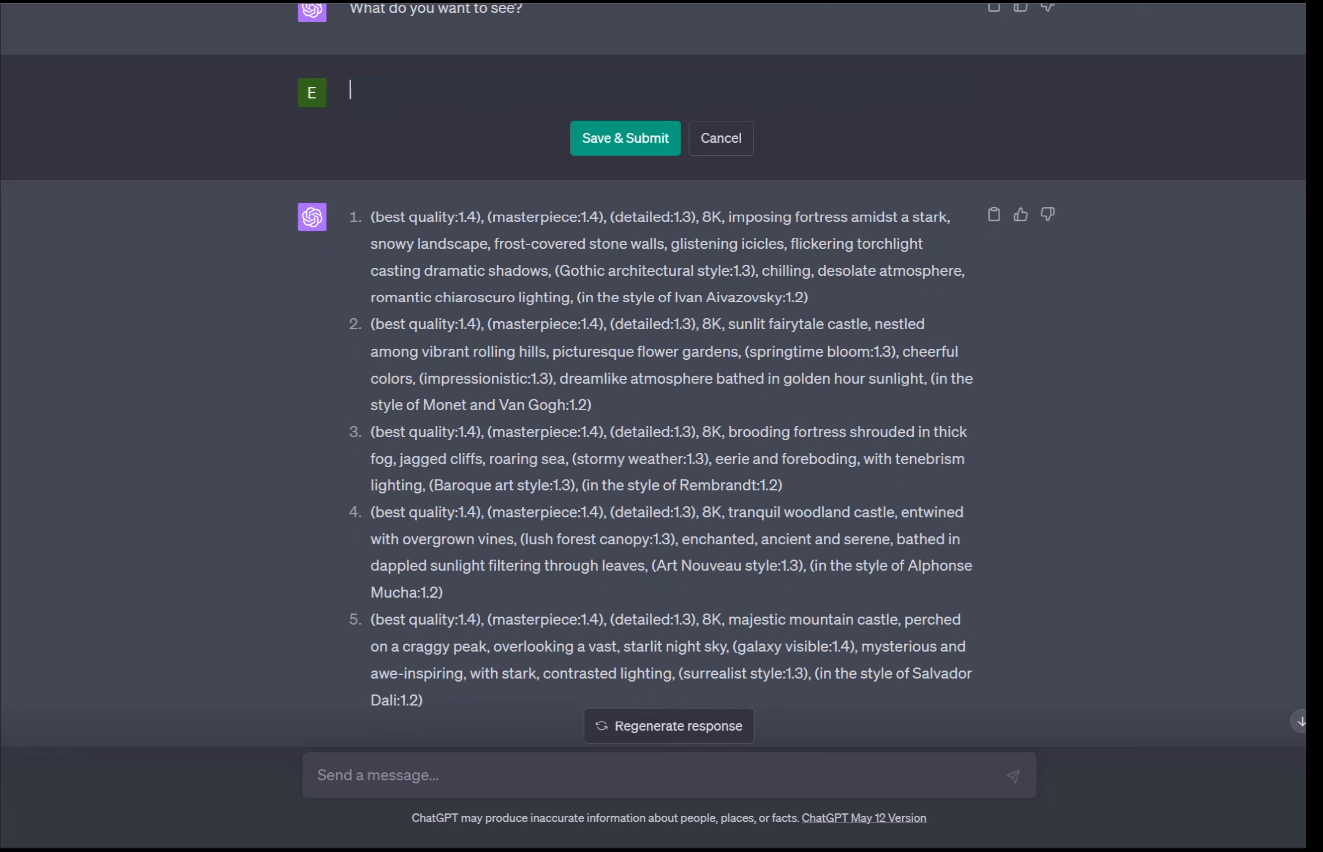
pyautogui.write('I want 5')
pyautogui.write(' prompts ')
pyautogui.write('for')
pyautogui.press('BackSpace')
pyautogui.press('BackSpace')
pyautogui.press('BackSpace')
pyautogui.press('BackSpace')
pyautogui.write(',')
pyautogui.press('BackSpace')
pyautogui.press('BackSpace')
pyautogui.press('BackSpace')
pyautogui.press('BackSpace')
pyautogui.press('BackSpace')
pyautogui.press('BackSpace')
pyautogui.press('BackSpace')
pyautogui.press('BackSpace')
pyautogui.press('BackSpace')
pyautogui.press('BackSpace')
pyautogui.press('BackSpace')
pyautogui.write('a list of 5 promtps, the')
pyautogui.press('BackSpace')
pyautogui.press('BackSpace')
pyautogui.press('BackSpace')
pyautogui.press('BackSpace')
pyautogui.press('BackSpace')
pyautogui.press('BackSpace')
pyautogui.press('BackSpace')
pyautogui.press('BackSpace')
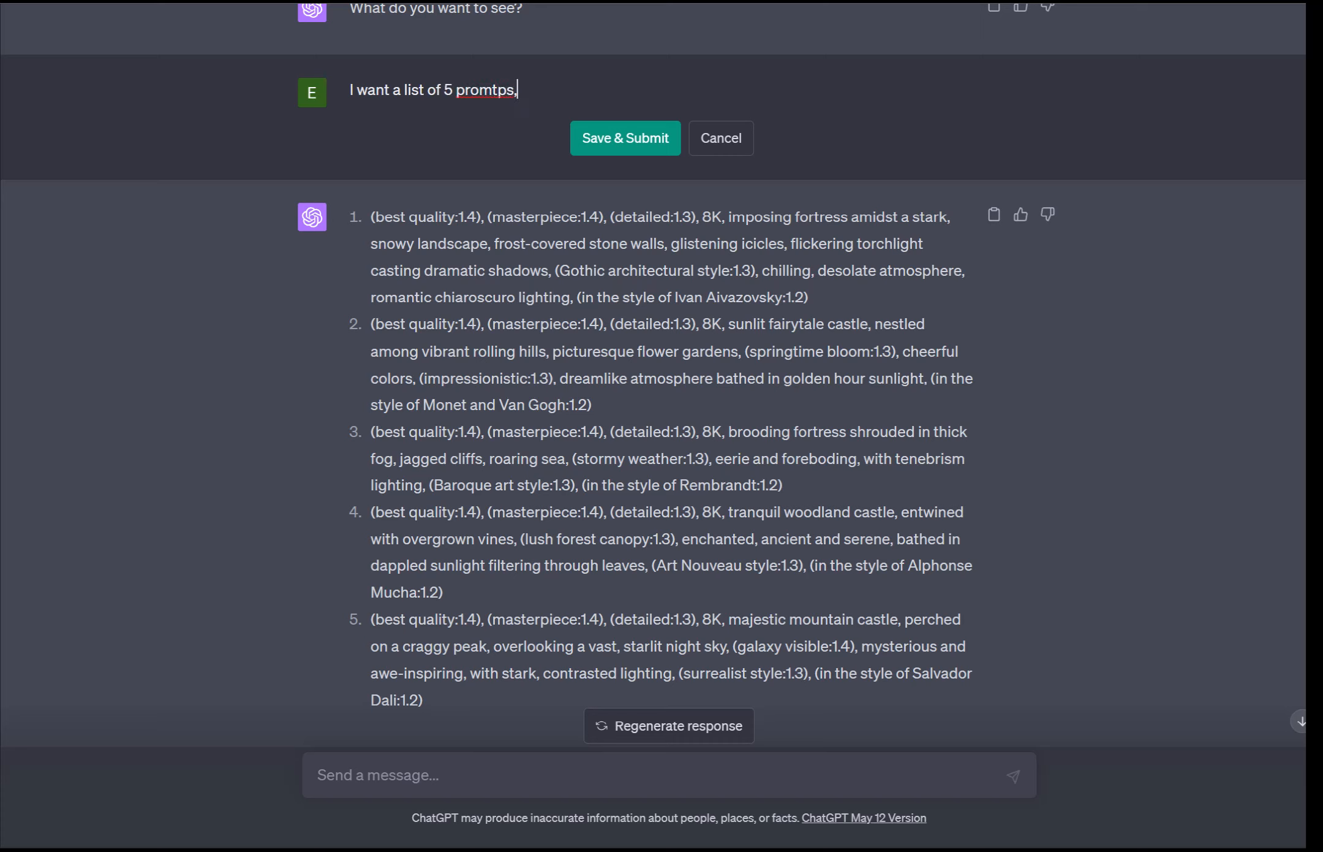
# Step: Continue the request with "the first prompt describes the basic scene of a futuristic city street with a very dark feel"
pyautogui.write('pts, the first prompt describ')
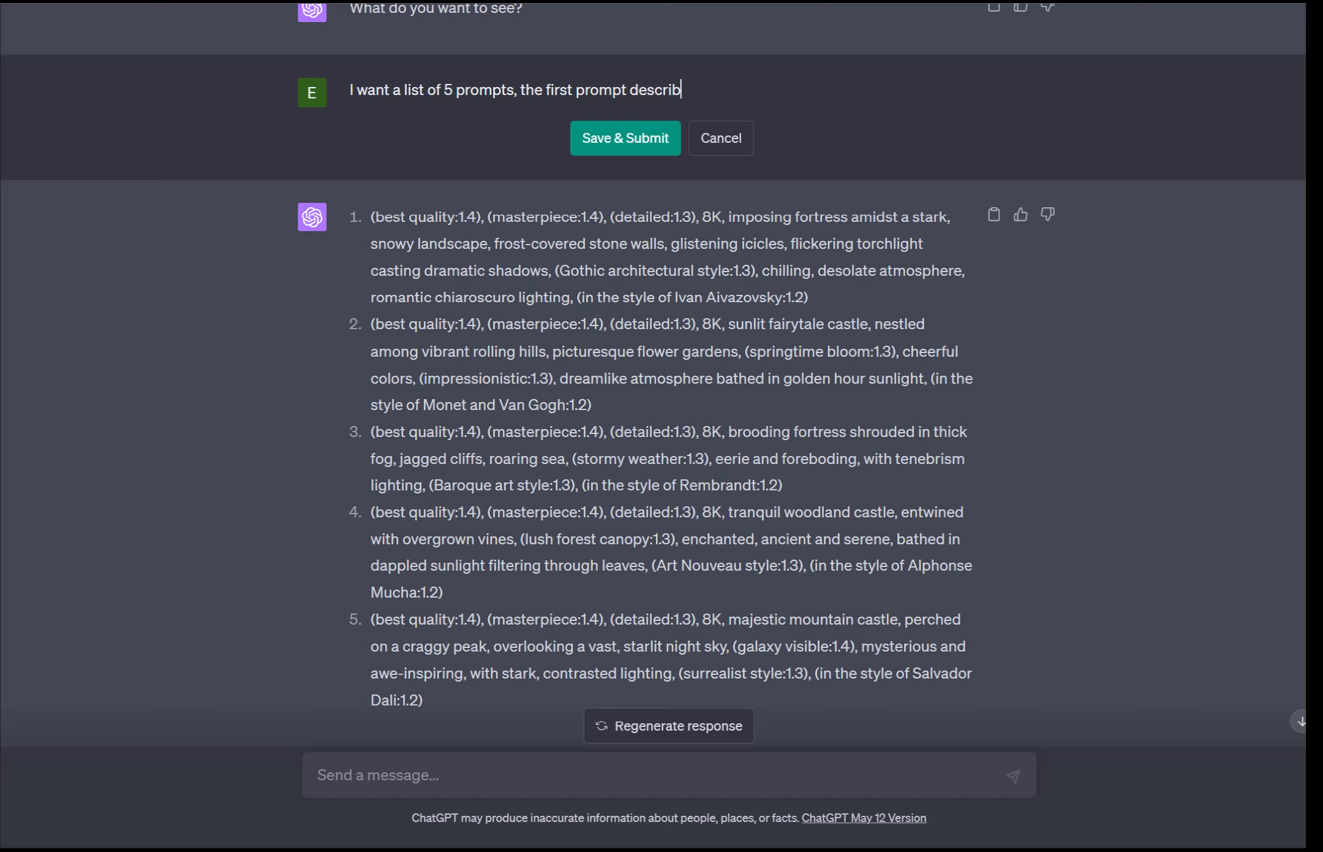
pyautogui.write('e s the basic scene of a')
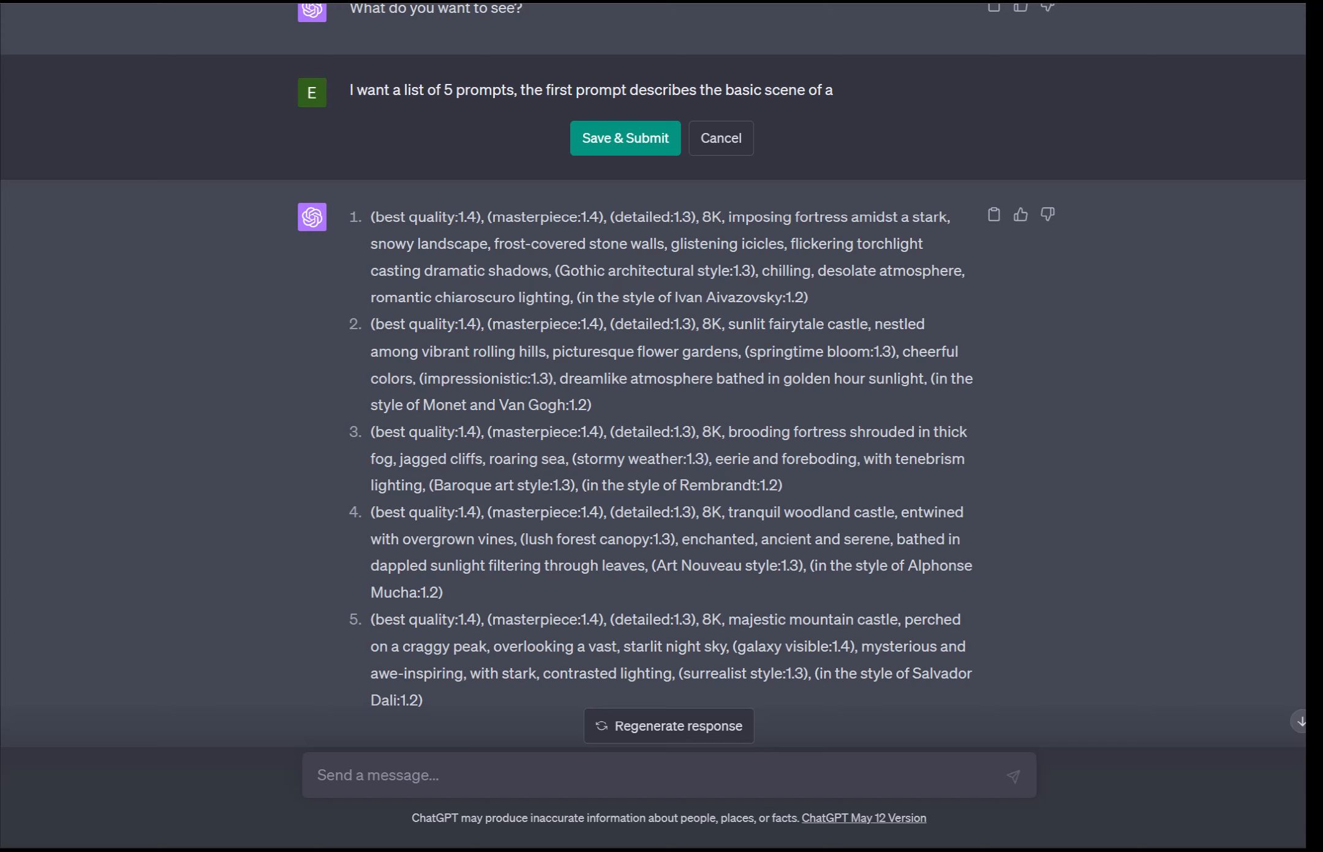
pyautogui.write('futuristic city sc')
pyautogui.write('reet with ')
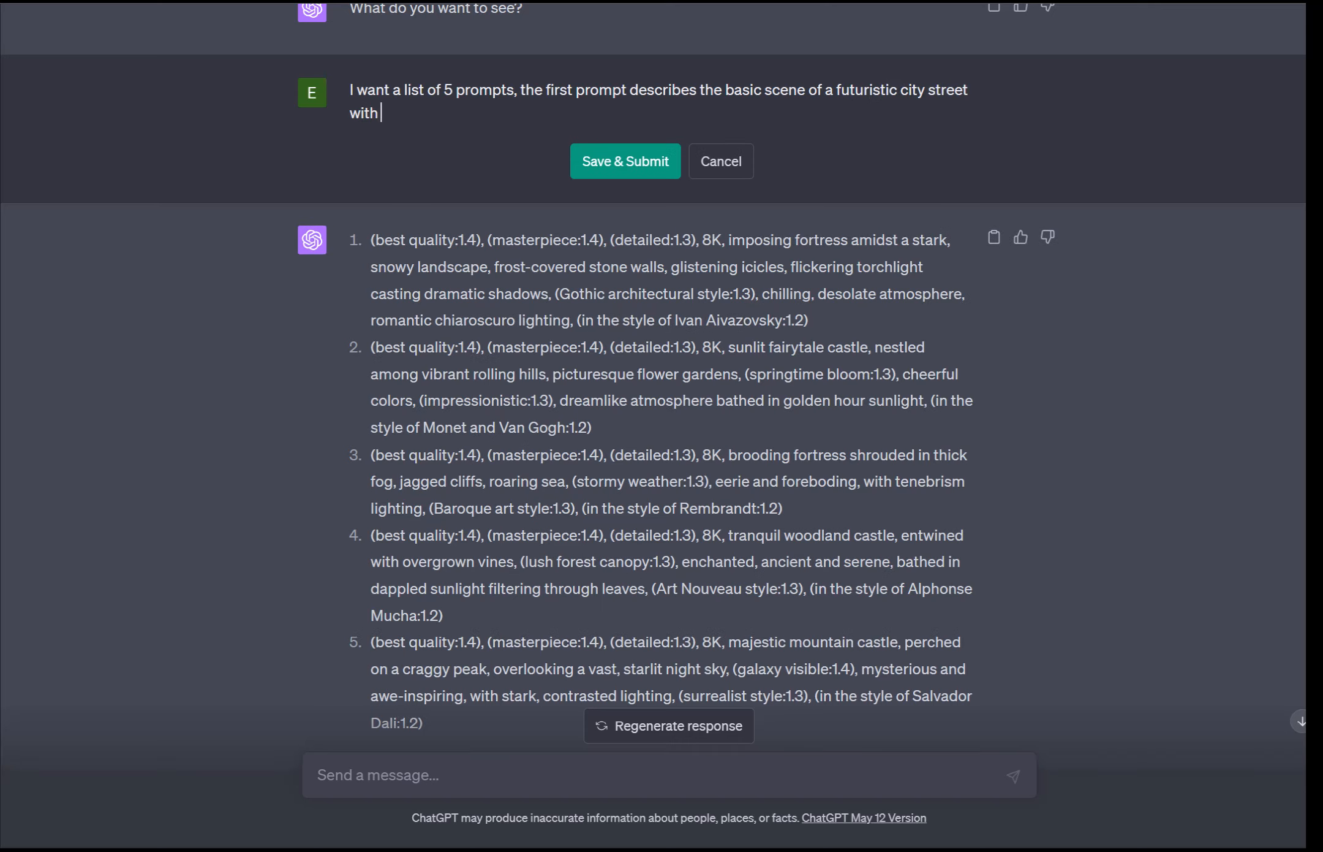
pyautogui.write('a very dark feel.  The second prompts')
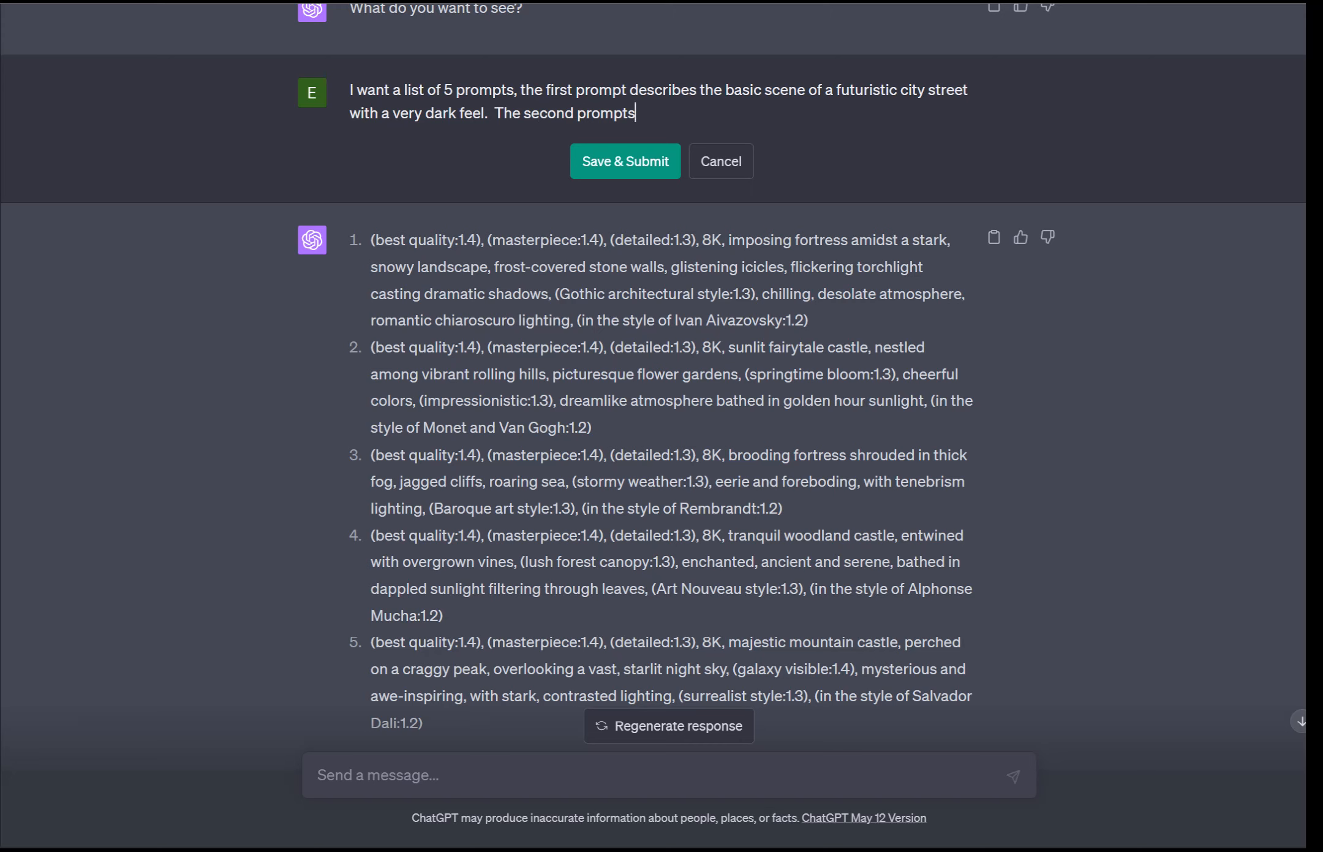
# Step: Add ". The second prompt will be a one line description of coffee shot, third prompt should be"
pyautogui.press('BackSpace')
pyautogui.write('will be a one line description of')
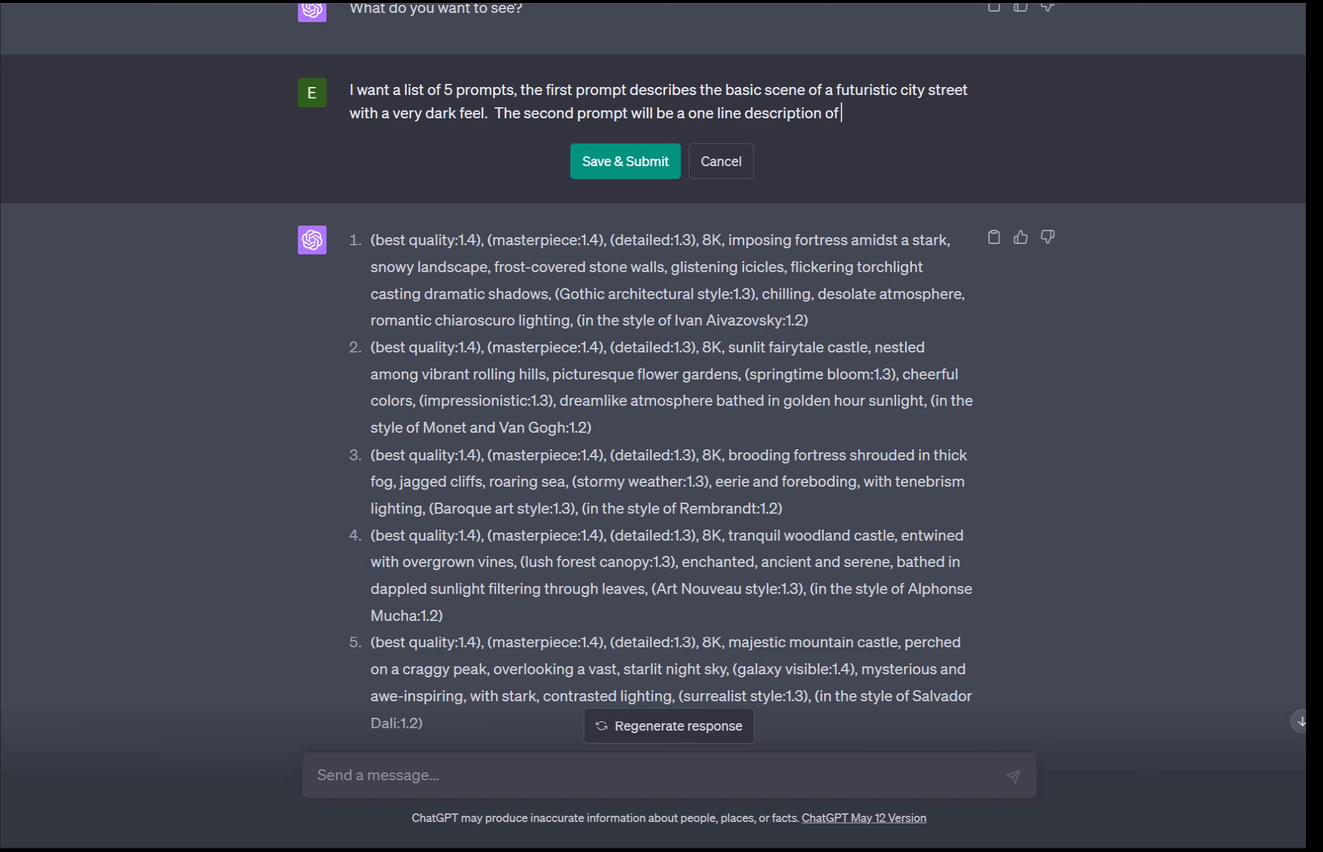
pyautogui.write('coffee shot, third prompt should be')
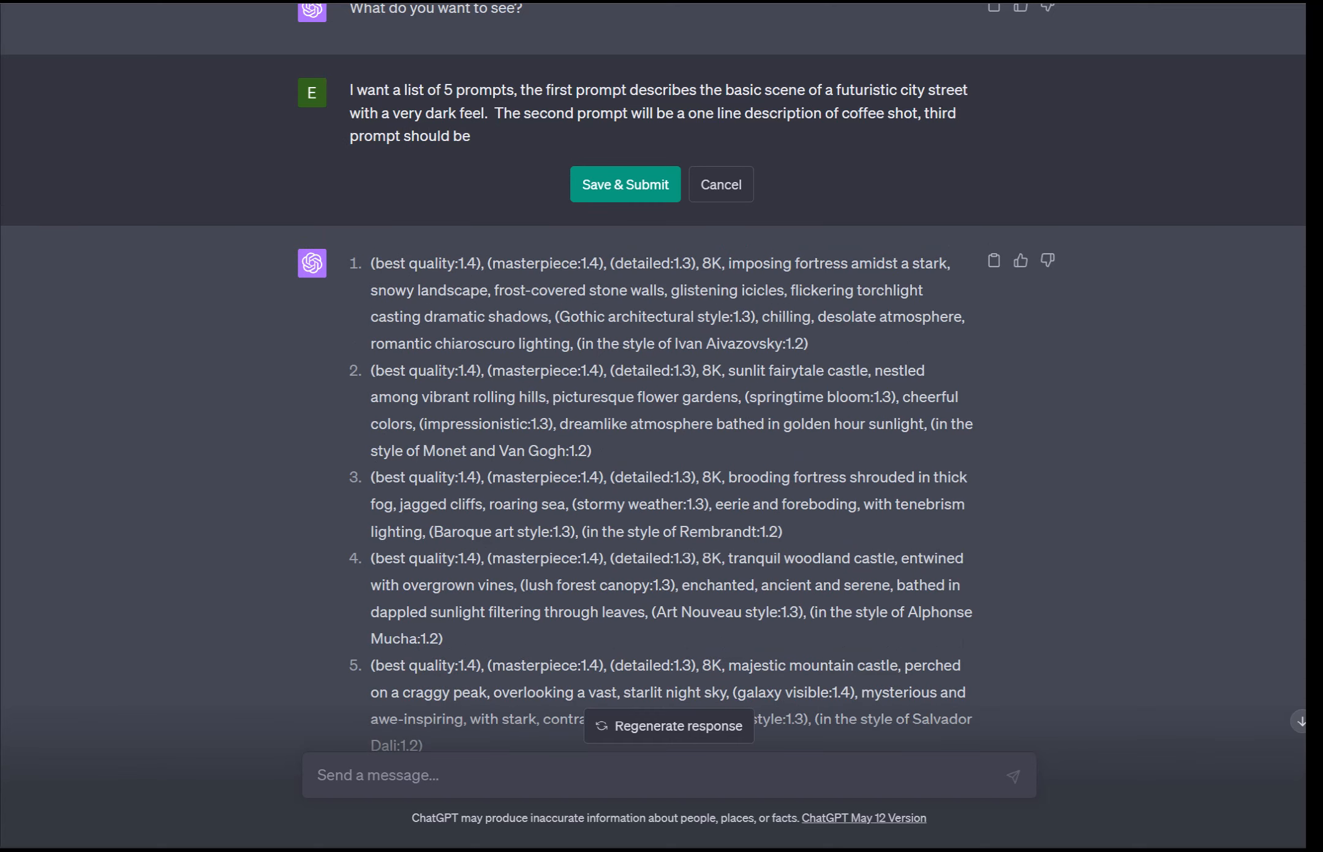
pyautogui.write(' a one line describe')
# Step: Continue the third prompt's description with "a one line description of a sidewalk with people,"
pyautogui.press('BackSpace')
pyautogui.press('BackSpace')
pyautogui.write('ption of ')
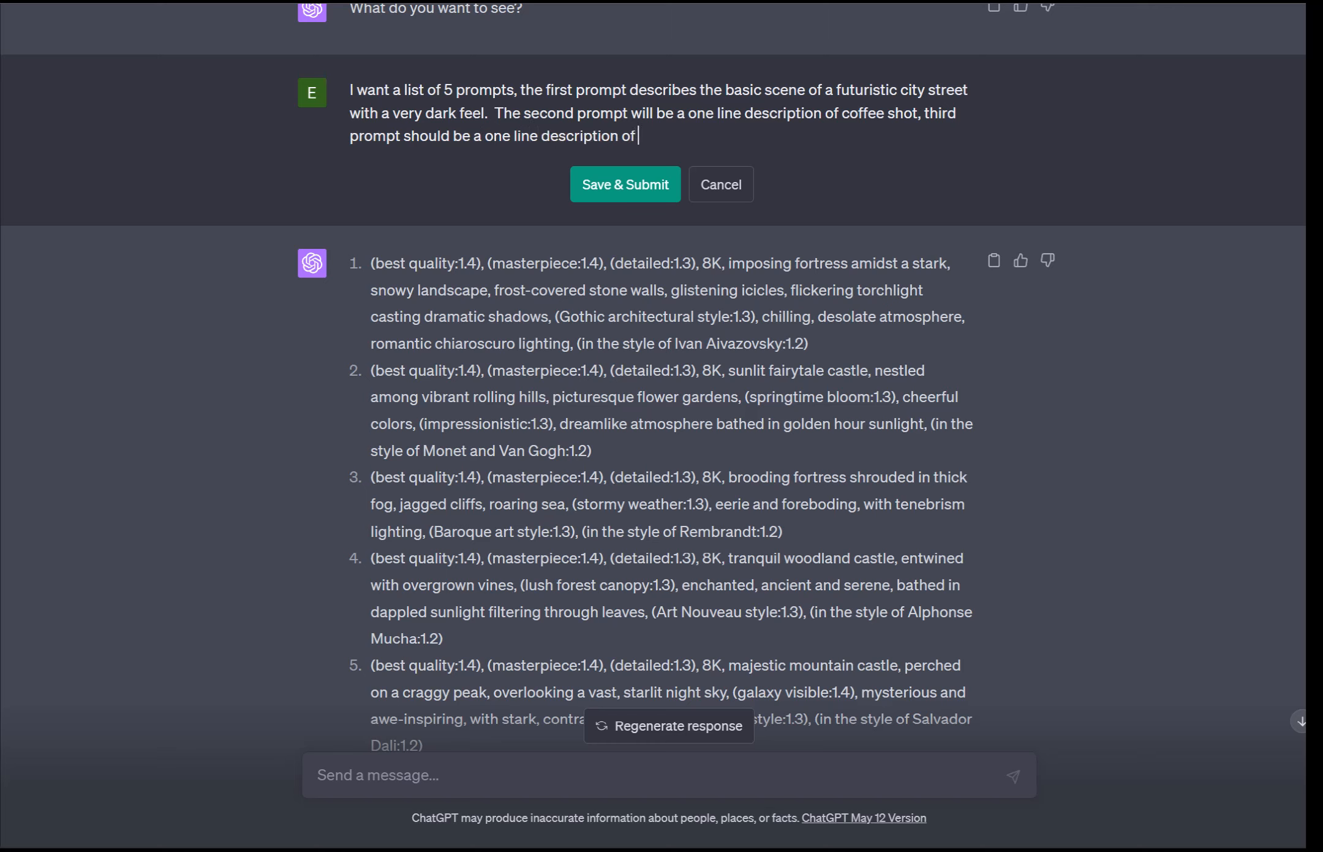
pyautogui.write('the a')
pyautogui.press('BackSpace')
pyautogui.press('BackSpace')
pyautogui.press('BackSpace')
pyautogui.press('BackSpace')
pyautogui.write('as')
pyautogui.press('BackSpace')
pyautogui.write('sidewalk with peo')
pyautogui.press('BackSpace')
pyautogui.write('people, third')
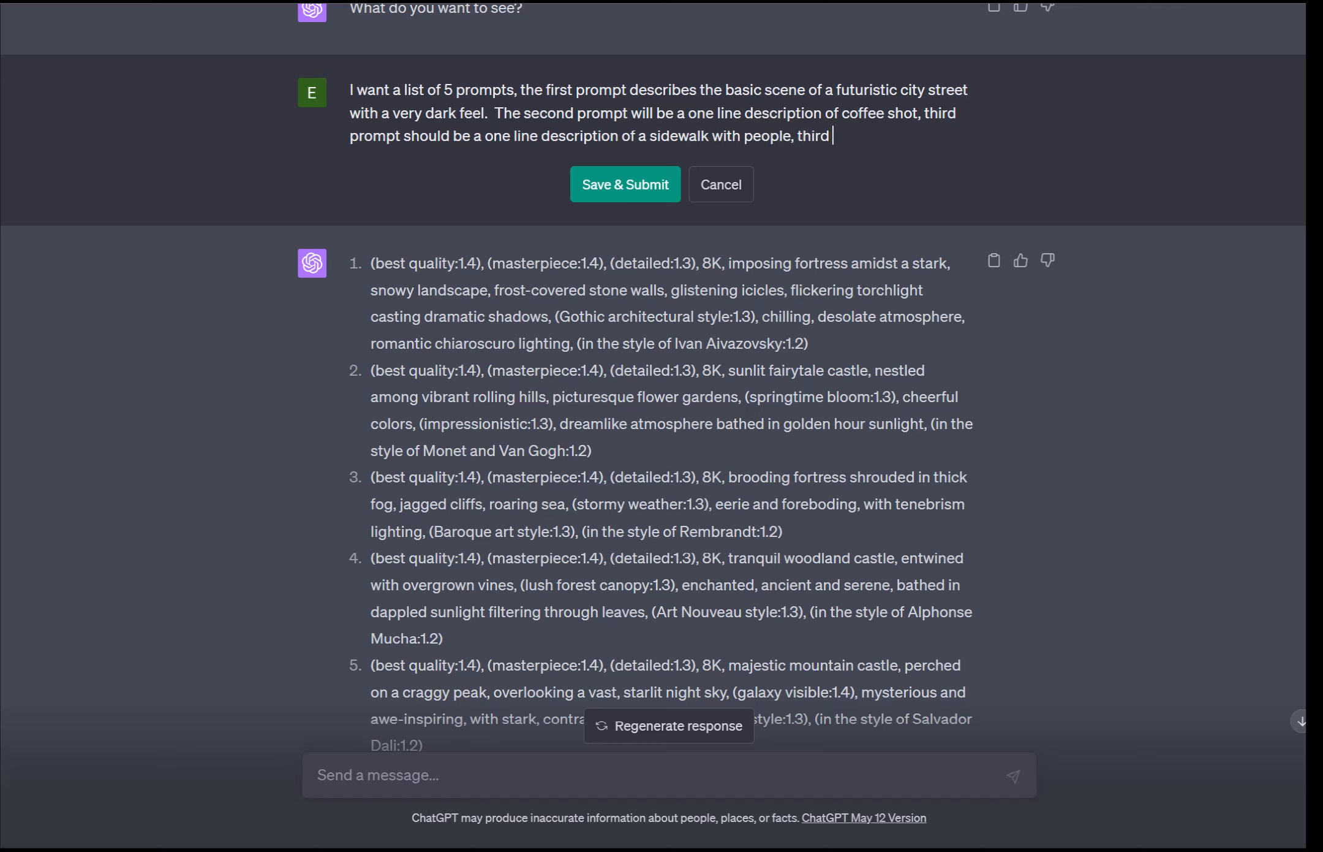
pyautogui.write(' prompt')
# Step: Add "fourth prompt should be fore the city street cars, and" to the request
pyautogui.press('BackSpace')
pyautogui.press('BackSpace')
pyautogui.press('BackSpace')
pyautogui.press('BackSpace')
pyautogui.press('BackSpace')
pyautogui.press('BackSpace')
pyautogui.press('BackSpace')
pyautogui.press('BackSpace')
pyautogui.press('BackSpace')
pyautogui.press('BackSpace')
pyautogui.press('BackSpace')
pyautogui.press('BackSpace')
pyautogui.write('fourth prompt sho')
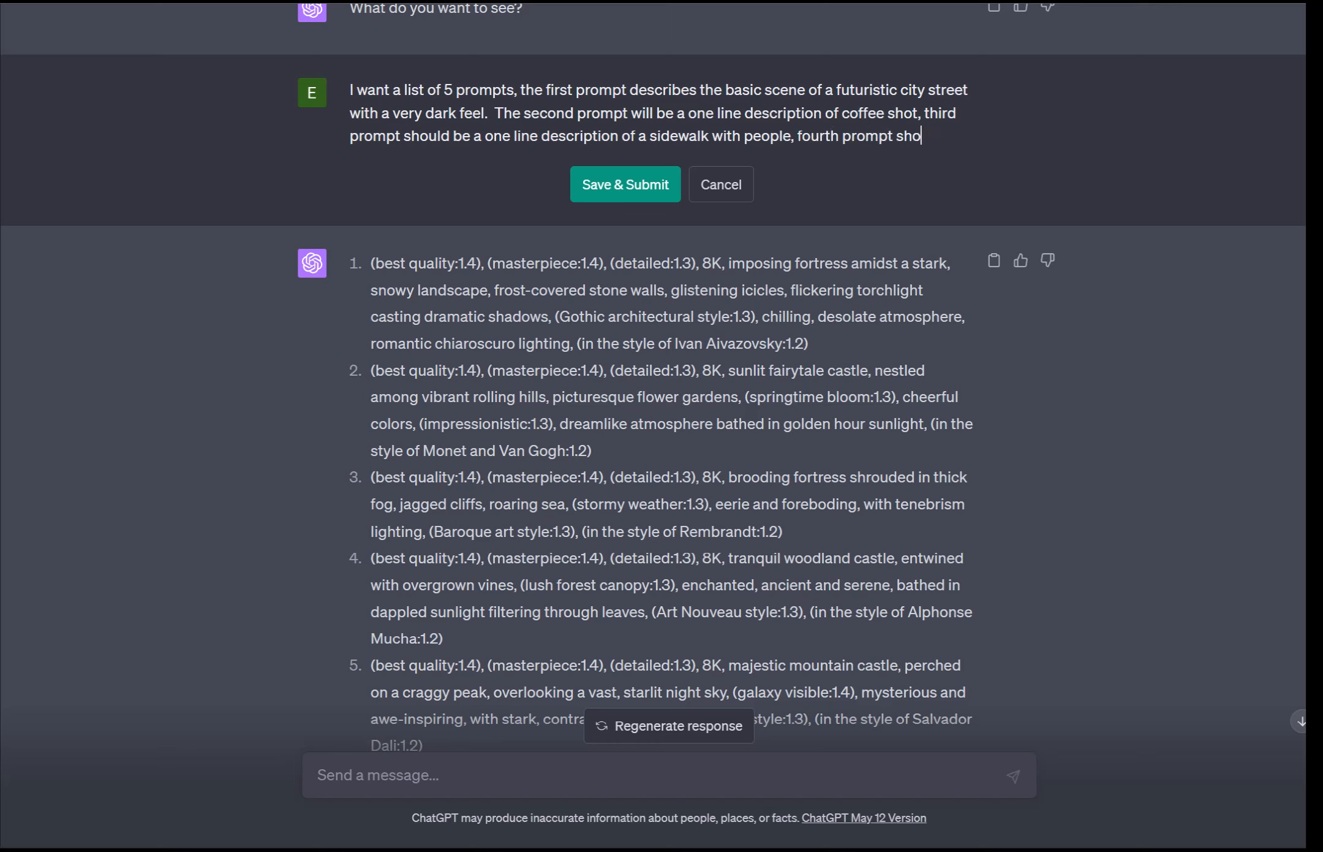
pyautogui.write('uld be fore the ')
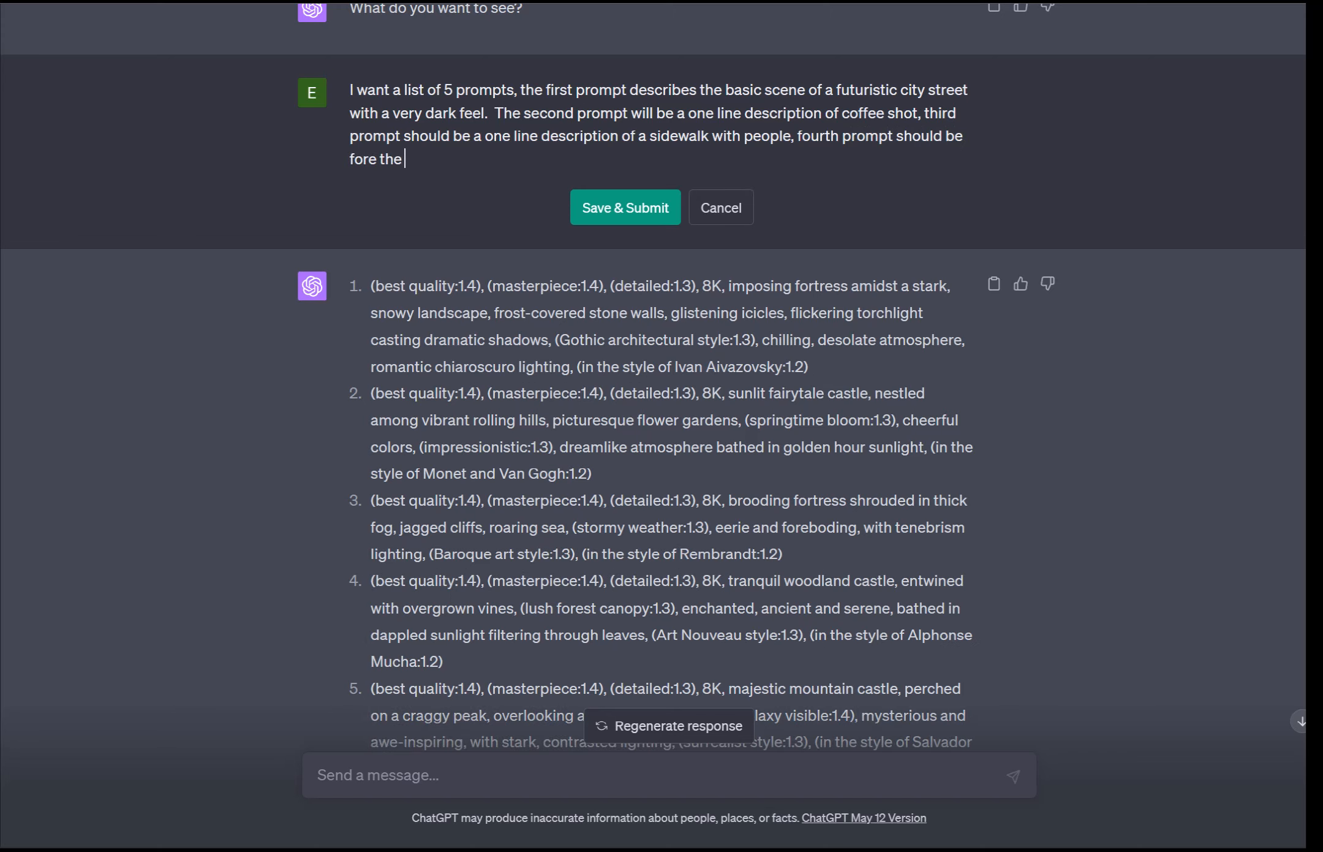
pyautogui.write('sity ')
pyautogui.write('stree w')
pyautogui.press('BackSpace')
pyautogui.press('BackSpace')
pyautogui.write('t cars, and hte s')
pyautogui.press('BackSpace')
pyautogui.press('BackSpace')
pyautogui.press('BackSpace')
pyautogui.press('BackSpace')
pyautogui.press('BackSpace')
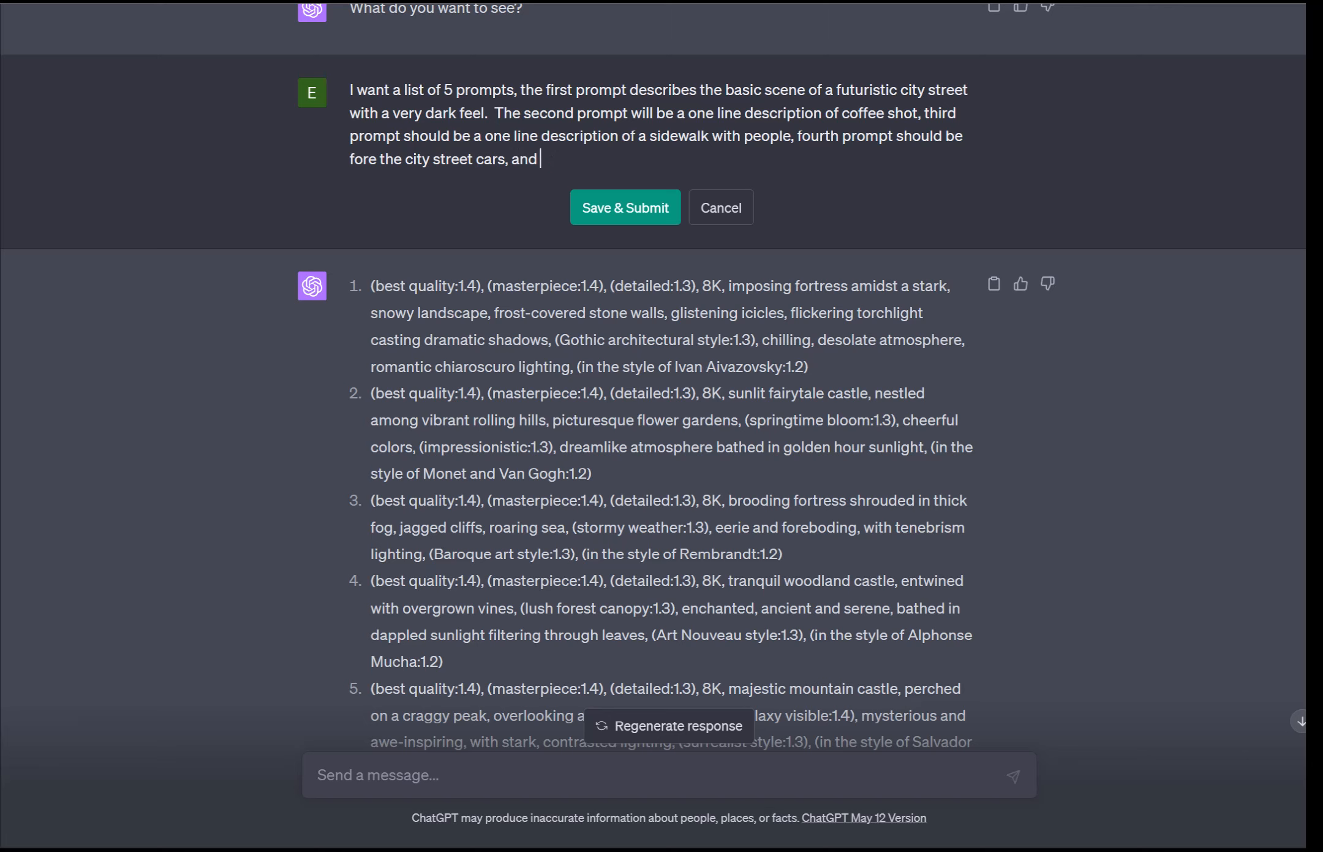
# Step: Finish with "the fifth prompt should be a one line description for a city office building." and submit the edited request
pyautogui.write('the fifth prompt should b')
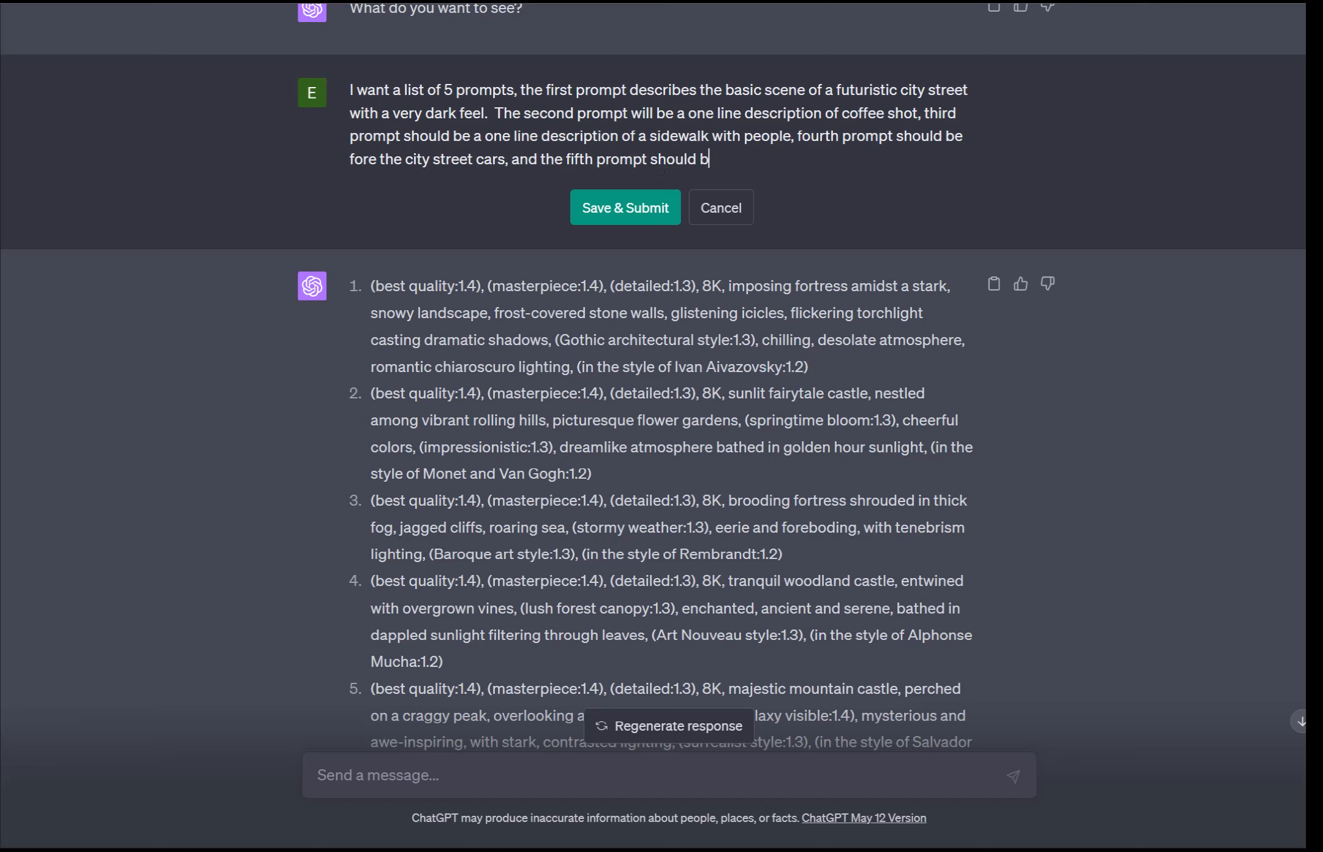
pyautogui.write('e a one line description for')
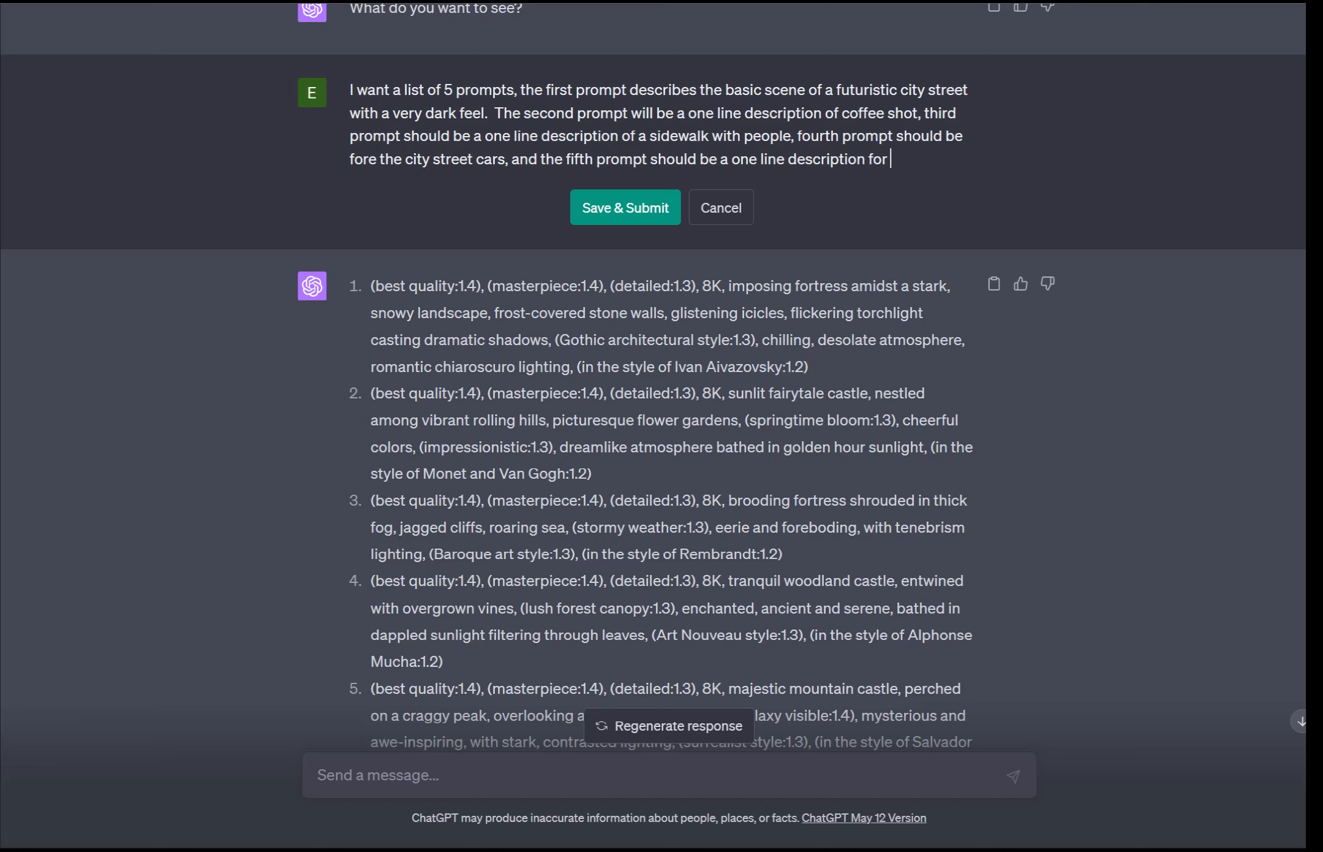
pyautogui.write(' a city office building.')
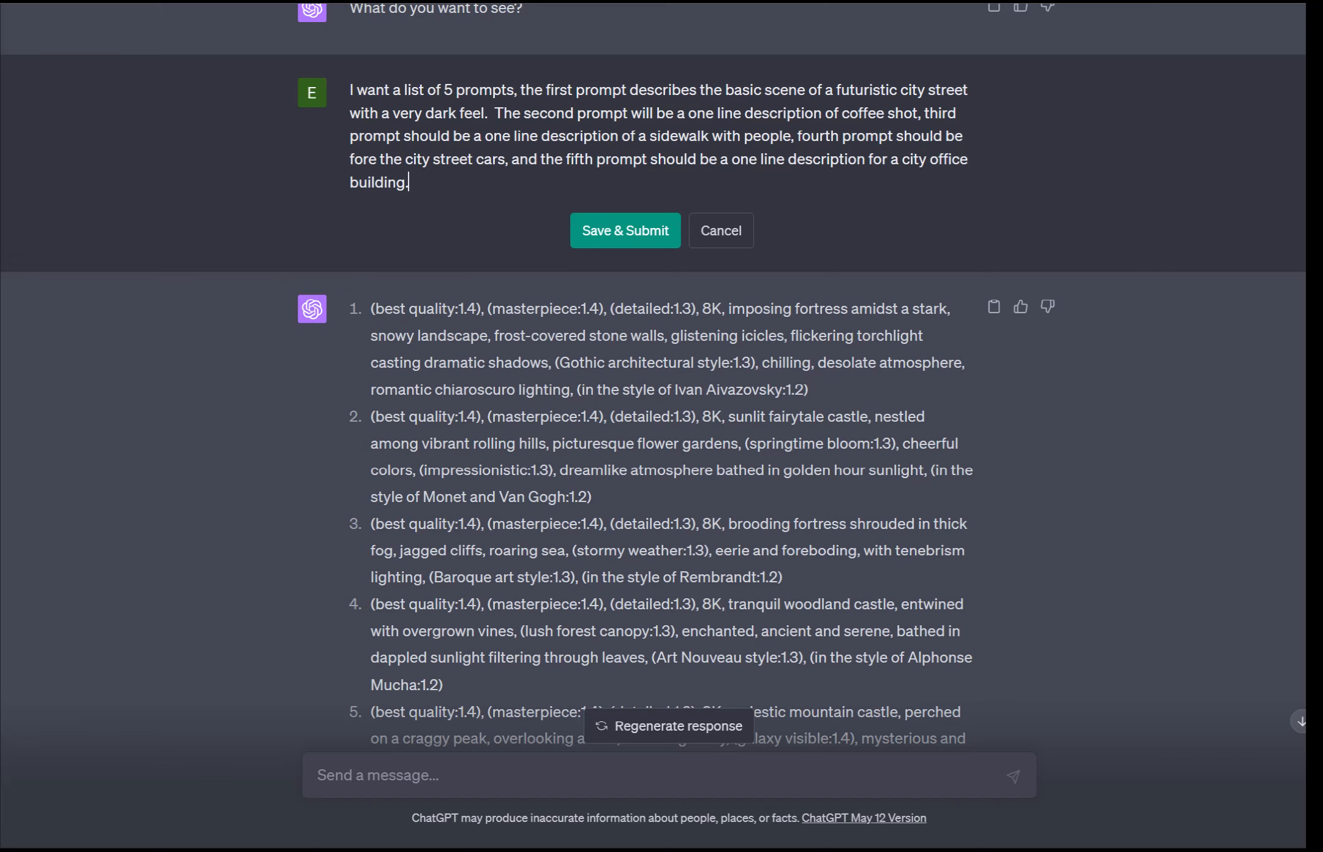
pyautogui.press('Return')
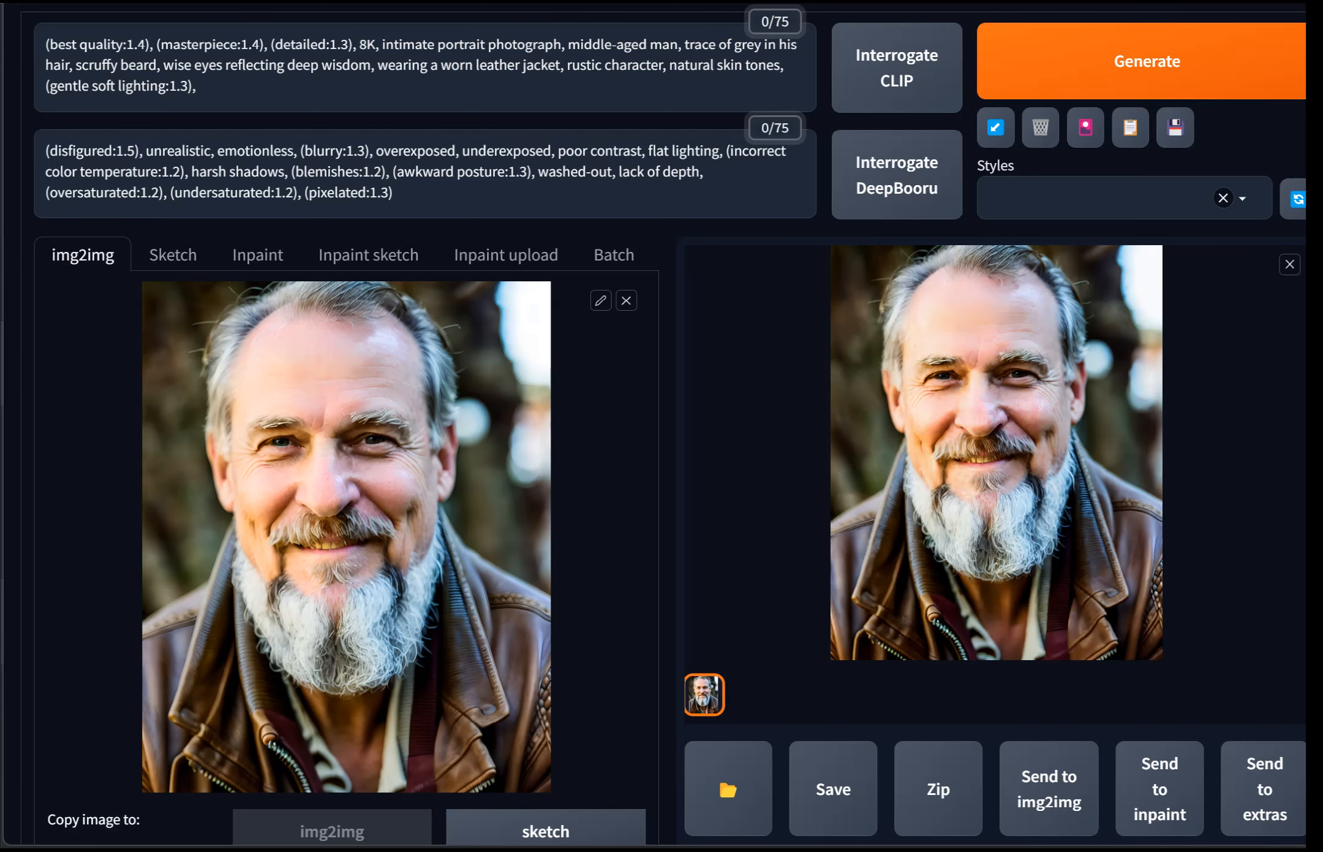
# Step: Switch to Stable Diffusion and inspect the upscaled portrait at full resolution
pyautogui.click(997, 452)
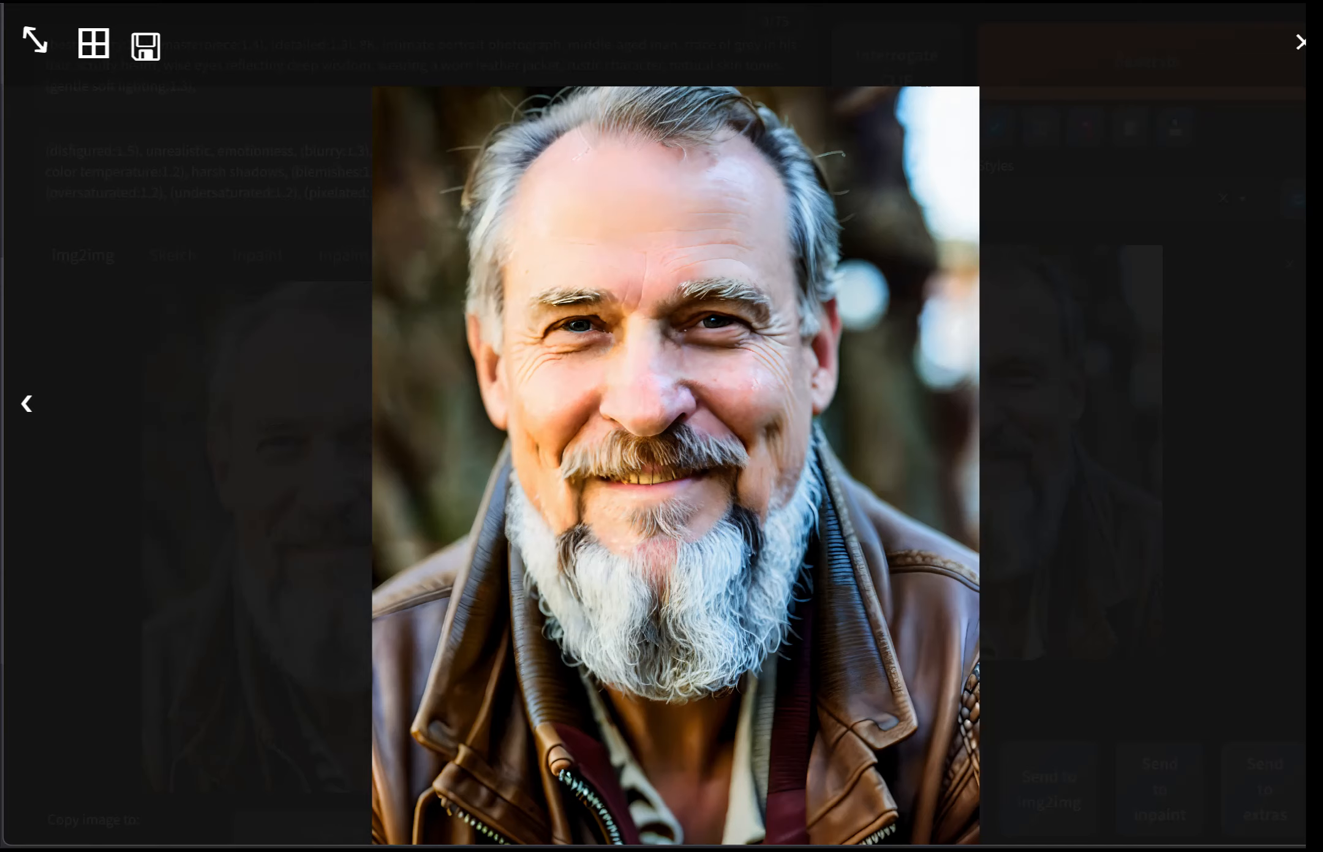
pyautogui.click(34, 41)
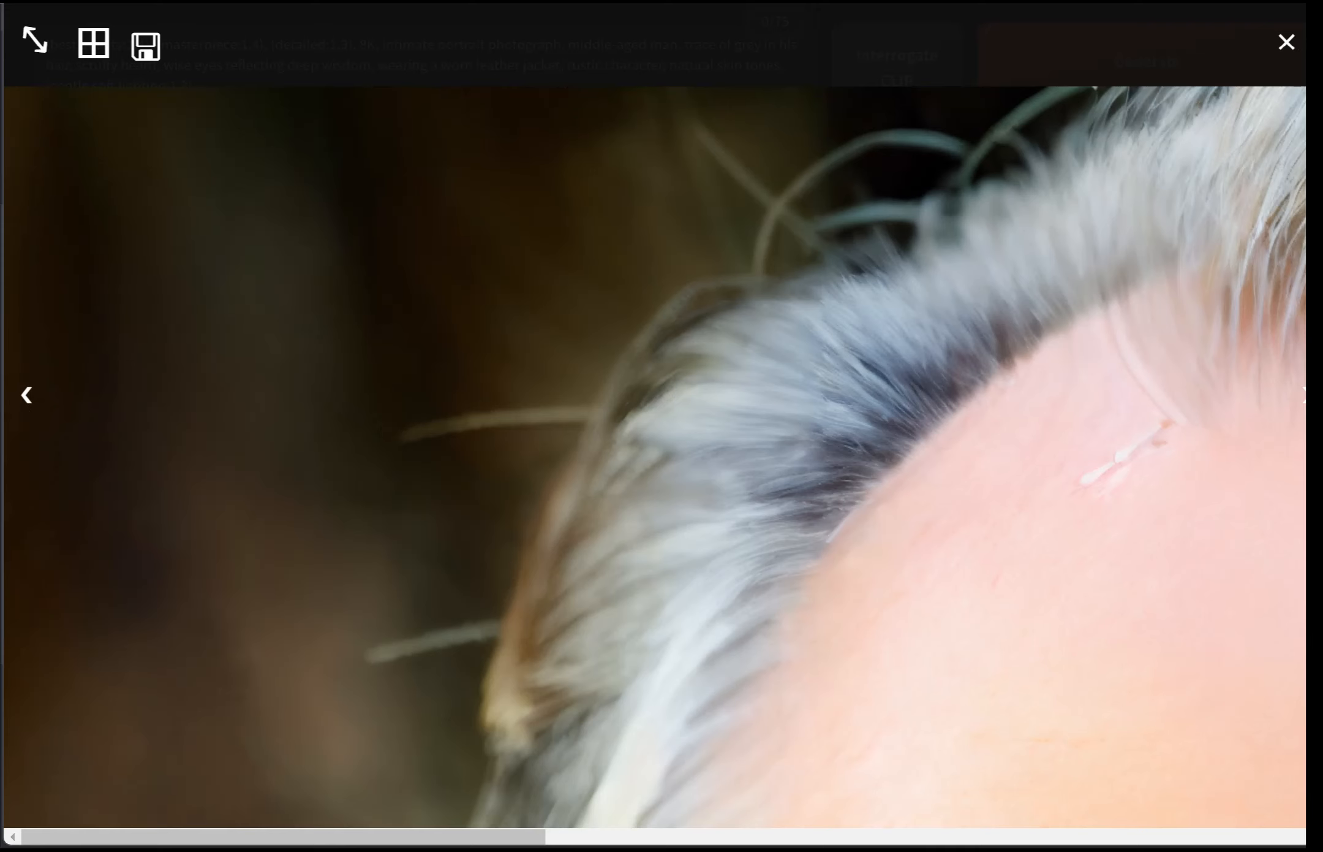
pyautogui.scroll(-5, 654, 415)
pyautogui.scroll(-10, 655, 414)
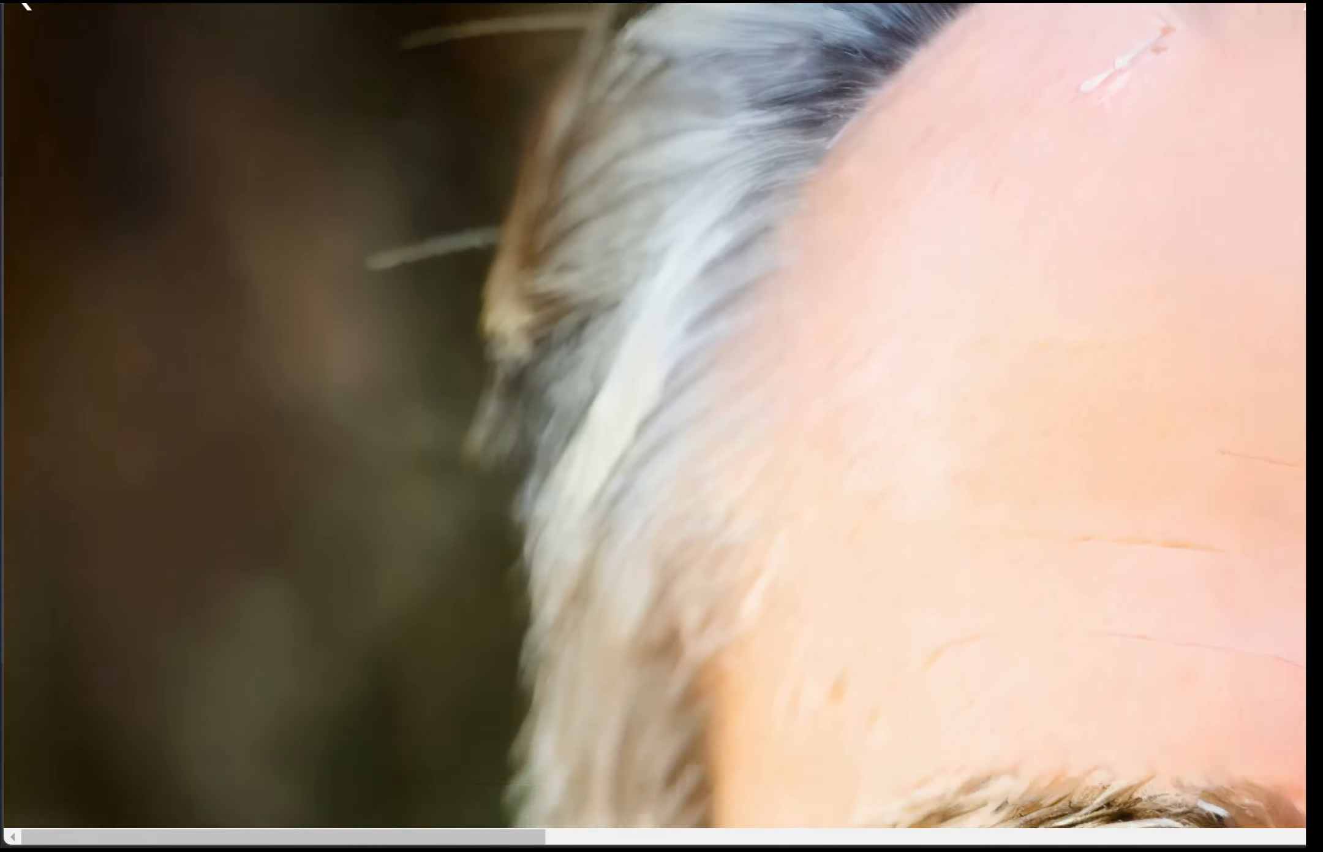